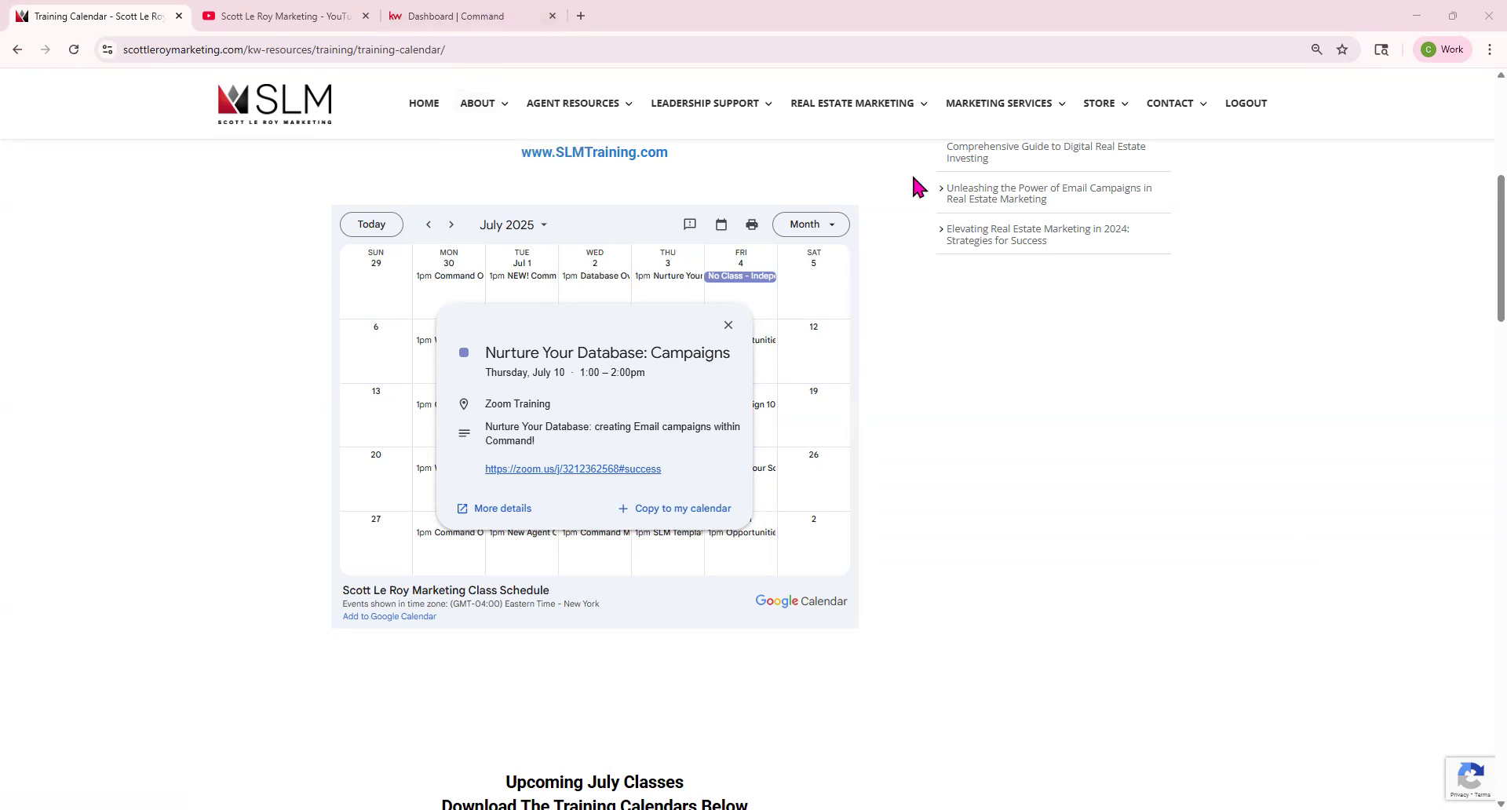
Switch to the Command dashboard tab and return to the top of the page.
{"action": "left_click", "coordinate": [451, 16]}
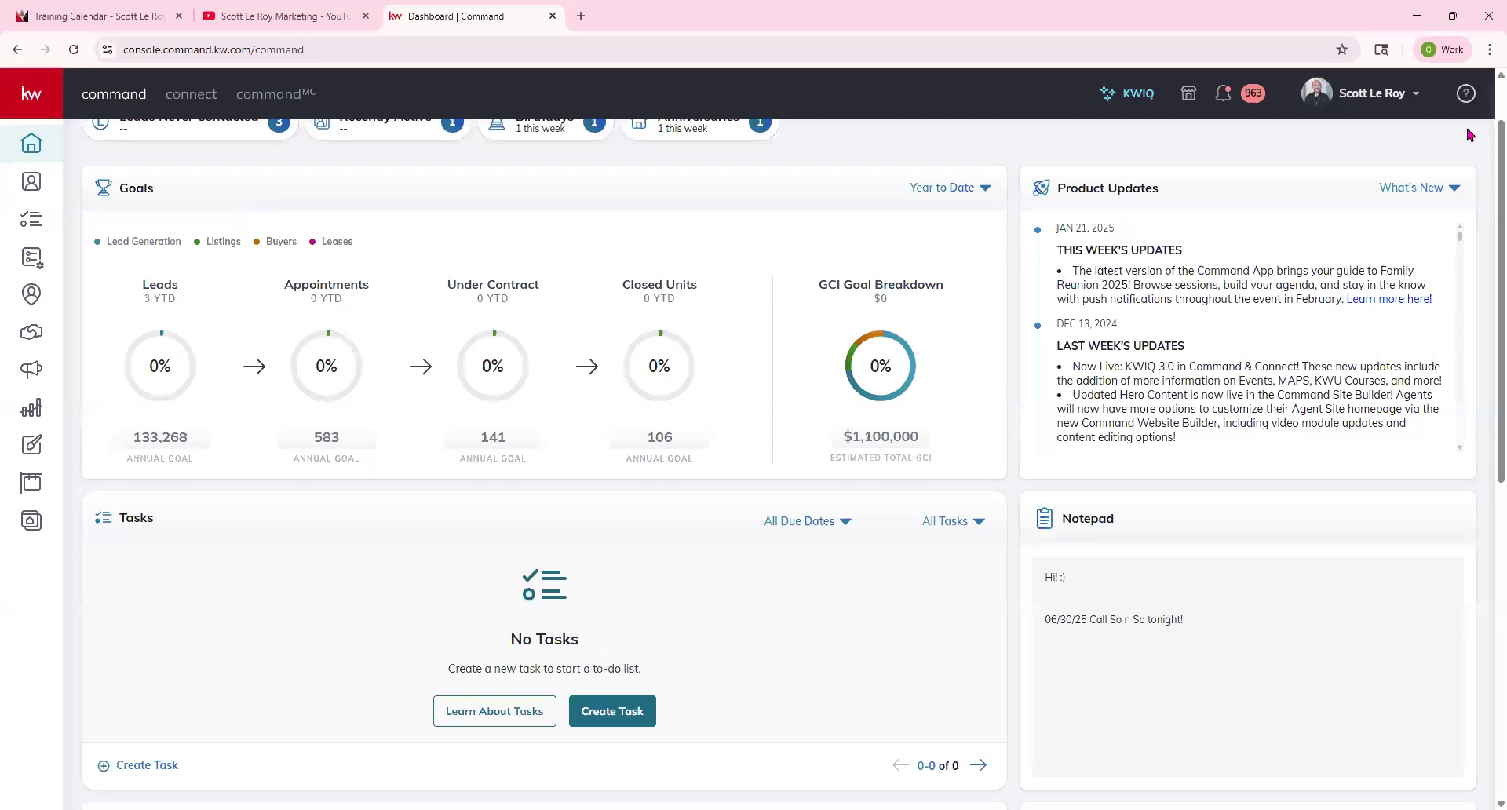
{"action": "scroll", "coordinate": [1470, 135], "scroll_direction": "up", "scroll_amount": 1}
{"action": "mouse_move", "coordinate": [528, 503]}
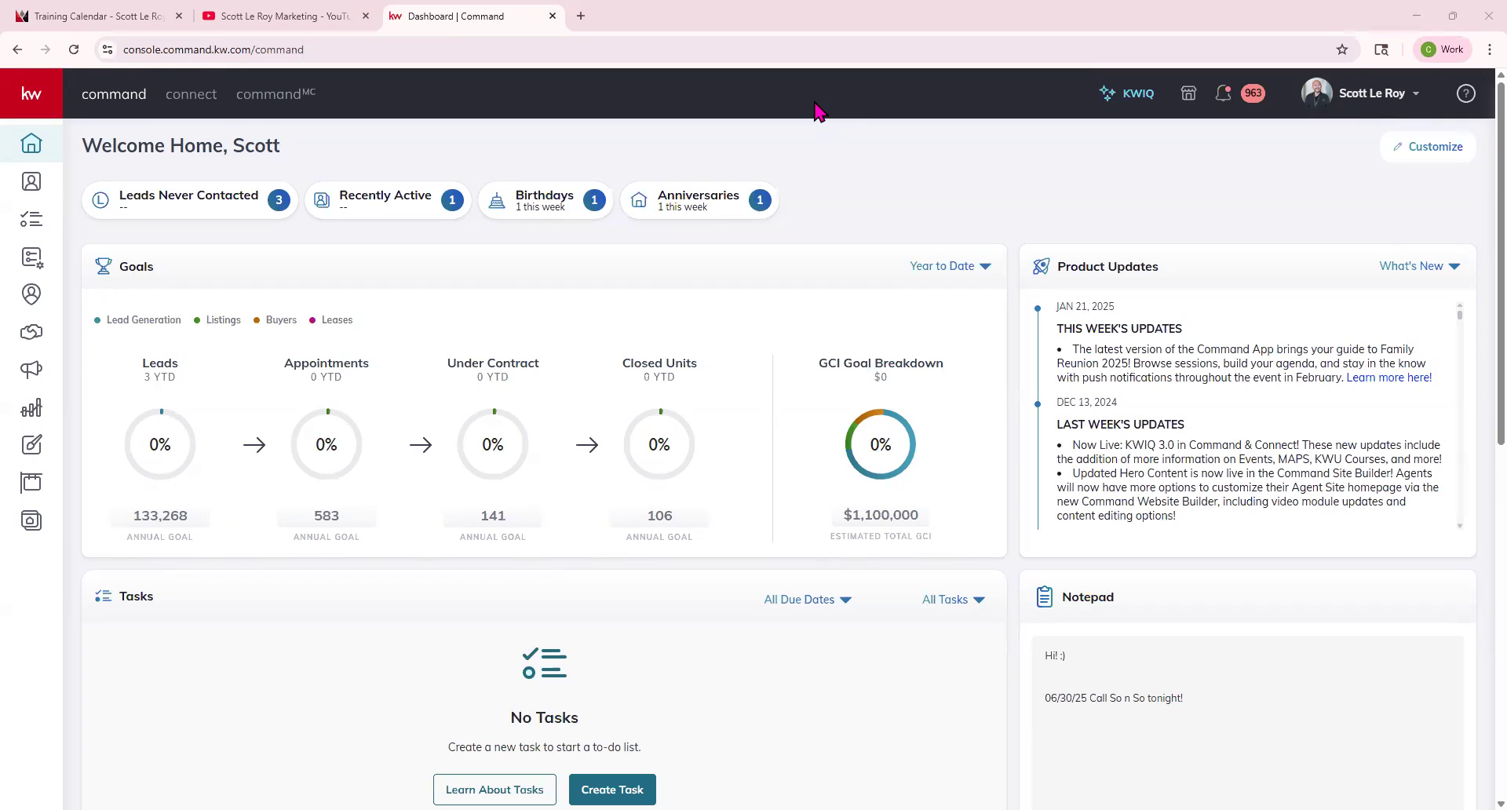
Open account Settings and go to the Marketing Profile page under Connect Settings.
{"action": "left_click", "coordinate": [1401, 101]}
{"action": "left_click", "coordinate": [1260, 383]}
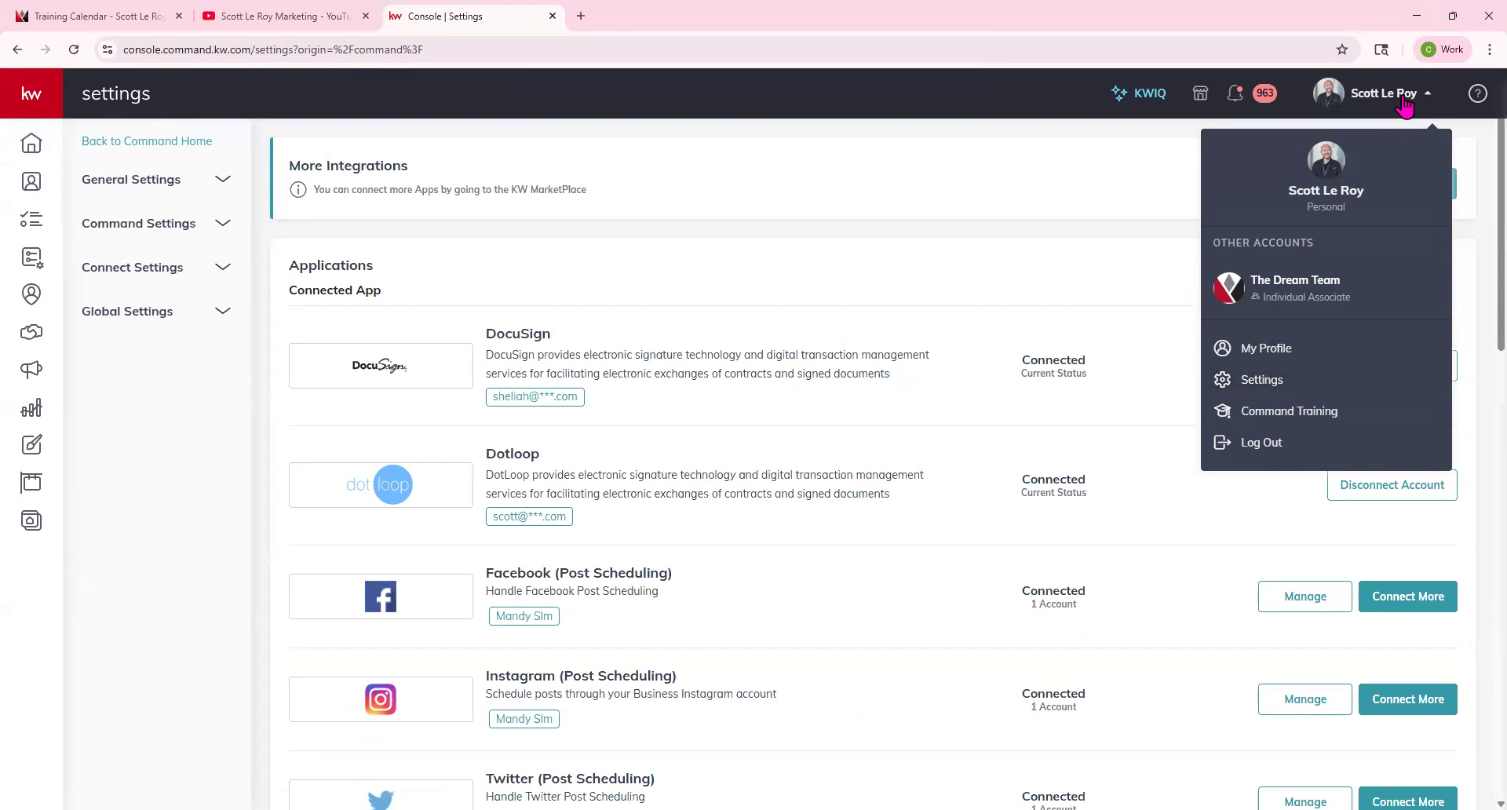
{"action": "left_click", "coordinate": [1238, 378]}
{"action": "left_click", "coordinate": [145, 267]}
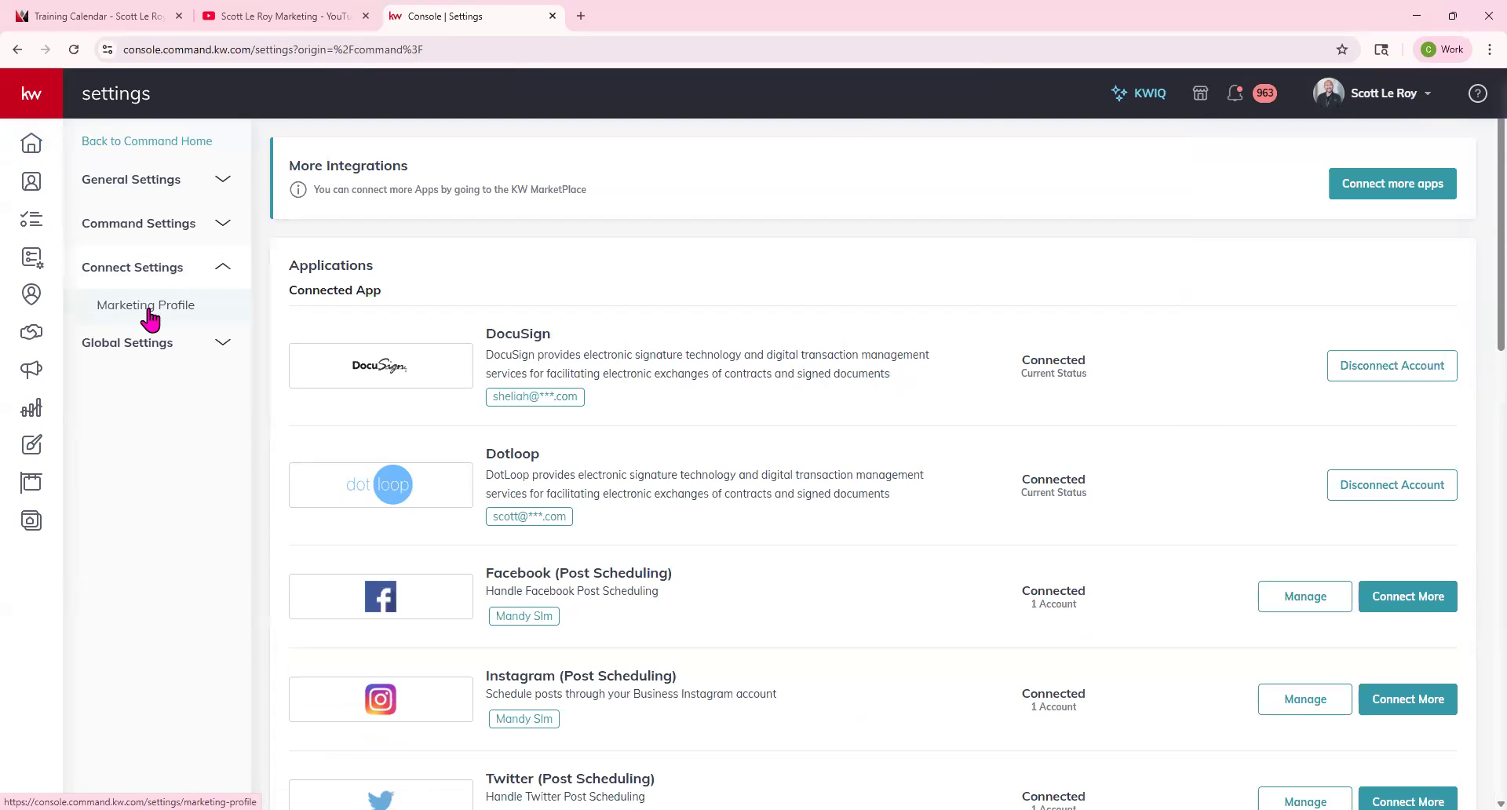
{"action": "left_click", "coordinate": [148, 310]}
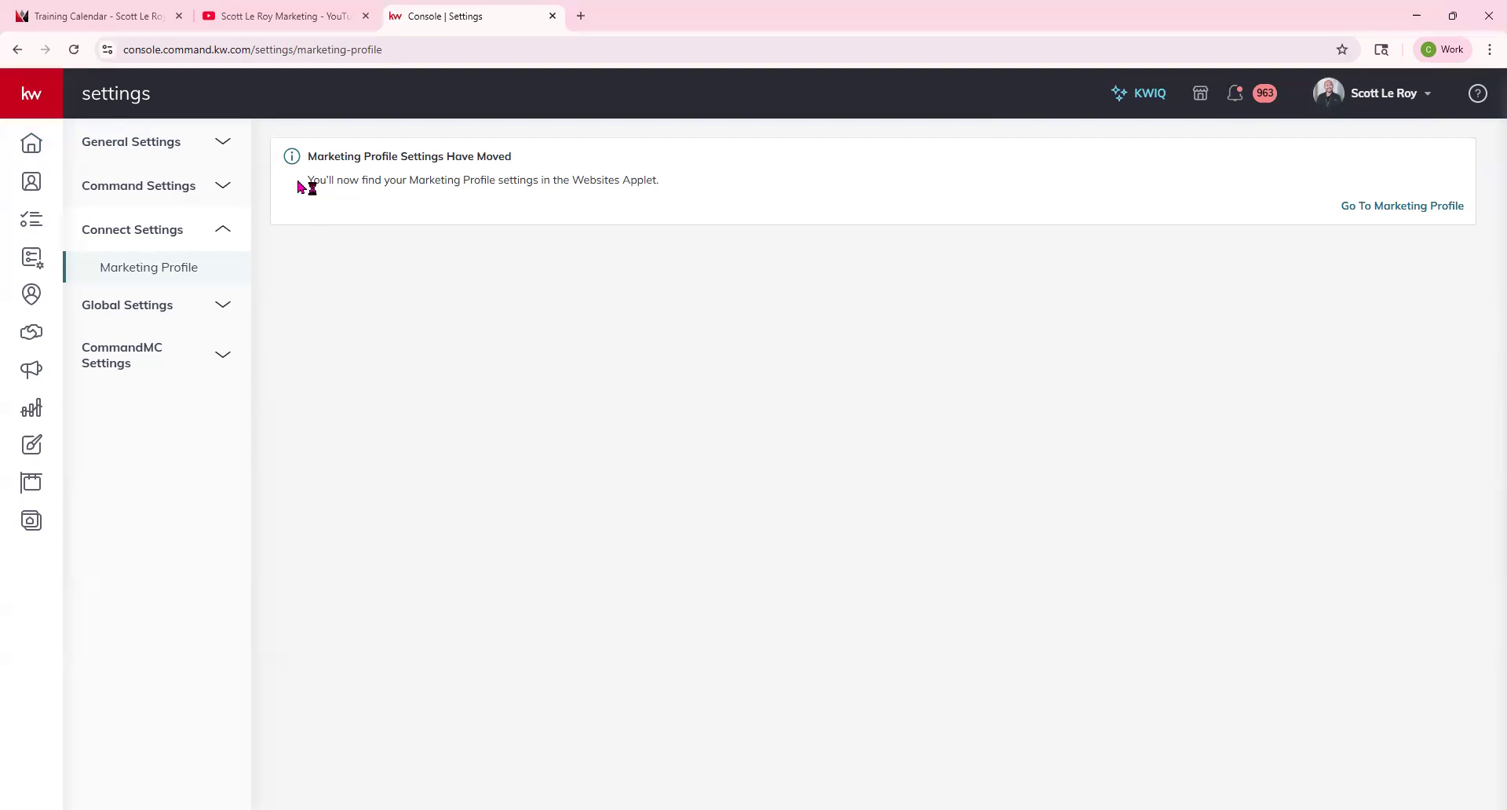
Read the notice that Marketing Profile settings have moved, then follow it to the Marketing Profile in the Websites applet.
{"action": "left_click_drag", "start_coordinate": [306, 156], "coordinate": [647, 206]}
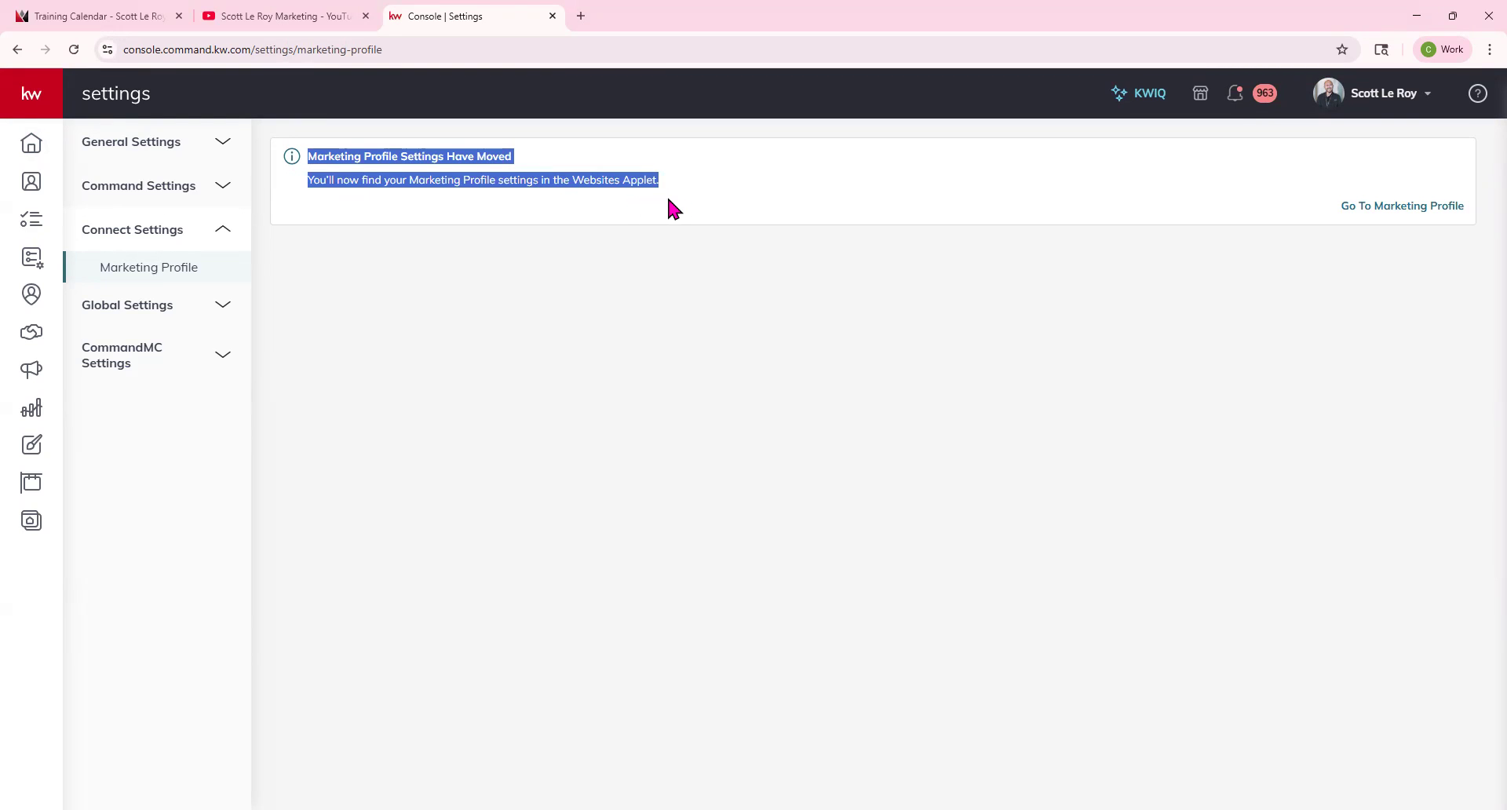
{"action": "left_click", "coordinate": [658, 298]}
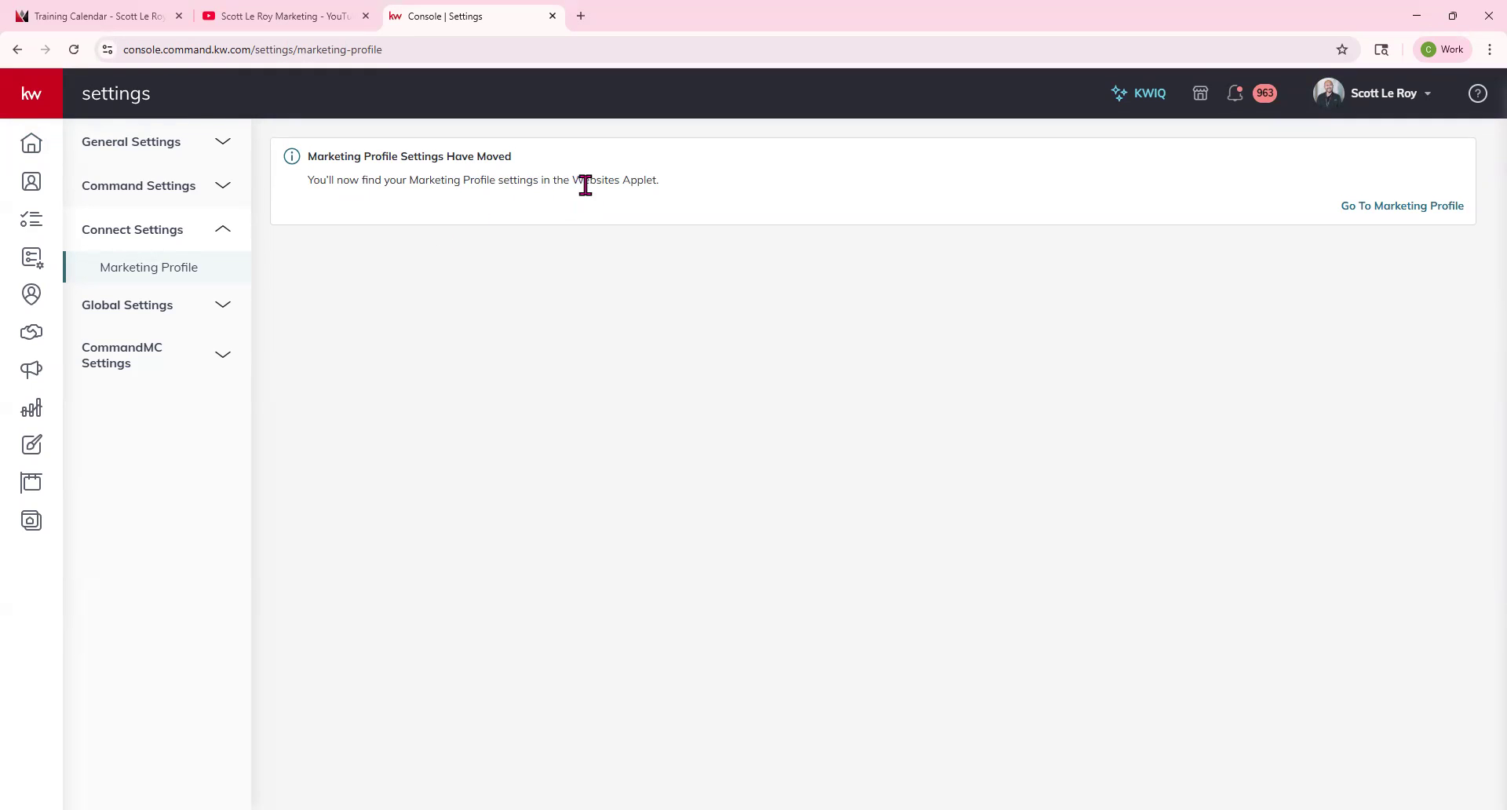
{"action": "left_click_drag", "start_coordinate": [570, 181], "coordinate": [657, 182]}
{"action": "left_click", "coordinate": [879, 196]}
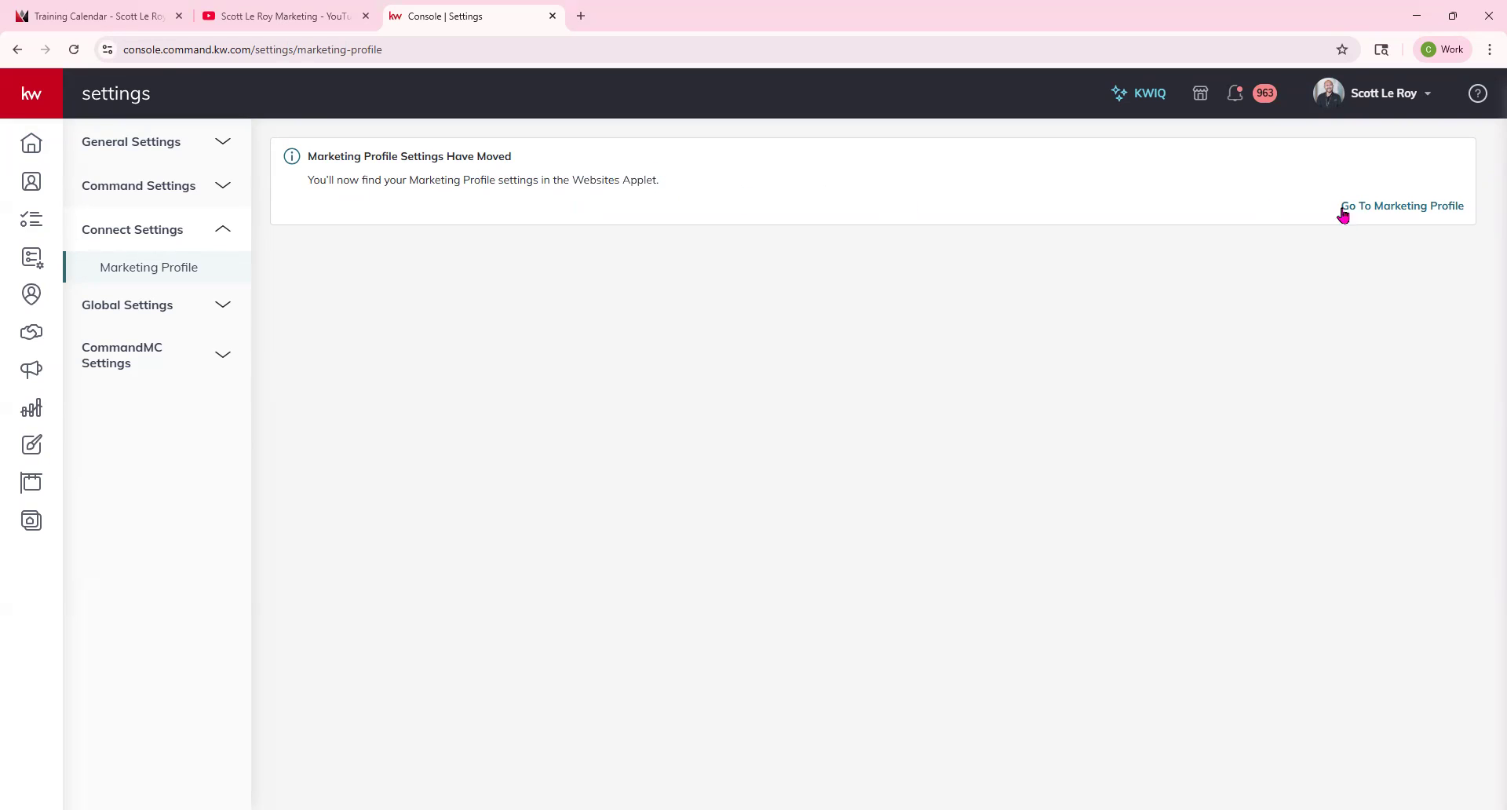
{"action": "left_click", "coordinate": [1396, 207]}
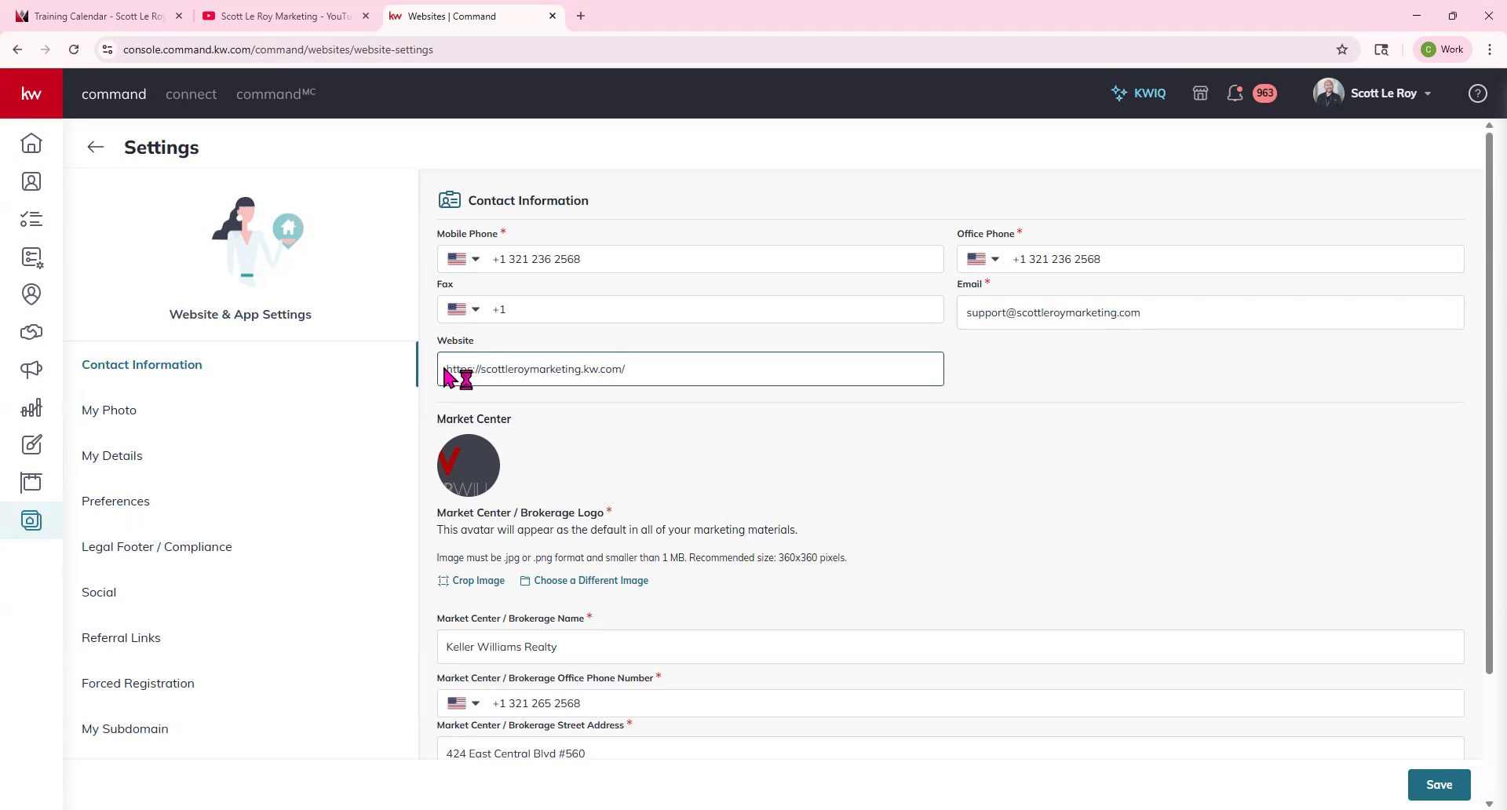
Examine the Contact Information section, including the website address and Market Center details.
{"action": "left_click", "coordinate": [530, 371]}
{"action": "triple_click", "coordinate": [531, 371]}
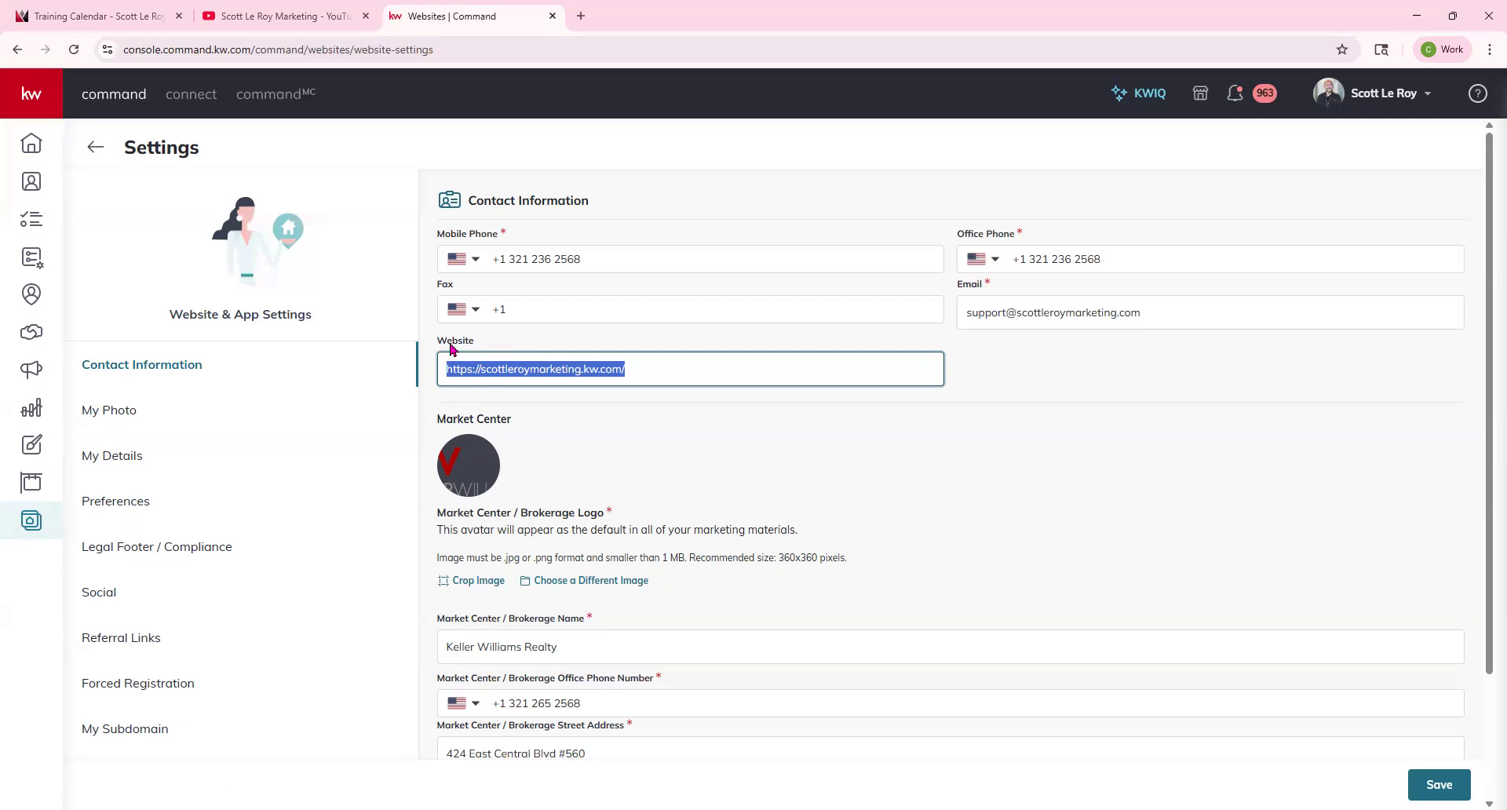
{"action": "left_click", "coordinate": [615, 417]}
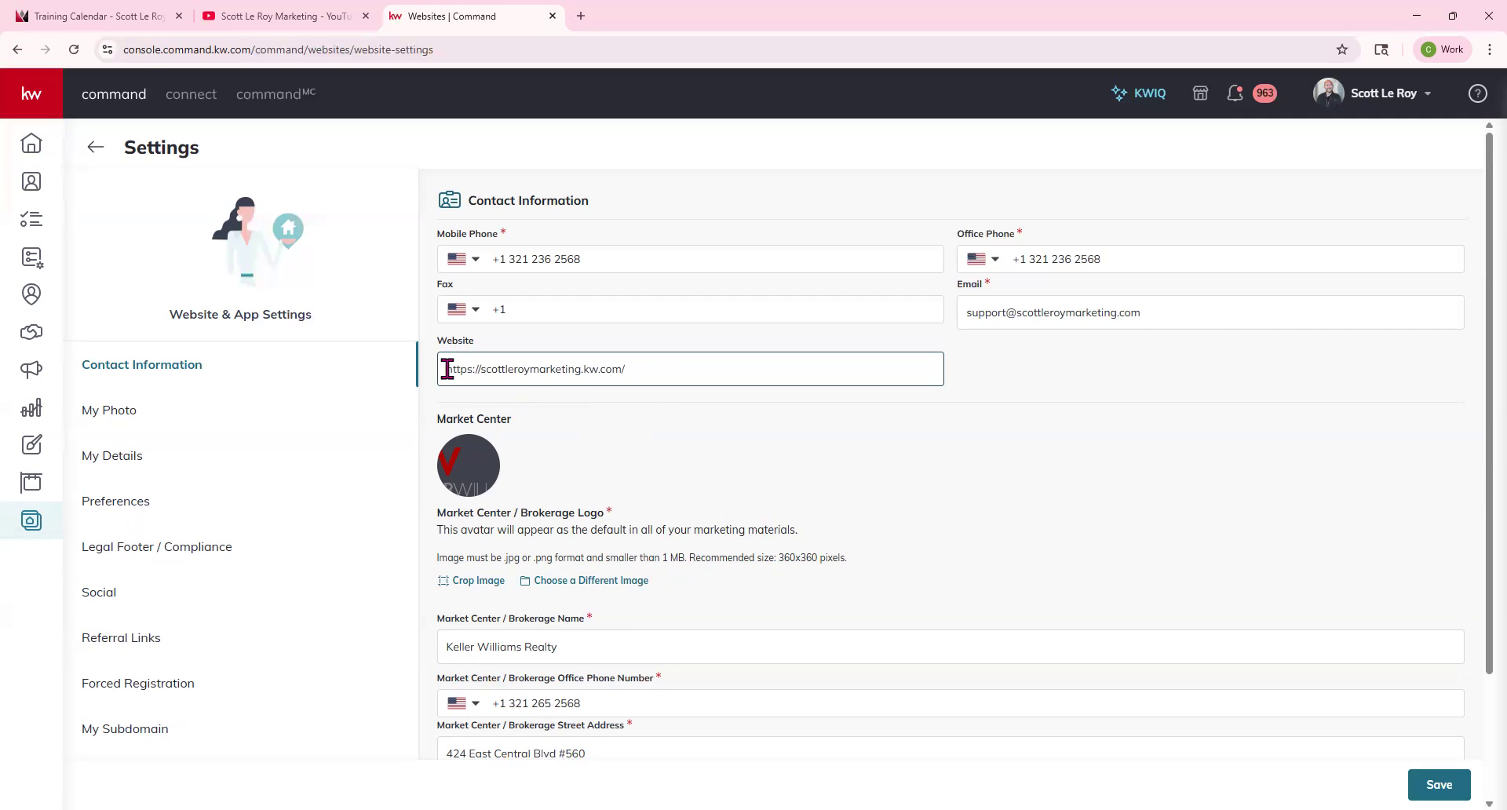
{"action": "left_click_drag", "start_coordinate": [447, 369], "coordinate": [841, 582]}
{"action": "left_click", "coordinate": [756, 428]}
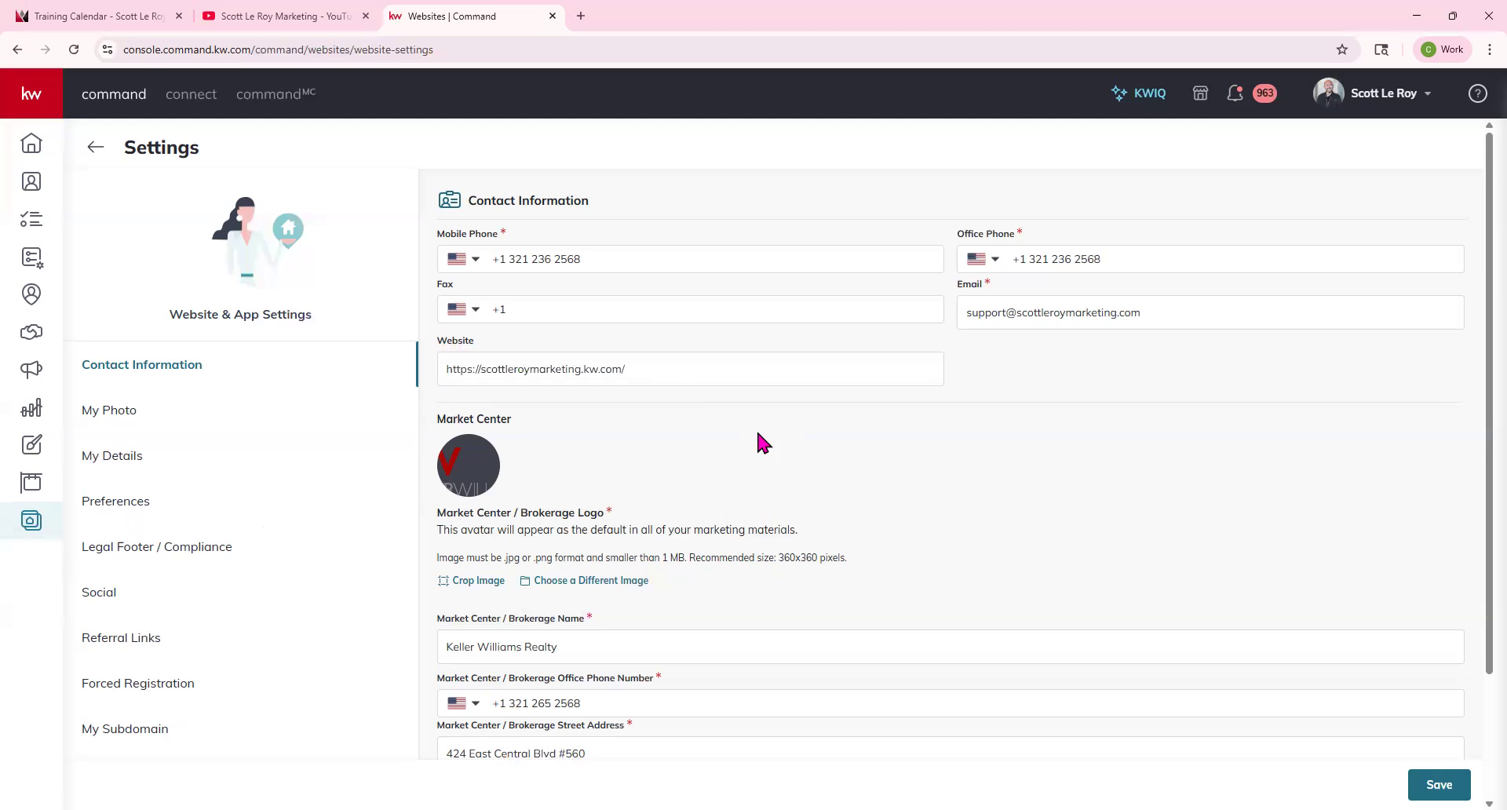
{"action": "left_click", "coordinate": [667, 369]}
{"action": "scroll", "coordinate": [718, 450], "scroll_direction": "down", "scroll_amount": 2}
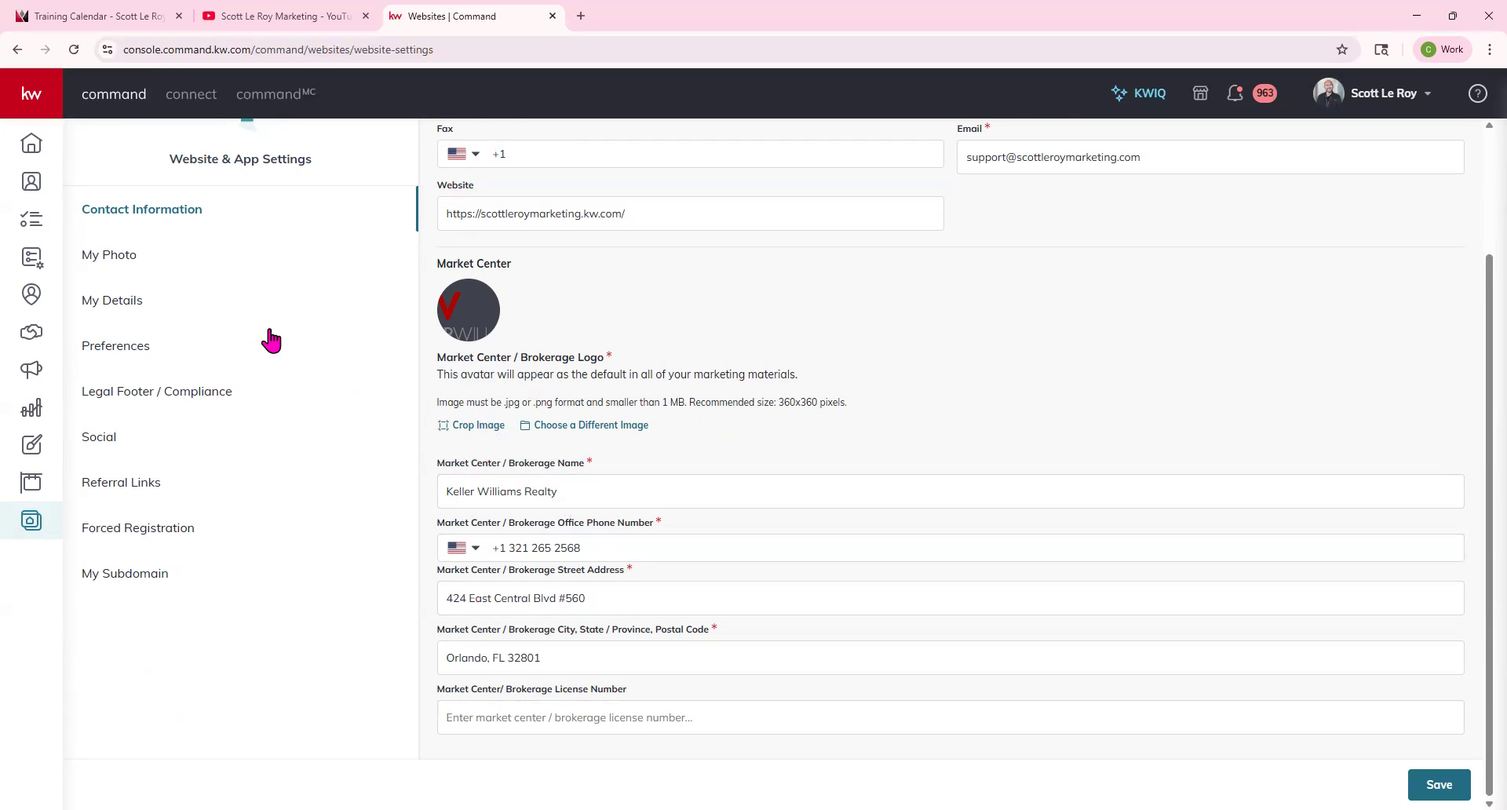
{"action": "scroll", "coordinate": [114, 334], "scroll_direction": "up", "scroll_amount": 1}
Open the My Photo section and review the recommended image sizes for the photo and team logo.
{"action": "left_click", "coordinate": [112, 333]}
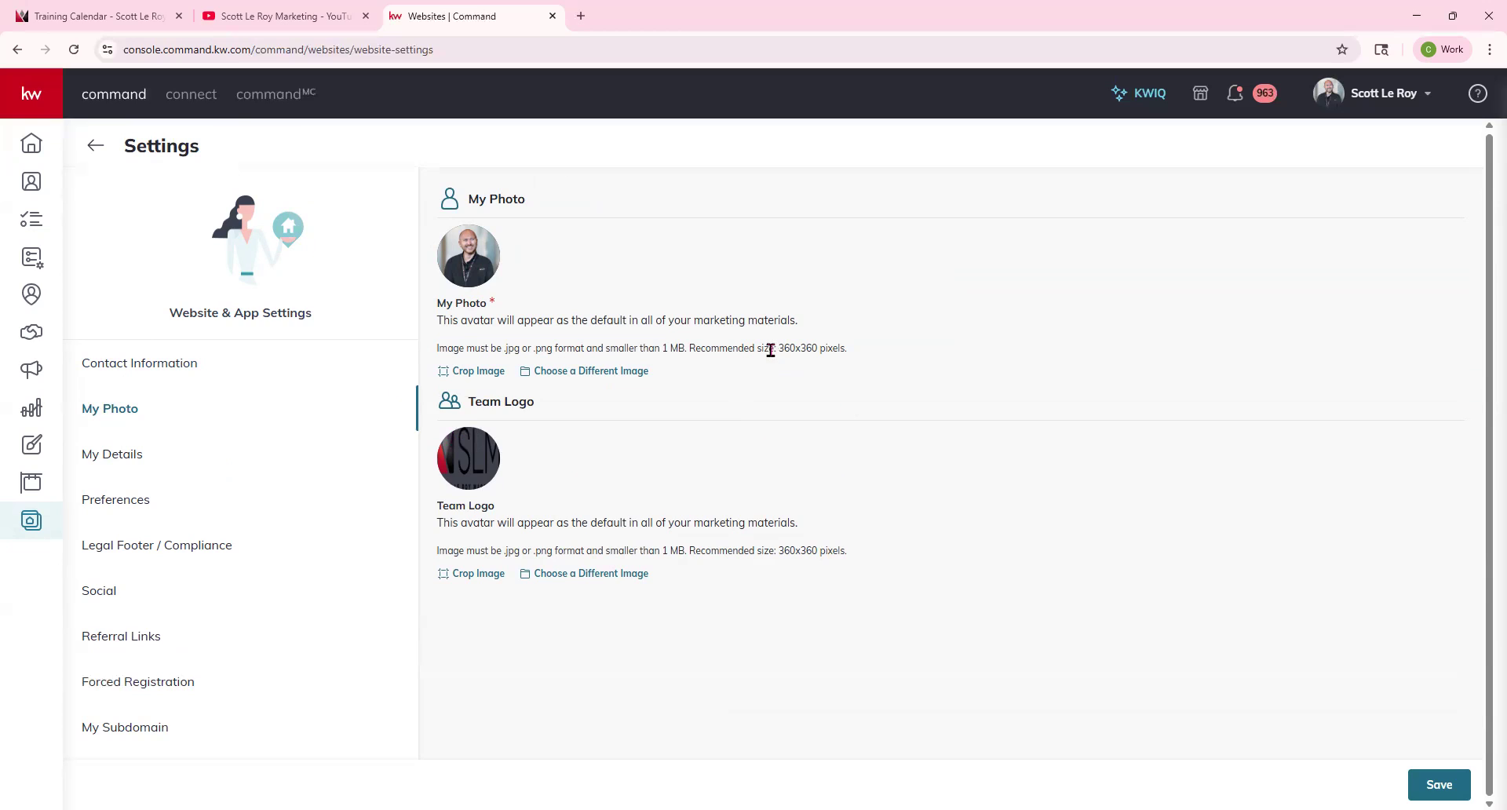
{"action": "left_click_drag", "start_coordinate": [779, 348], "coordinate": [868, 353]}
{"action": "mouse_move", "coordinate": [497, 473]}
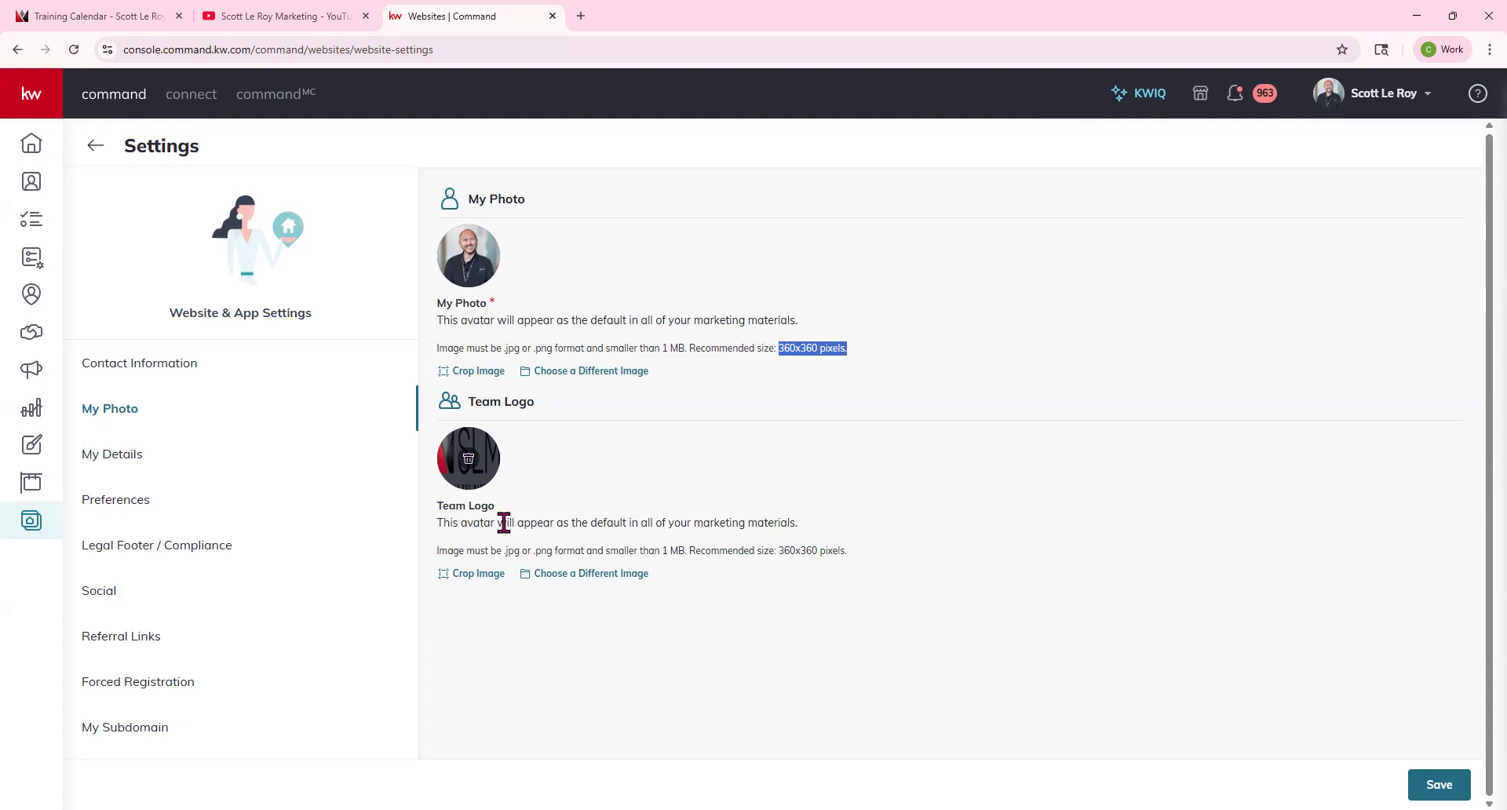
{"action": "left_click_drag", "start_coordinate": [783, 551], "coordinate": [864, 574]}
{"action": "left_click", "coordinate": [861, 565]}
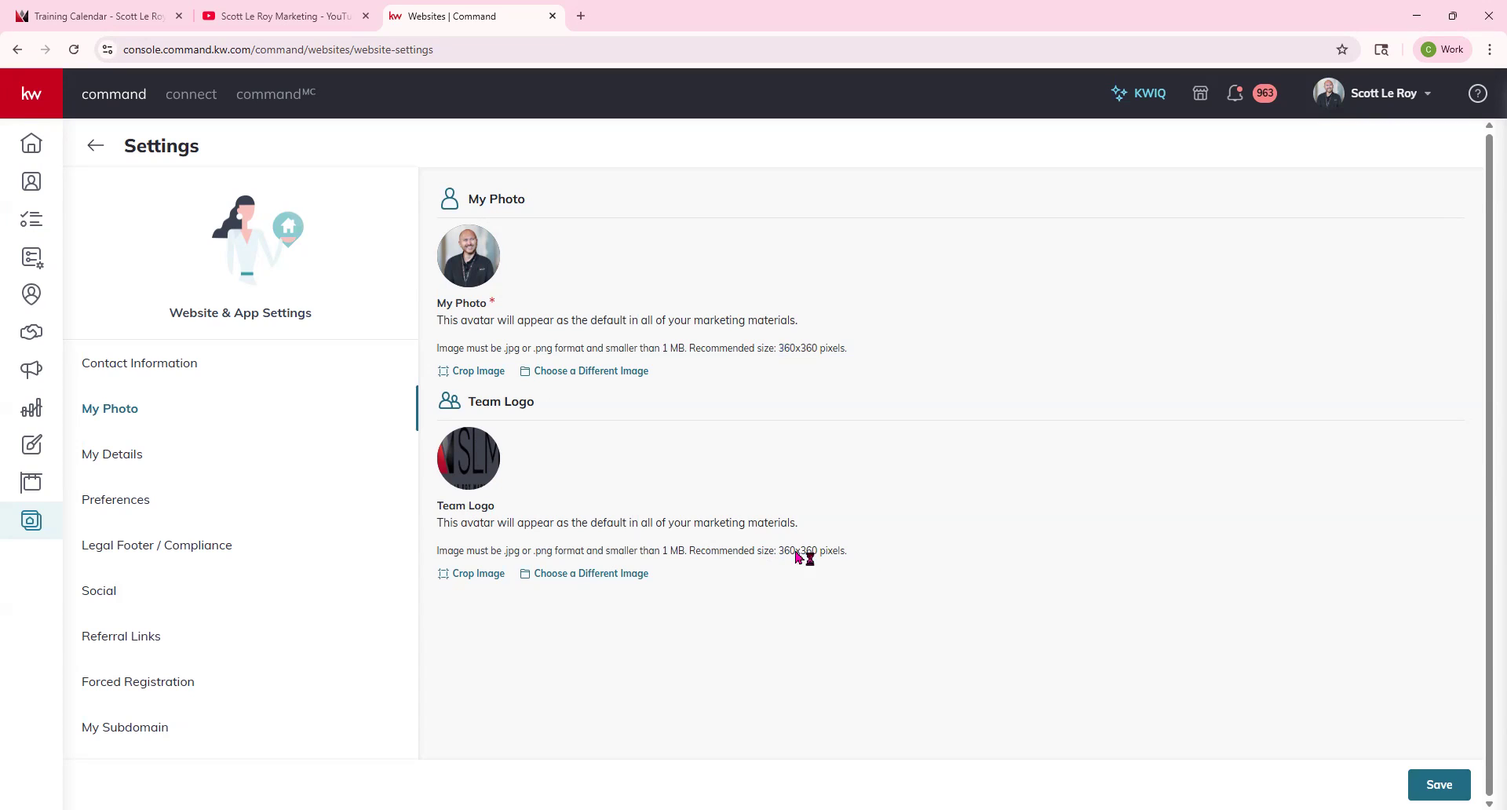
Open the My Details section and review its name, license, job title, team, slogan and designation fields.
{"action": "left_click", "coordinate": [124, 456]}
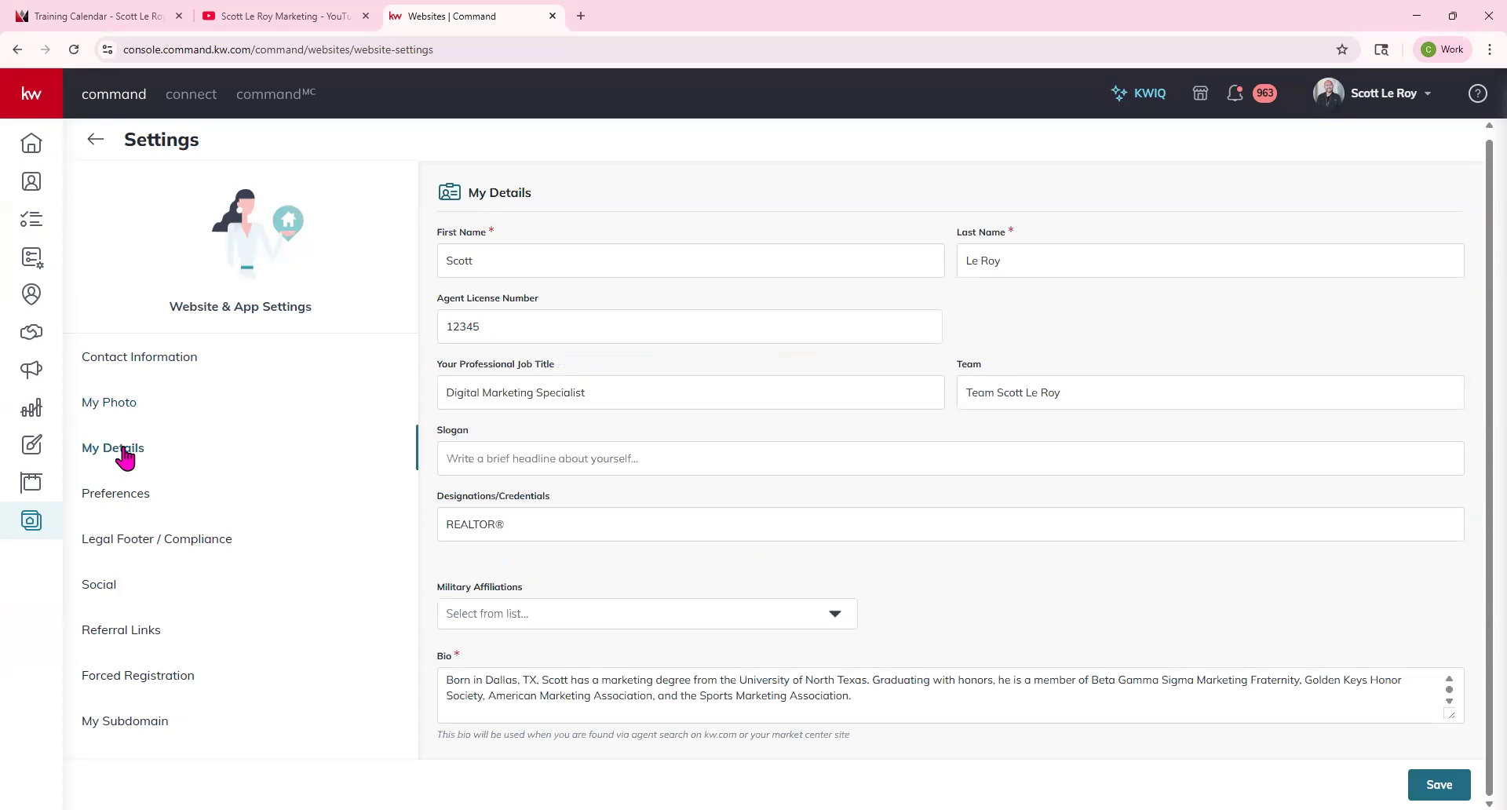
{"action": "left_click", "coordinate": [474, 260]}
{"action": "left_click", "coordinate": [463, 327]}
{"action": "double_click", "coordinate": [491, 322]}
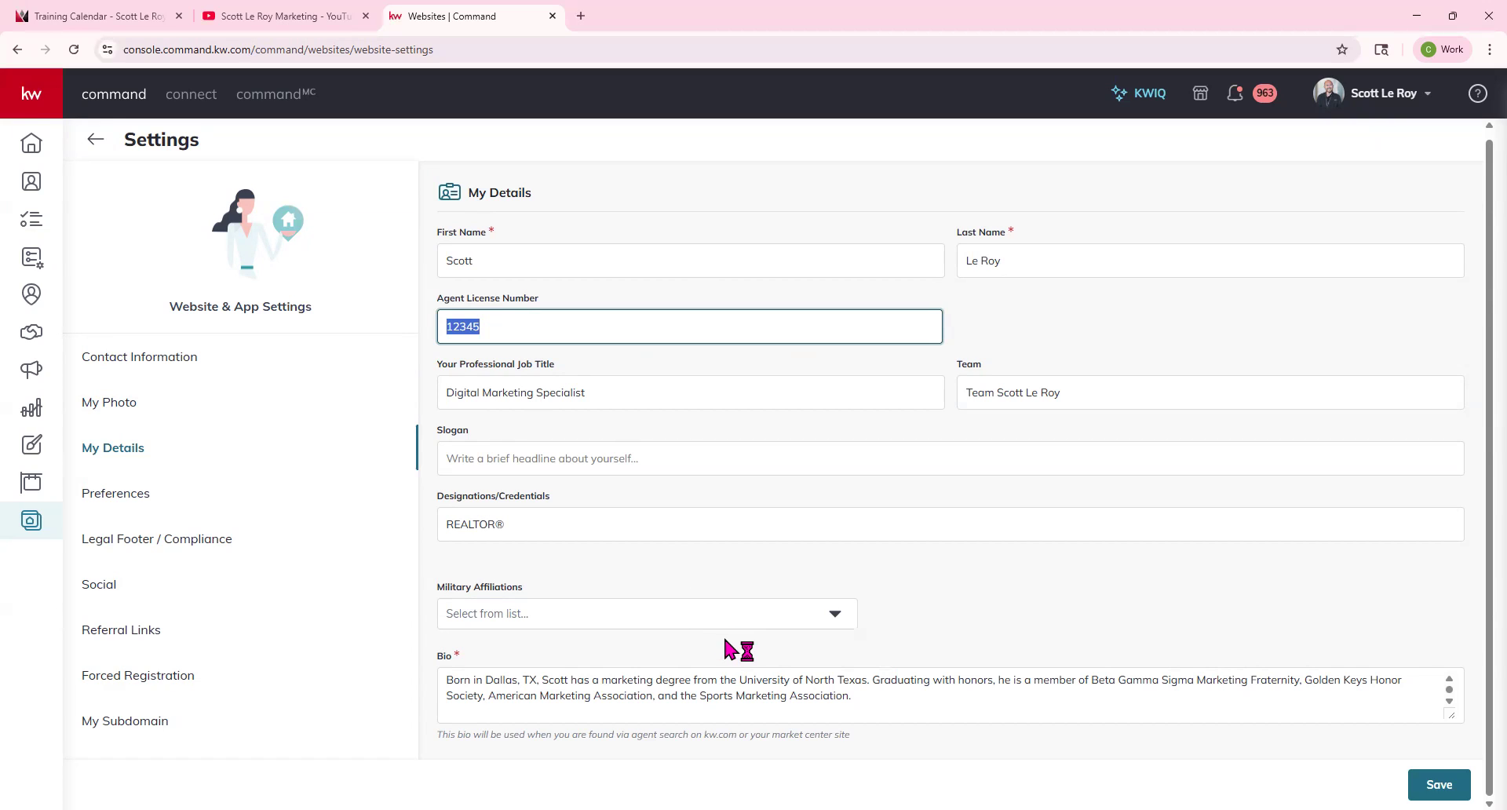
{"action": "left_click", "coordinate": [441, 391]}
{"action": "left_click", "coordinate": [963, 393]}
{"action": "left_click", "coordinate": [511, 468]}
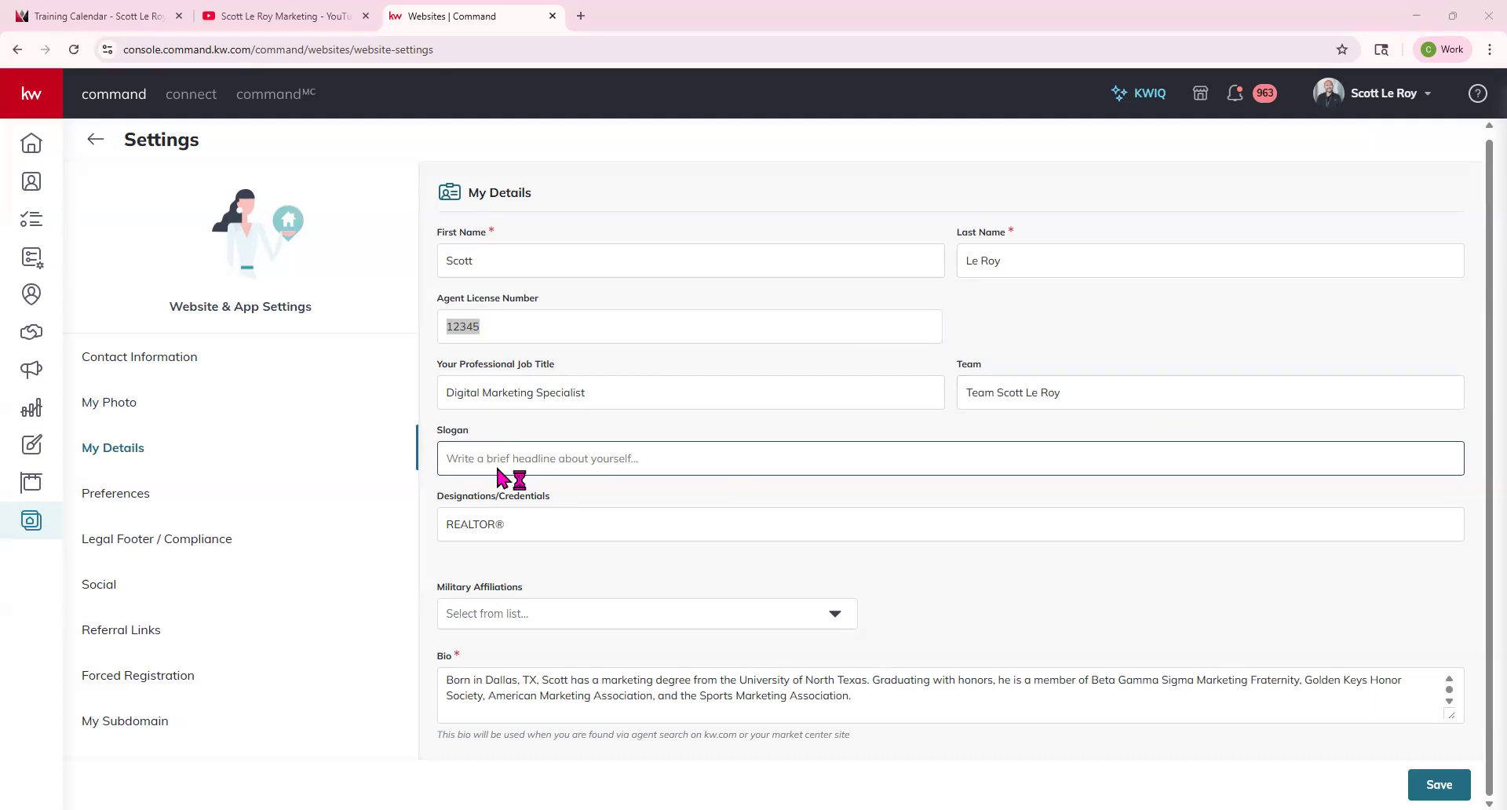
{"action": "left_click", "coordinate": [473, 531]}
{"action": "left_click_drag", "start_coordinate": [528, 524], "coordinate": [596, 498]}
{"action": "left_click", "coordinate": [567, 561]}
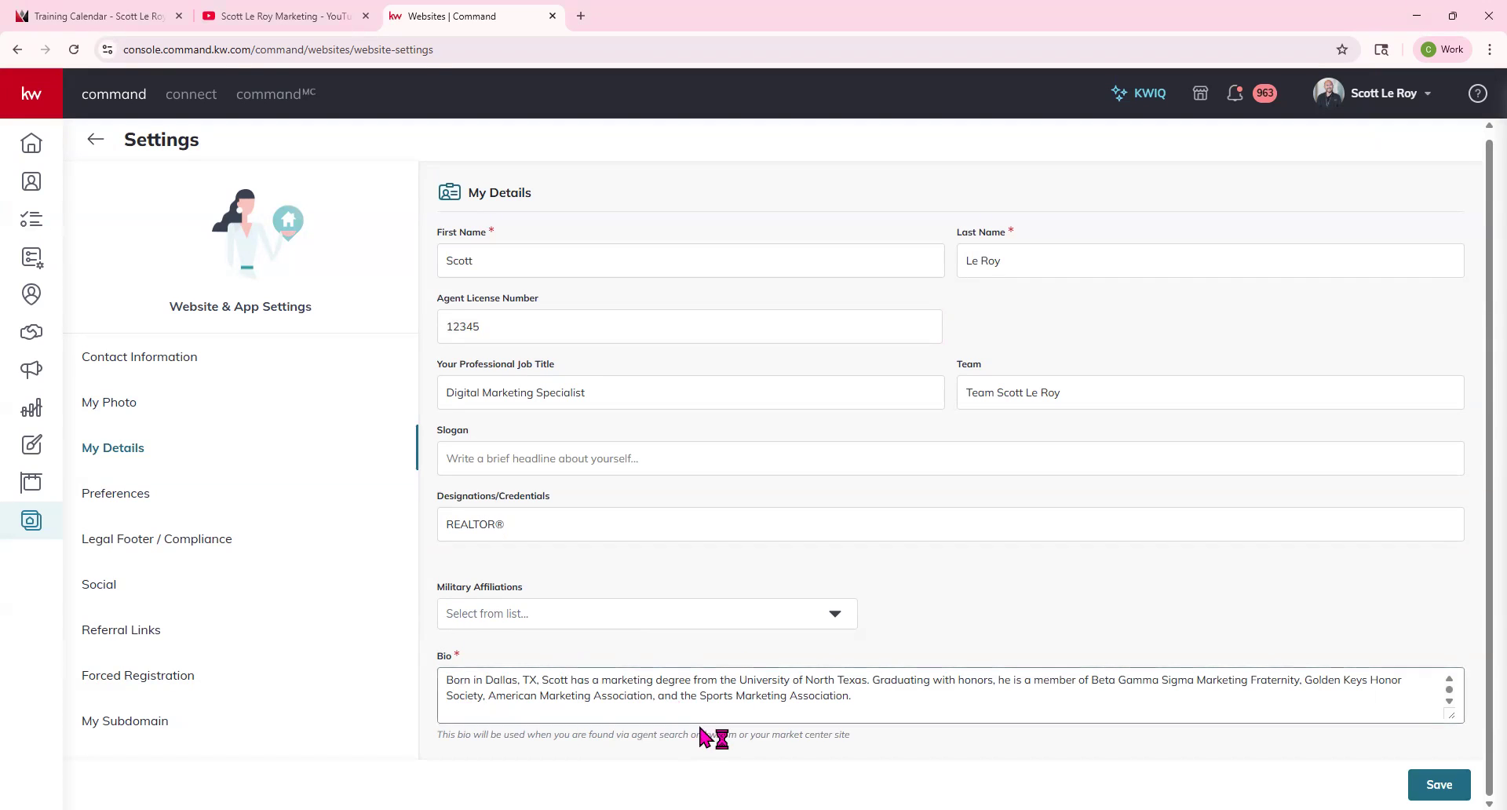
View the Preferences section, then the Legal Footer / Compliance links and footer text.
{"action": "left_click", "coordinate": [120, 500]}
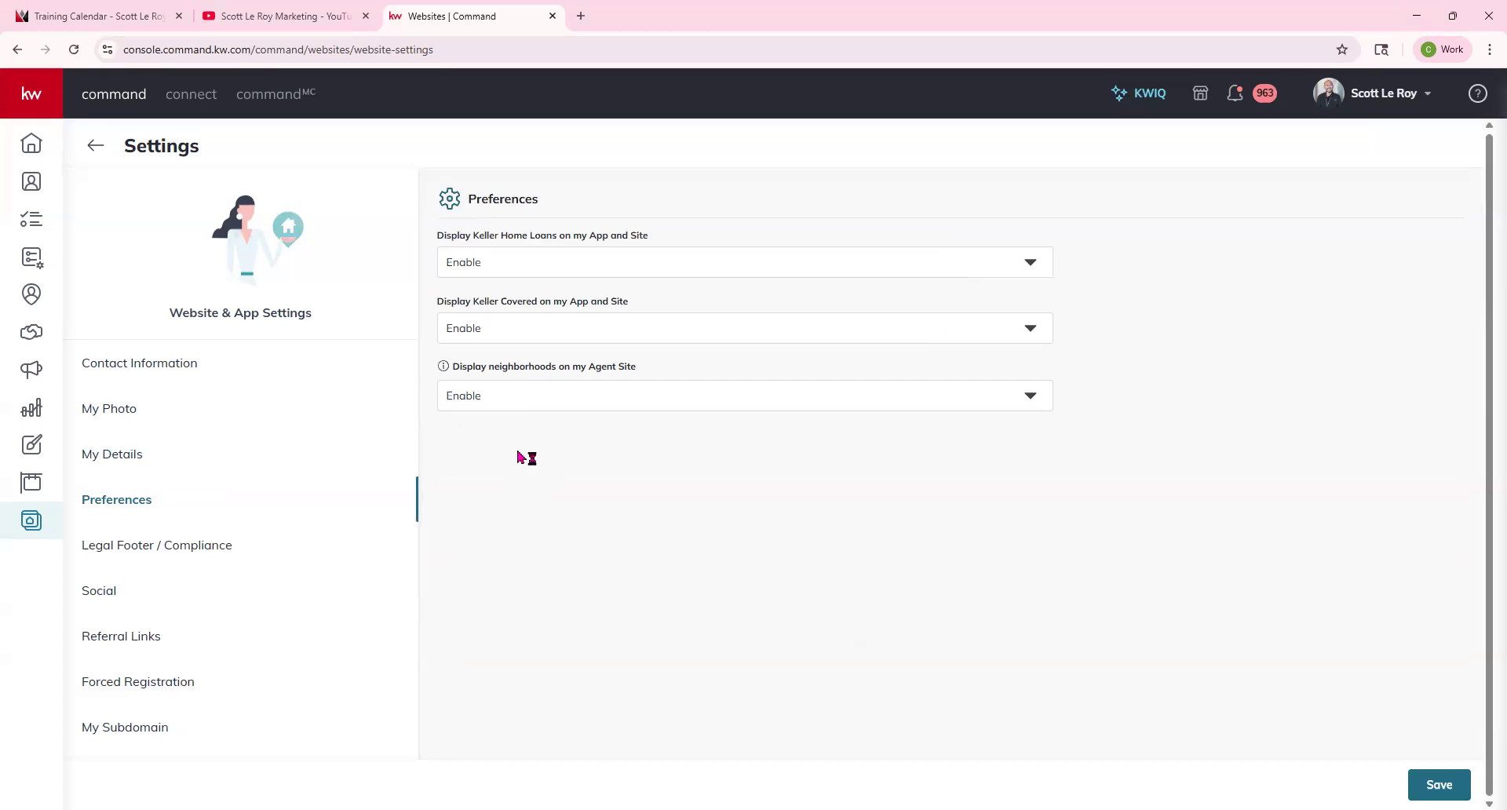
{"action": "left_click", "coordinate": [141, 554]}
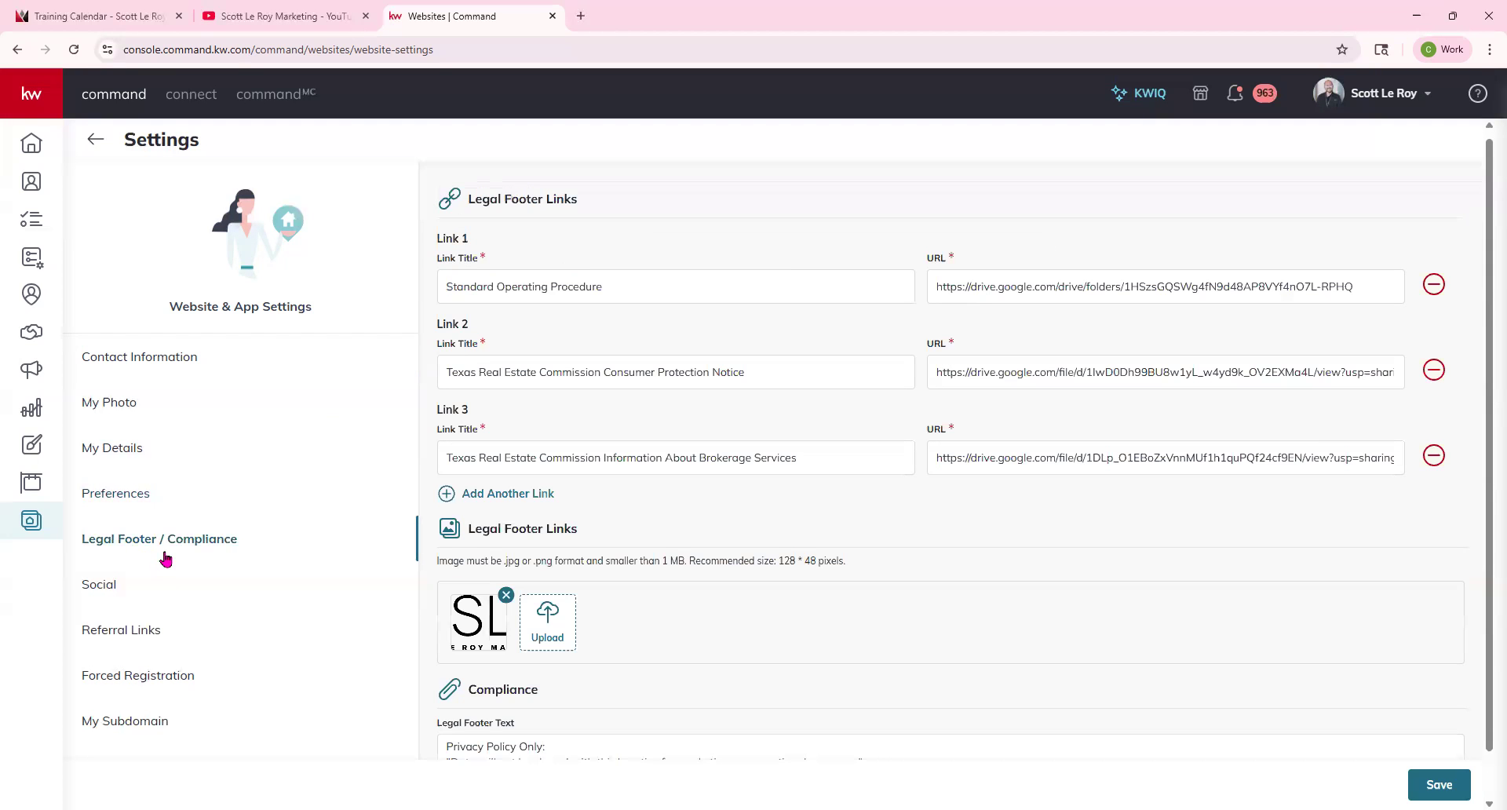
{"action": "scroll", "coordinate": [549, 525], "scroll_direction": "down", "scroll_amount": 1}
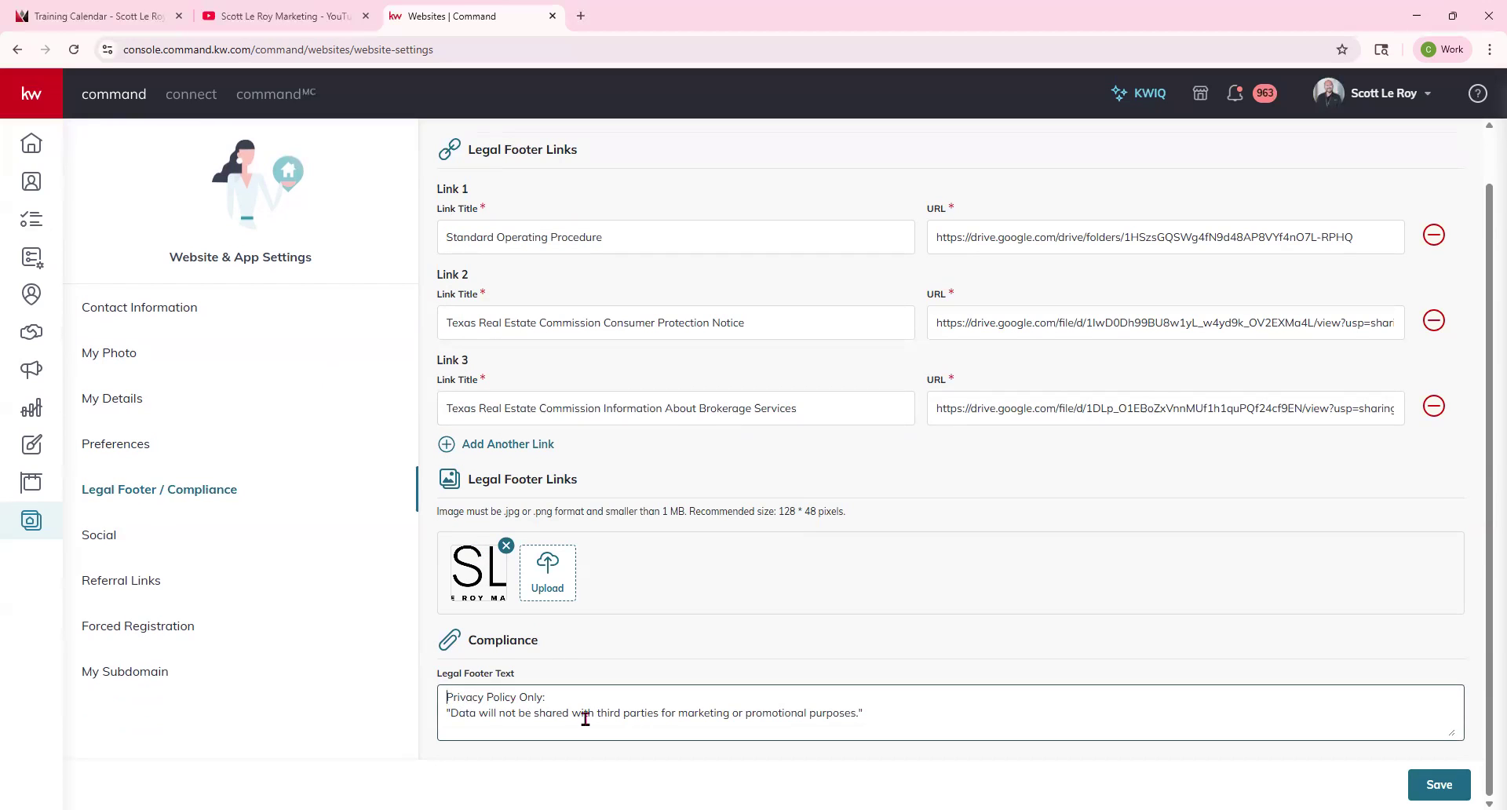
{"action": "left_click", "coordinate": [904, 720]}
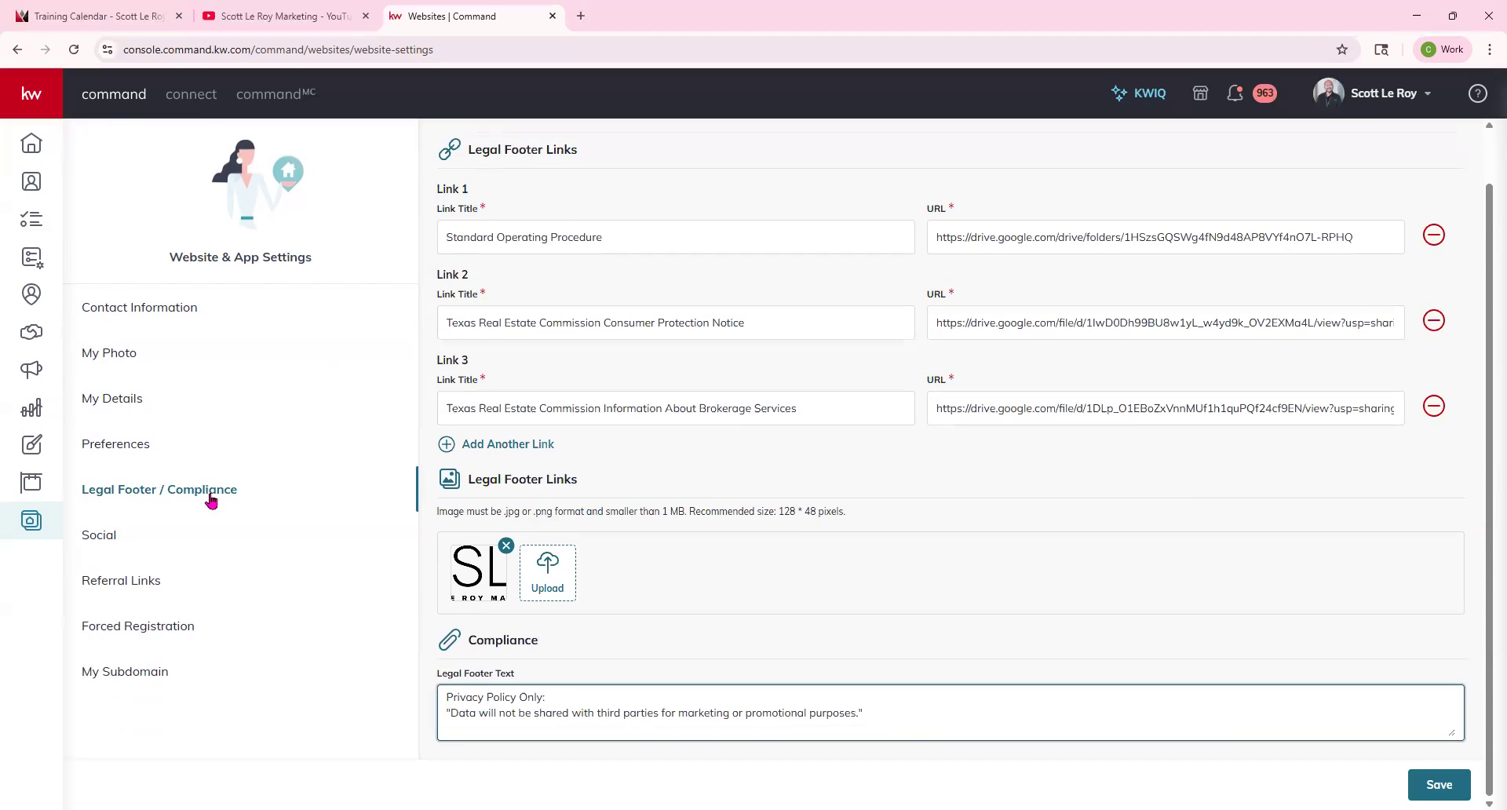
View the Social links, then the Referral Links section and its team referral note.
{"action": "left_click", "coordinate": [110, 535]}
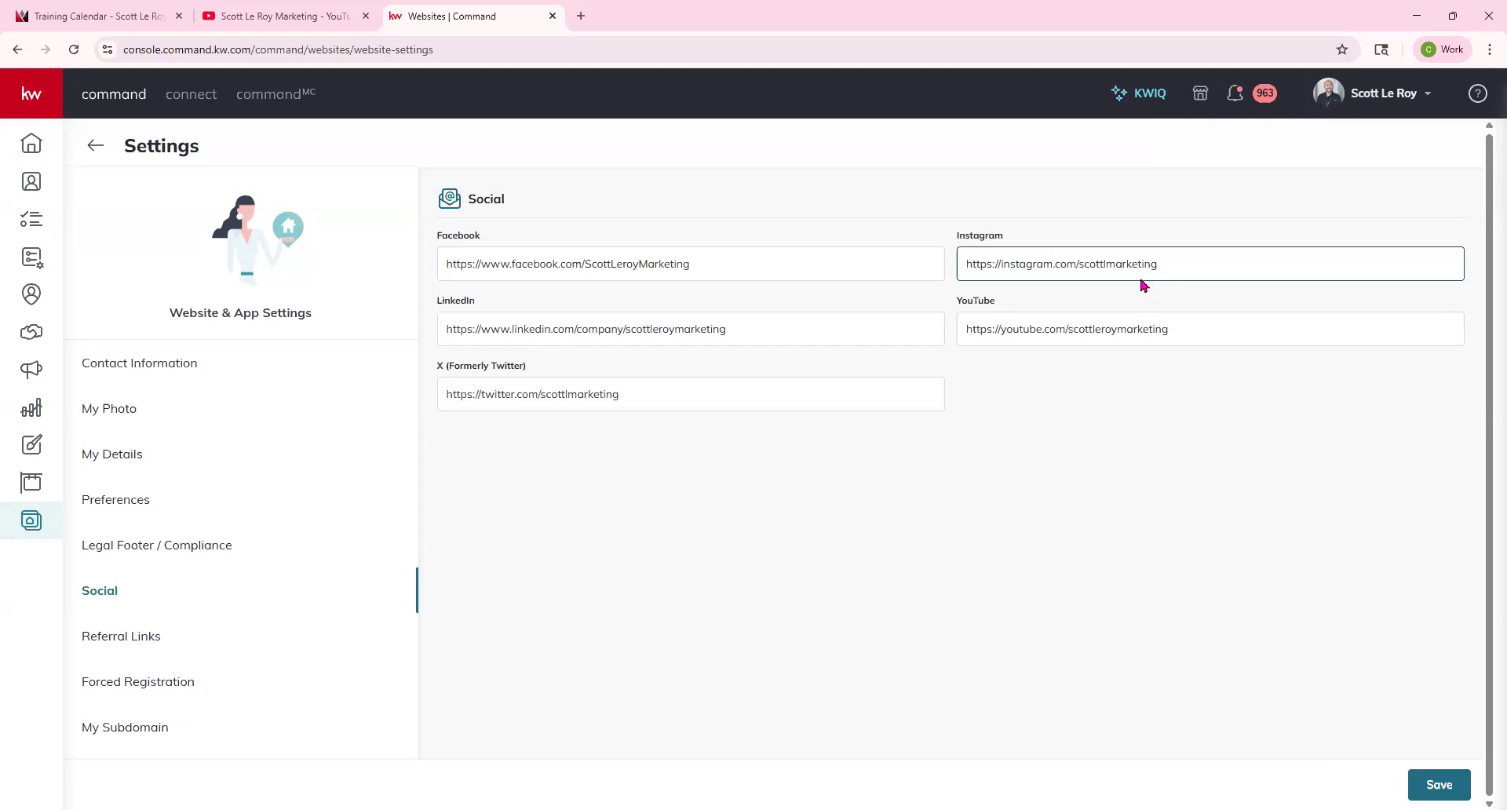
{"action": "left_click", "coordinate": [151, 643]}
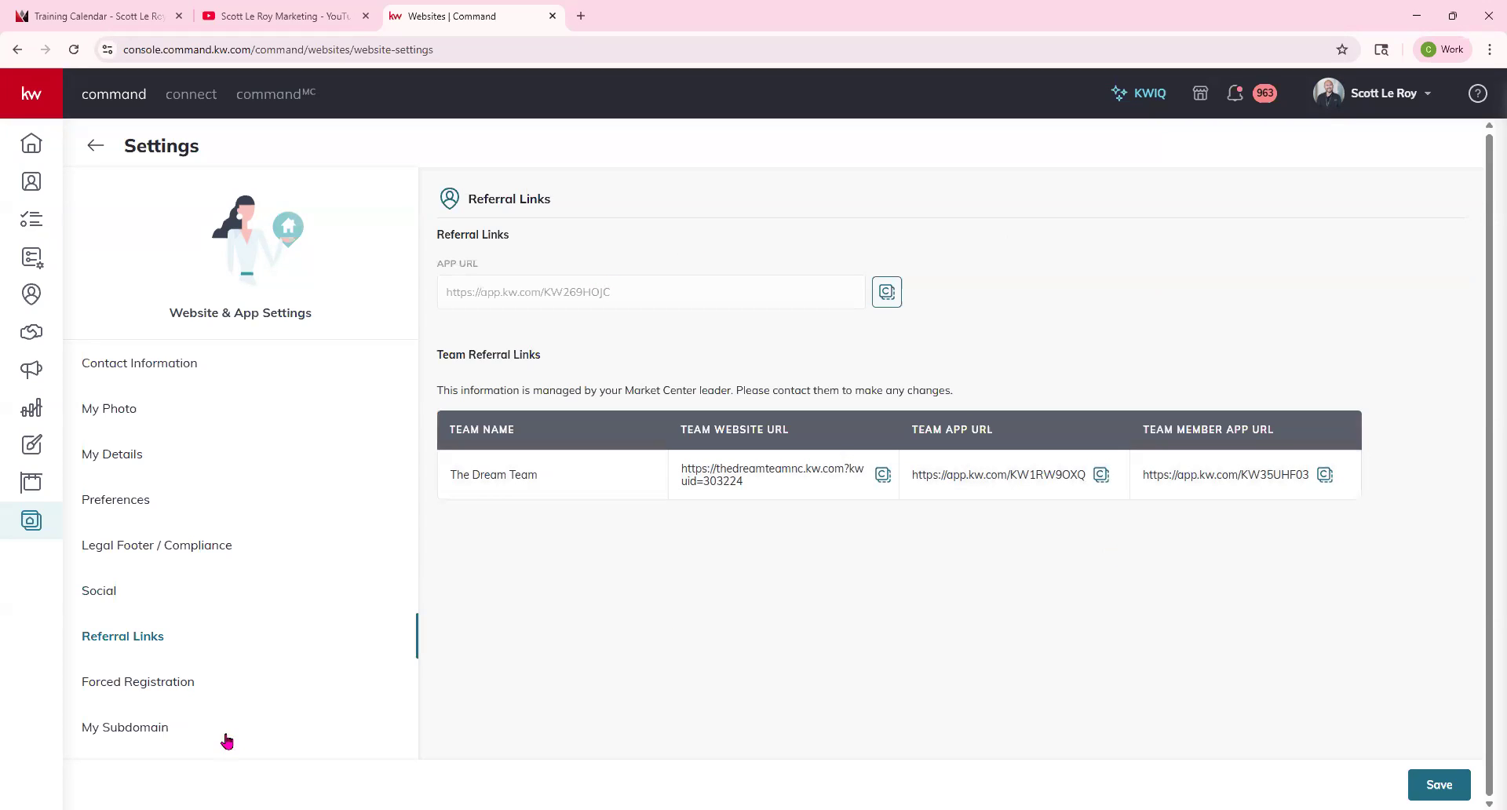
{"action": "left_click_drag", "start_coordinate": [431, 363], "coordinate": [592, 377]}
{"action": "left_click", "coordinate": [621, 378]}
View the Forced Registration and My Subdomain sections, then return to Contact Information.
{"action": "left_click", "coordinate": [162, 688]}
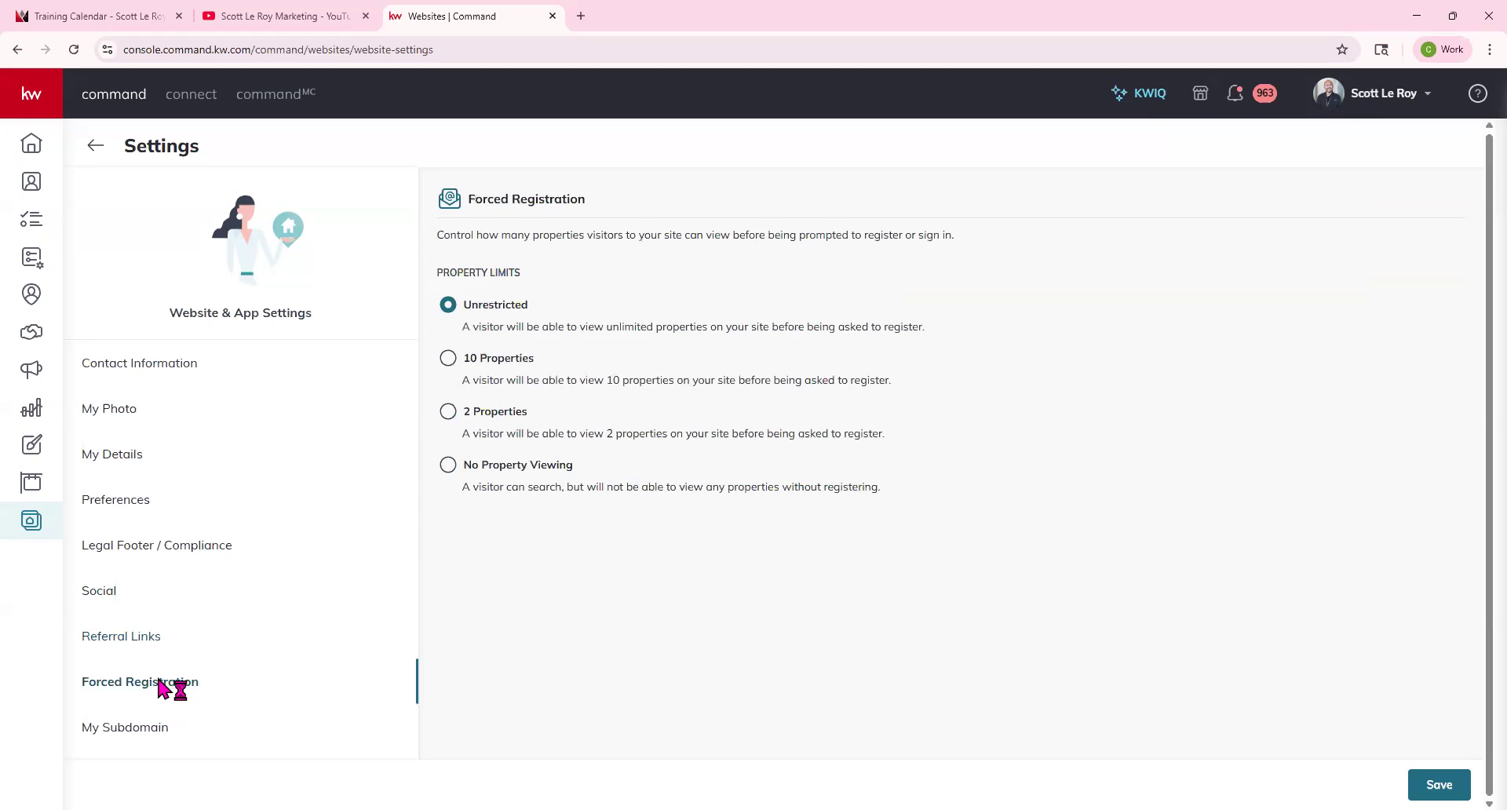
{"action": "left_click", "coordinate": [153, 730]}
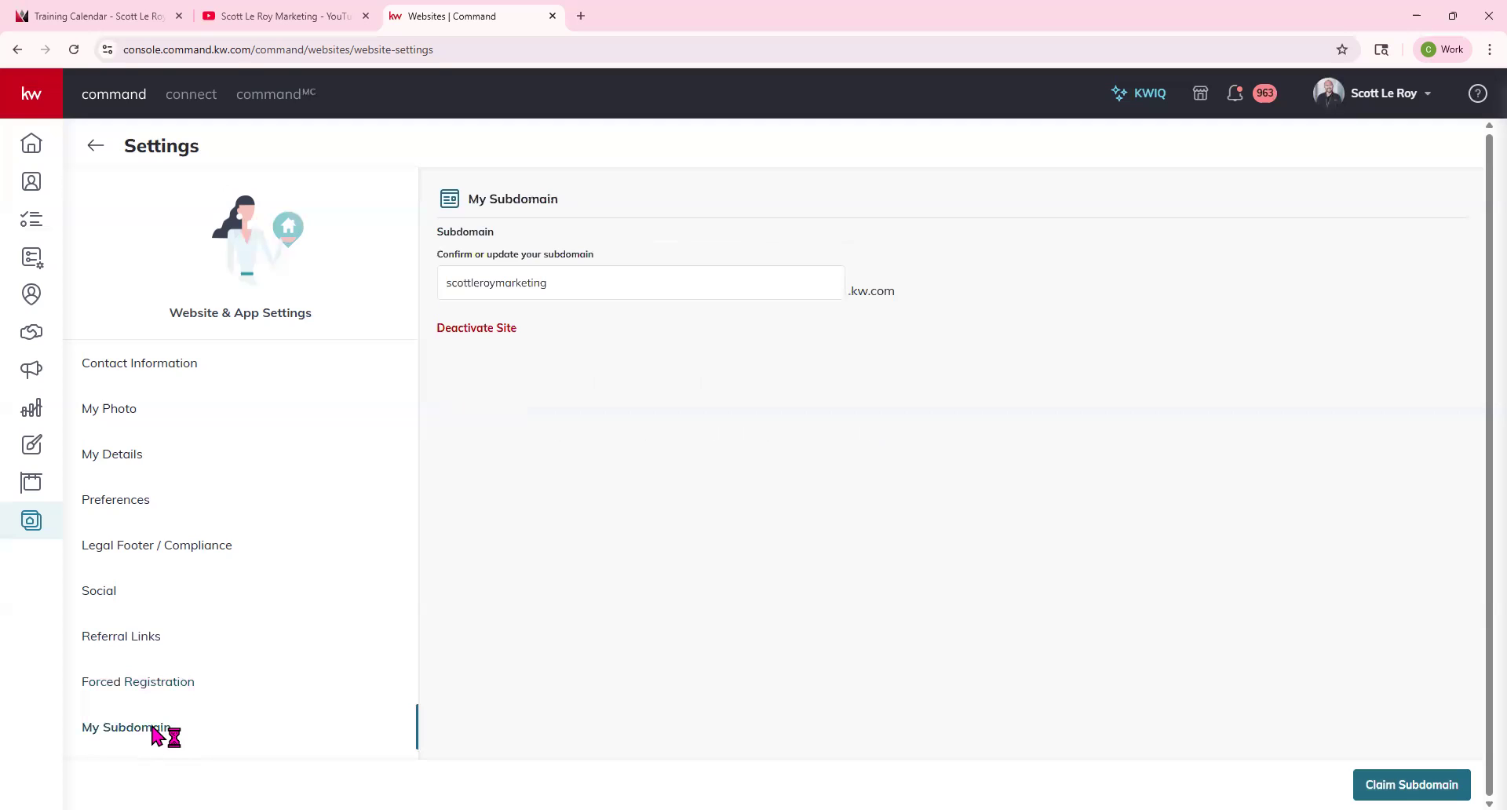
{"action": "left_click", "coordinate": [161, 378]}
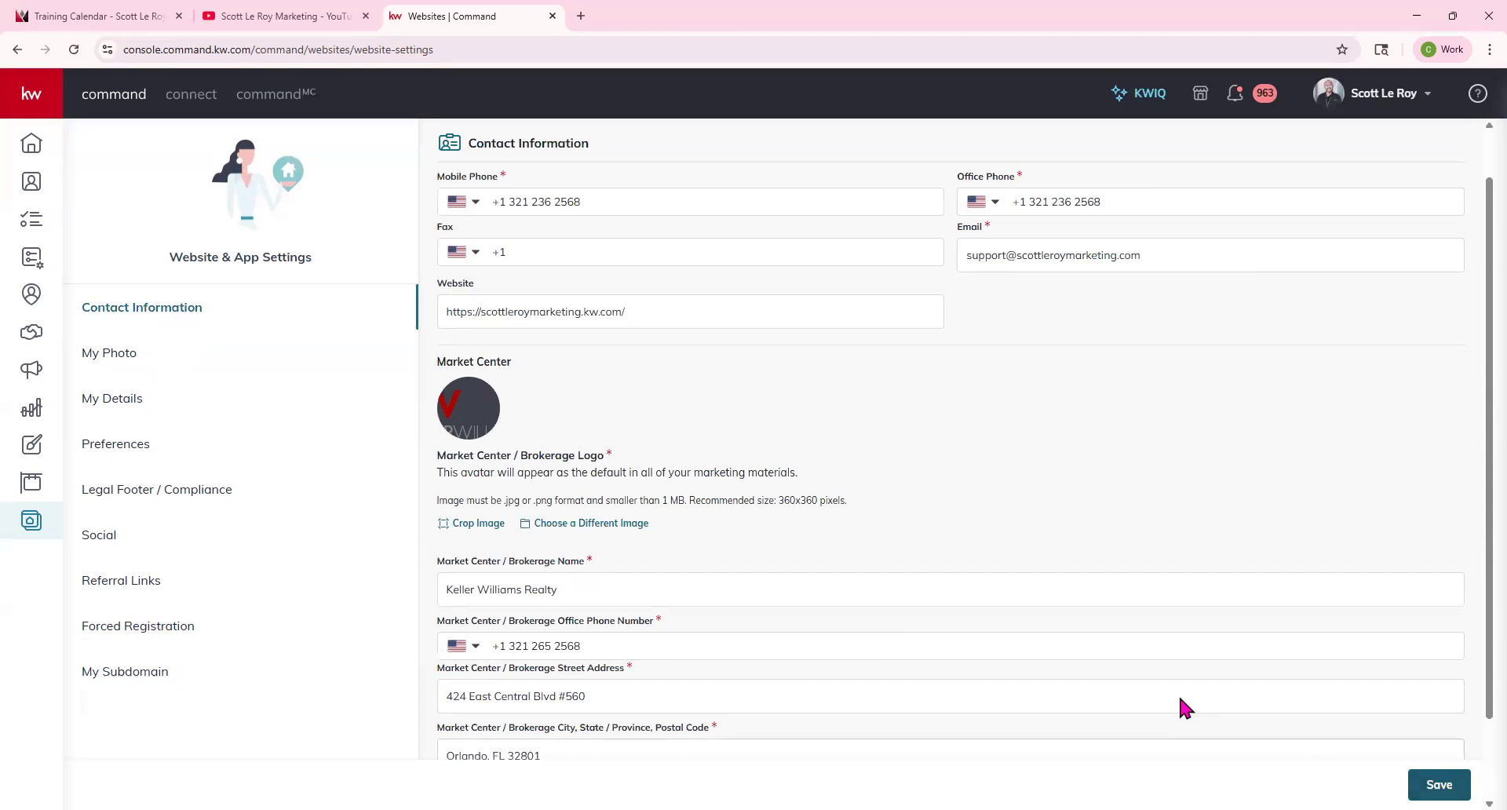
{"action": "scroll", "coordinate": [636, 522], "scroll_direction": "up", "scroll_amount": 1}
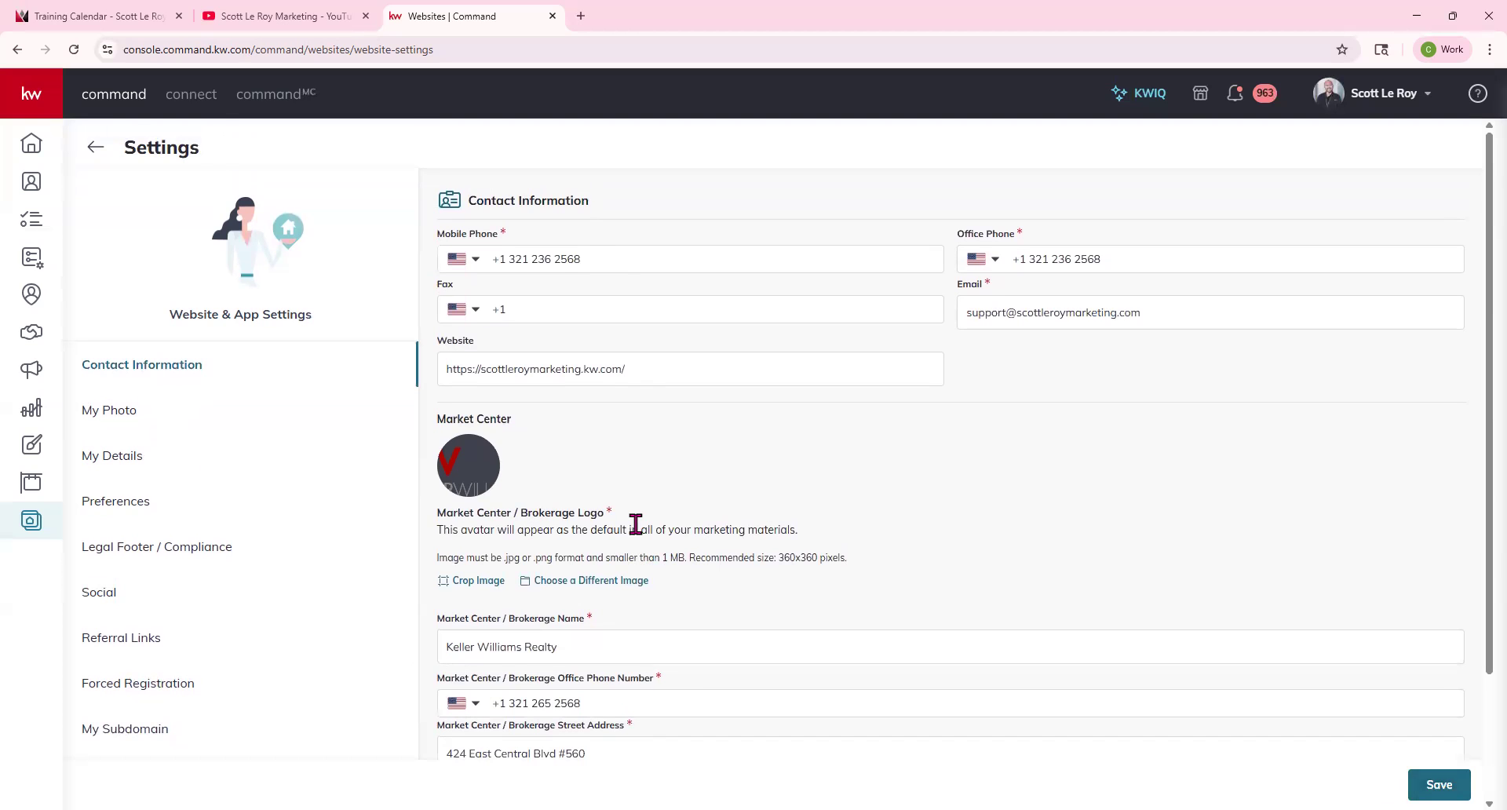
Go to Designs and start creating a new Email design.
{"action": "left_click", "coordinate": [44, 144]}
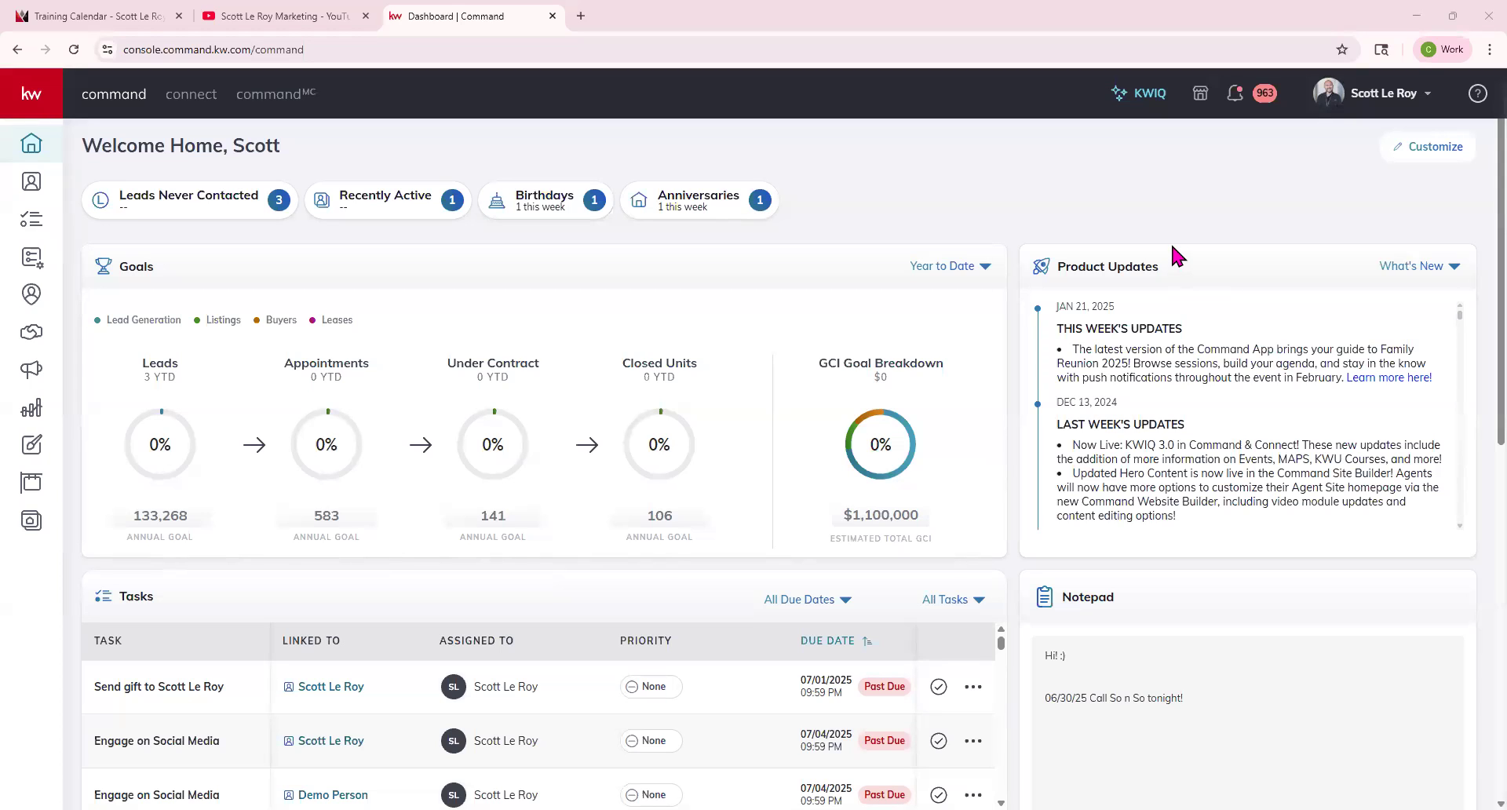
{"action": "left_click", "coordinate": [35, 456]}
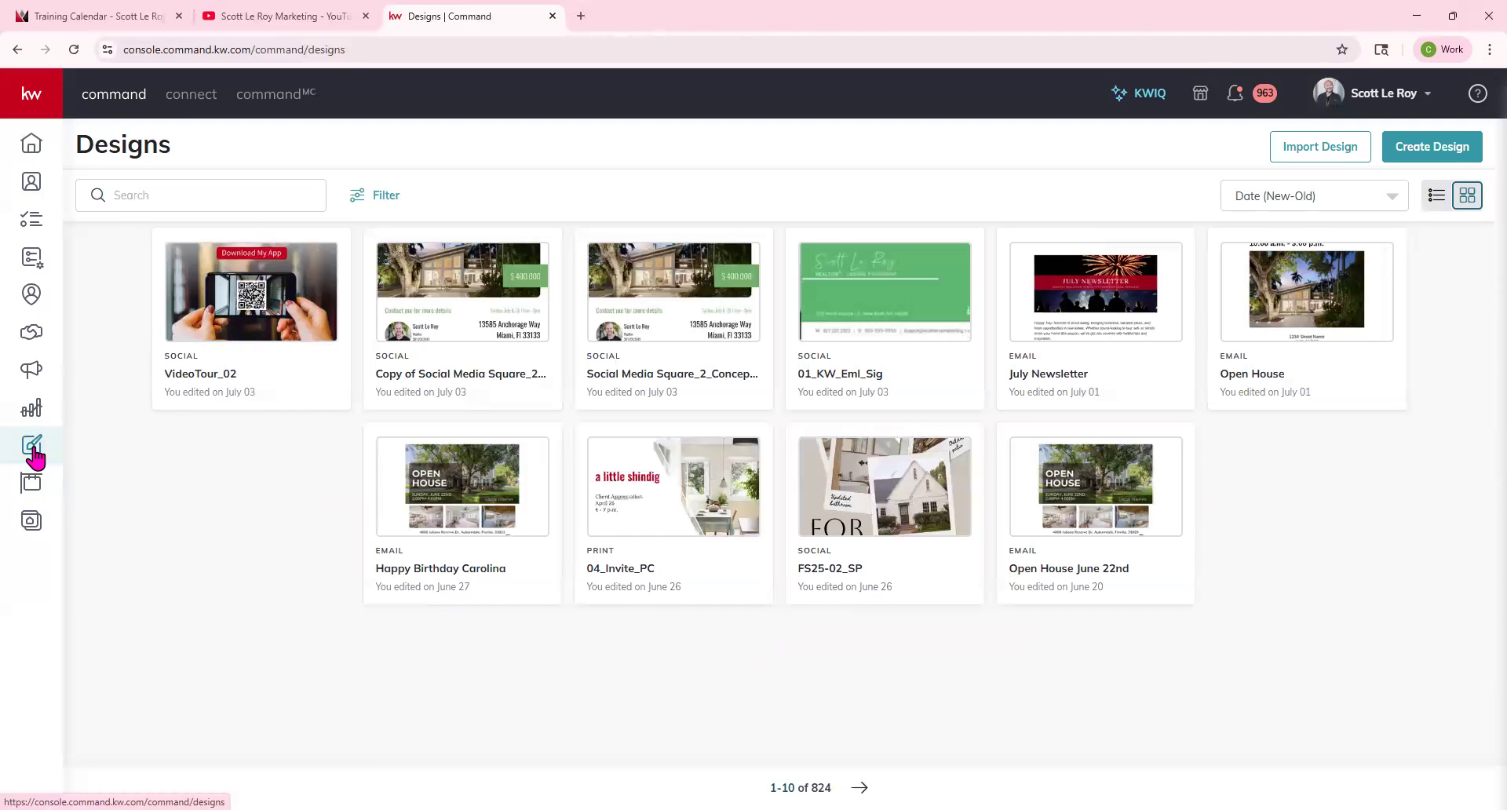
{"action": "left_click", "coordinate": [1429, 154]}
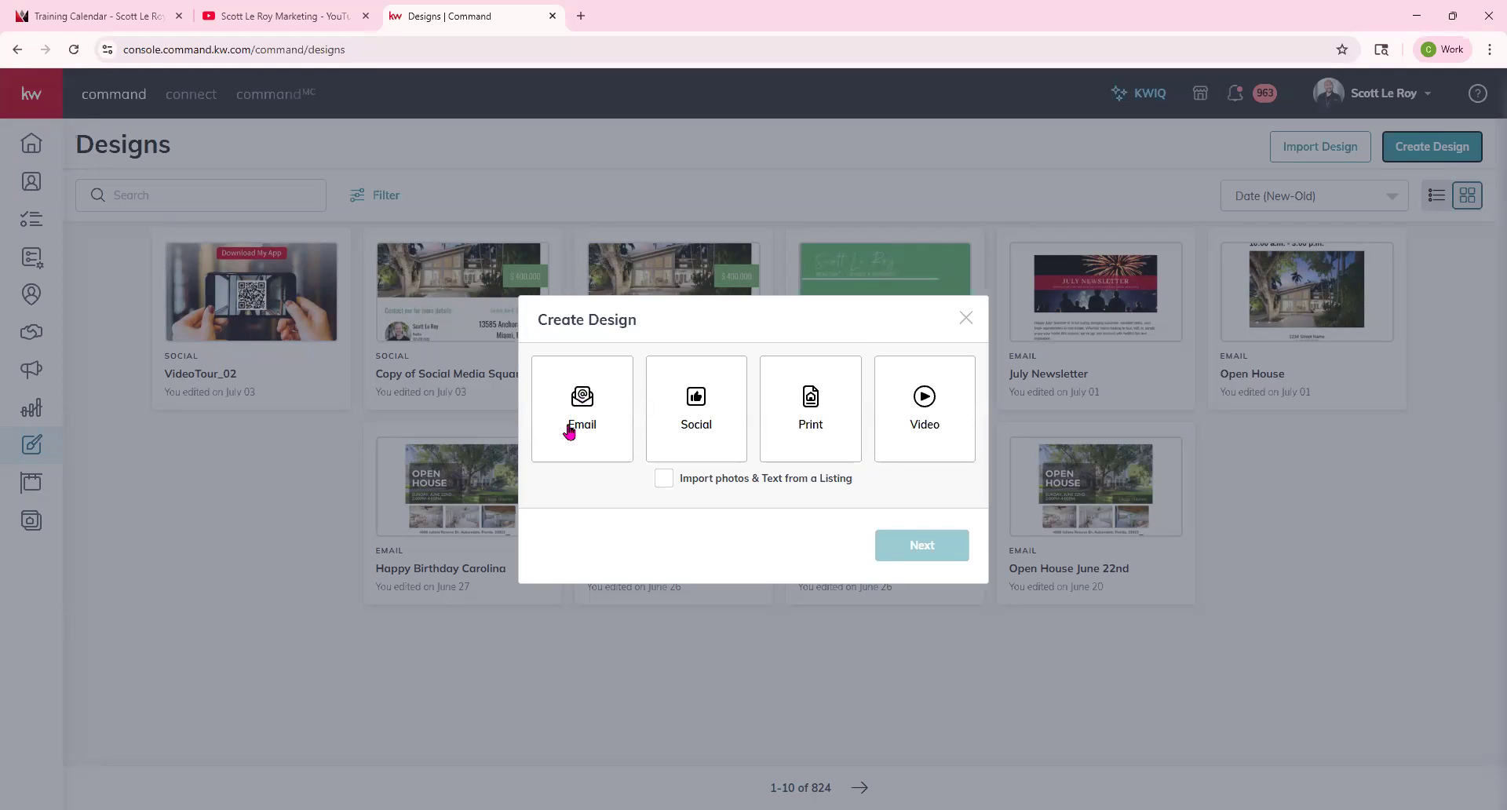
{"action": "left_click", "coordinate": [573, 395]}
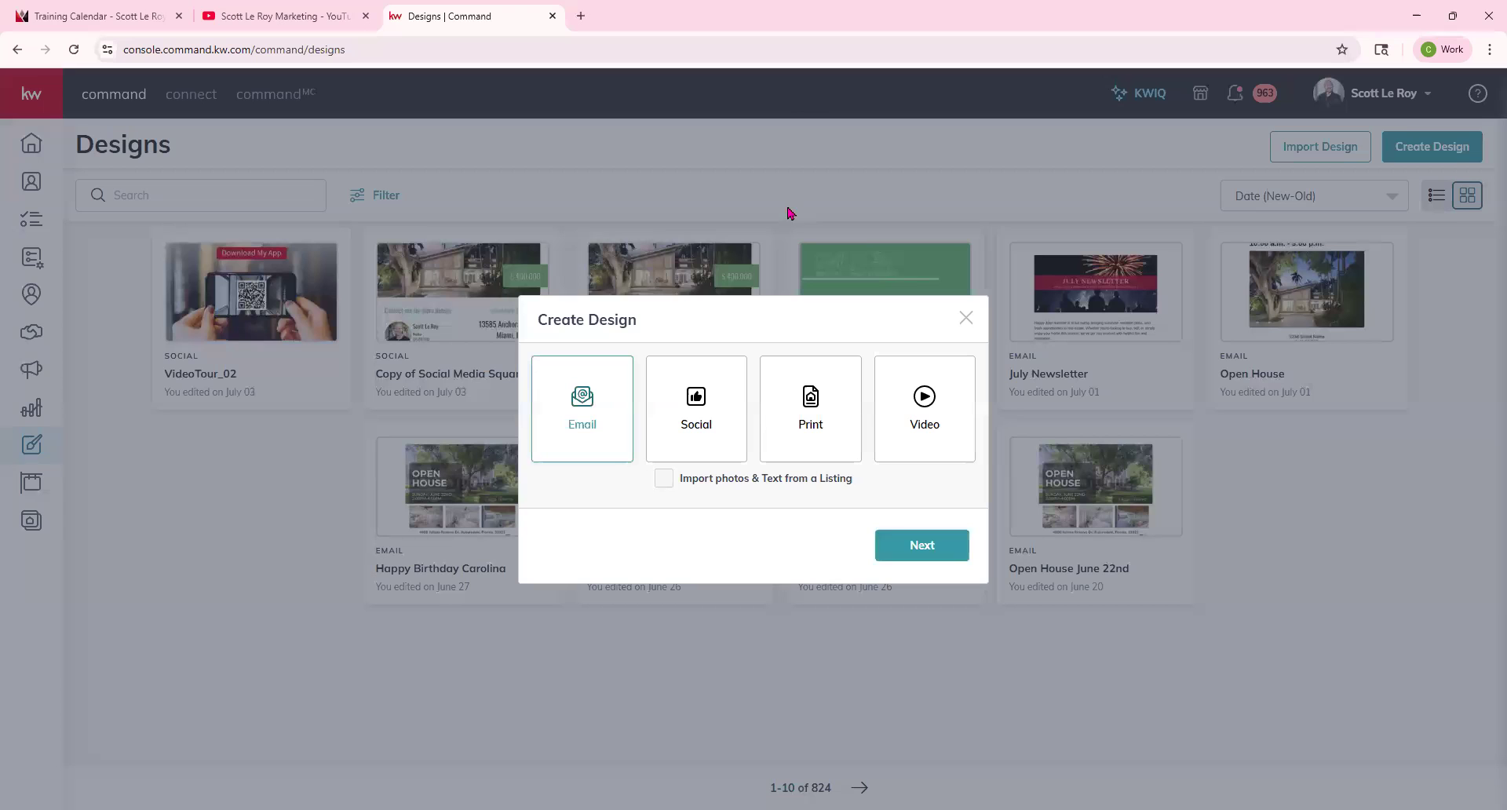
{"action": "left_click", "coordinate": [913, 559]}
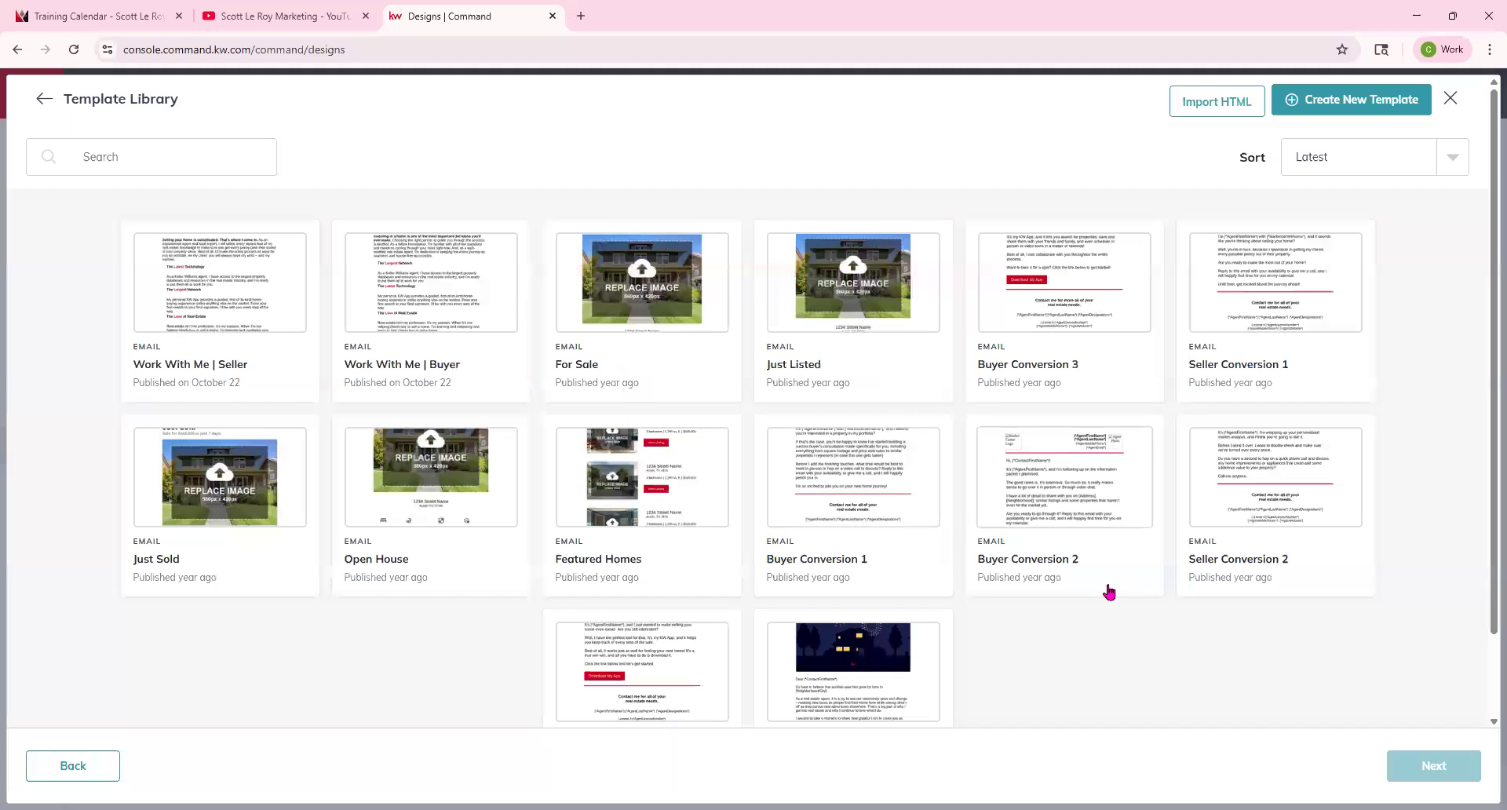
Browse the email template library and create a new blank template.
{"action": "scroll", "coordinate": [672, 427], "scroll_direction": "down", "scroll_amount": 2}
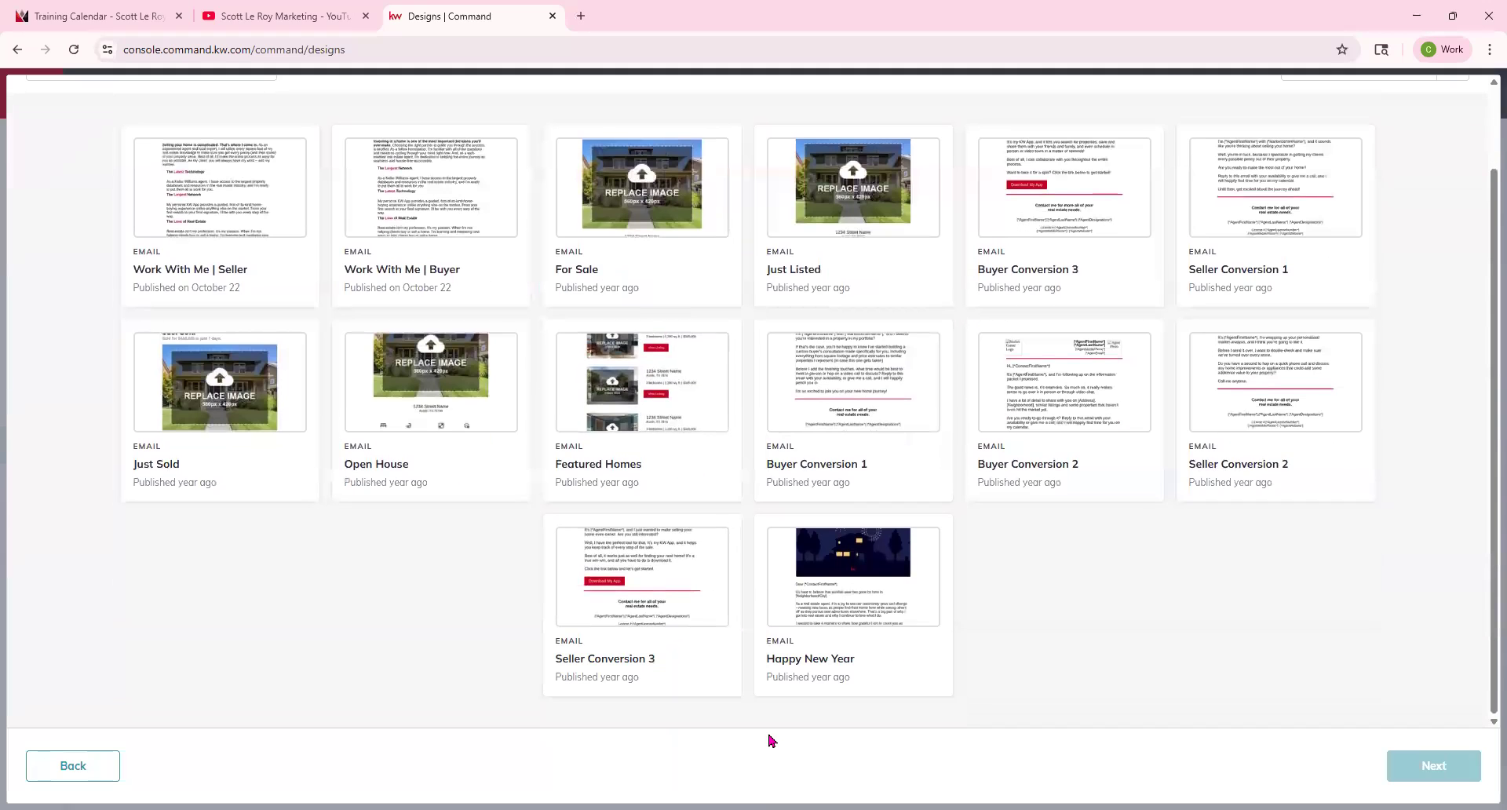
{"action": "left_click", "coordinate": [854, 5]}
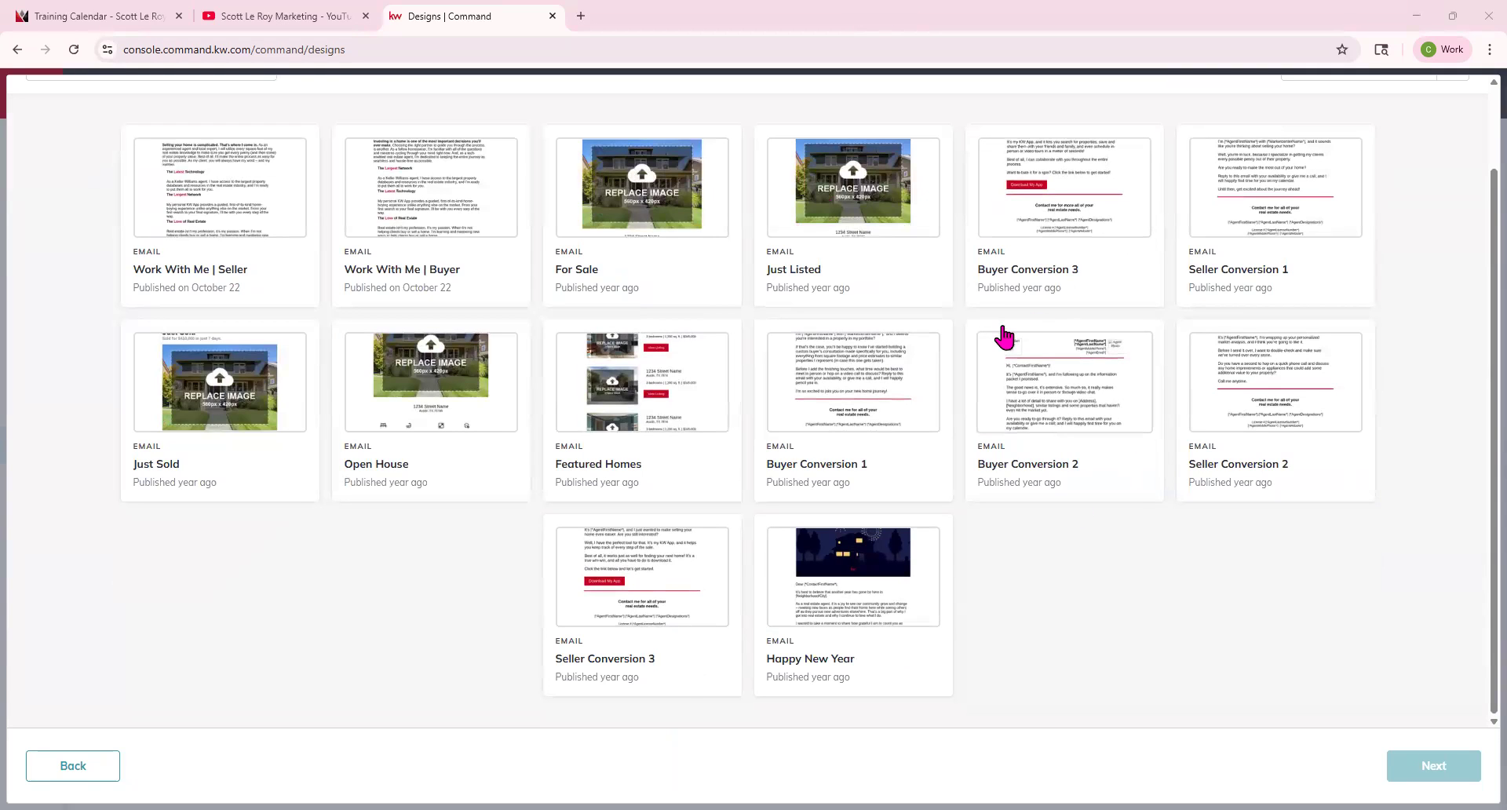
{"action": "scroll", "coordinate": [1004, 338], "scroll_direction": "up", "scroll_amount": 2}
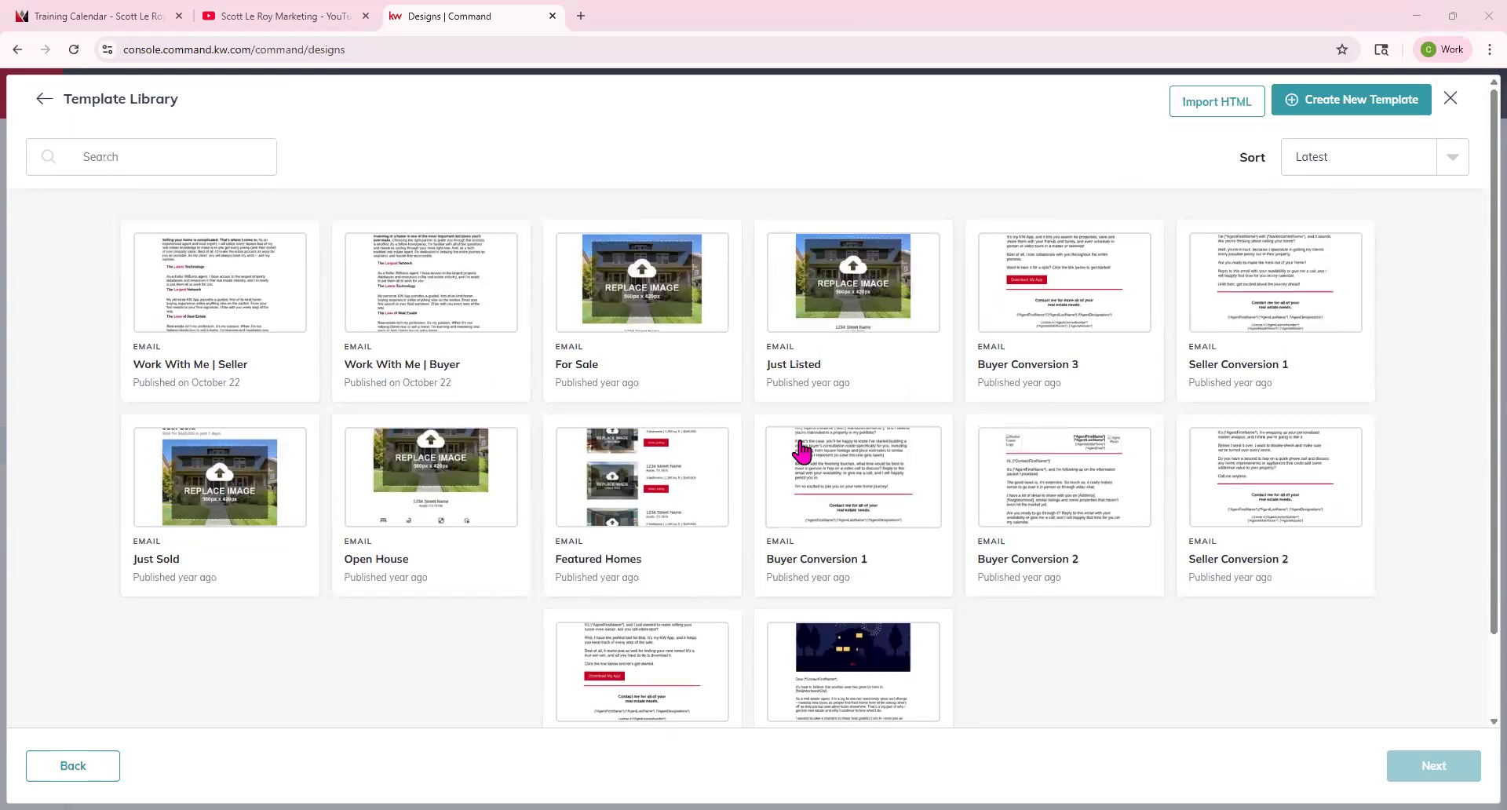
{"action": "left_click", "coordinate": [1382, 104]}
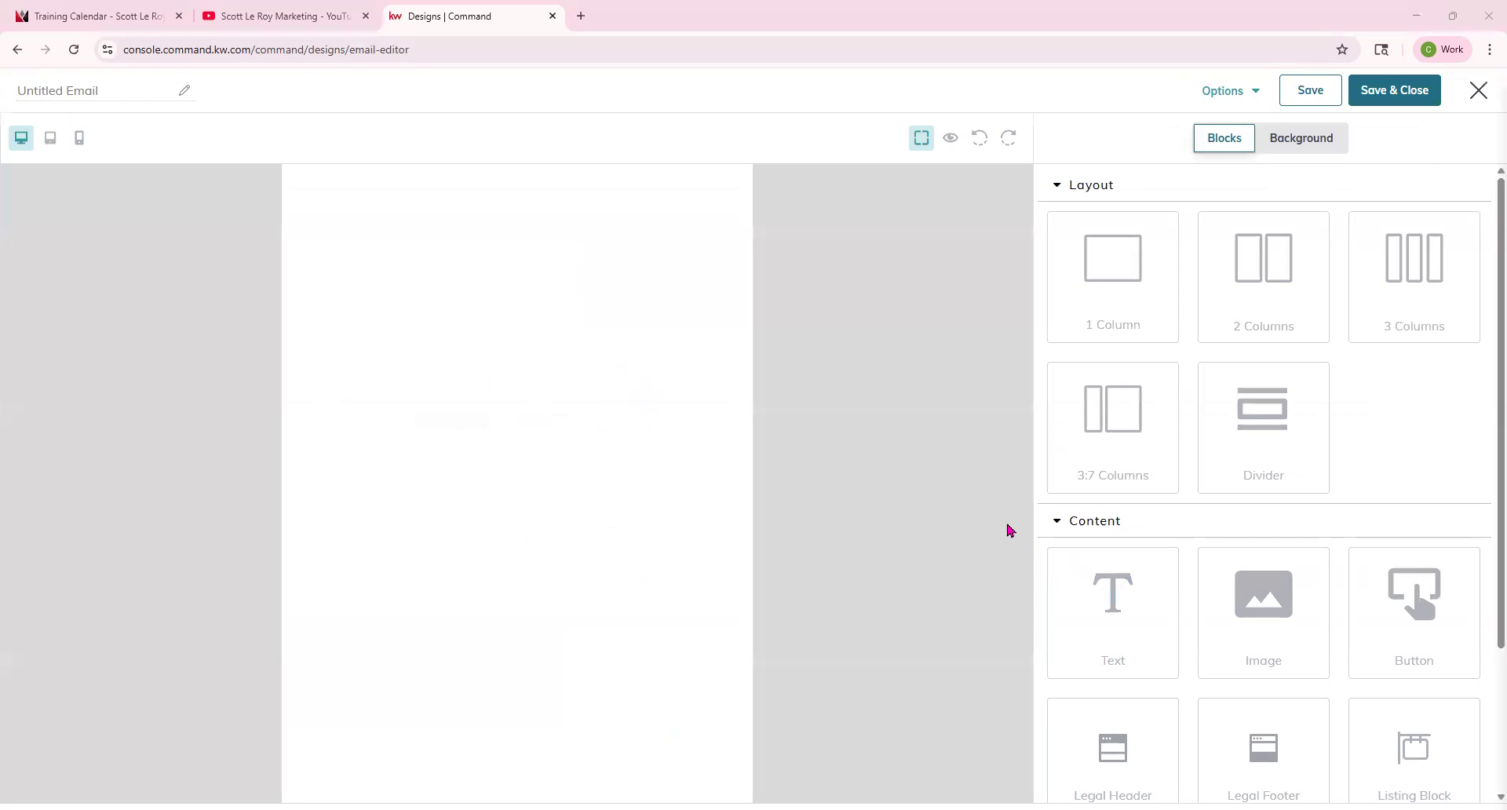
Name the new email July Newsletter.
{"action": "left_click", "coordinate": [88, 99]}
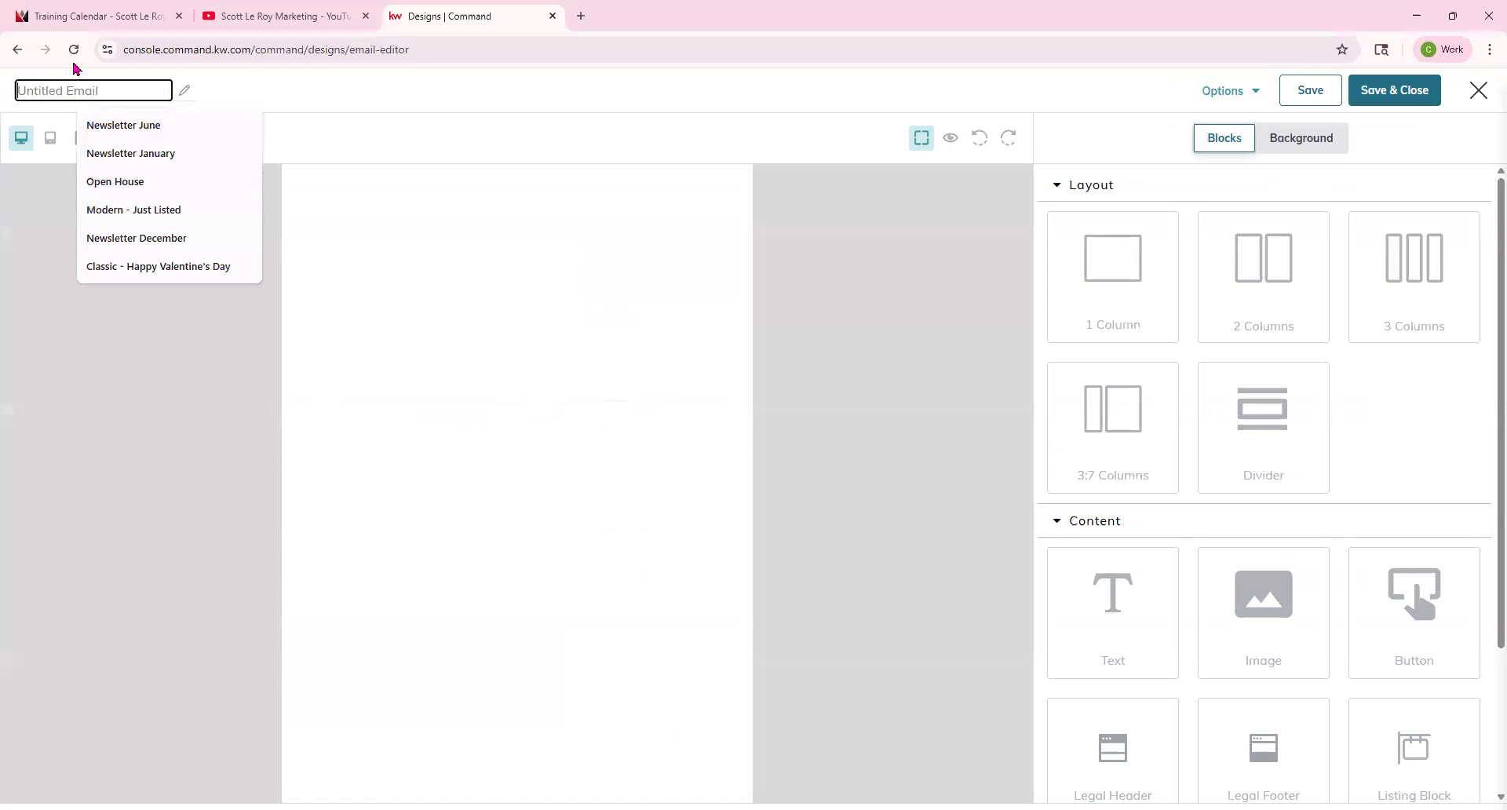
{"action": "type", "text": "J"}
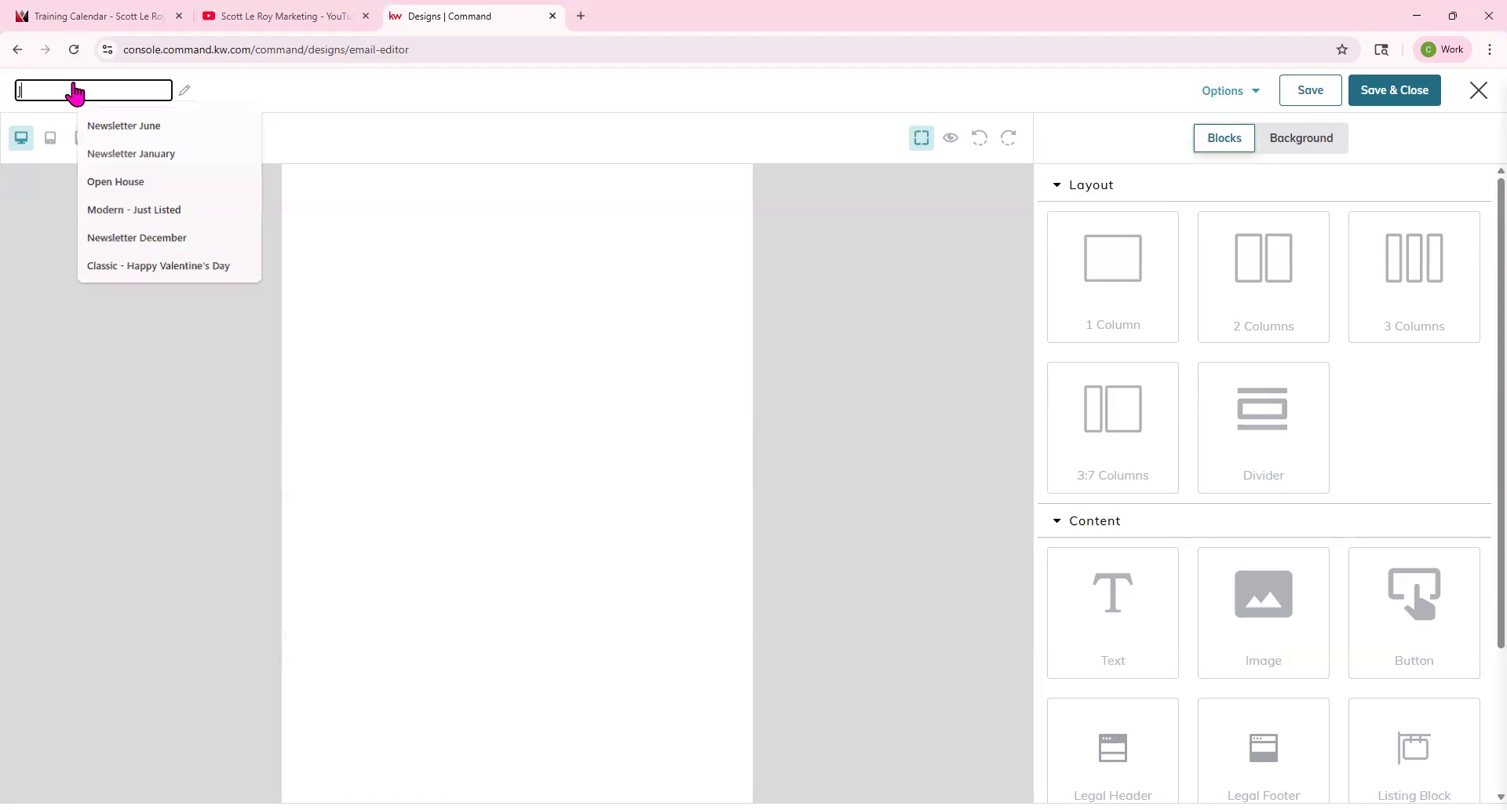
{"action": "type", "text": "uly Newslet"}
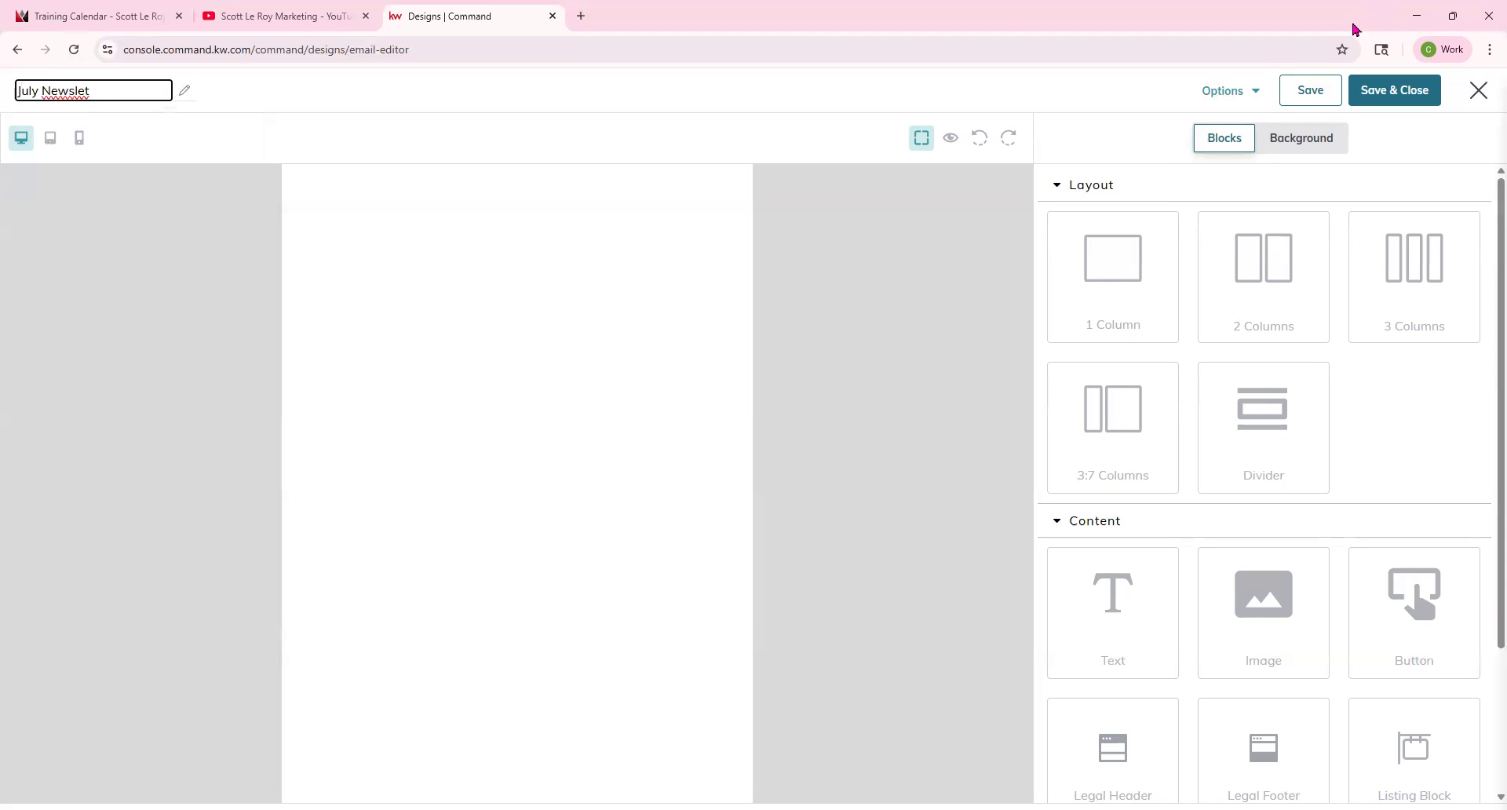
{"action": "type", "text": "ter"}
{"action": "left_click", "coordinate": [155, 264]}
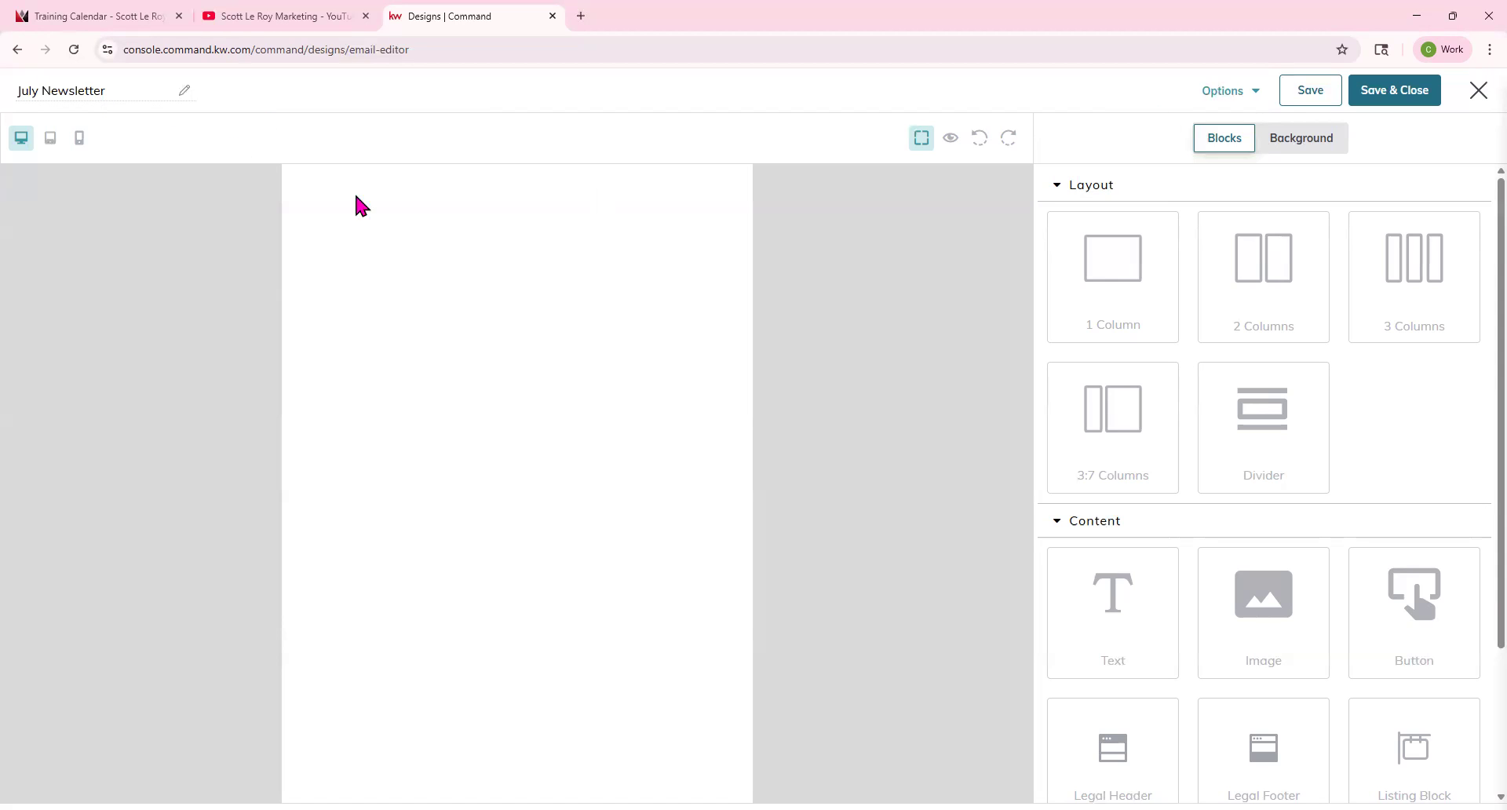
Check the Options menu and switch between the mobile and desktop previews.
{"action": "left_click", "coordinate": [1253, 95]}
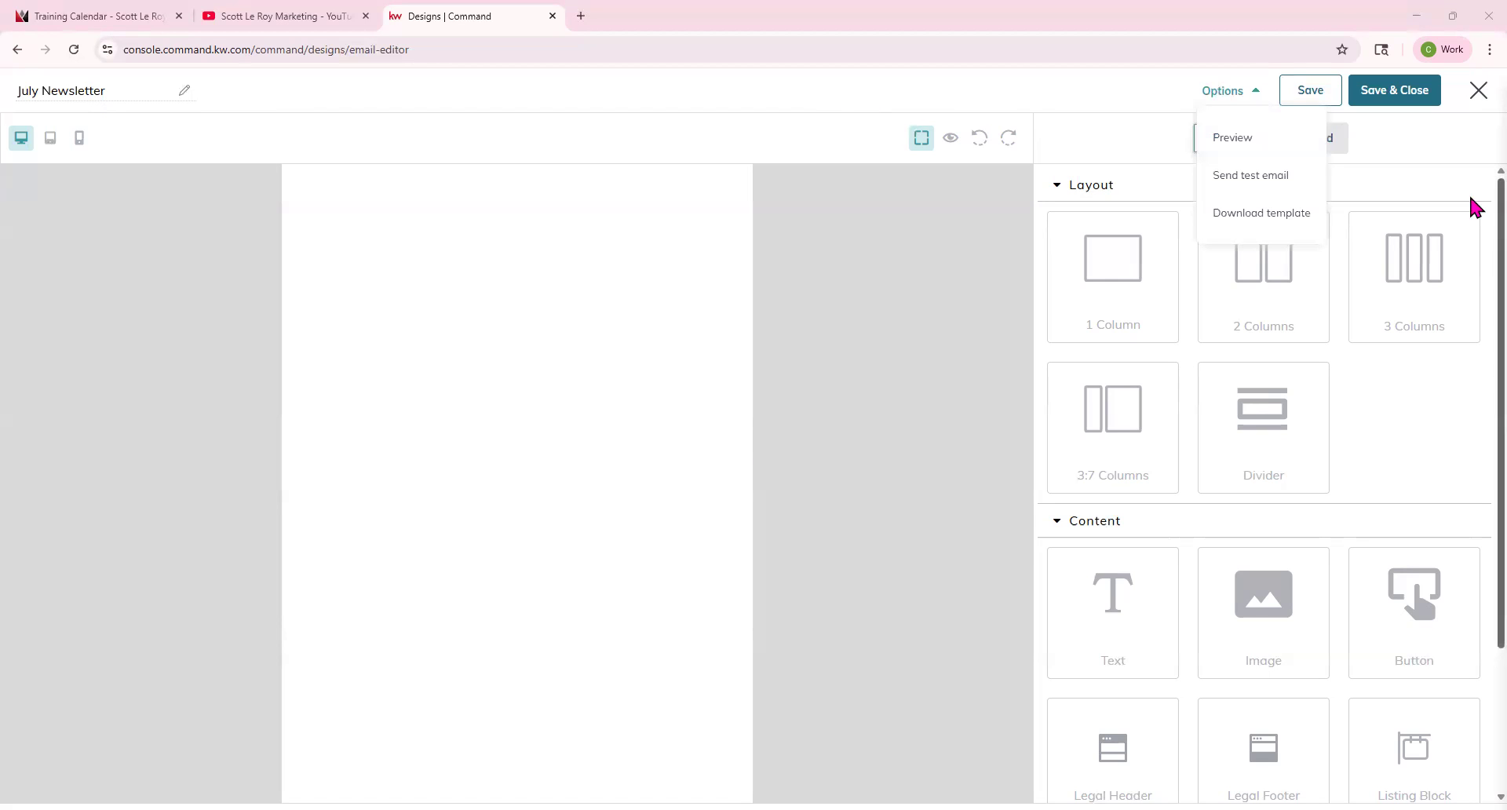
{"action": "left_click", "coordinate": [1324, 102]}
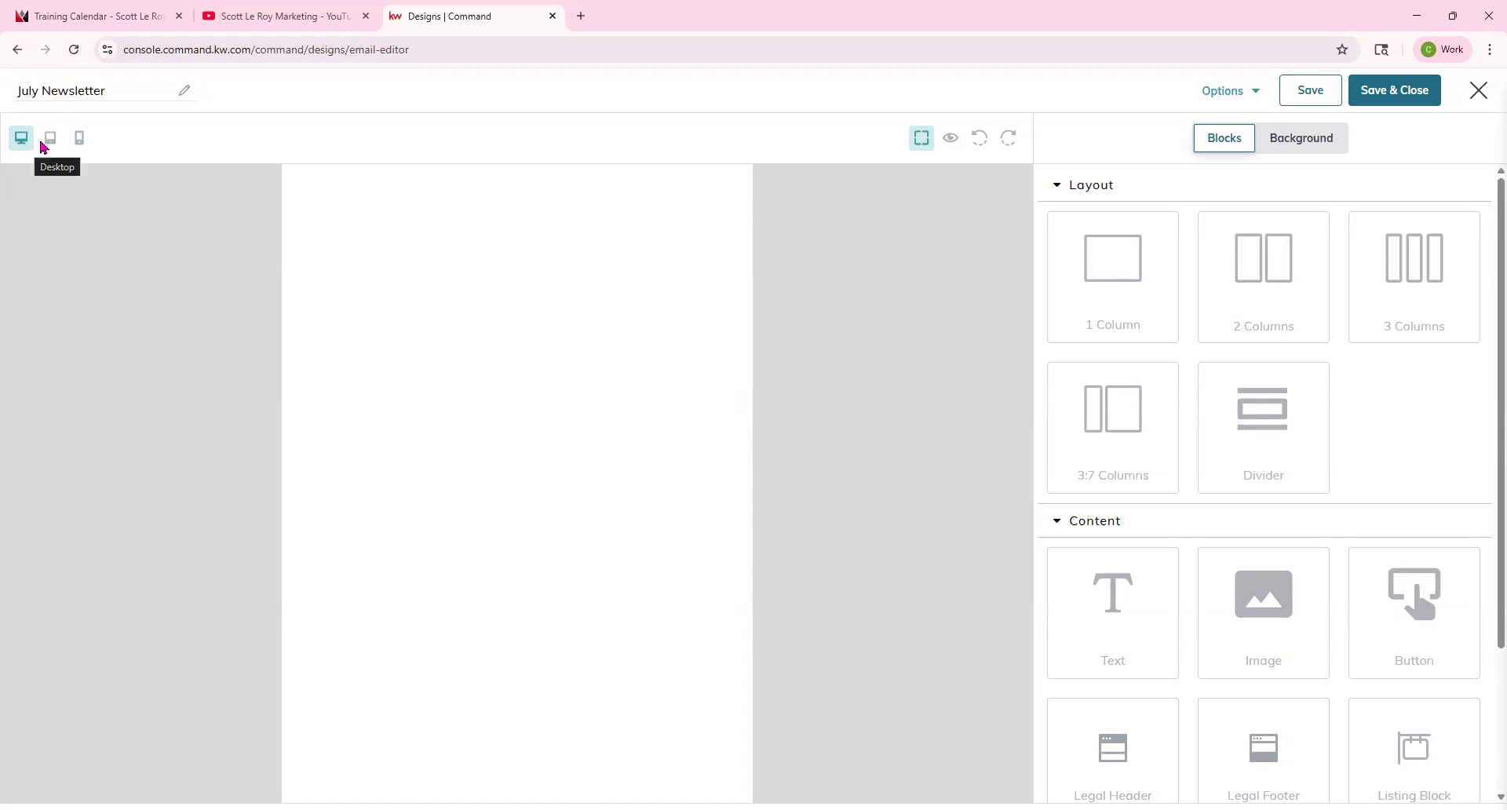
{"action": "left_click", "coordinate": [82, 143]}
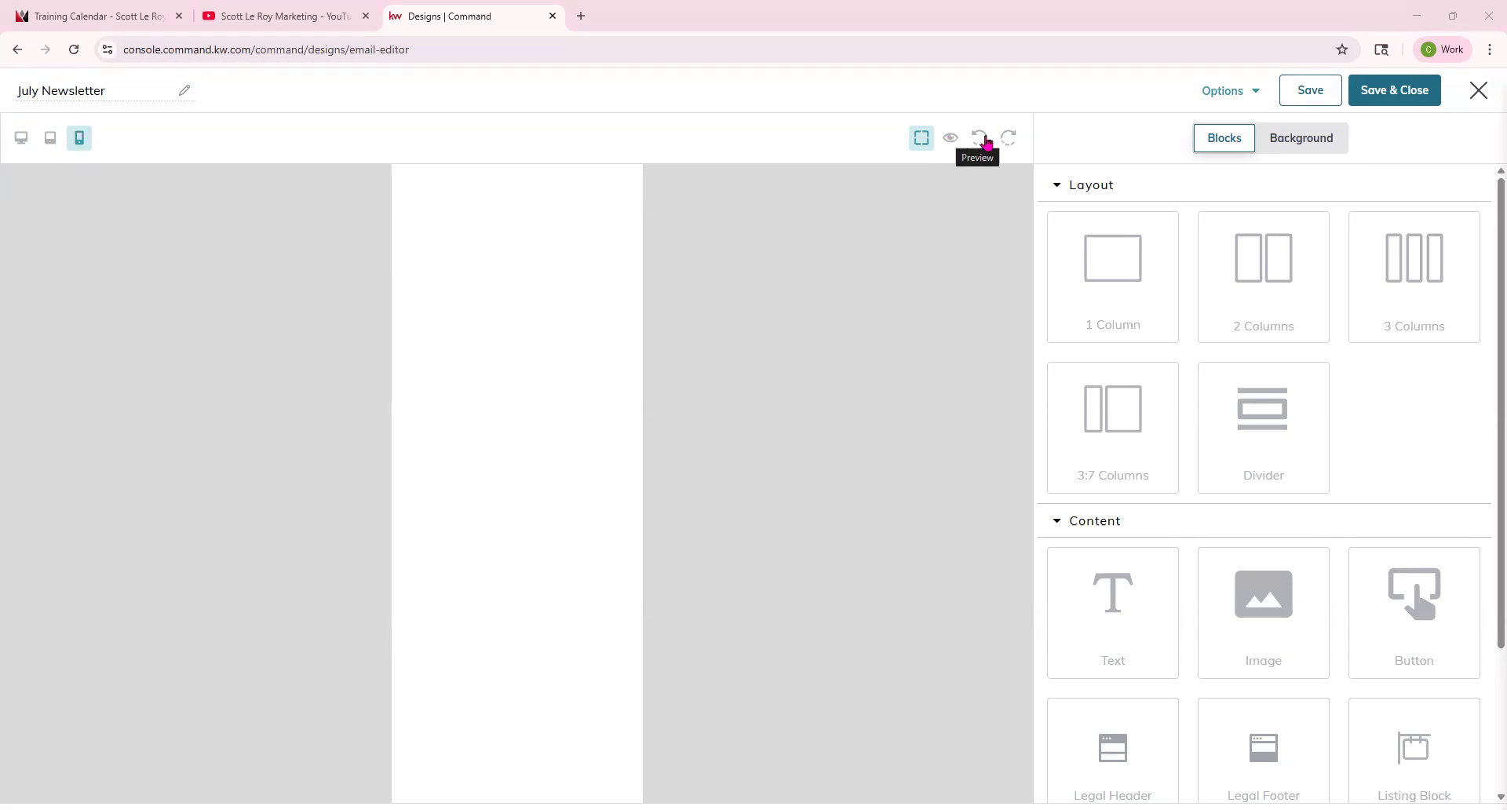
{"action": "left_click", "coordinate": [22, 140]}
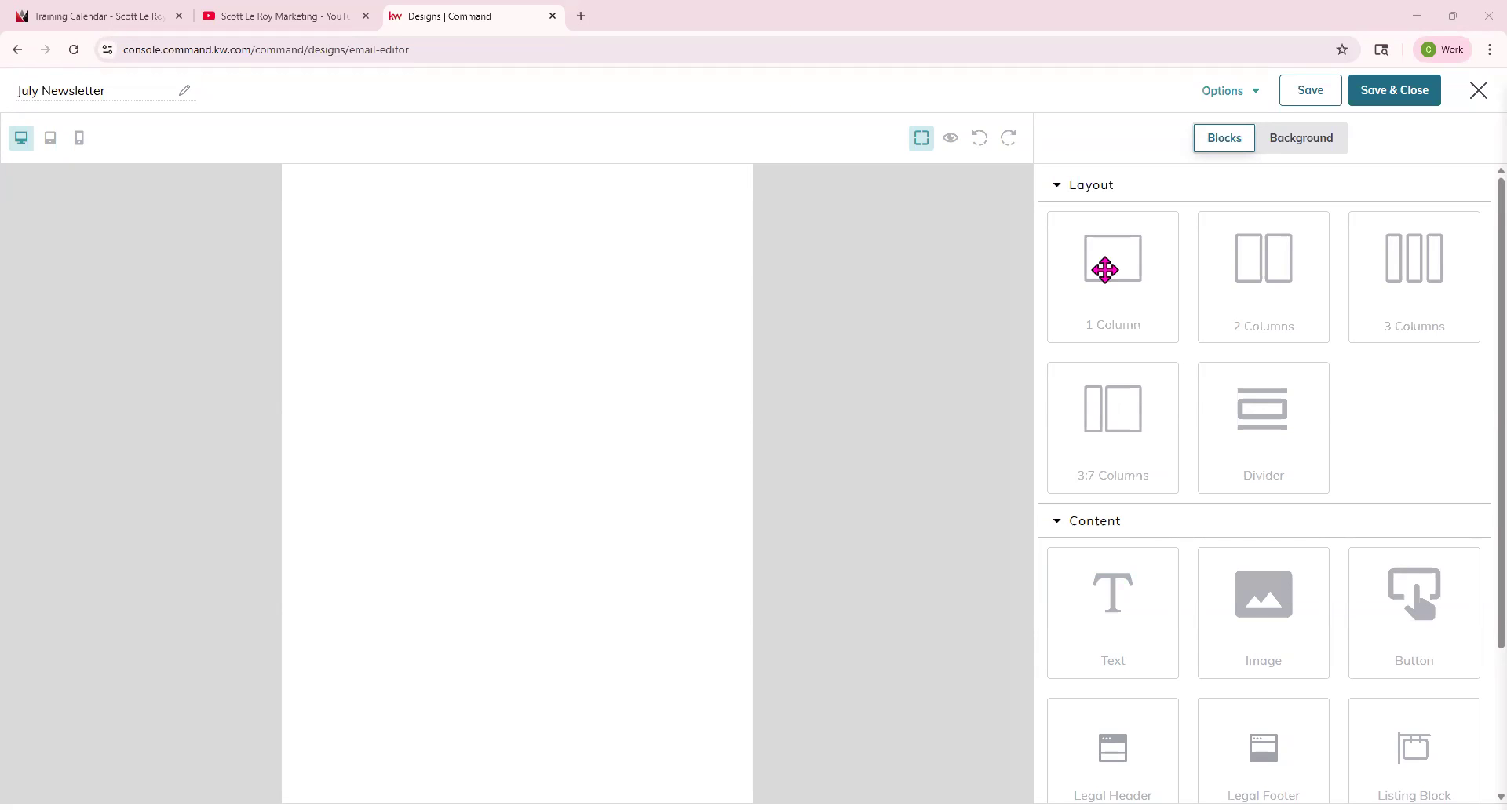
Add one-column, two-column, three-column and 3:7-column rows, plus a divider under the first row.
{"action": "left_click_drag", "start_coordinate": [1106, 269], "coordinate": [463, 271]}
{"action": "left_click_drag", "start_coordinate": [1284, 283], "coordinate": [570, 384]}
{"action": "left_click_drag", "start_coordinate": [1386, 269], "coordinate": [515, 487]}
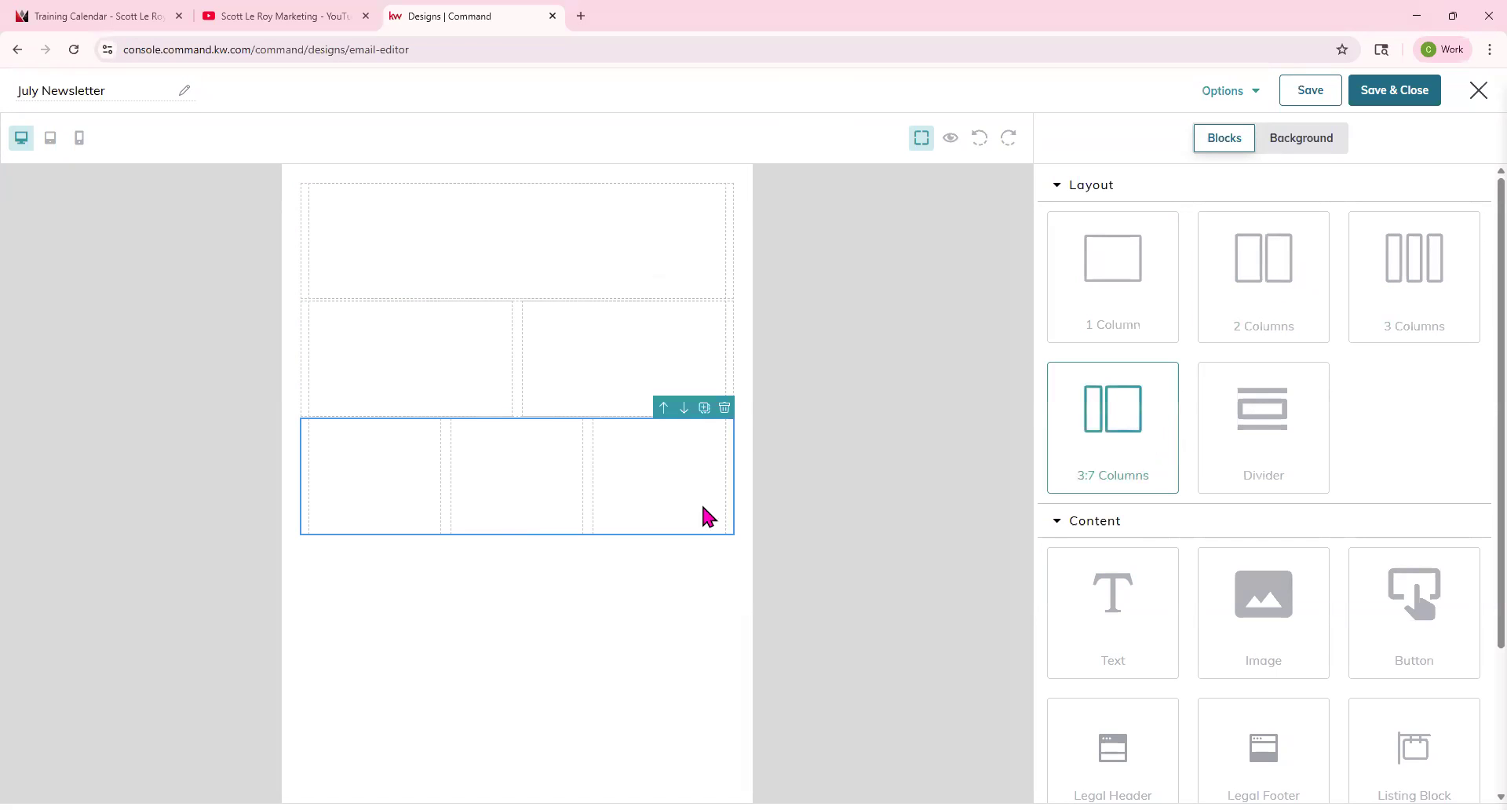
{"action": "left_click_drag", "start_coordinate": [704, 514], "coordinate": [704, 514]}
{"action": "left_click_drag", "start_coordinate": [1261, 448], "coordinate": [514, 323]}
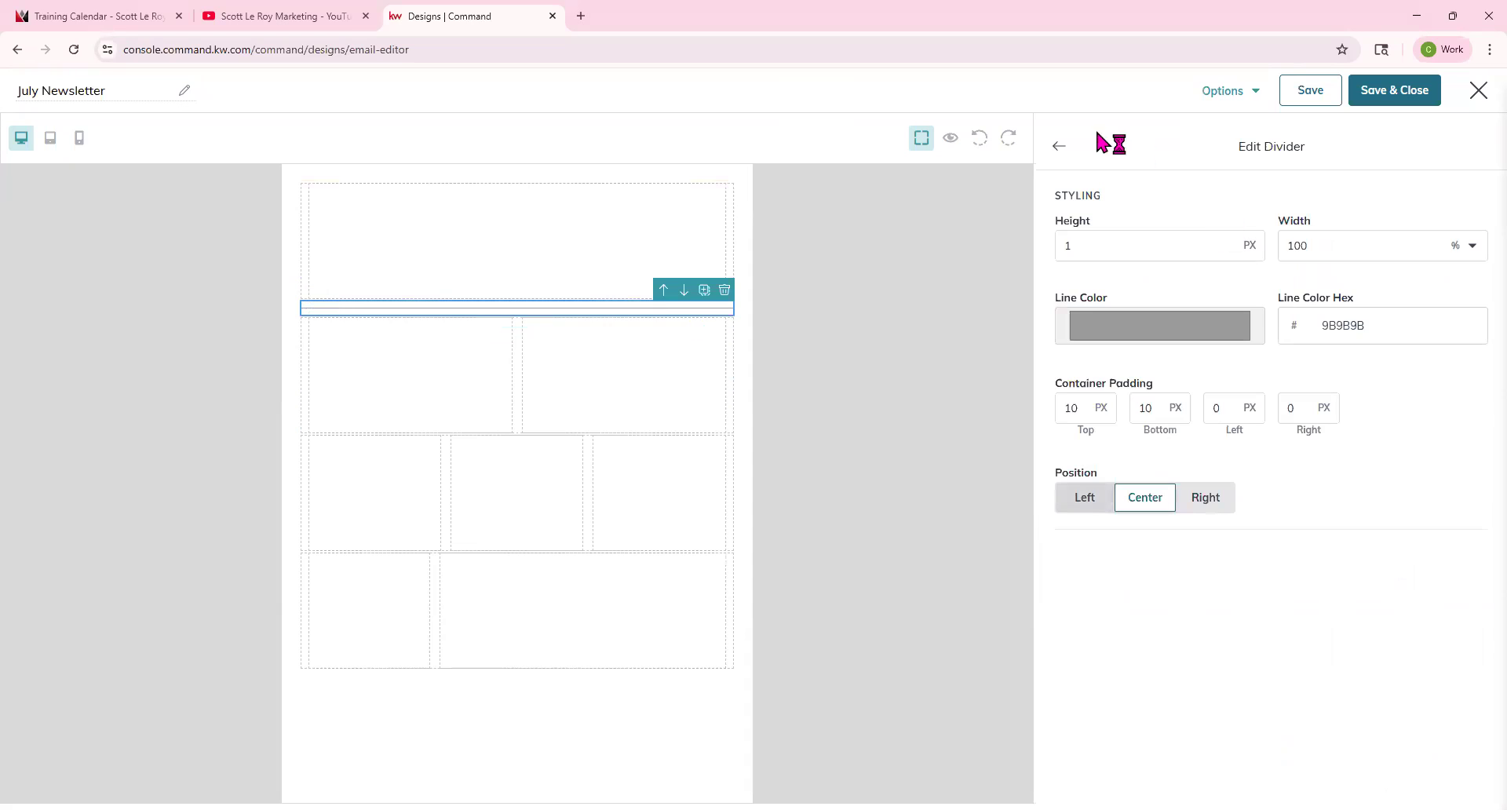
{"action": "left_click", "coordinate": [1059, 146]}
Drop a divider into the three-column row and delete that row.
{"action": "left_click_drag", "start_coordinate": [1246, 448], "coordinate": [536, 460]}
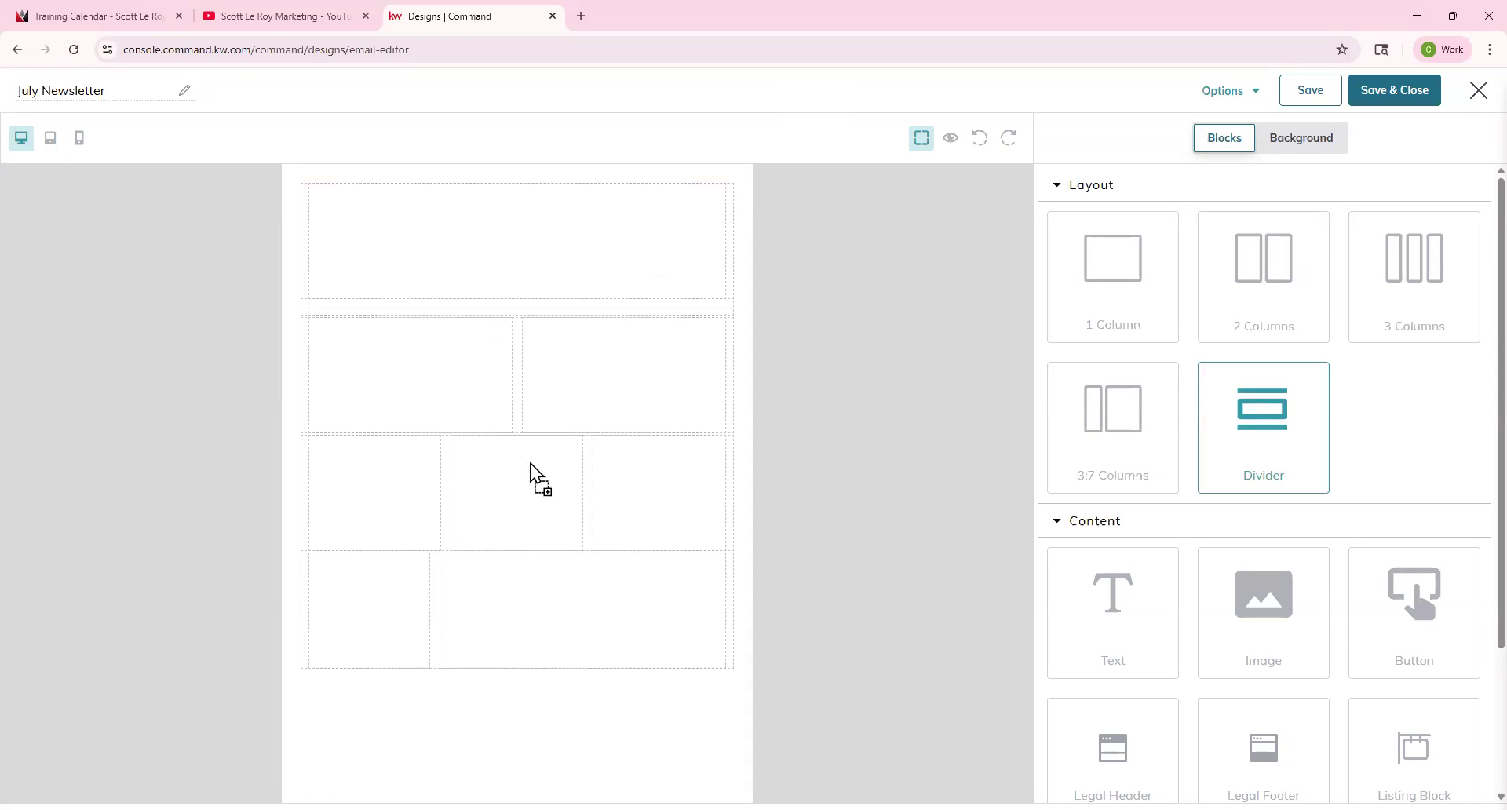
{"action": "left_click_drag", "start_coordinate": [506, 473], "coordinate": [503, 465]}
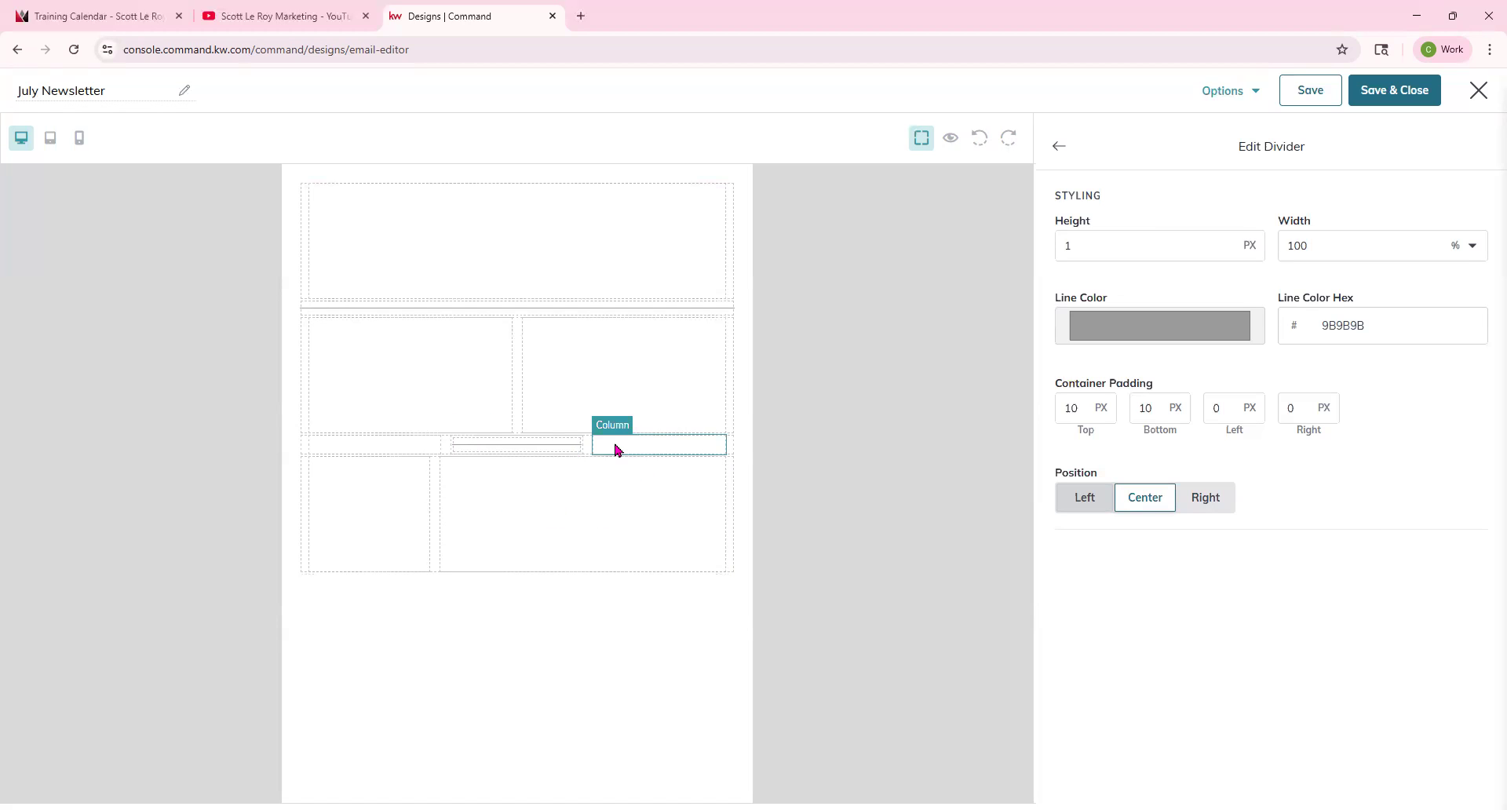
{"action": "left_click", "coordinate": [731, 449]}
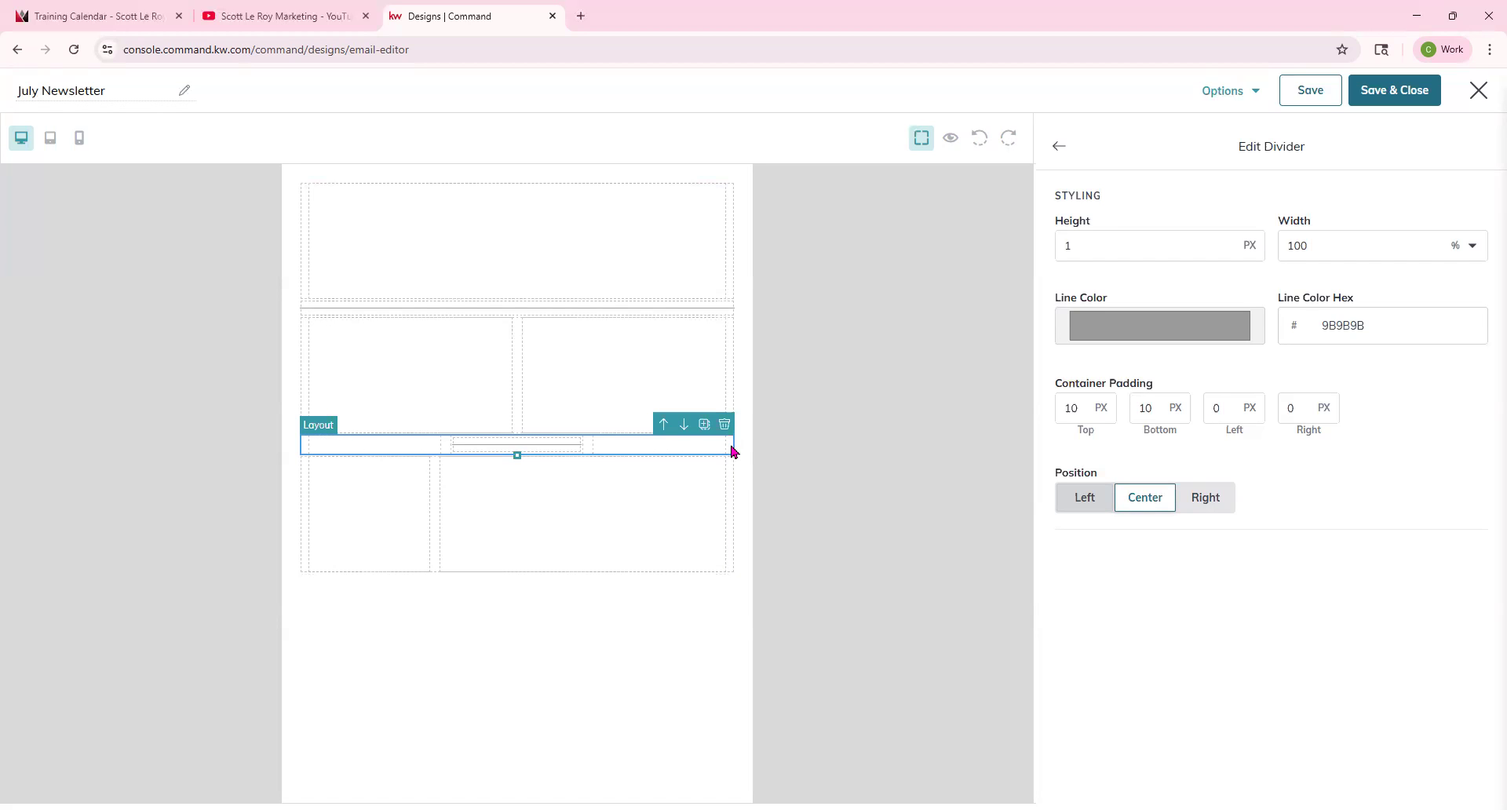
{"action": "left_click", "coordinate": [725, 425]}
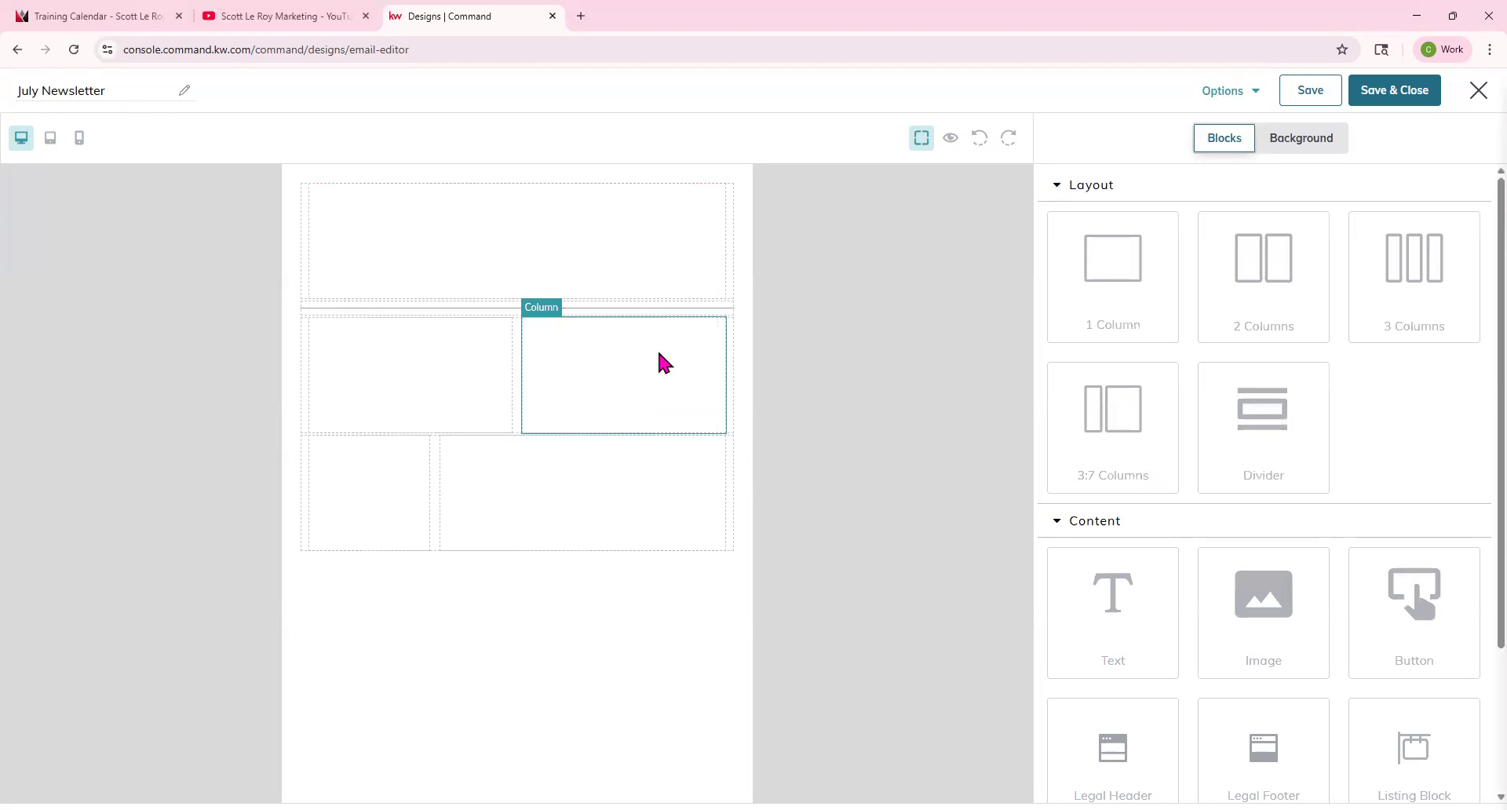
Delete the two-column and 3:7-column rows.
{"action": "left_click", "coordinate": [659, 354]}
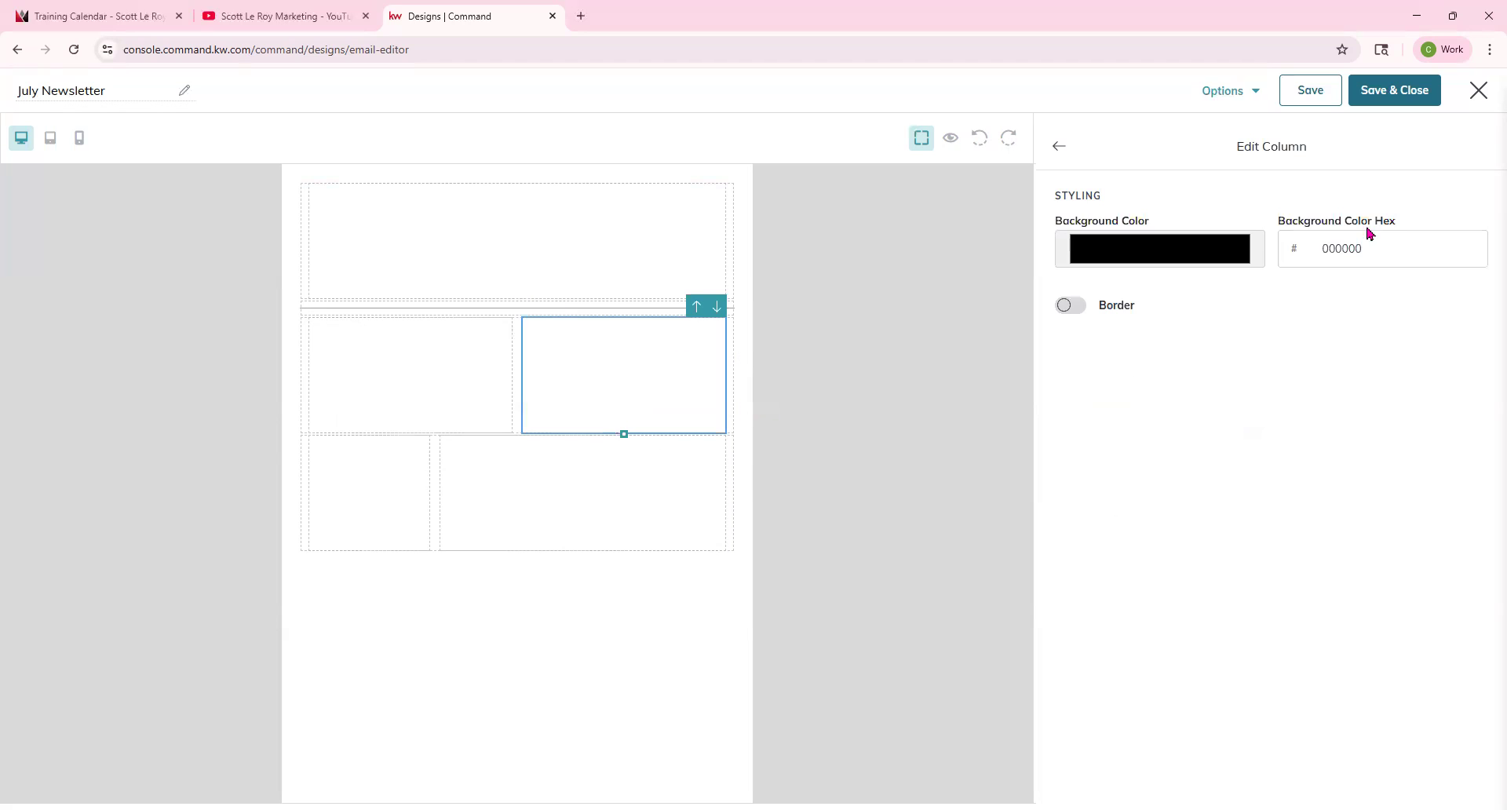
{"action": "left_click", "coordinate": [736, 380]}
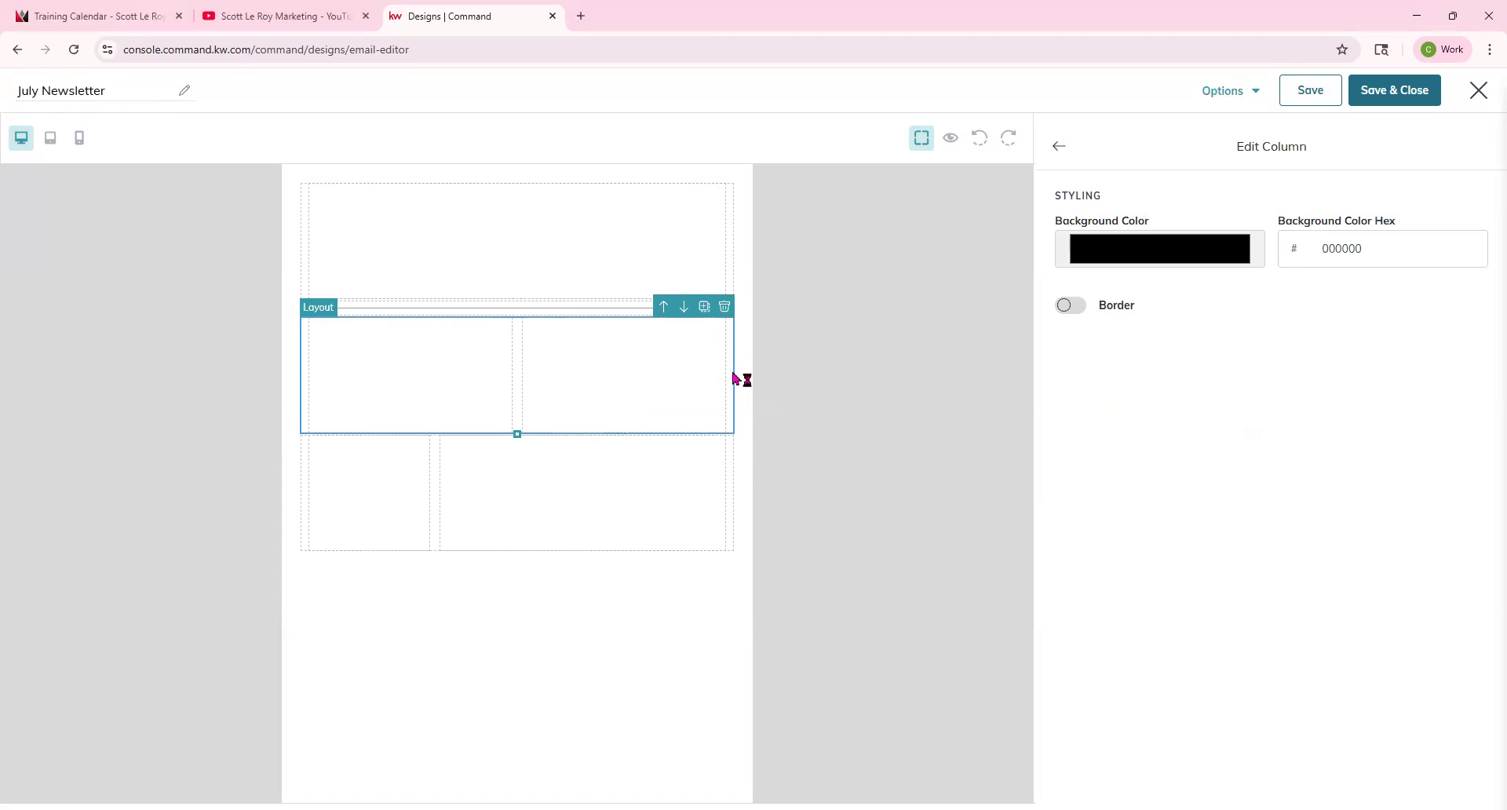
{"action": "left_click", "coordinate": [724, 306]}
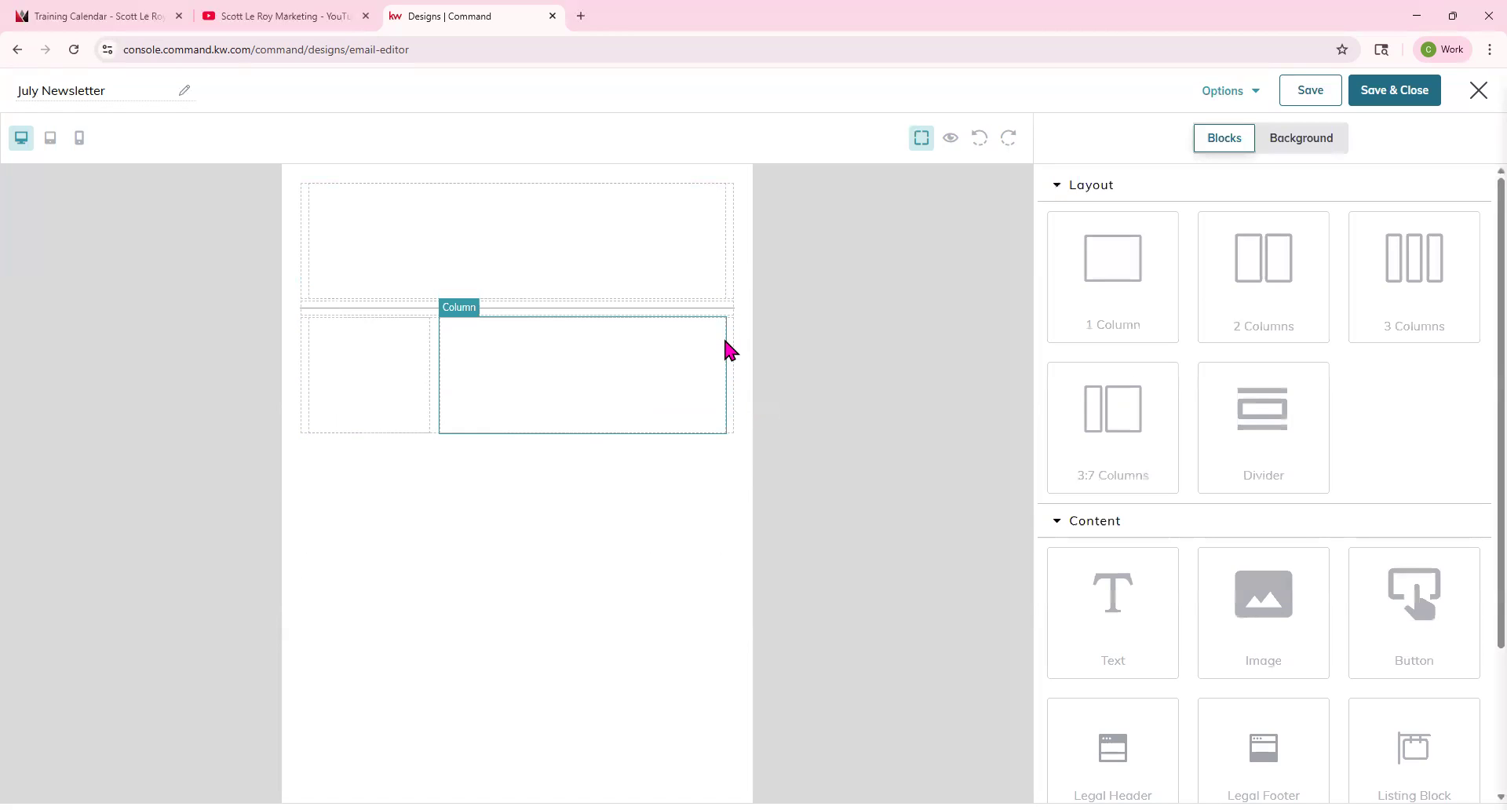
{"action": "left_click", "coordinate": [727, 307]}
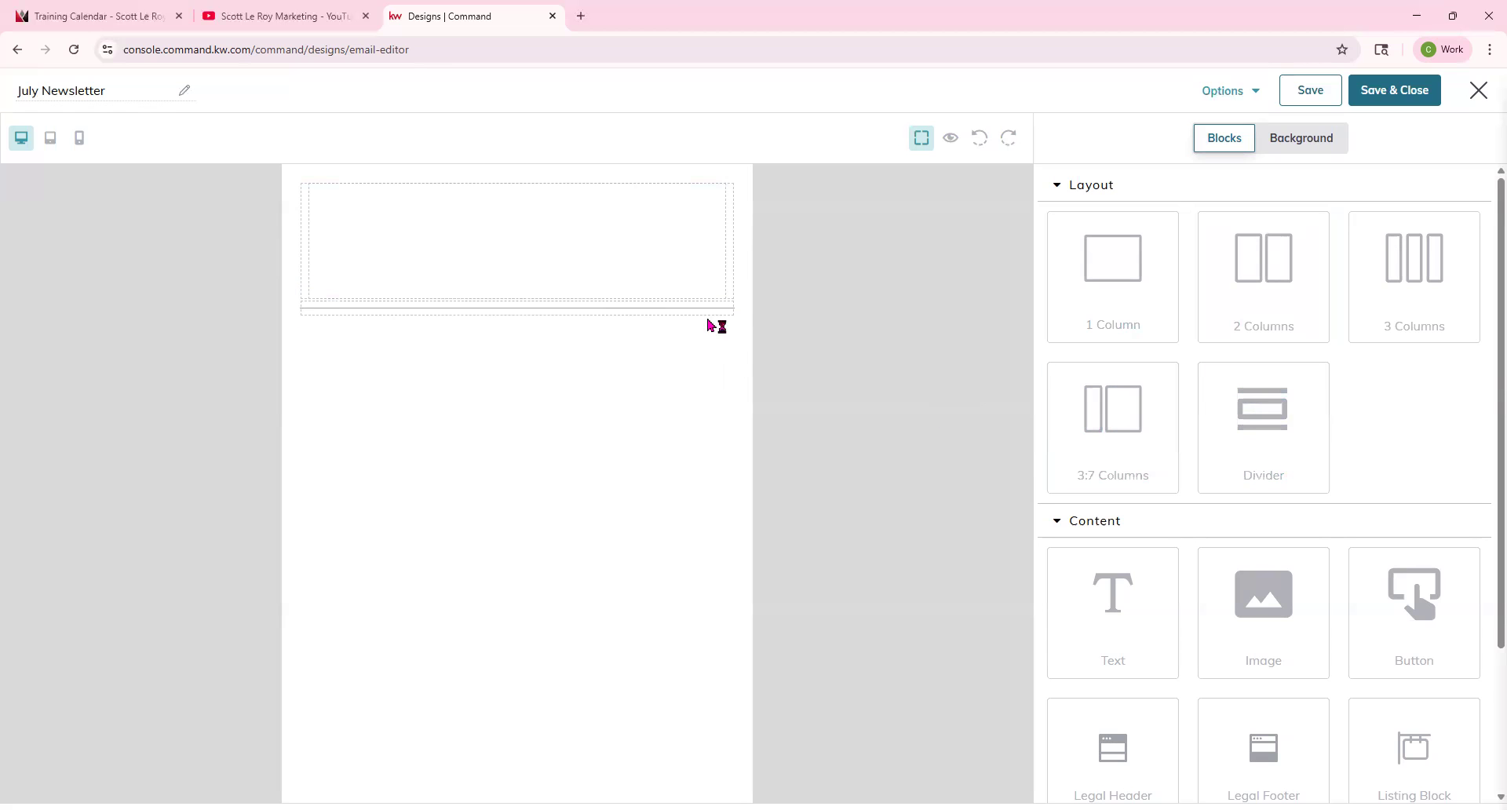
Select the divider and set its height to 10 px.
{"action": "left_click", "coordinate": [658, 314]}
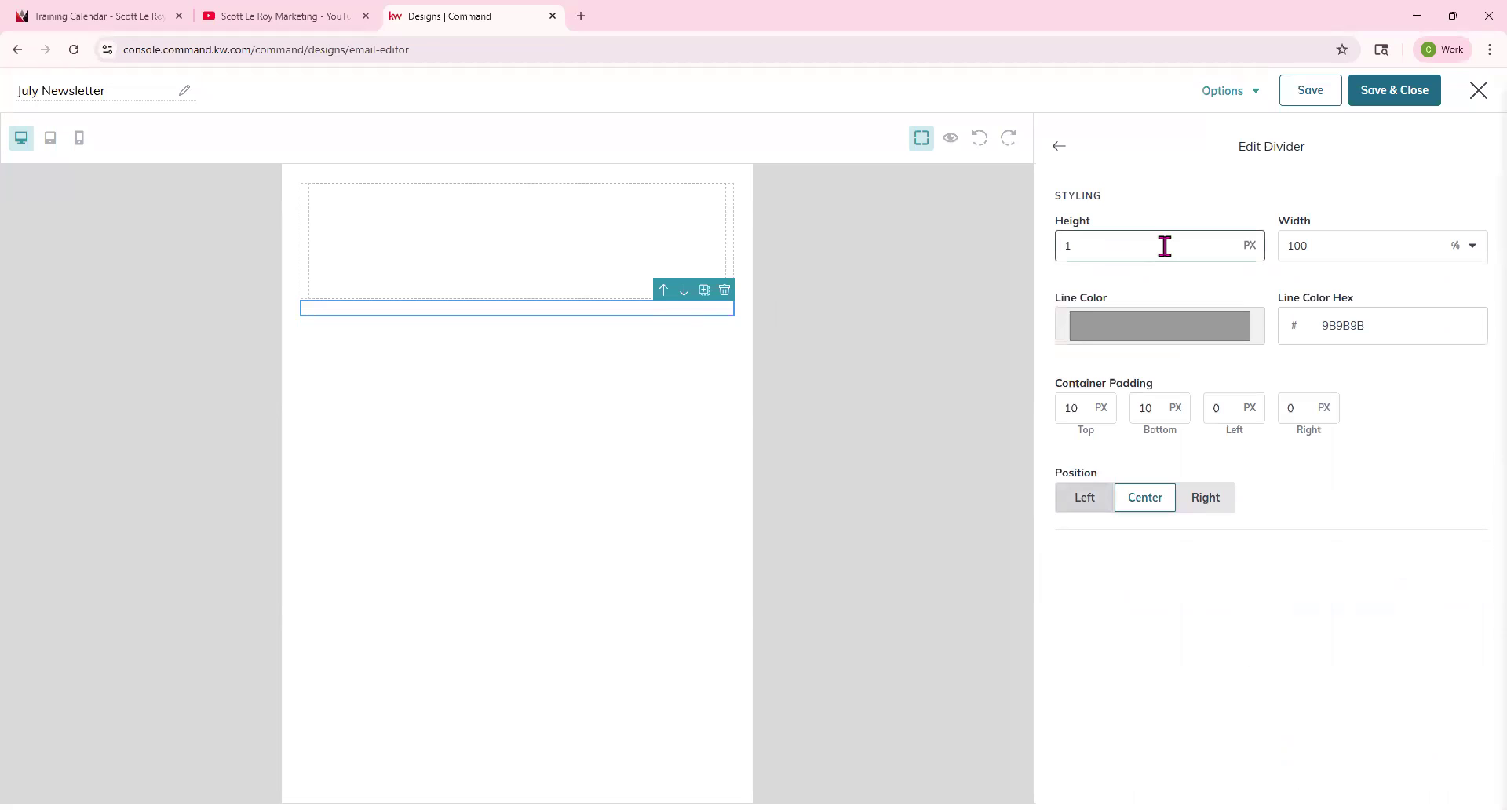
{"action": "left_click_drag", "start_coordinate": [1165, 247], "coordinate": [1049, 259]}
{"action": "type", "text": "10"}
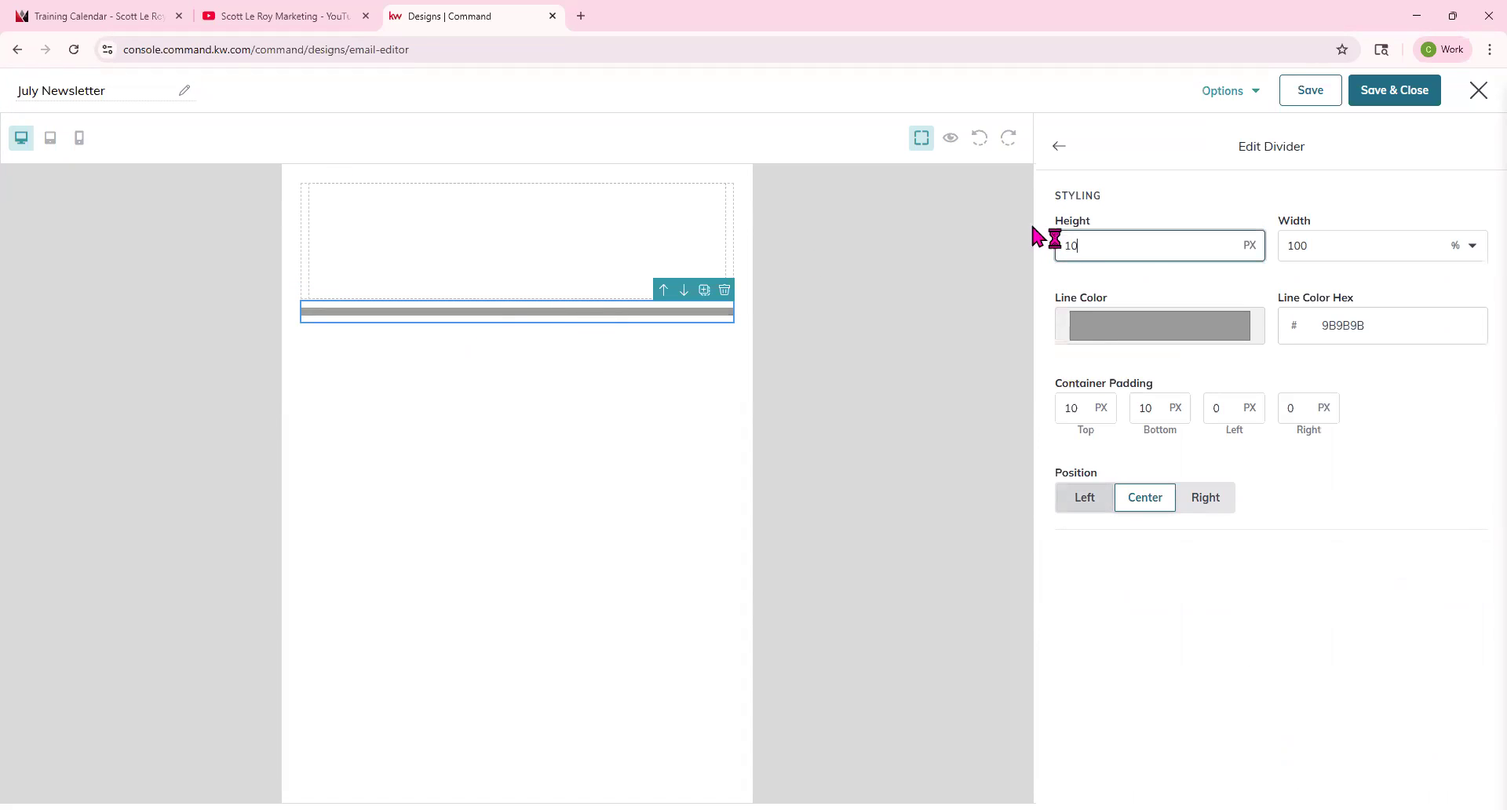
Try a 50% width for the divider, then set it back to 100%.
{"action": "left_click", "coordinate": [1307, 233]}
{"action": "left_click_drag", "start_coordinate": [1309, 238], "coordinate": [1223, 251]}
{"action": "type", "text": "50"}
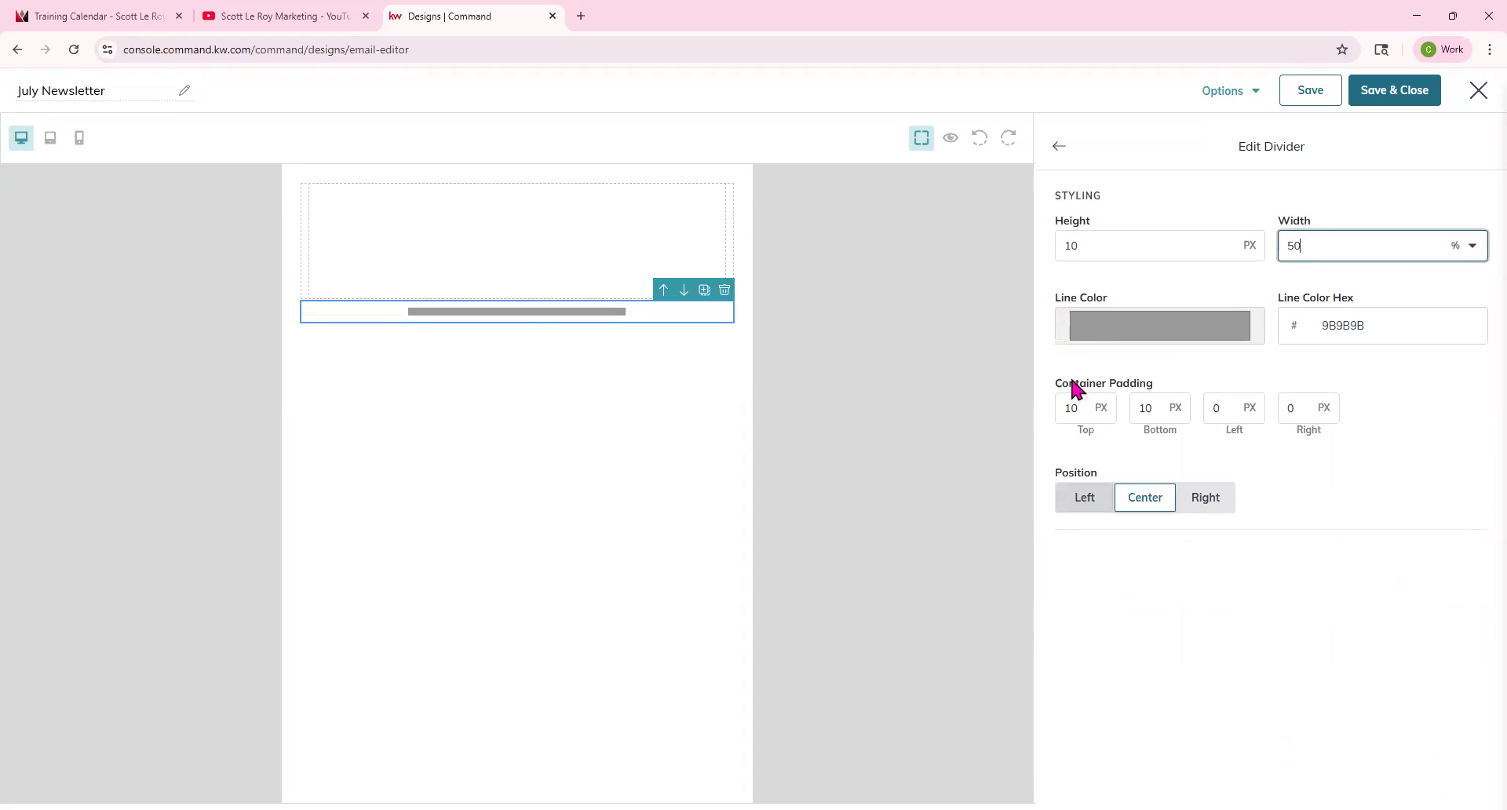
{"action": "key", "text": "BackSpace"}
{"action": "key", "text": "BackSpace"}
{"action": "type", "text": "100"}
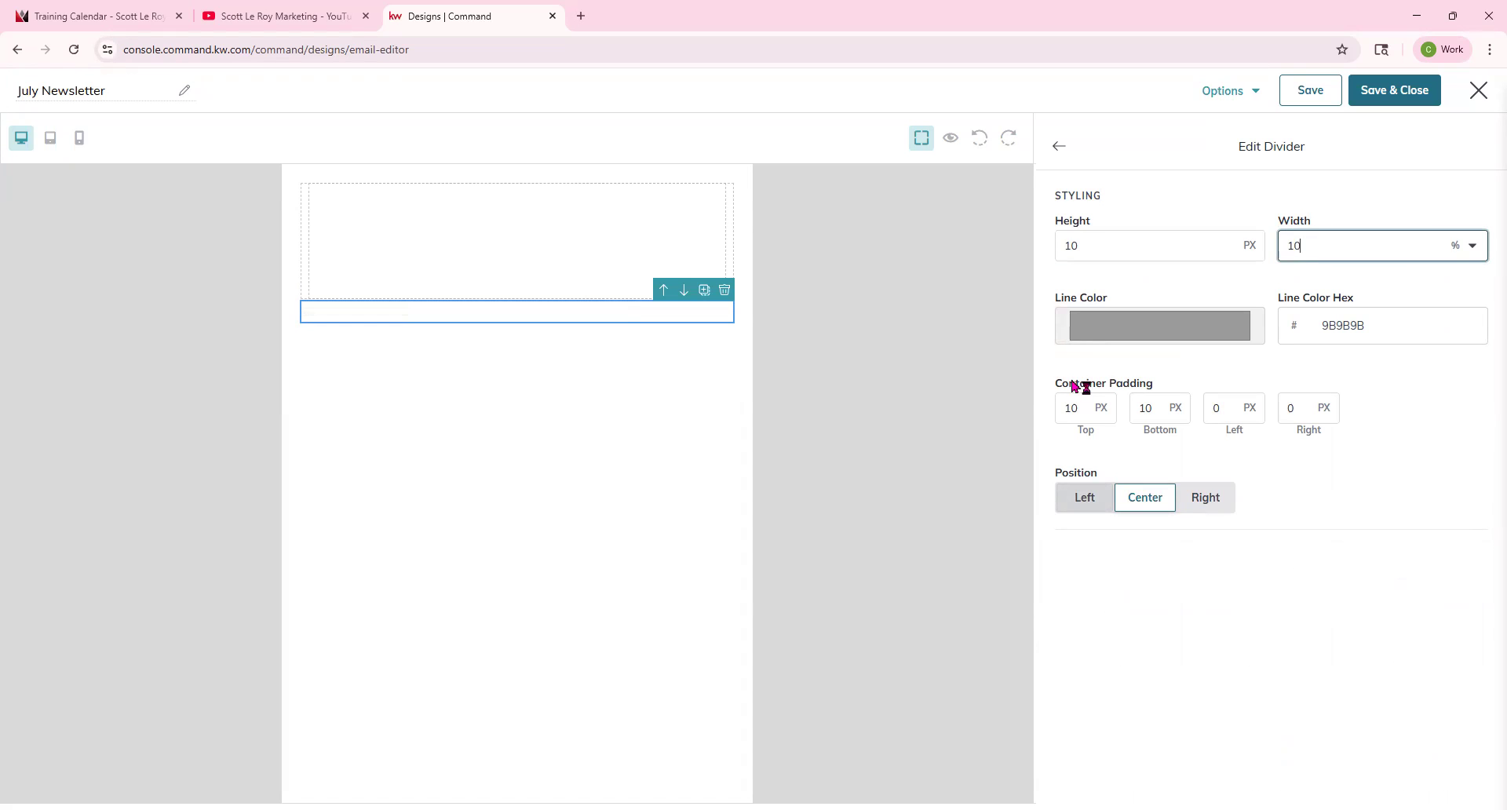
Set the divider's line color to red (db0000).
{"action": "left_click", "coordinate": [1086, 326]}
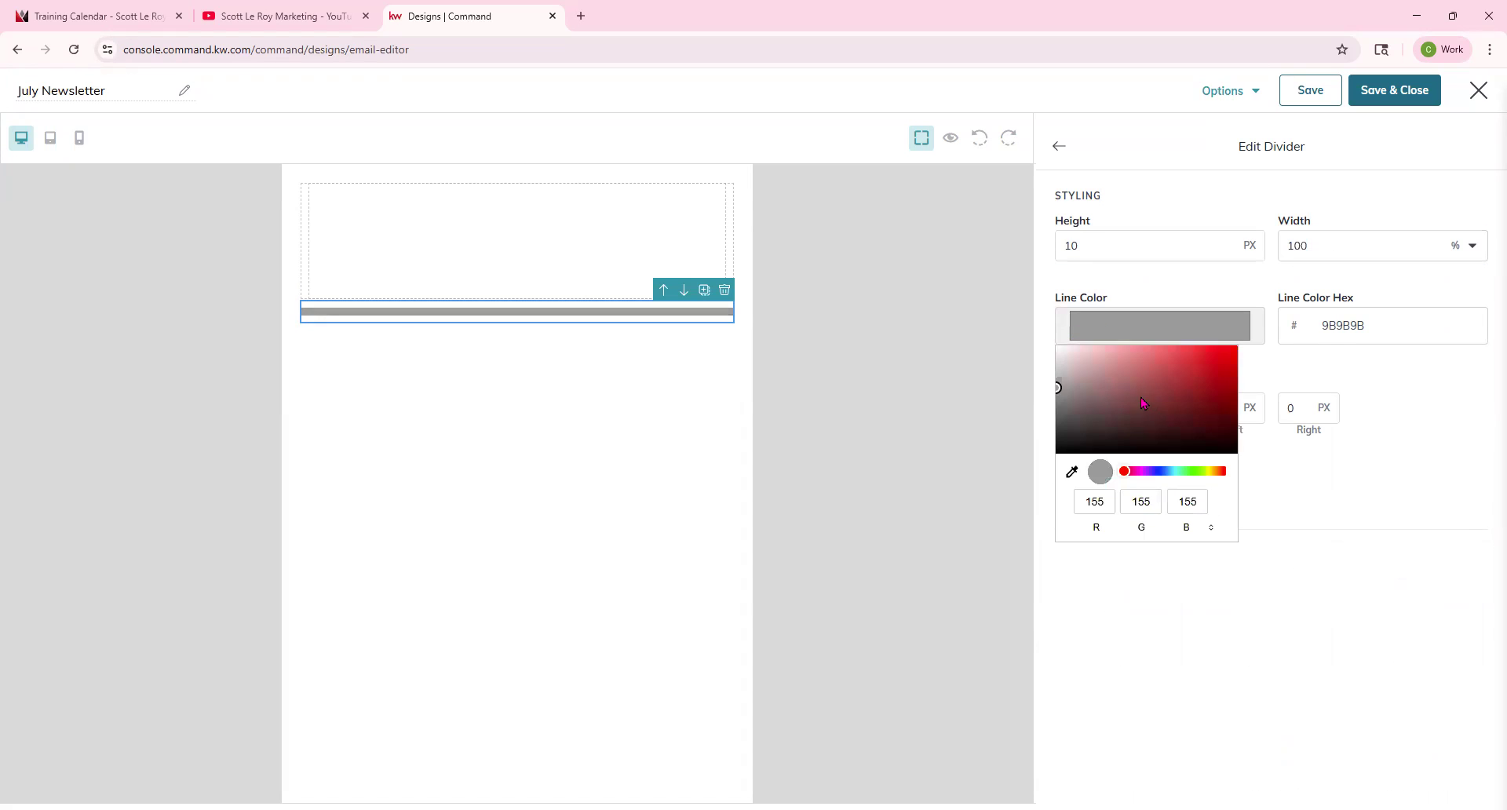
{"action": "left_click_drag", "start_coordinate": [1232, 361], "coordinate": [1253, 367]}
{"action": "left_click", "coordinate": [1451, 457]}
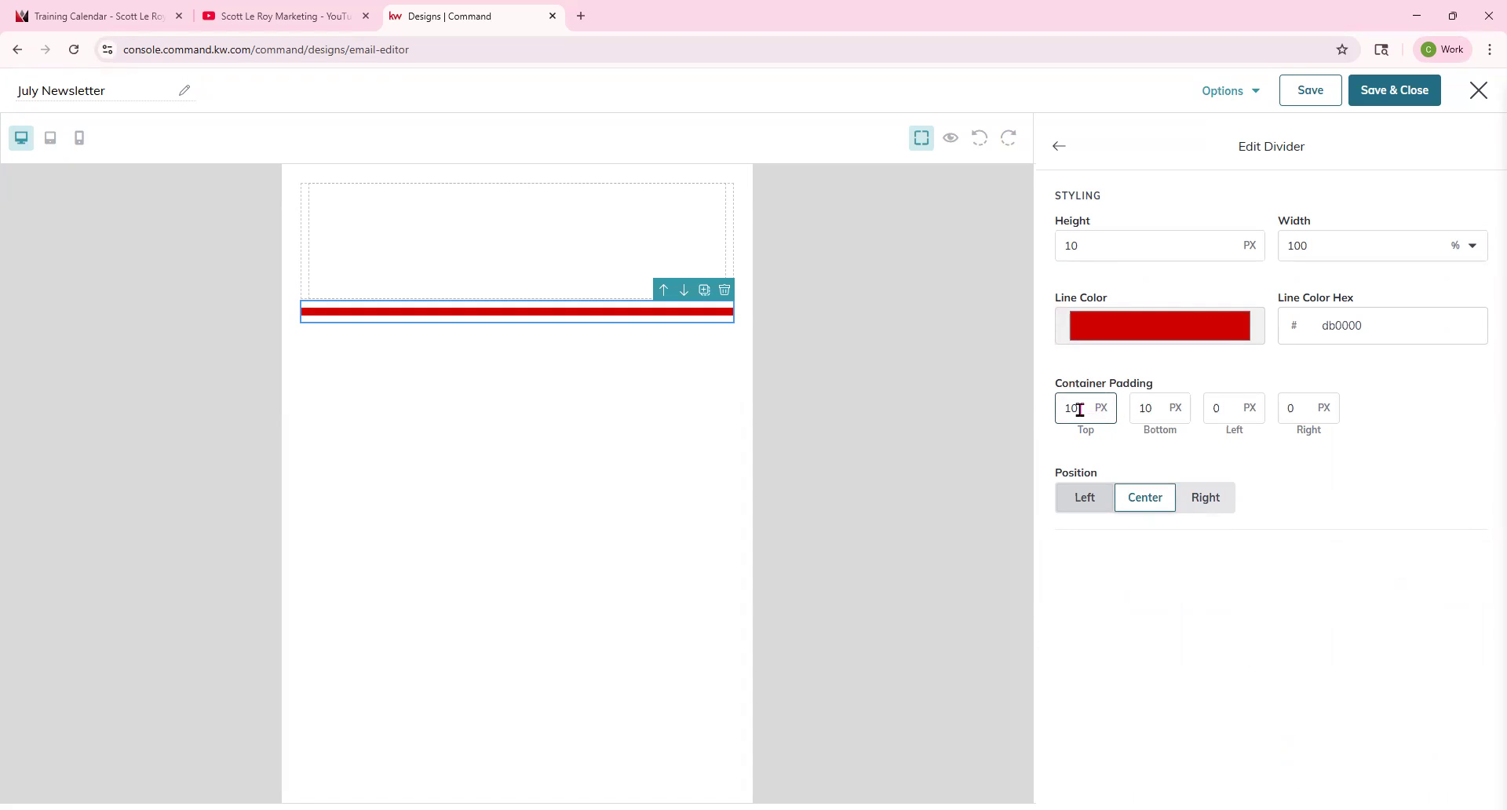
Set the divider's container padding to 50 px top and 500 px bottom.
{"action": "left_click_drag", "start_coordinate": [1081, 405], "coordinate": [1036, 411]}
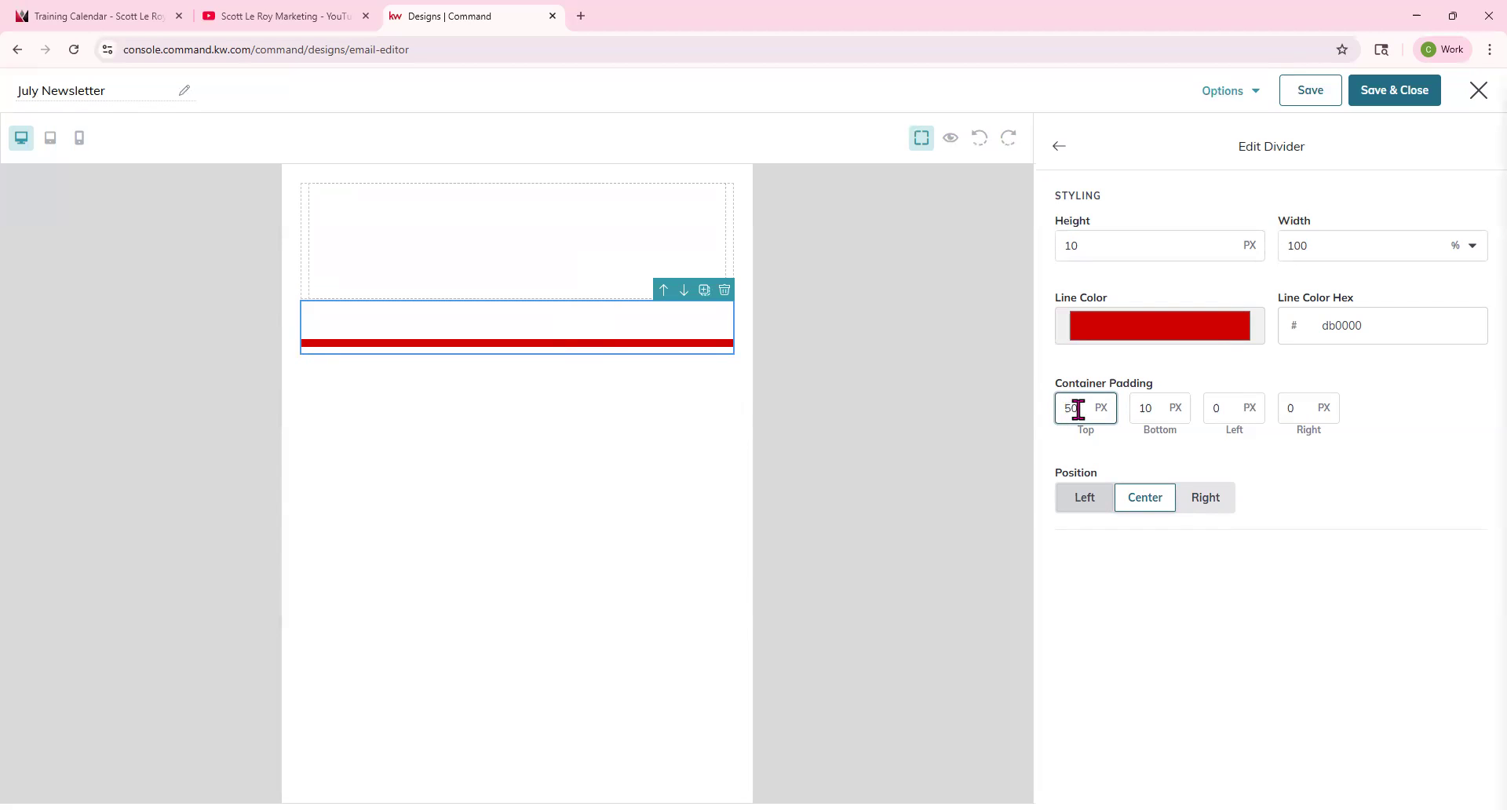
{"action": "double_click", "coordinate": [1148, 407]}
{"action": "type", "text": "500"}
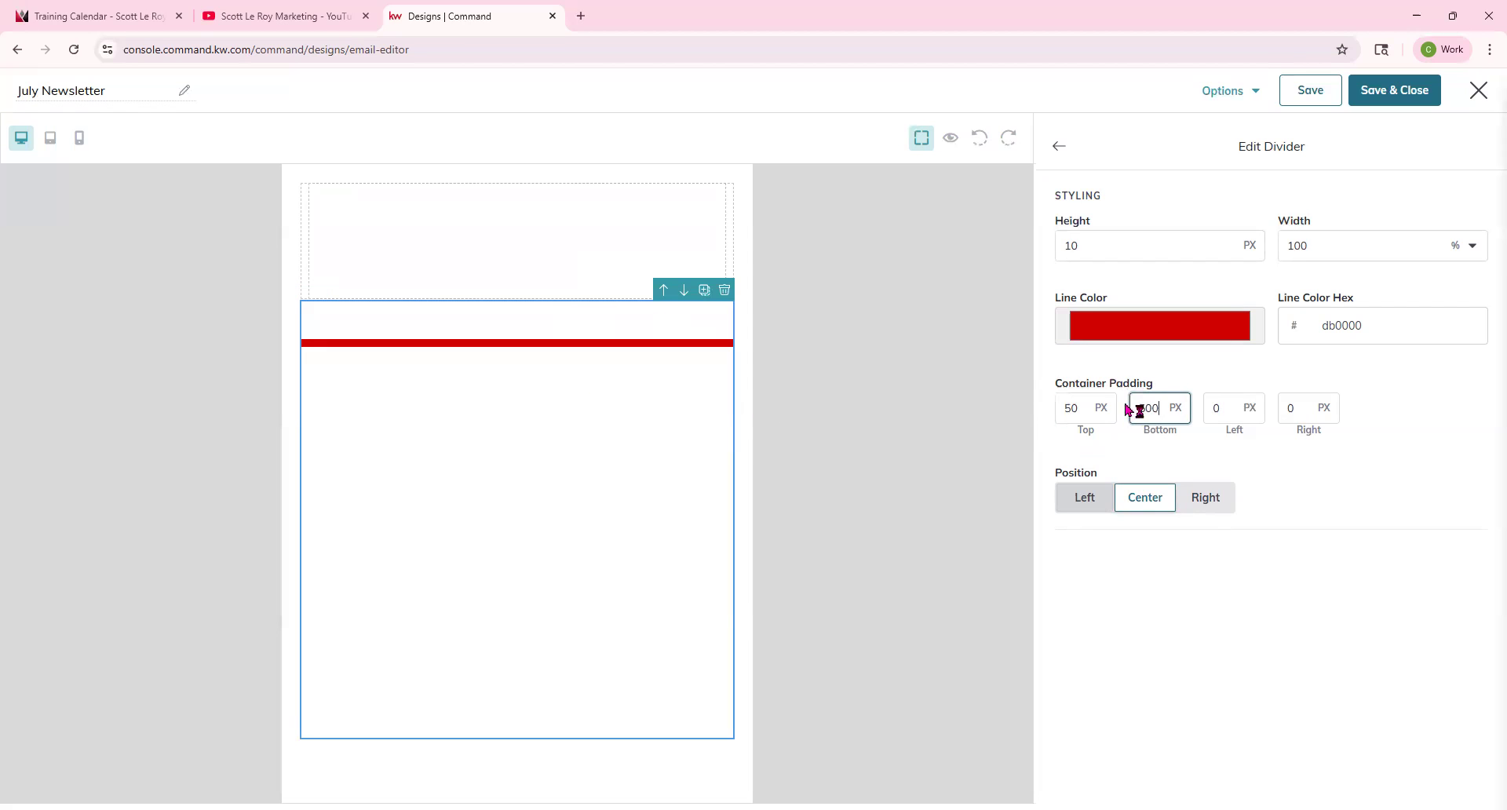
Set the divider's bottom container padding to 50 px and its position to Left.
{"action": "key", "text": "BackSpace"}
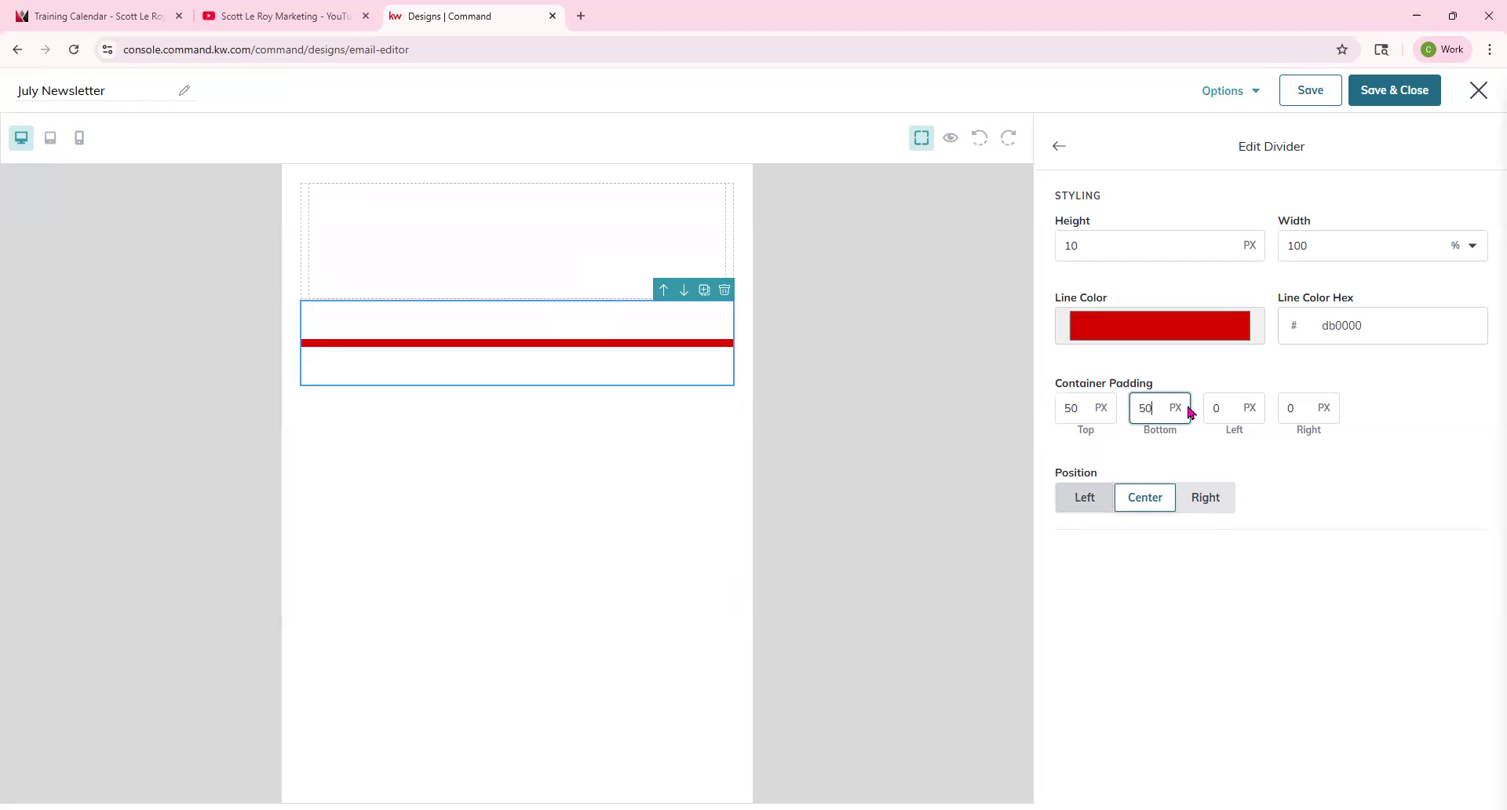
{"action": "left_click", "coordinate": [1200, 503]}
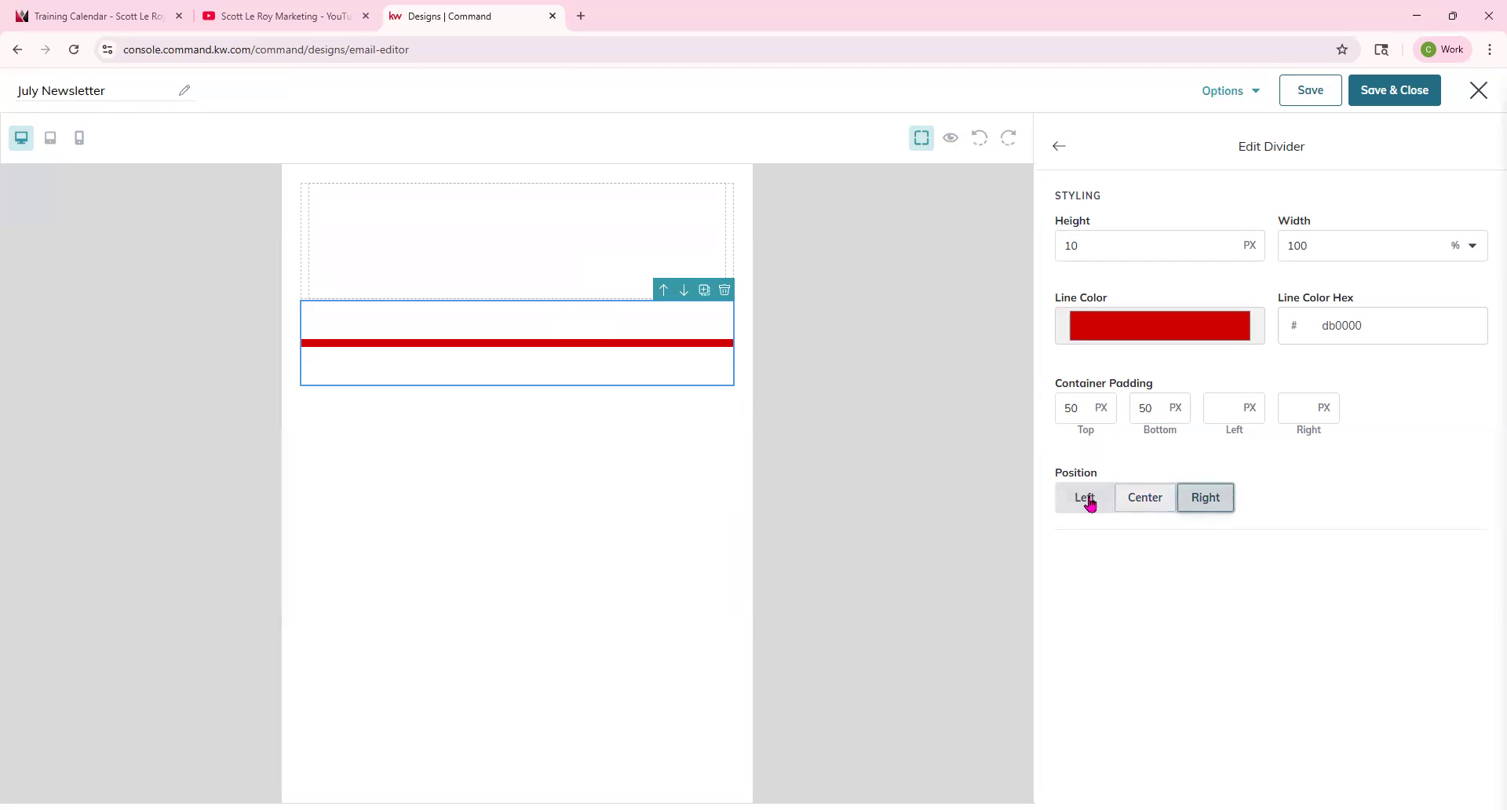
{"action": "left_click", "coordinate": [1086, 497]}
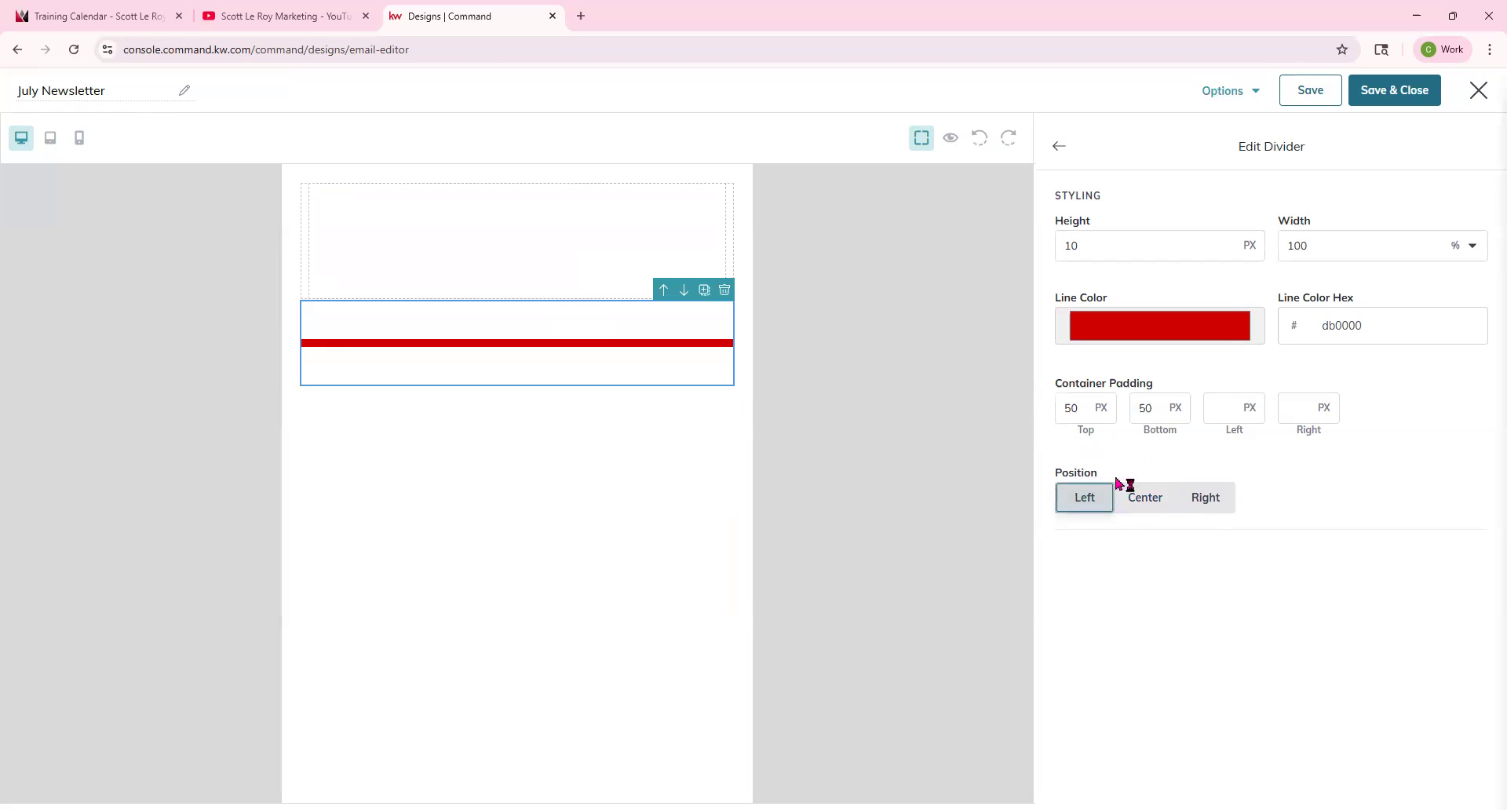
{"action": "left_click", "coordinate": [1059, 146]}
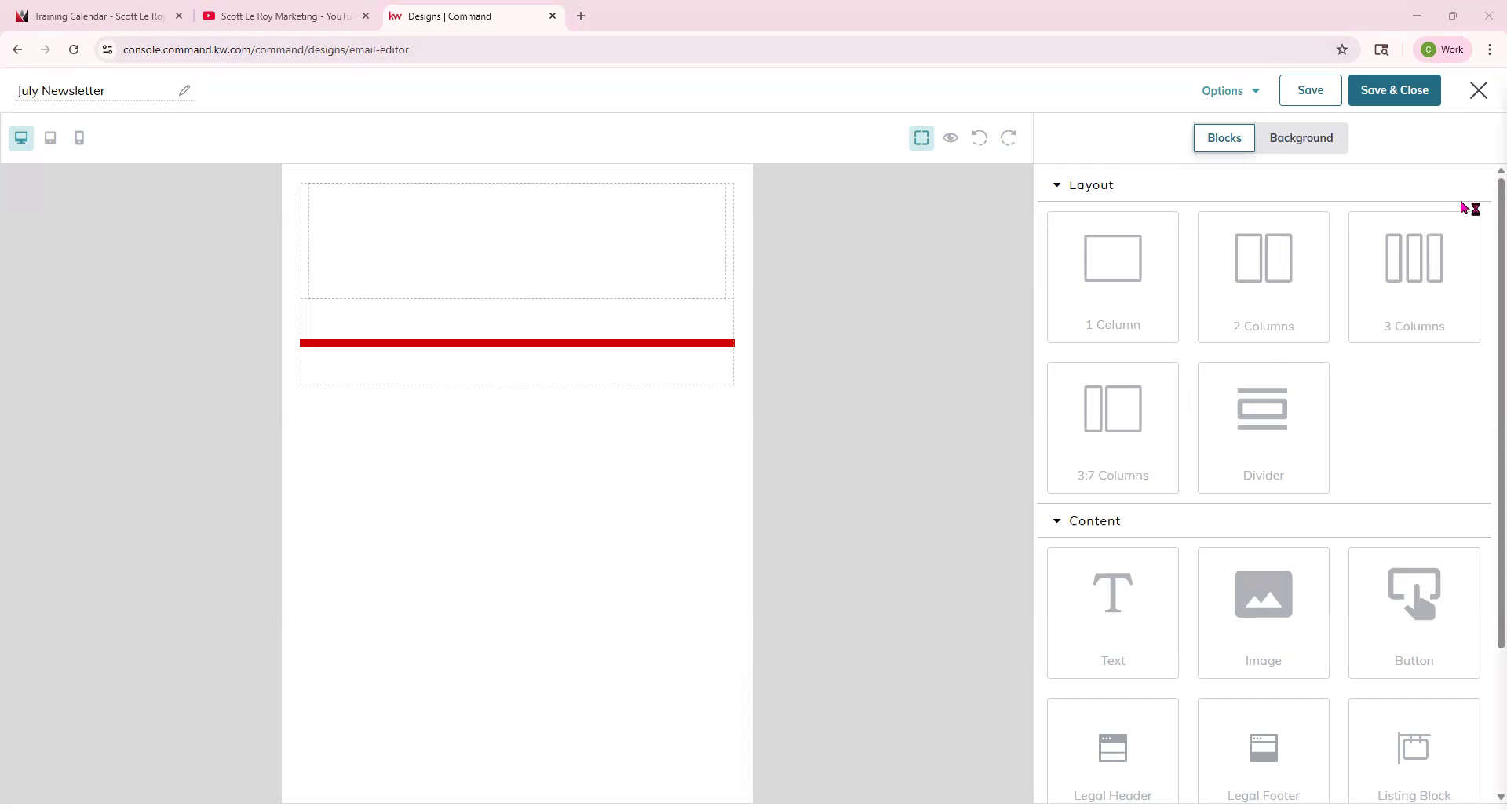
Try a red background color for the email body, then set it back to white (ffffff).
{"action": "left_click", "coordinate": [1063, 188]}
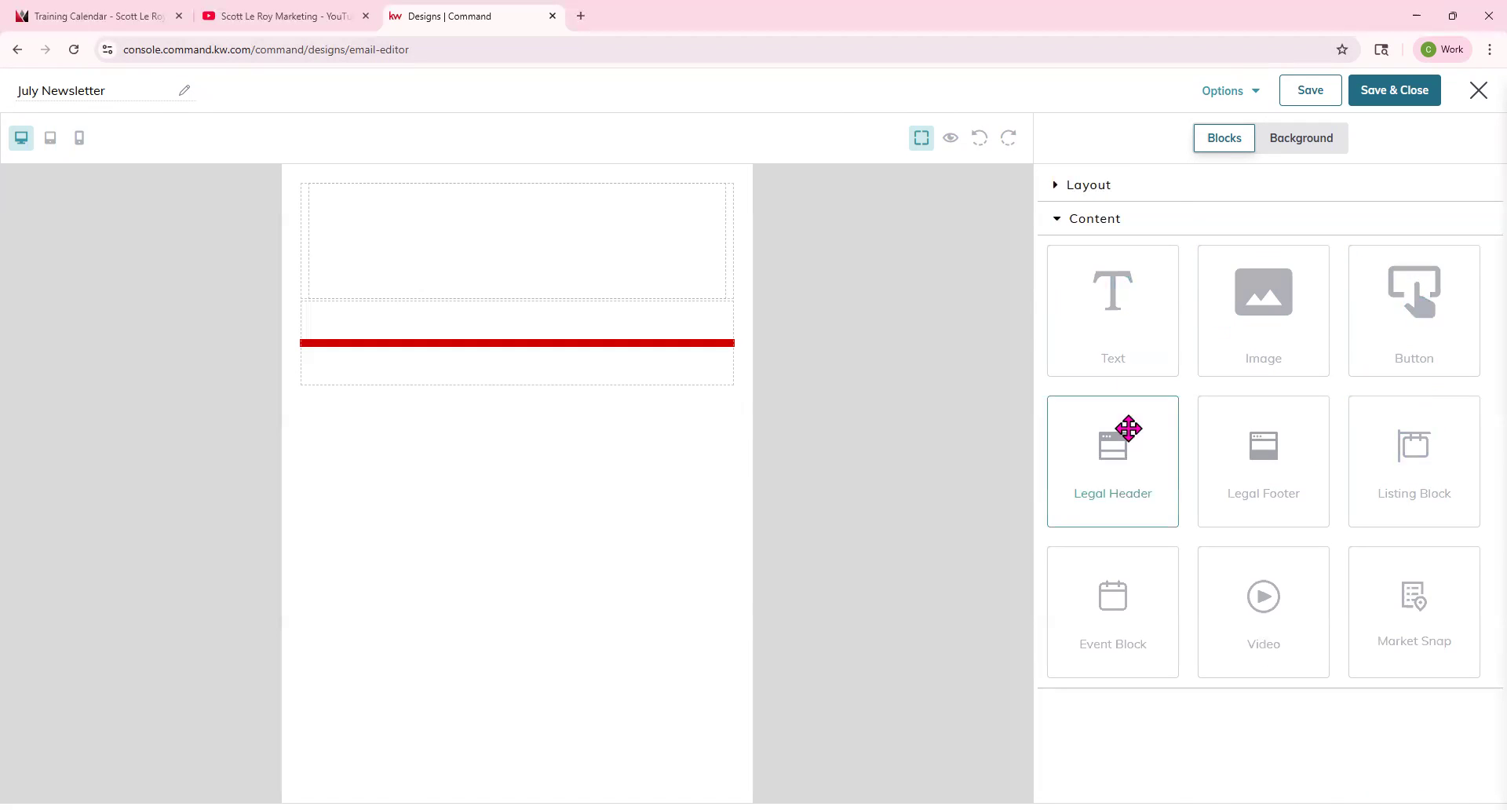
{"action": "left_click", "coordinate": [1292, 149]}
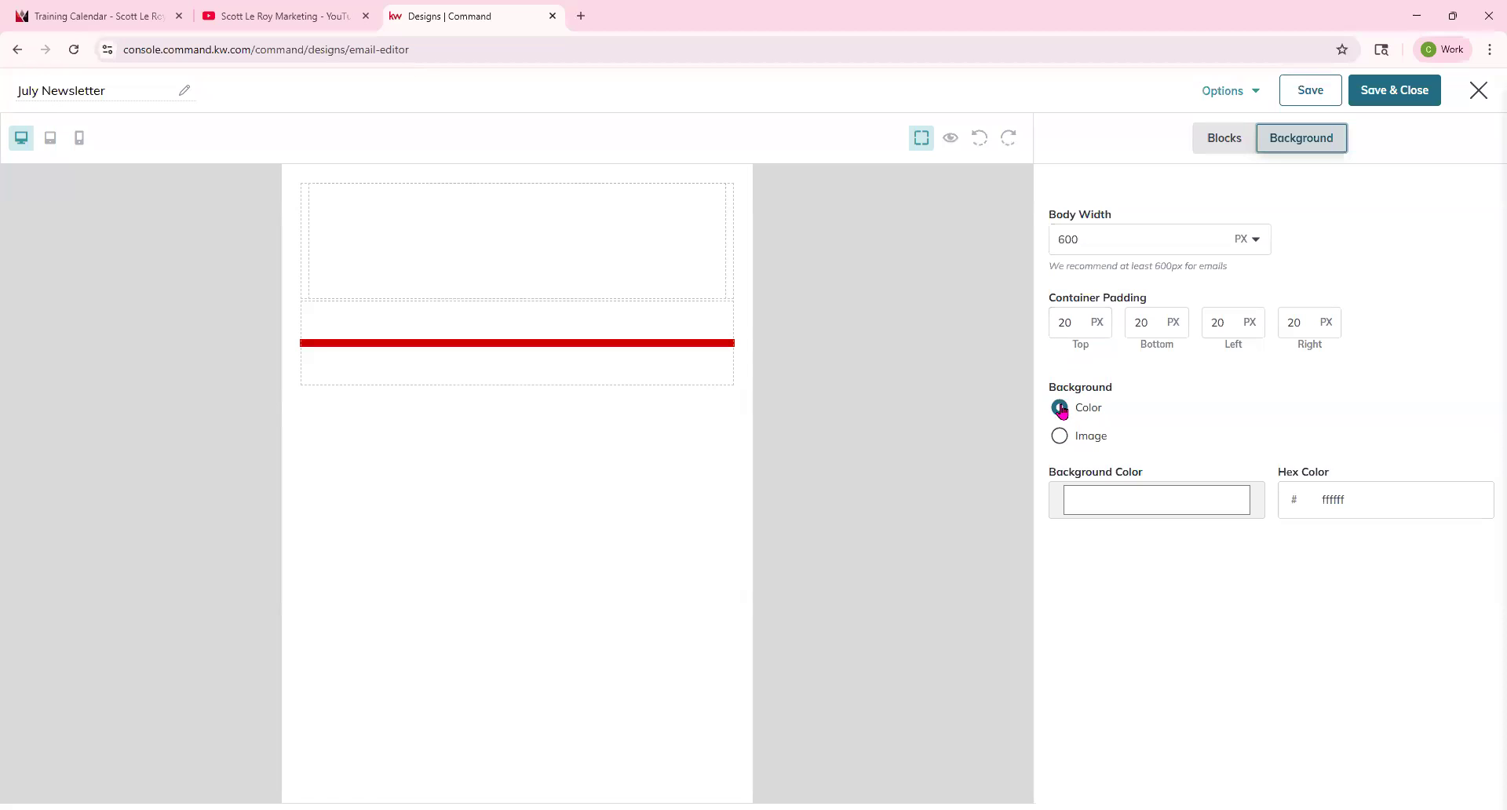
{"action": "left_click", "coordinate": [1121, 509]}
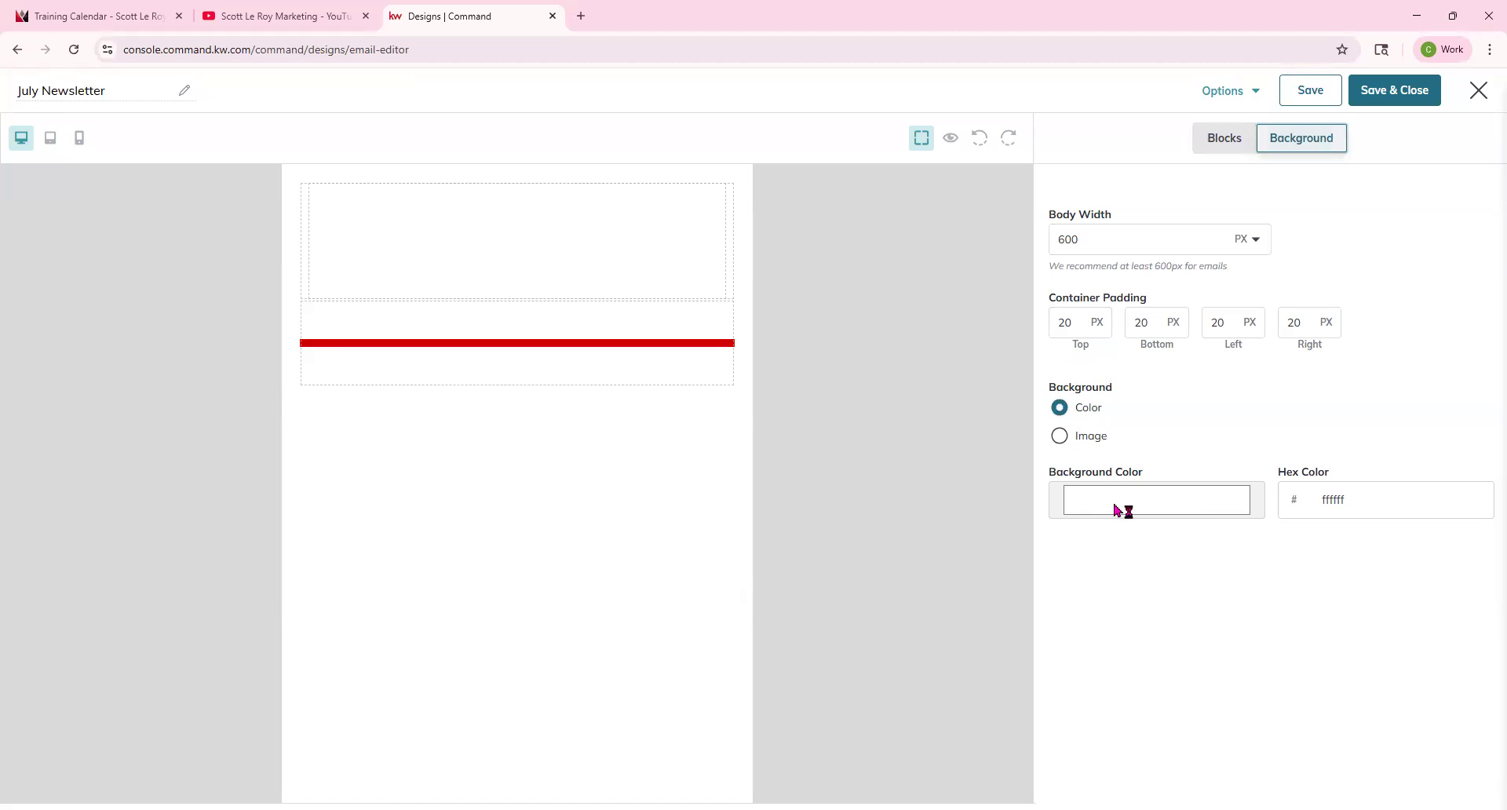
{"action": "left_click", "coordinate": [1193, 539]}
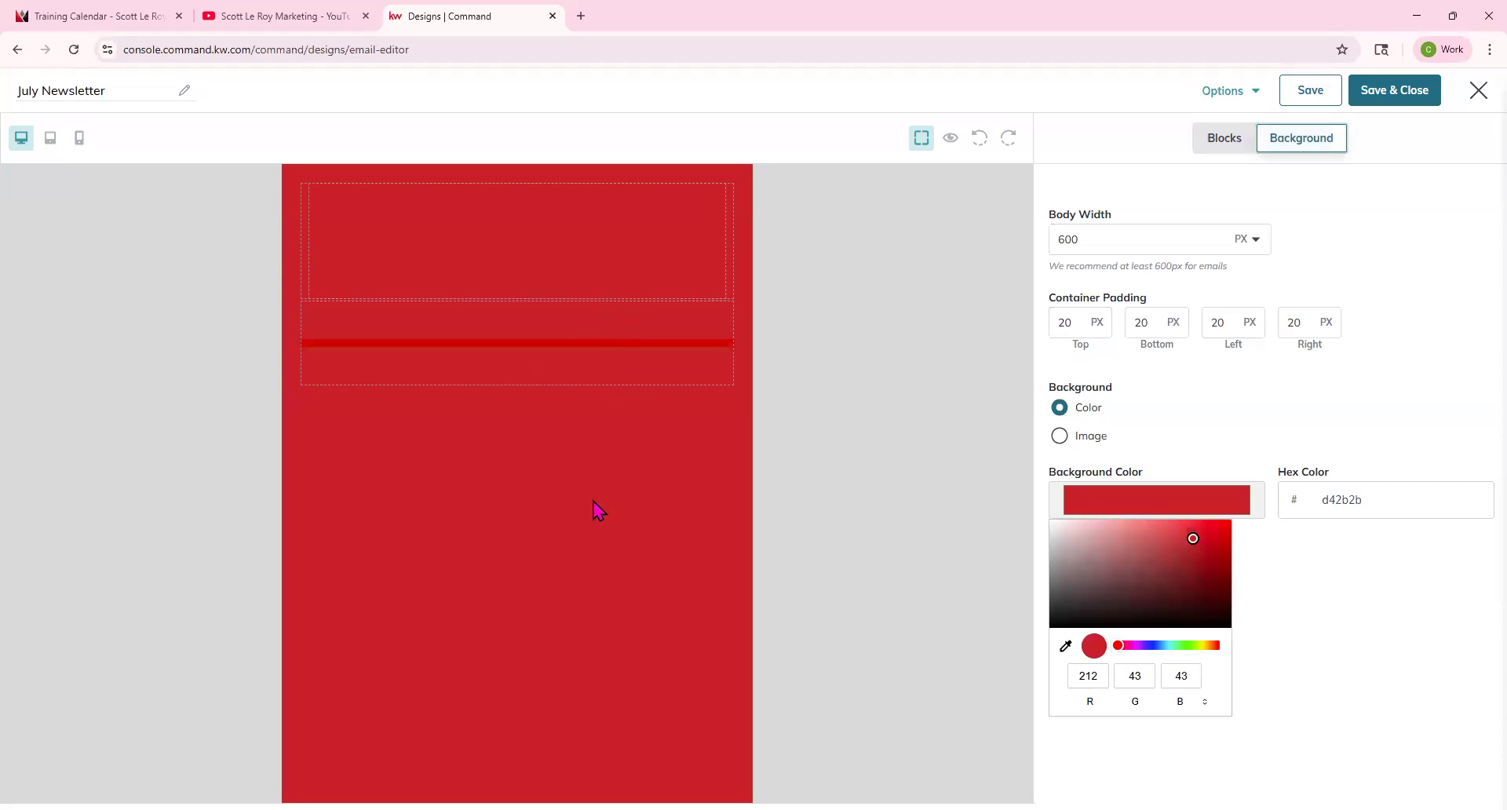
{"action": "left_click_drag", "start_coordinate": [1190, 538], "coordinate": [1027, 528]}
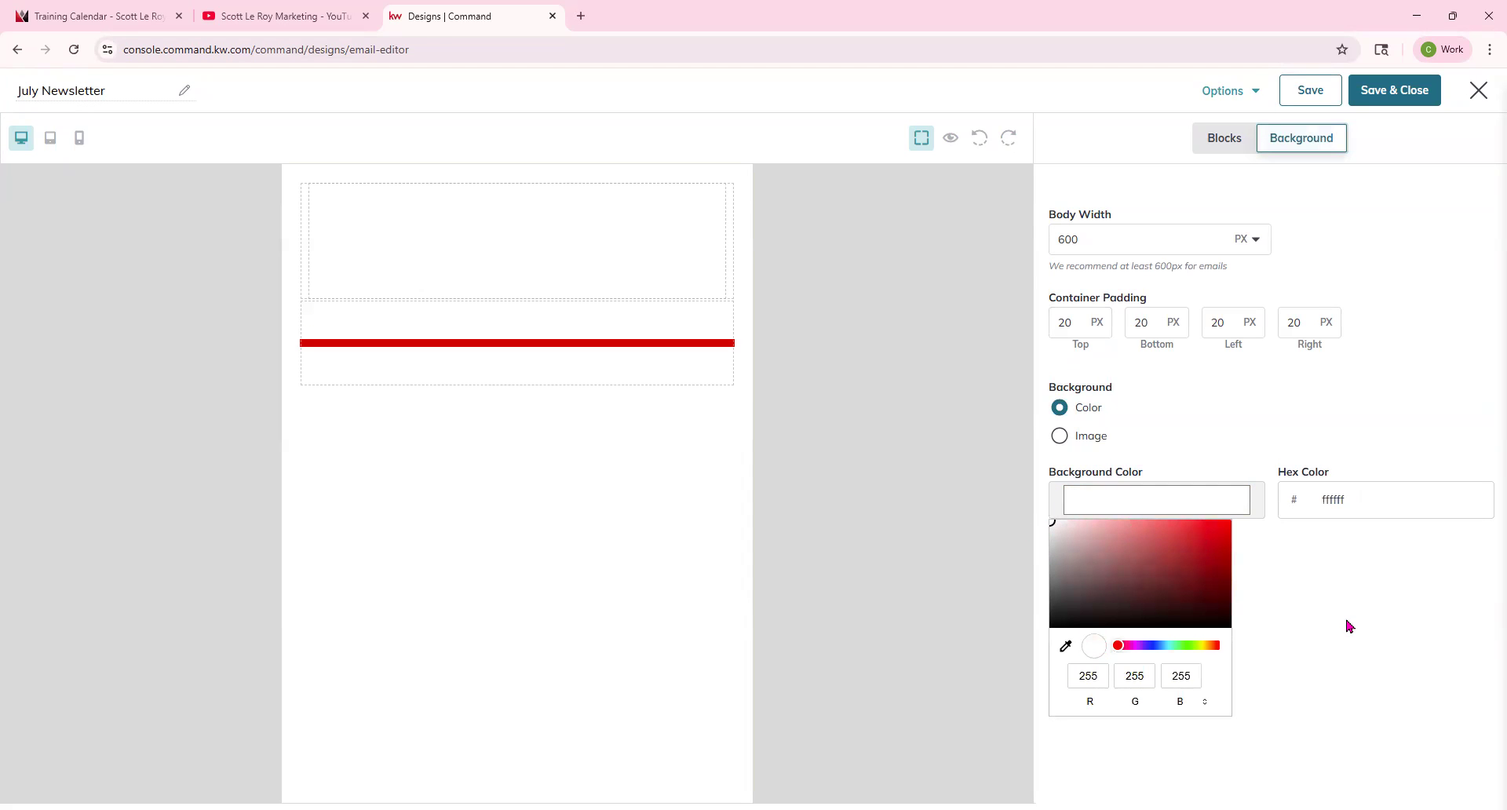
{"action": "left_click", "coordinate": [1347, 624]}
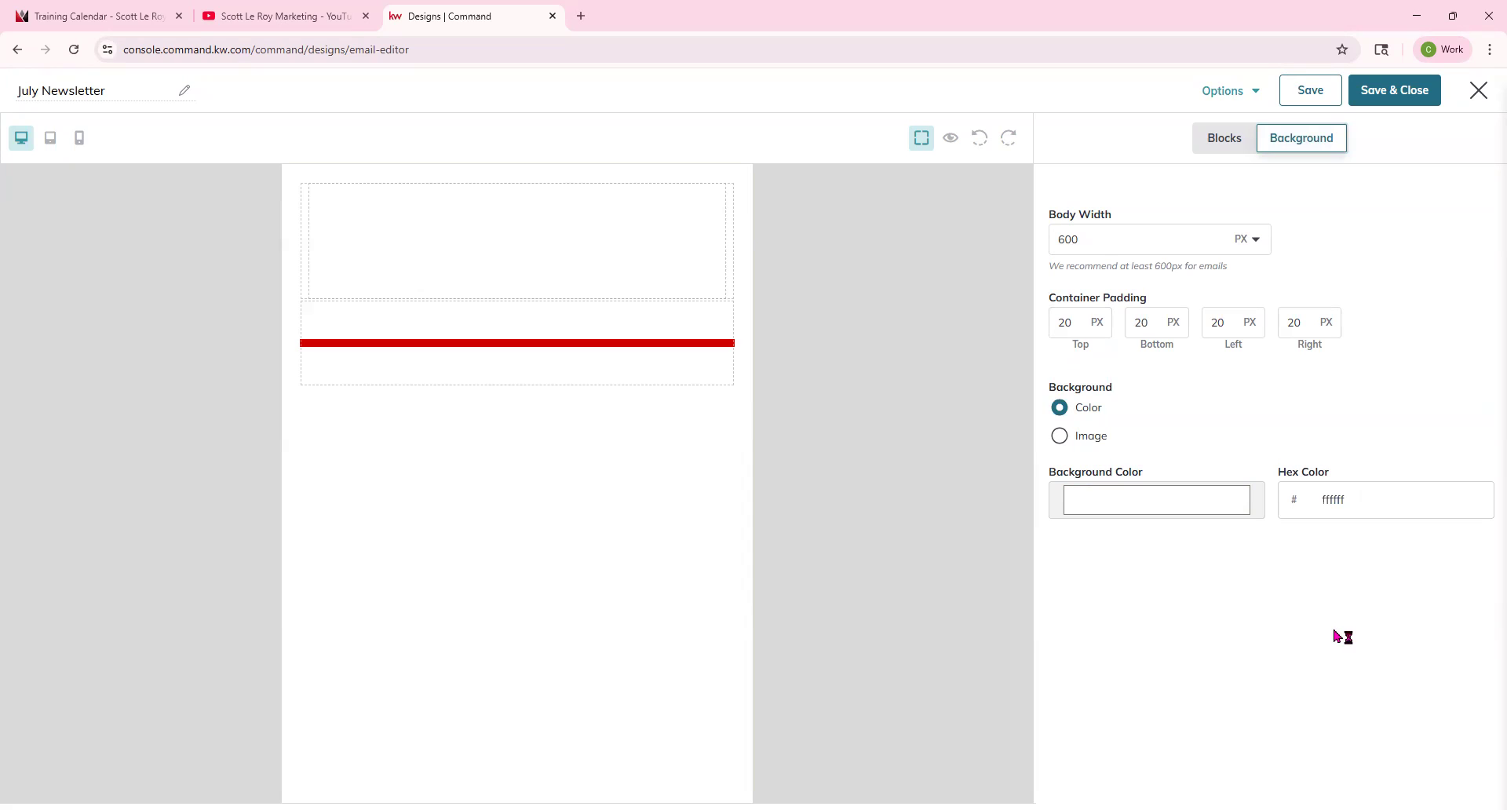
Switch the email body background type to Image and return to the block list.
{"action": "left_click", "coordinate": [1095, 445]}
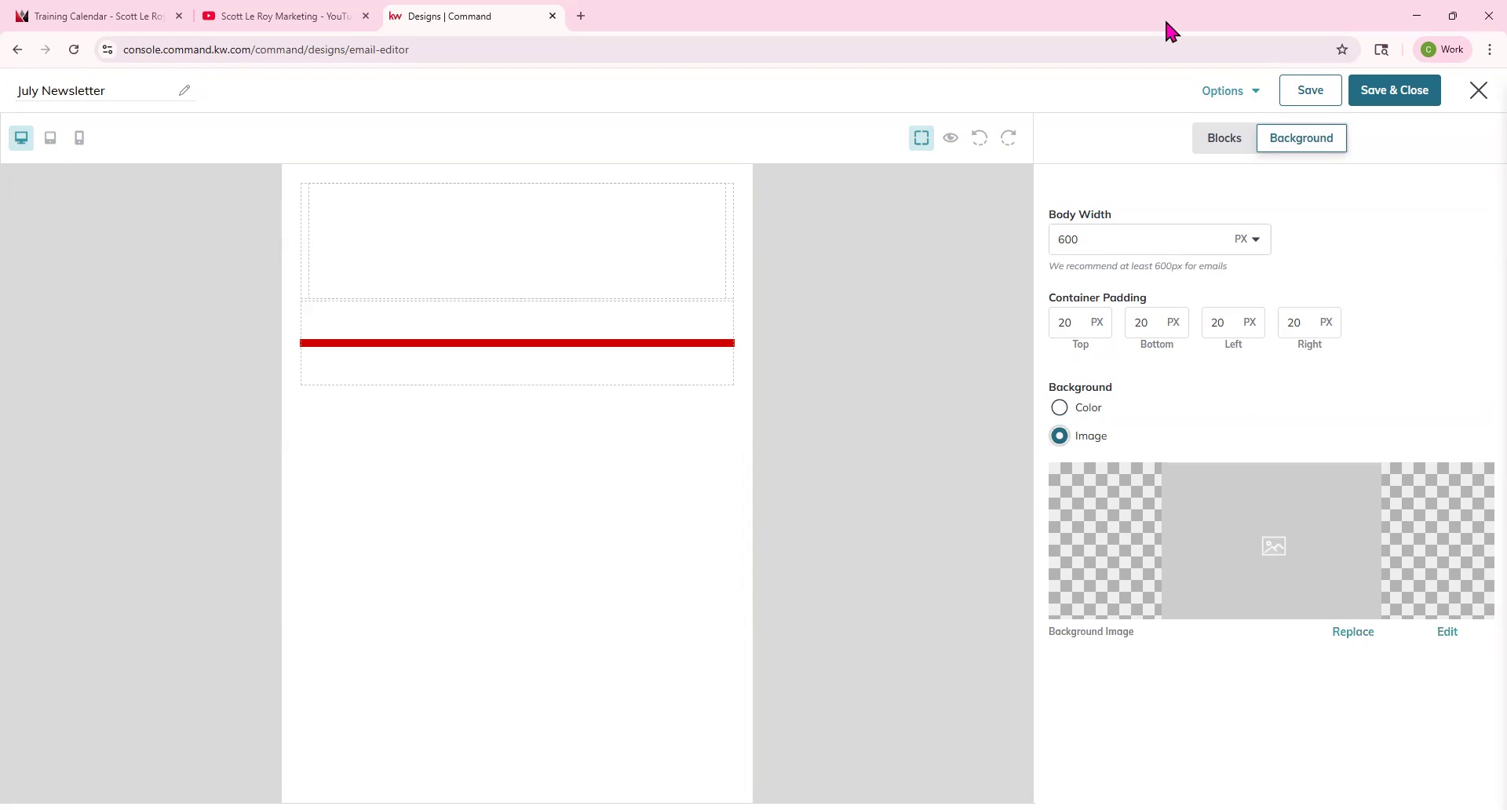
{"action": "left_click", "coordinate": [1218, 145]}
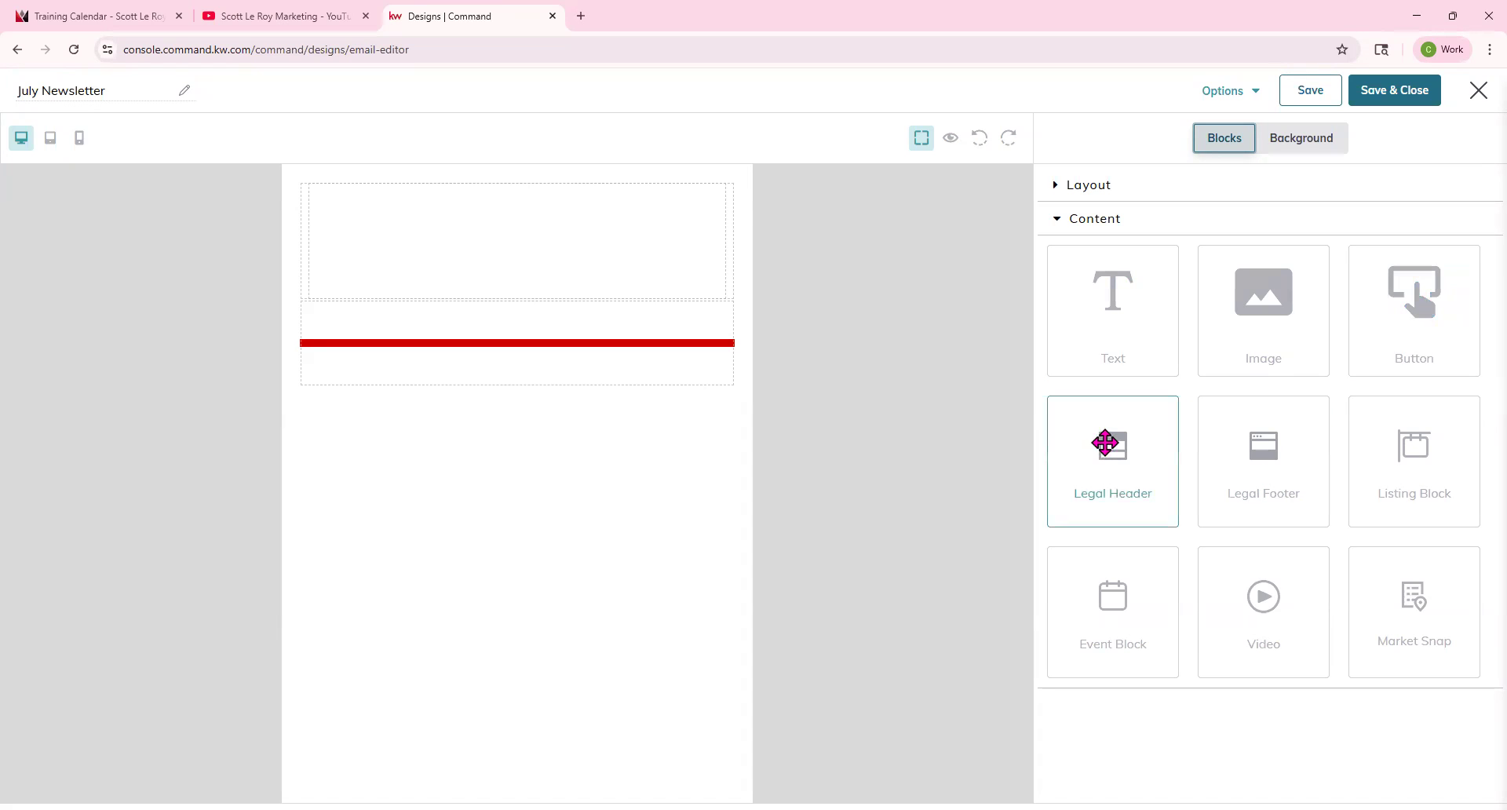
Add a Legal Header block at the top of the email and a Legal Footer block below the divider.
{"action": "left_click_drag", "start_coordinate": [1105, 443], "coordinate": [652, 192]}
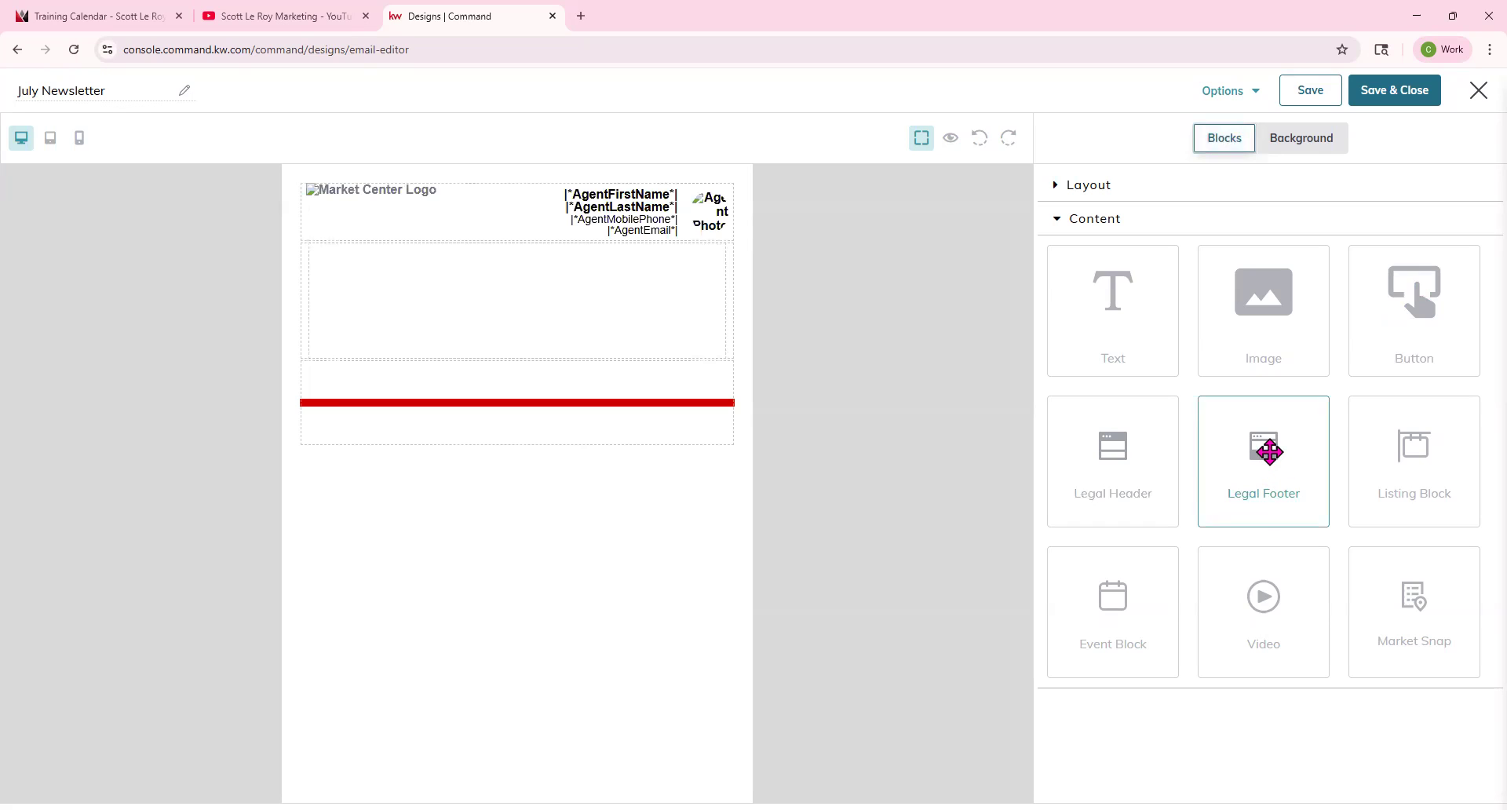
{"action": "left_click_drag", "start_coordinate": [1265, 455], "coordinate": [598, 531]}
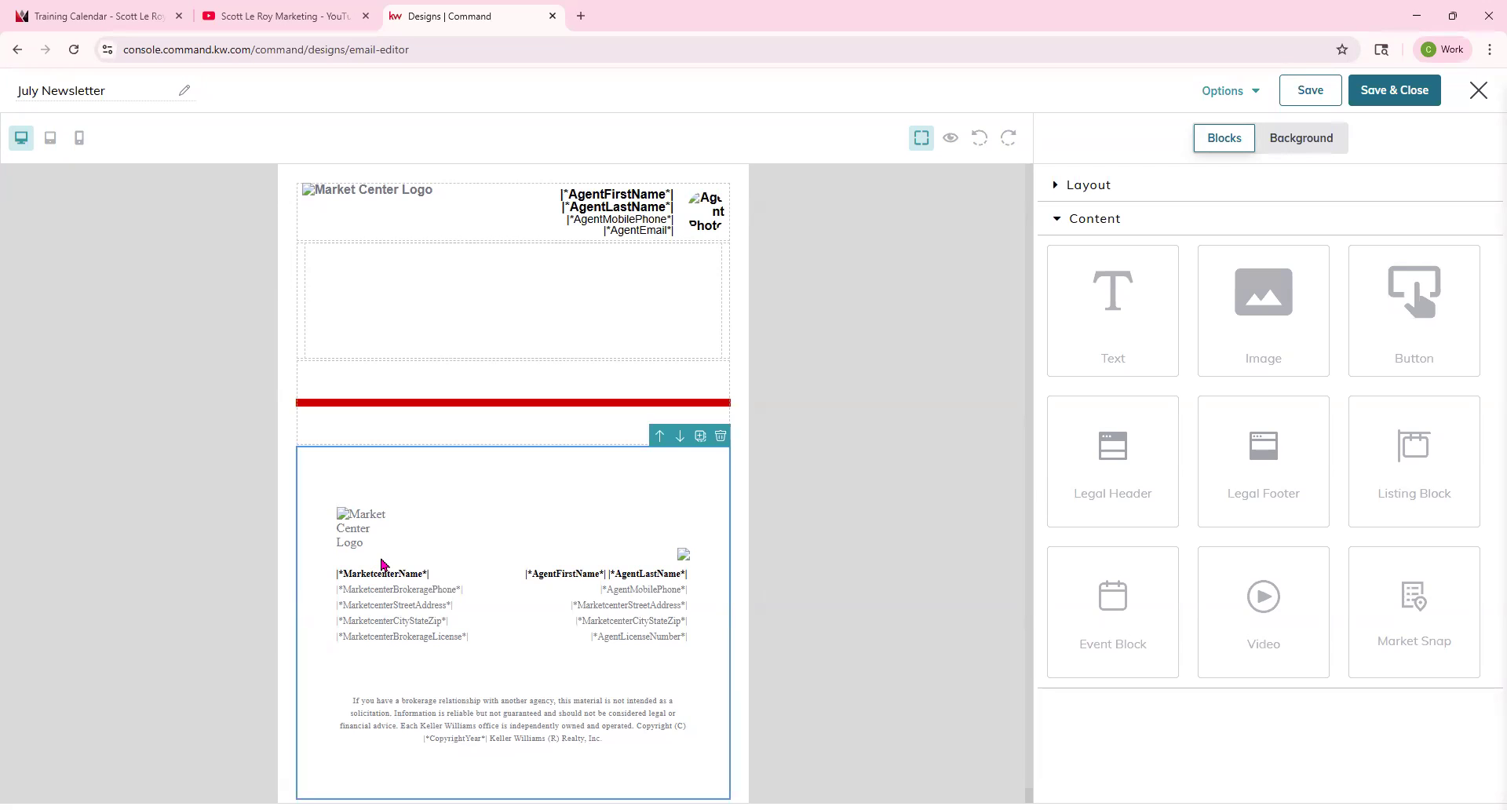
Preview the email design with the merged header and footer details, then close the preview.
{"action": "left_click", "coordinate": [951, 140]}
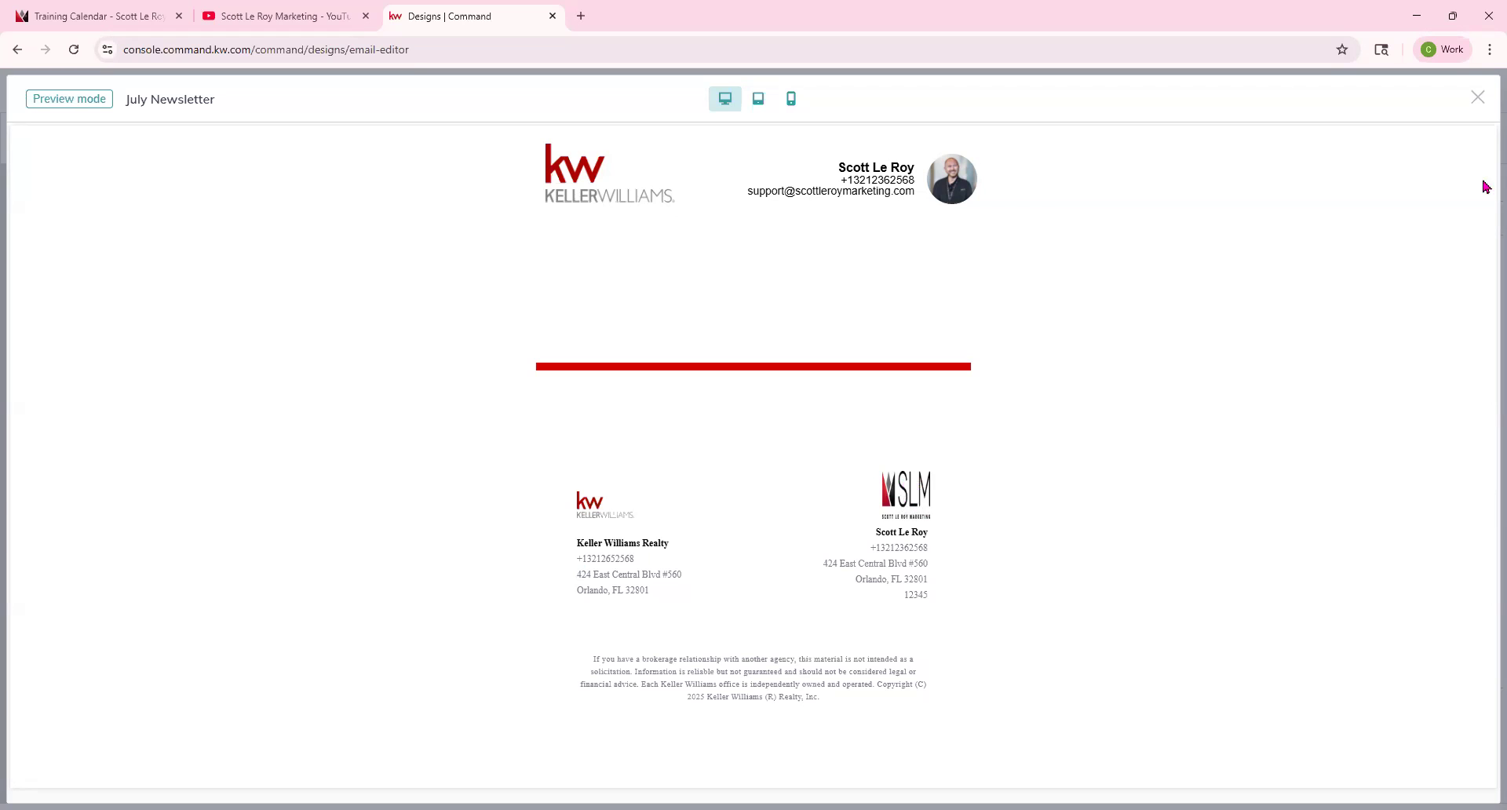
{"action": "left_click", "coordinate": [1476, 98]}
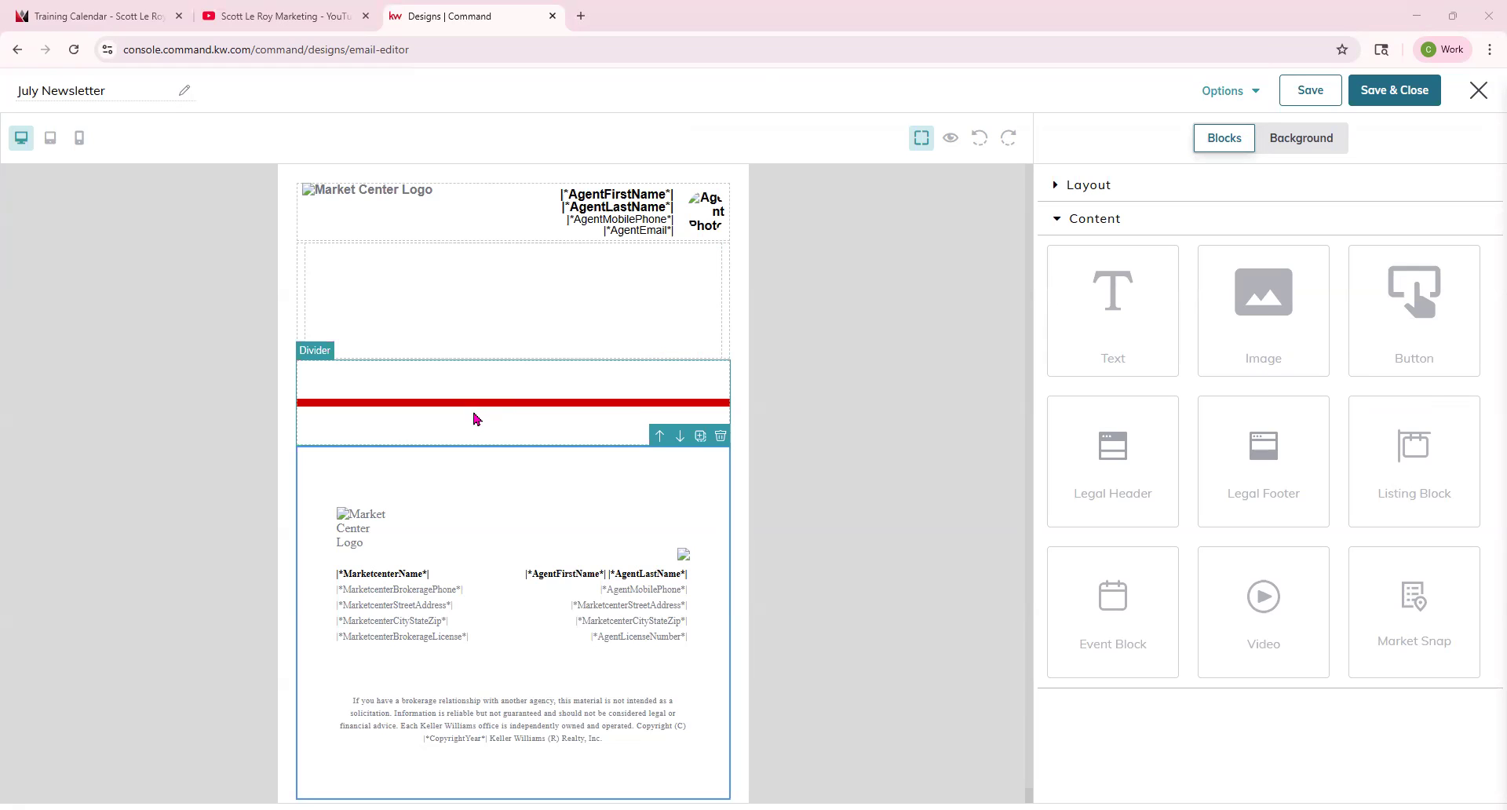
Change the divider's line color to a darker red, ab1212.
{"action": "scroll", "coordinate": [477, 419], "scroll_direction": "down", "scroll_amount": 1}
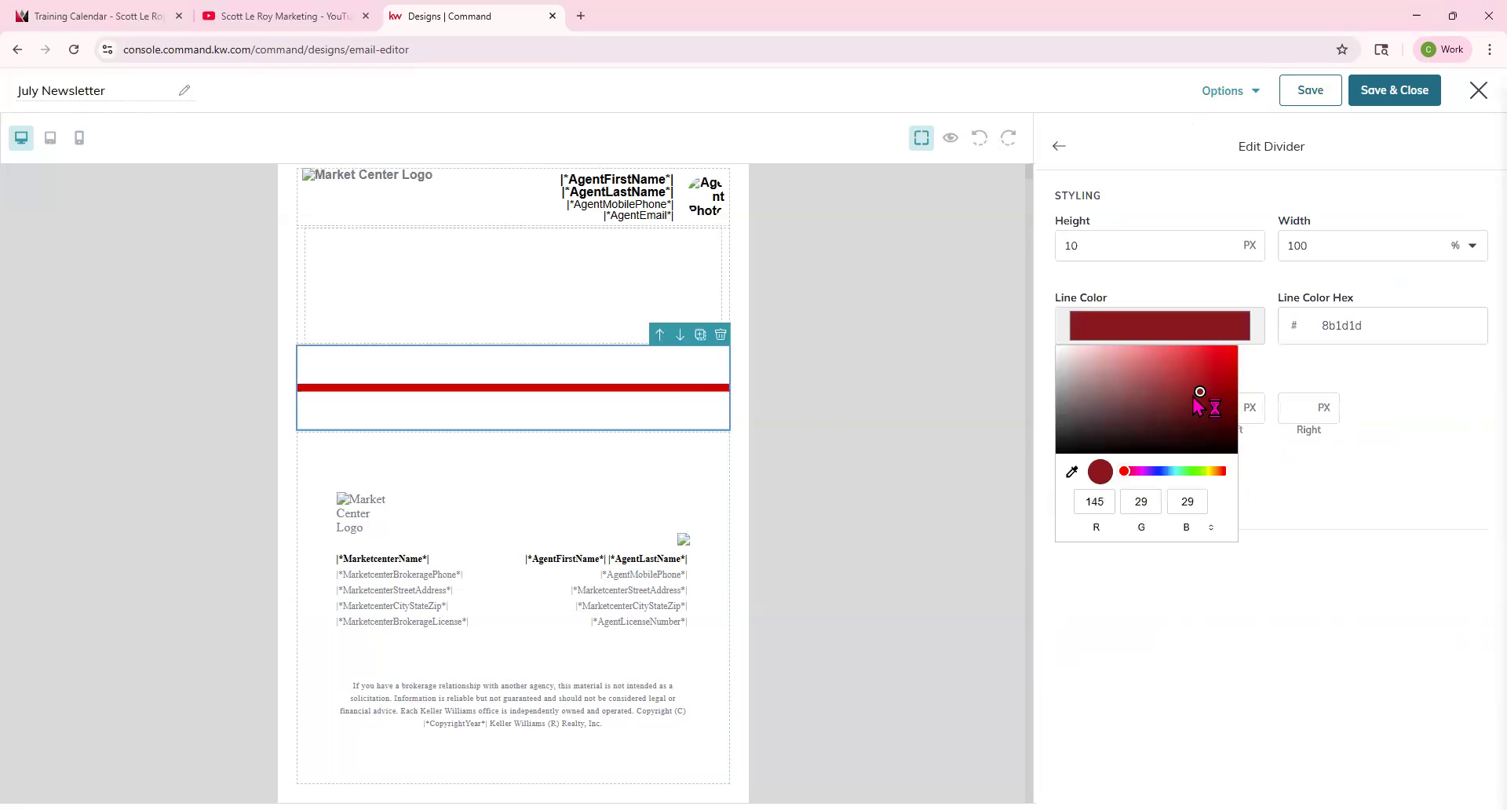
{"action": "left_click_drag", "start_coordinate": [1201, 397], "coordinate": [1217, 381]}
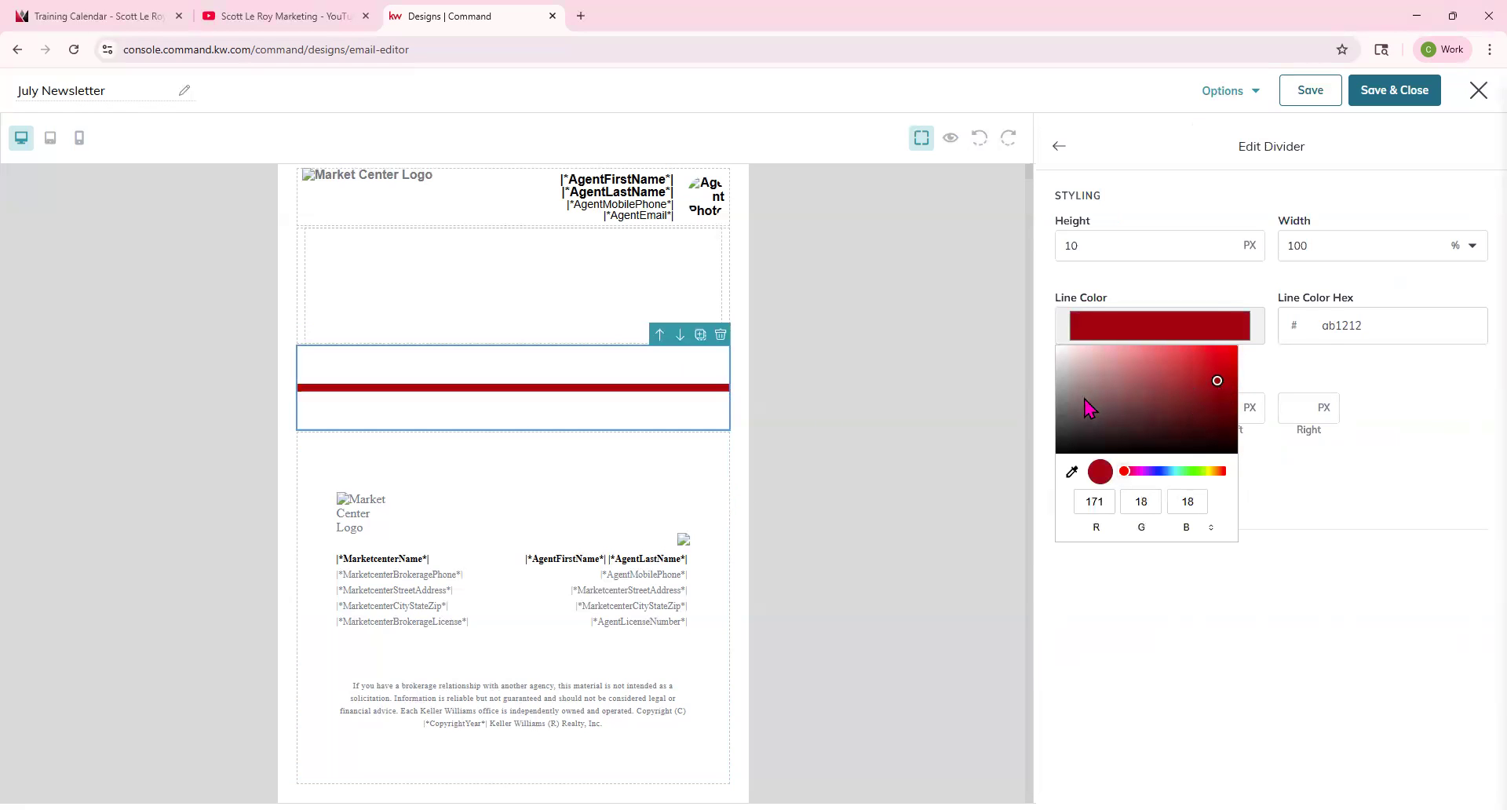
{"action": "left_click", "coordinate": [811, 463]}
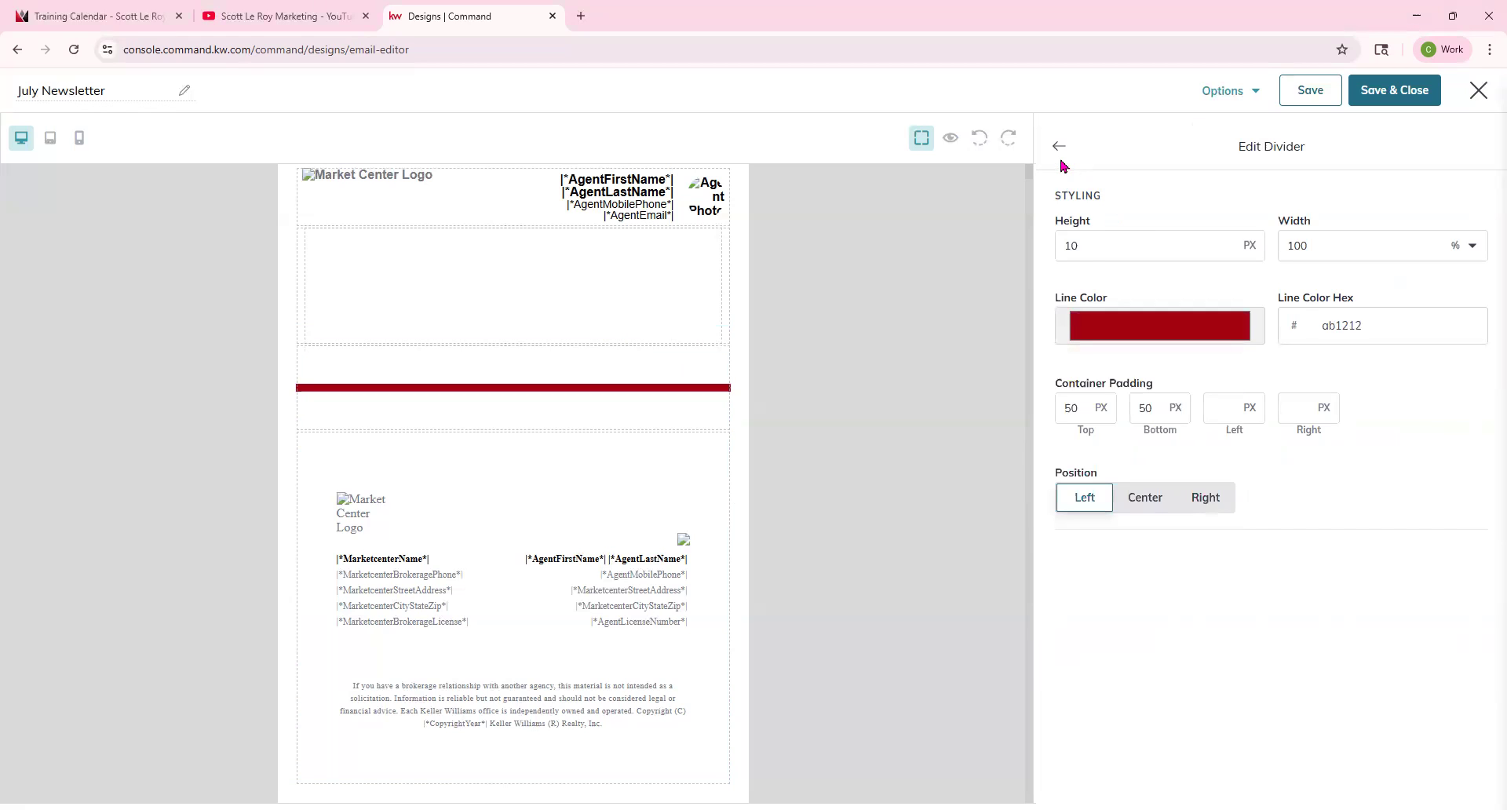
{"action": "left_click", "coordinate": [1059, 147]}
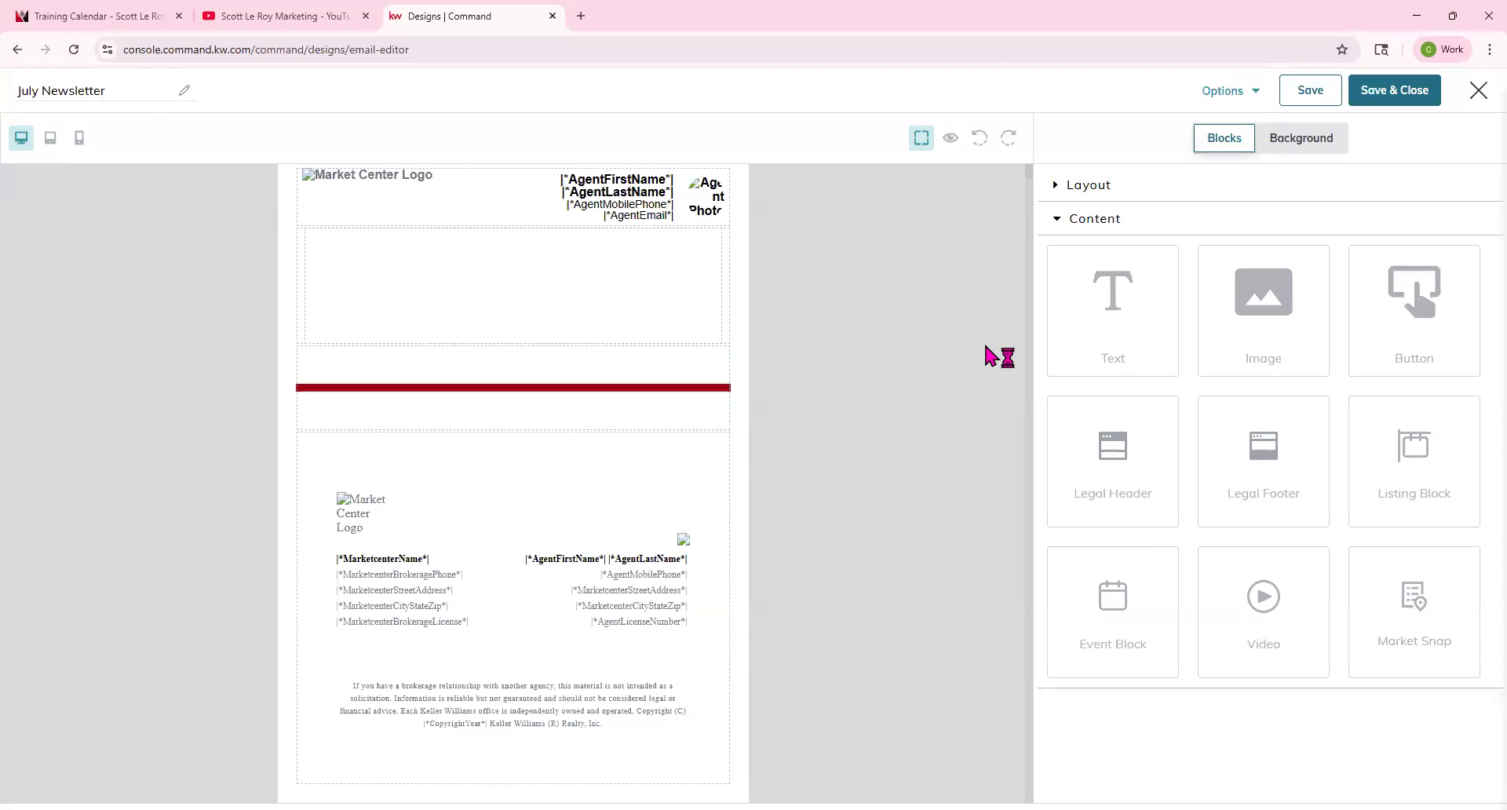
Add a Text block below the divider and replace its placeholder text with Hello.
{"action": "left_click_drag", "start_coordinate": [1135, 288], "coordinate": [651, 453]}
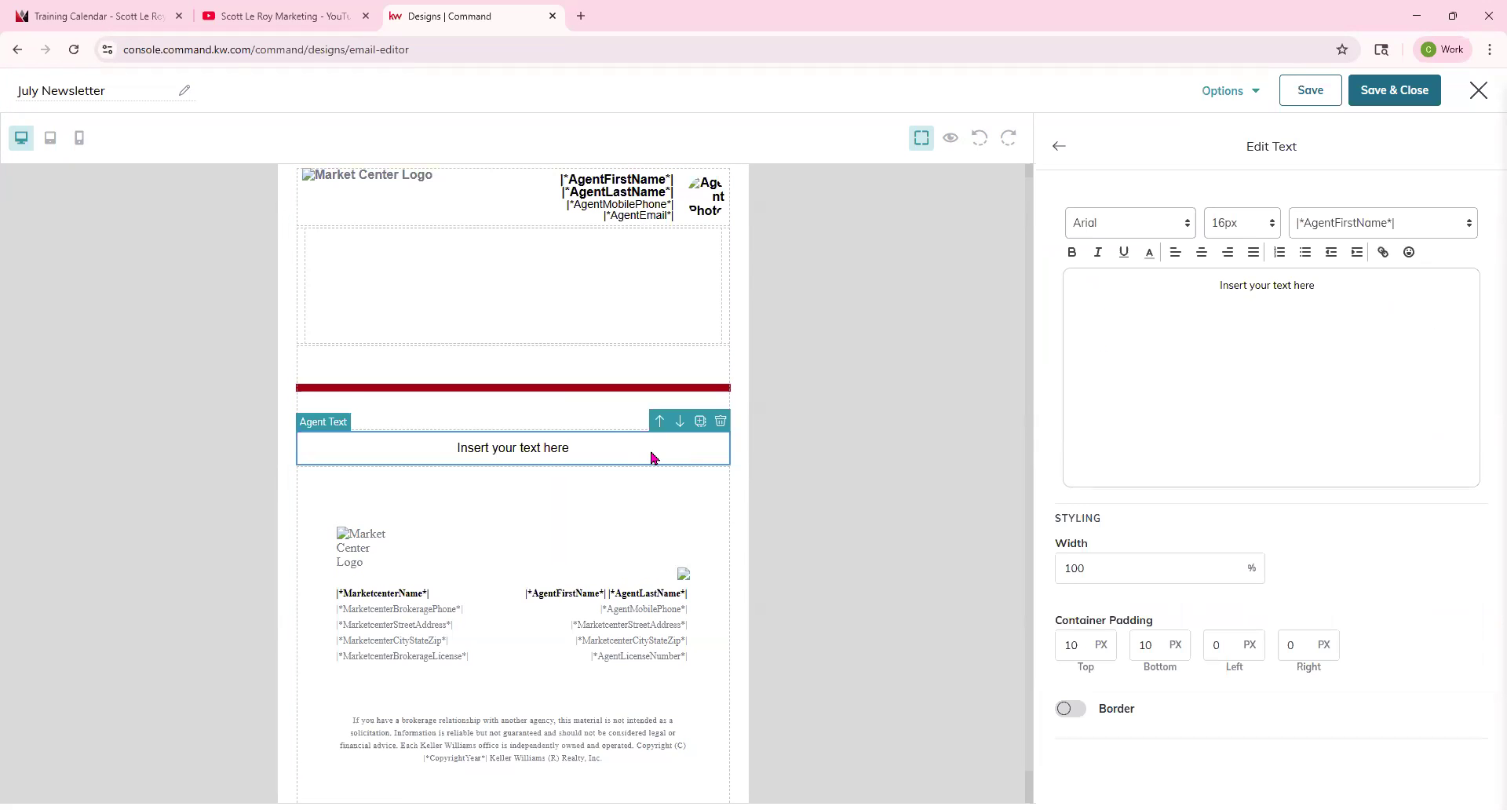
{"action": "left_click_drag", "start_coordinate": [1386, 280], "coordinate": [1161, 288]}
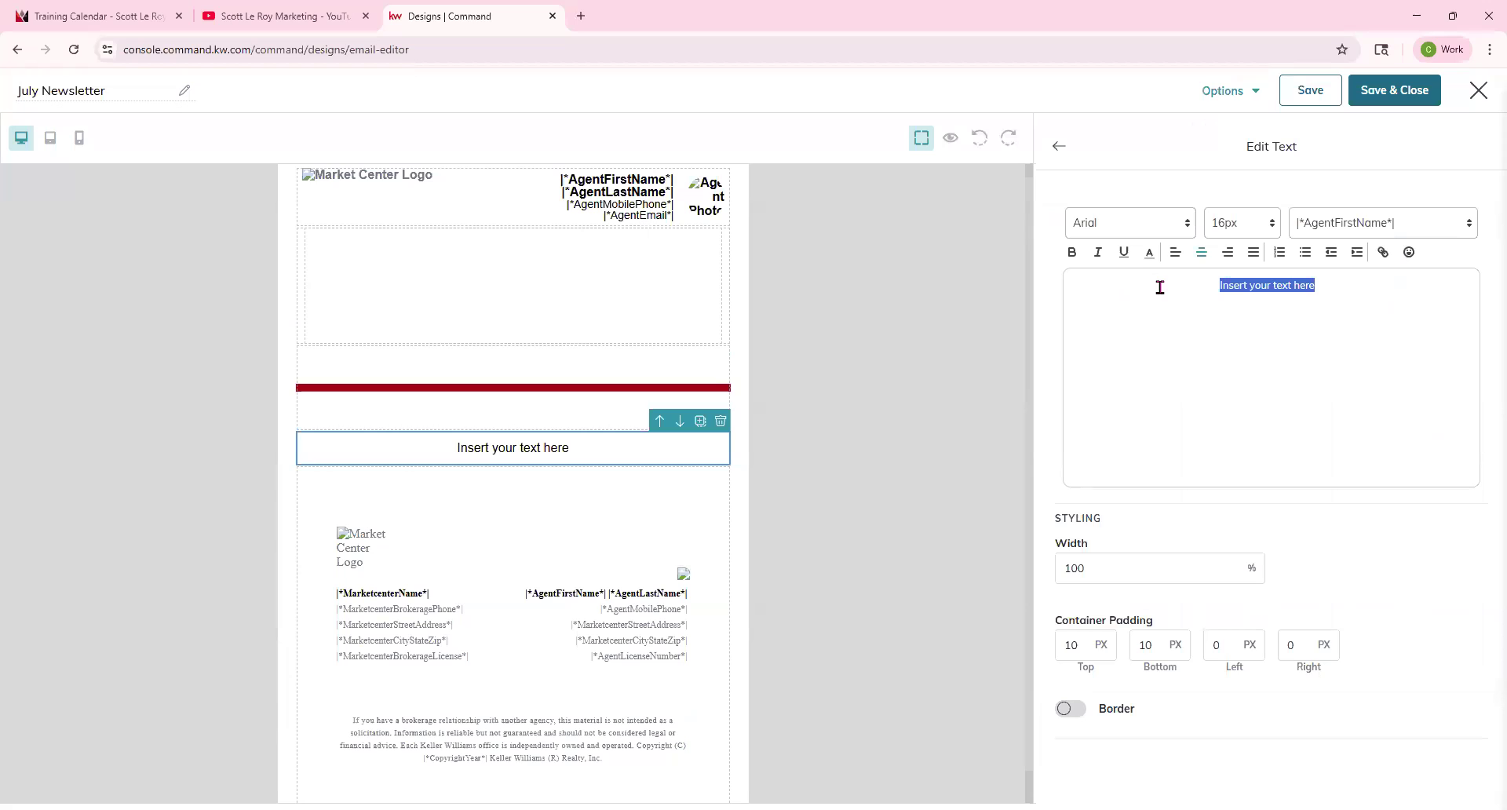
{"action": "type", "text": "Hello"}
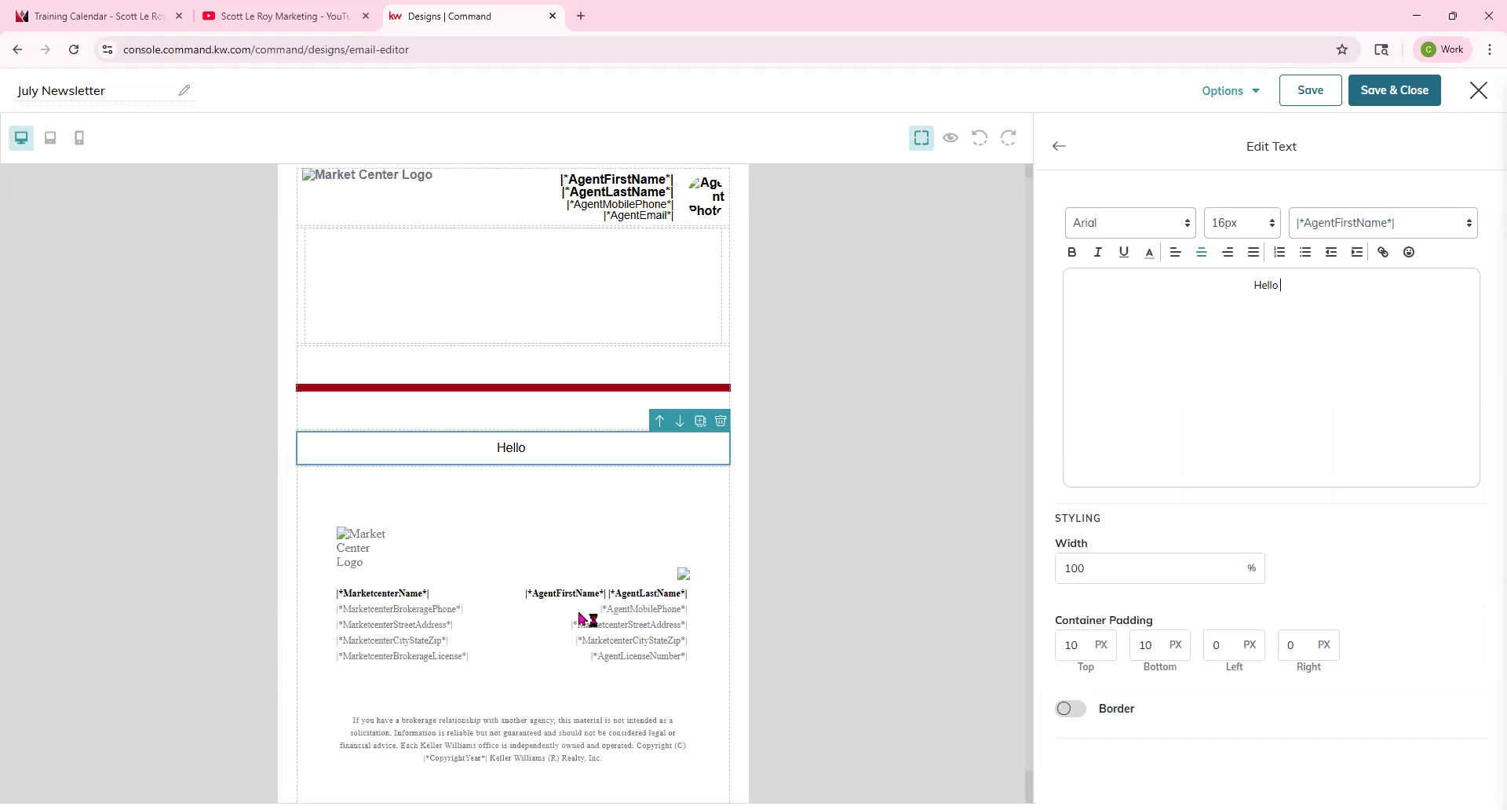
Insert the |*ContactFirstName*| merge tag after Hello in the text block.
{"action": "left_click", "coordinate": [1393, 228]}
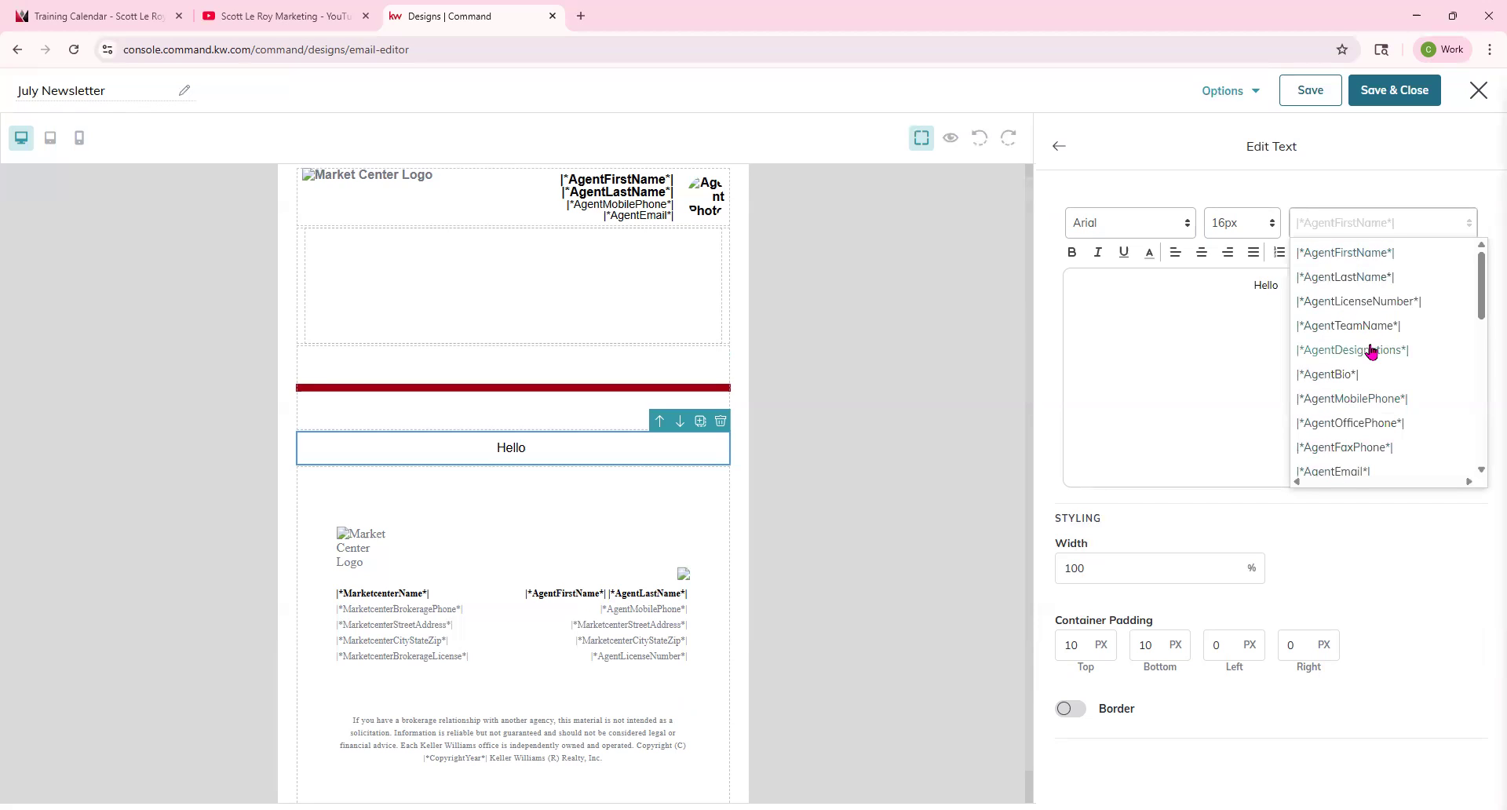
{"action": "scroll", "coordinate": [1366, 369], "scroll_direction": "down", "scroll_amount": 1}
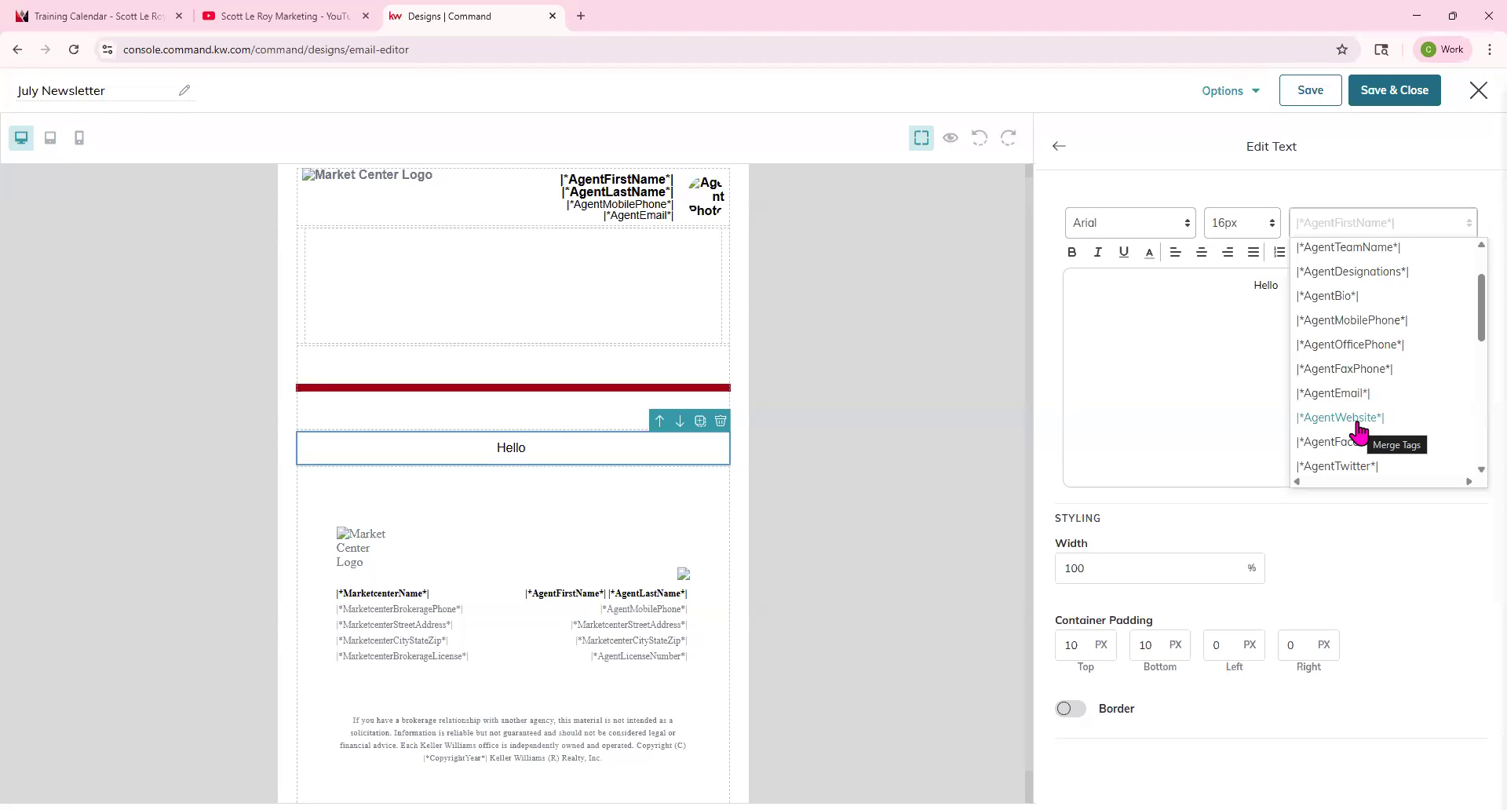
{"action": "scroll", "coordinate": [1360, 432], "scroll_direction": "down", "scroll_amount": 1}
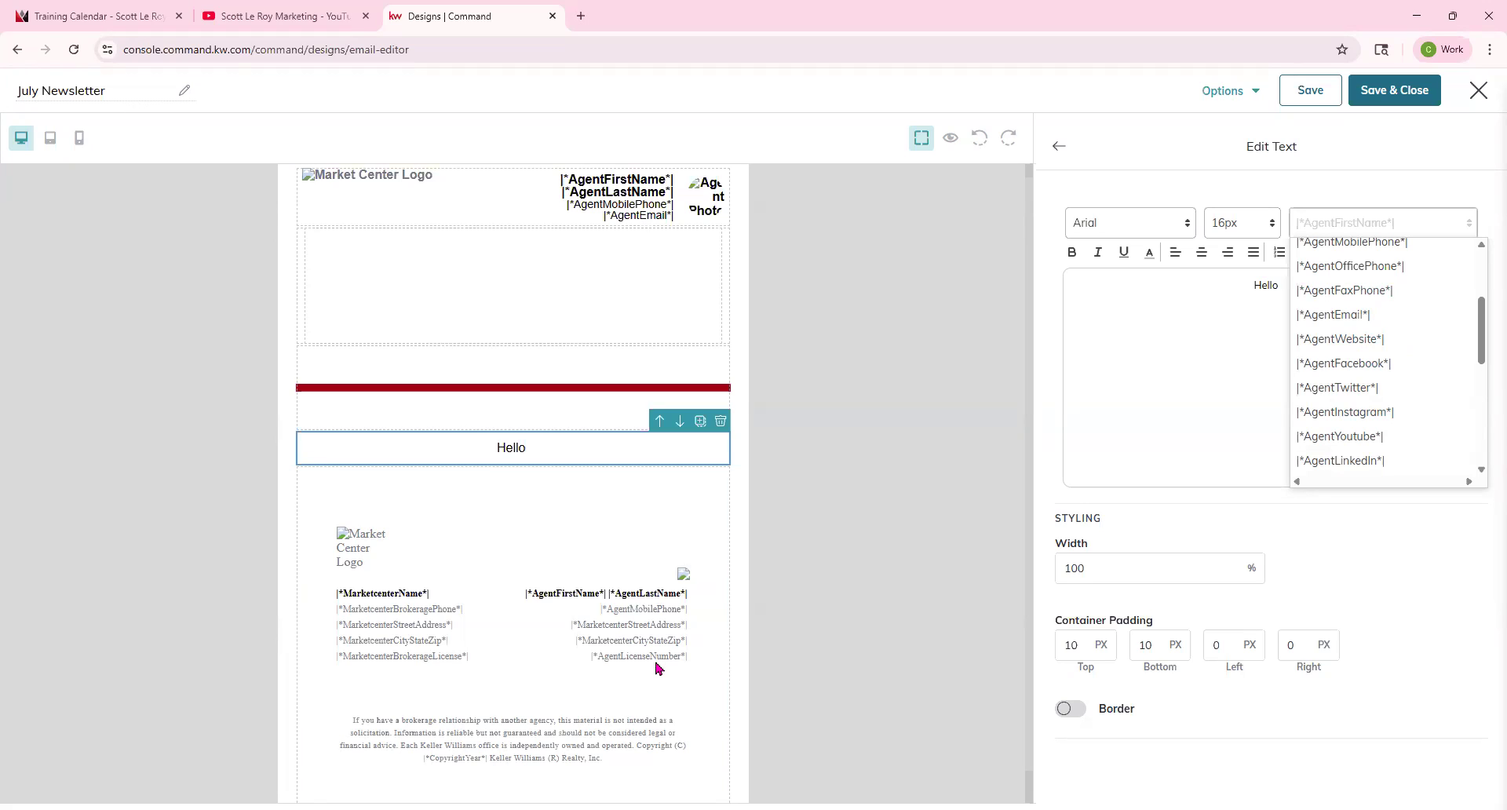
{"action": "scroll", "coordinate": [1412, 383], "scroll_direction": "down", "scroll_amount": 1}
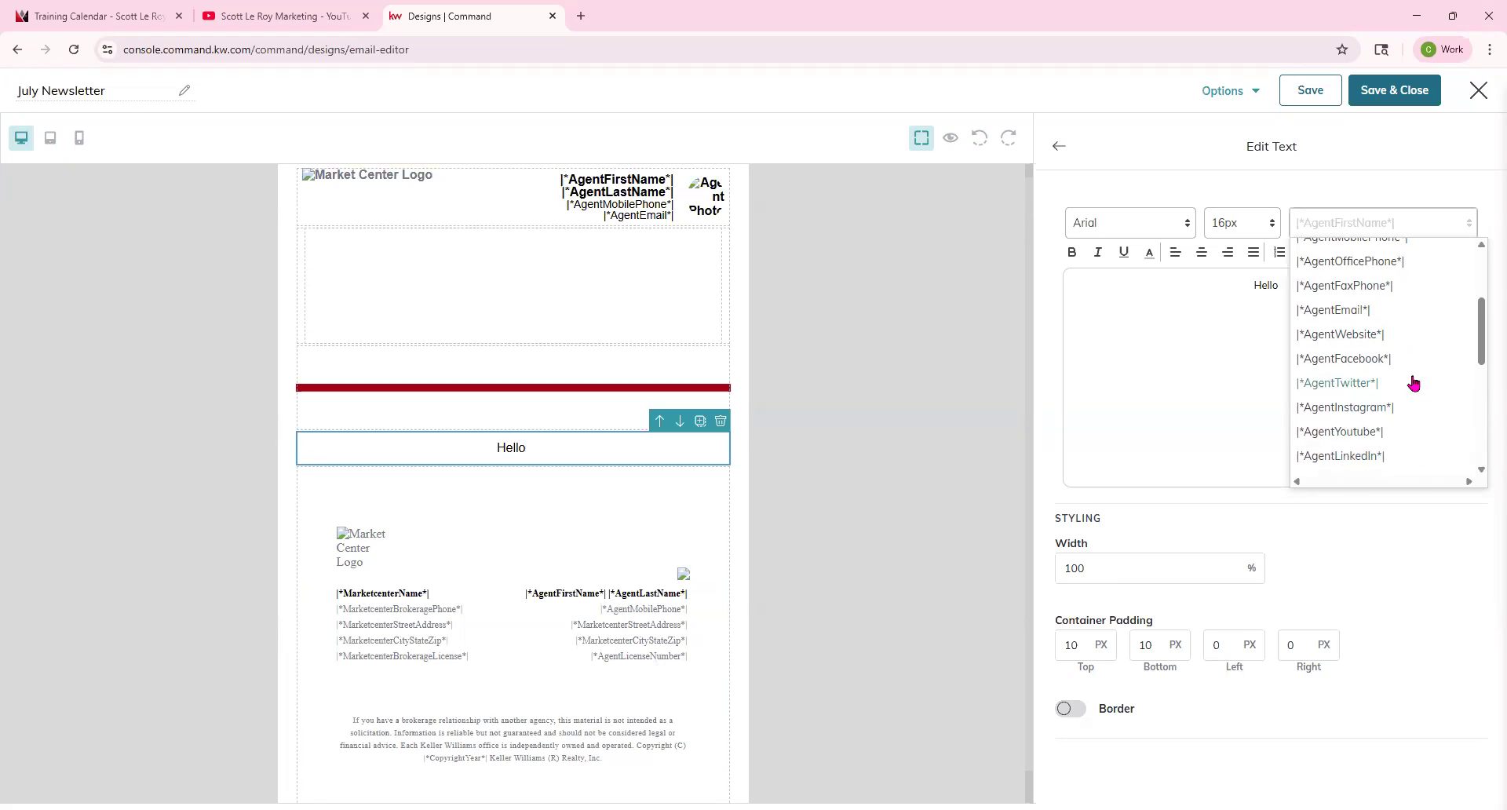
{"action": "scroll", "coordinate": [1414, 386], "scroll_direction": "down", "scroll_amount": 1}
{"action": "scroll", "coordinate": [1415, 384], "scroll_direction": "down", "scroll_amount": 1}
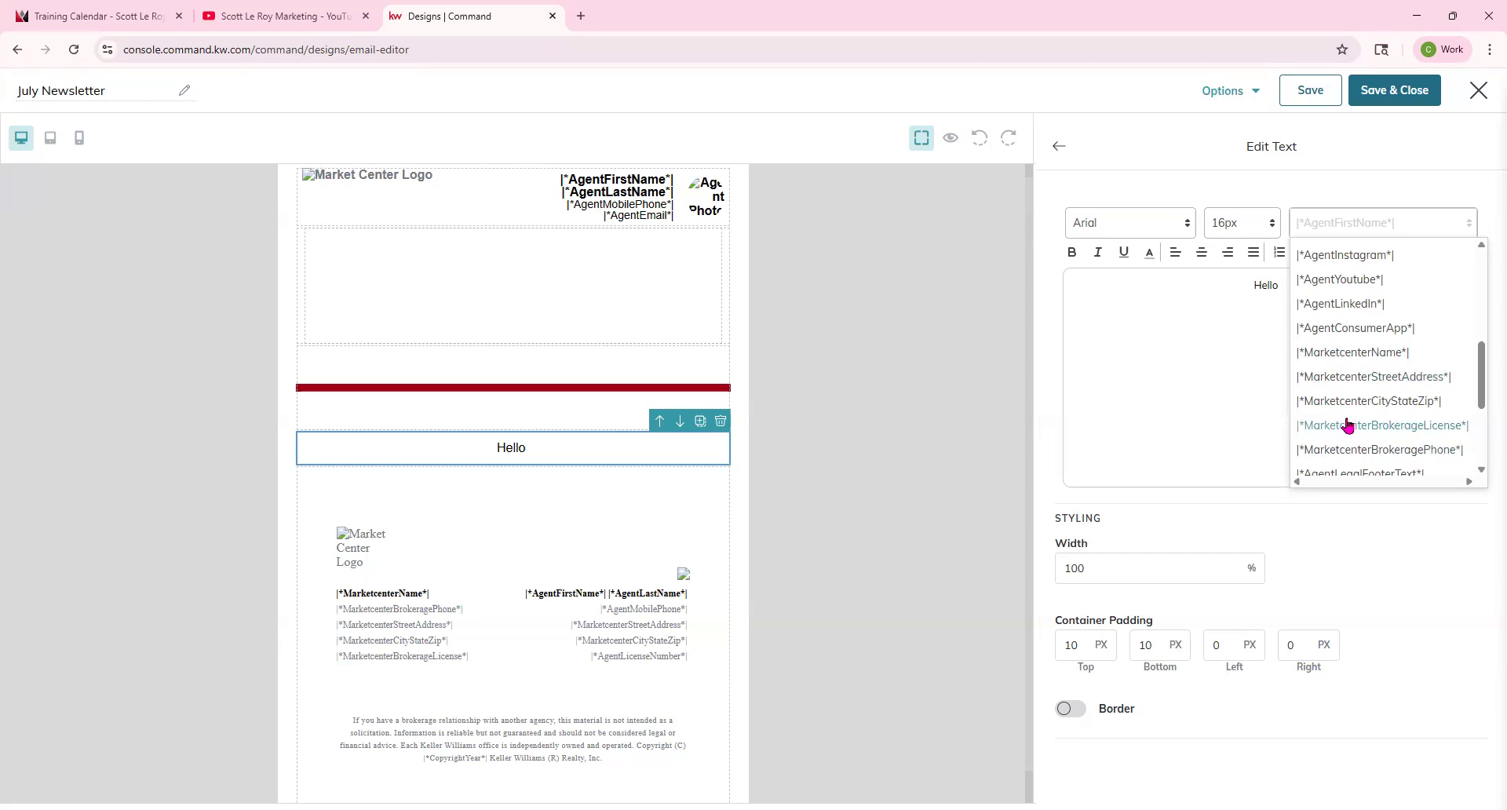
{"action": "scroll", "coordinate": [1356, 332], "scroll_direction": "down", "scroll_amount": 1}
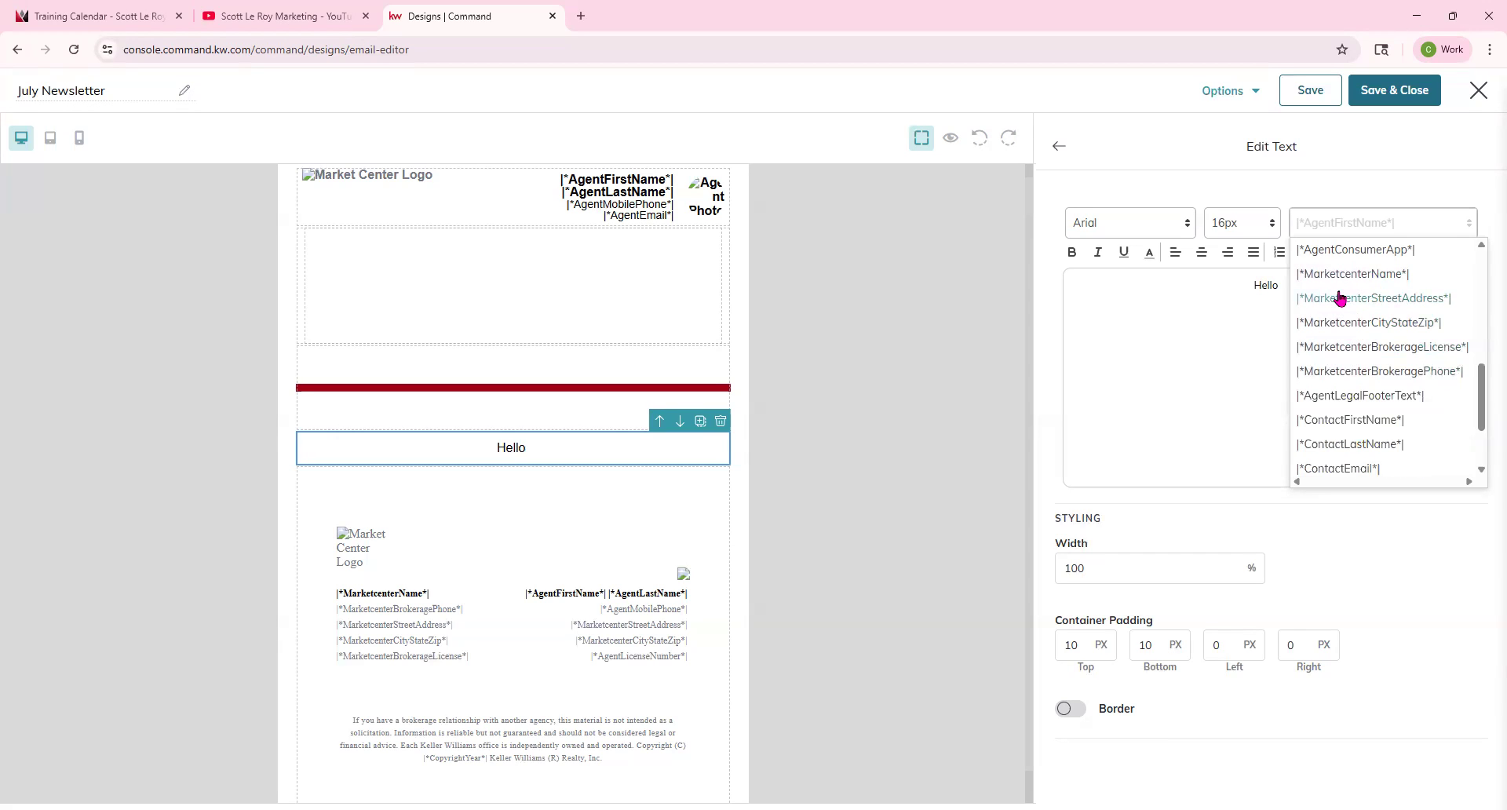
{"action": "scroll", "coordinate": [1389, 274], "scroll_direction": "down", "scroll_amount": 1}
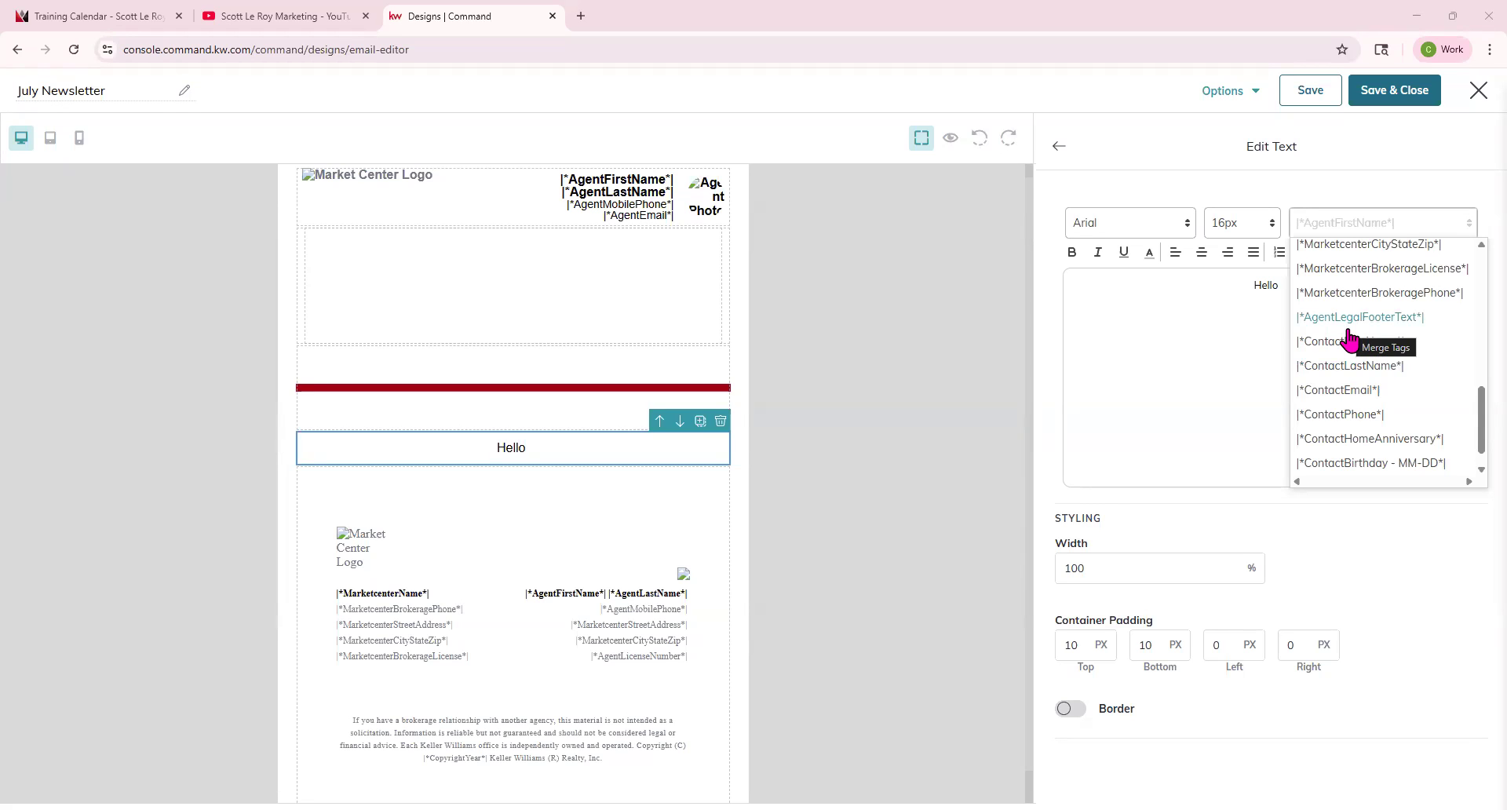
{"action": "scroll", "coordinate": [1347, 345], "scroll_direction": "down", "scroll_amount": 1}
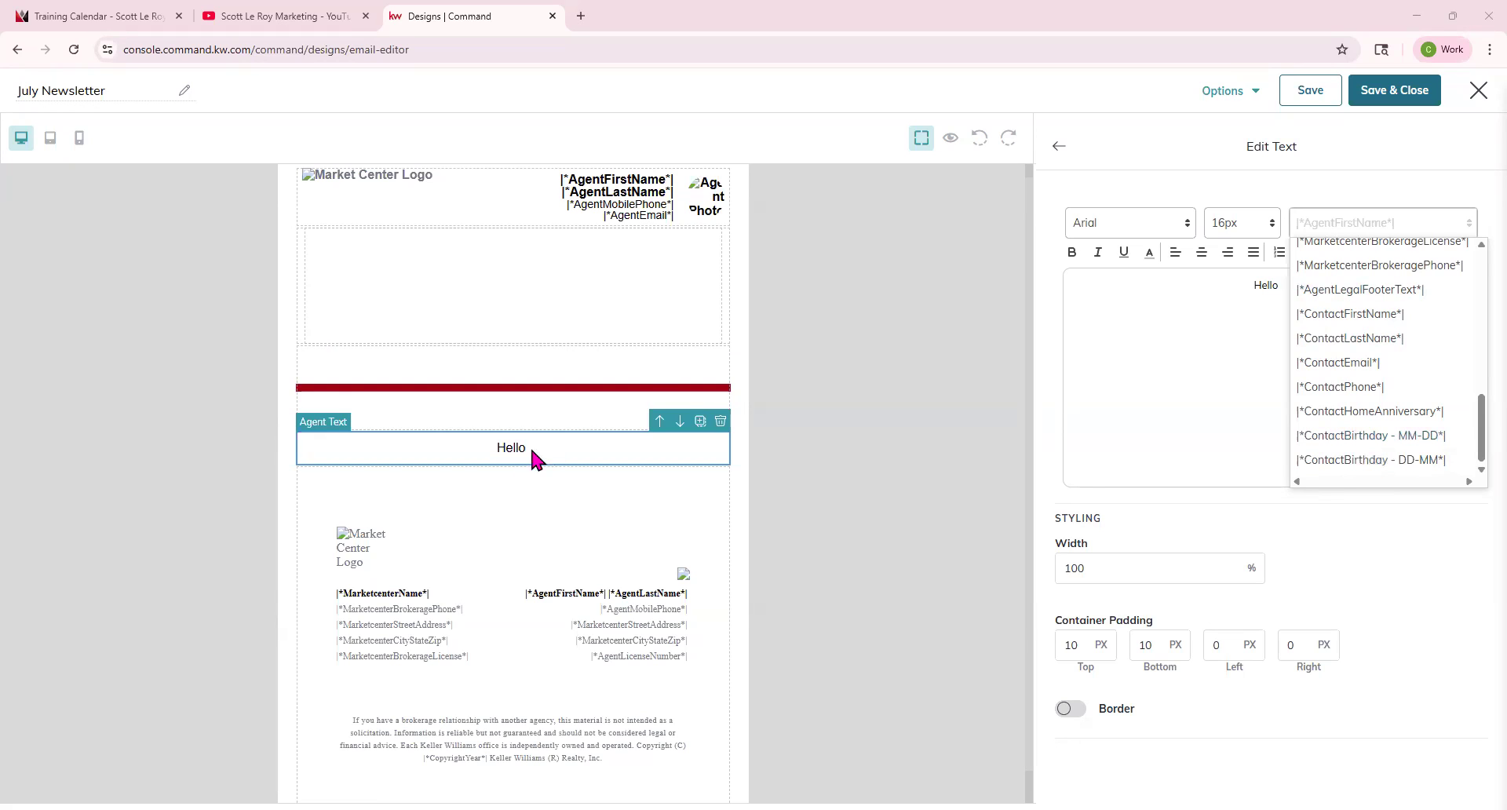
{"action": "left_click", "coordinate": [1343, 311]}
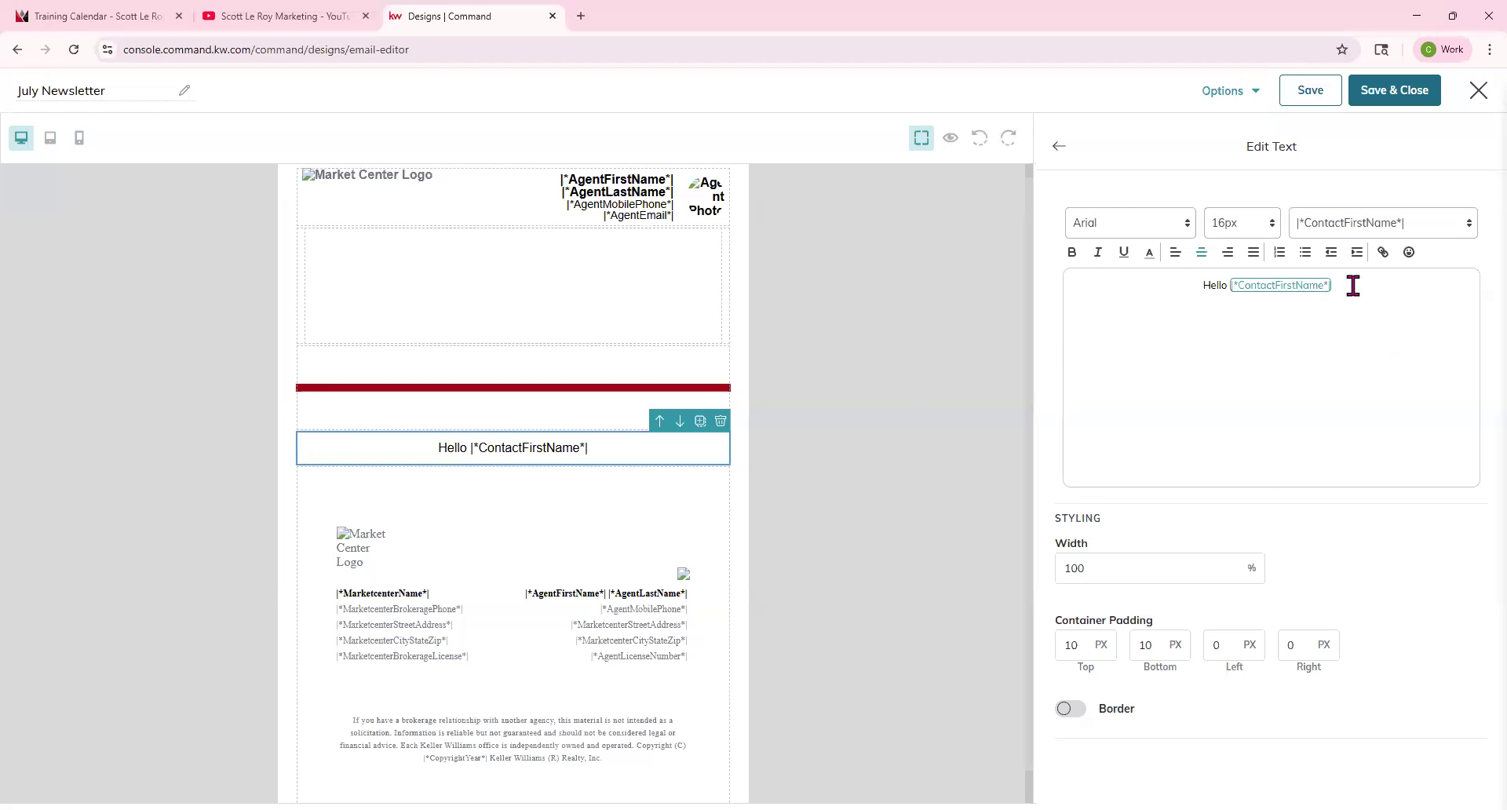
Change the greeting text's font to Lucida Sans.
{"action": "mouse_move", "coordinate": [1360, 292]}
{"action": "left_mouse_down"}
{"action": "mouse_move", "coordinate": [1166, 278]}
{"action": "mouse_move", "coordinate": [1406, 292]}
{"action": "mouse_move", "coordinate": [1181, 276]}
{"action": "mouse_move", "coordinate": [1369, 296]}
{"action": "left_mouse_up"}
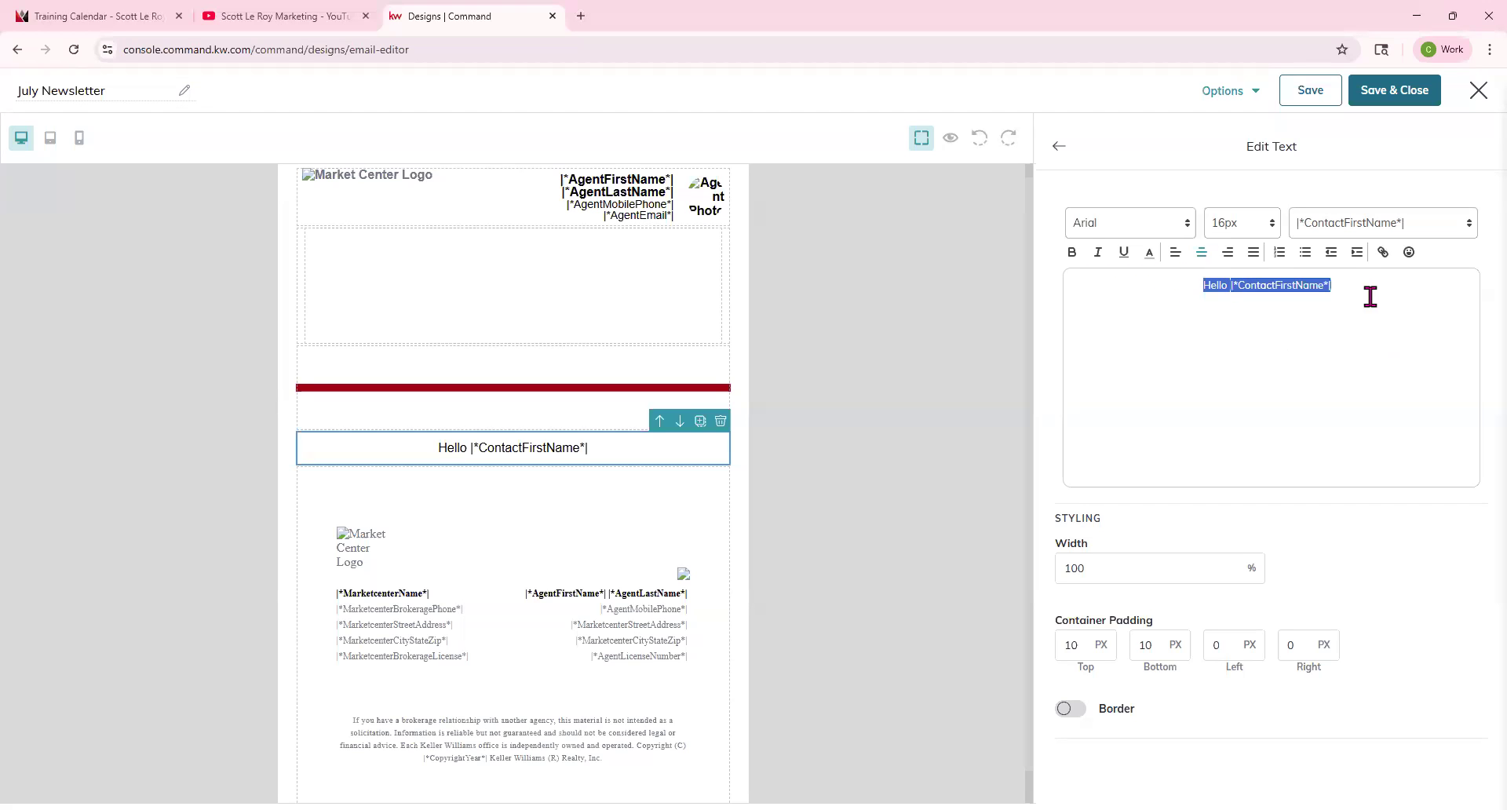
{"action": "left_click", "coordinate": [1181, 228]}
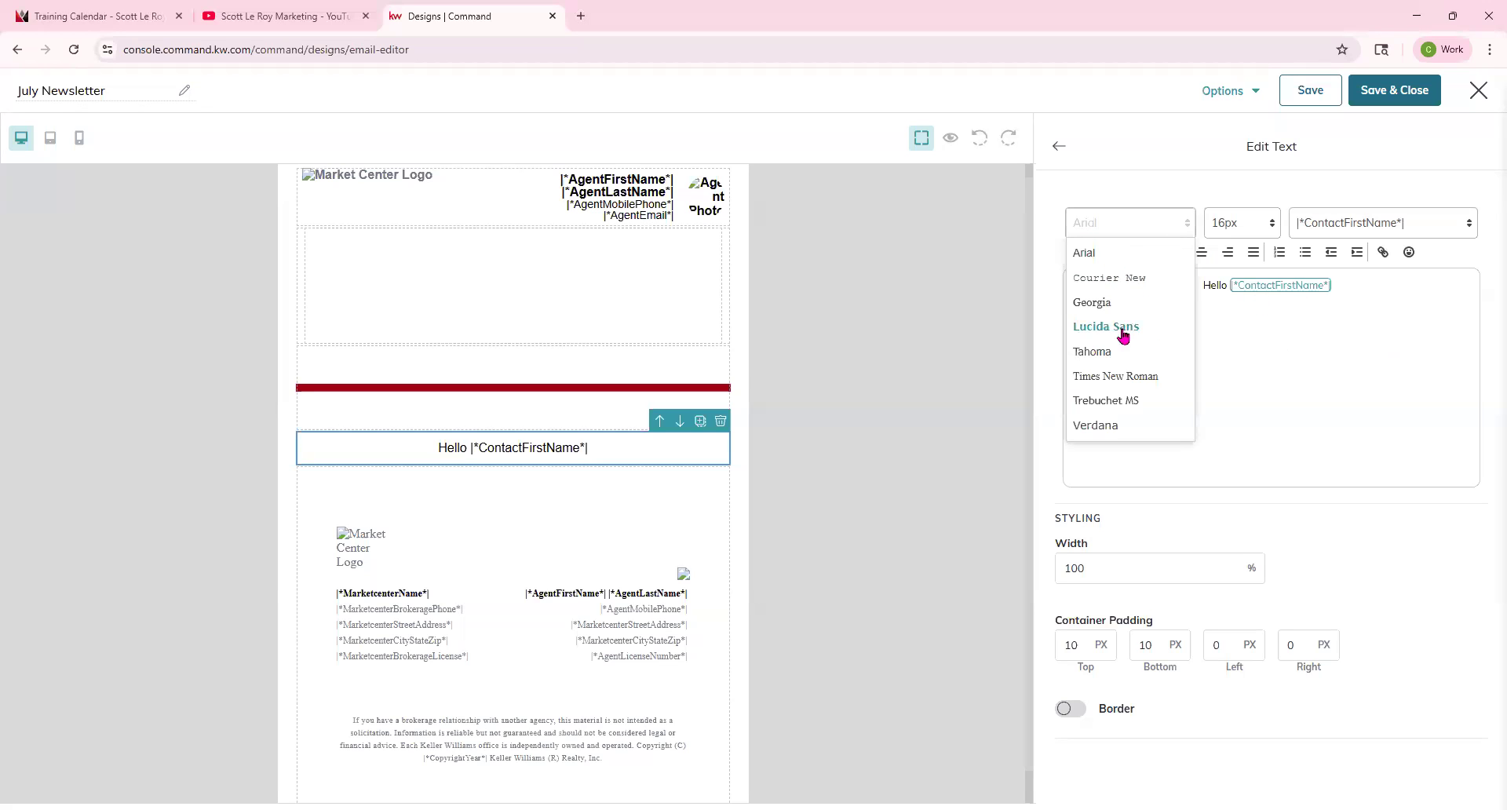
{"action": "left_click", "coordinate": [1123, 327]}
{"action": "left_click", "coordinate": [1138, 233]}
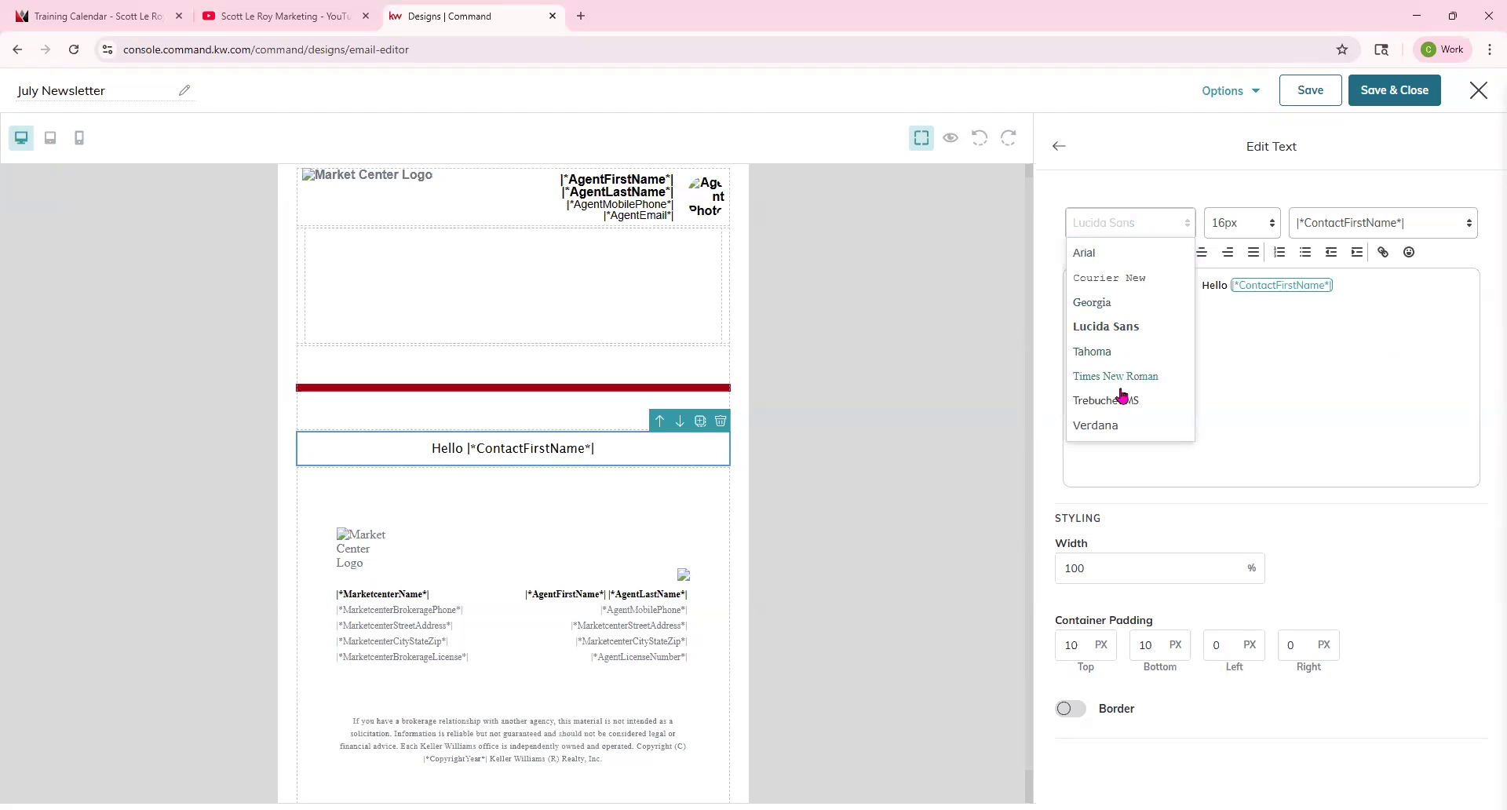
Try Trebuchet MS and then Verdana as the greeting's font.
{"action": "left_click", "coordinate": [1119, 398]}
{"action": "left_click", "coordinate": [1152, 226]}
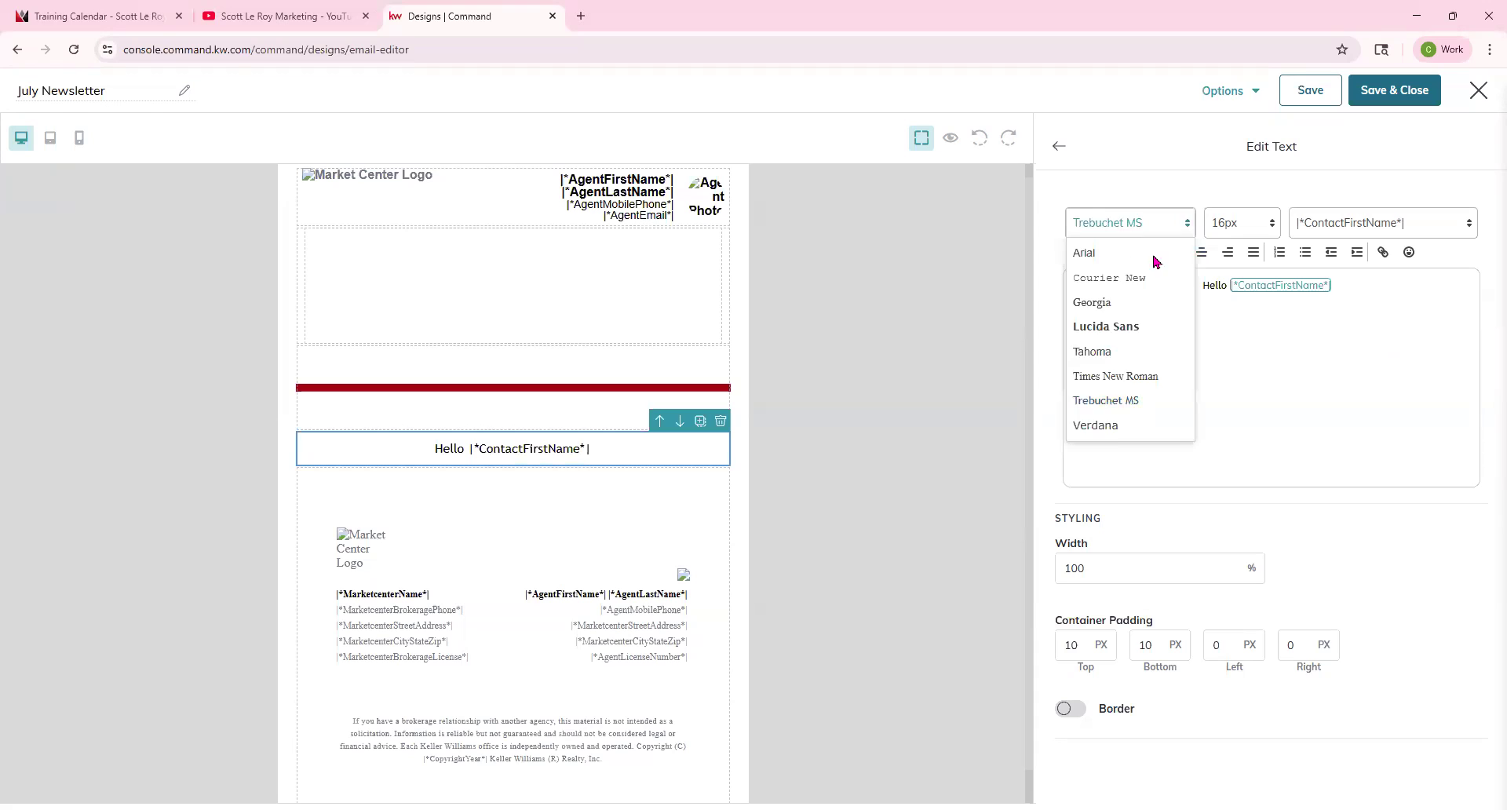
{"action": "left_click", "coordinate": [1113, 420]}
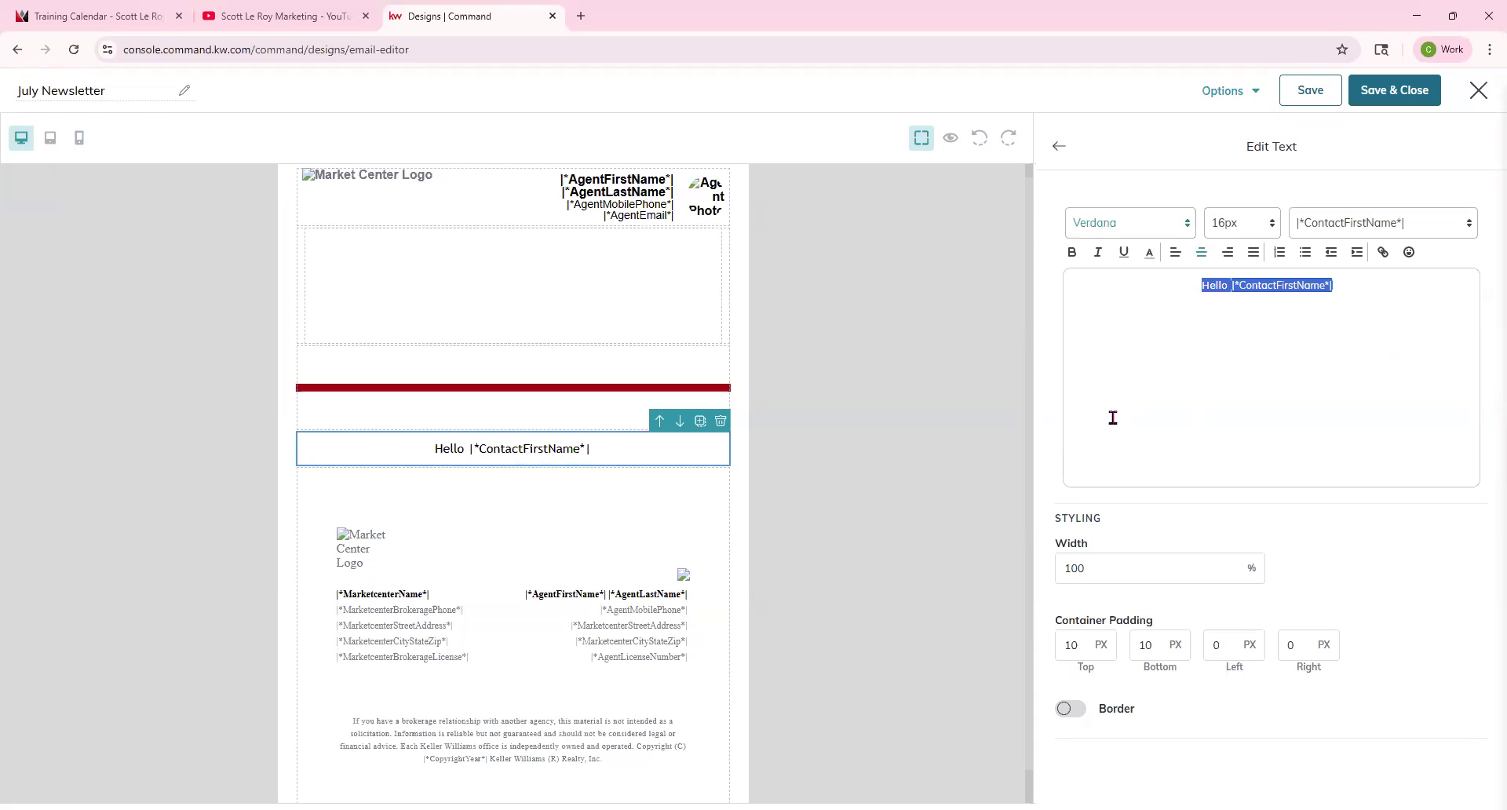
Select the whole greeting, reapply the Lucida Sans font and set its size to 24px.
{"action": "left_click", "coordinate": [1380, 285]}
{"action": "left_click_drag", "start_coordinate": [1383, 284], "coordinate": [1199, 286]}
{"action": "left_click", "coordinate": [1160, 236]}
{"action": "left_click", "coordinate": [1131, 335]}
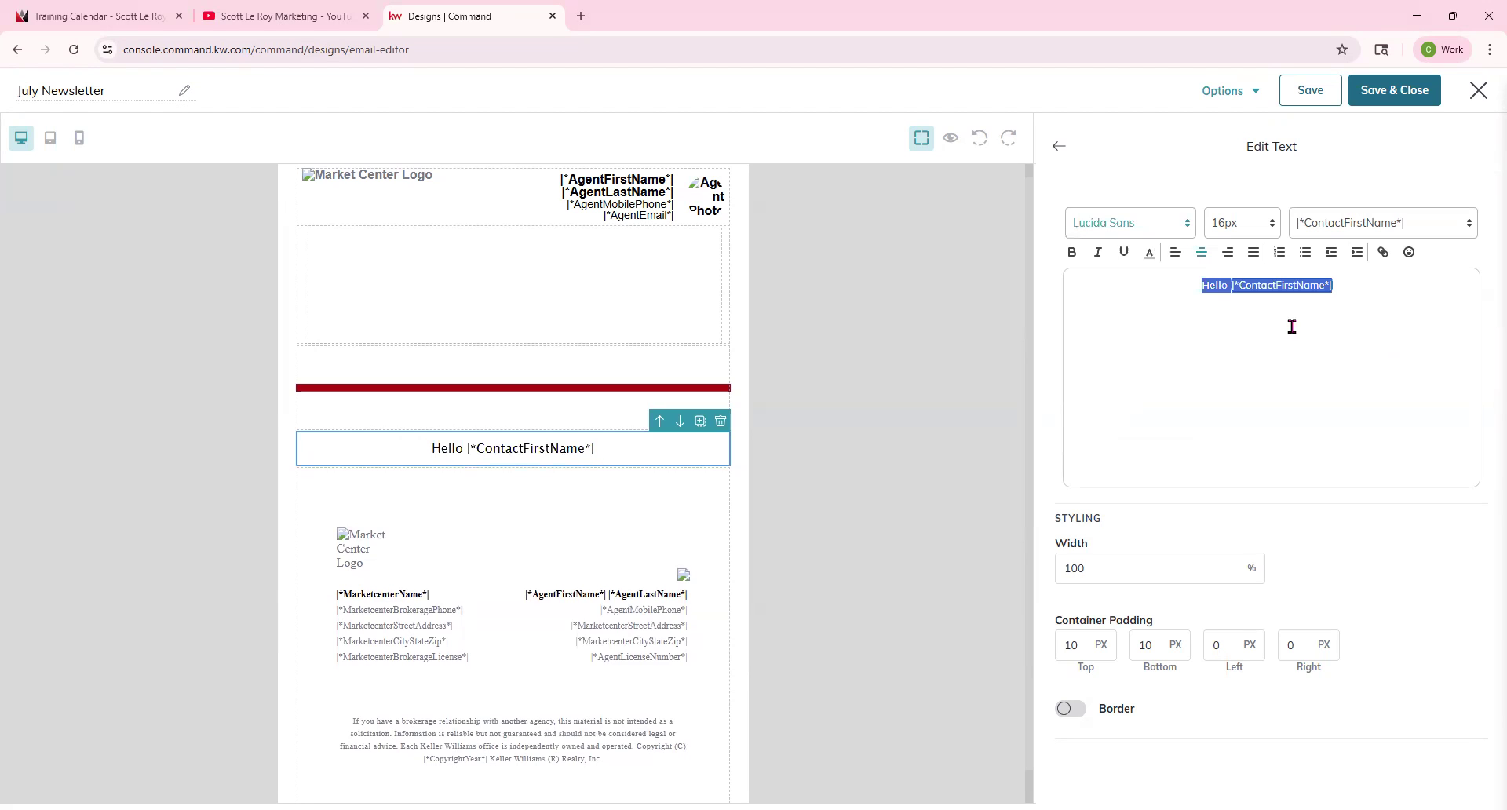
{"action": "left_click", "coordinate": [1255, 223]}
{"action": "left_click", "coordinate": [1226, 424]}
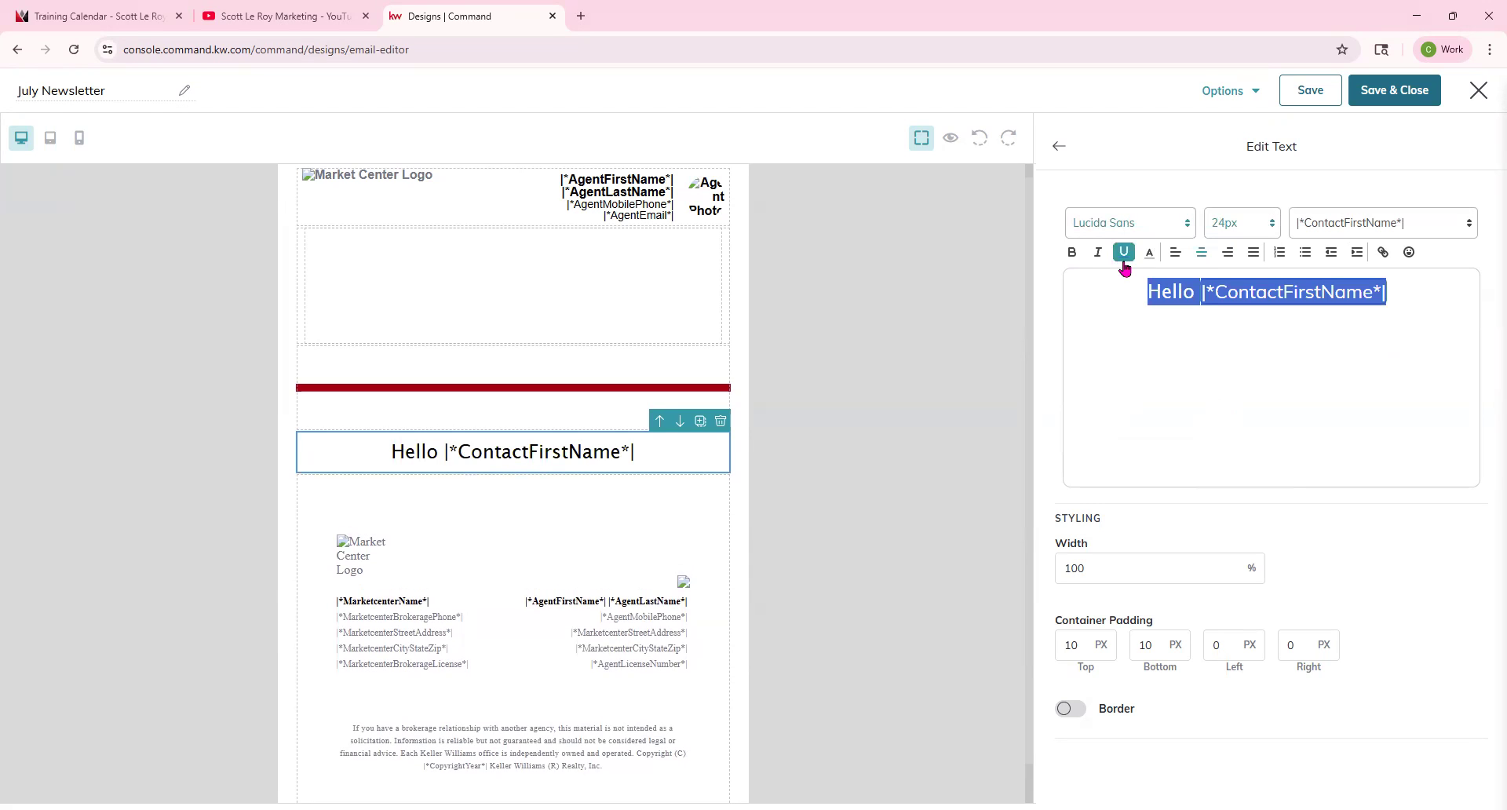
Change the greeting text's color to blue from the color palette.
{"action": "left_click", "coordinate": [1151, 257]}
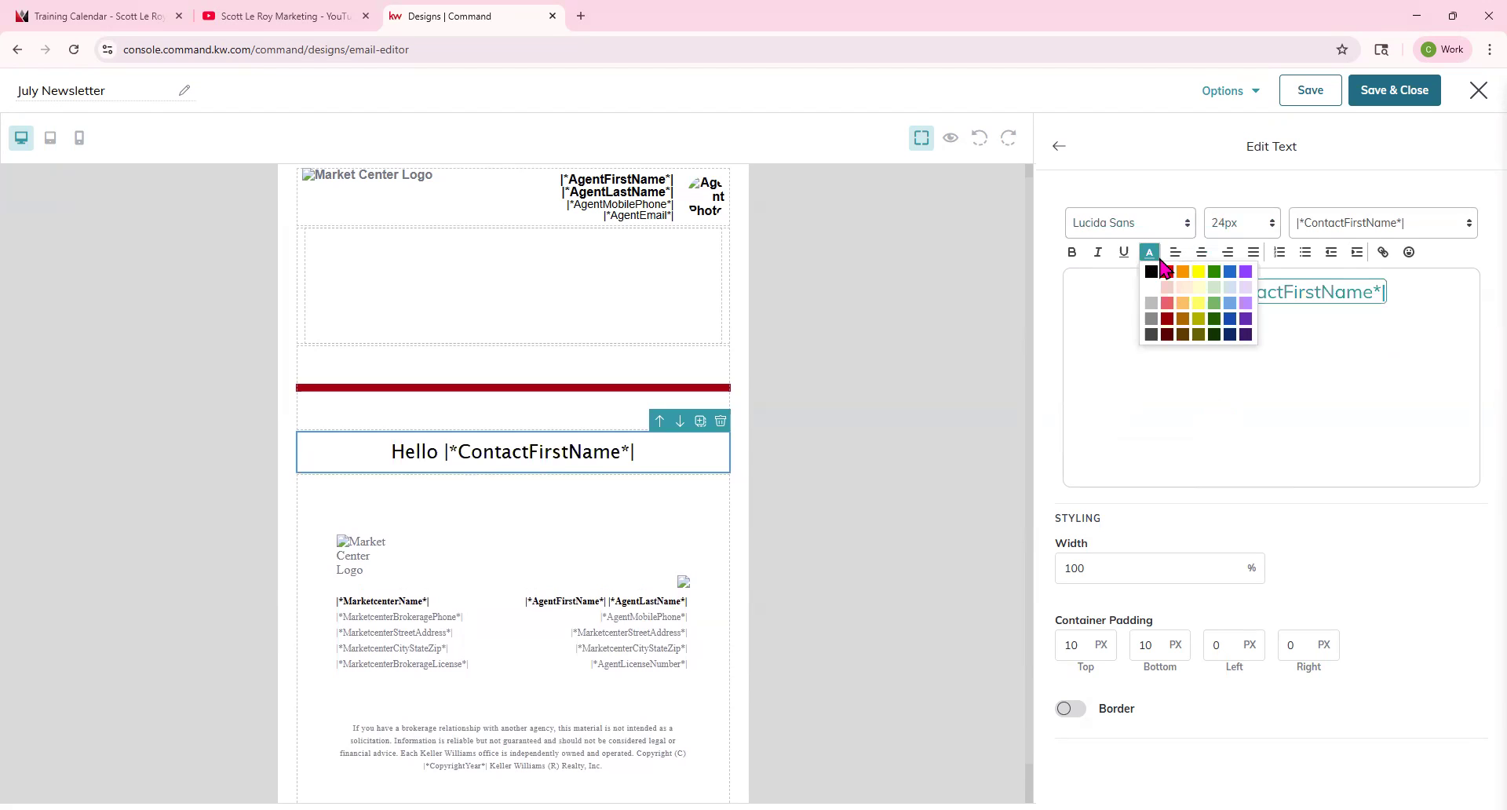
{"action": "left_click", "coordinate": [1167, 273]}
{"action": "left_click", "coordinate": [1149, 252]}
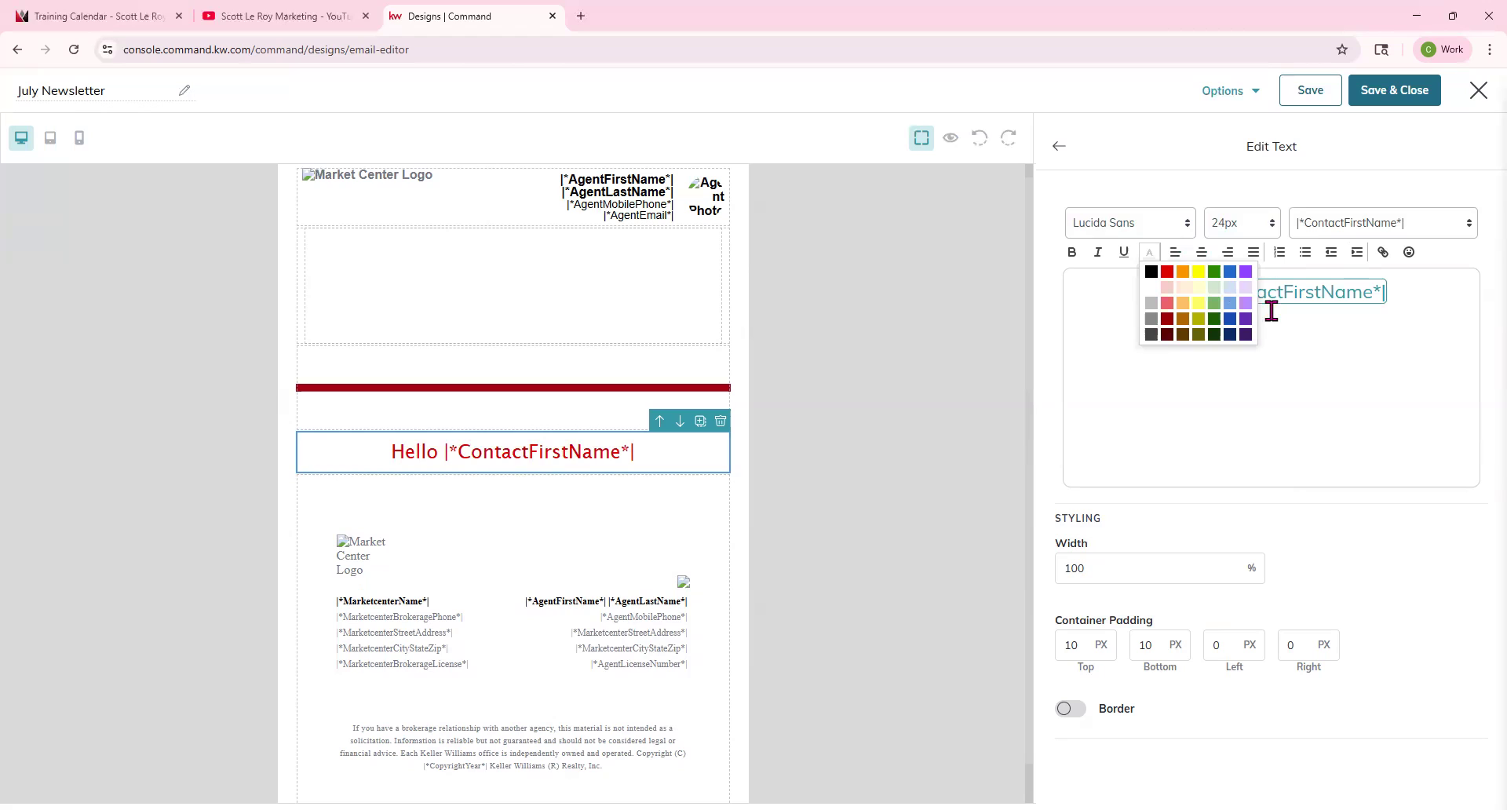
{"action": "left_click", "coordinate": [1230, 271]}
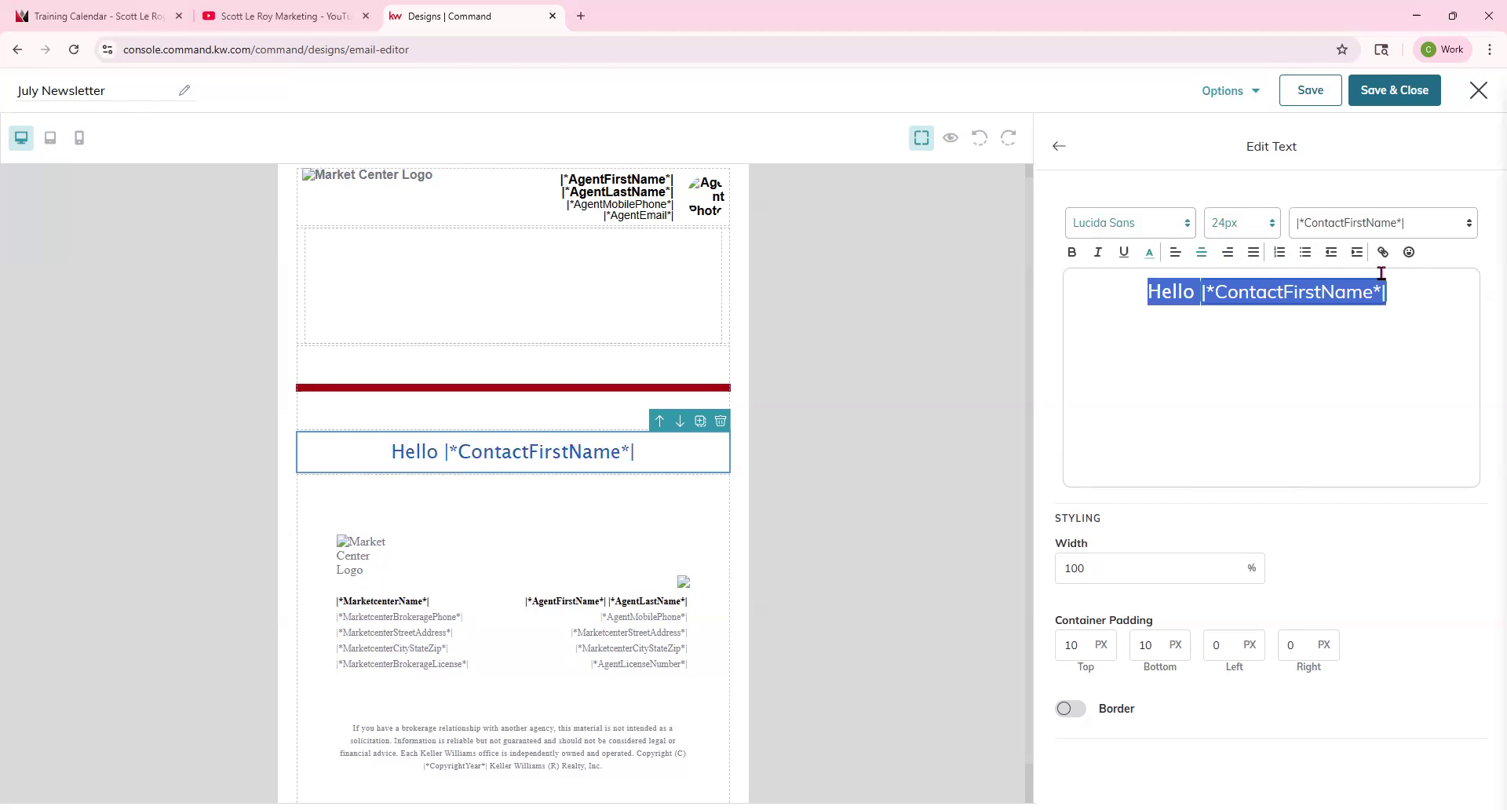
Insert a smiley emoji at the end of the greeting after the merge tag.
{"action": "left_click", "coordinate": [1408, 291]}
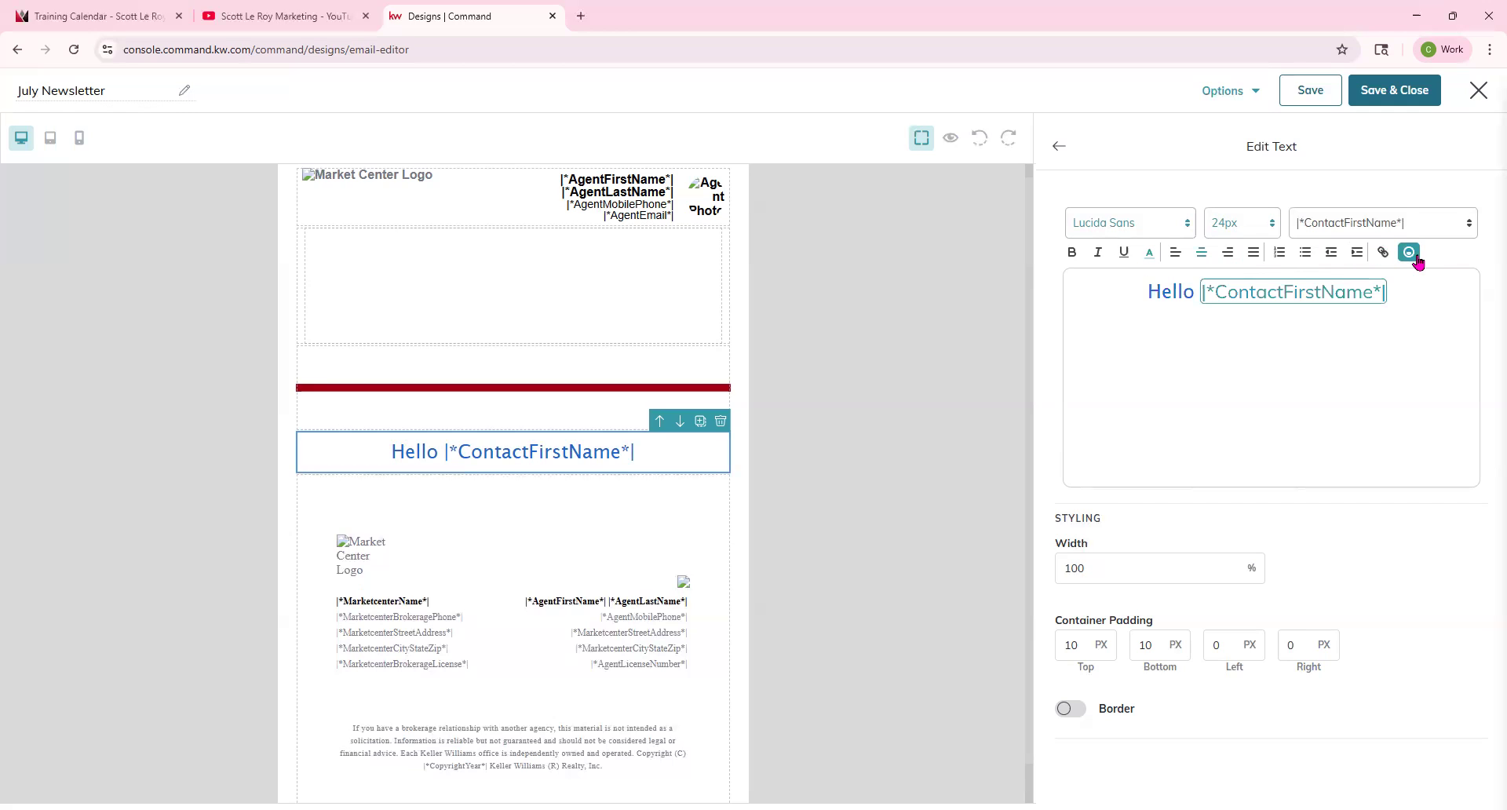
{"action": "left_click", "coordinate": [1409, 253]}
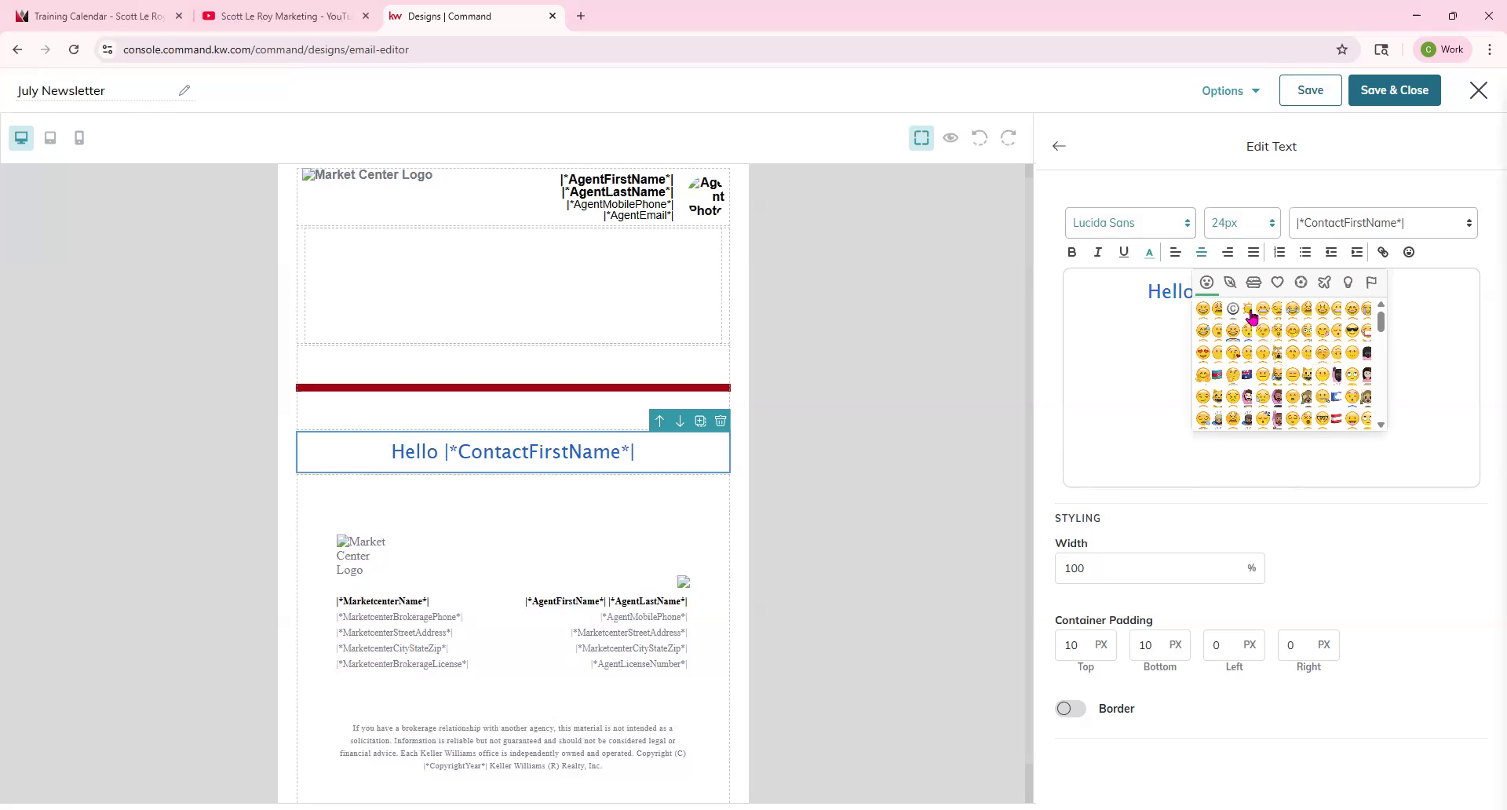
{"action": "left_click", "coordinate": [1252, 314]}
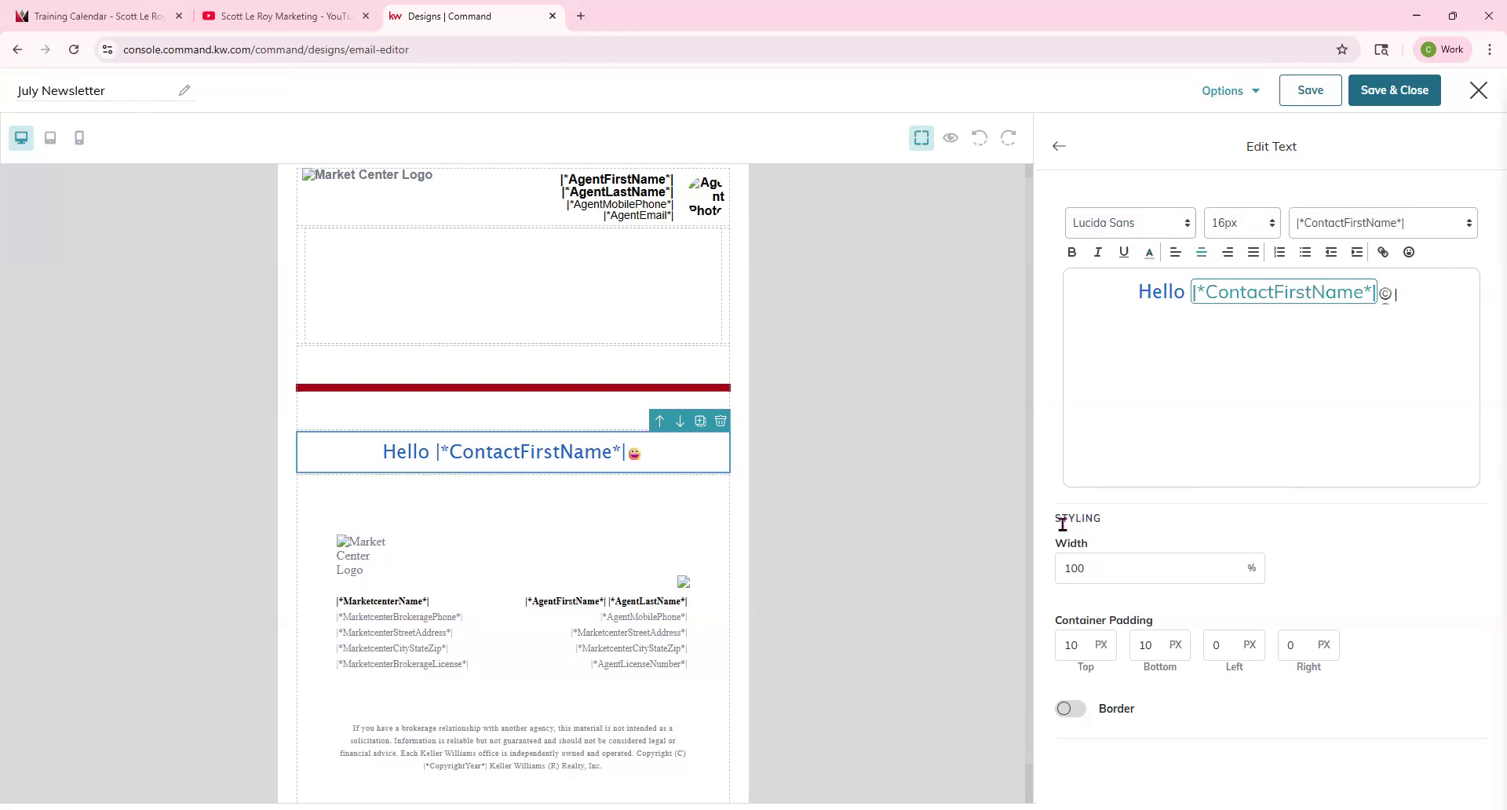
Enable a border on the greeting block and set its border width to 20 px.
{"action": "left_click_drag", "start_coordinate": [1057, 521], "coordinate": [1100, 572]}
{"action": "left_click", "coordinate": [1103, 573]}
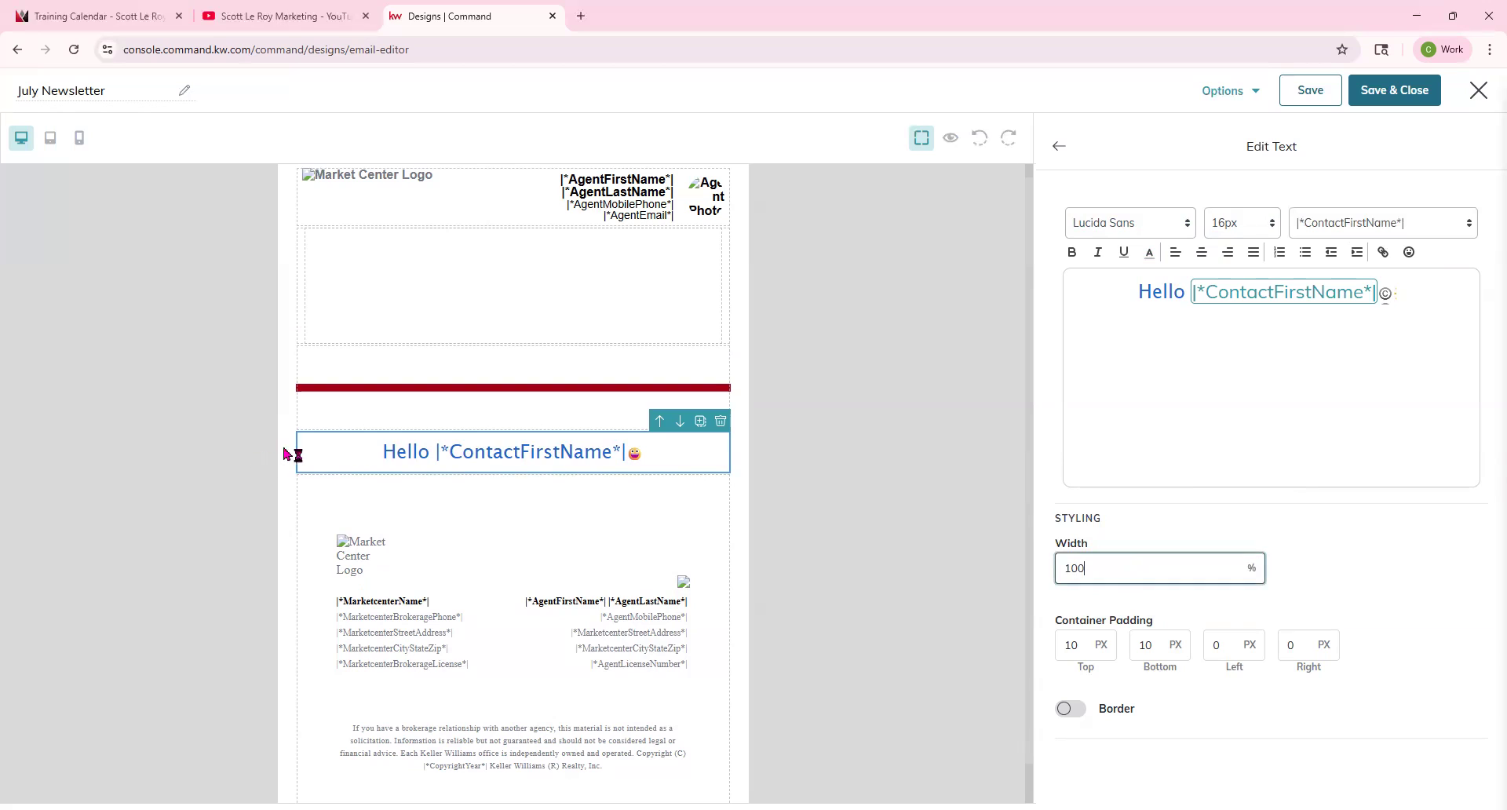
{"action": "left_click", "coordinate": [1068, 710]}
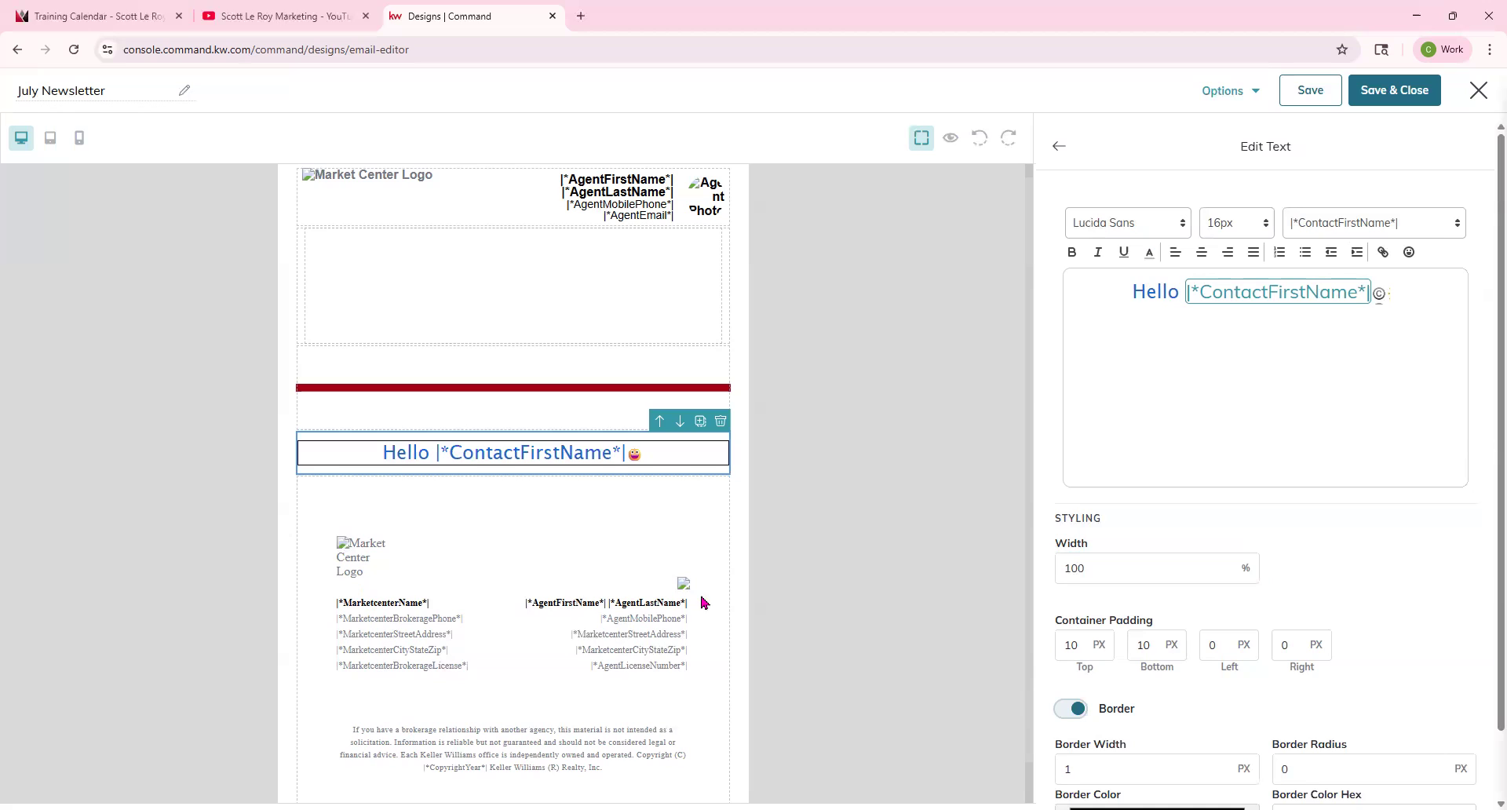
{"action": "scroll", "coordinate": [1185, 643], "scroll_direction": "down", "scroll_amount": 1}
{"action": "double_click", "coordinate": [1134, 693]}
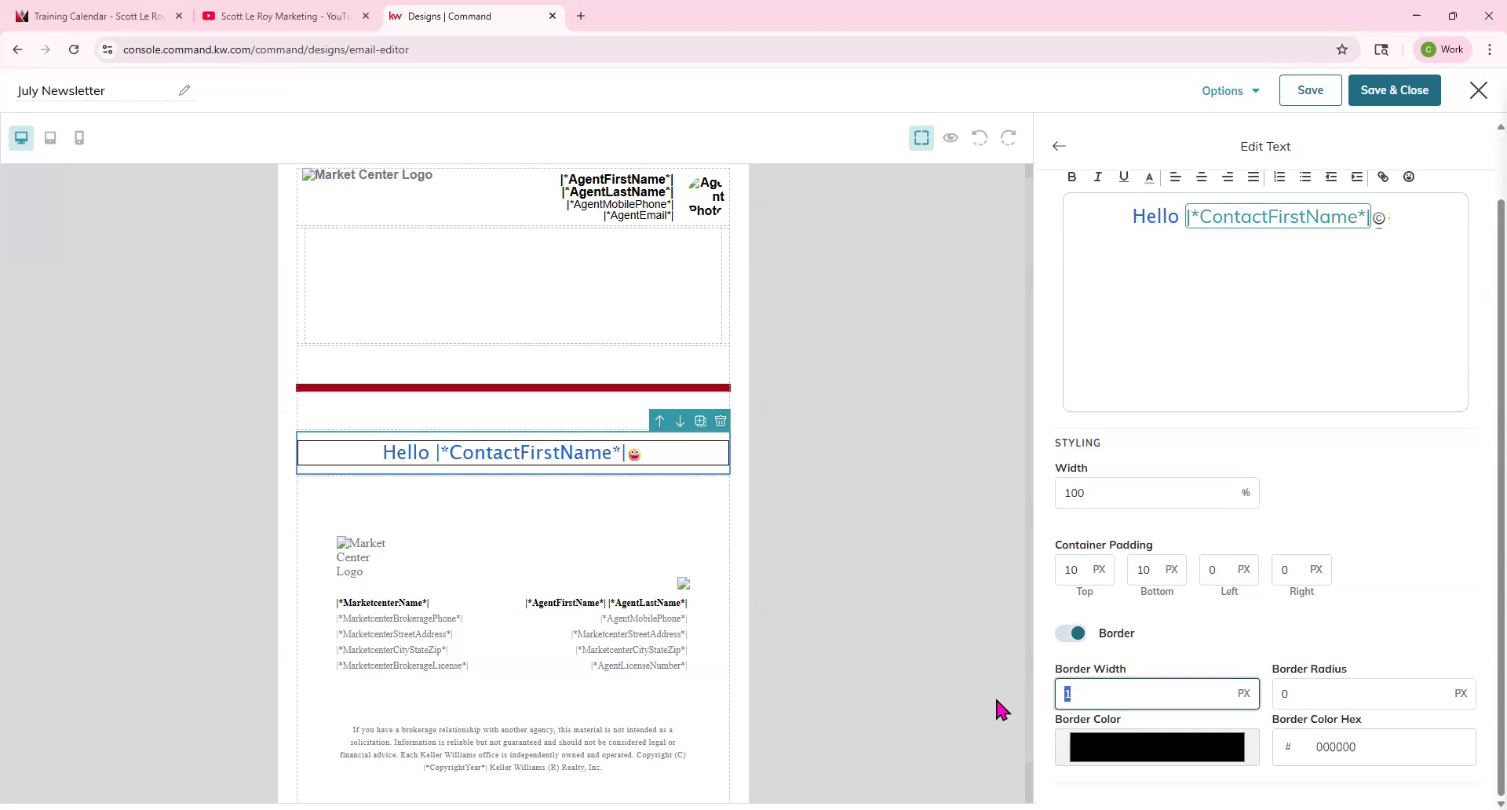
{"action": "type", "text": "20"}
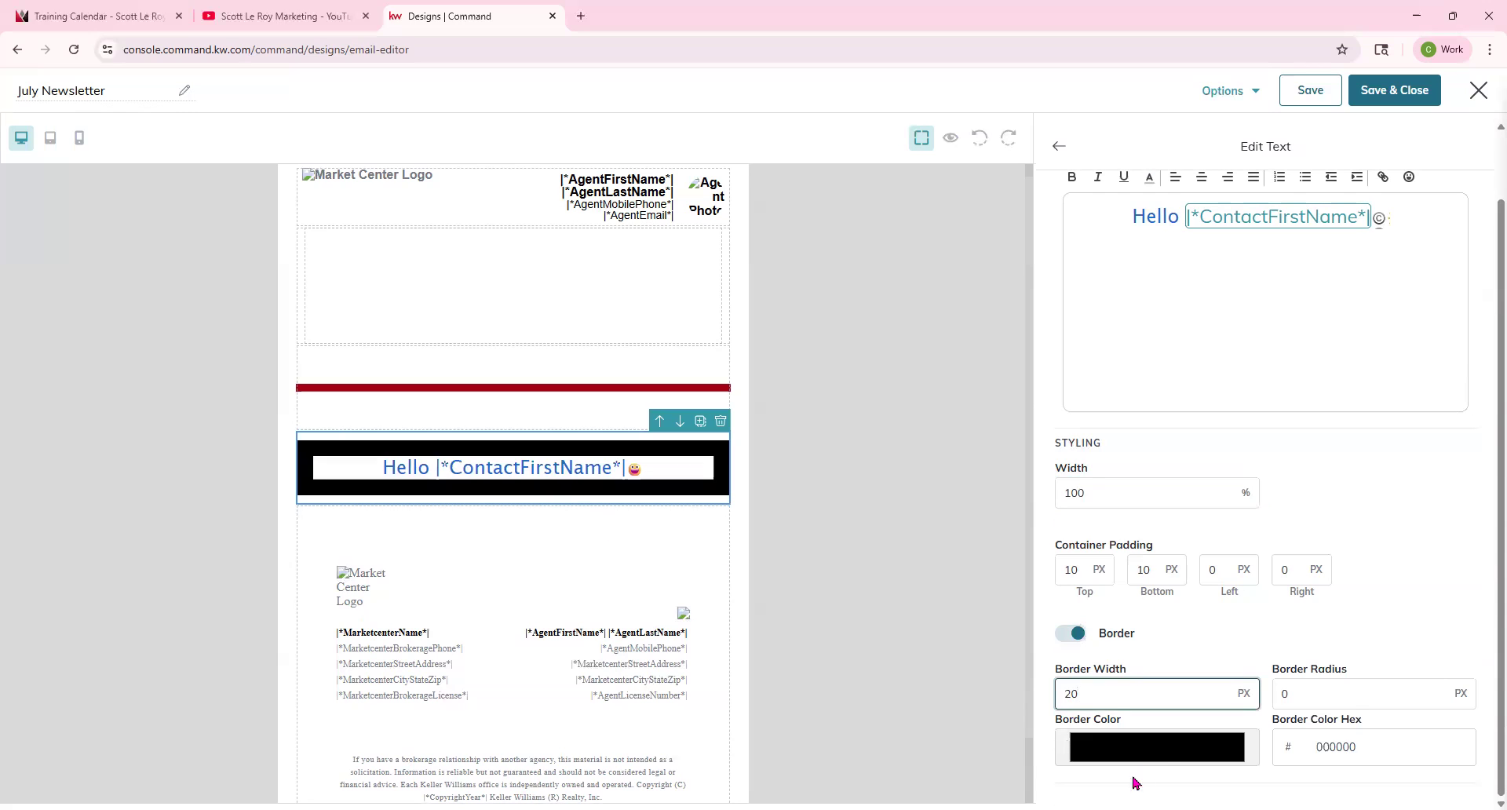
Set the greeting block's border color to a61c1c with the color picker.
{"action": "left_click", "coordinate": [1158, 758]}
{"action": "left_click", "coordinate": [1205, 571]}
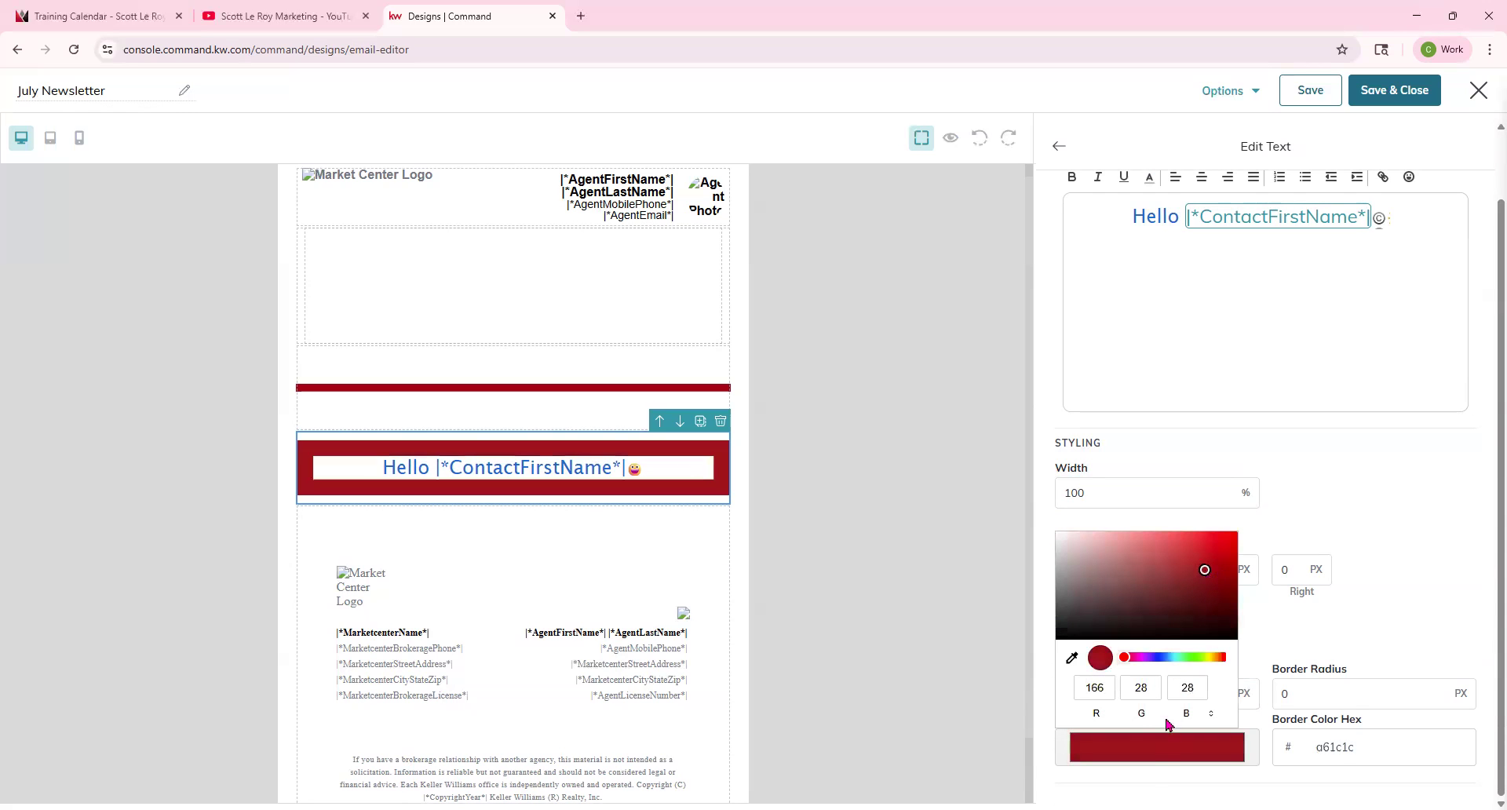
{"action": "left_click", "coordinate": [1323, 667]}
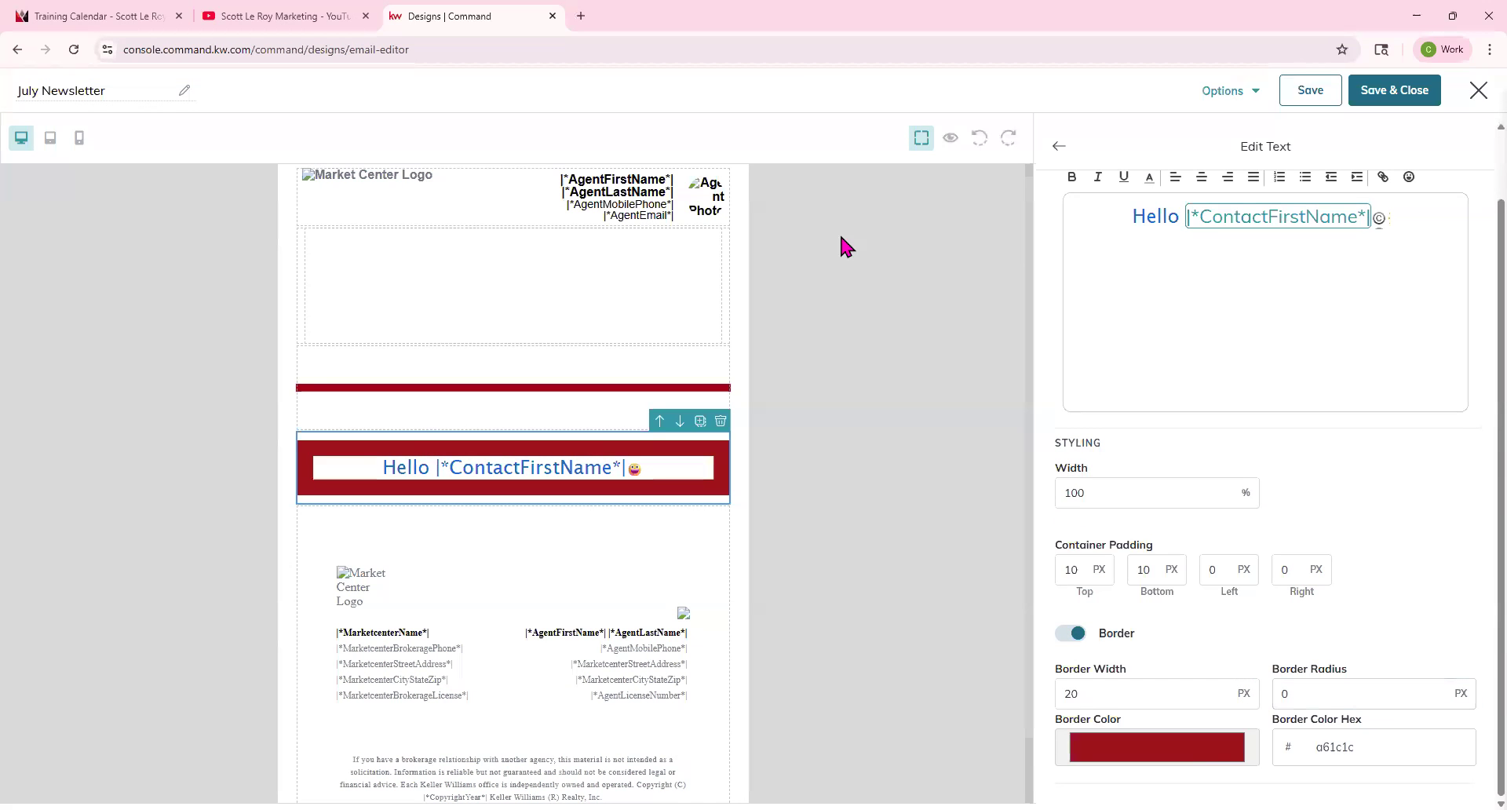
Try border radius values of 75 and 100 px, then clear the radius and switch the border off.
{"action": "double_click", "coordinate": [1379, 704]}
{"action": "type", "text": "75"}
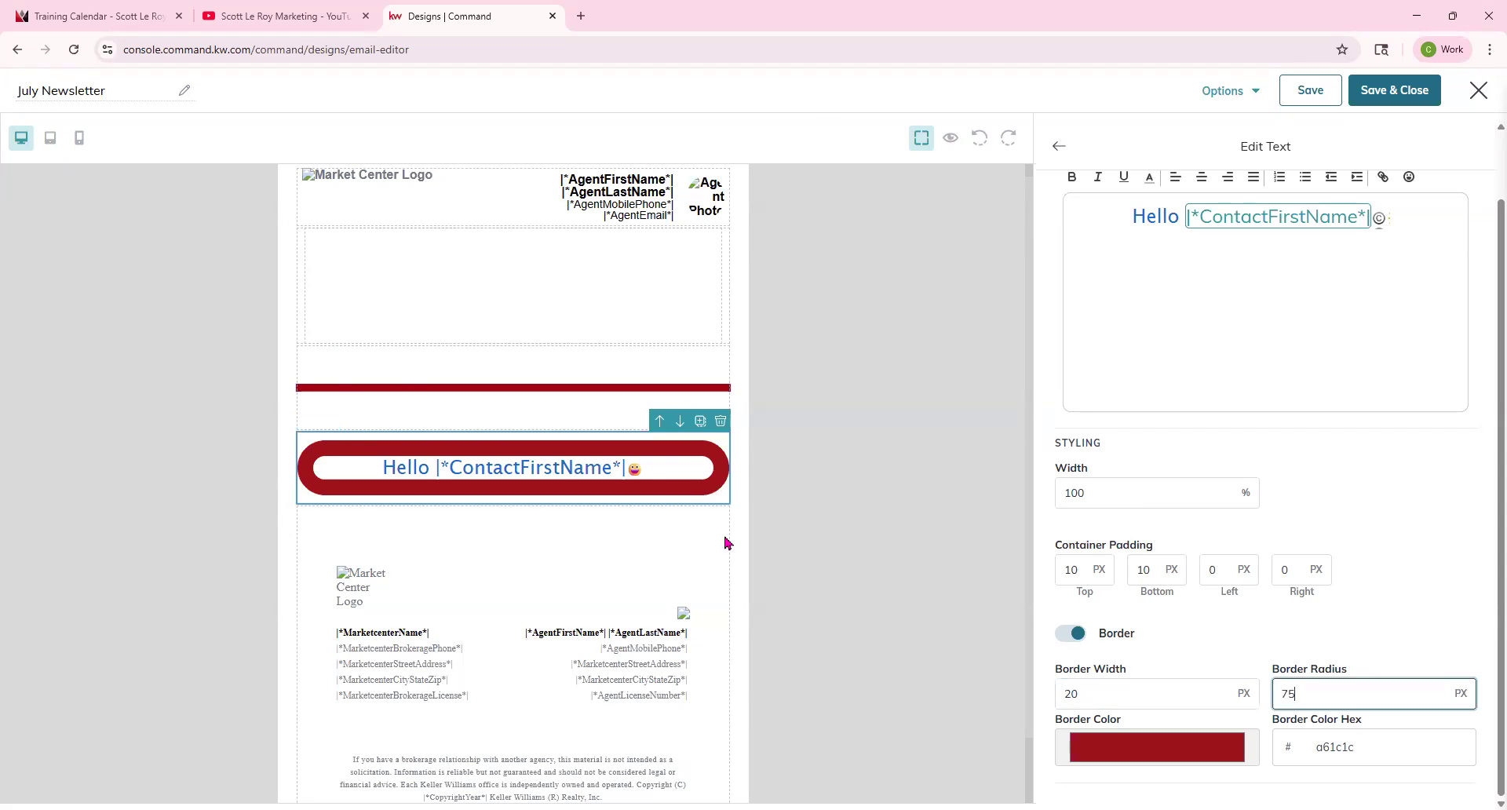
{"action": "double_click", "coordinate": [1312, 694]}
{"action": "type", "text": "100"}
{"action": "key", "text": "BackSpace"}
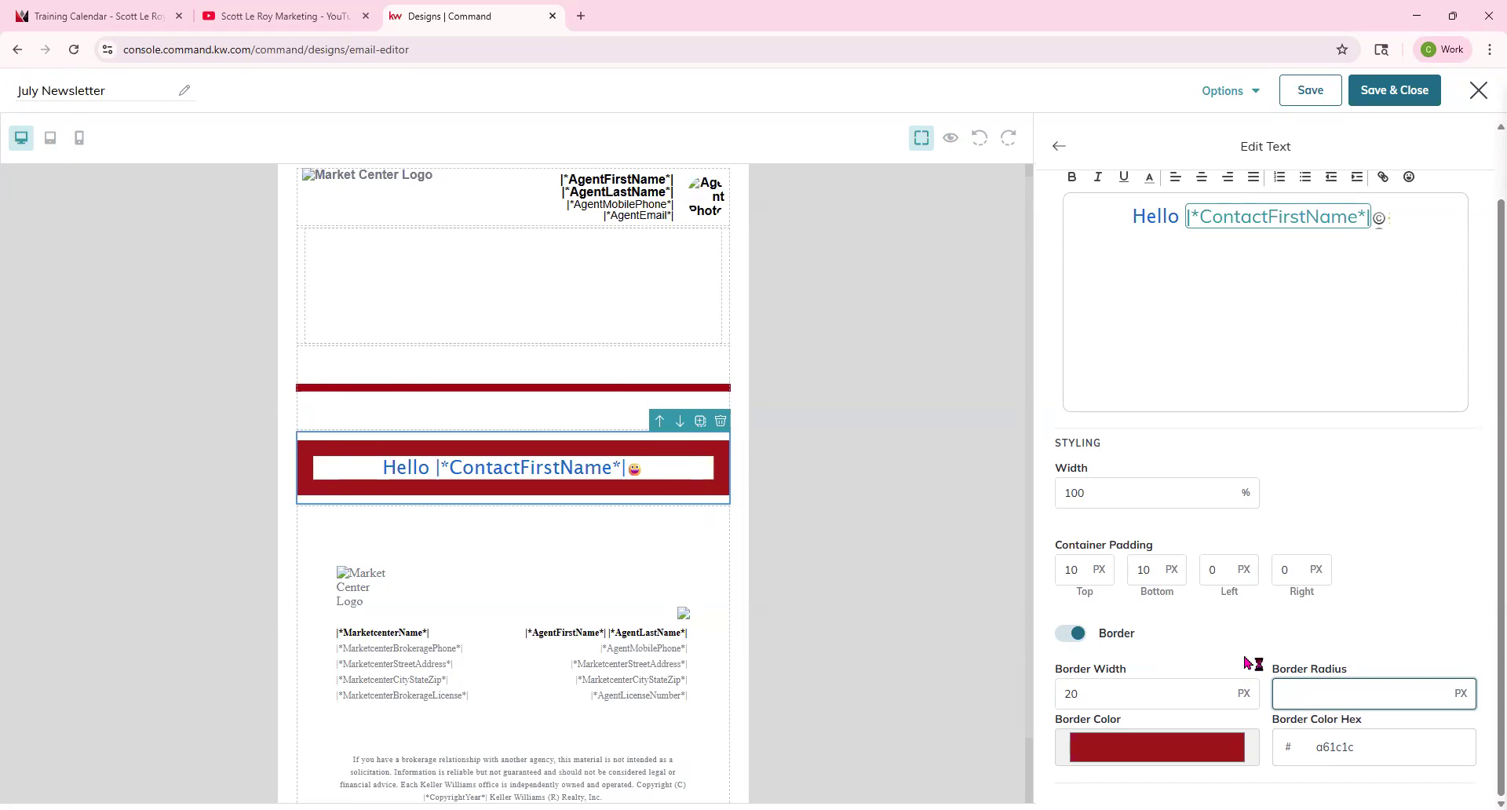
{"action": "left_click", "coordinate": [1076, 634]}
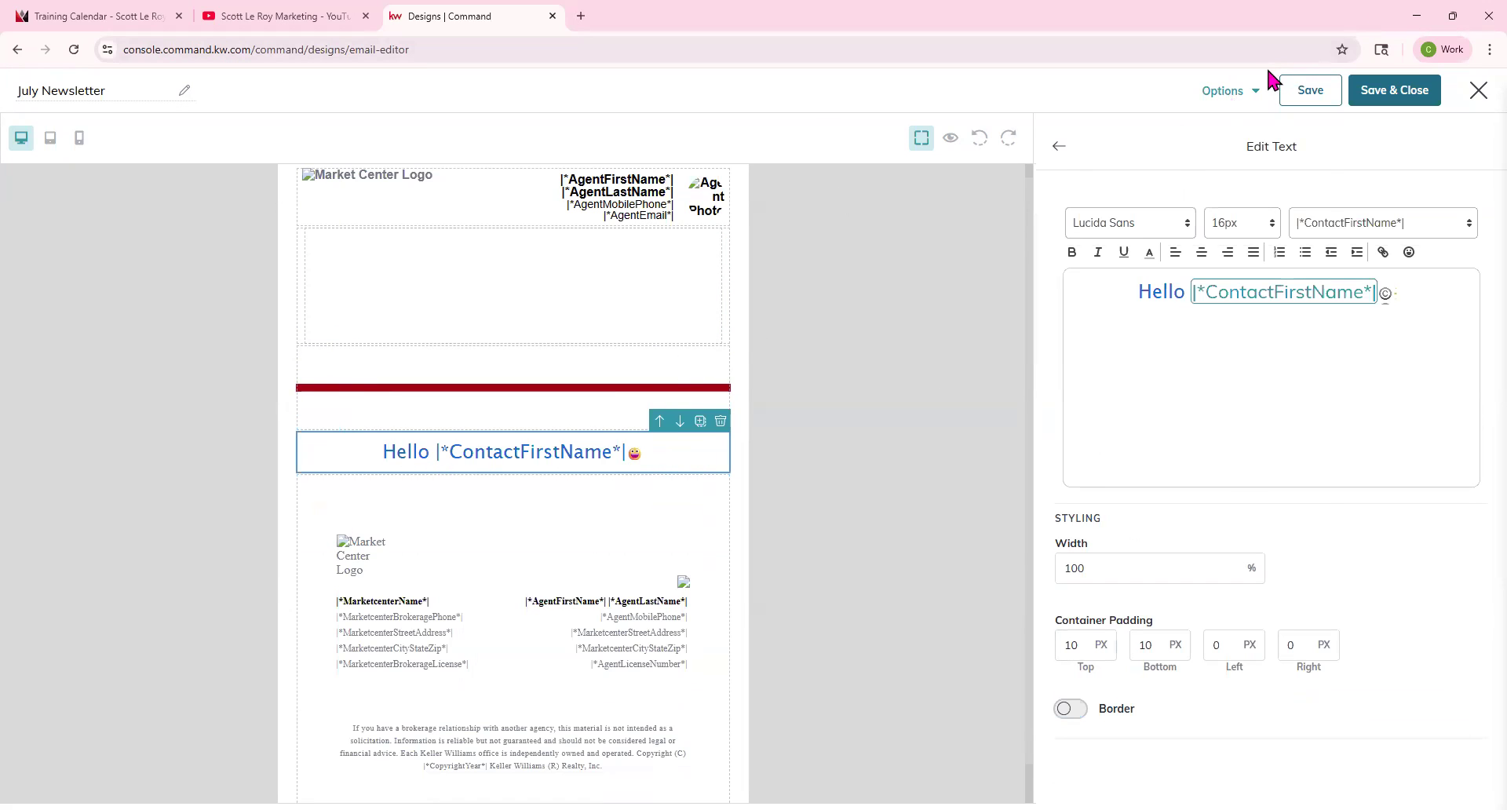
Open the Send test email dialog, select the recipient e-mail address, and close the dialog without sending.
{"action": "left_click", "coordinate": [1229, 90]}
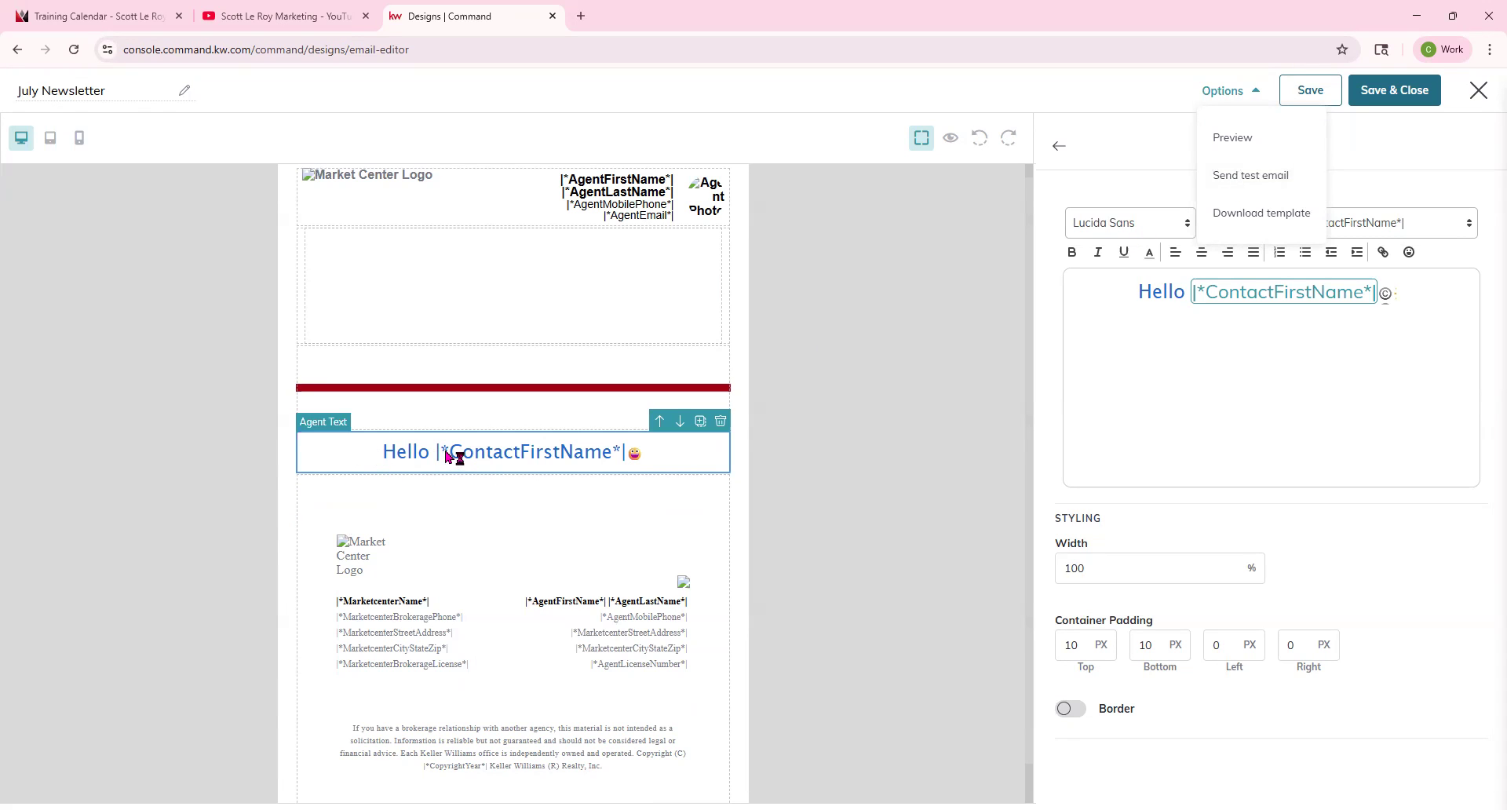
{"action": "left_click", "coordinate": [1261, 185]}
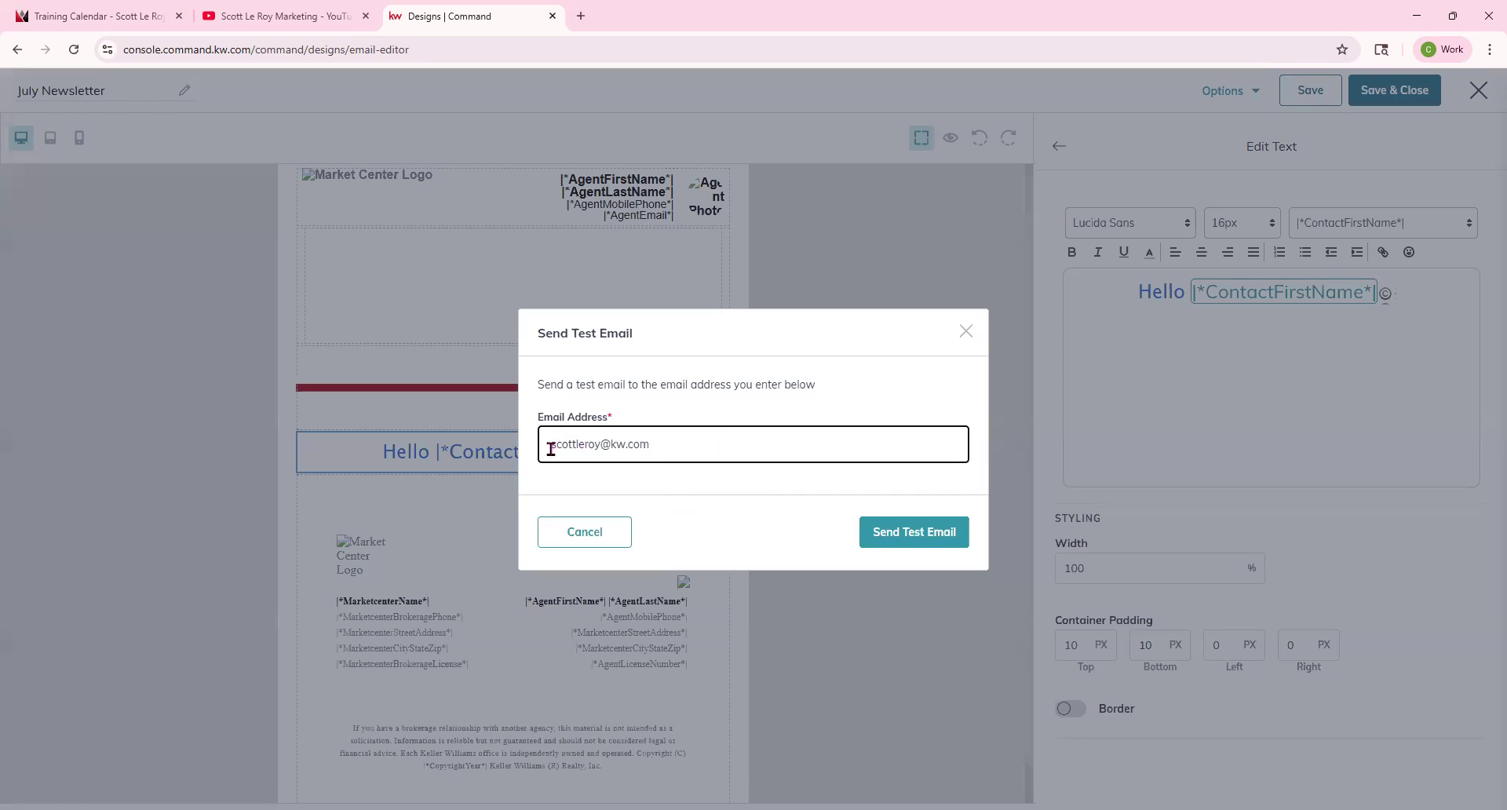
{"action": "triple_click", "coordinate": [659, 441]}
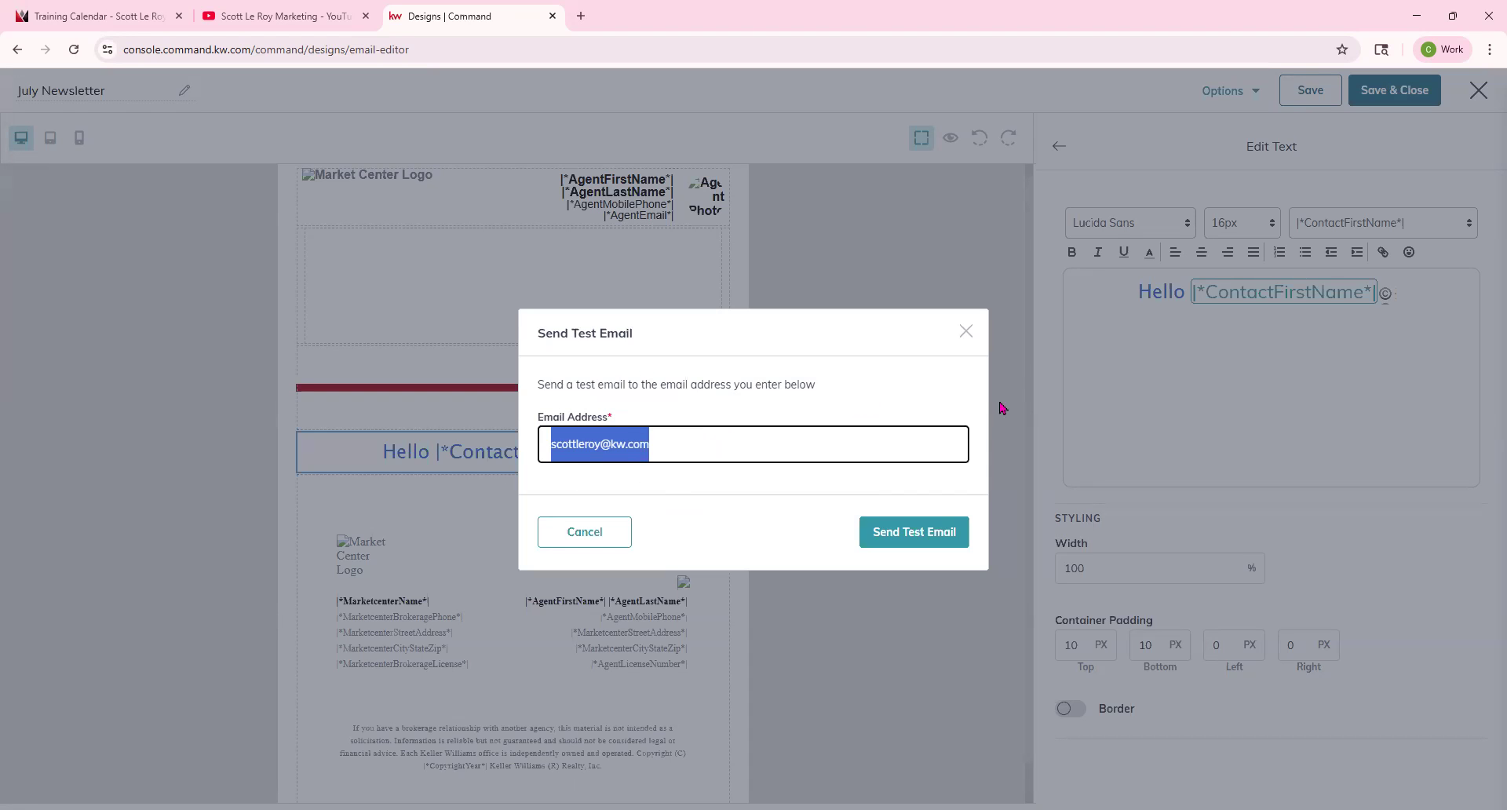
{"action": "left_click", "coordinate": [967, 333]}
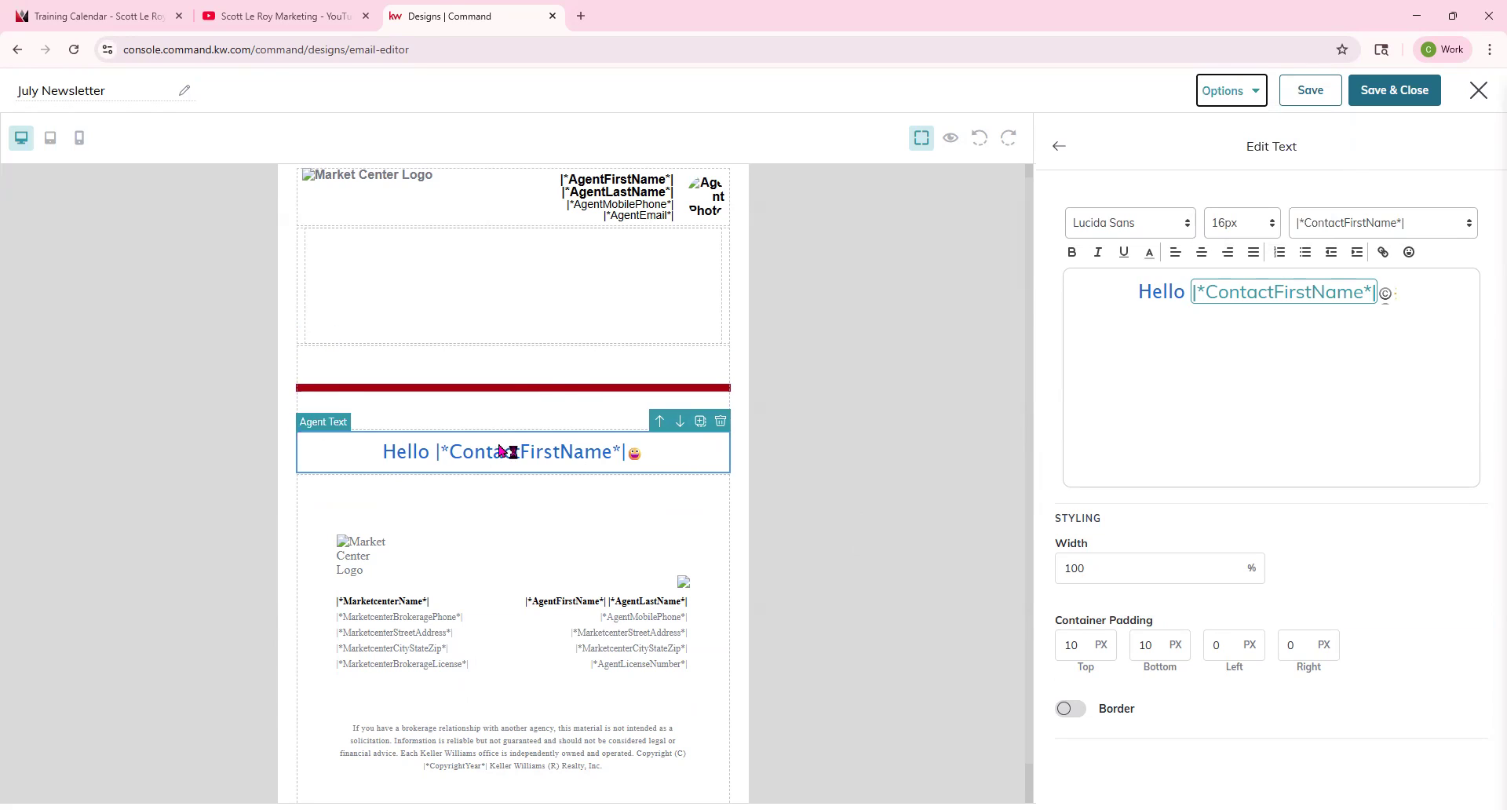
Preview the newsletter with several different contacts selected to check the personalized greeting, then exit preview.
{"action": "left_click", "coordinate": [951, 139]}
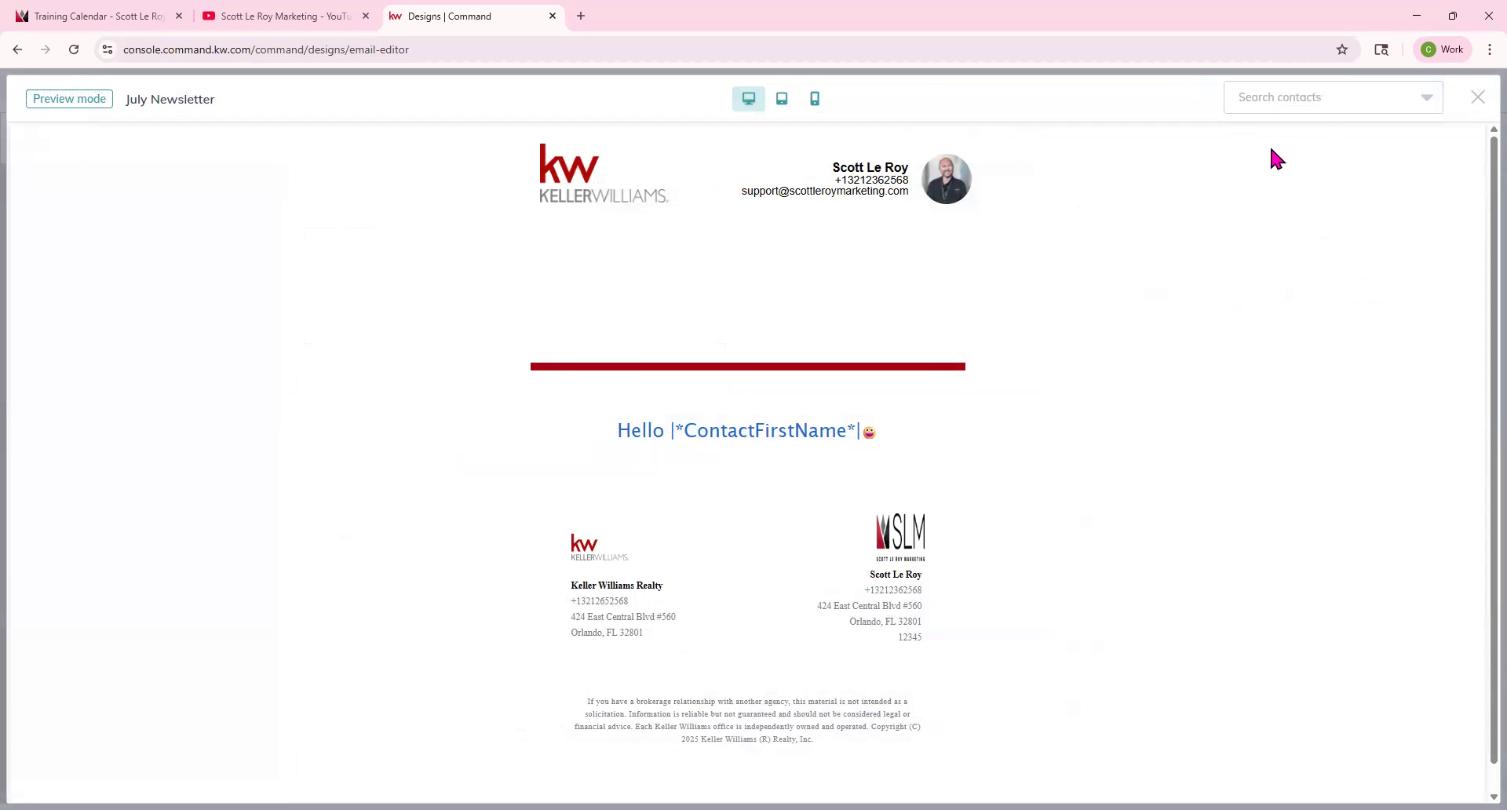
{"action": "left_click", "coordinate": [1296, 99]}
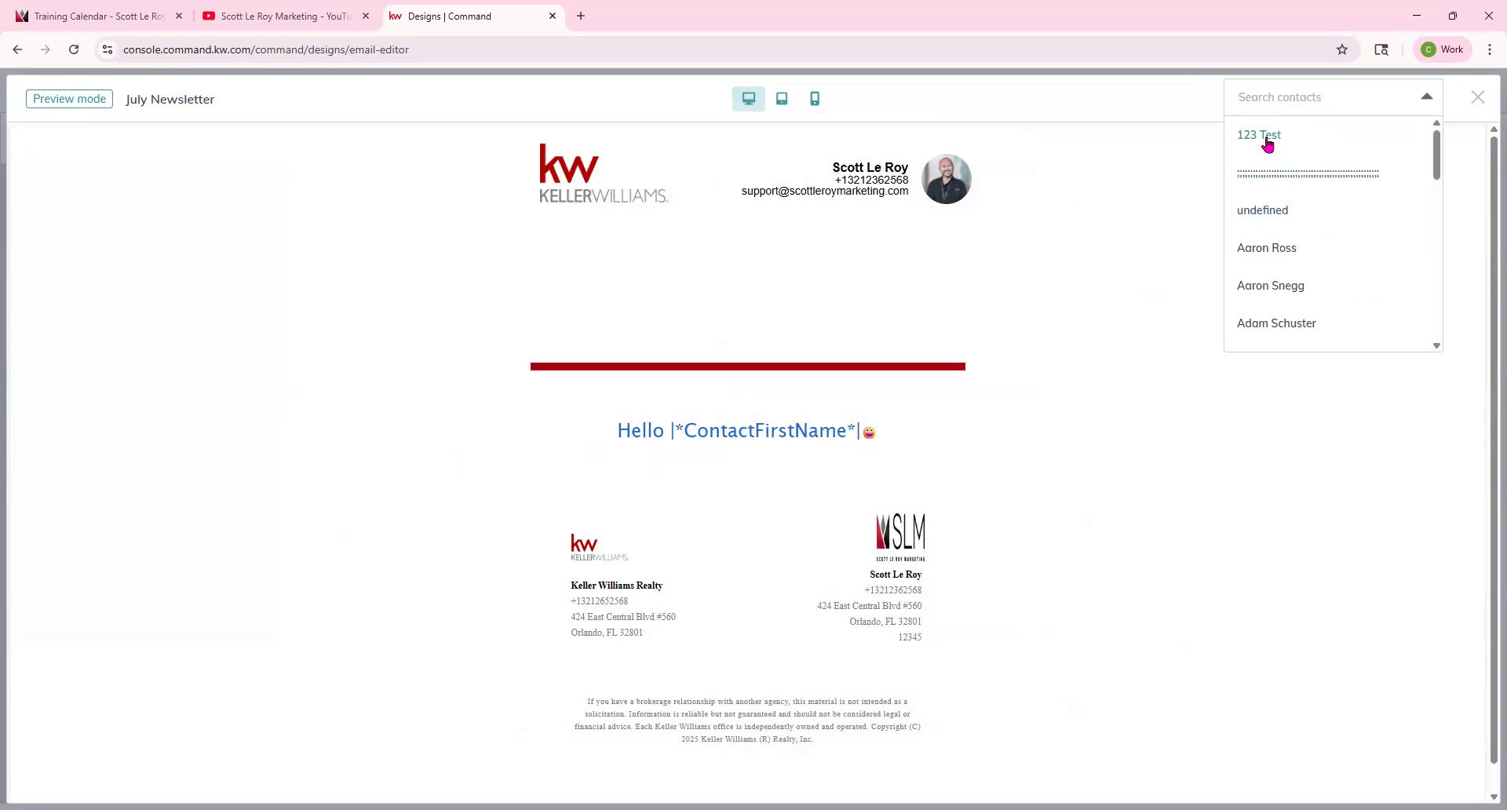
{"action": "left_click", "coordinate": [1267, 141]}
{"action": "left_click", "coordinate": [1307, 106]}
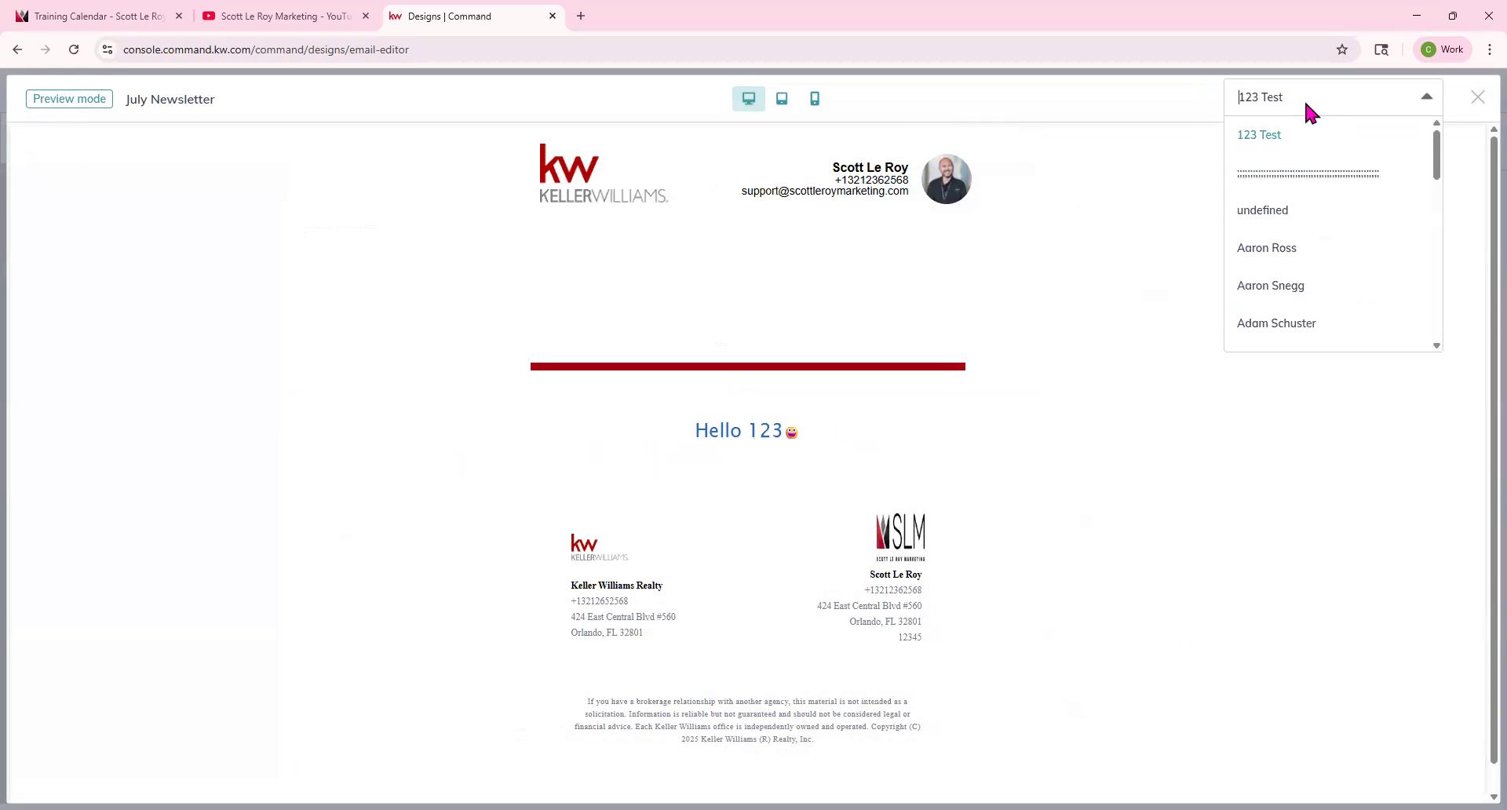
{"action": "left_click", "coordinate": [1288, 252]}
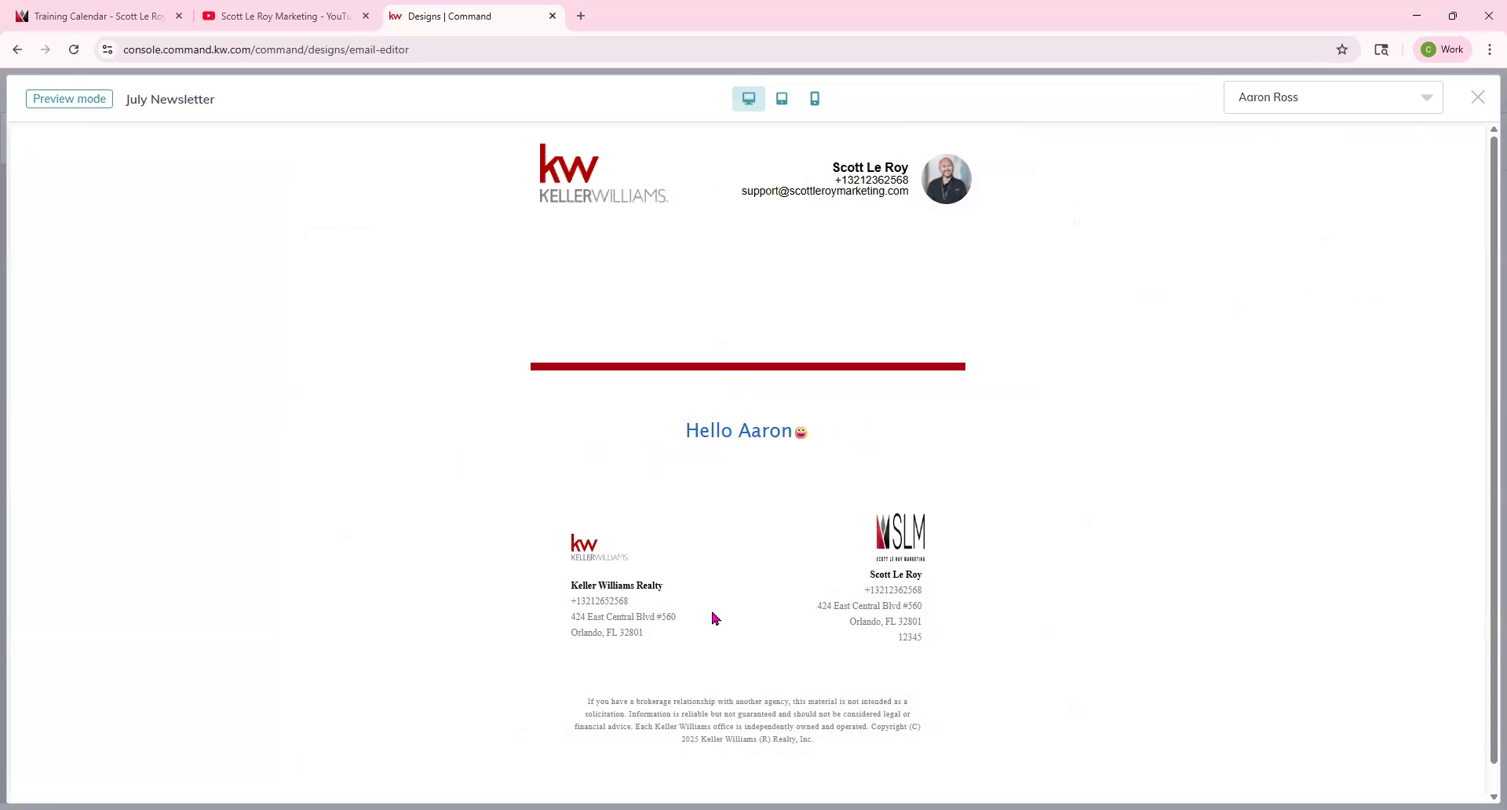
{"action": "left_click", "coordinate": [1291, 93]}
{"action": "left_click", "coordinate": [1273, 320]}
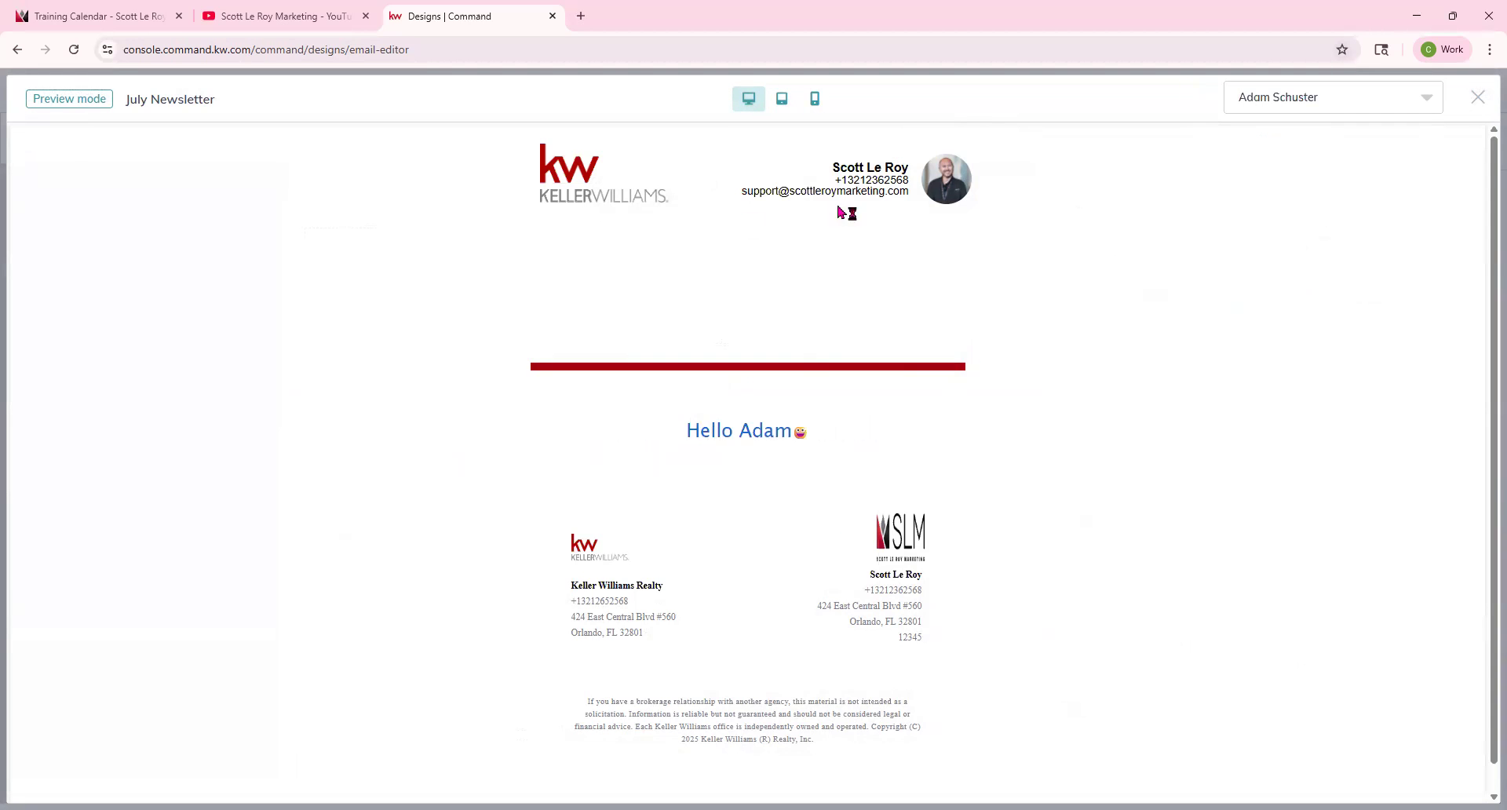
{"action": "left_click", "coordinate": [1478, 97]}
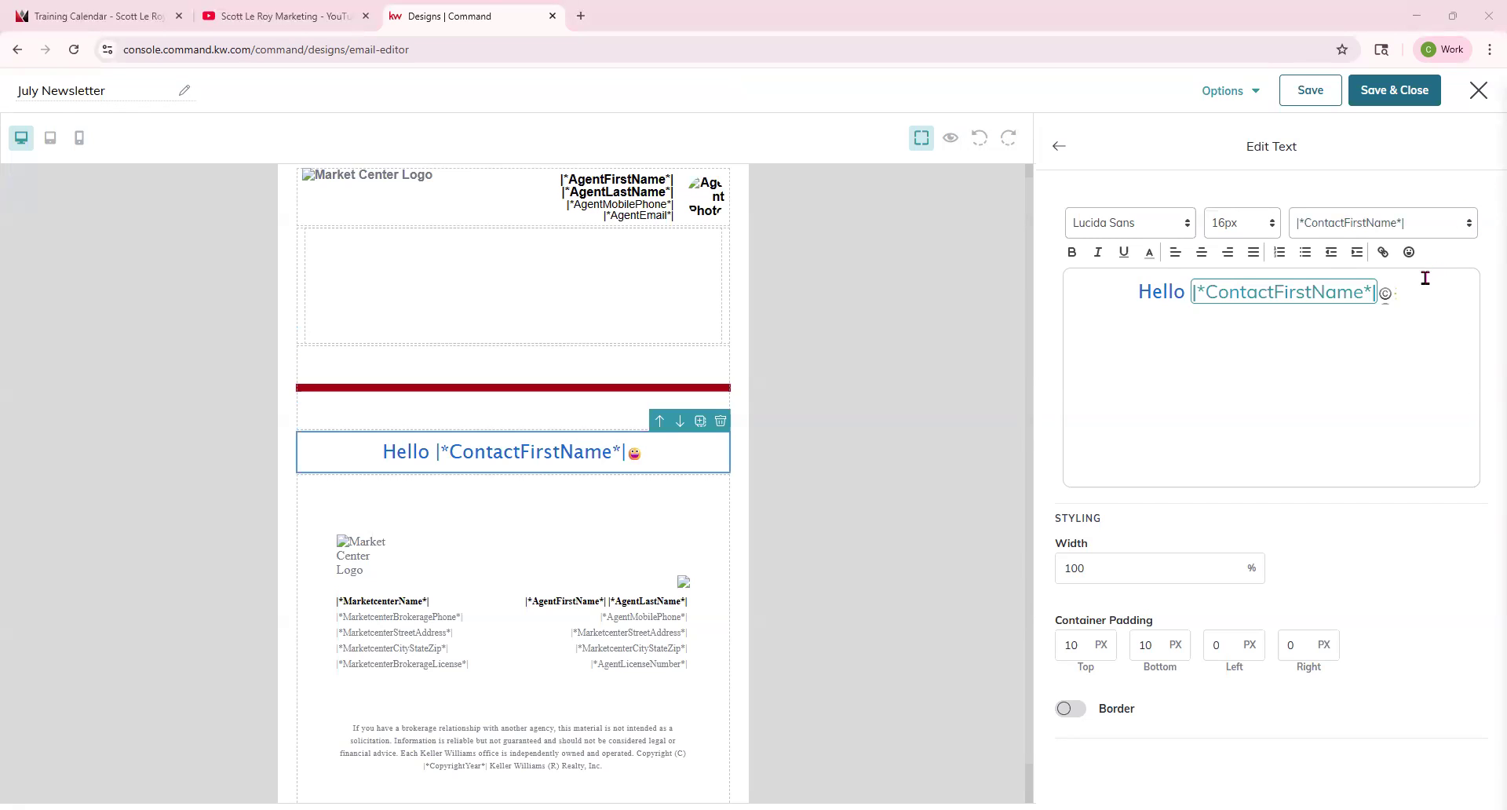
{"action": "left_click", "coordinate": [1147, 227]}
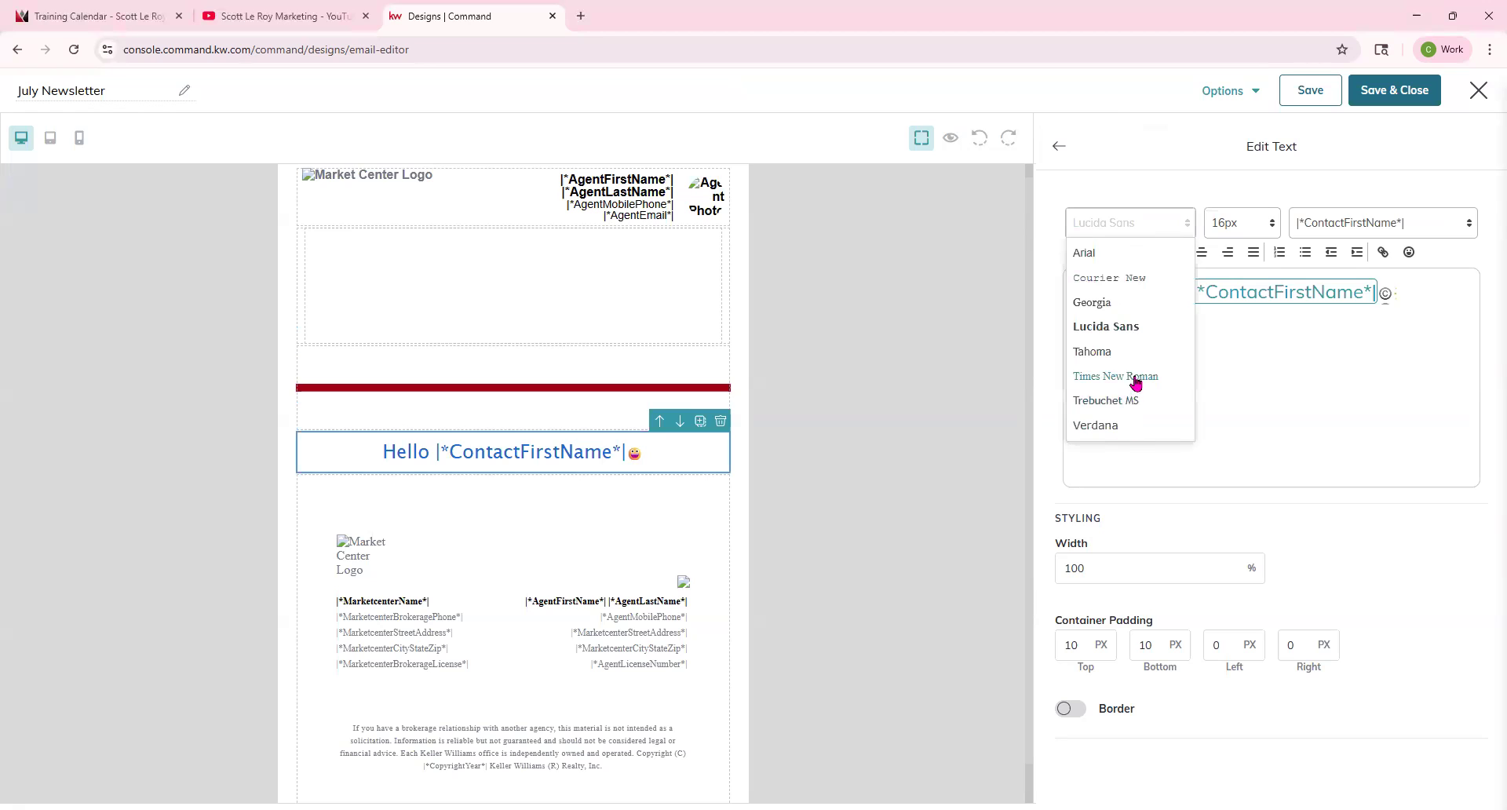
{"action": "left_click", "coordinate": [1103, 189]}
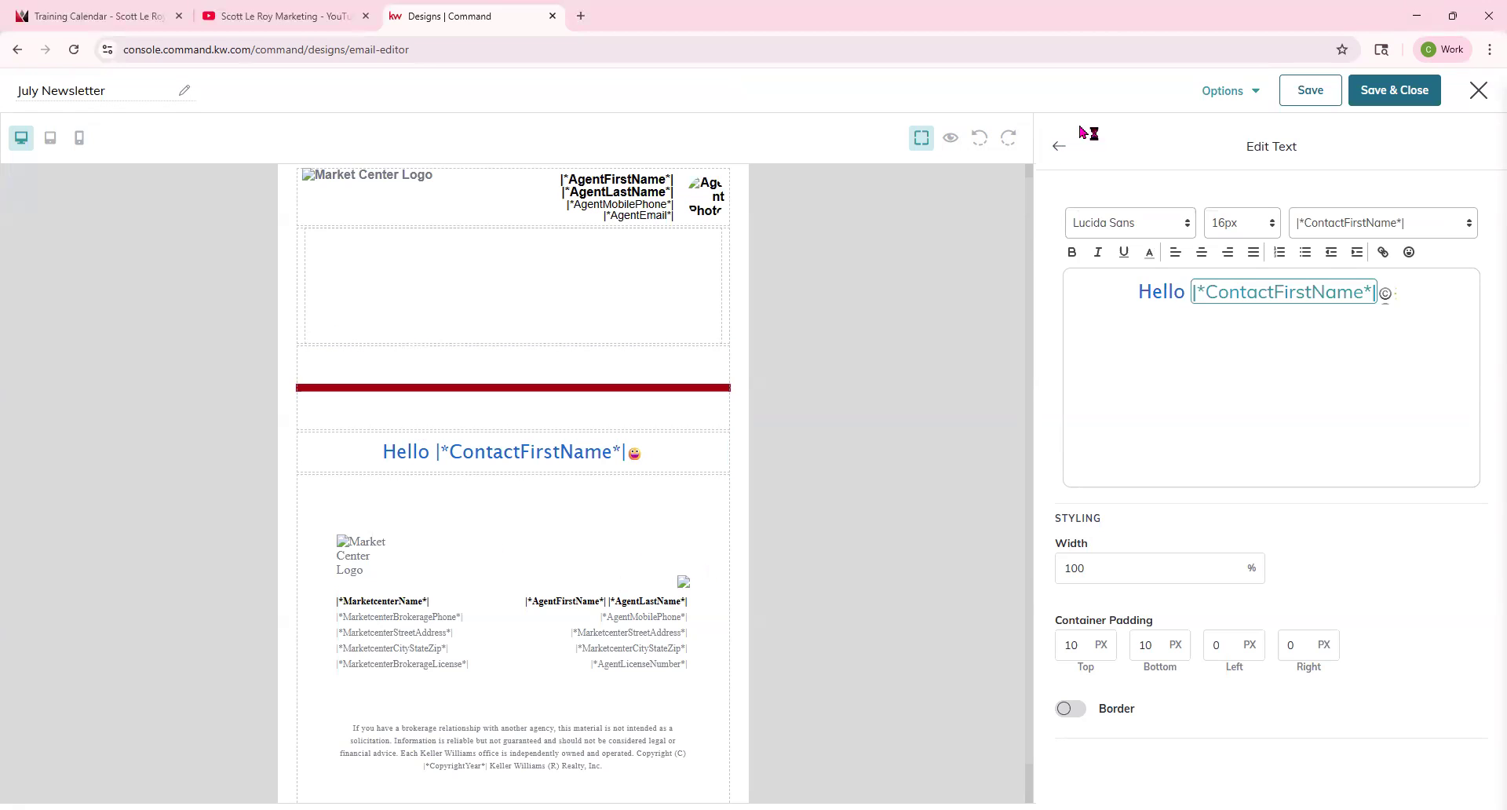
{"action": "left_click", "coordinate": [1059, 149]}
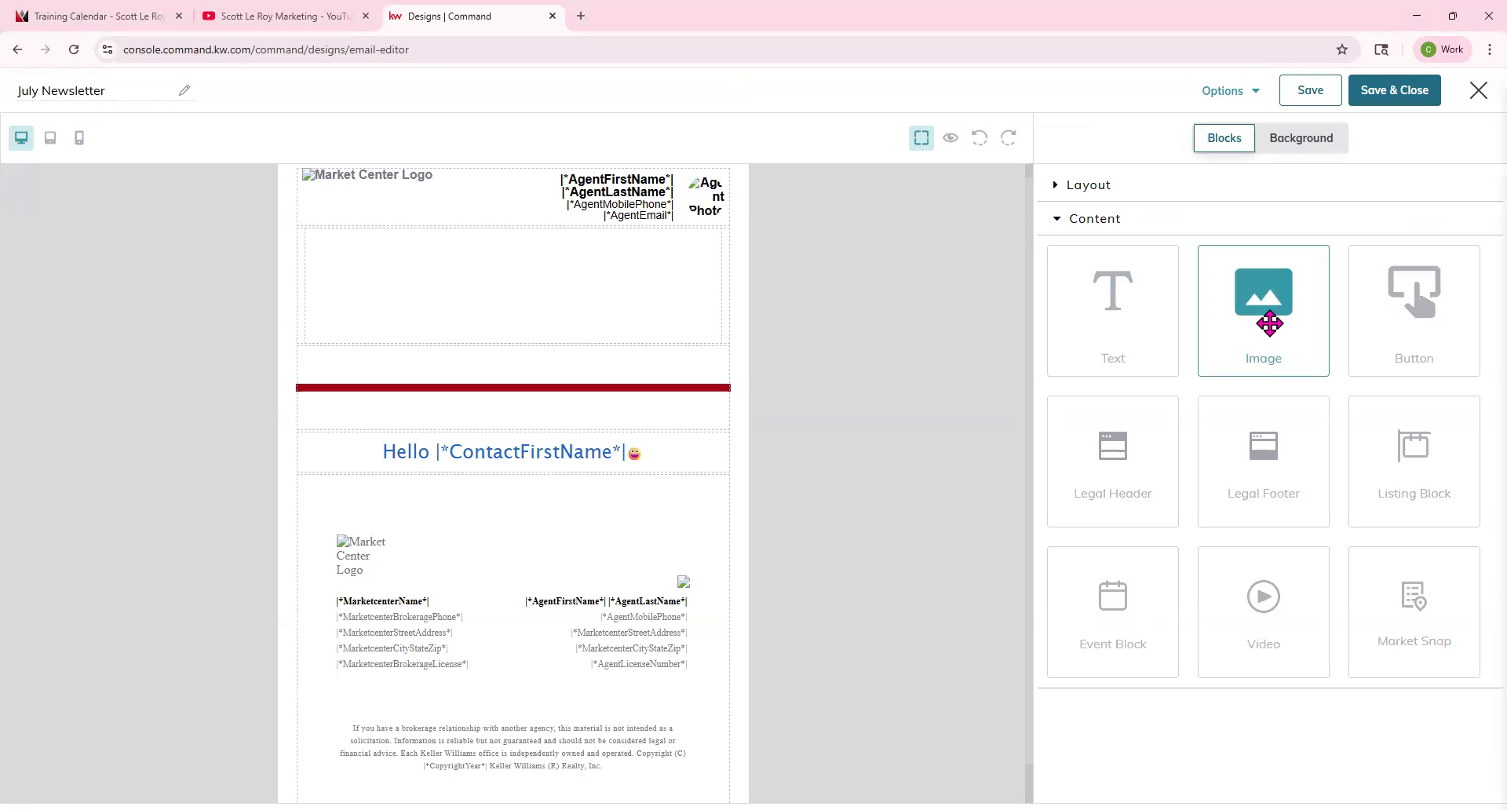
Add an Image block to the empty top row and insert the June Newsletter banner from My Images.
{"action": "left_click_drag", "start_coordinate": [1269, 324], "coordinate": [589, 295]}
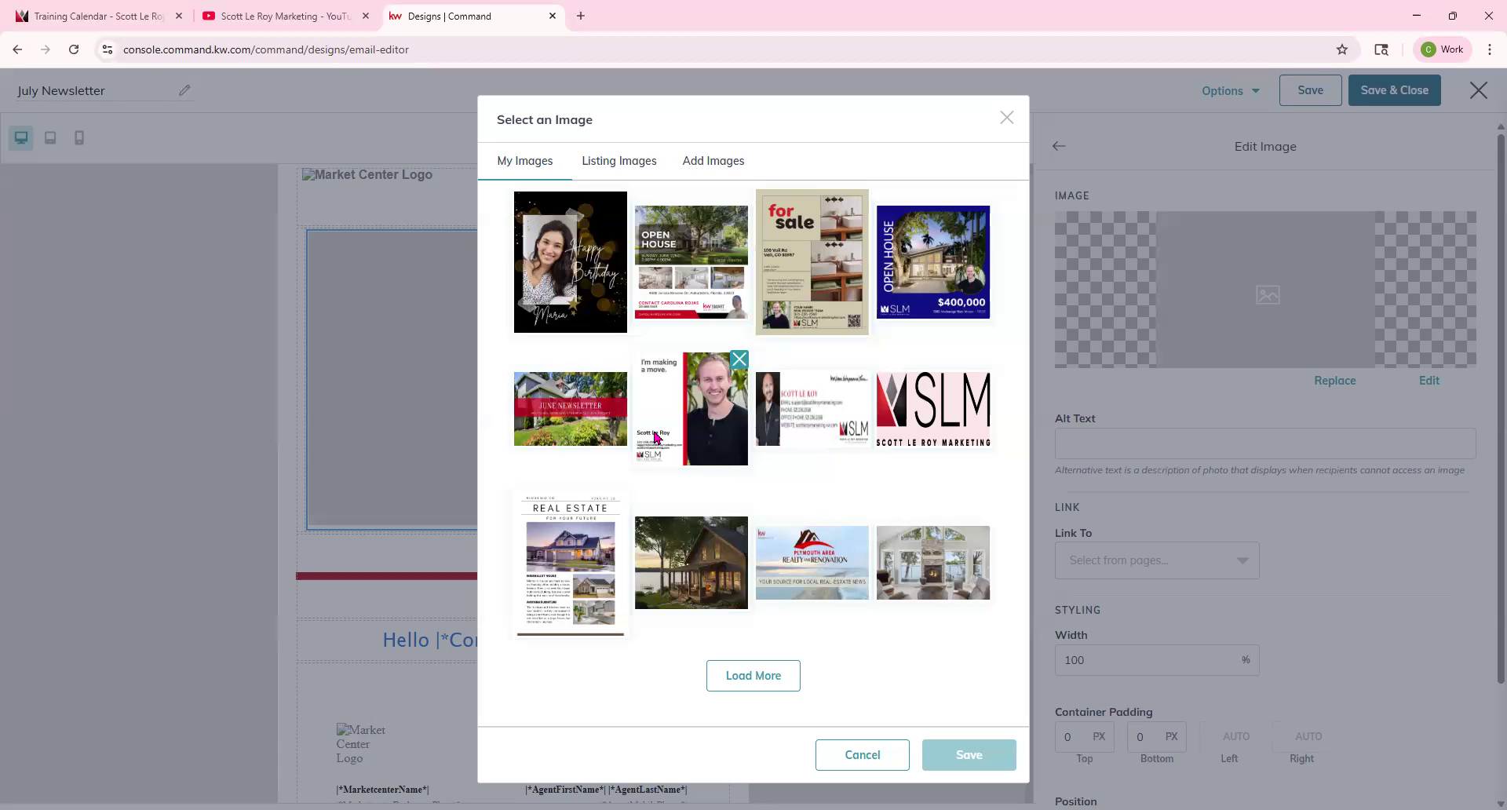
{"action": "left_click", "coordinate": [723, 160]}
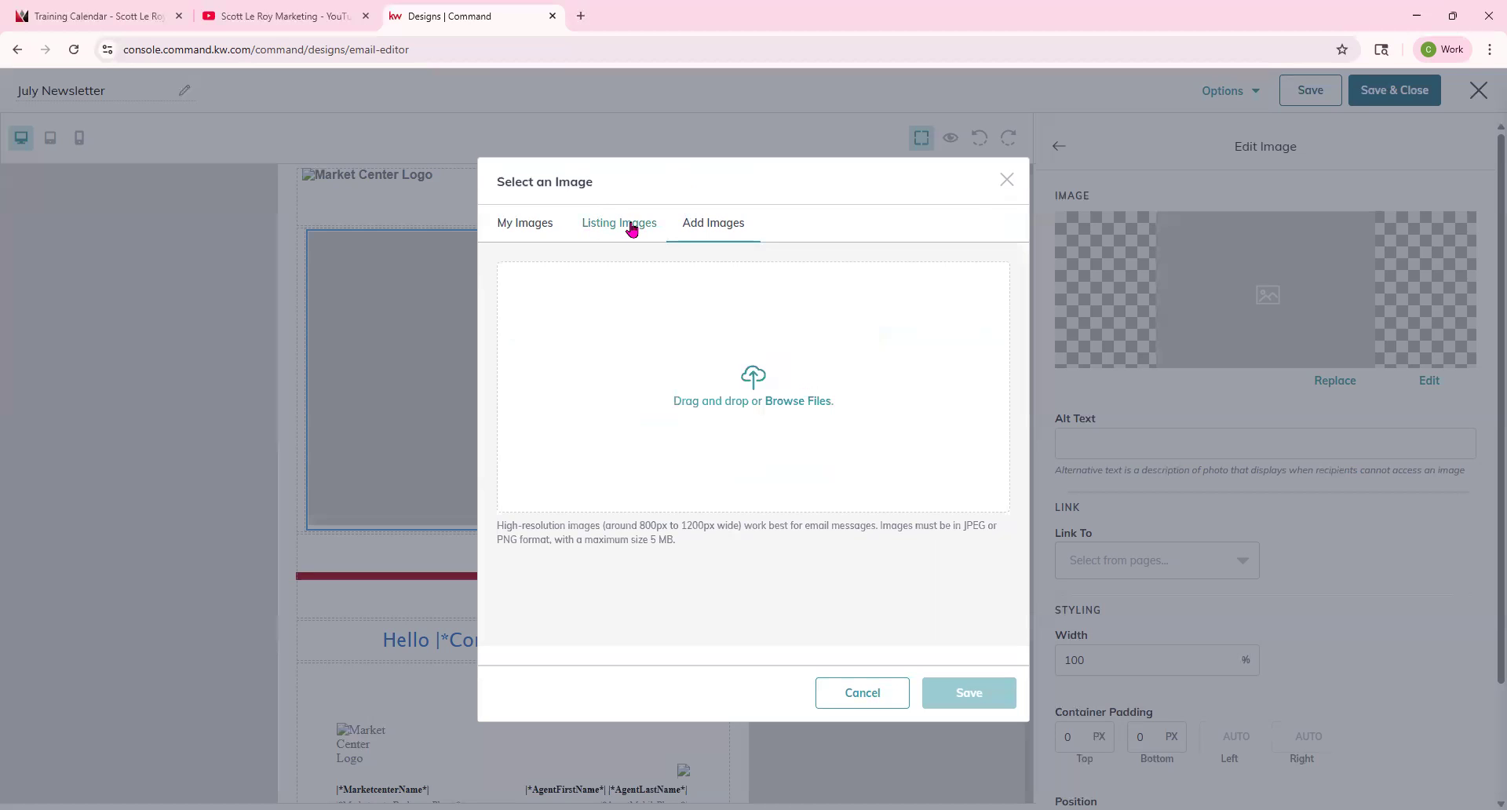
{"action": "left_click", "coordinate": [532, 228]}
{"action": "left_click", "coordinate": [550, 424]}
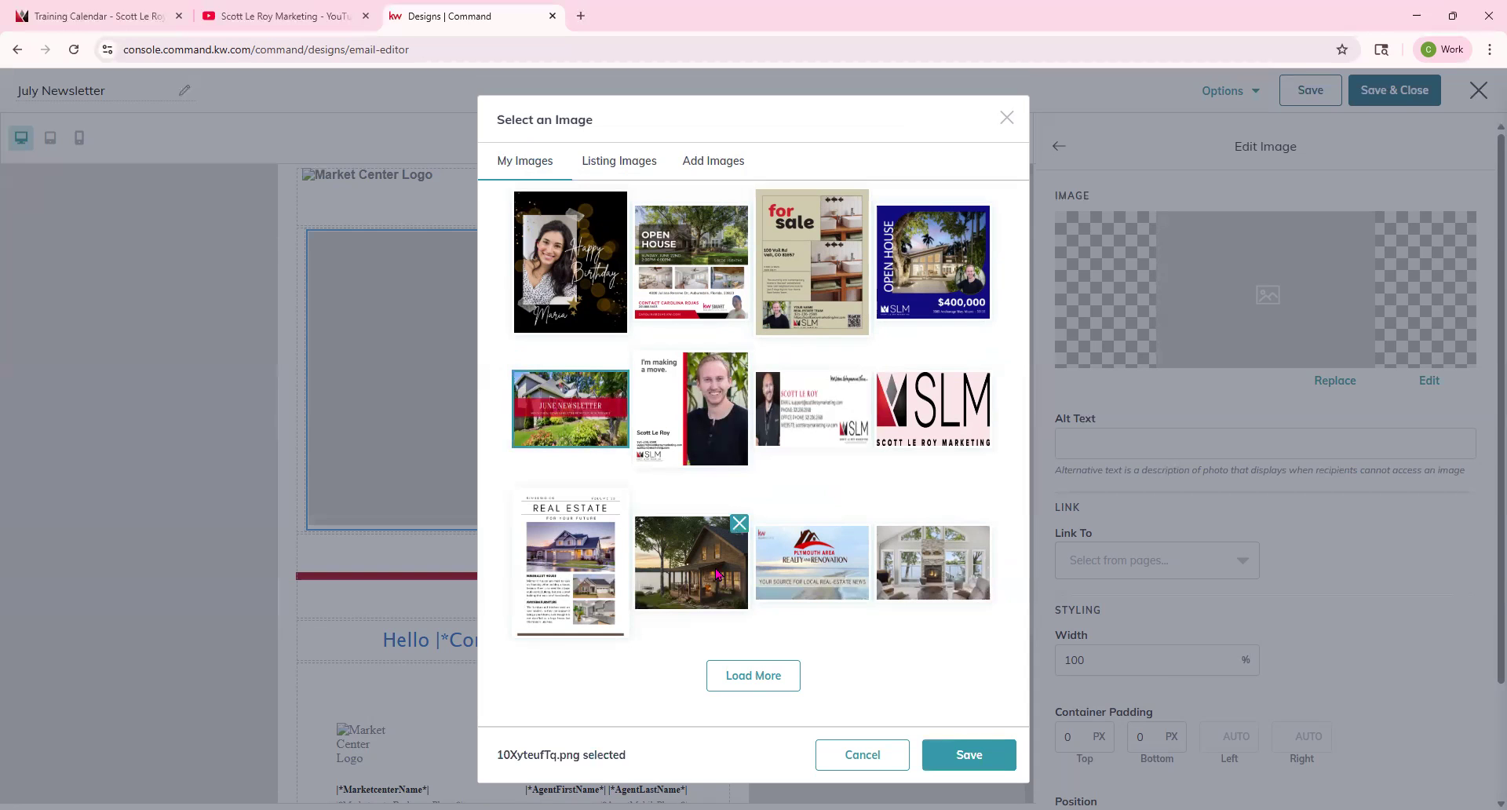
{"action": "left_click", "coordinate": [970, 755]}
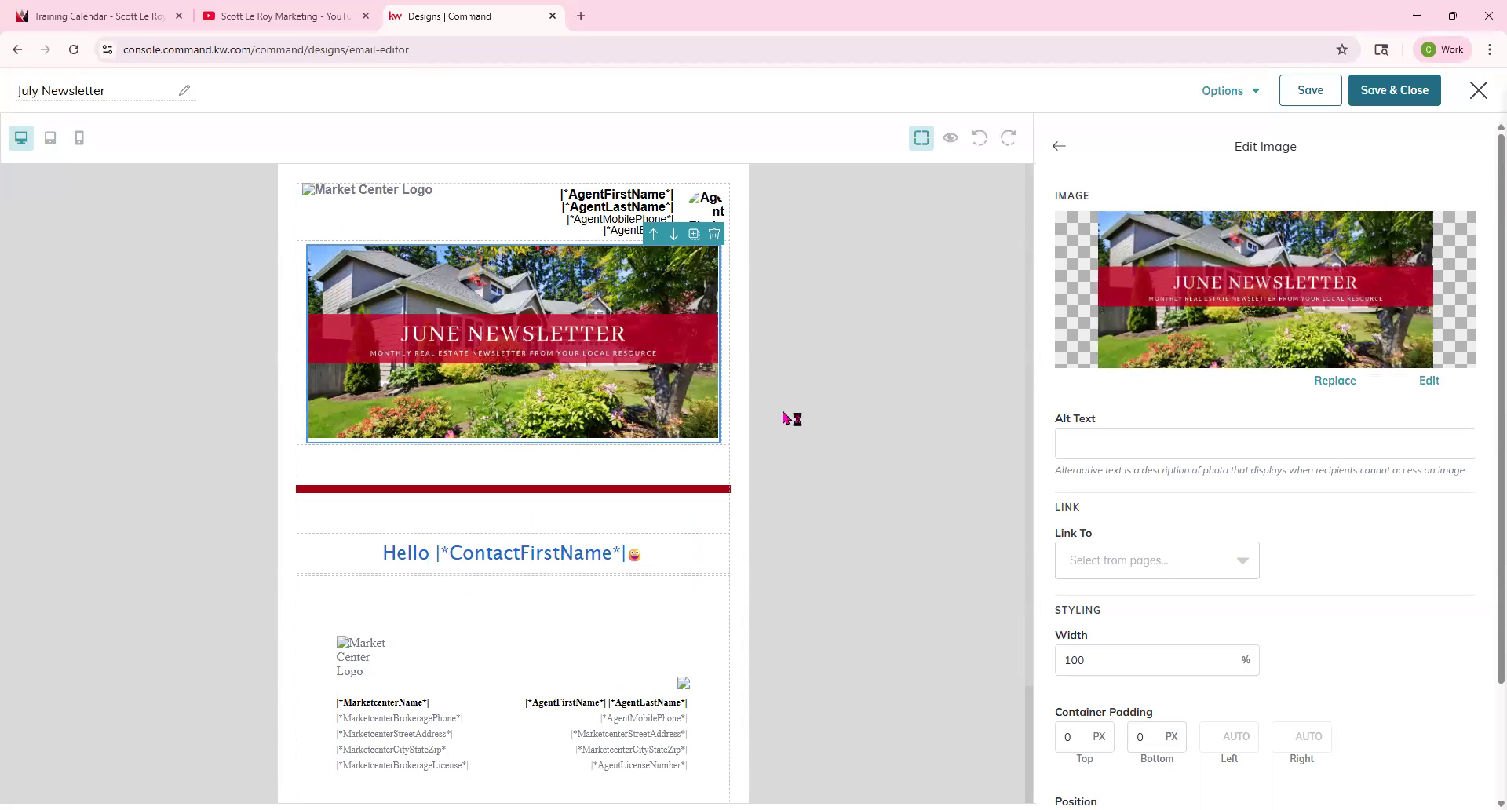
Set the divider's top and bottom container padding to 10 px.
{"action": "left_click", "coordinate": [563, 474]}
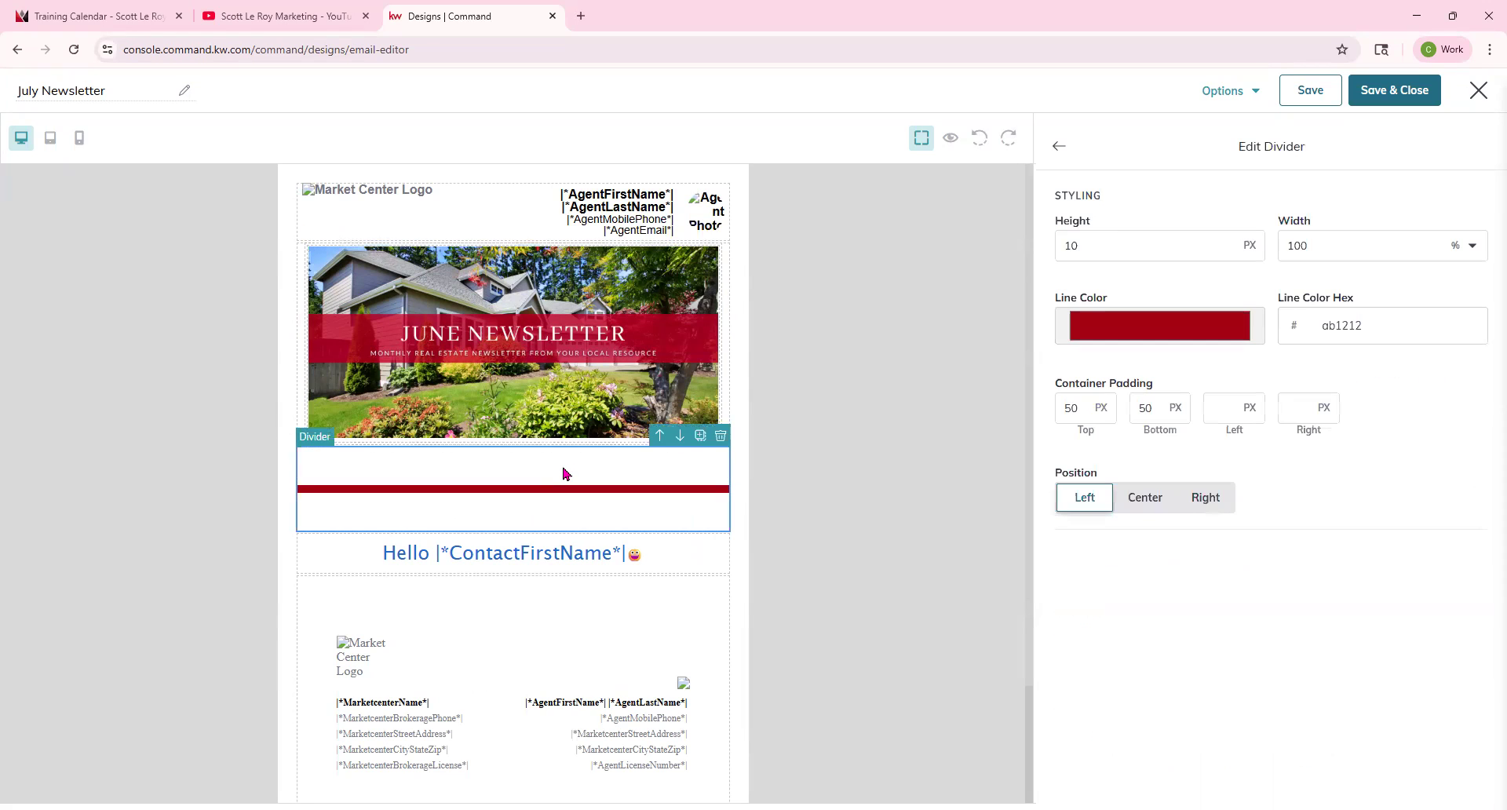
{"action": "double_click", "coordinate": [1088, 409]}
{"action": "type", "text": "10"}
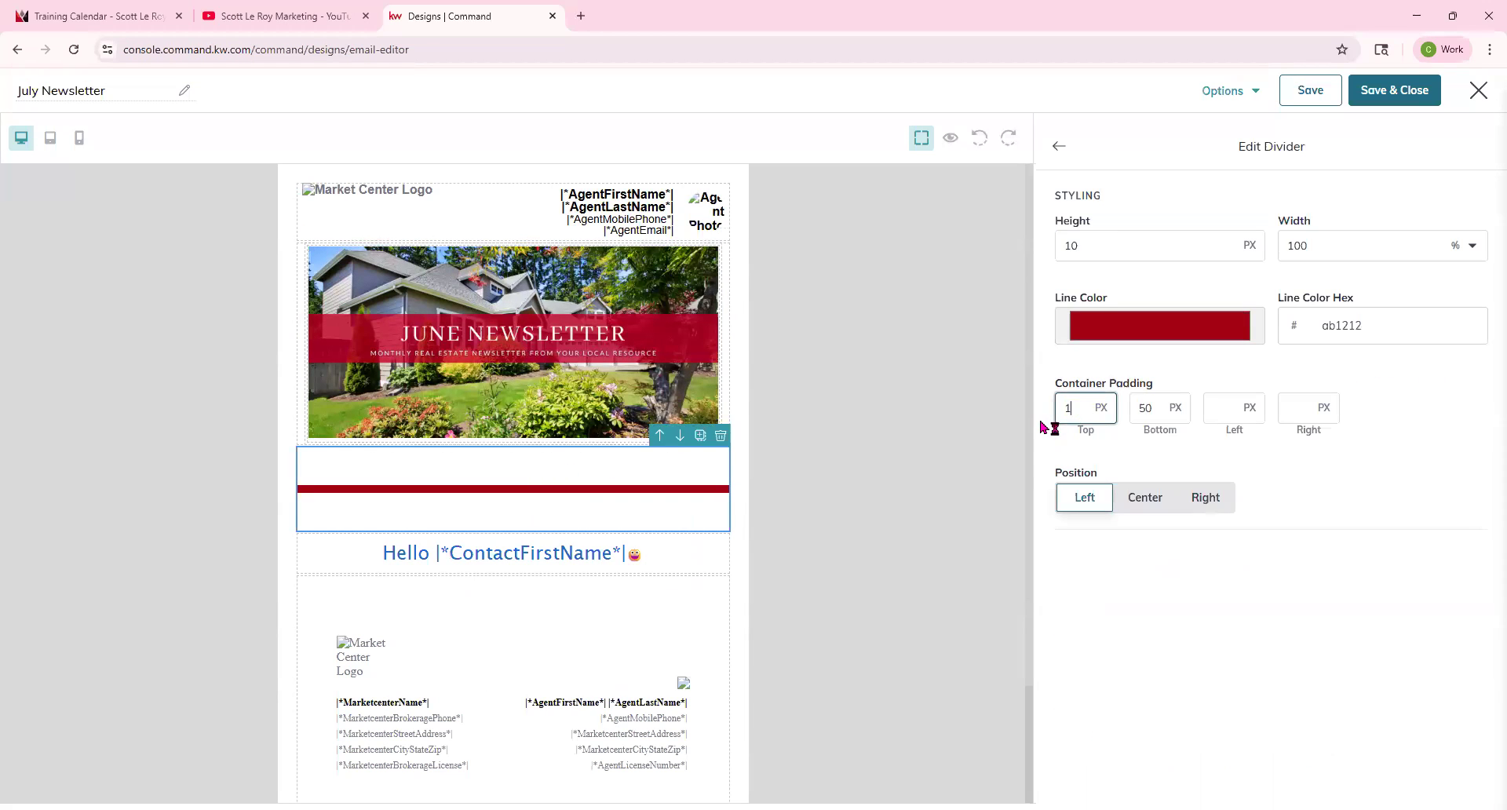
{"action": "double_click", "coordinate": [1162, 406]}
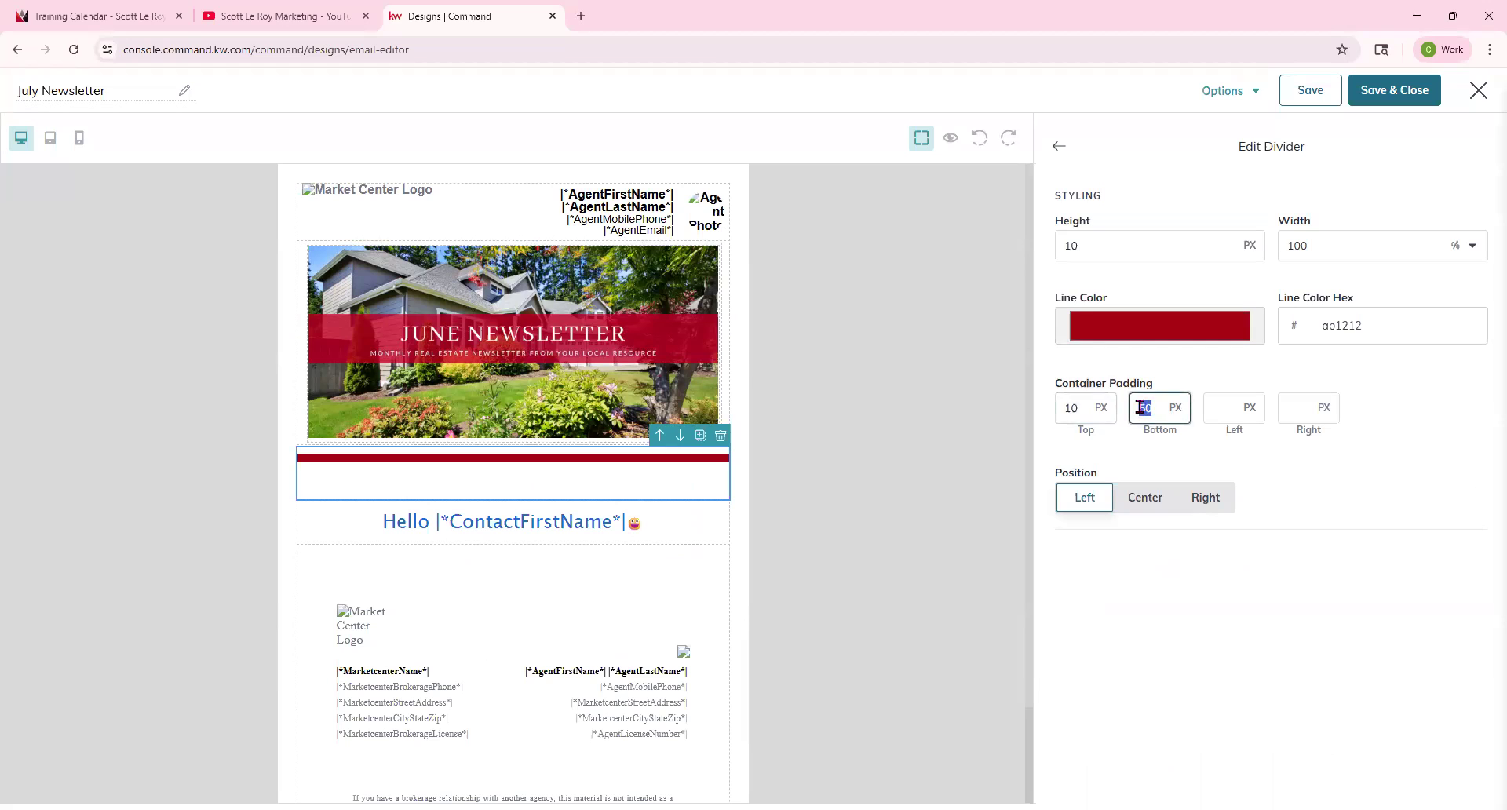
{"action": "type", "text": "10"}
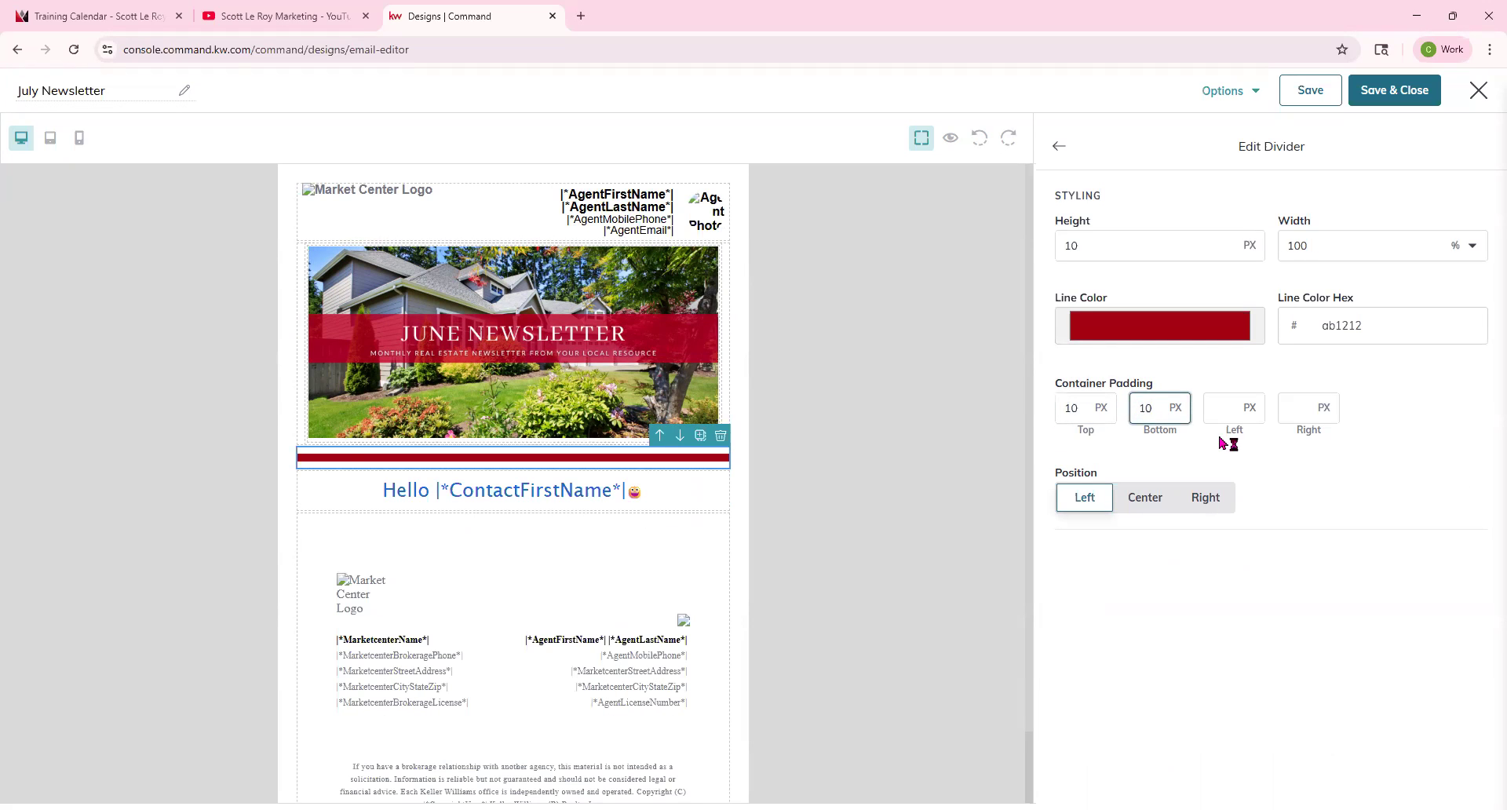
Change the divider line color to a50026 by sampling the banner's red with the eyedropper.
{"action": "left_click", "coordinate": [655, 460]}
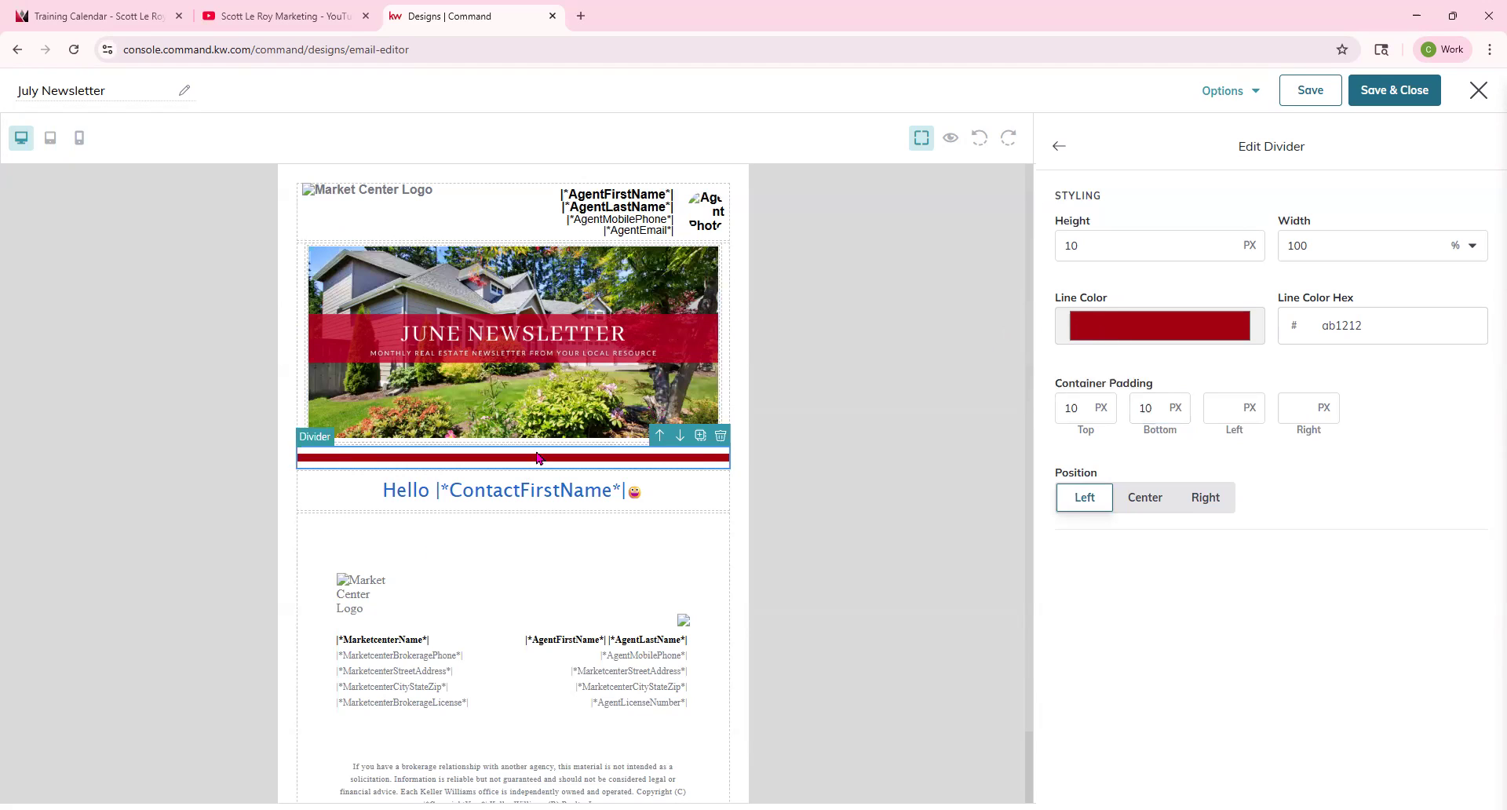
{"action": "left_click", "coordinate": [1121, 342]}
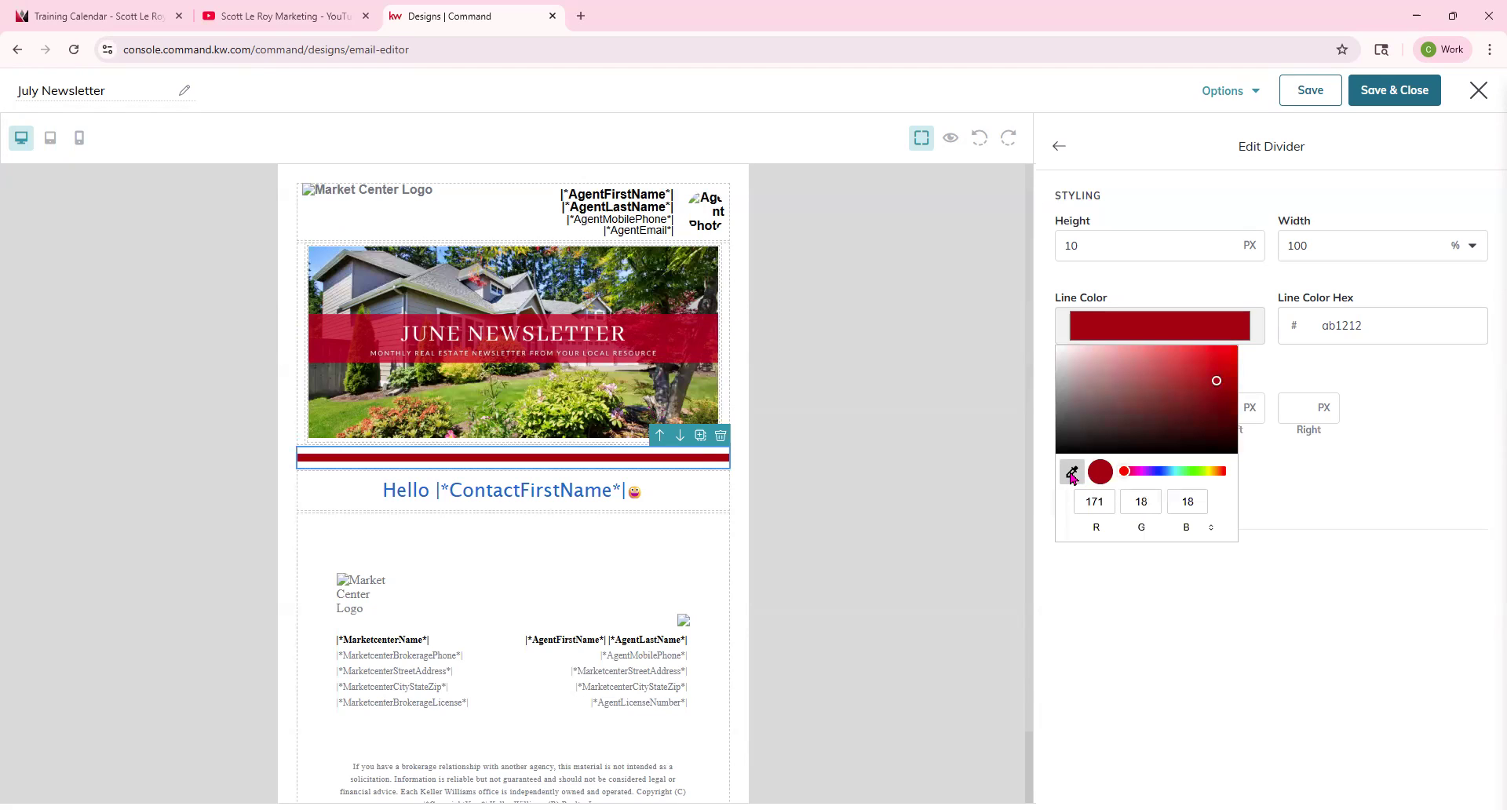
{"action": "left_click", "coordinate": [1072, 473]}
{"action": "left_click", "coordinate": [341, 349]}
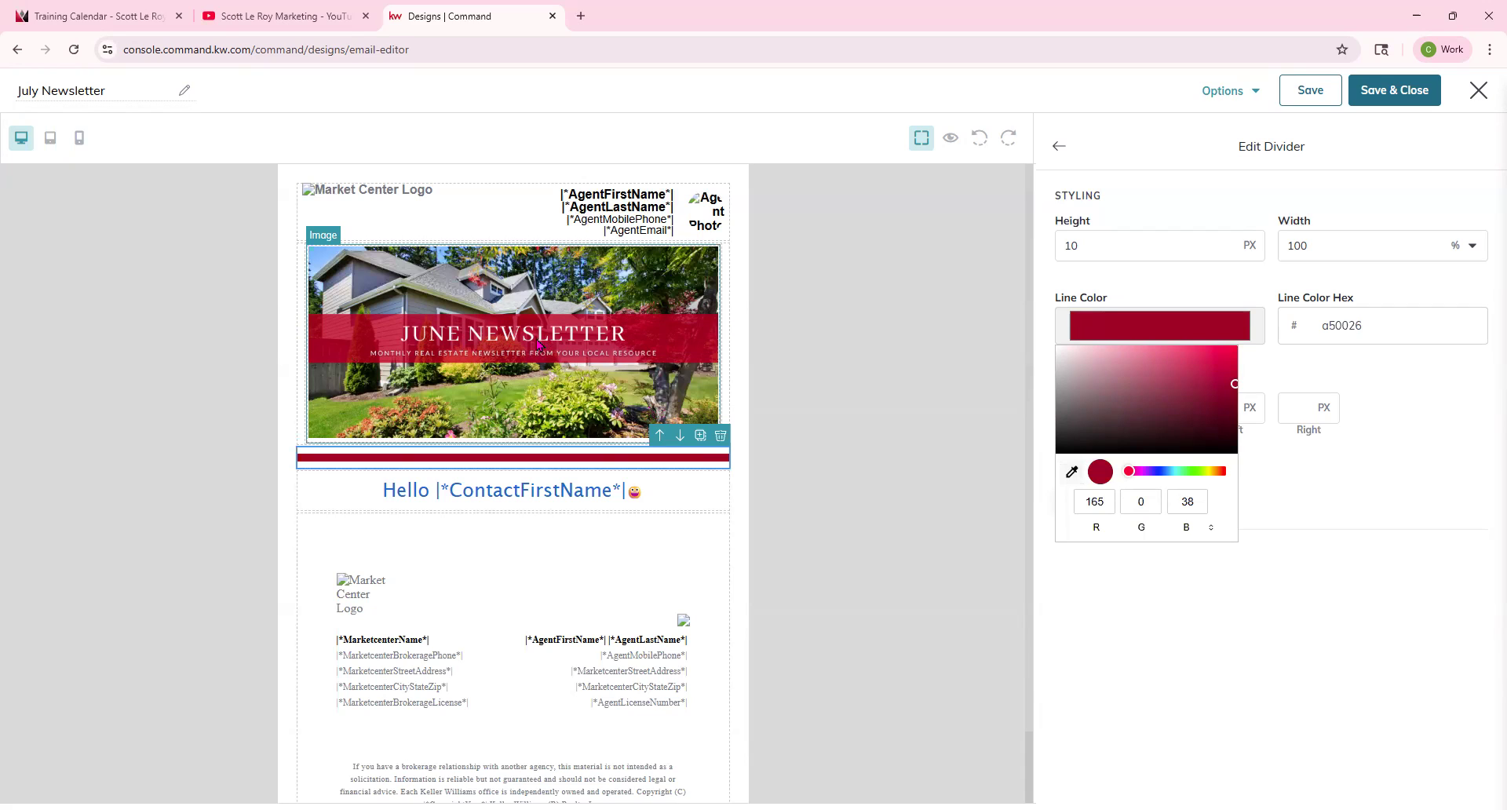
{"action": "left_click", "coordinate": [1285, 619]}
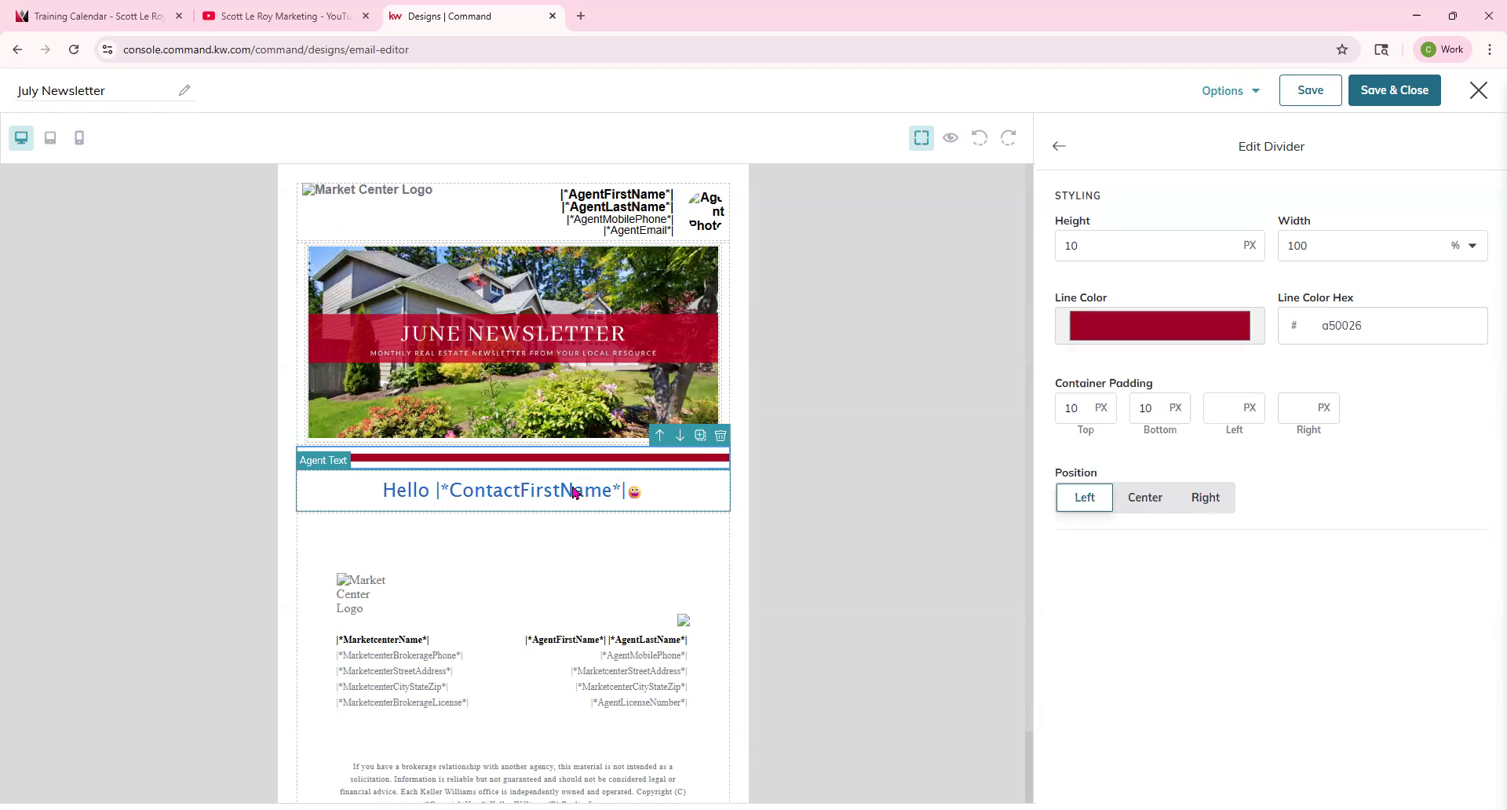
Link the banner image to the |*AgentWebsite*| merge tag.
{"action": "left_click", "coordinate": [1068, 157]}
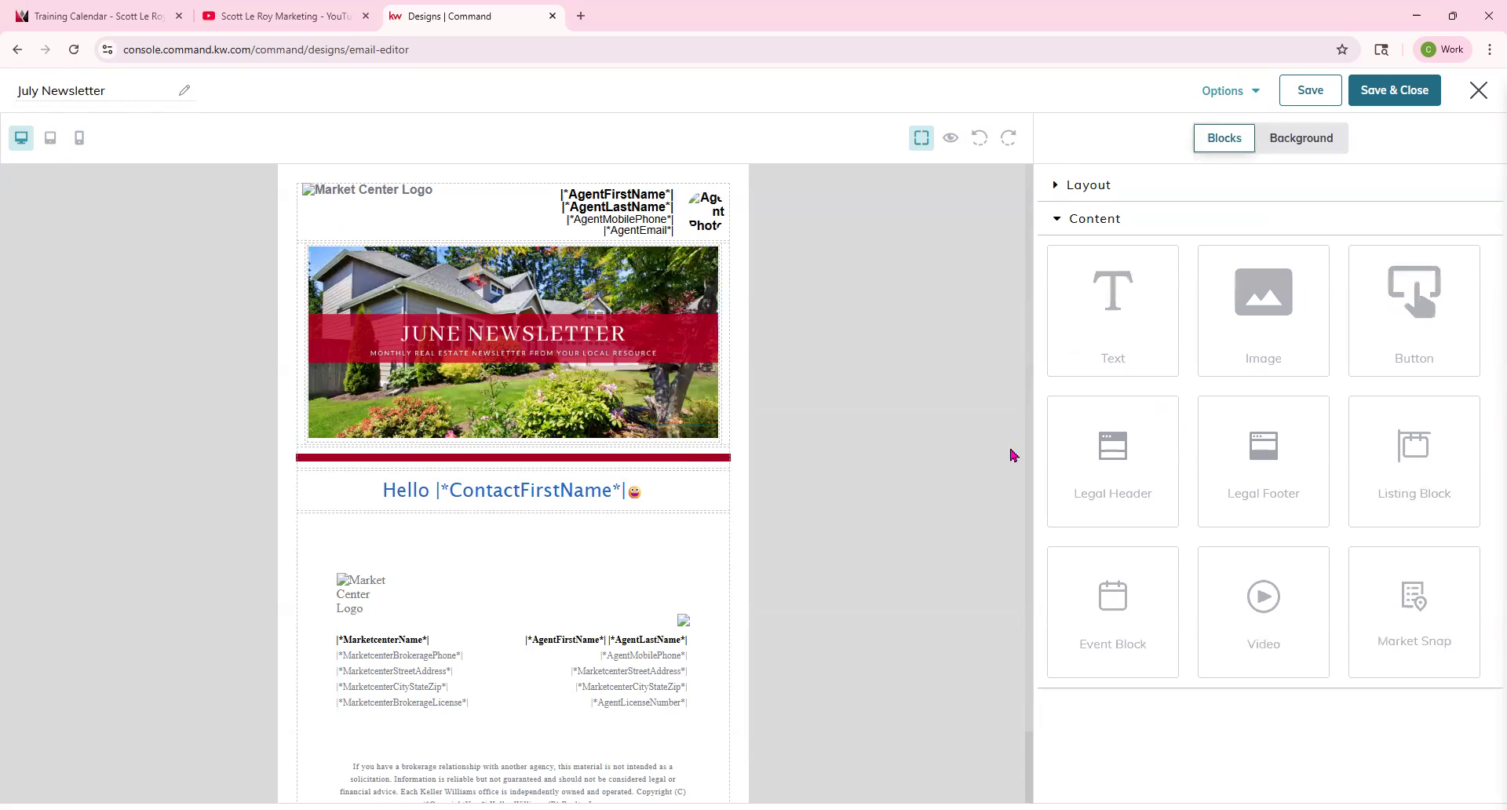
{"action": "left_click", "coordinate": [616, 360]}
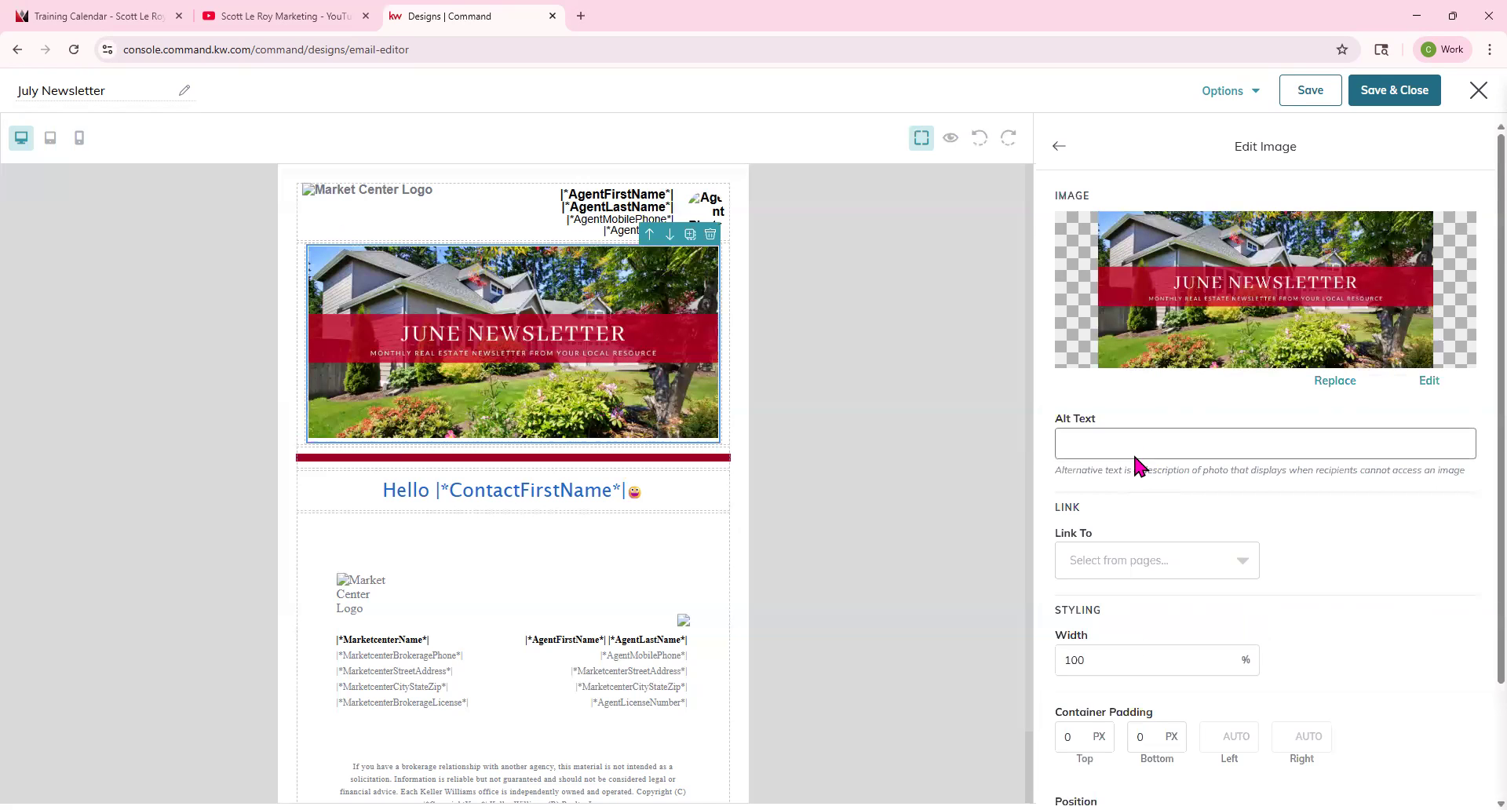
{"action": "left_click", "coordinate": [1093, 566]}
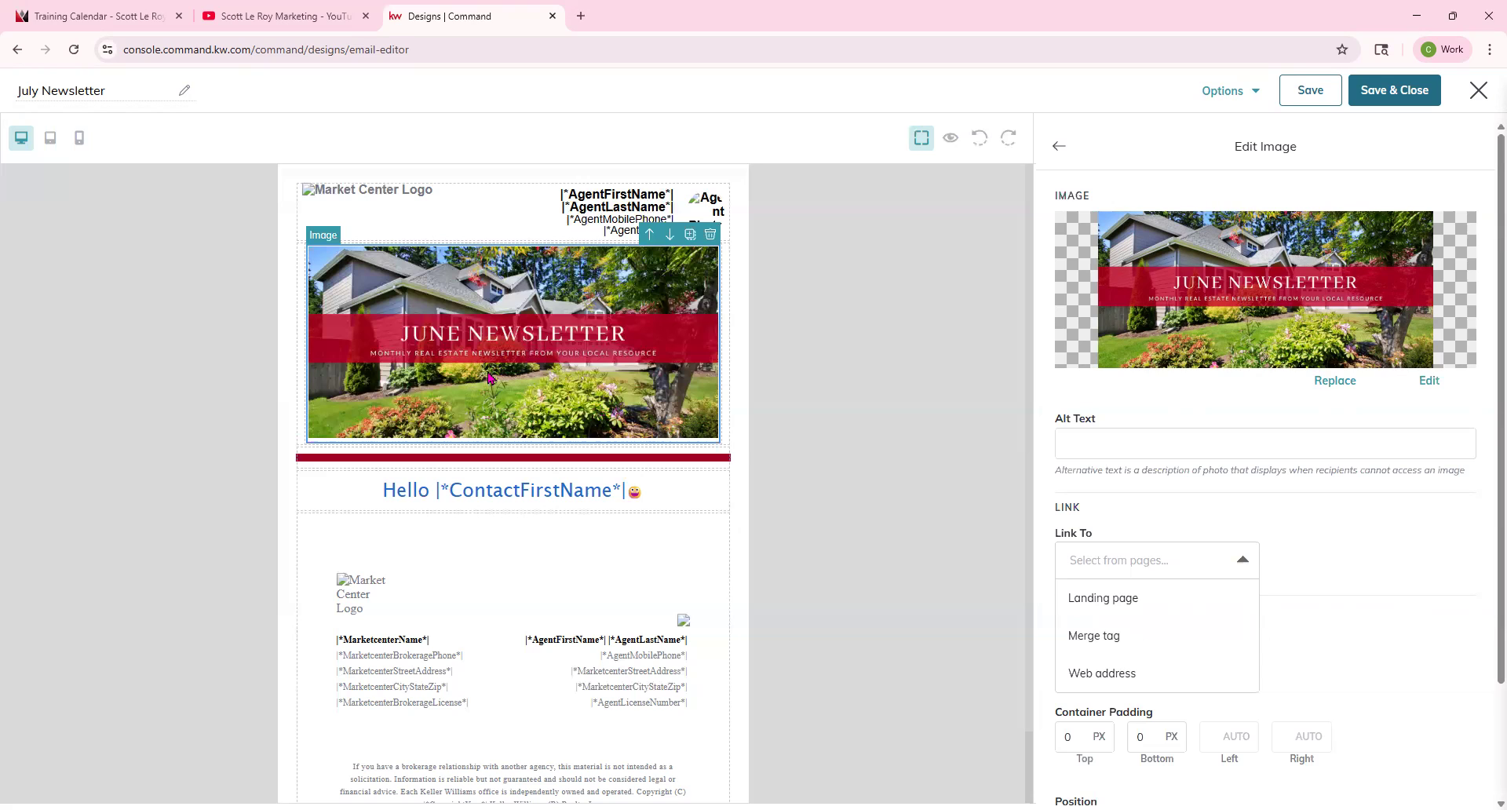
{"action": "left_click", "coordinate": [1140, 609]}
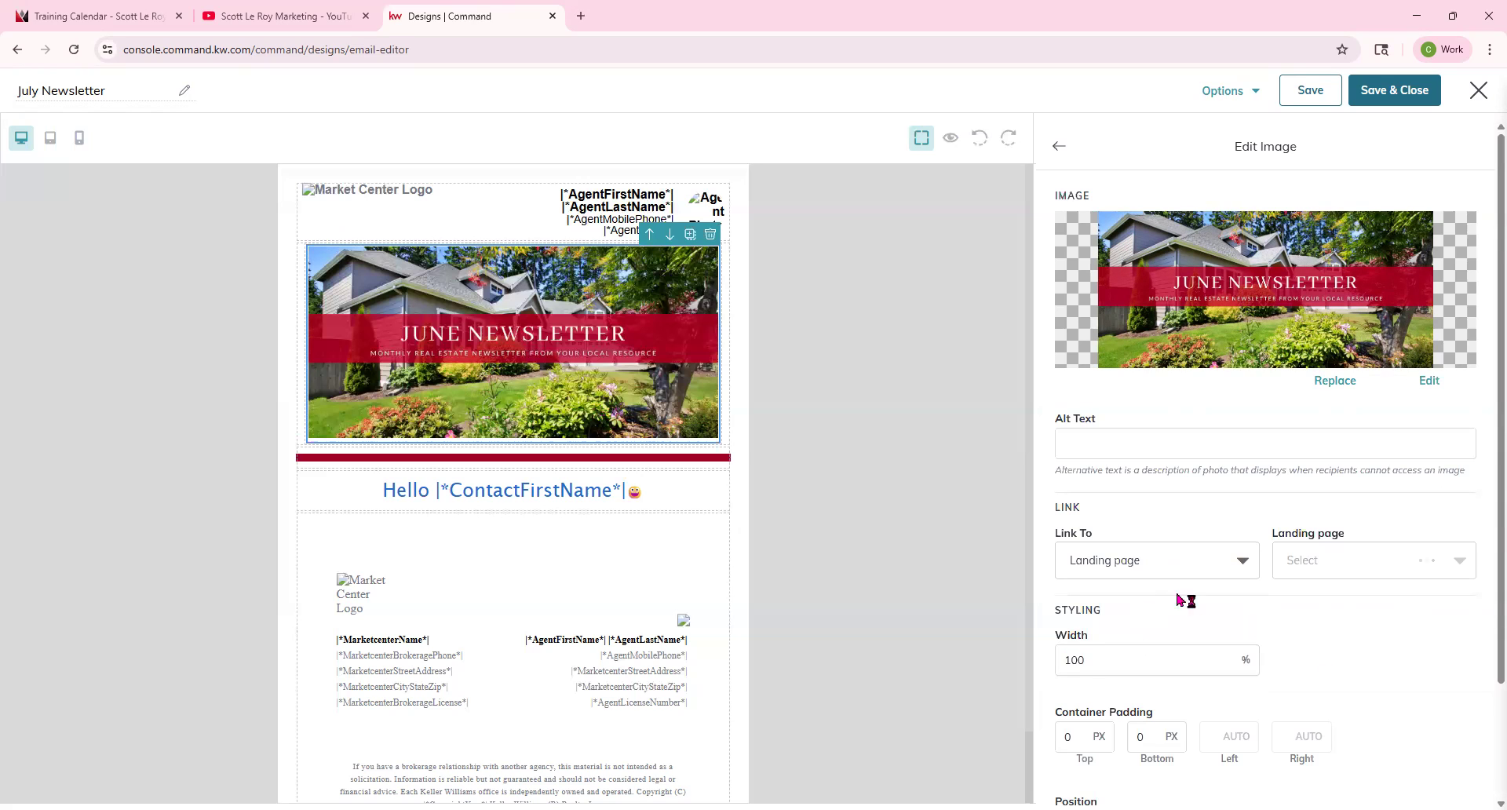
{"action": "left_click", "coordinate": [1180, 571]}
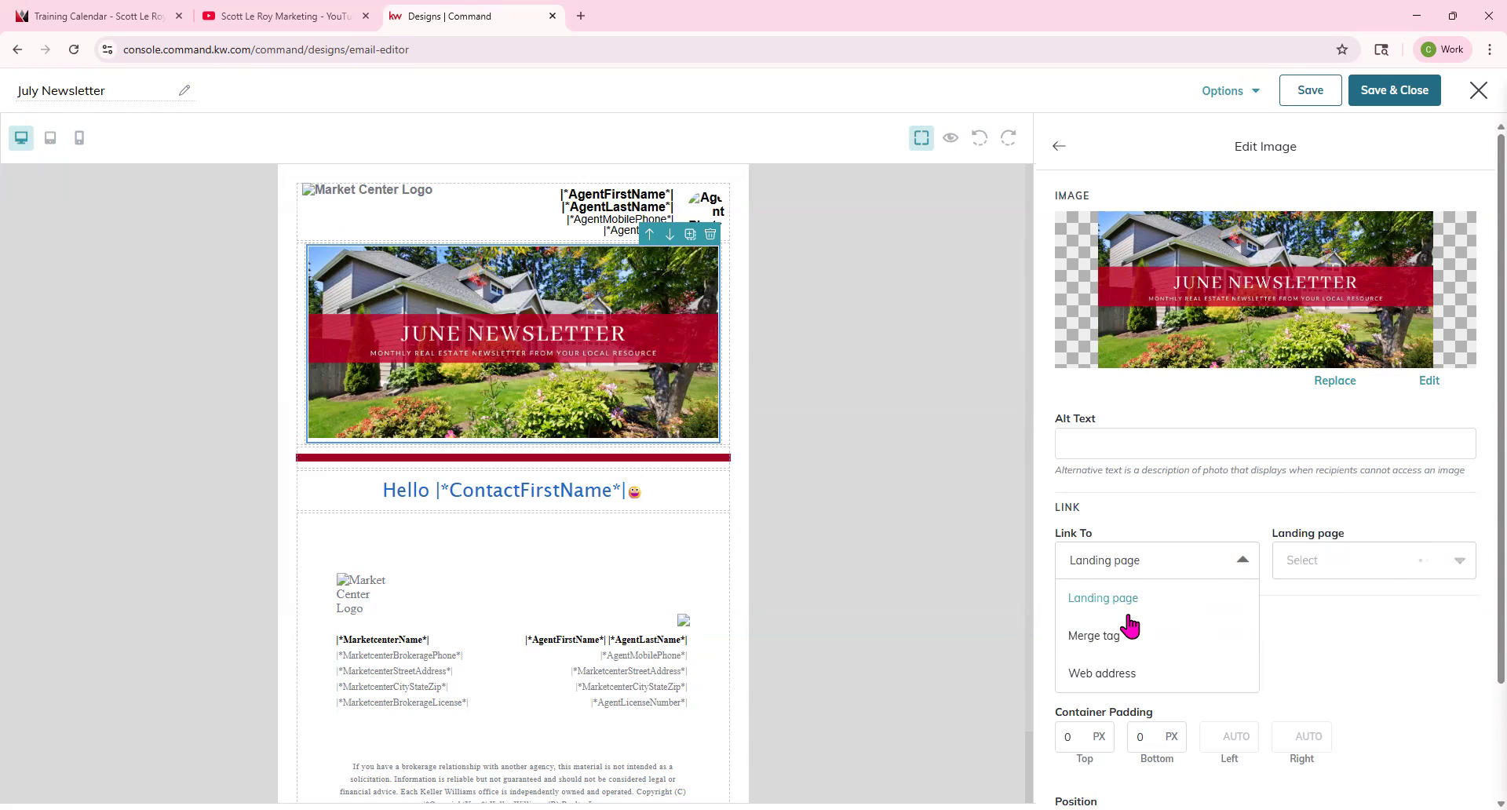
{"action": "left_click", "coordinate": [1121, 634]}
{"action": "left_click", "coordinate": [1370, 559]}
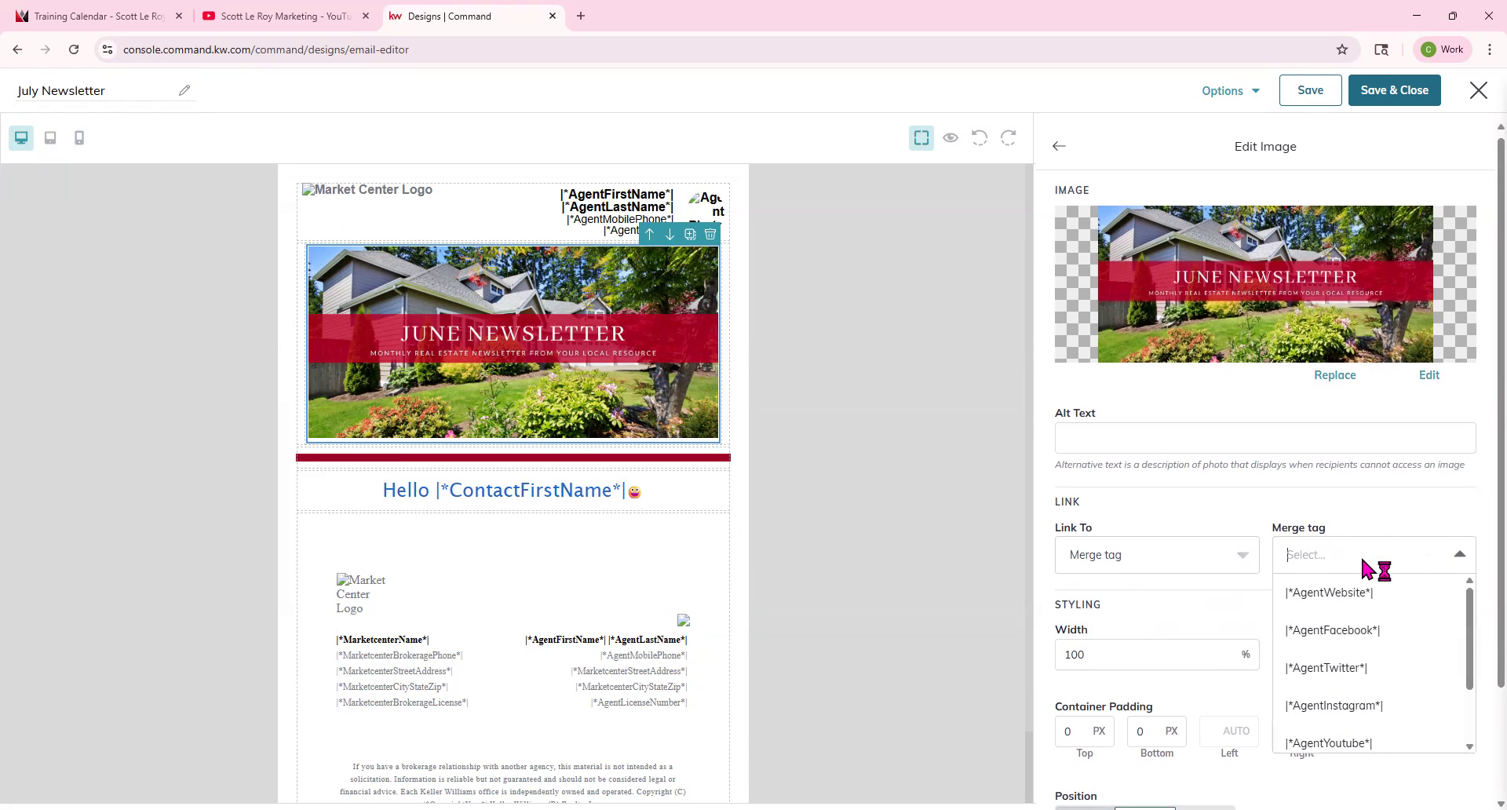
{"action": "left_click", "coordinate": [1344, 596]}
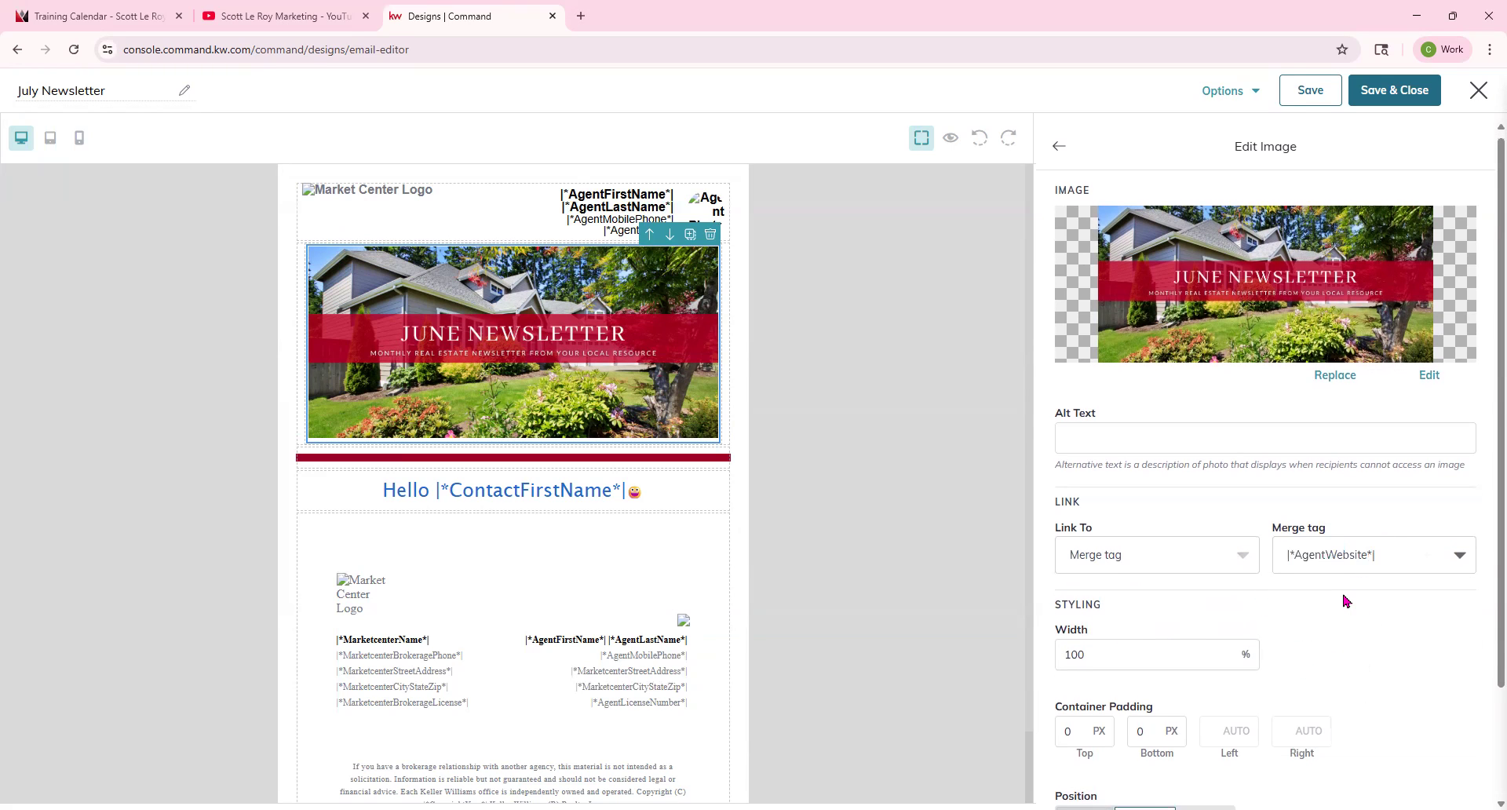
Switch the image link to Web address and back to the |*AgentWebsite*| merge tag.
{"action": "left_click", "coordinate": [1195, 559]}
{"action": "left_click", "coordinate": [1130, 669]}
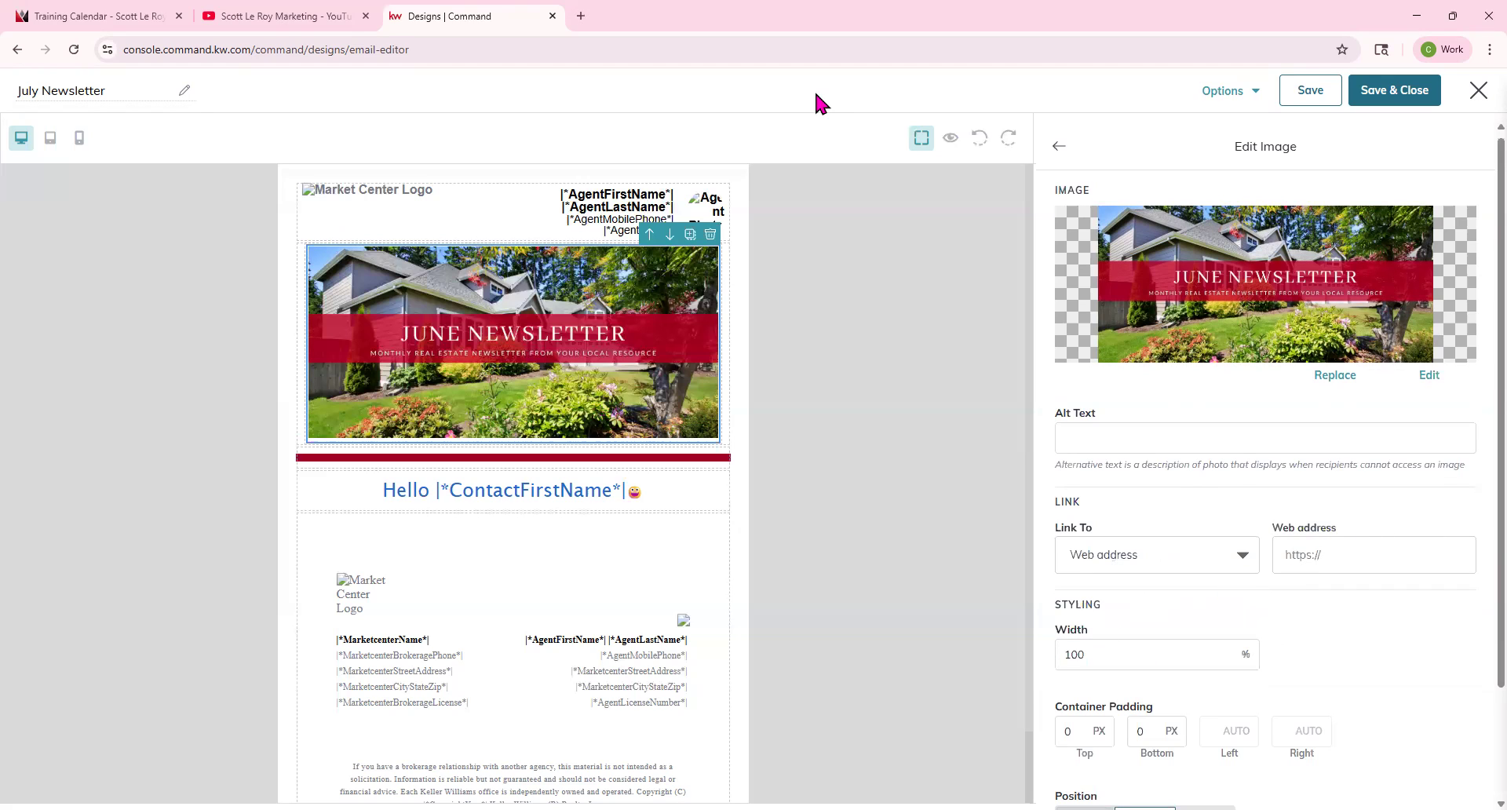
{"action": "left_click", "coordinate": [1189, 552]}
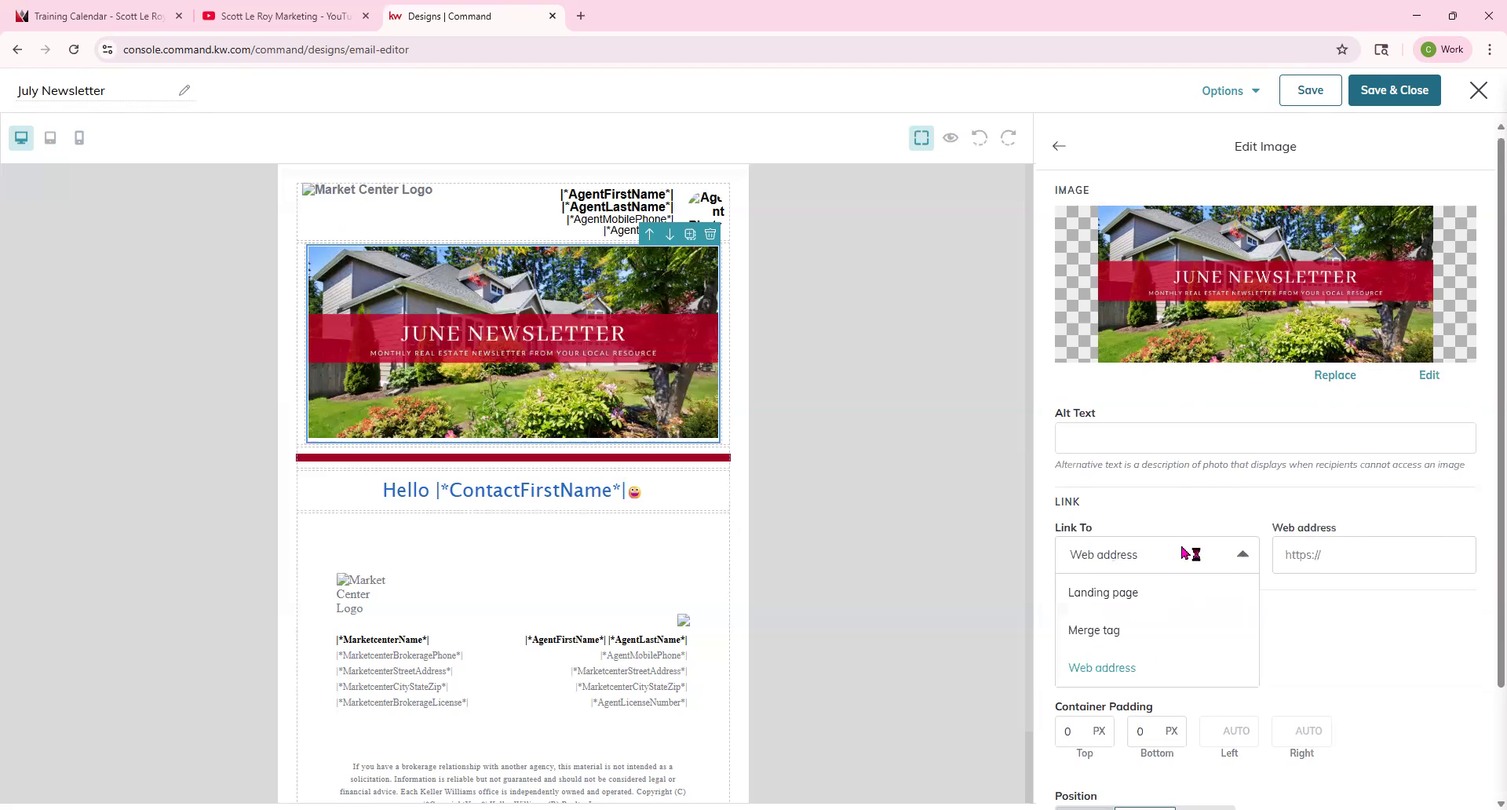
{"action": "left_click", "coordinate": [1149, 629]}
{"action": "left_click", "coordinate": [1381, 554]}
{"action": "left_click", "coordinate": [1326, 515]}
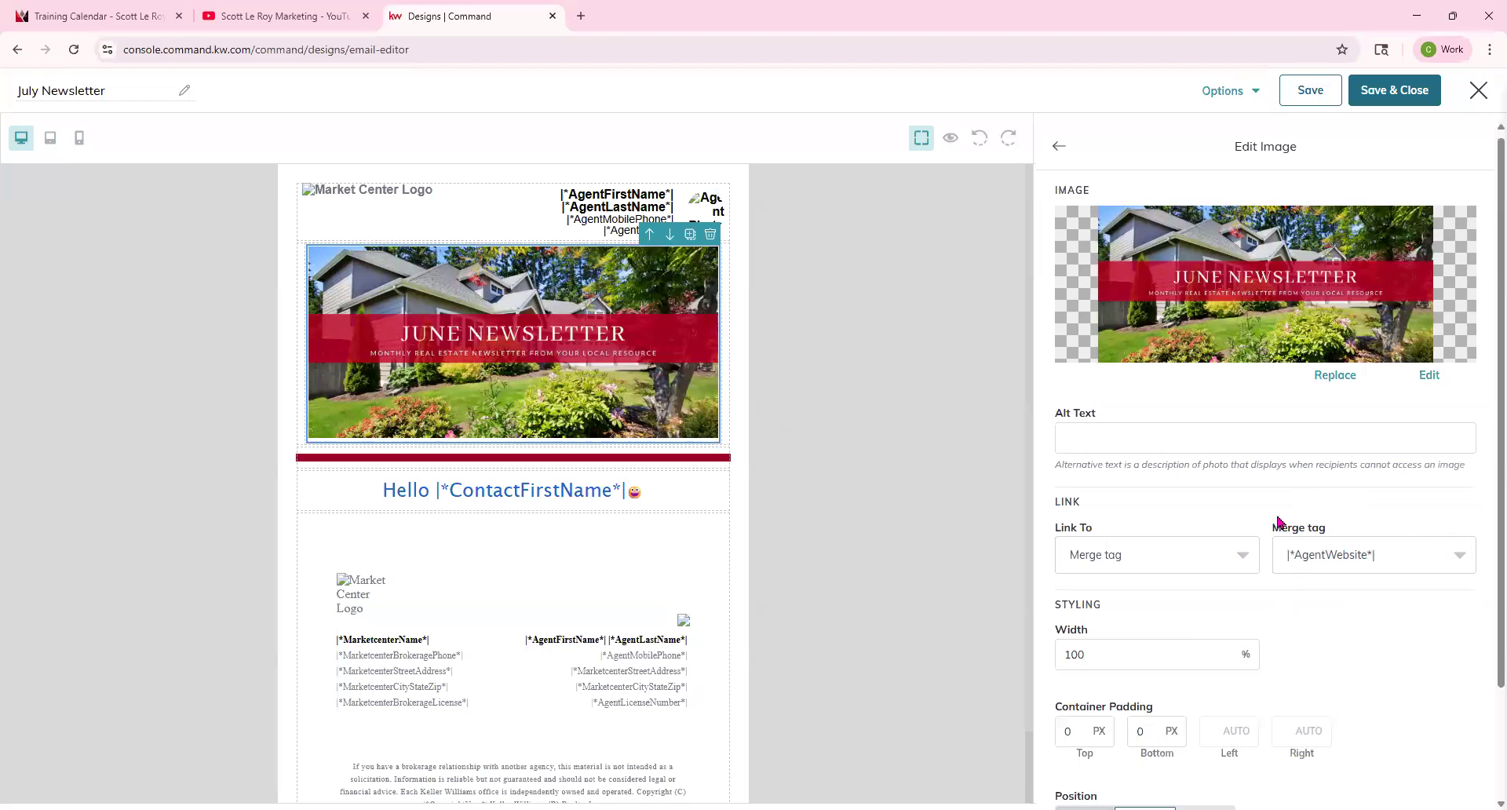
Try setting the banner image width to 500, then set it back to 100 %.
{"action": "scroll", "coordinate": [1305, 531], "scroll_direction": "down", "scroll_amount": 2}
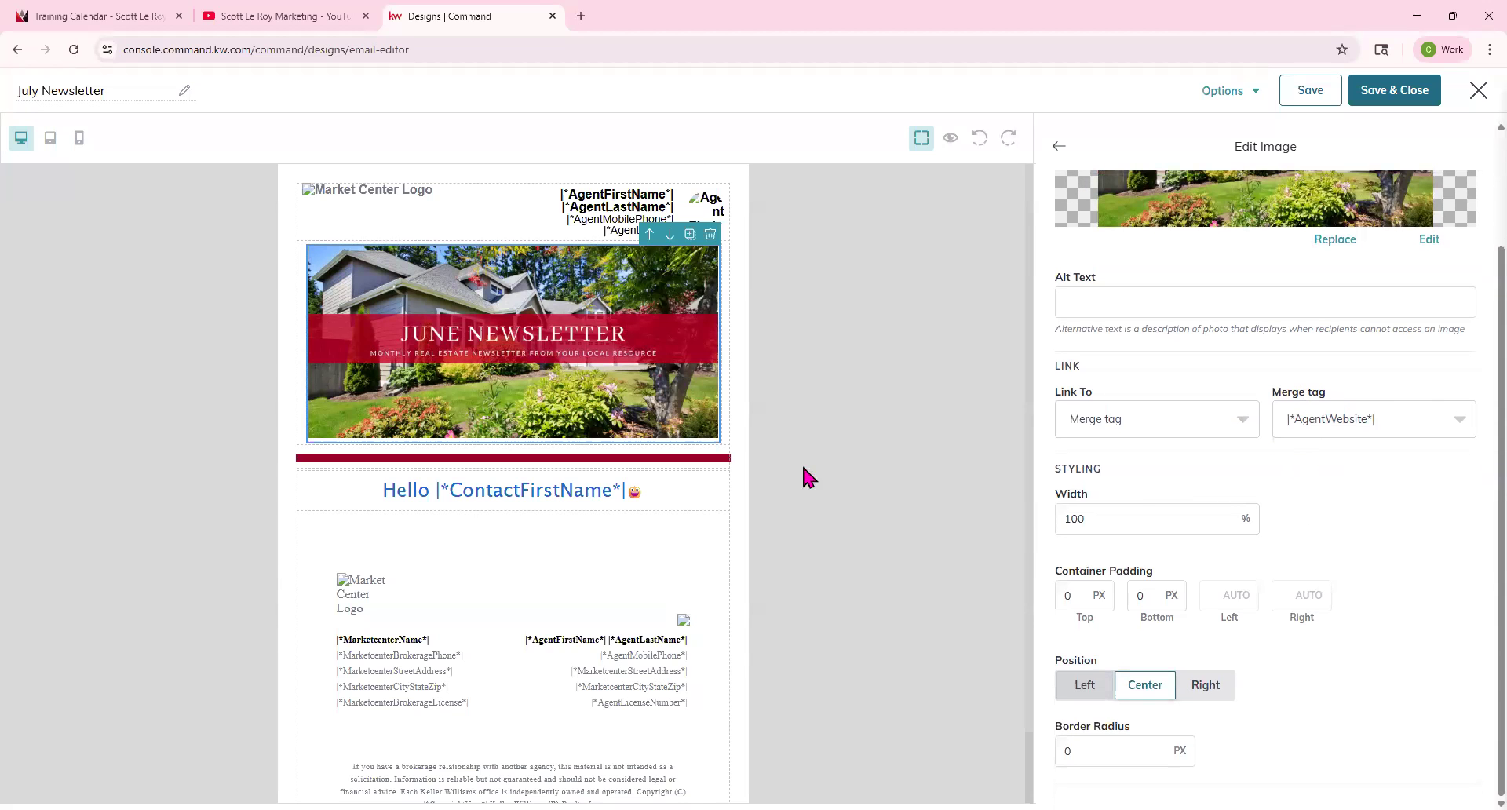
{"action": "left_click_drag", "start_coordinate": [1114, 512], "coordinate": [1033, 533]}
{"action": "type", "text": "500"}
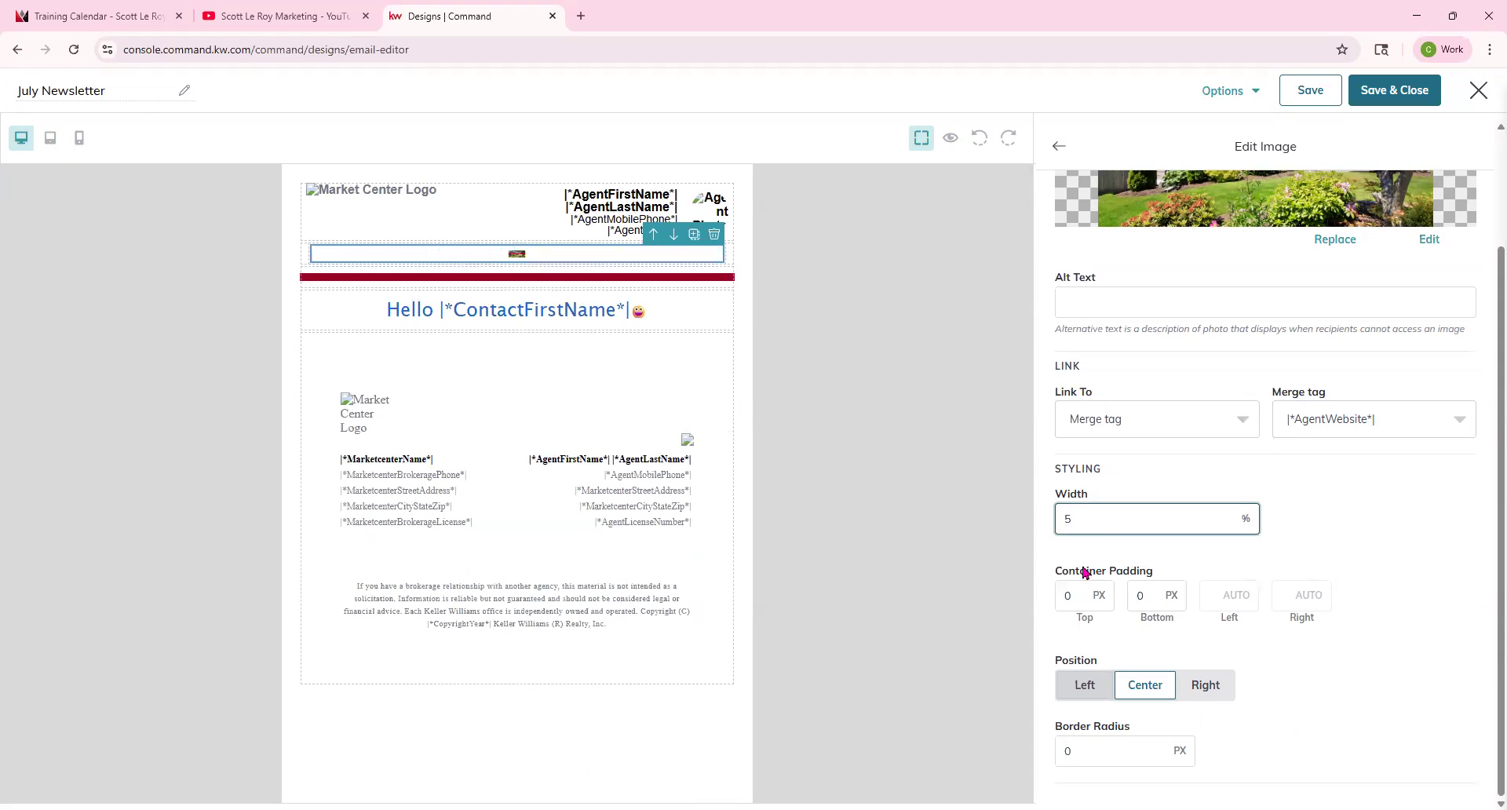
{"action": "key", "text": "BackSpace"}
{"action": "type", "text": "100"}
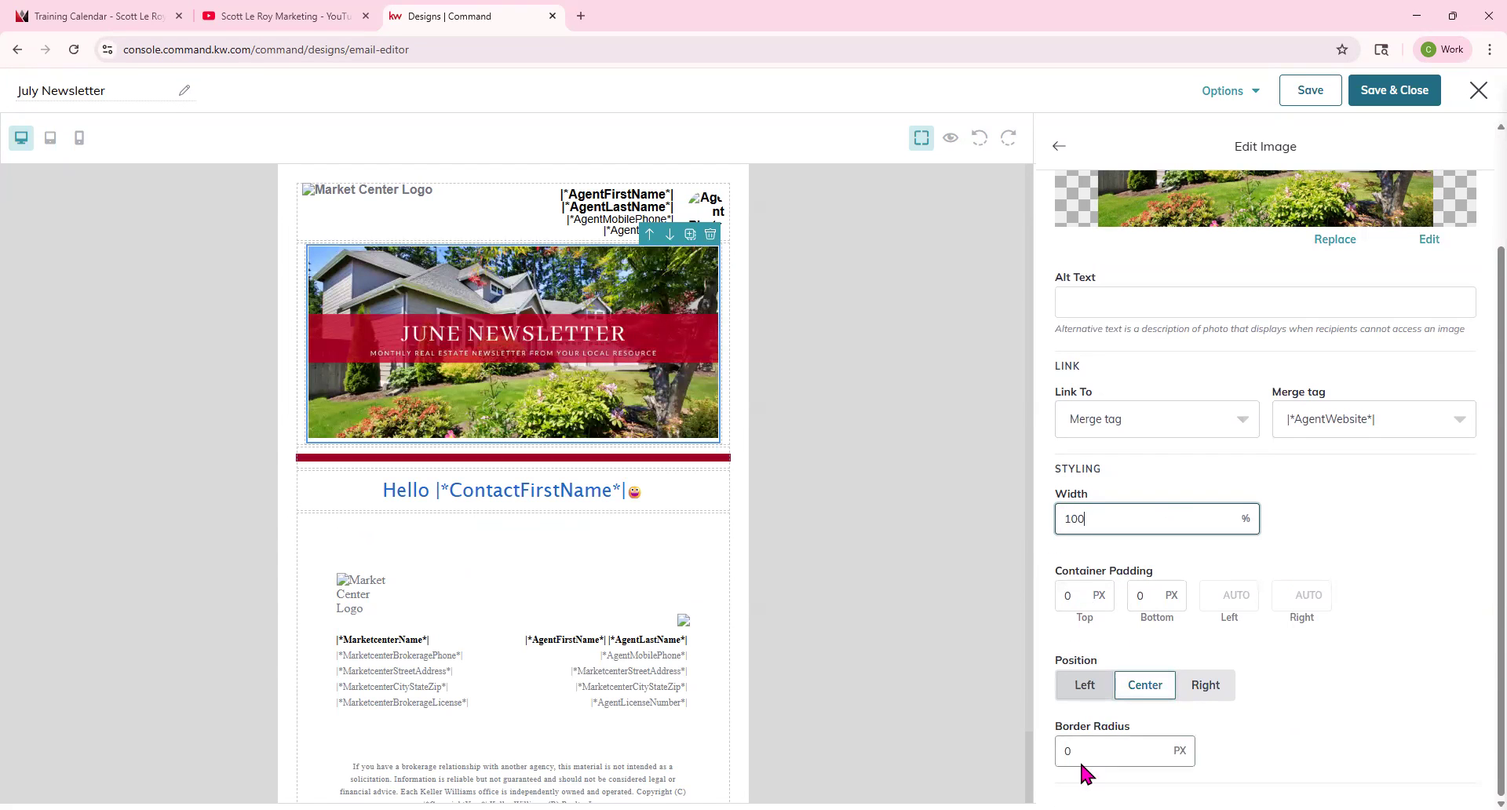
Add a Button block below the greeting.
{"action": "scroll", "coordinate": [1076, 629], "scroll_direction": "up", "scroll_amount": 2}
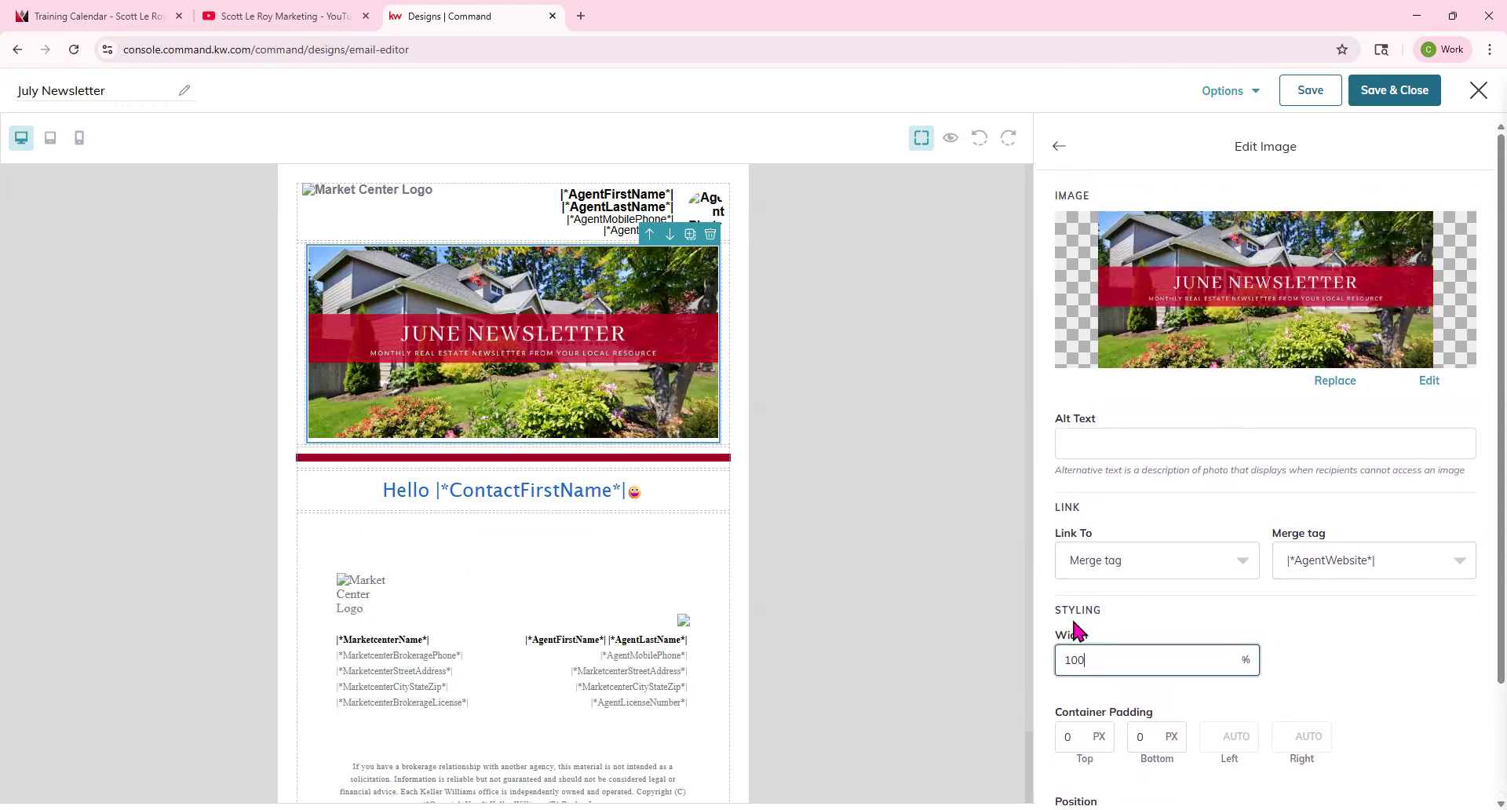
{"action": "left_click", "coordinate": [1059, 146]}
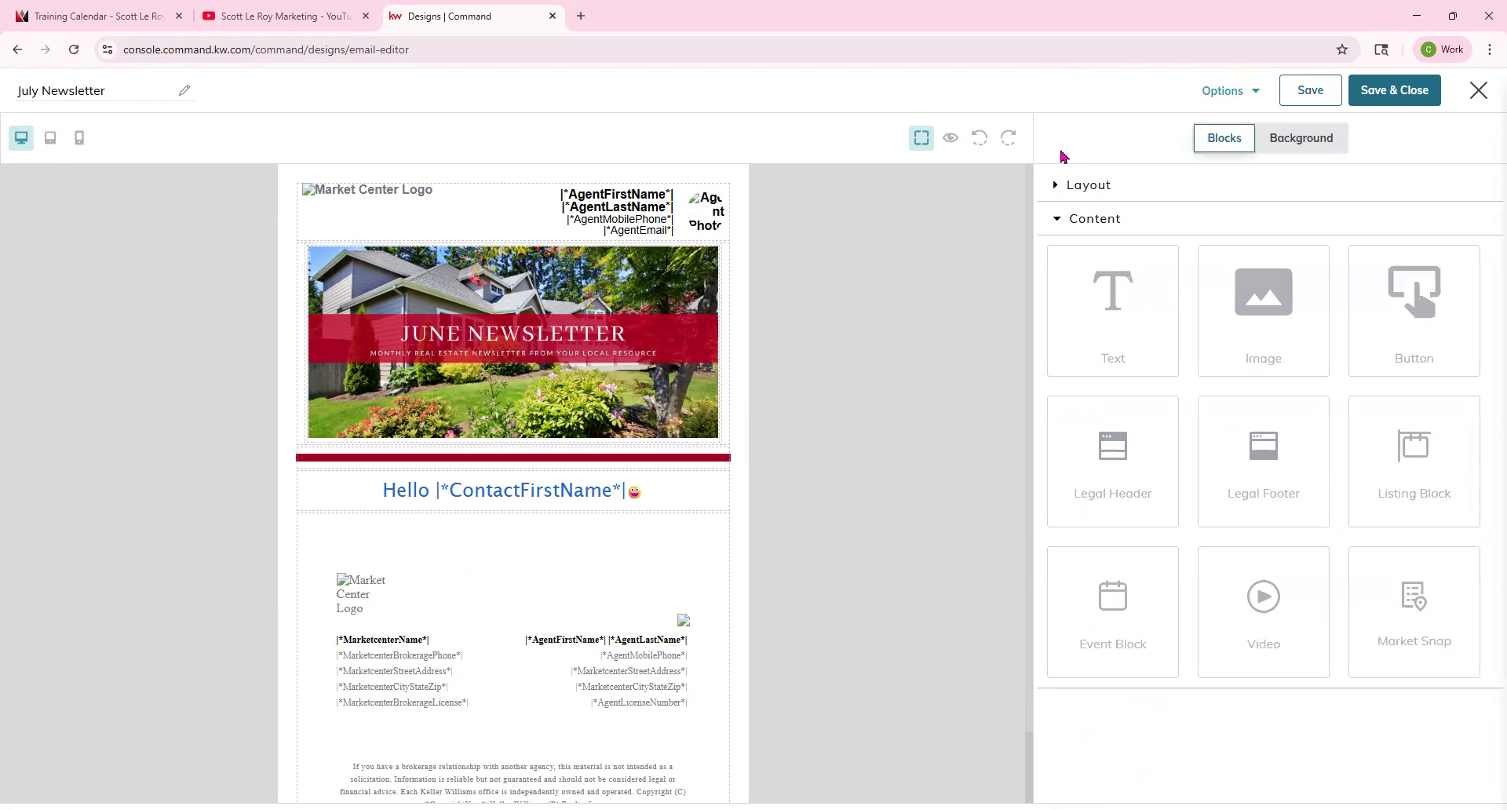
{"action": "left_click_drag", "start_coordinate": [1416, 326], "coordinate": [697, 543]}
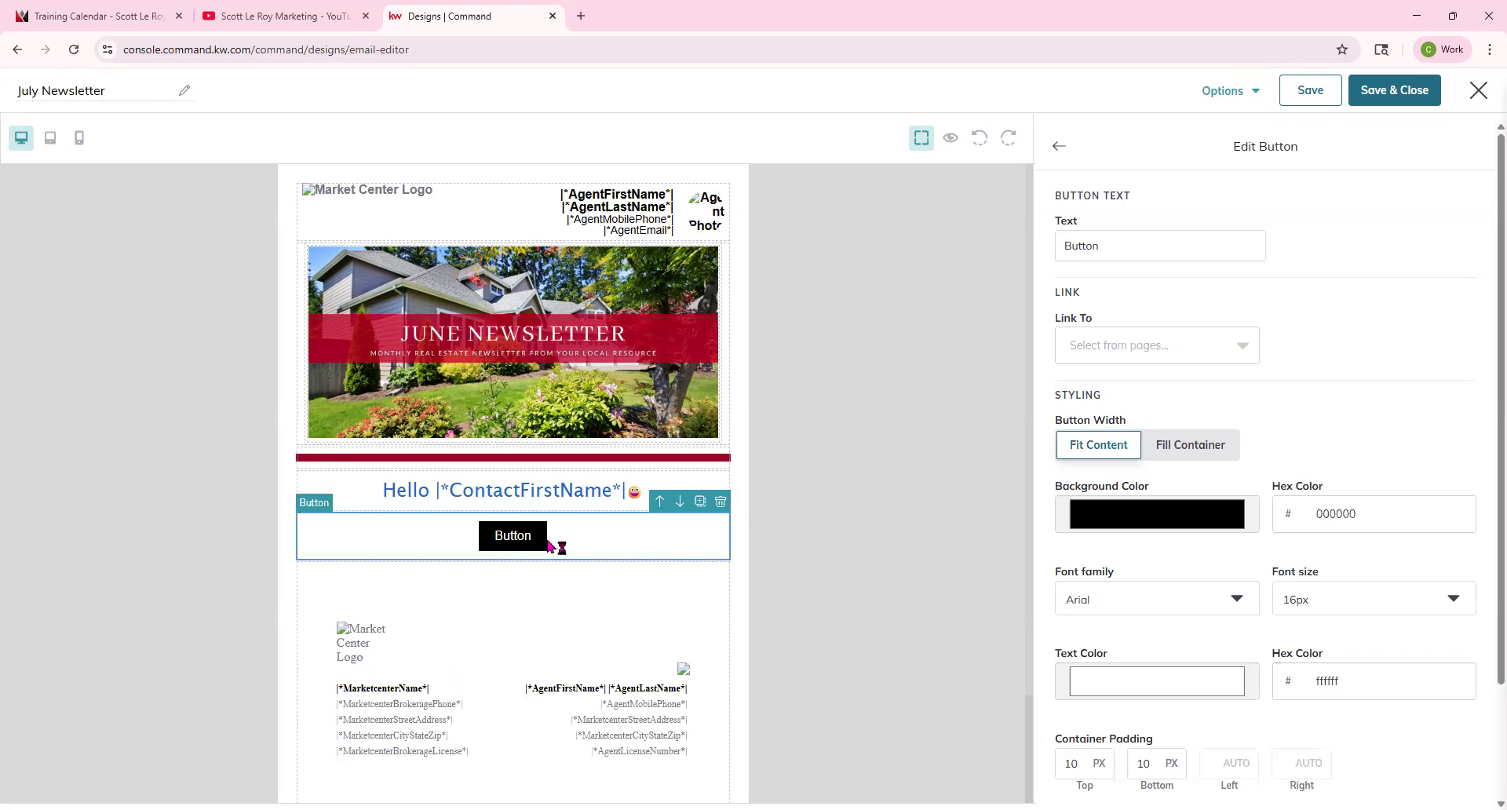
Set the button text to Click Here and its link type to Web address.
{"action": "left_click", "coordinate": [1119, 247]}
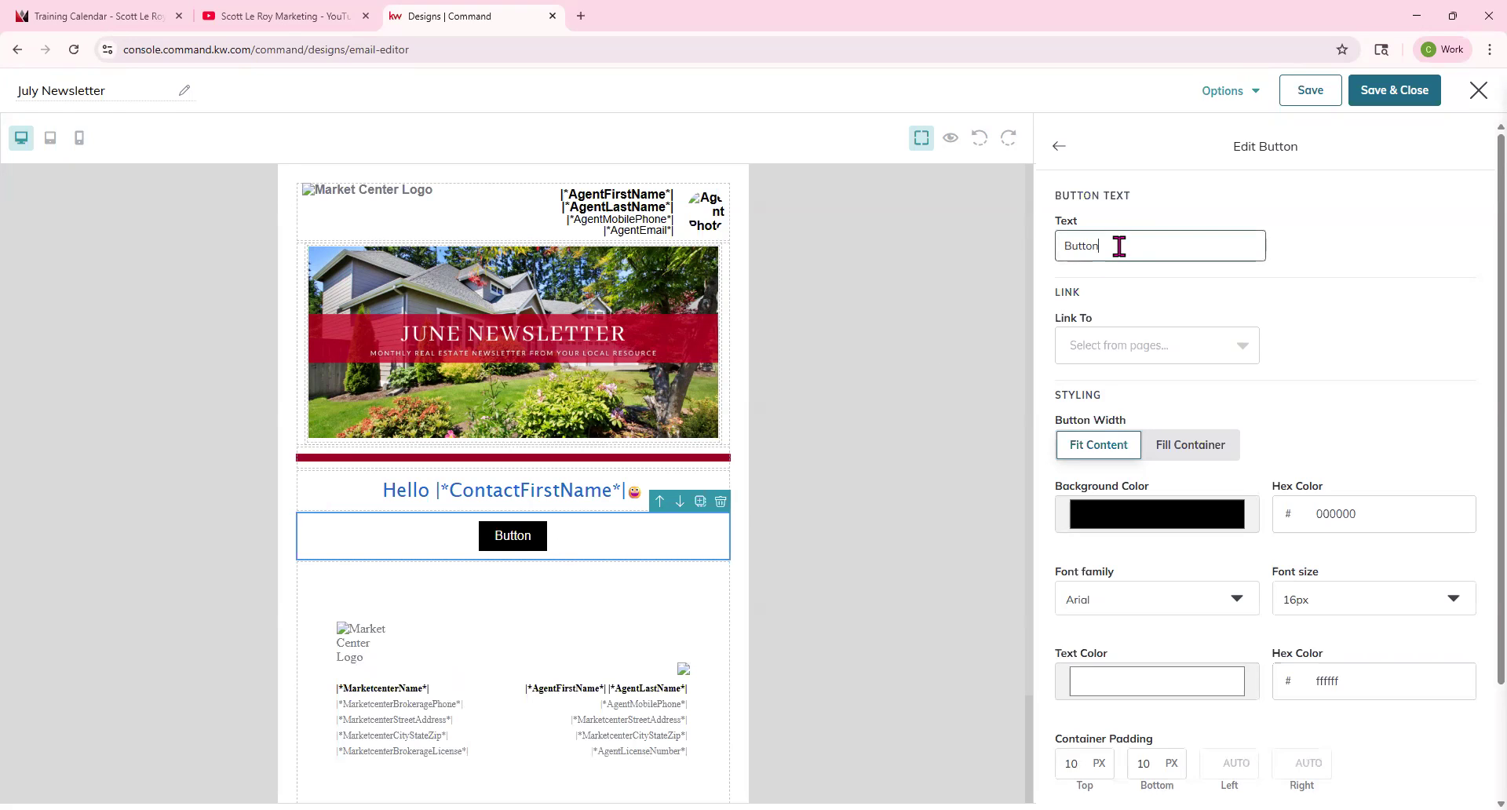
{"action": "left_click_drag", "start_coordinate": [1120, 246], "coordinate": [1015, 252]}
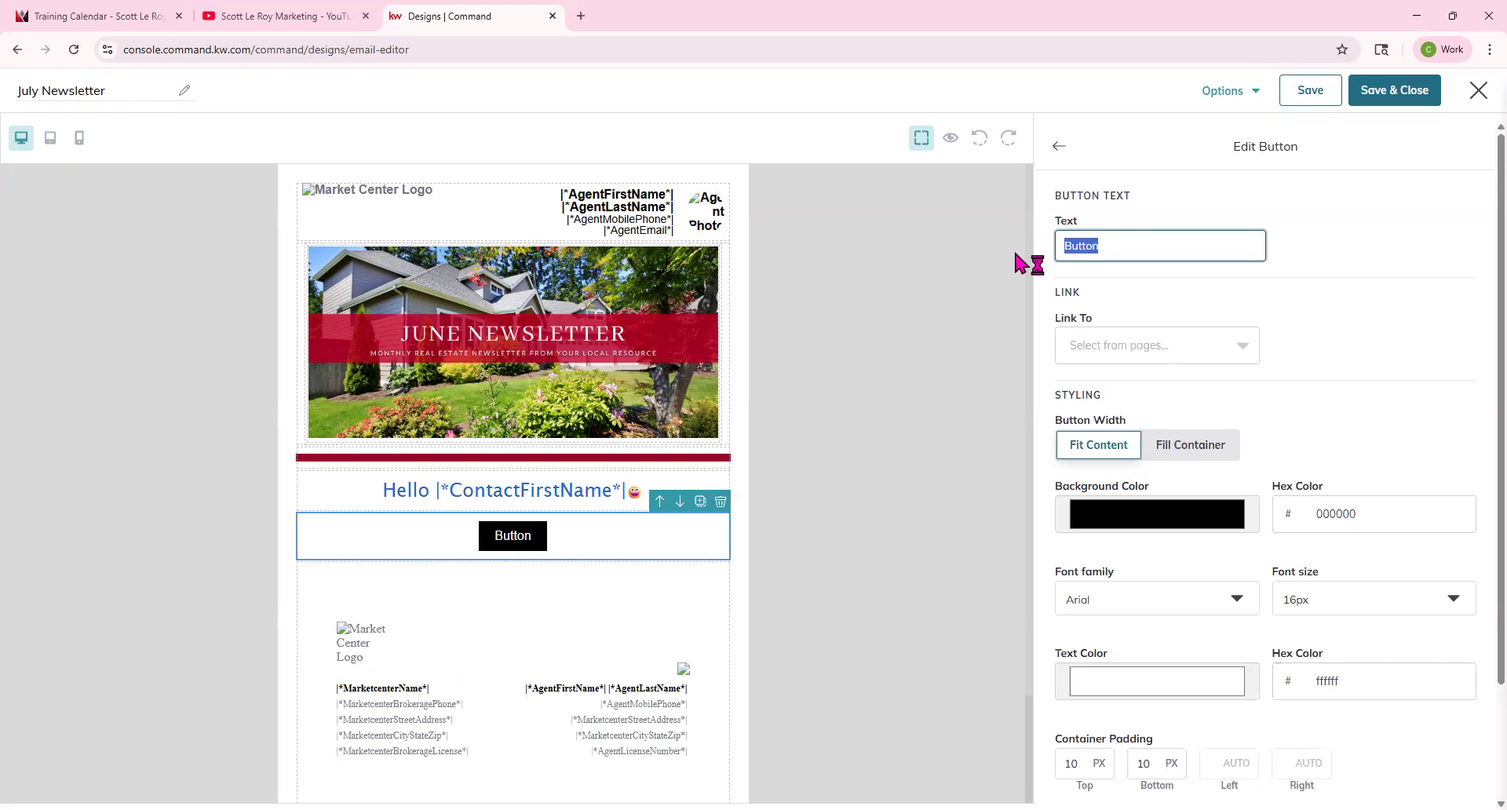
{"action": "type", "text": "Click Here"}
{"action": "left_click", "coordinate": [1151, 345]}
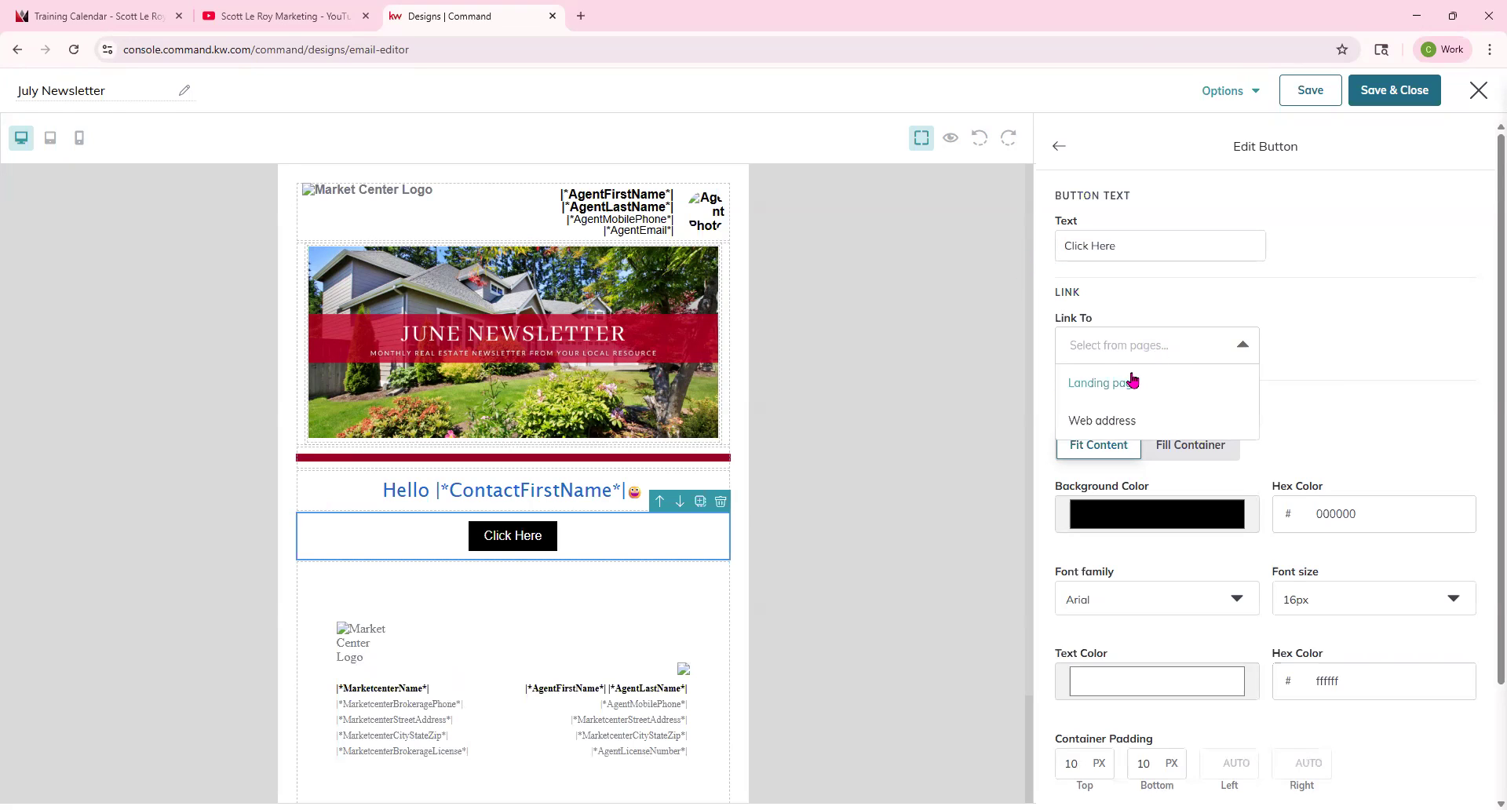
{"action": "left_click", "coordinate": [1117, 422]}
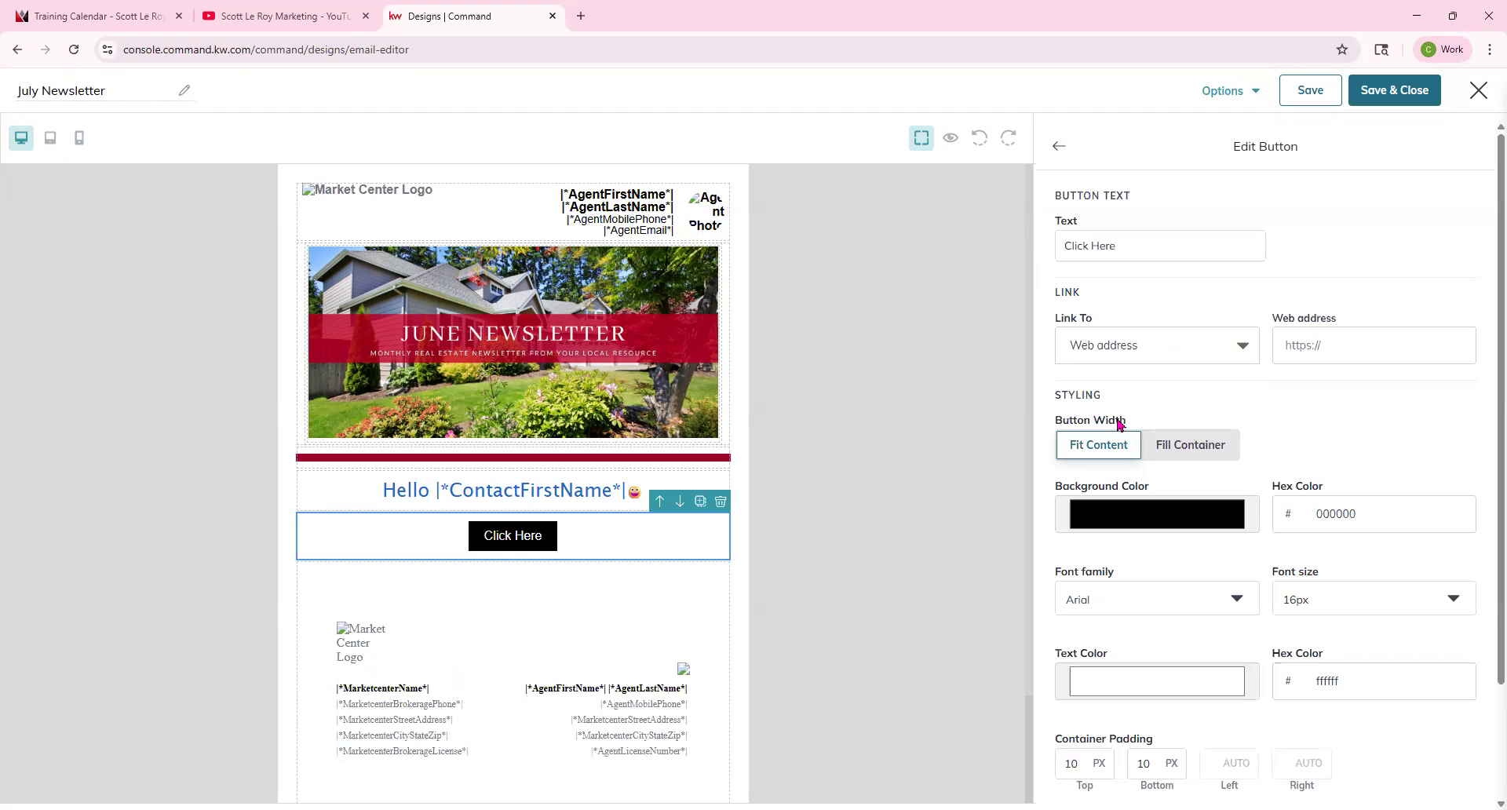
Copy the YouTube channel's videos URL and paste it as the button's web address.
{"action": "left_click", "coordinate": [290, 16]}
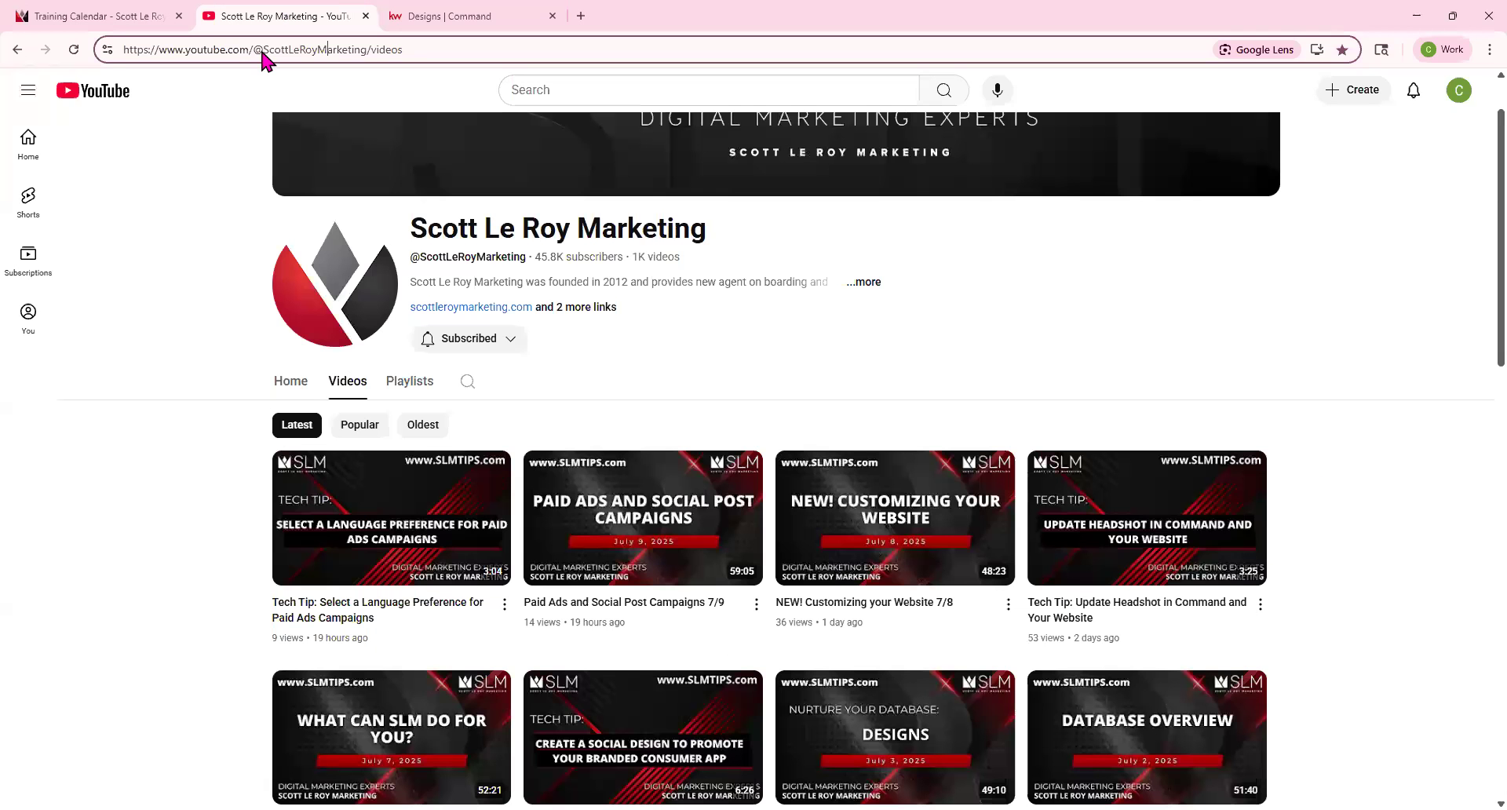
{"action": "triple_click", "coordinate": [421, 50]}
{"action": "left_click", "coordinate": [478, 9]}
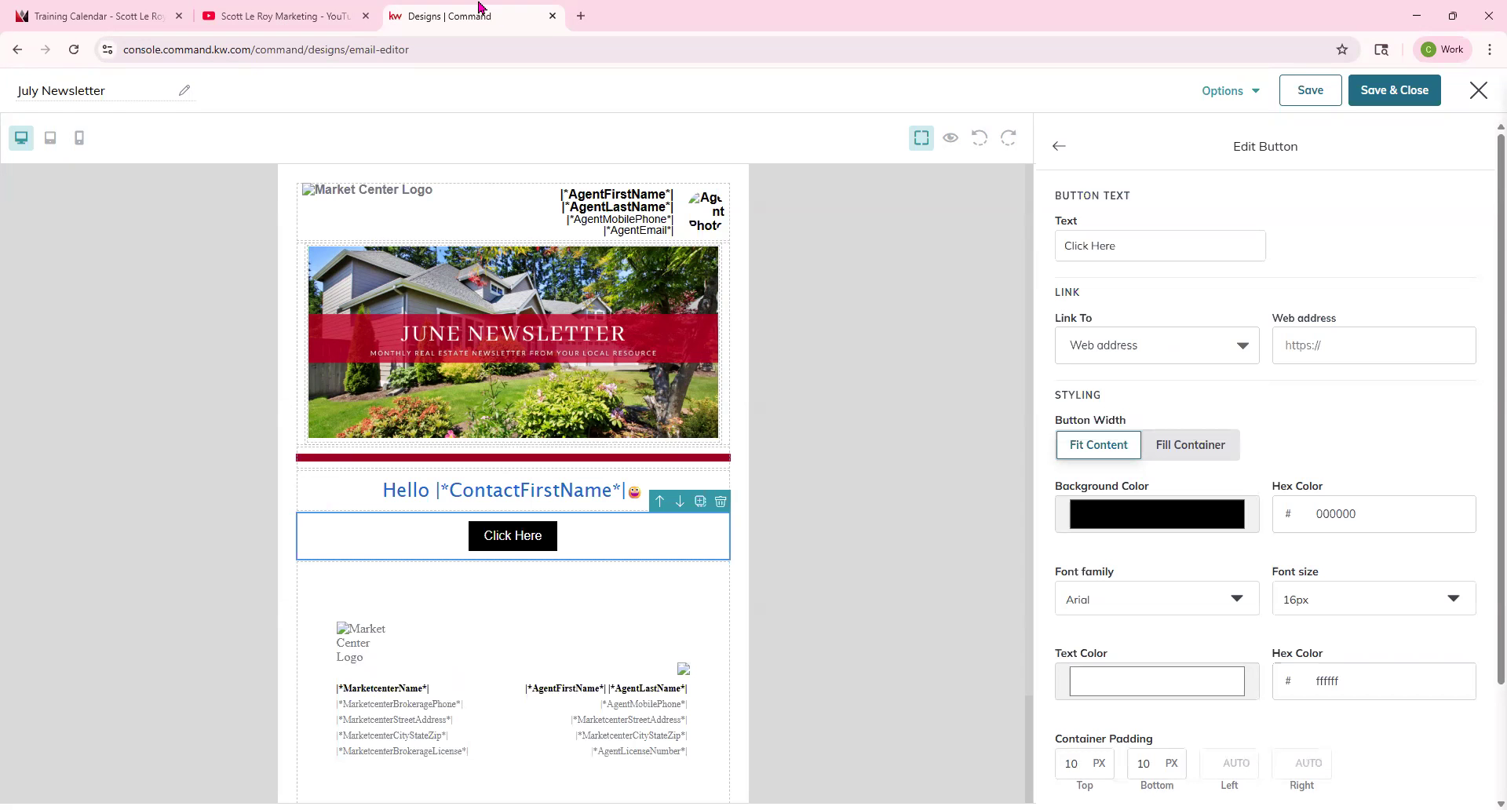
{"action": "left_click", "coordinate": [1376, 343]}
{"action": "left_click", "coordinate": [1377, 422]}
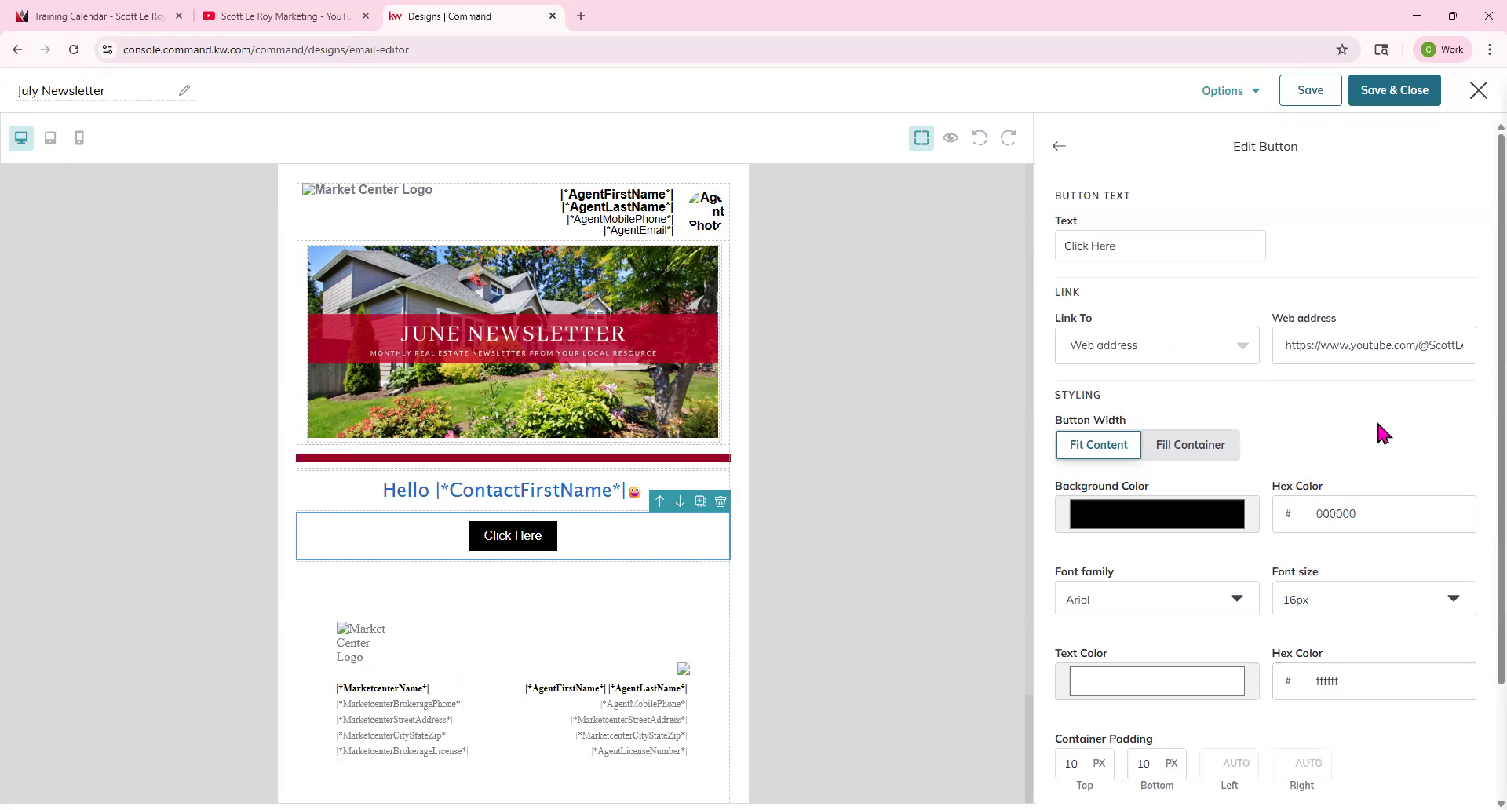
Try the Fill Container button width, then set it back to Fit Content.
{"action": "left_click_drag", "start_coordinate": [1064, 421], "coordinate": [1134, 422]}
{"action": "left_click", "coordinate": [1091, 449]}
{"action": "left_click_drag", "start_coordinate": [1132, 248], "coordinate": [1047, 269]}
{"action": "left_click", "coordinate": [1207, 453]}
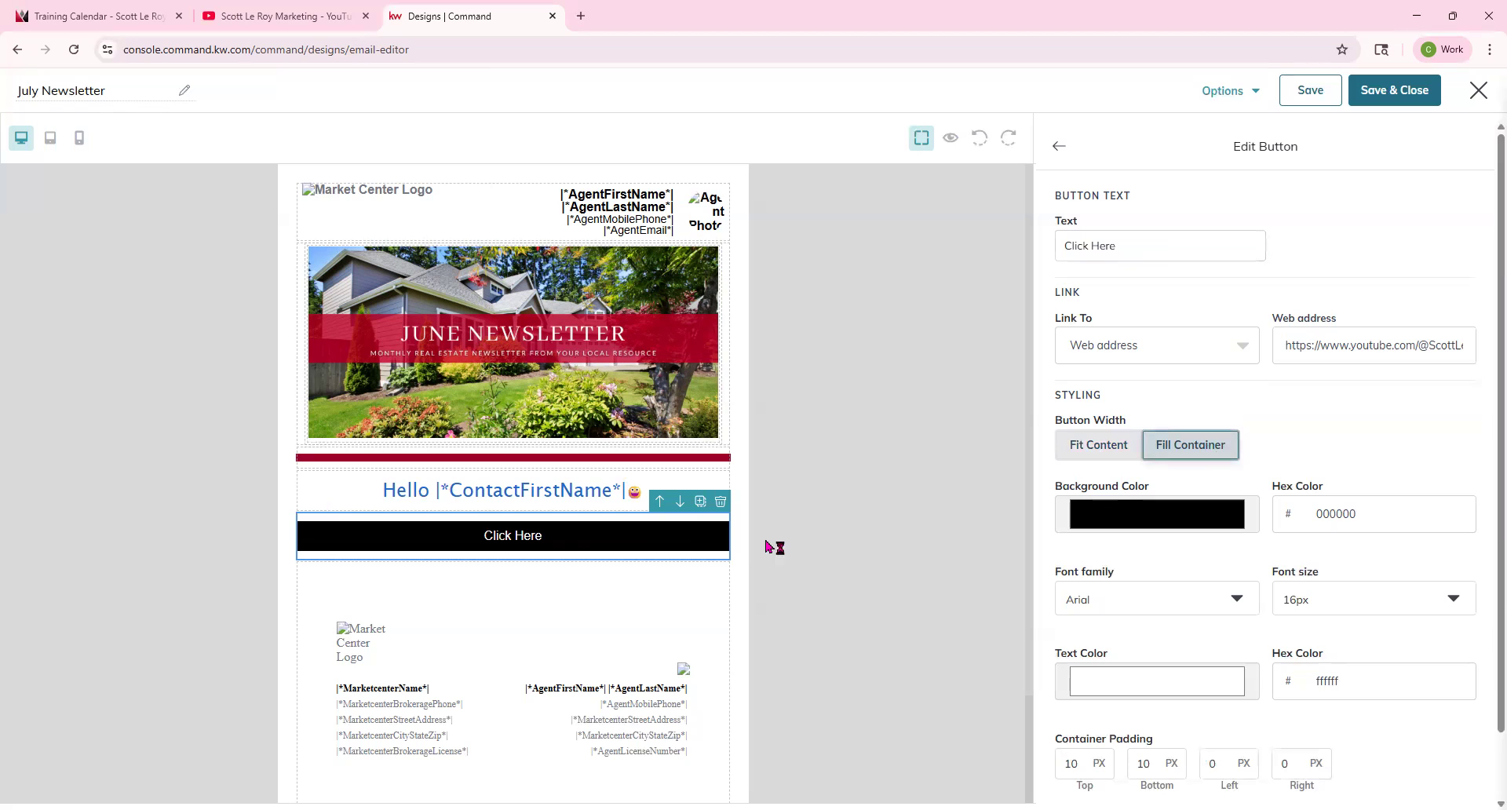
{"action": "left_click", "coordinate": [1094, 450]}
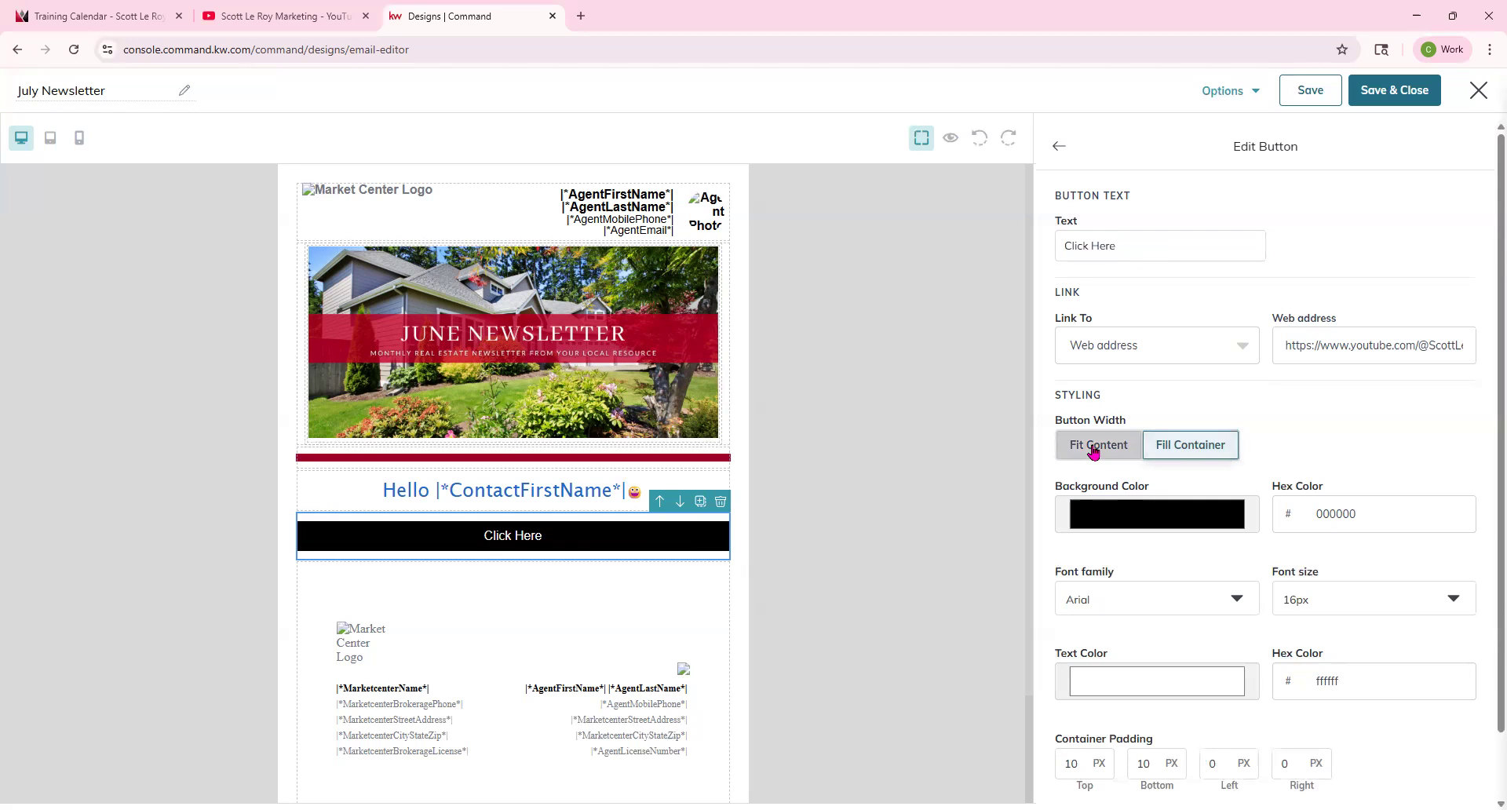
Set the button background colour to 4e5d07 by picking the green from the banner image.
{"action": "left_click", "coordinate": [1138, 522]}
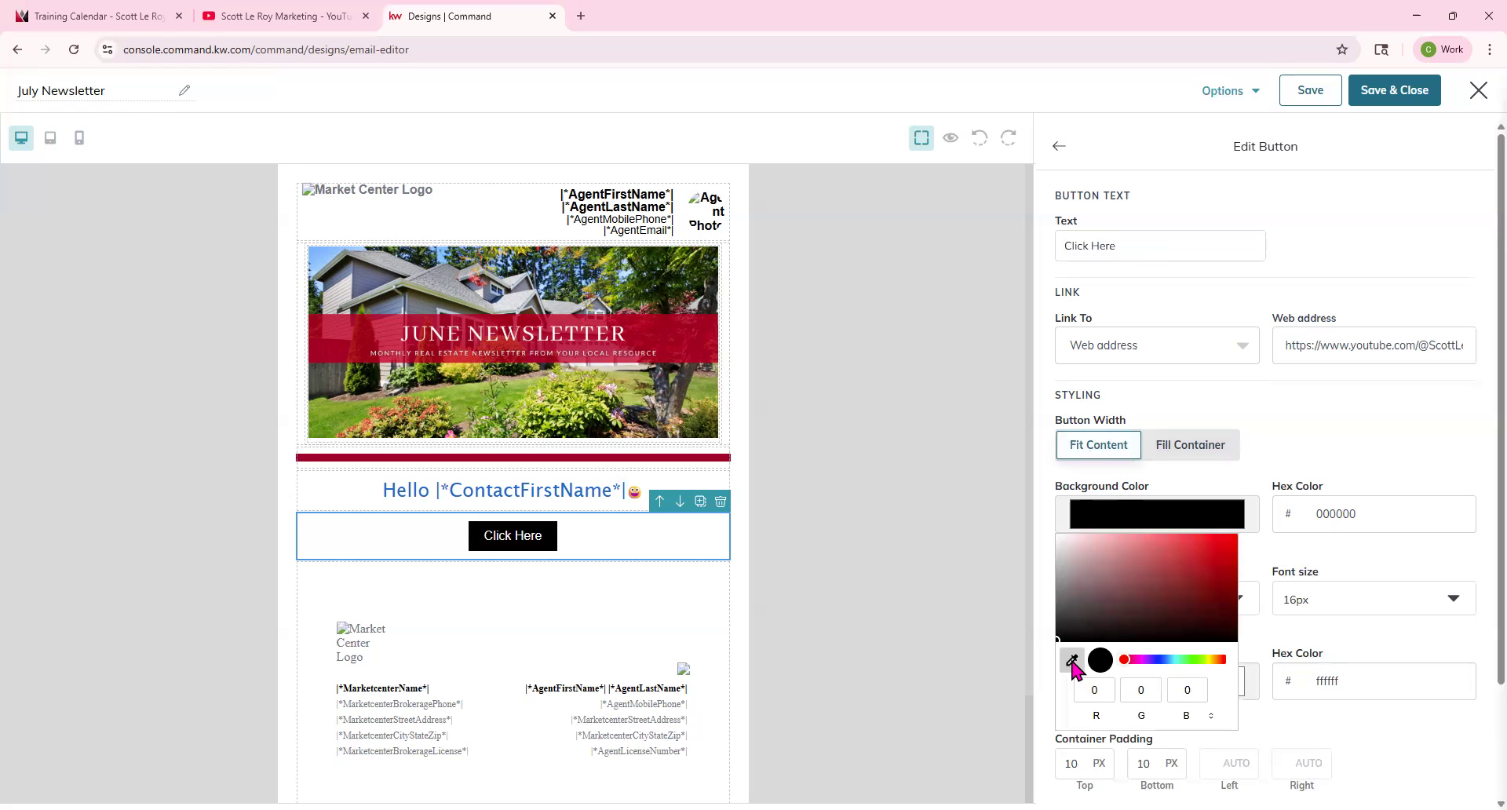
{"action": "left_click", "coordinate": [588, 394]}
{"action": "left_click", "coordinate": [1382, 458]}
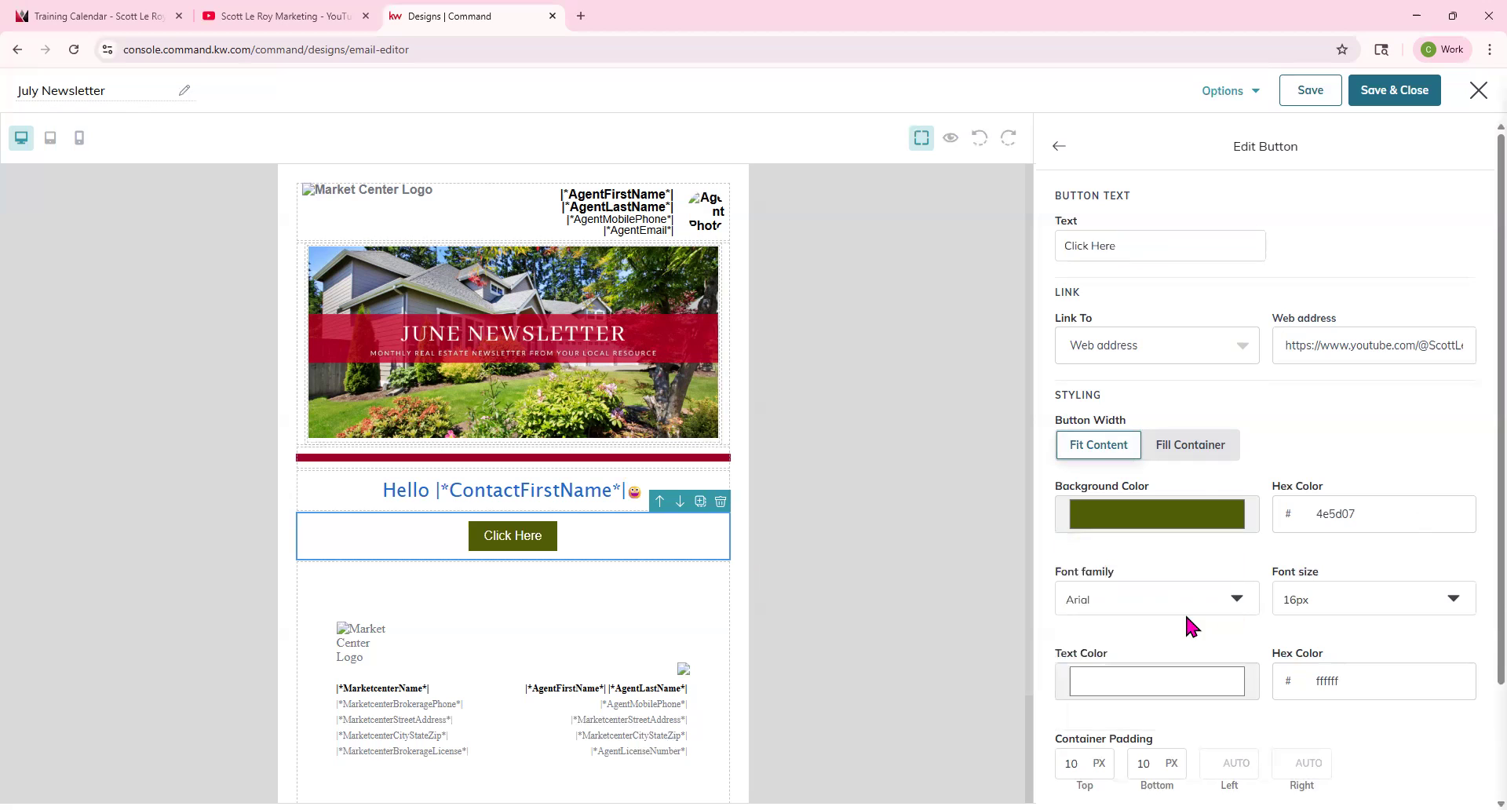
Set the button's font family to Georgia and its font size to 20px.
{"action": "left_click", "coordinate": [1185, 611]}
{"action": "left_click", "coordinate": [1132, 601]}
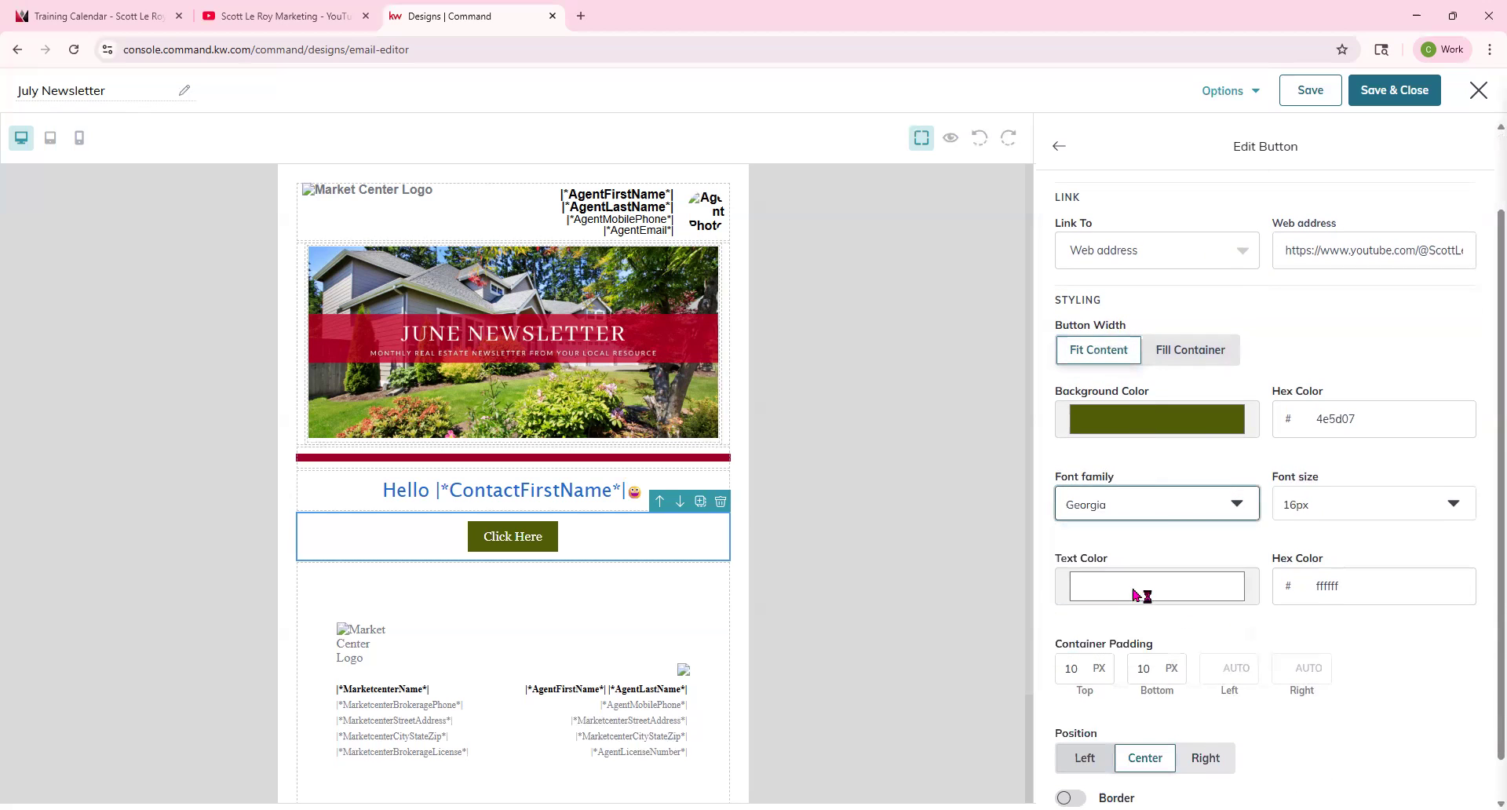
{"action": "left_click", "coordinate": [1350, 502]}
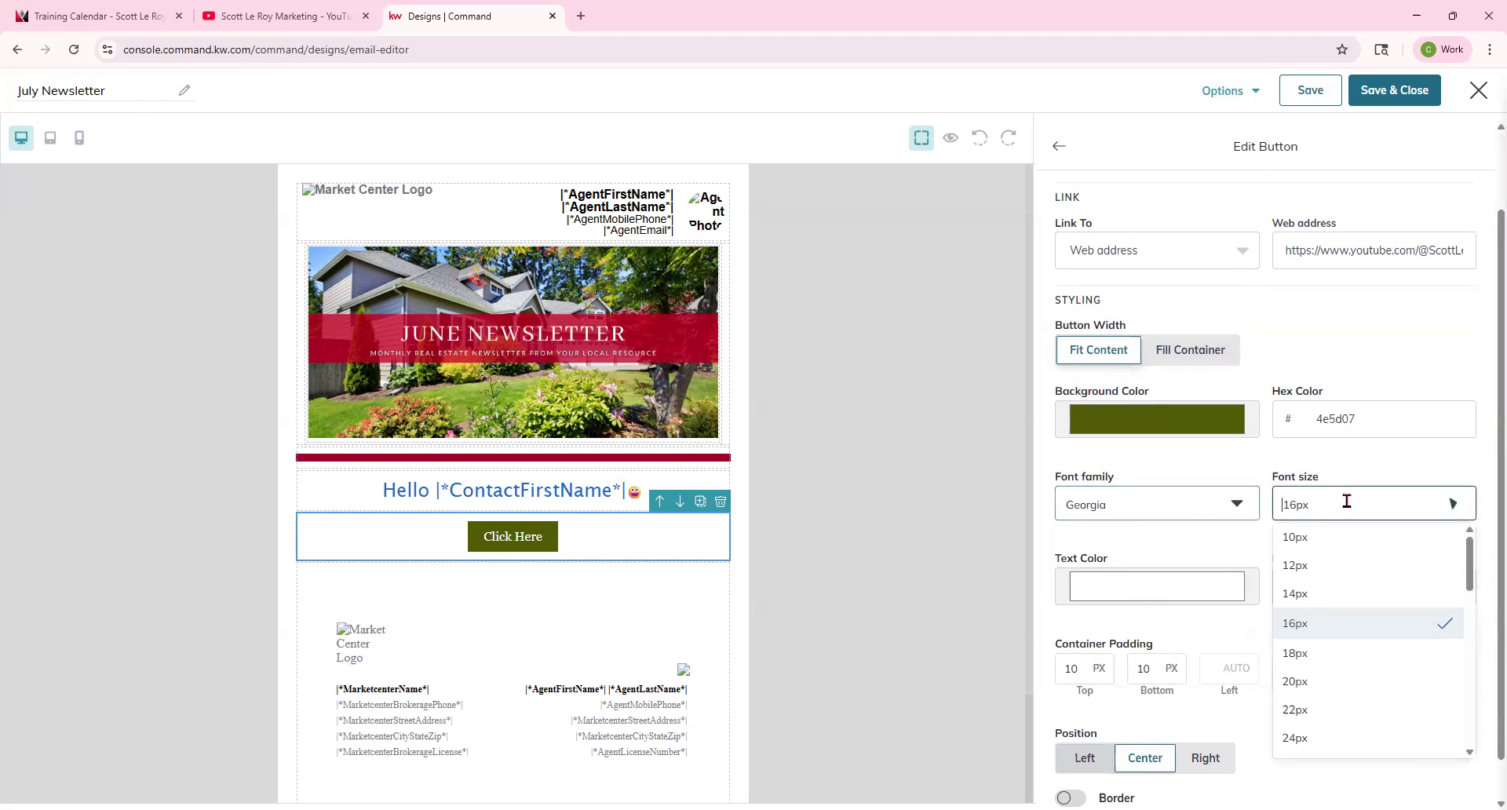
{"action": "left_click", "coordinate": [1296, 680]}
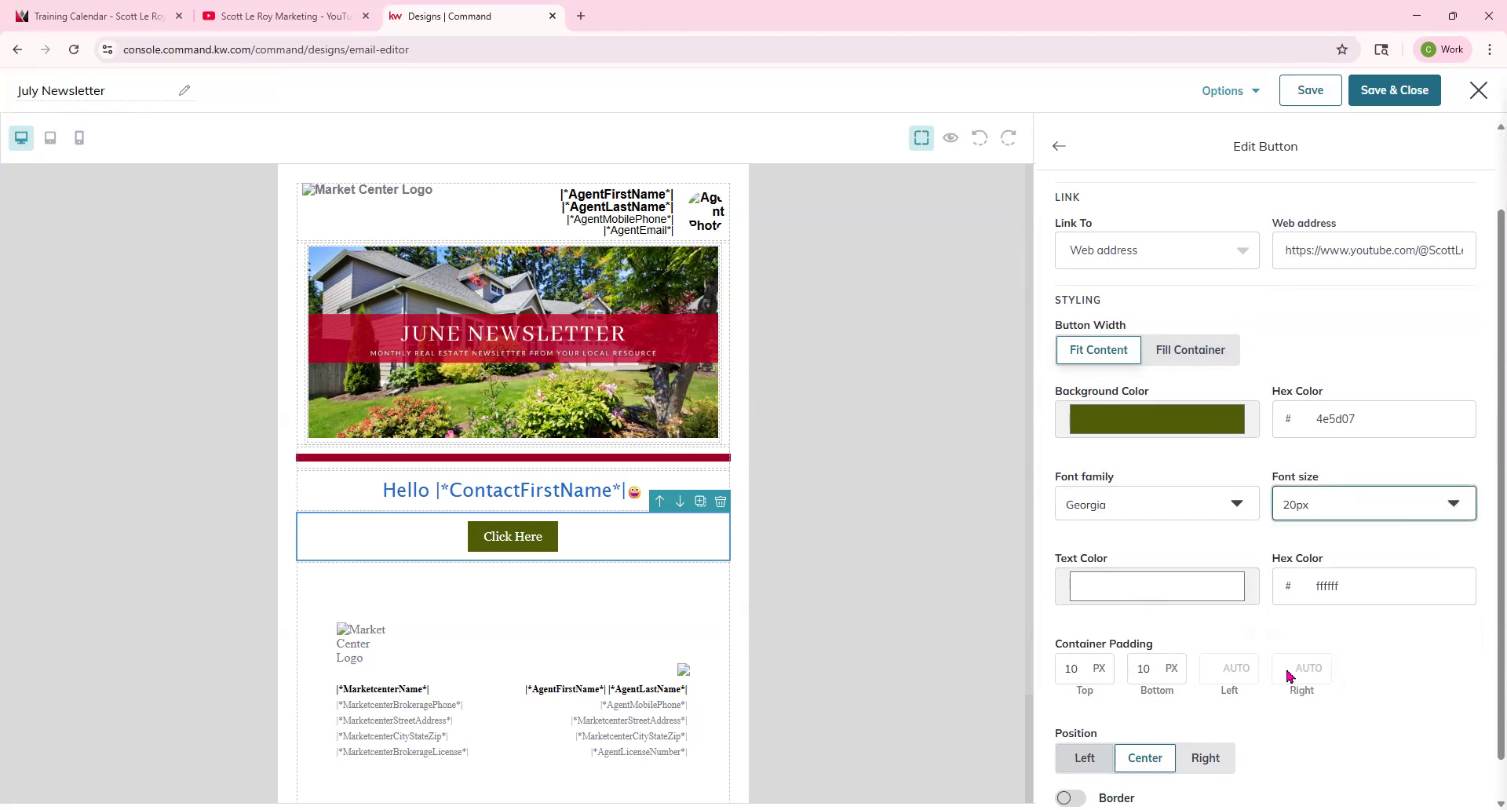
{"action": "left_click", "coordinate": [1140, 598]}
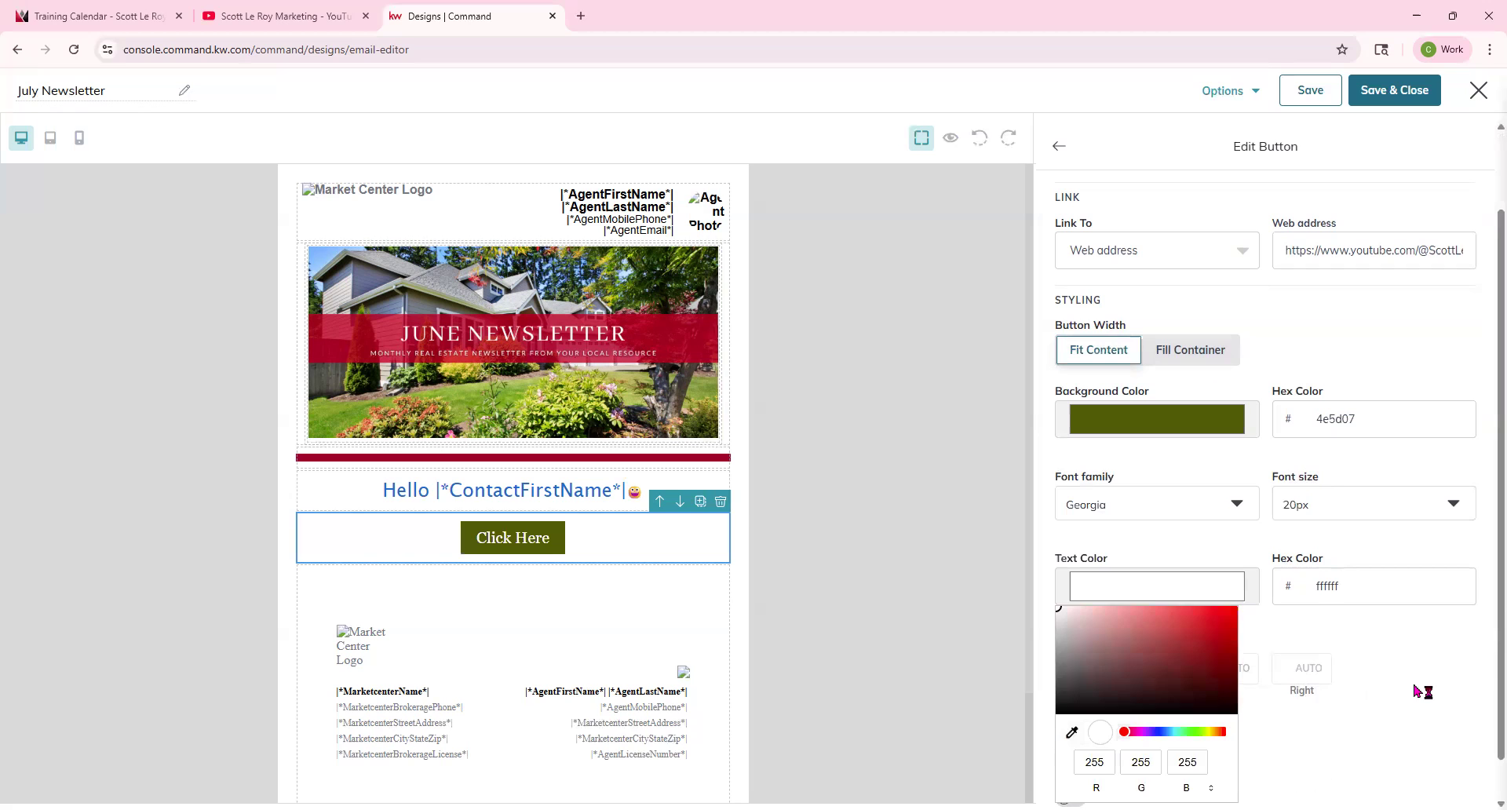
{"action": "left_click", "coordinate": [1319, 633]}
{"action": "scroll", "coordinate": [1125, 587], "scroll_direction": "down", "scroll_amount": 1}
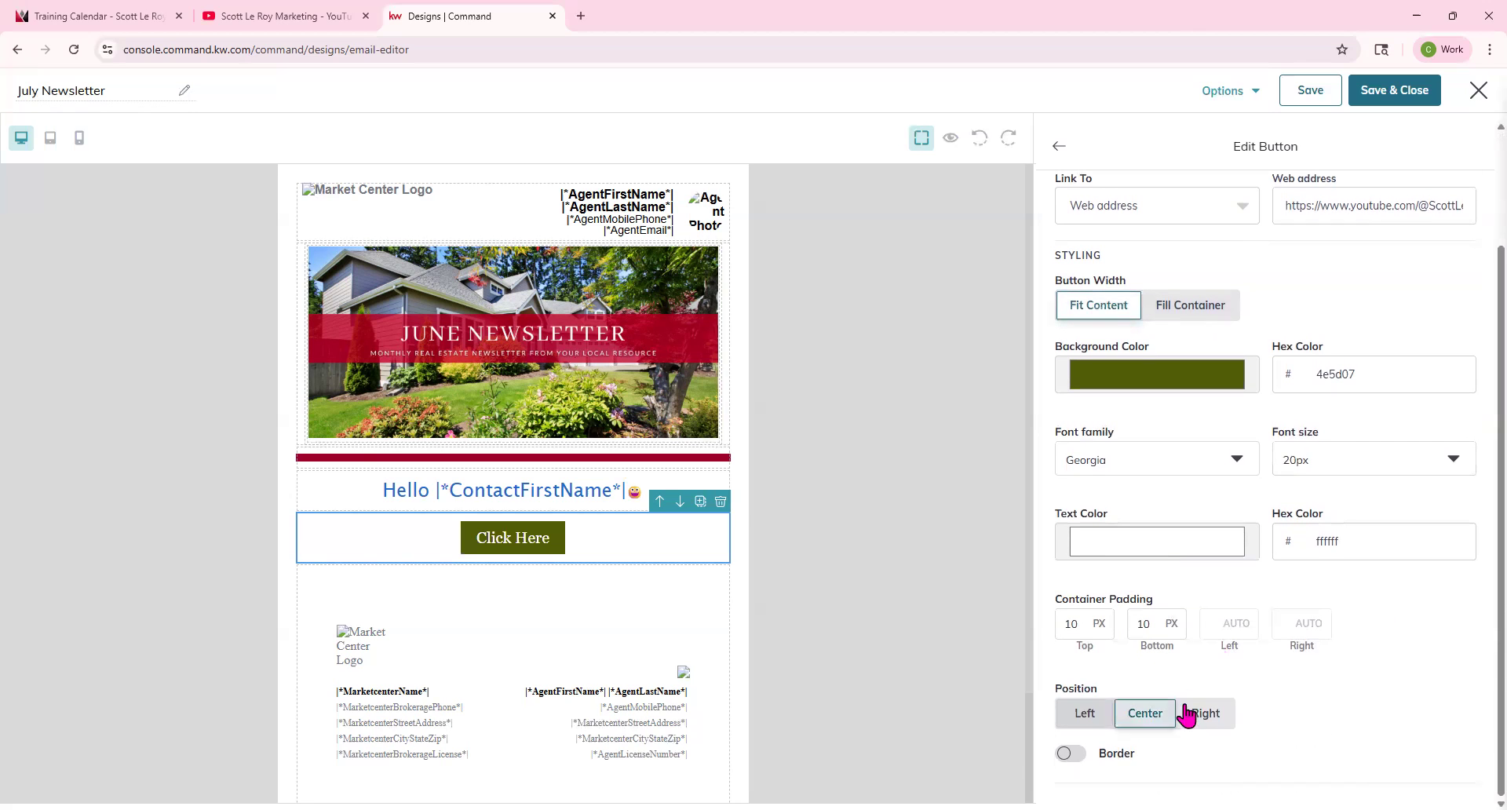
{"action": "right_click", "coordinate": [1065, 755]}
{"action": "left_click", "coordinate": [1312, 742]}
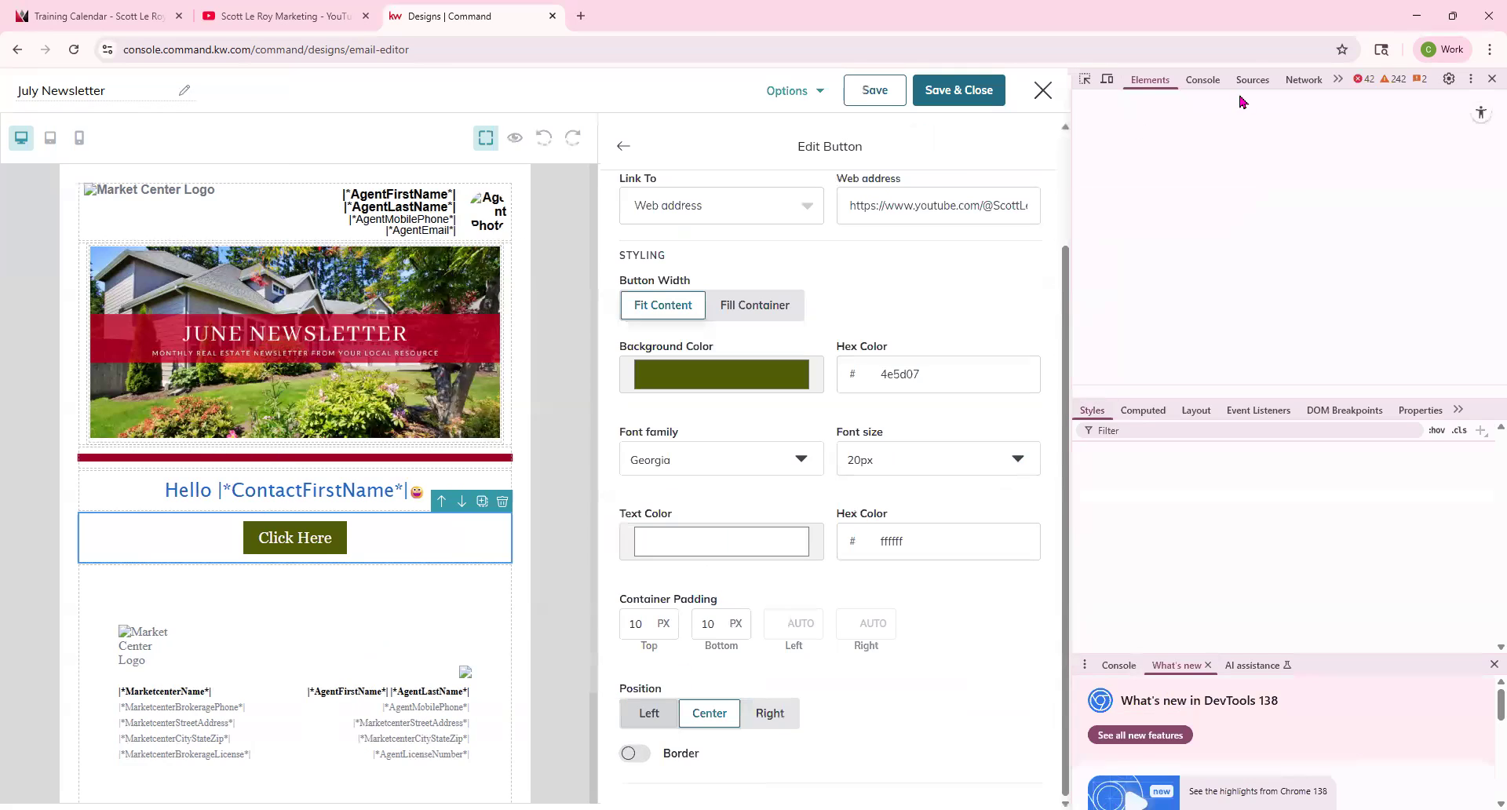
{"action": "left_click", "coordinate": [1491, 79]}
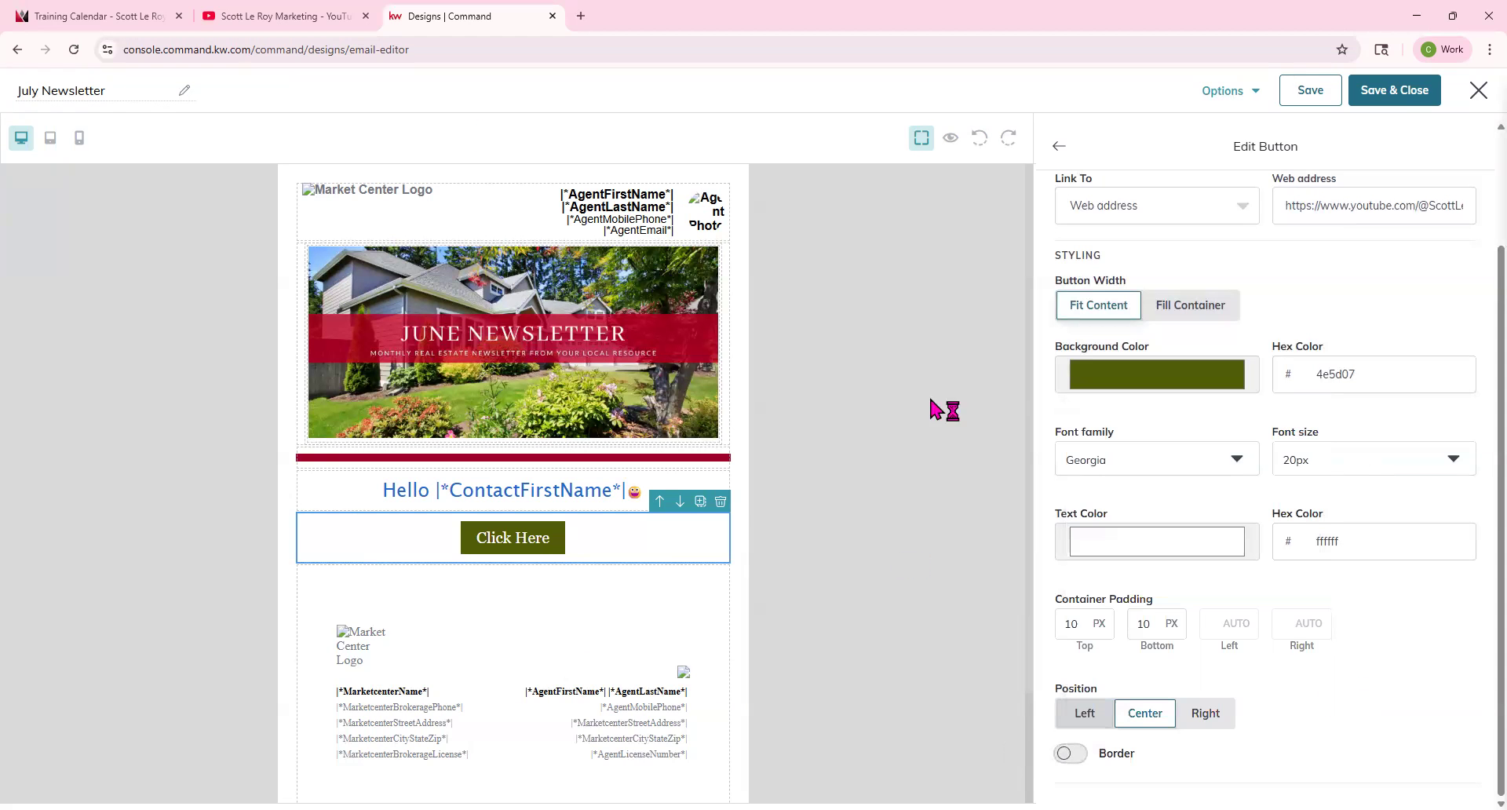
{"action": "scroll", "coordinate": [1193, 628], "scroll_direction": "up", "scroll_amount": 2}
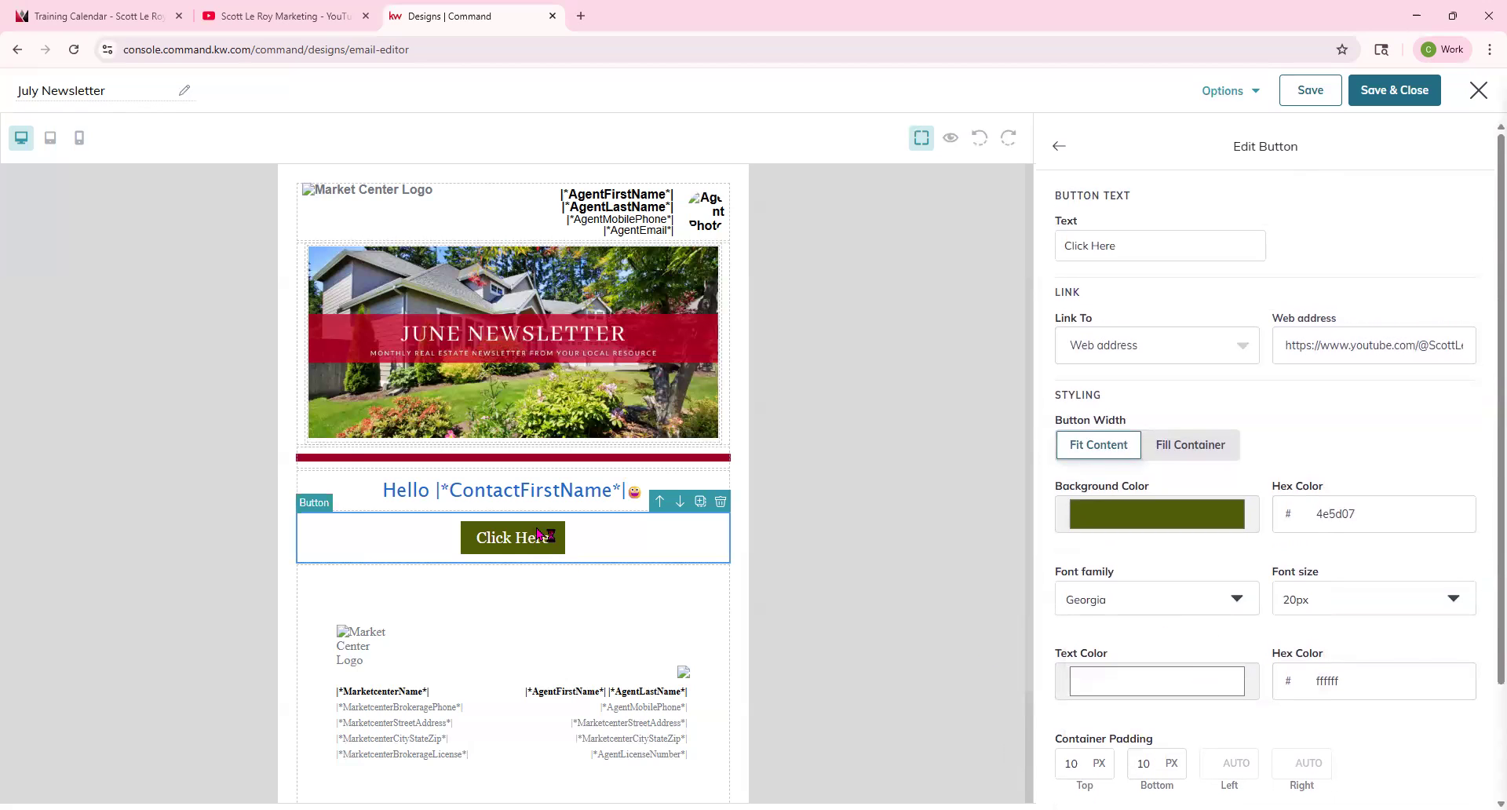
Change the button text to RSVP Here and return to the blocks list.
{"action": "left_click", "coordinate": [1135, 248]}
{"action": "key", "text": "ctrl+a"}
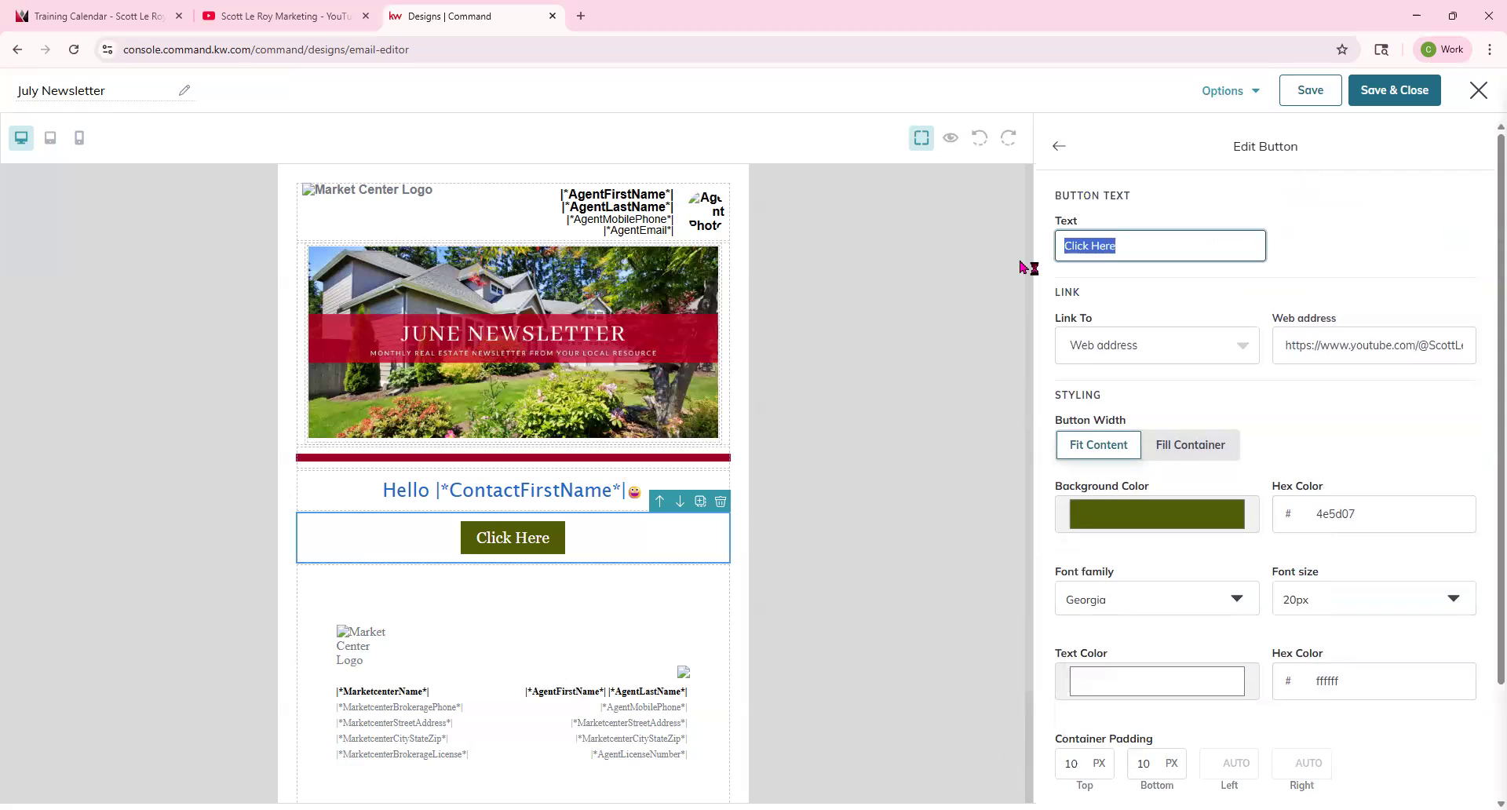
{"action": "type", "text": "RSVP"}
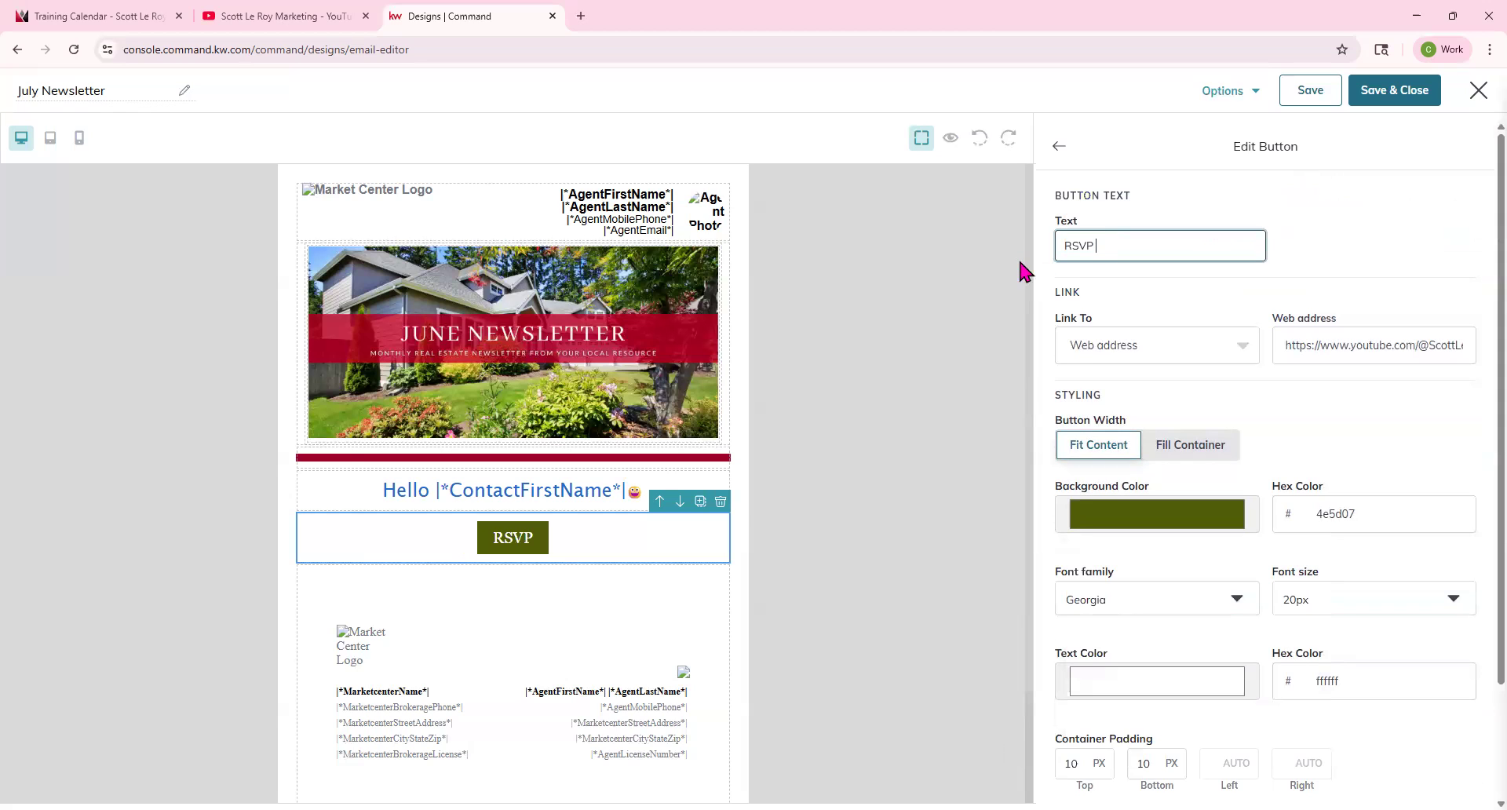
{"action": "type", "text": " Here"}
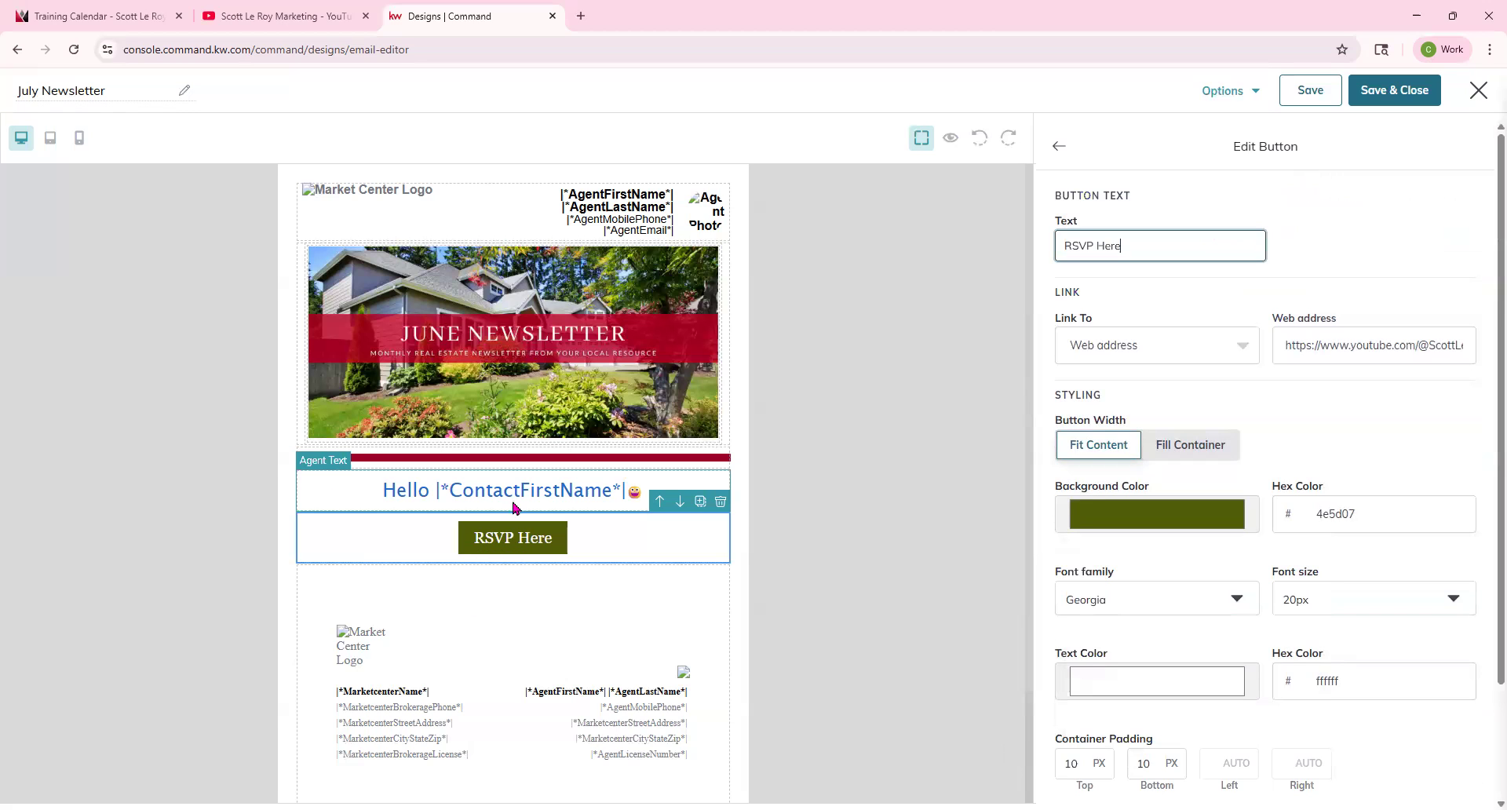
{"action": "left_click", "coordinate": [1061, 148]}
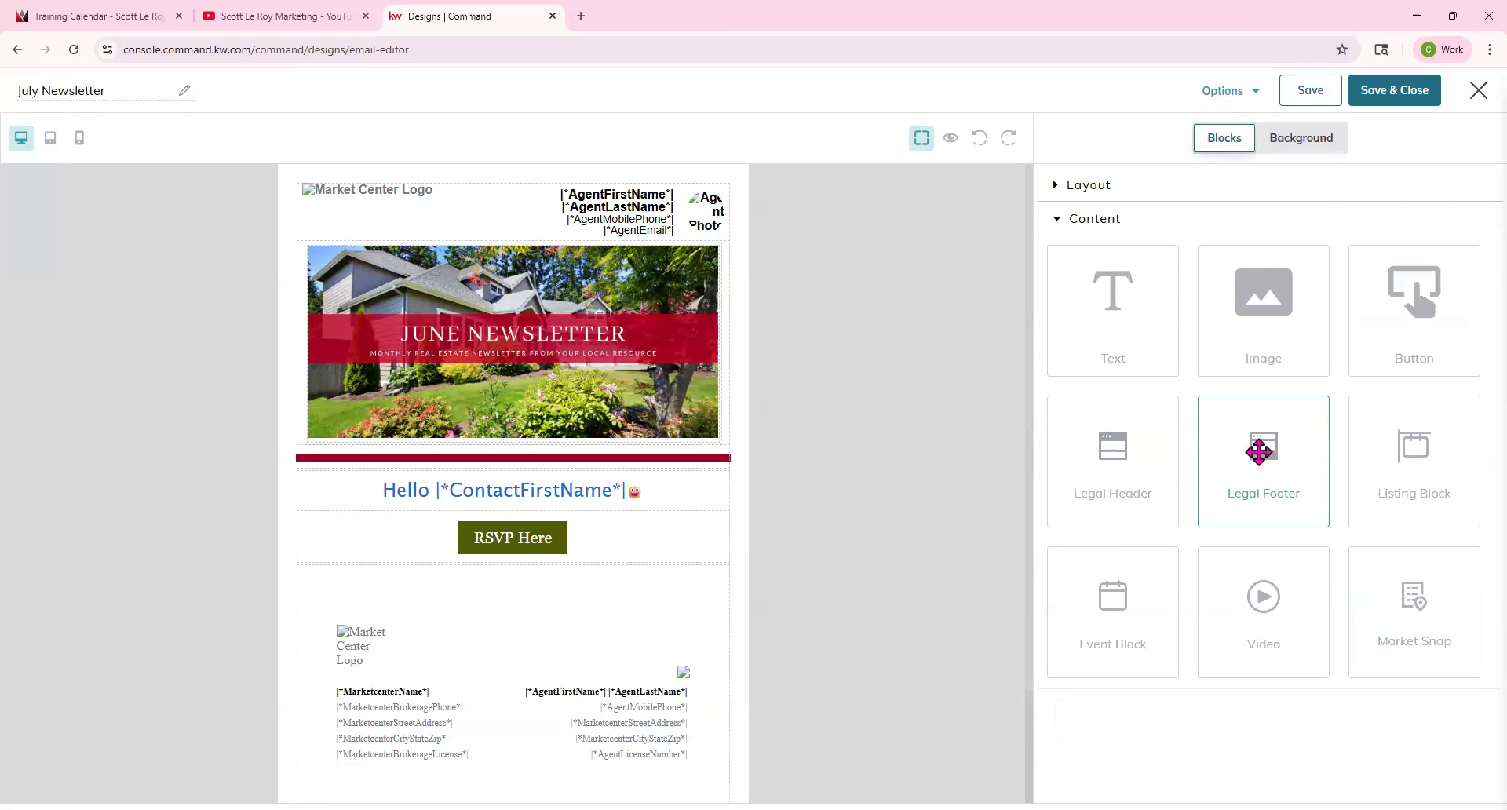
Add a Listing block below the RSVP button and start autofilling it from a listing.
{"action": "left_click_drag", "start_coordinate": [1426, 453], "coordinate": [649, 615]}
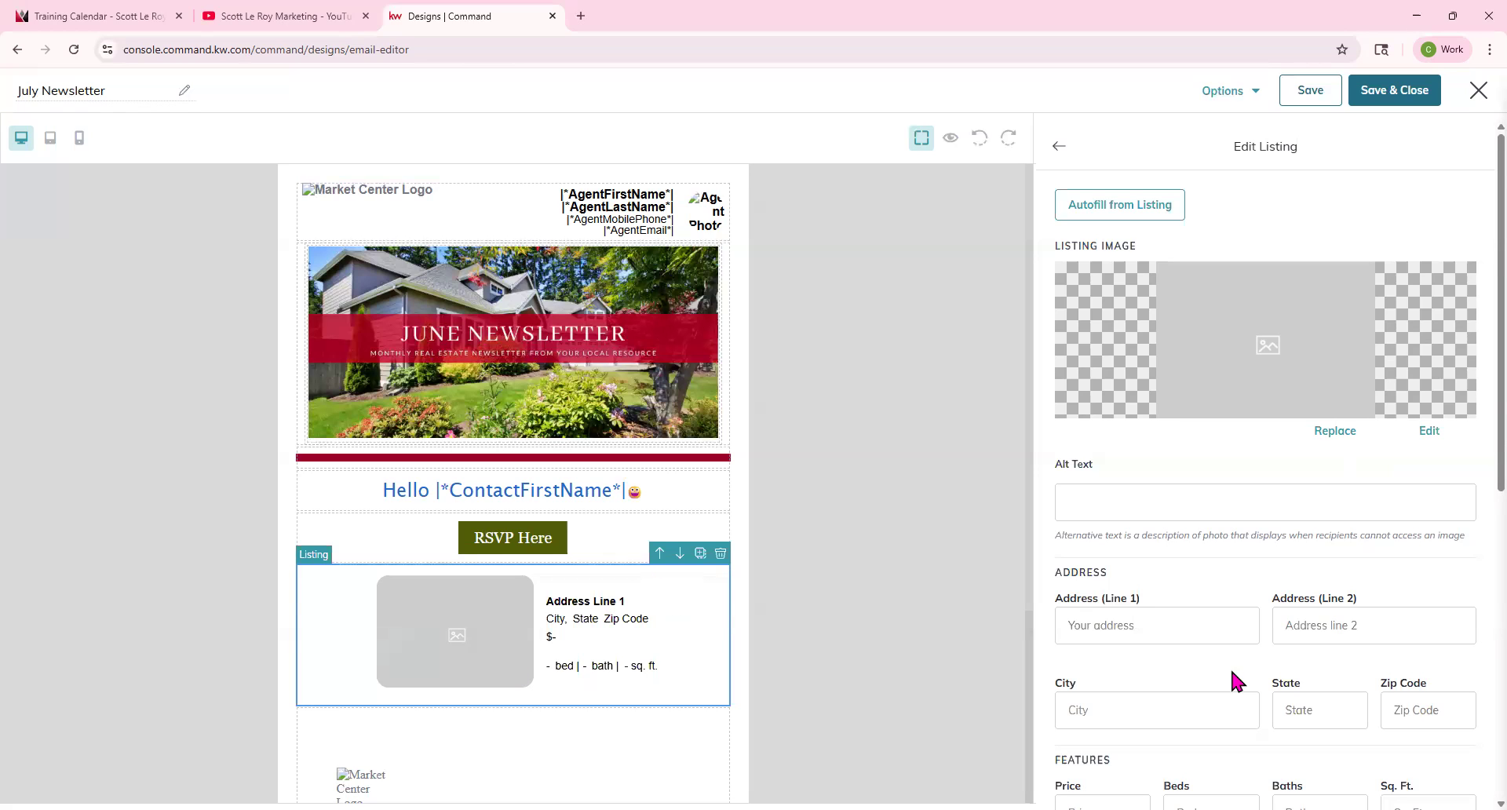
{"action": "left_click", "coordinate": [1120, 207]}
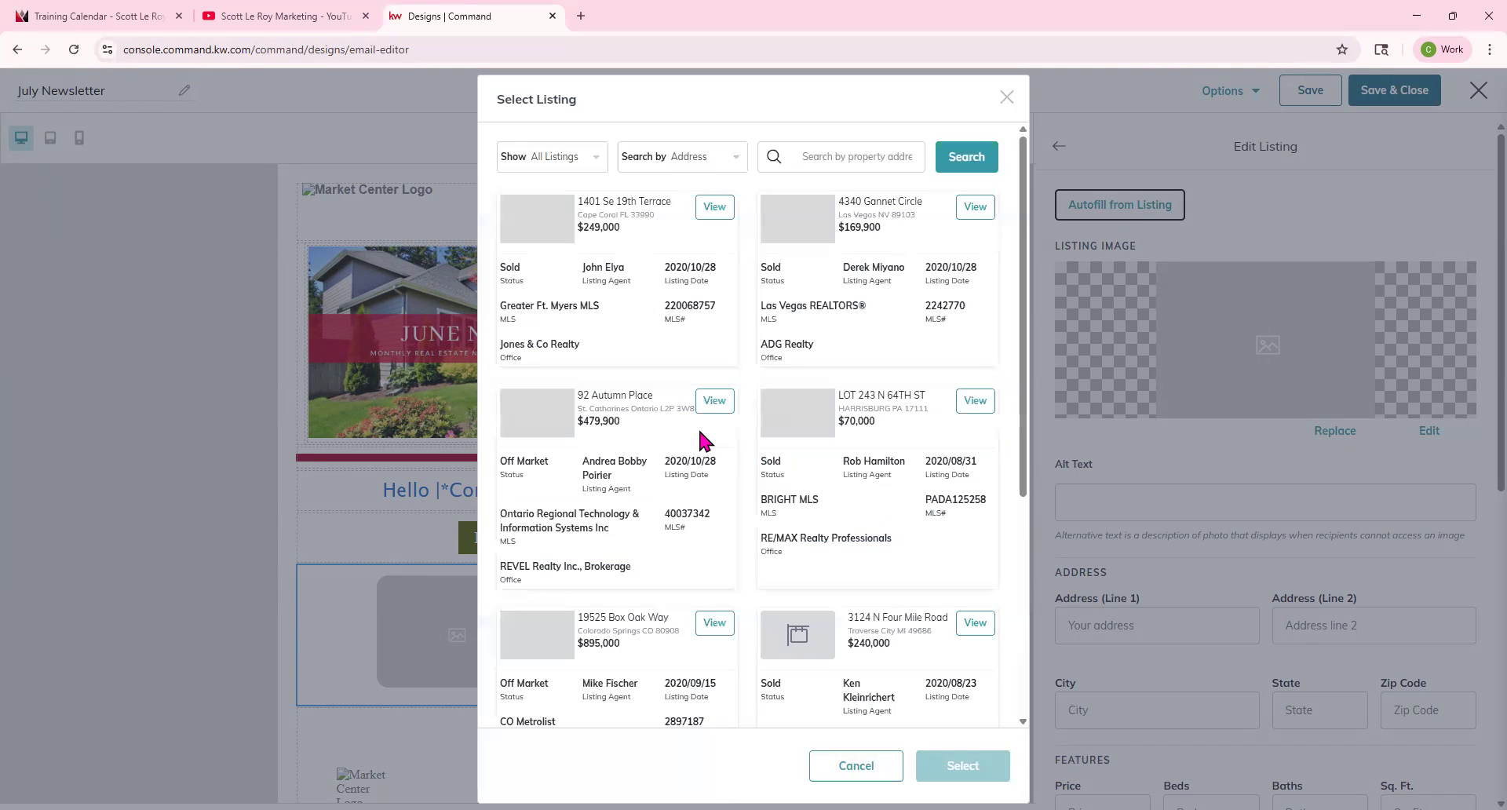
{"action": "left_click", "coordinate": [585, 158]}
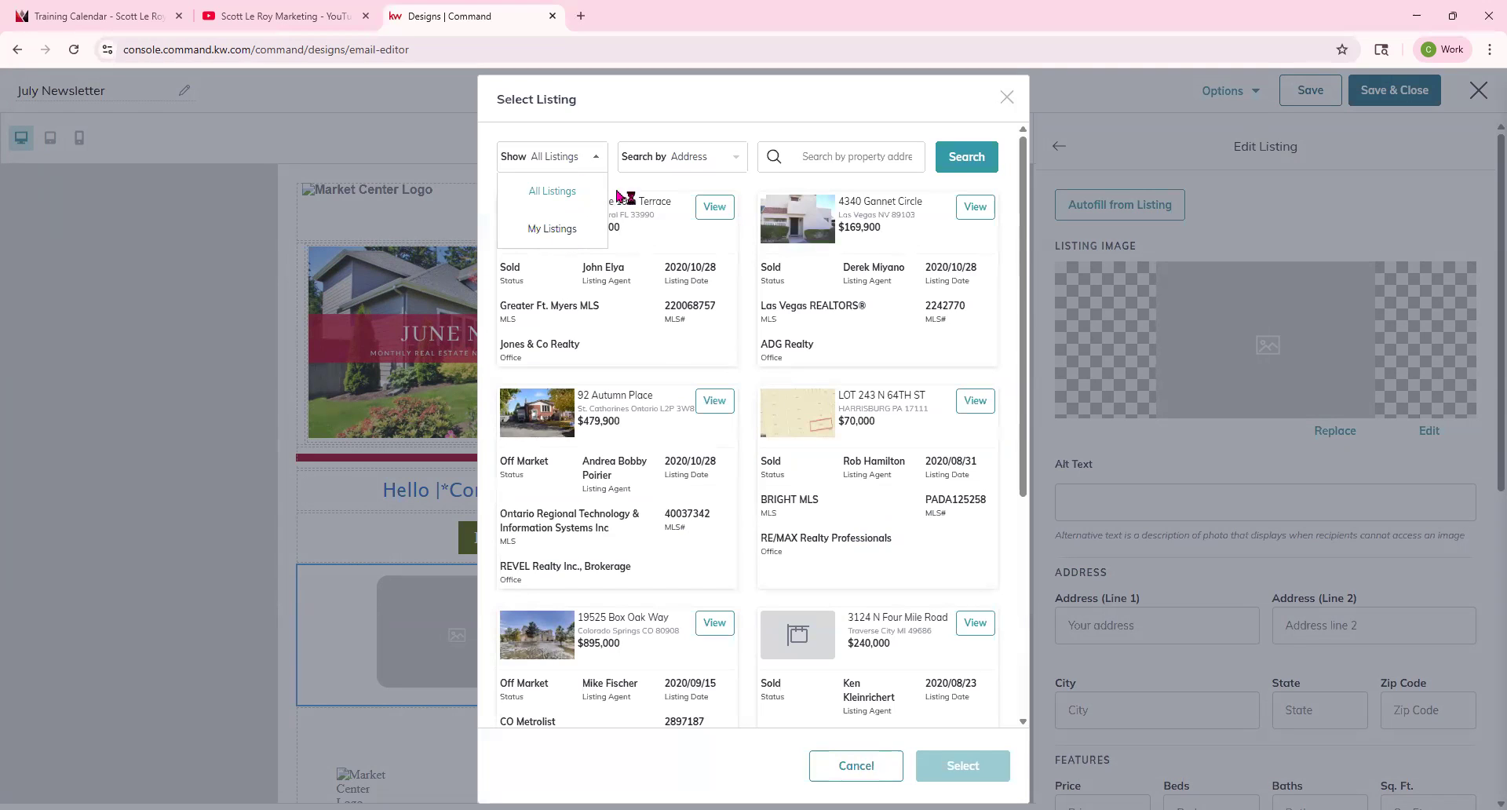
{"action": "left_click", "coordinate": [689, 158]}
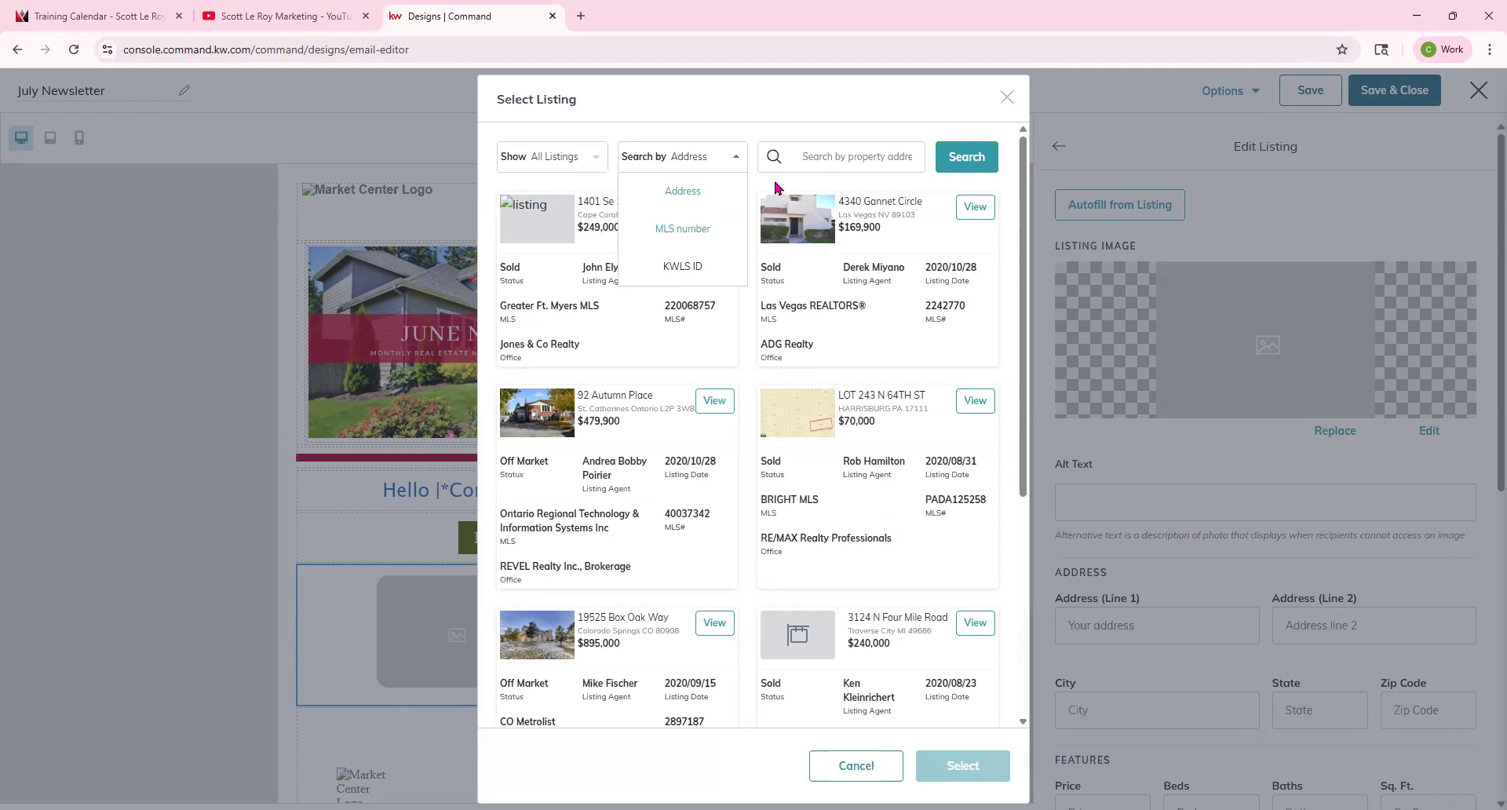
{"action": "left_click", "coordinate": [828, 157]}
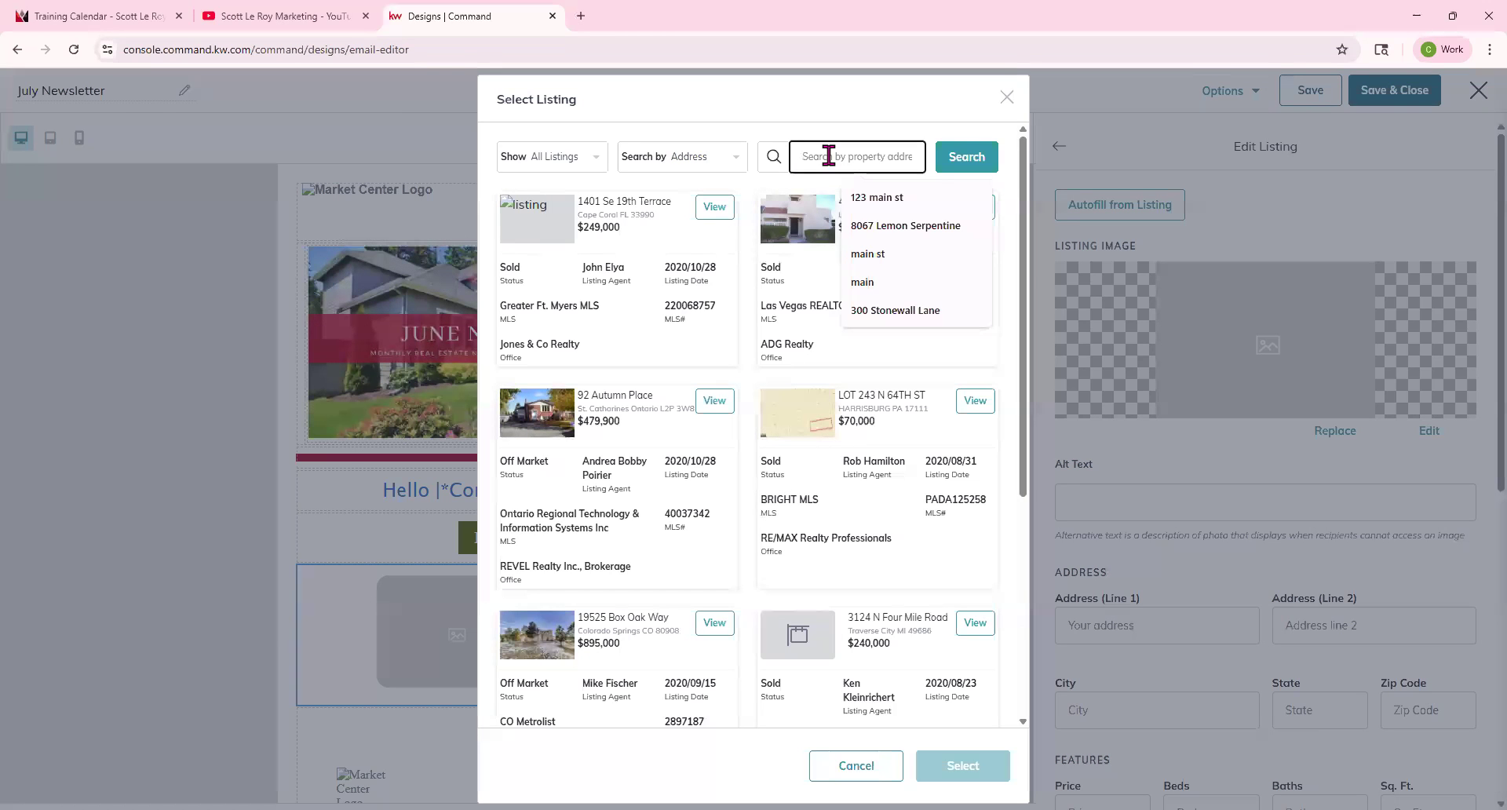
{"action": "left_click", "coordinate": [966, 156]}
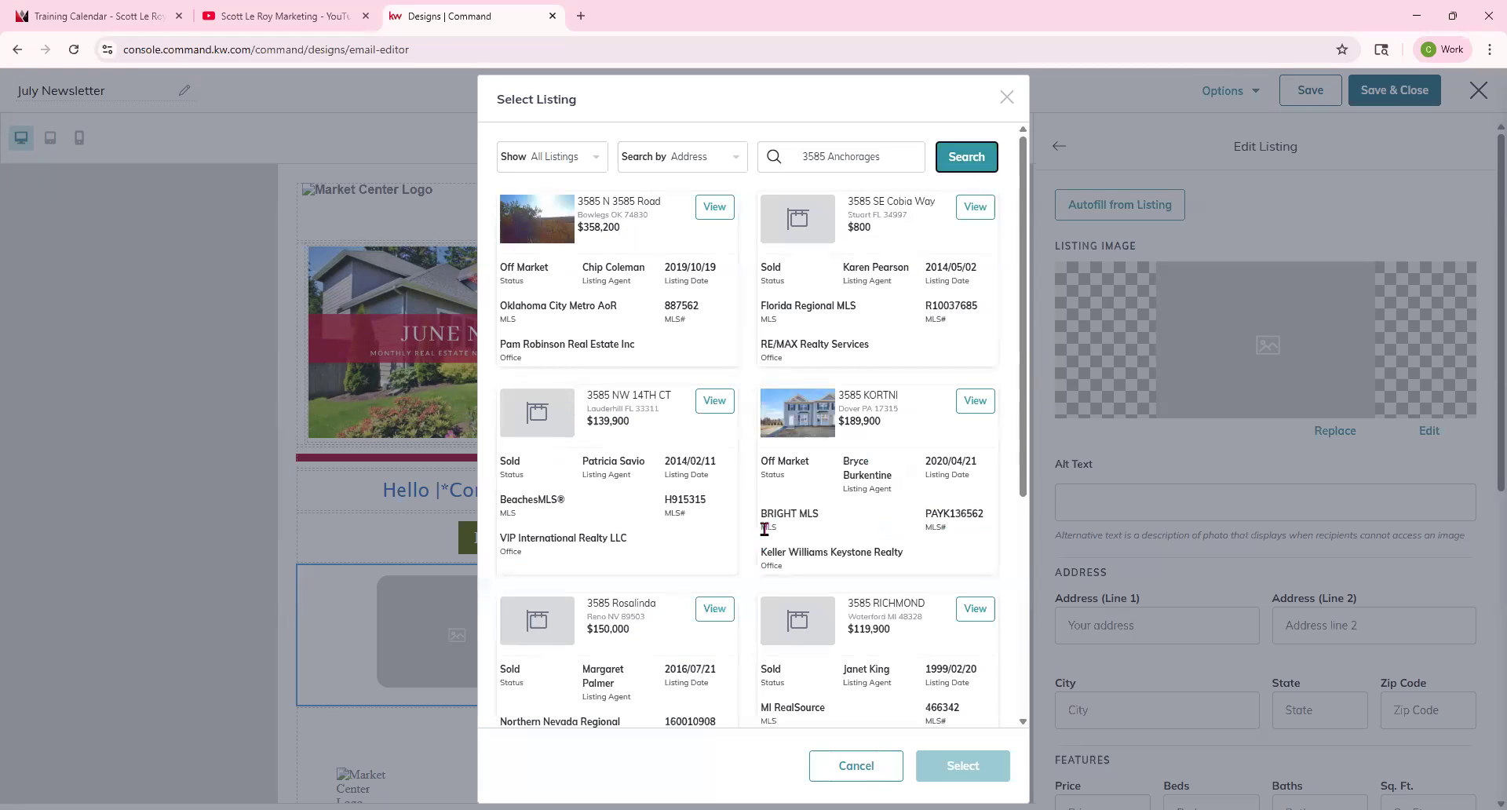
{"action": "left_click", "coordinate": [893, 155]}
{"action": "key", "text": "BackSpace"}
{"action": "left_click", "coordinate": [948, 148]}
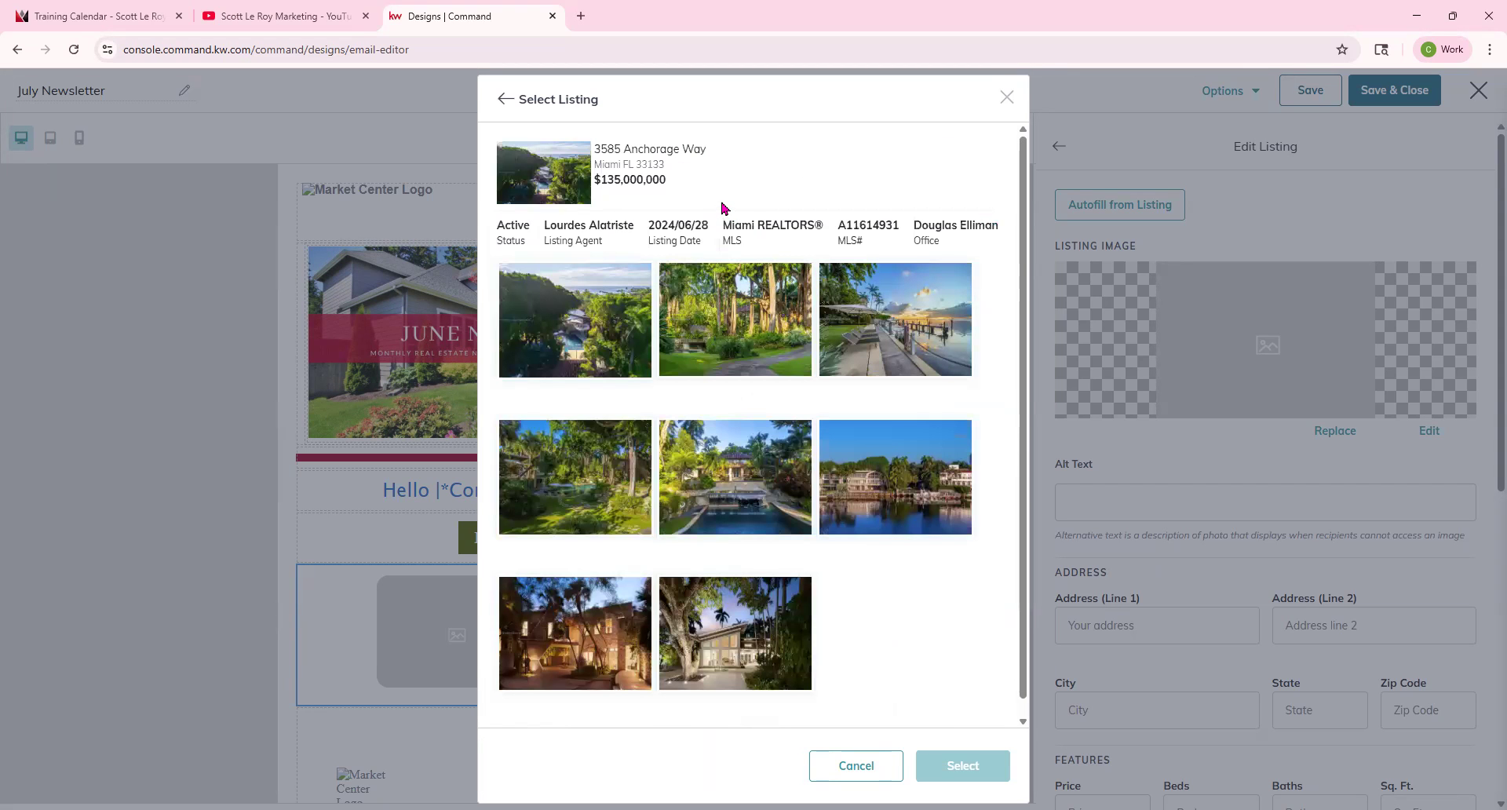
Choose the last listing photo and fill the Listing block with it.
{"action": "scroll", "coordinate": [682, 369], "scroll_direction": "down", "scroll_amount": 1}
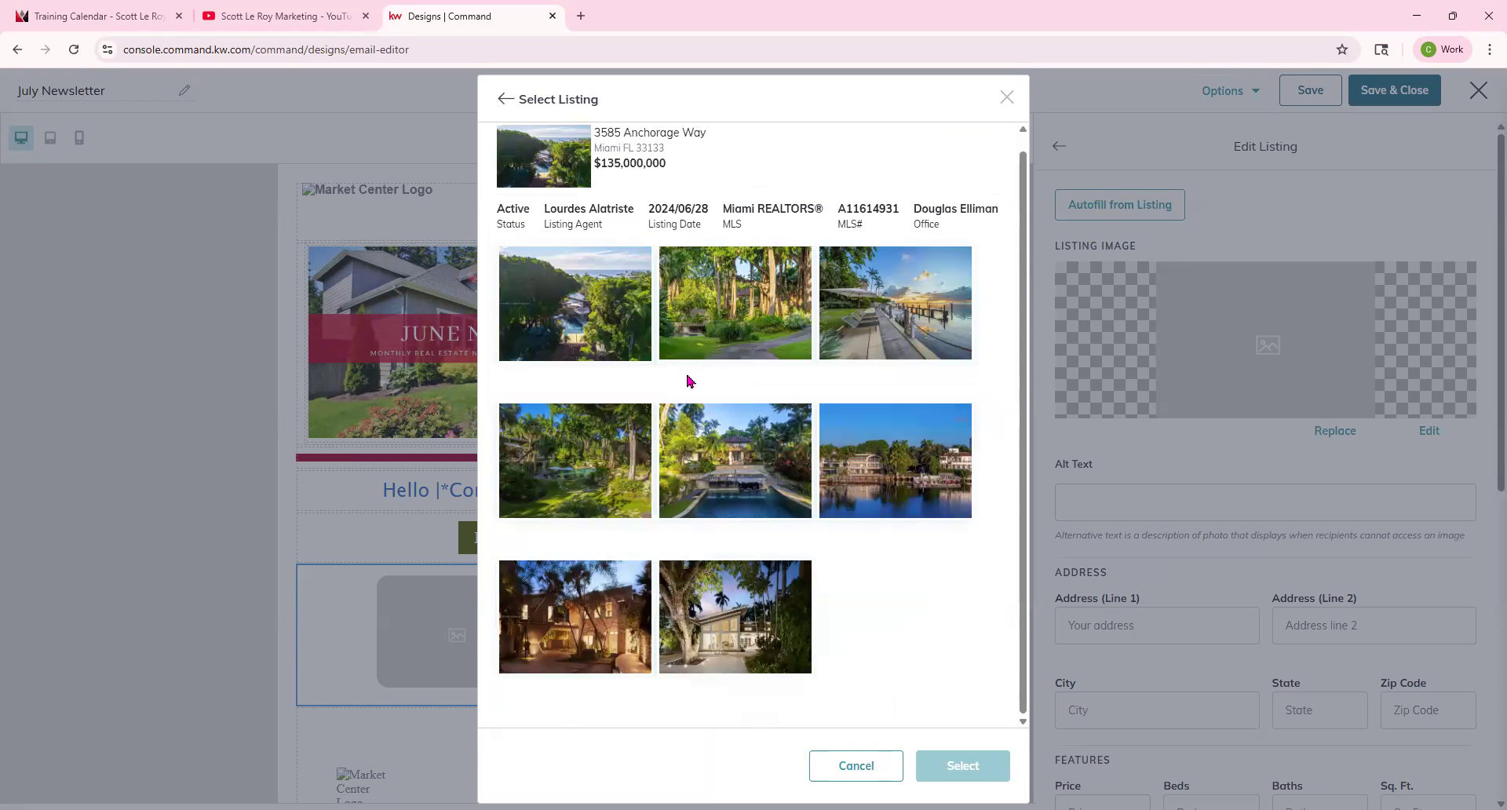
{"action": "left_click", "coordinate": [932, 335]}
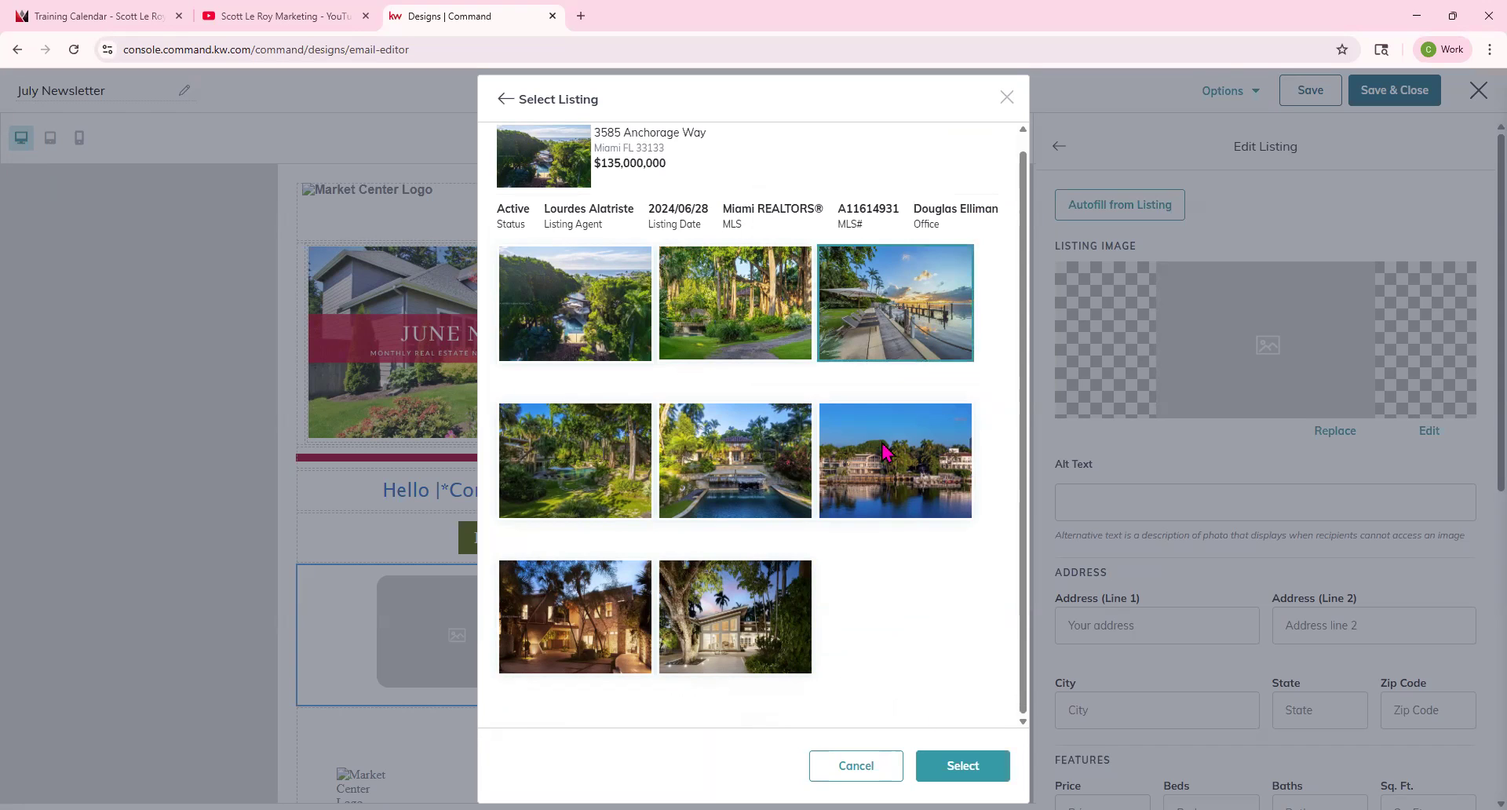
{"action": "left_click", "coordinate": [746, 636]}
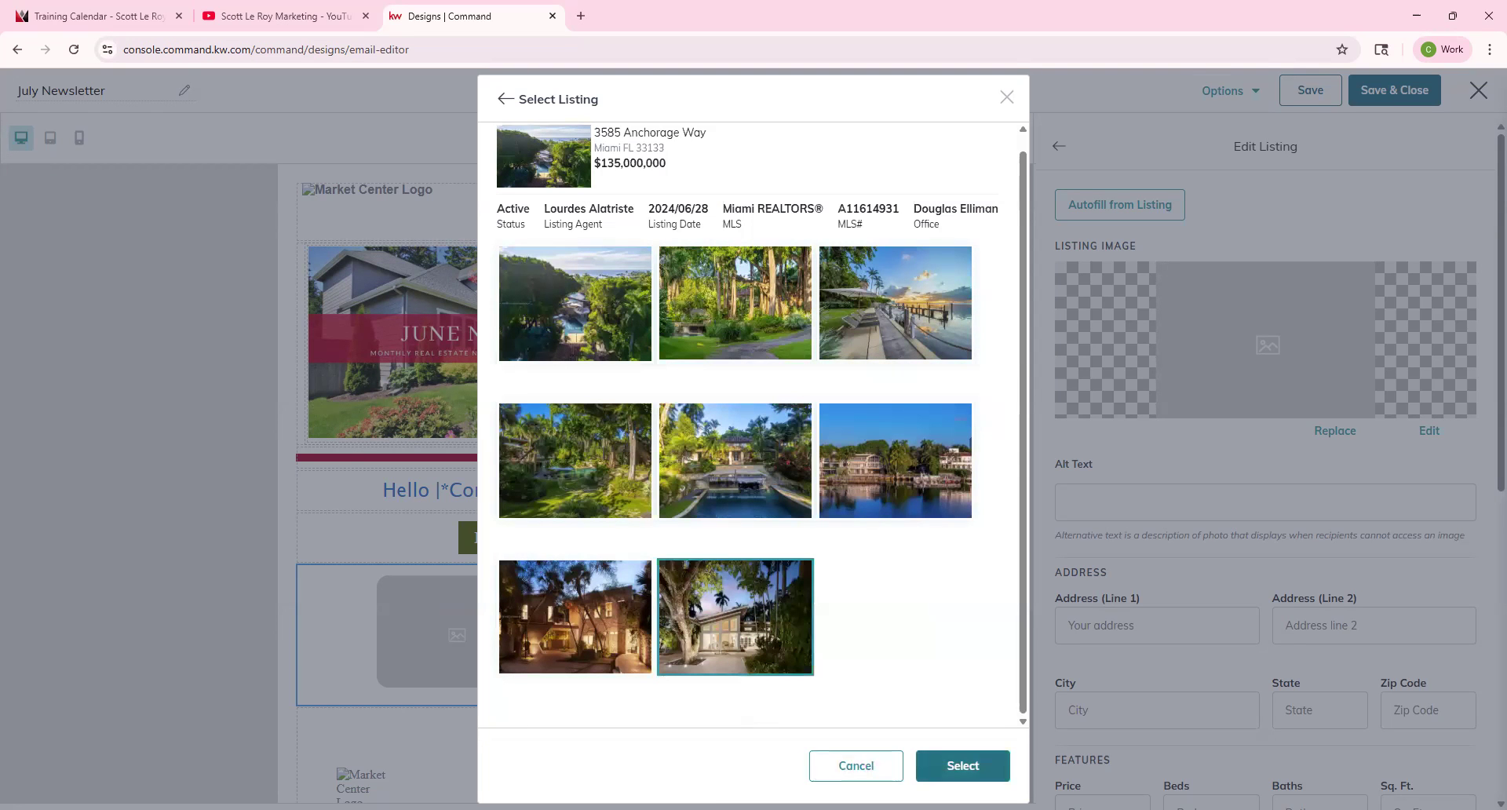
{"action": "left_click", "coordinate": [963, 766]}
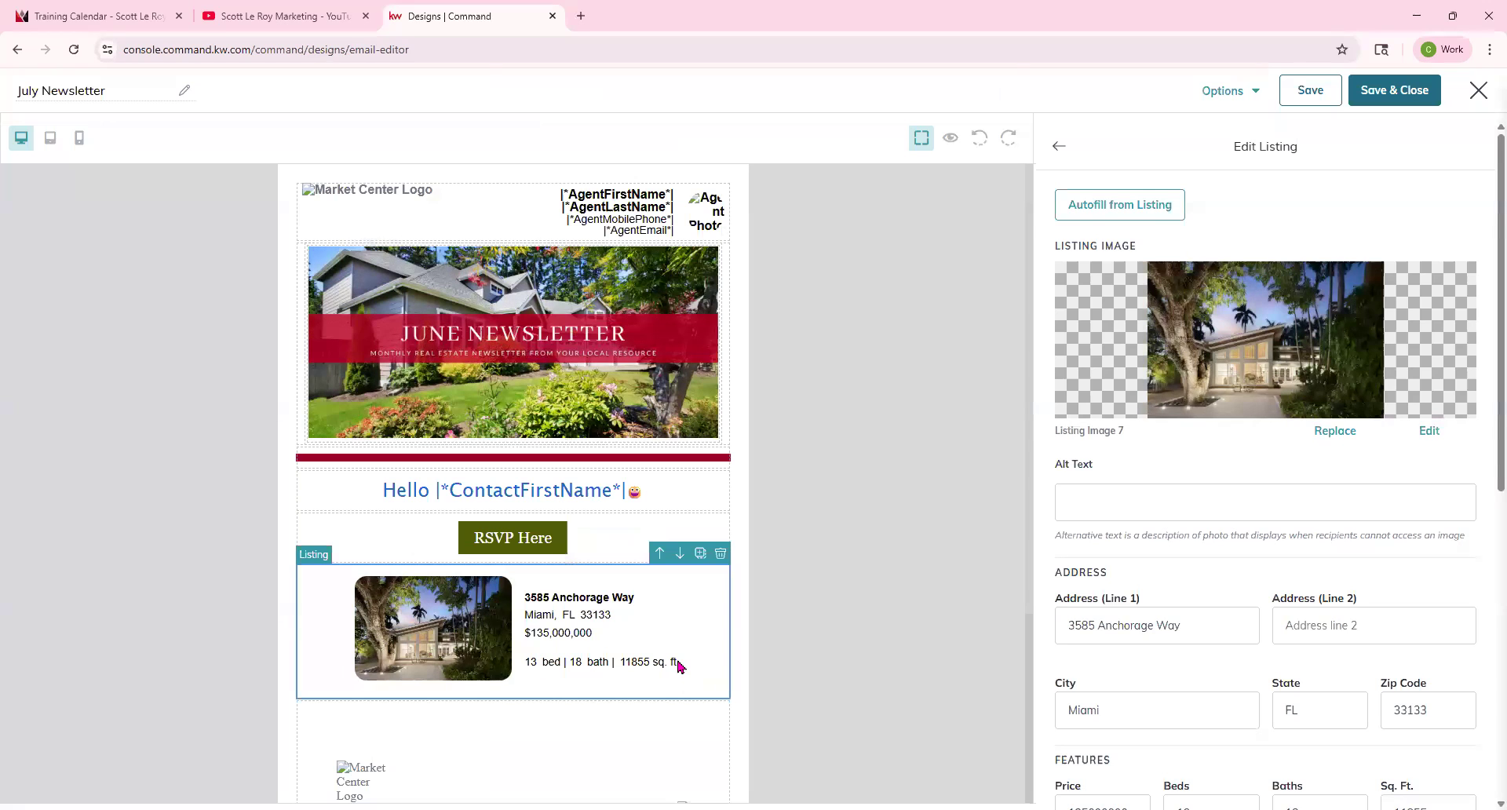
Open the scottleroymarketing.kw.com agent website in a new browser tab and return to the editor.
{"action": "scroll", "coordinate": [1299, 573], "scroll_direction": "down", "scroll_amount": 2}
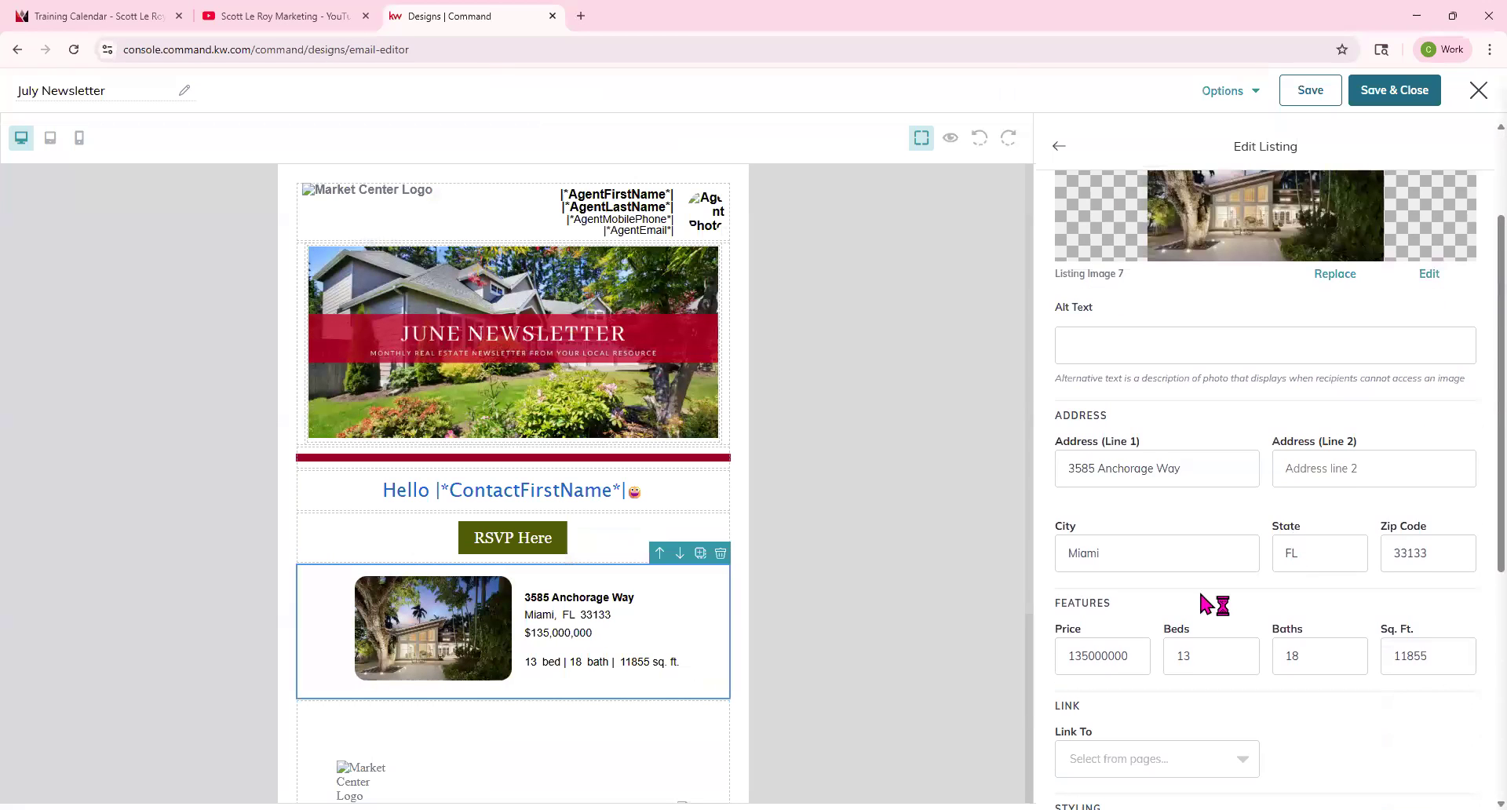
{"action": "scroll", "coordinate": [1209, 597], "scroll_direction": "down", "scroll_amount": 2}
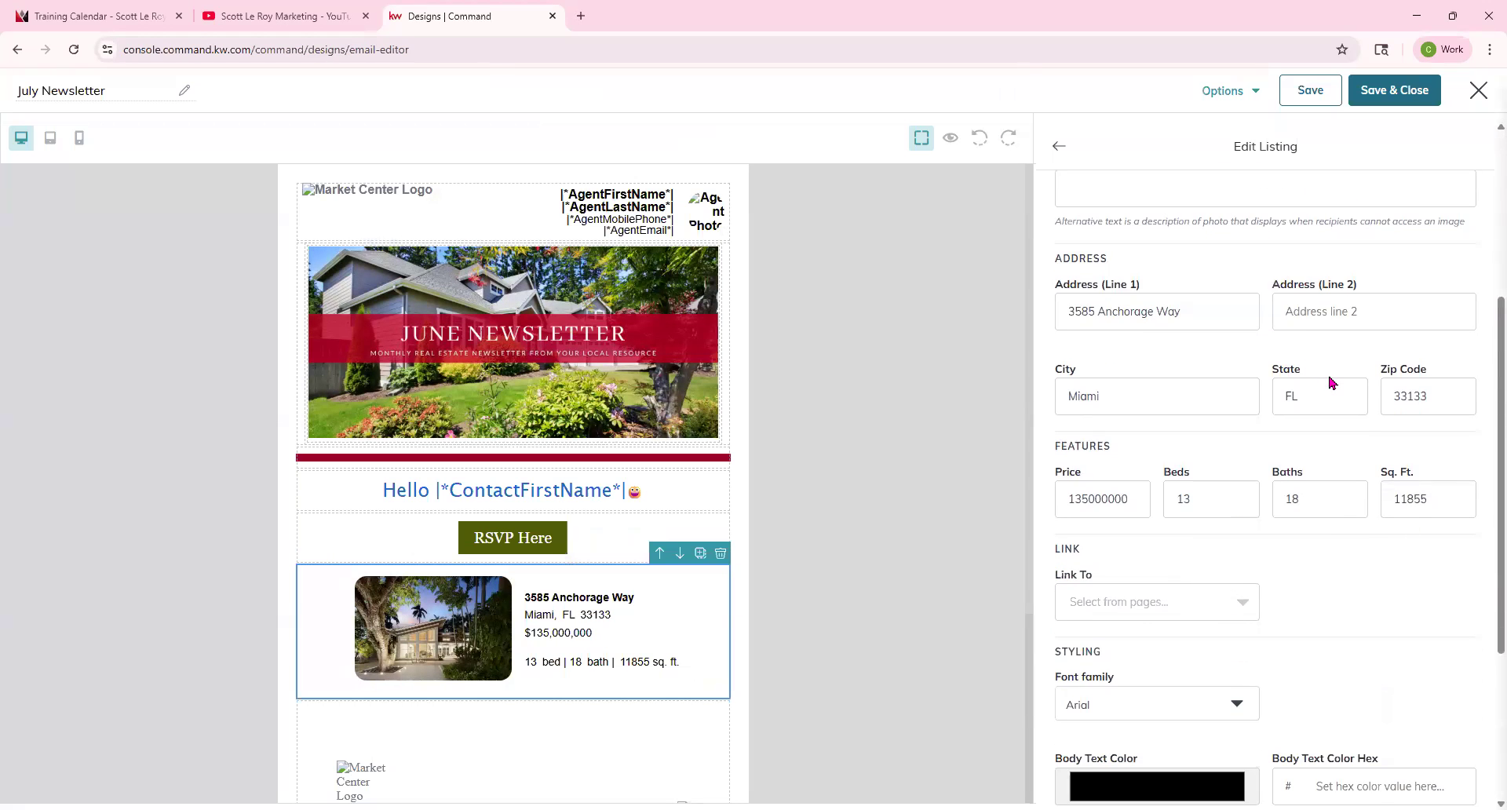
{"action": "left_click", "coordinate": [582, 16]}
{"action": "type", "text": "sco"}
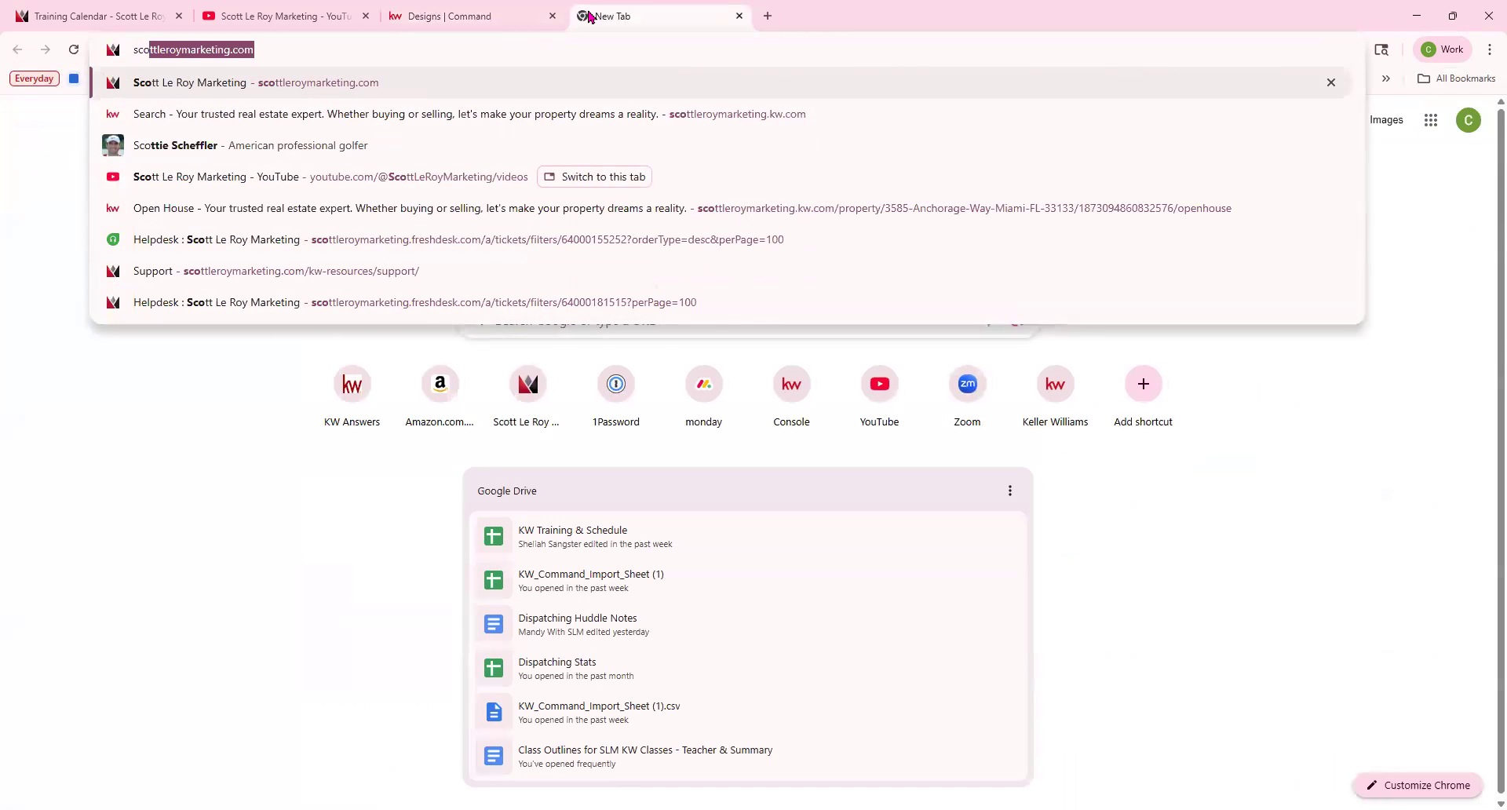
{"action": "key", "text": "Right"}
{"action": "key", "text": "BackSpace"}
{"action": "key", "text": "BackSpace"}
{"action": "key", "text": "BackSpace"}
{"action": "type", "text": "kw"}
{"action": "key", "text": "Return"}
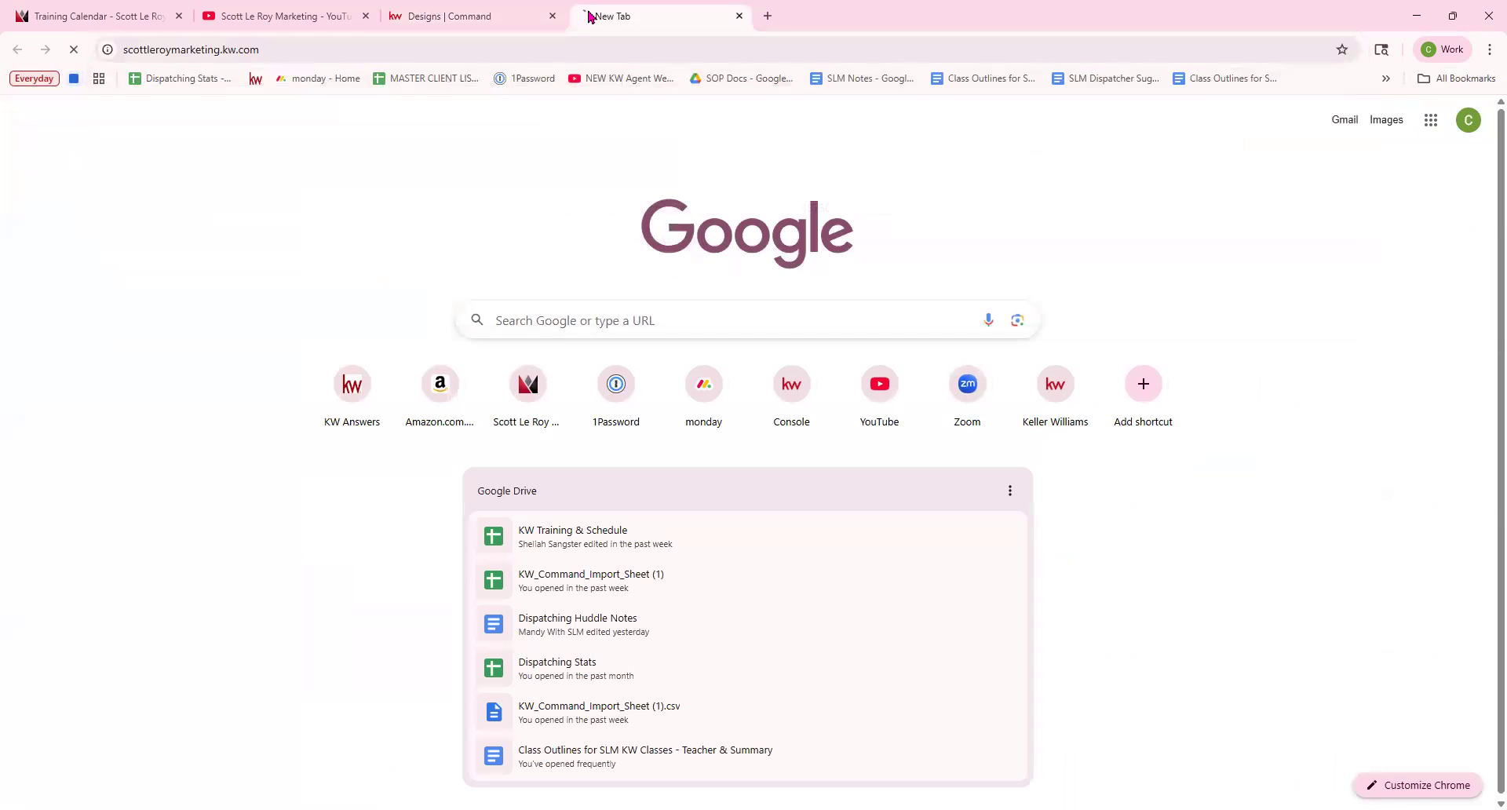
{"action": "left_click", "coordinate": [471, 16]}
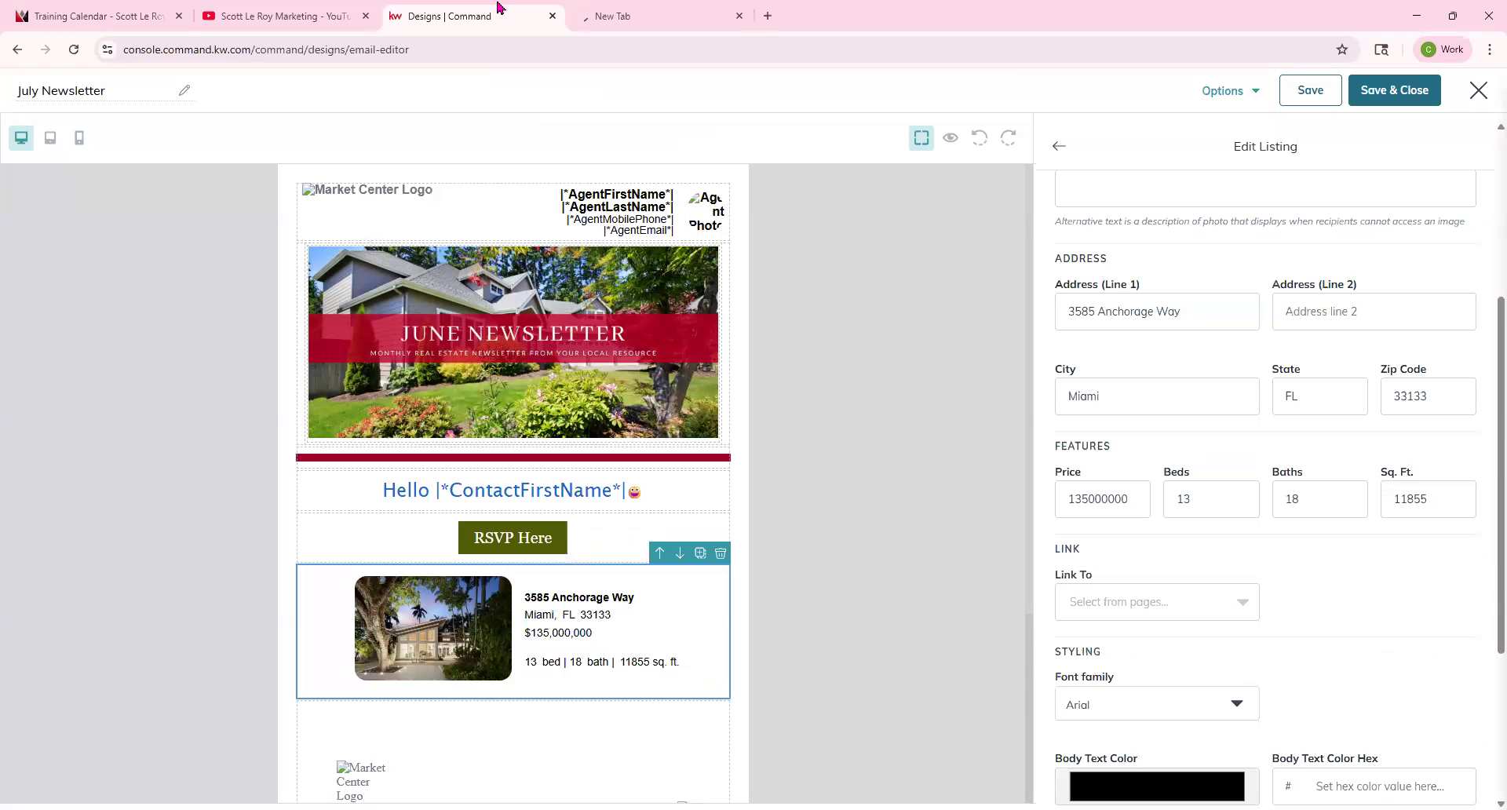
{"action": "left_click", "coordinate": [1223, 605]}
{"action": "left_click", "coordinate": [1134, 712]}
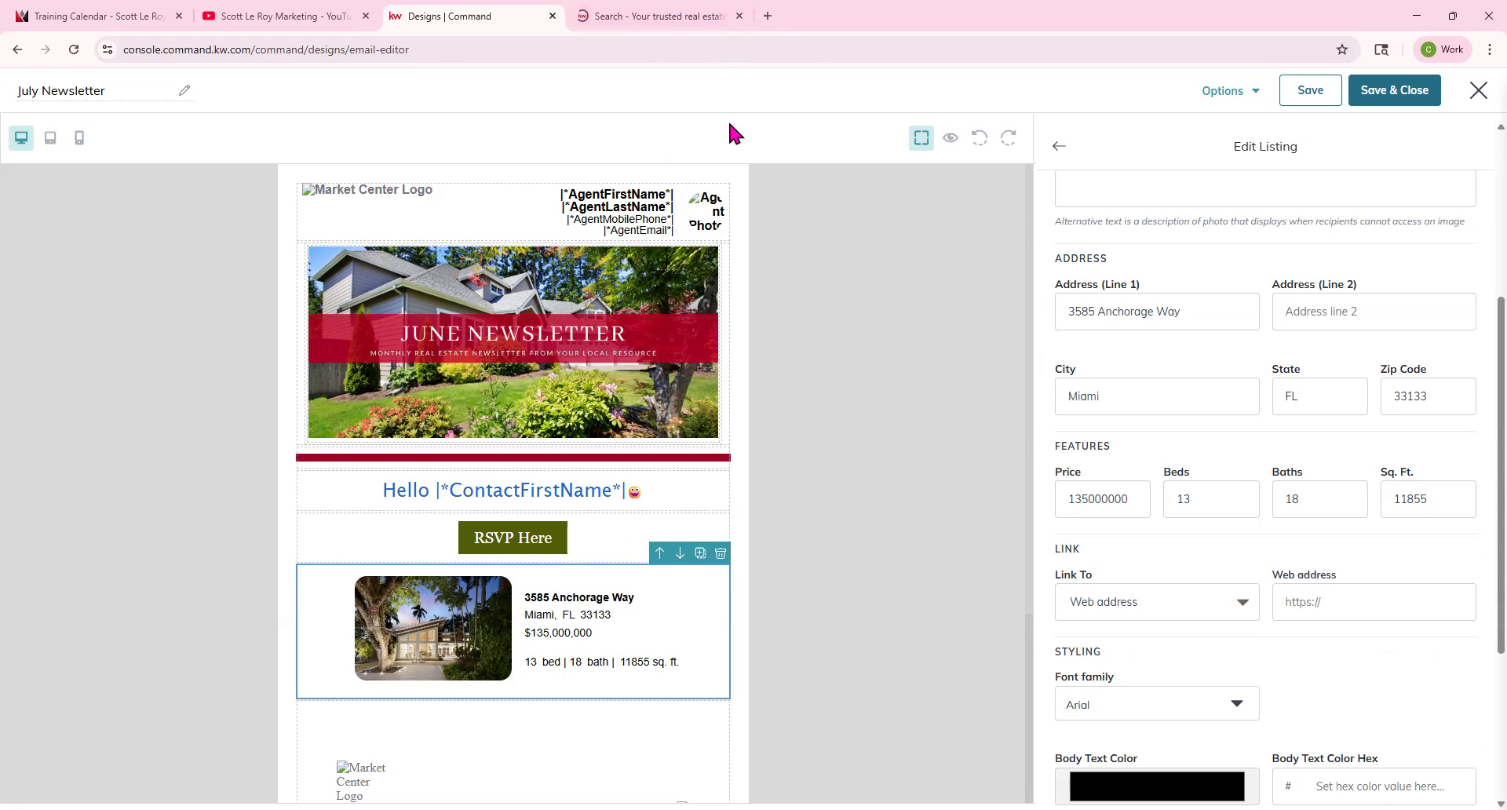
{"action": "left_click", "coordinate": [682, 22]}
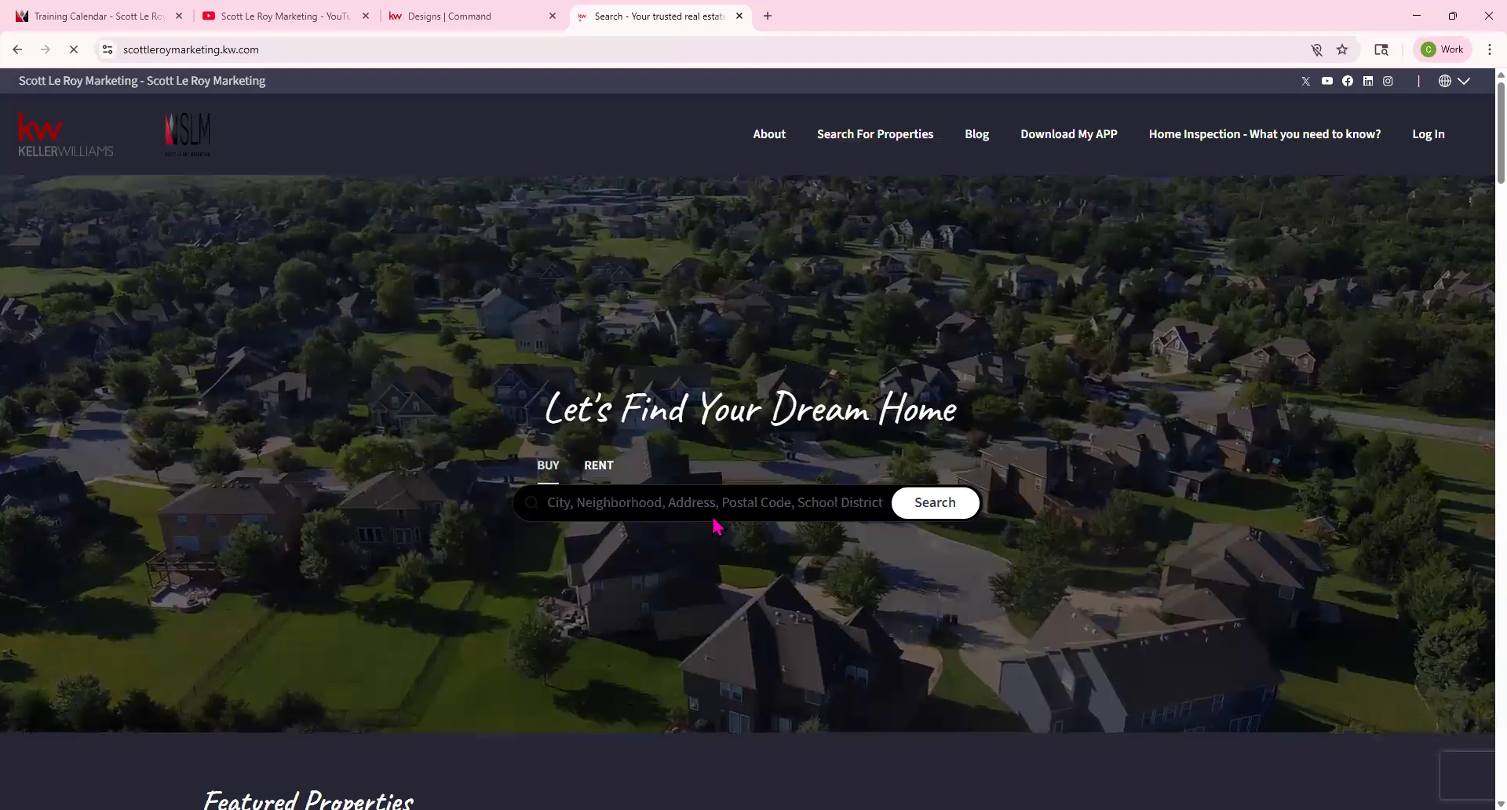
{"action": "left_click", "coordinate": [715, 500]}
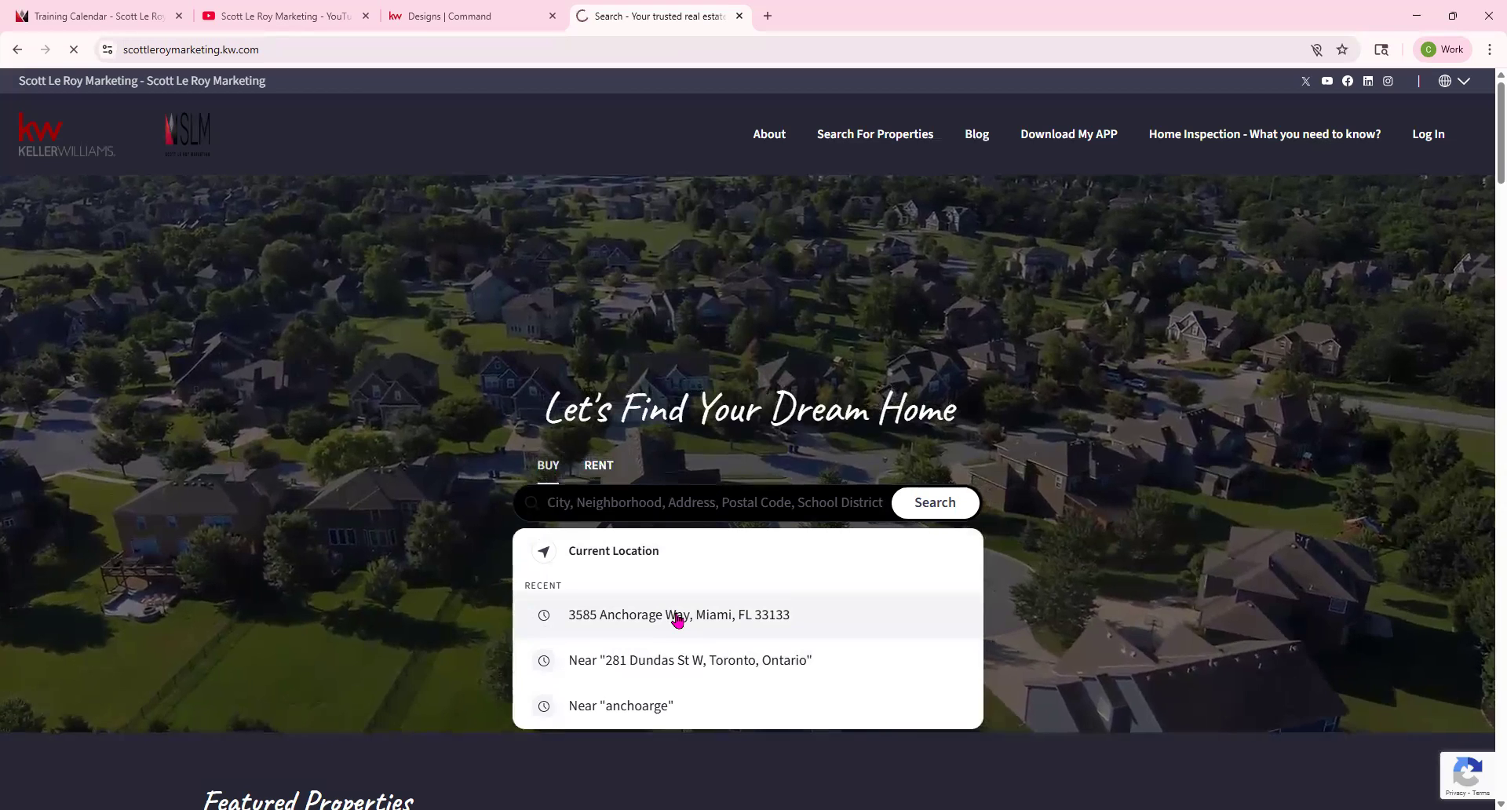
{"action": "left_click", "coordinate": [679, 616]}
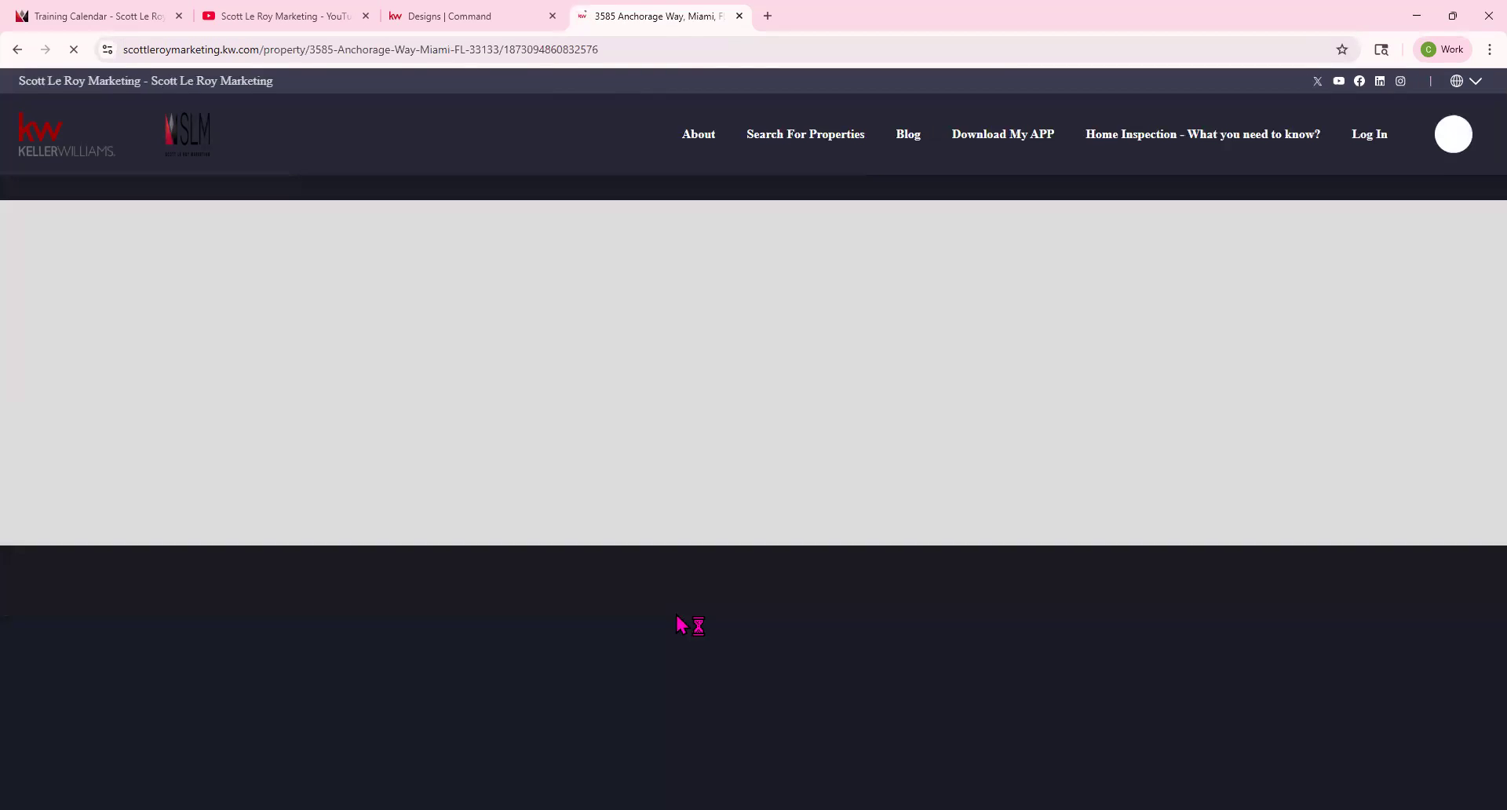
{"action": "left_click", "coordinate": [613, 49]}
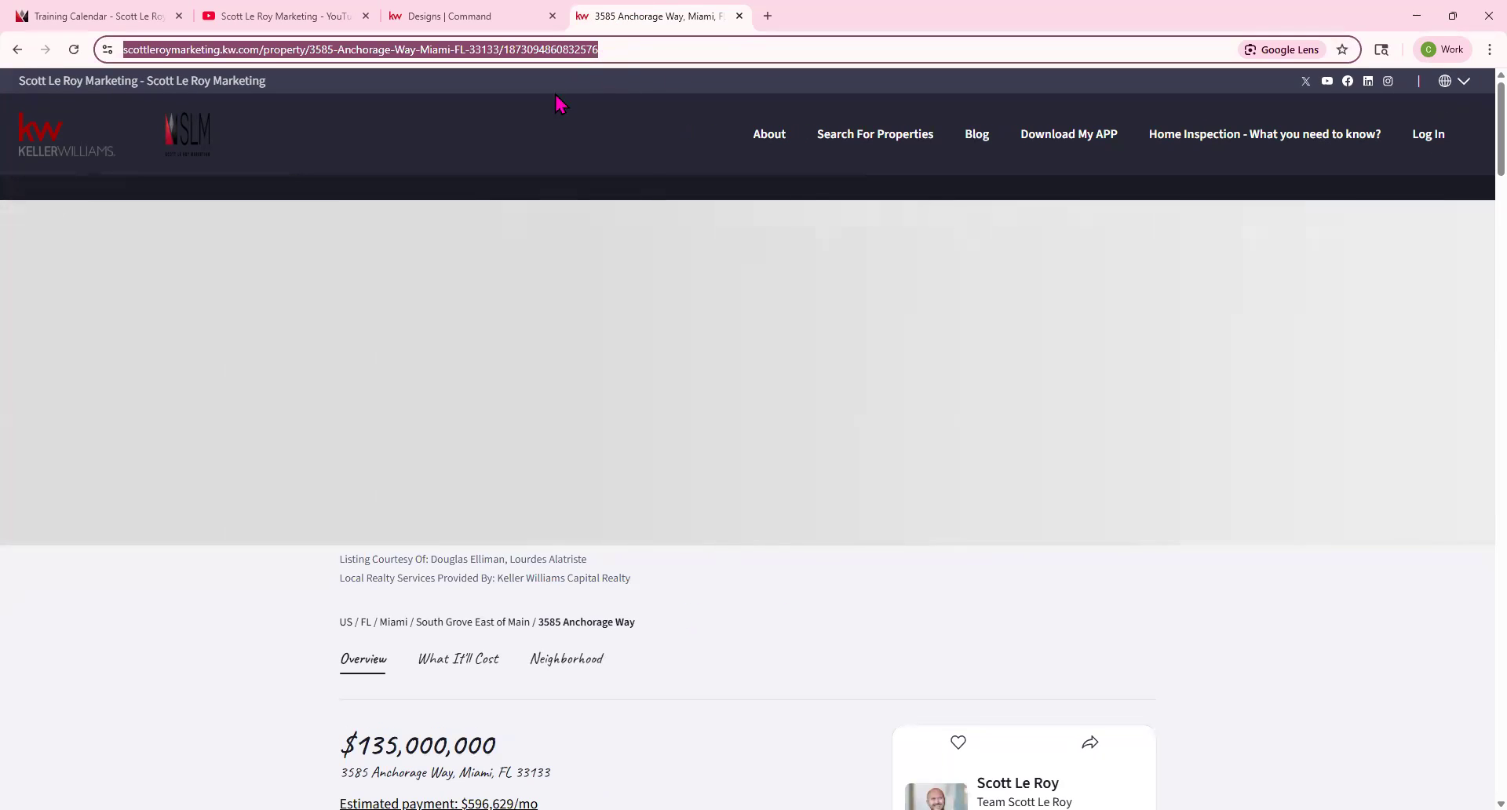
{"action": "left_click", "coordinate": [446, 16]}
{"action": "left_click", "coordinate": [1343, 617]}
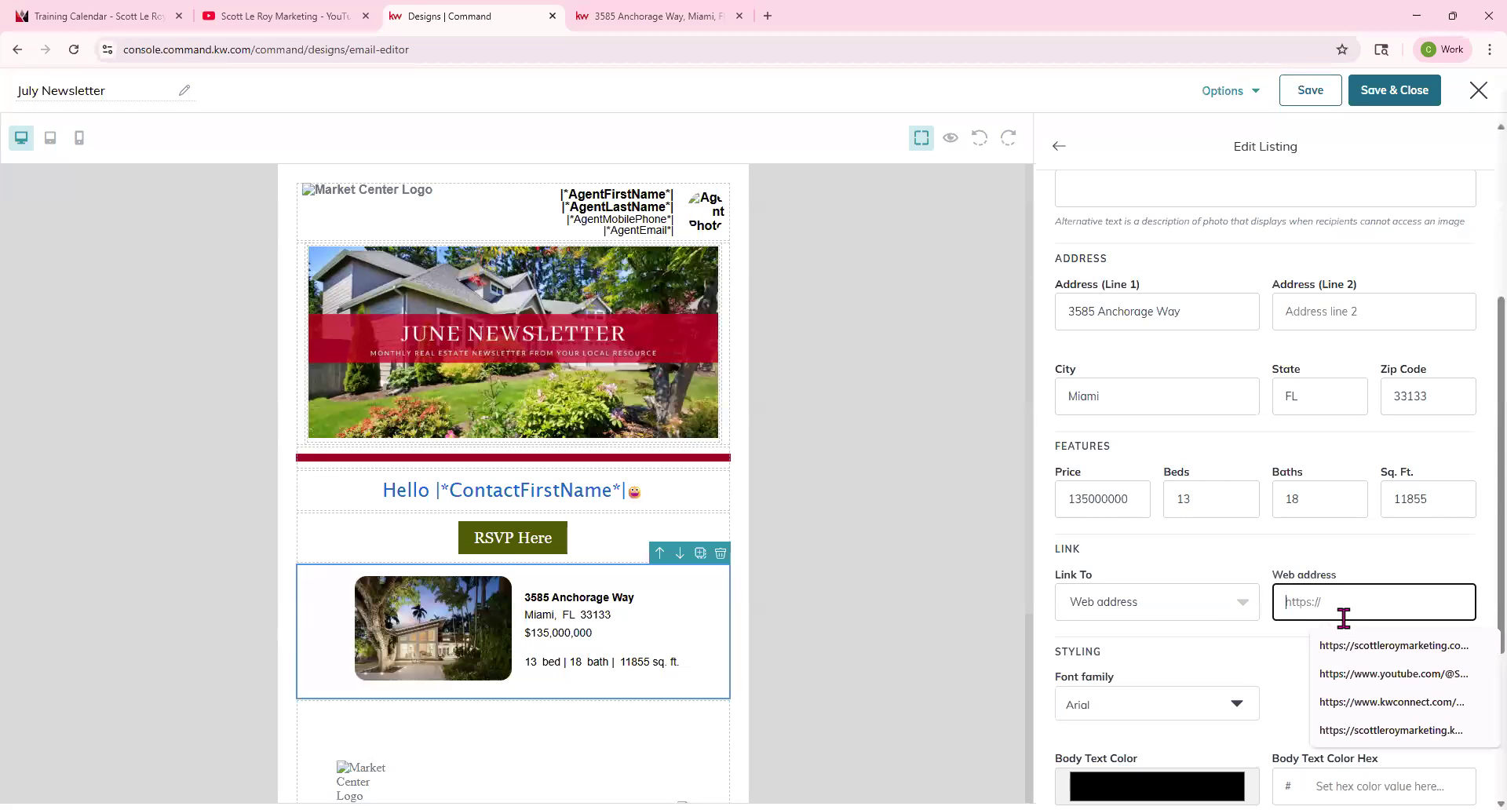
{"action": "key", "text": "ctrl+v"}
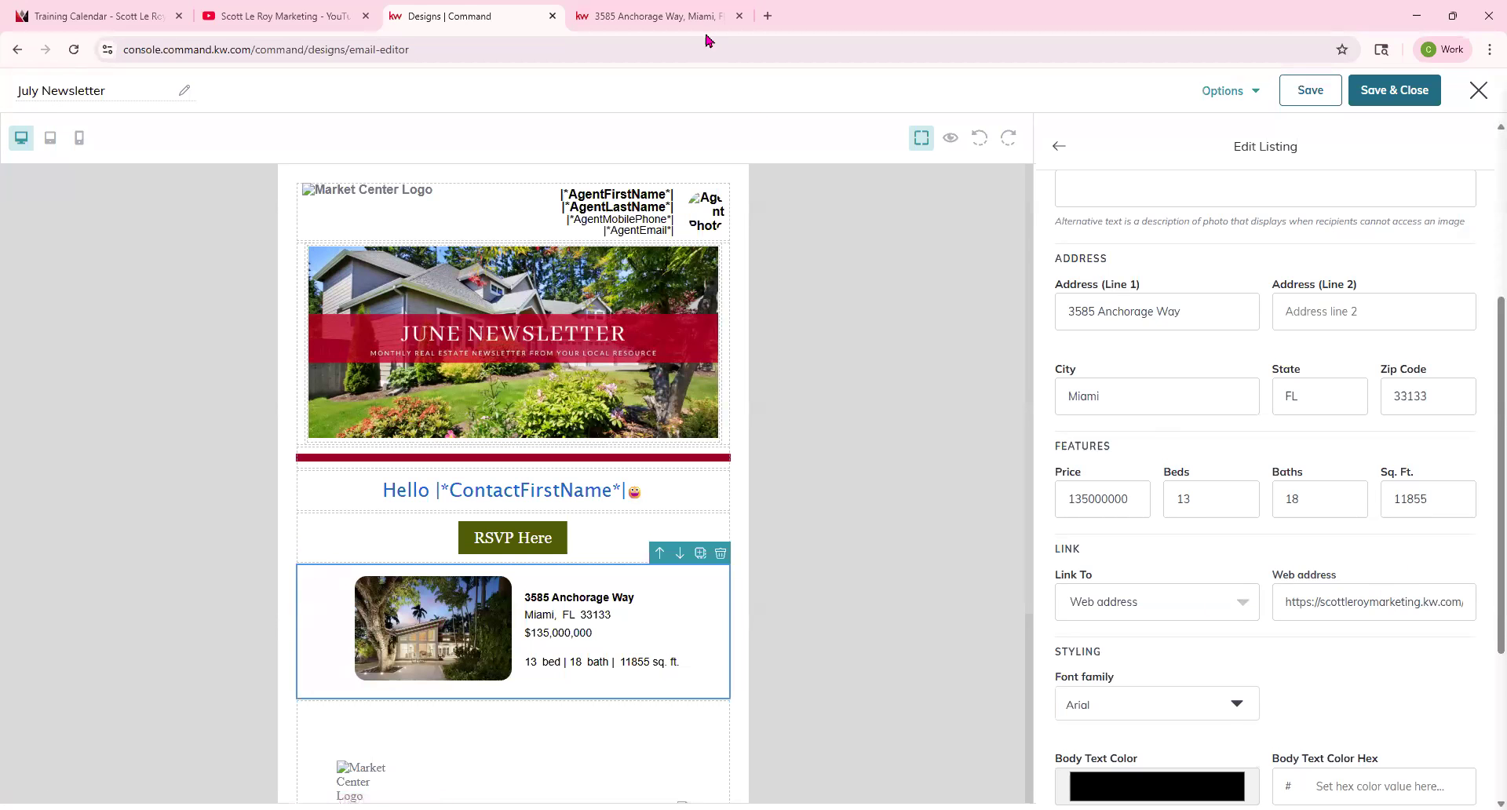
{"action": "left_click", "coordinate": [659, 16]}
{"action": "scroll", "coordinate": [848, 615], "scroll_direction": "down", "scroll_amount": 5}
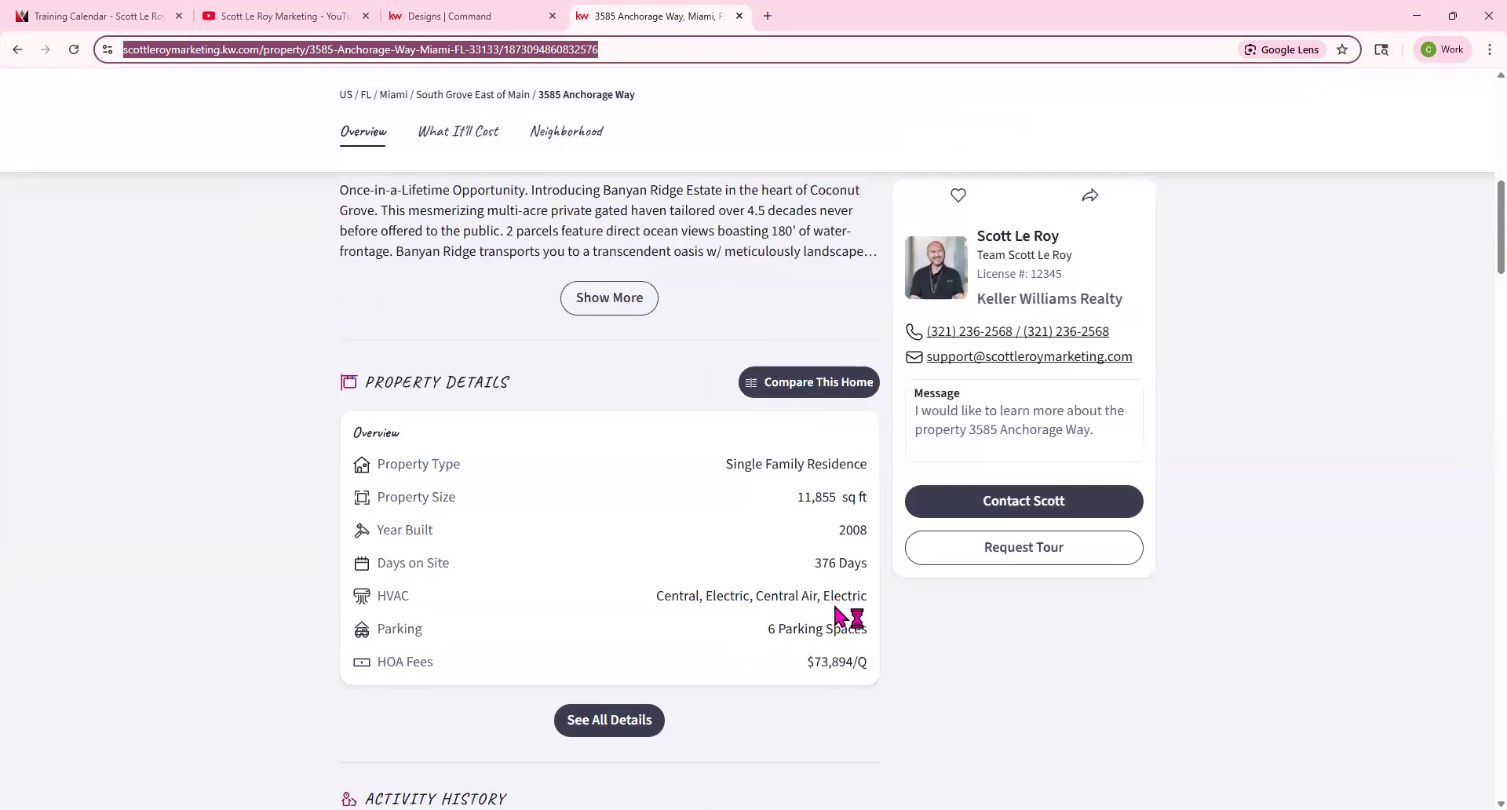
{"action": "scroll", "coordinate": [847, 616], "scroll_direction": "up", "scroll_amount": 5}
{"action": "left_click", "coordinate": [445, 14]}
Set the listing block's font to Georgia and sample its body text color 505c06 from the RSVP button.
{"action": "scroll", "coordinate": [1355, 695], "scroll_direction": "down", "scroll_amount": 2}
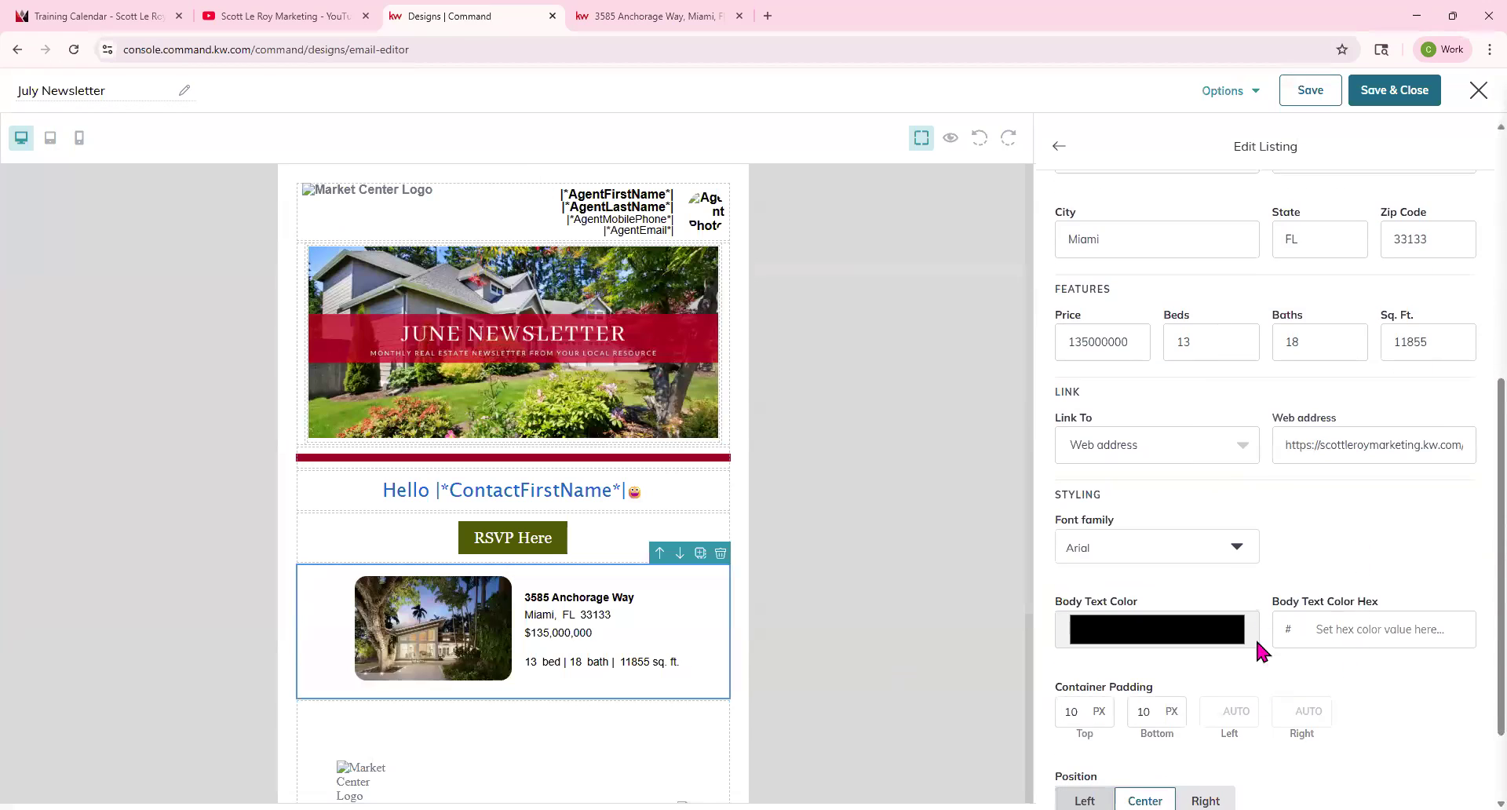
{"action": "left_click", "coordinate": [1230, 551]}
{"action": "left_click", "coordinate": [1147, 605]}
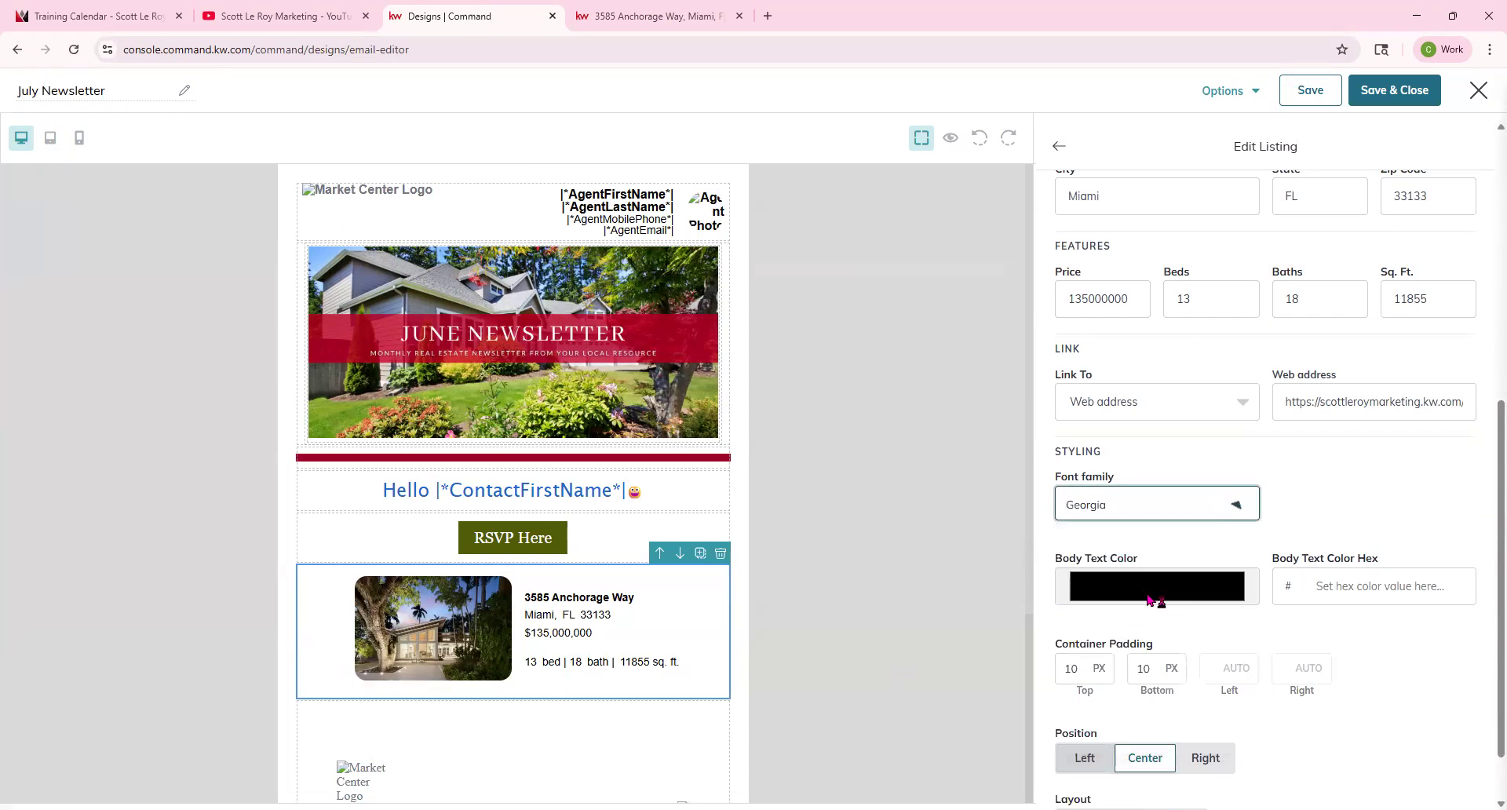
{"action": "left_click", "coordinate": [1199, 596]}
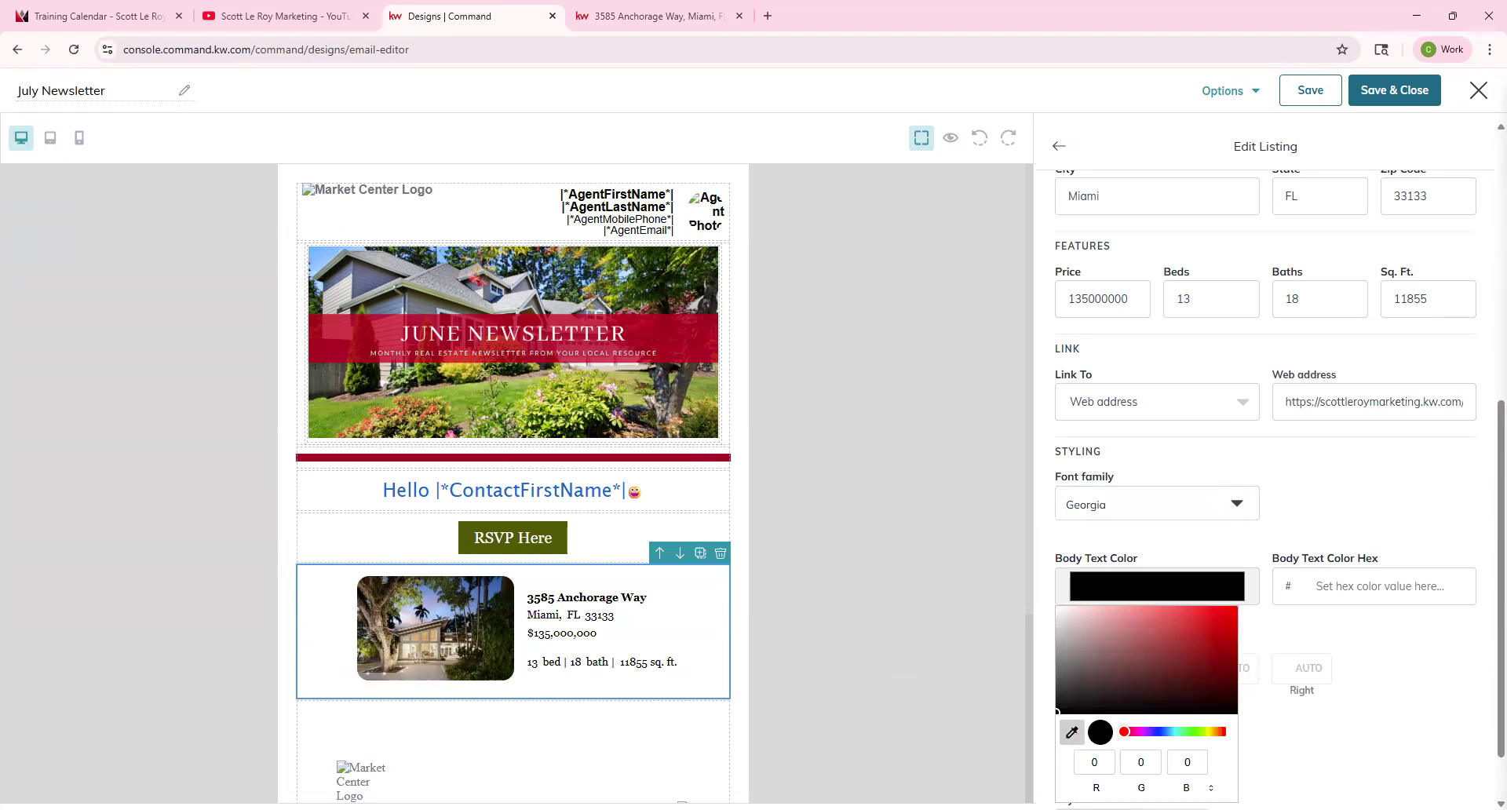
{"action": "left_click", "coordinate": [513, 543]}
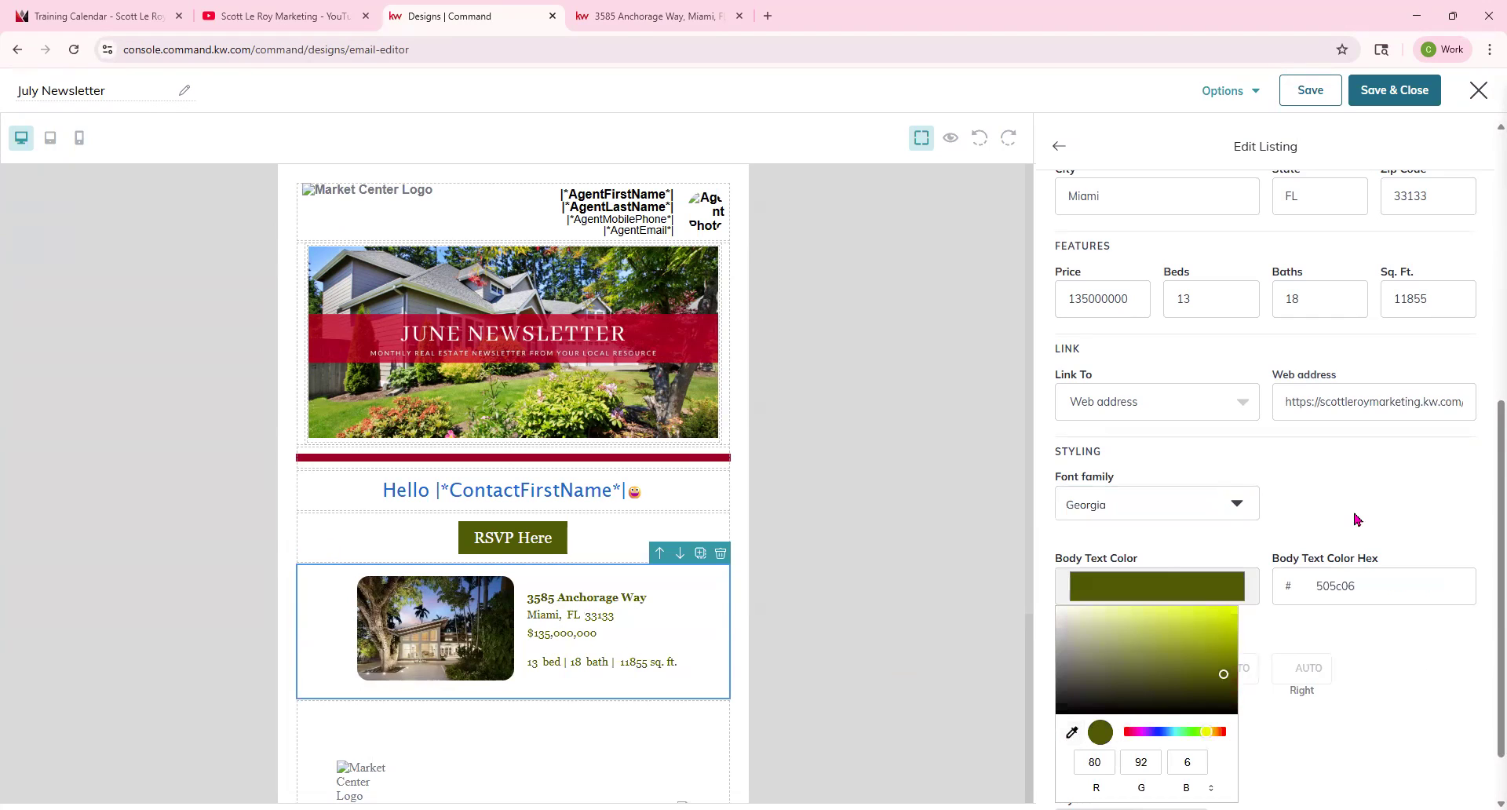
{"action": "left_click", "coordinate": [1240, 710]}
Try the listing block's Left position and Vertical layout before restoring Center and Horizontal.
{"action": "scroll", "coordinate": [1239, 711], "scroll_direction": "down", "scroll_amount": 1}
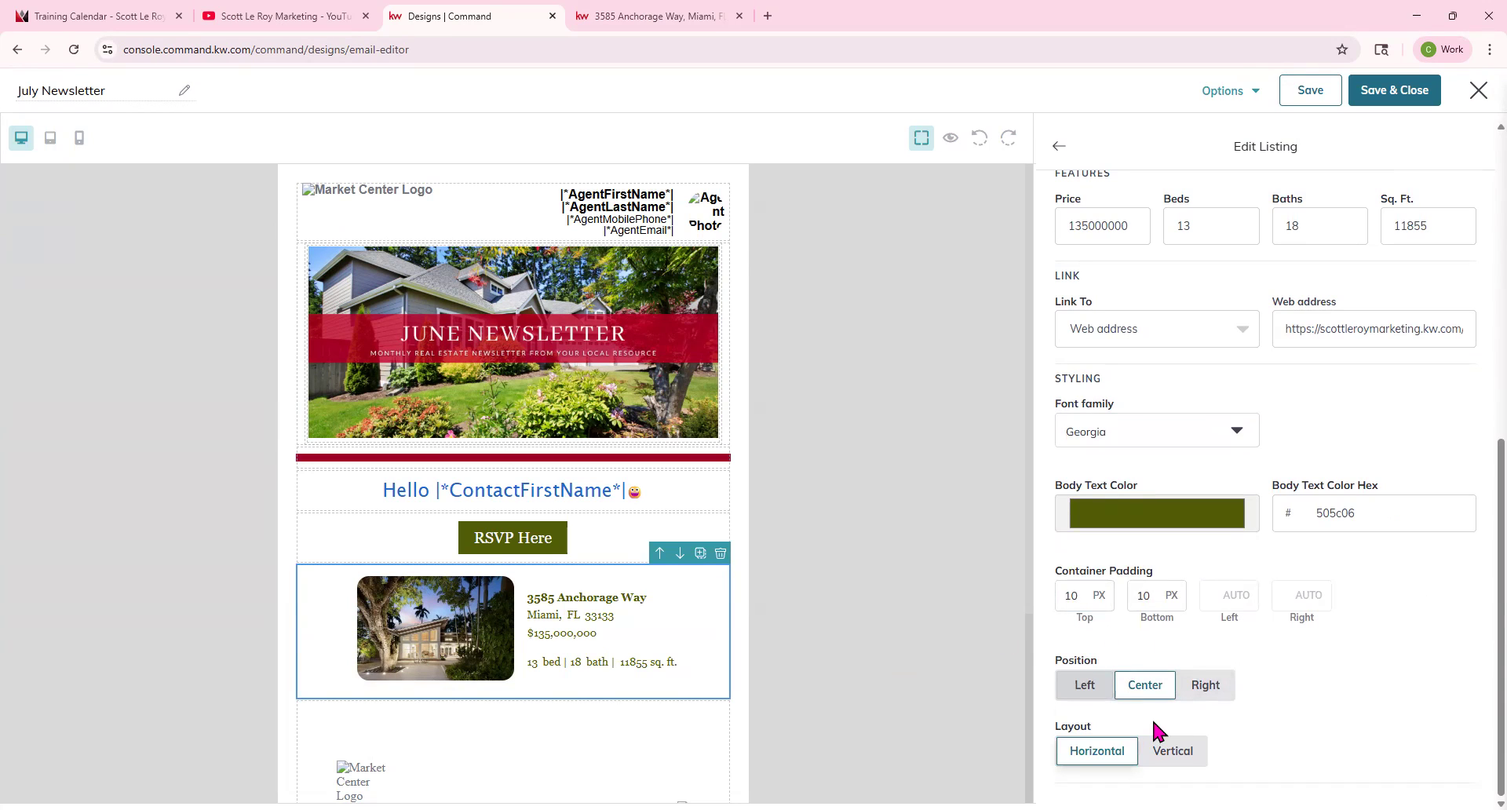
{"action": "left_click", "coordinate": [1083, 685]}
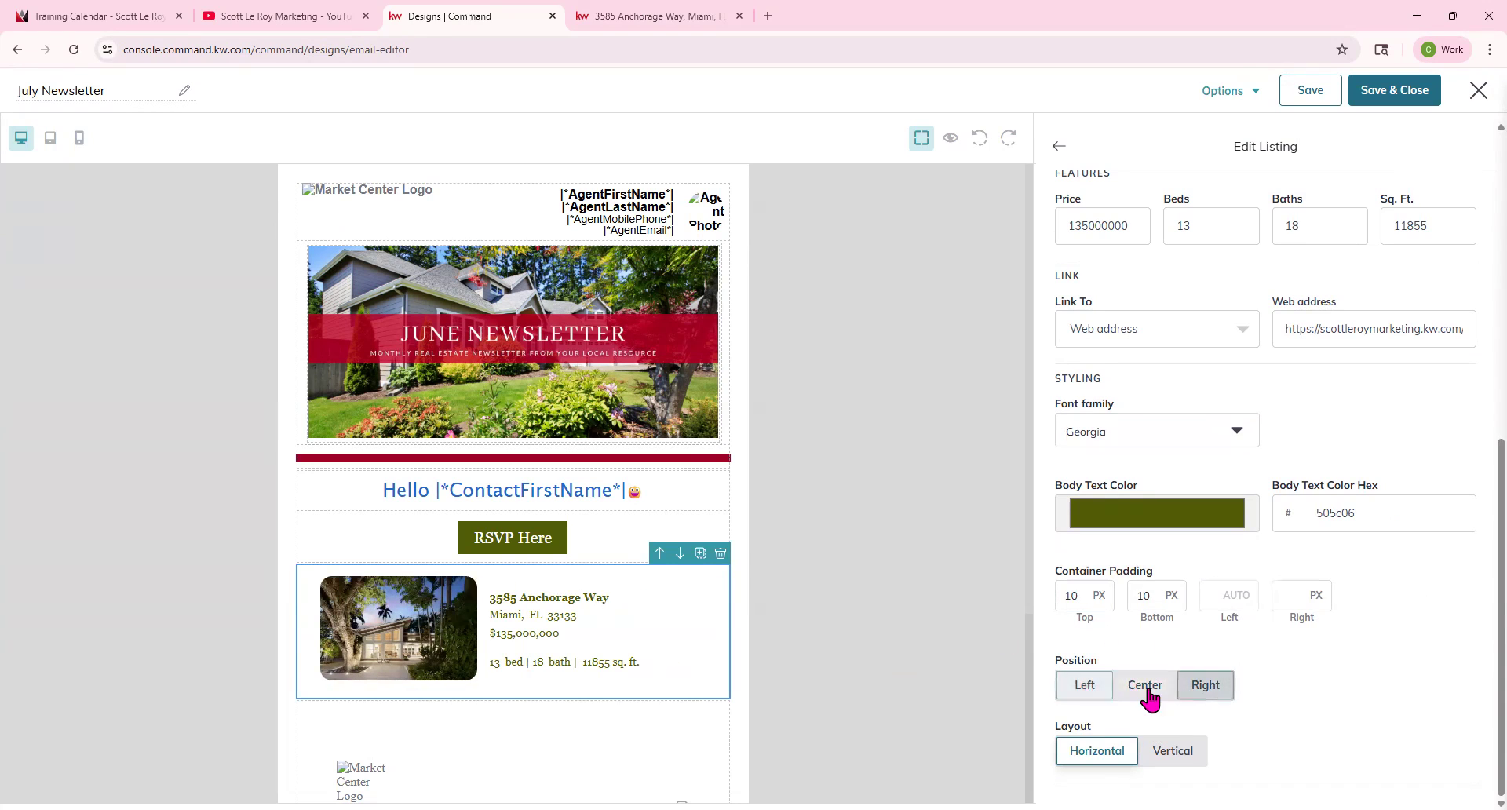
{"action": "left_click", "coordinate": [1087, 687]}
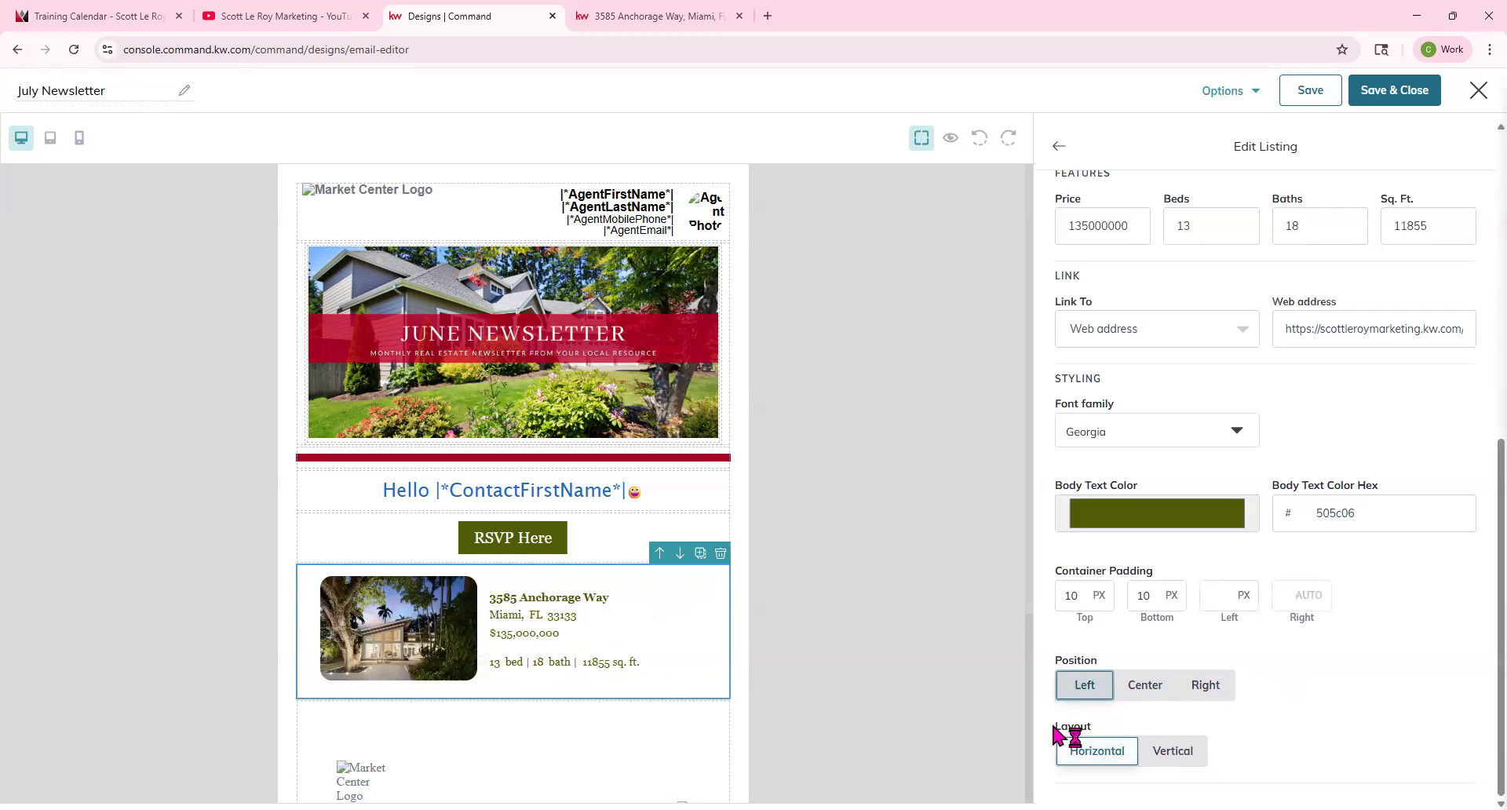
{"action": "left_click", "coordinate": [1175, 753]}
{"action": "scroll", "coordinate": [521, 656], "scroll_direction": "down", "scroll_amount": 3}
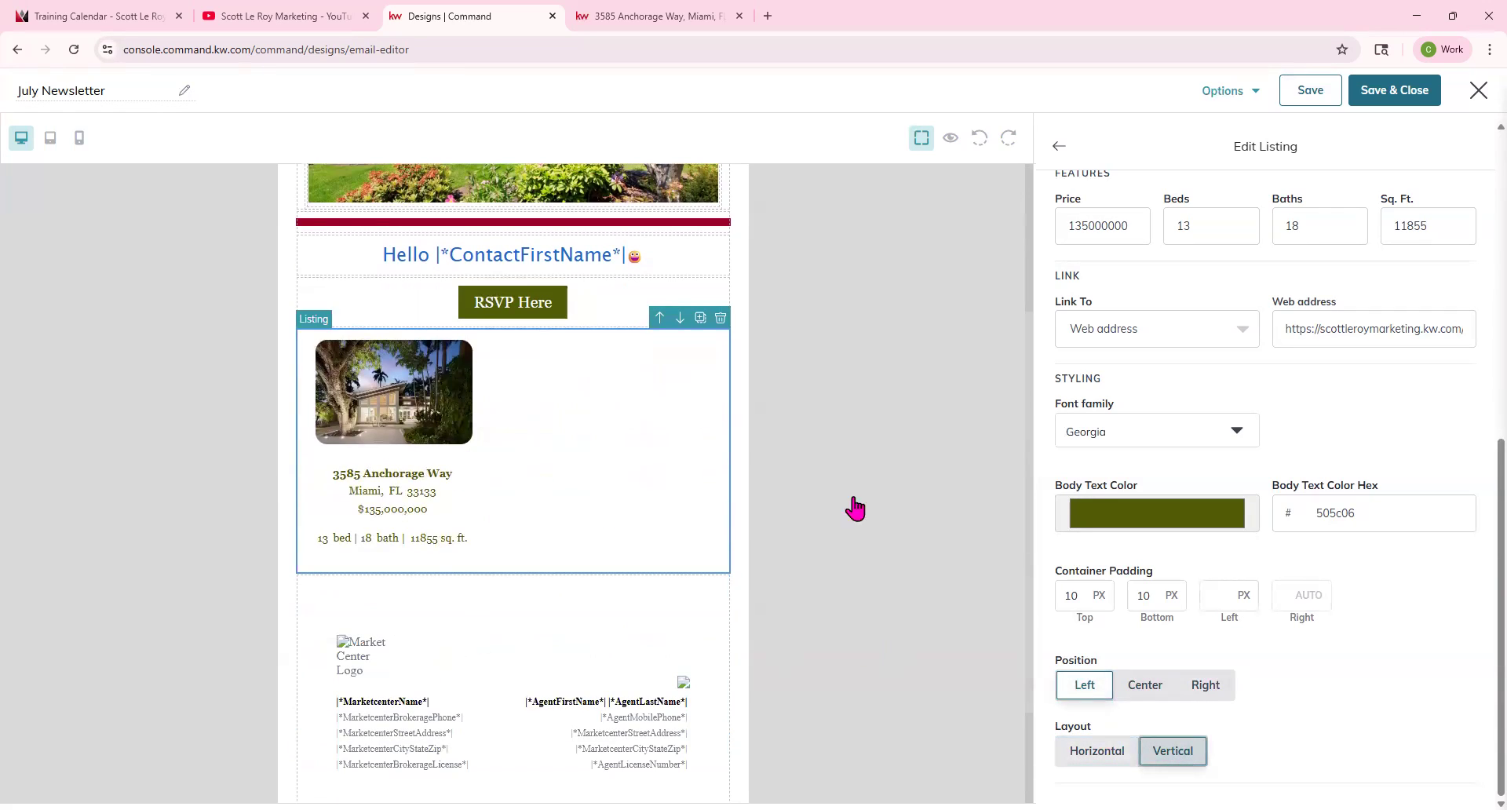
{"action": "left_click", "coordinate": [1148, 686]}
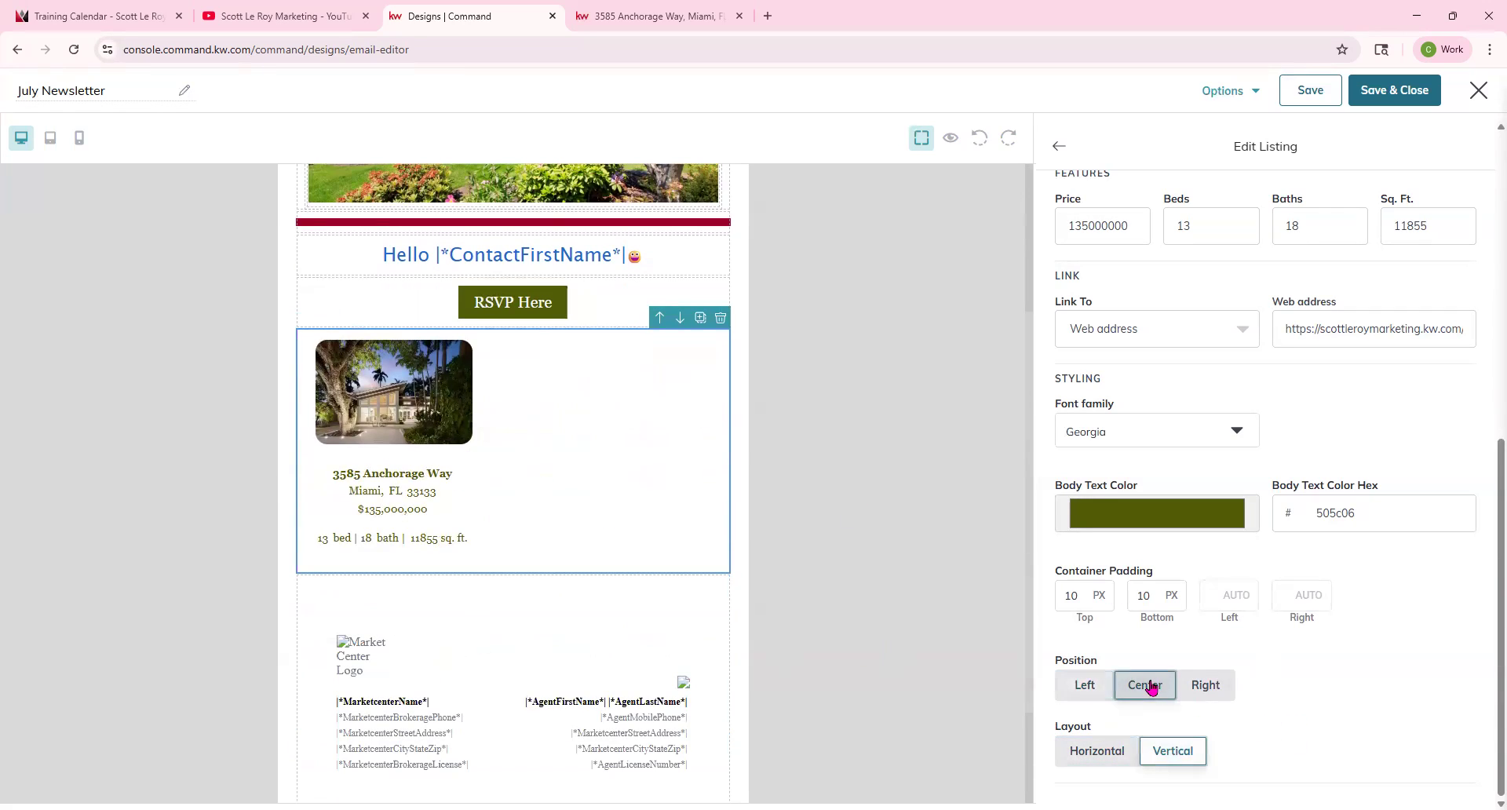
{"action": "left_click", "coordinate": [1107, 758]}
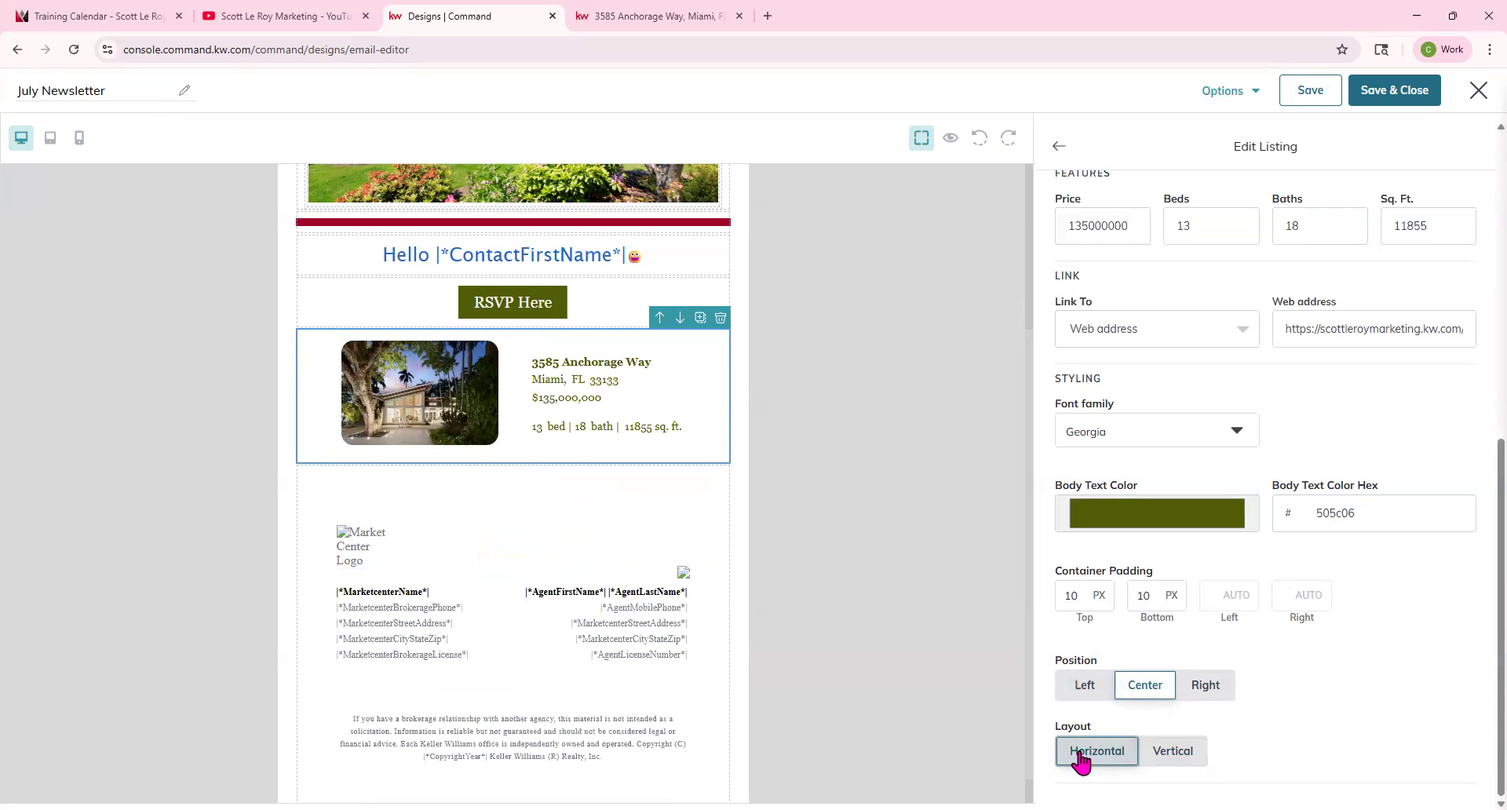
Preview the email in mobile view and switch back to desktop view.
{"action": "left_click", "coordinate": [79, 138]}
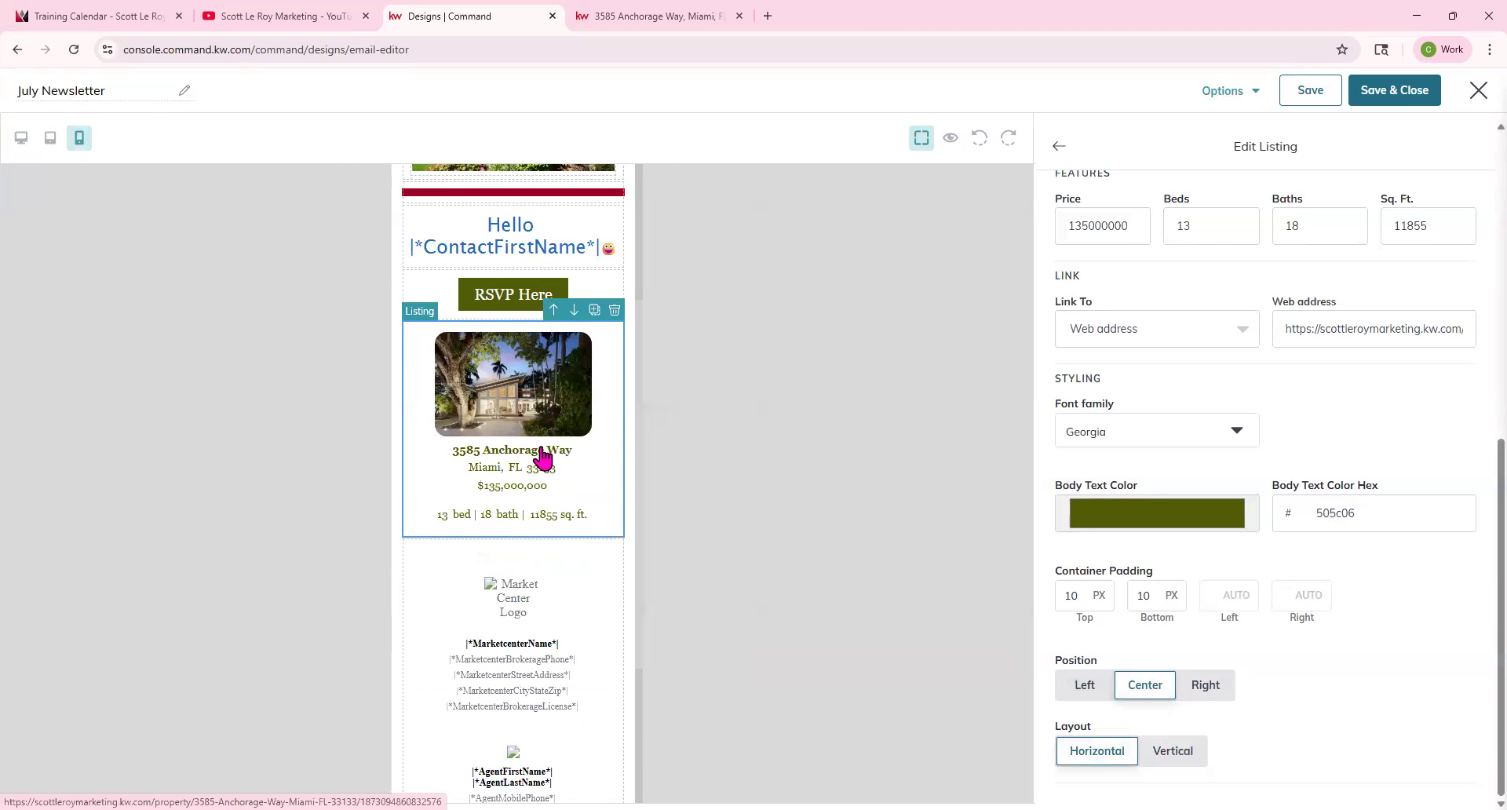
{"action": "scroll", "coordinate": [543, 454], "scroll_direction": "up", "scroll_amount": 3}
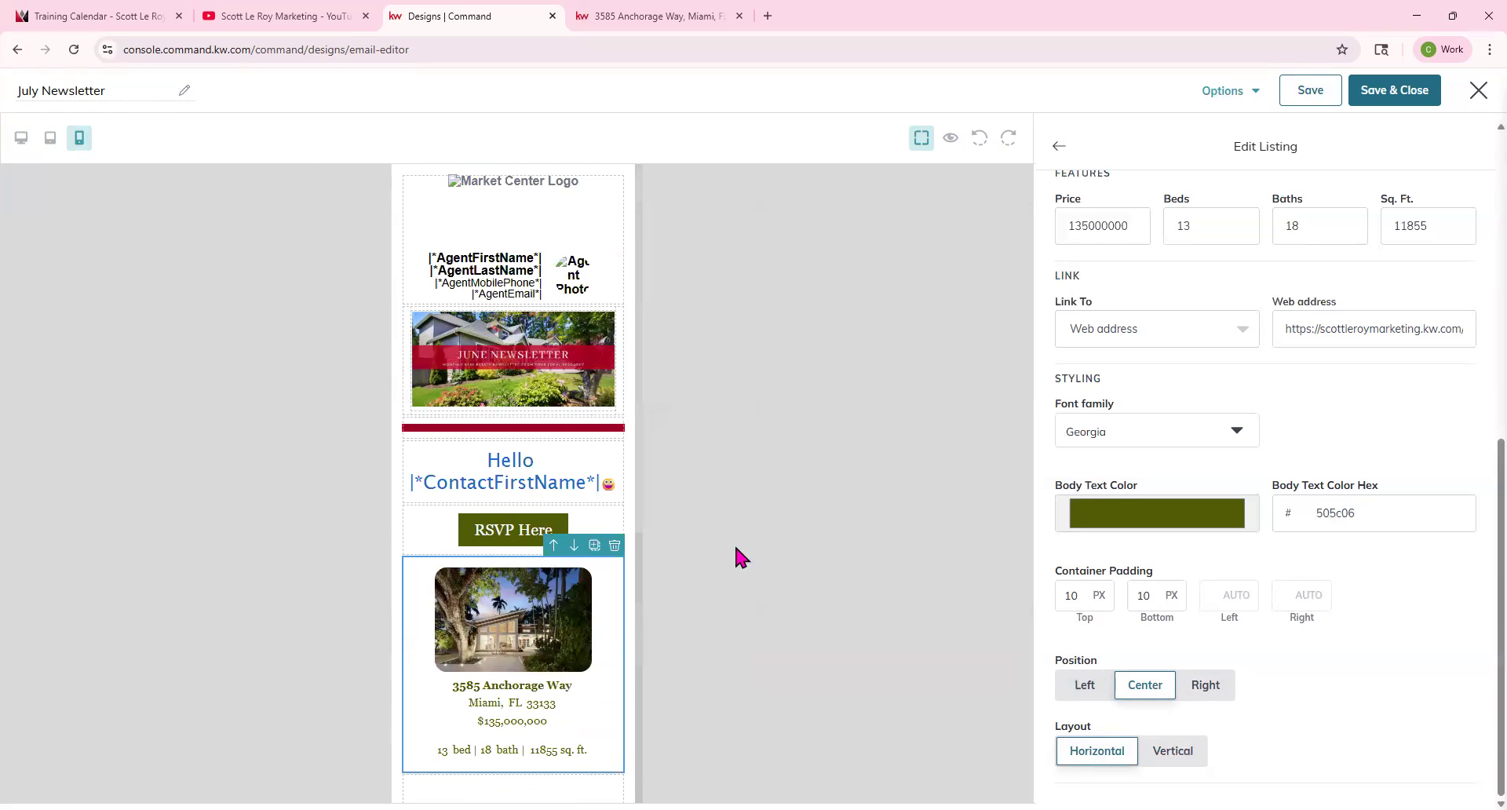
{"action": "left_click", "coordinate": [22, 138]}
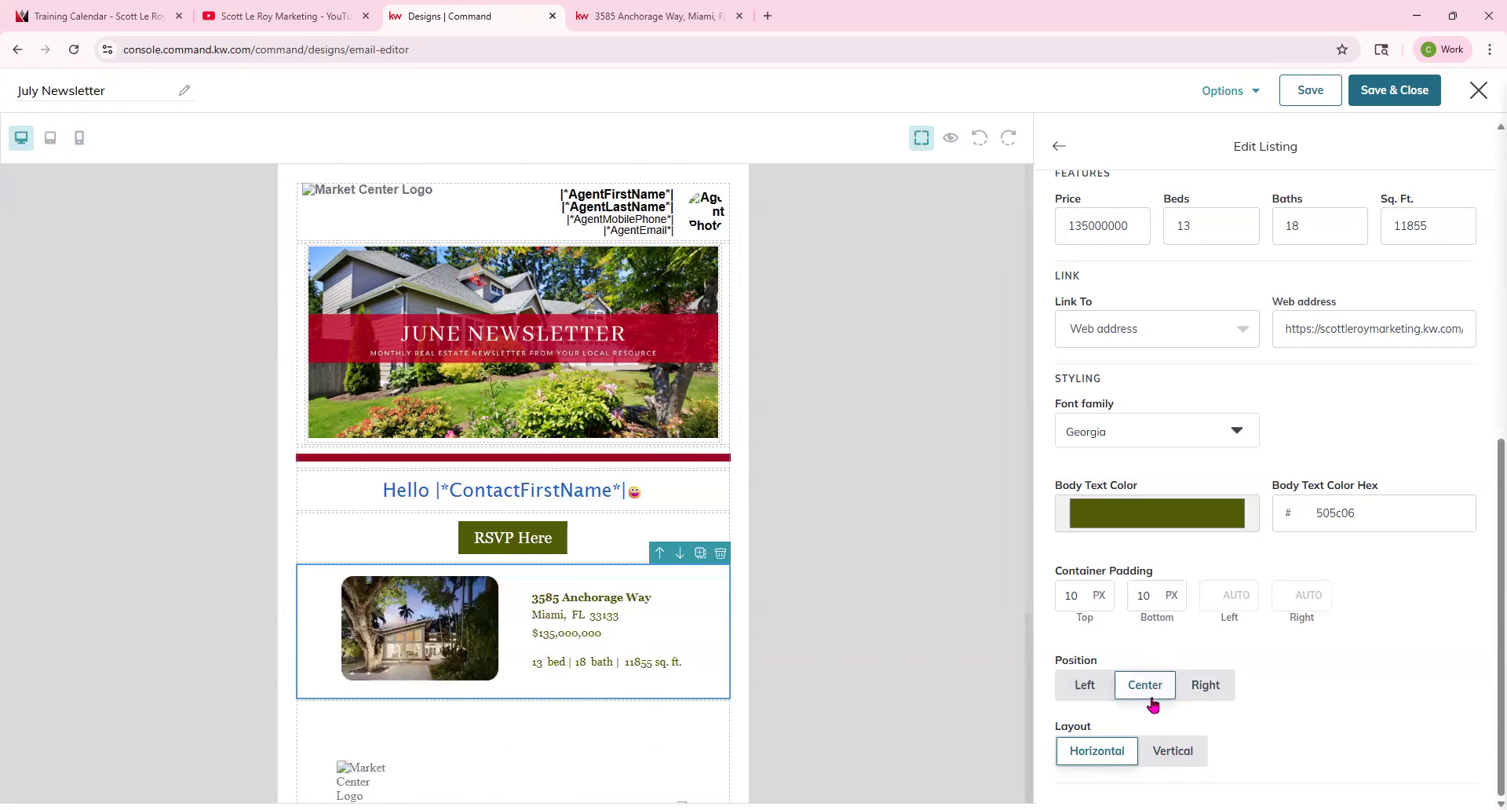
Switch the listing block to the Vertical layout and review it within the email.
{"action": "left_click", "coordinate": [1173, 751]}
{"action": "scroll", "coordinate": [774, 605], "scroll_direction": "down", "scroll_amount": 2}
{"action": "scroll", "coordinate": [773, 606], "scroll_direction": "down", "scroll_amount": 2}
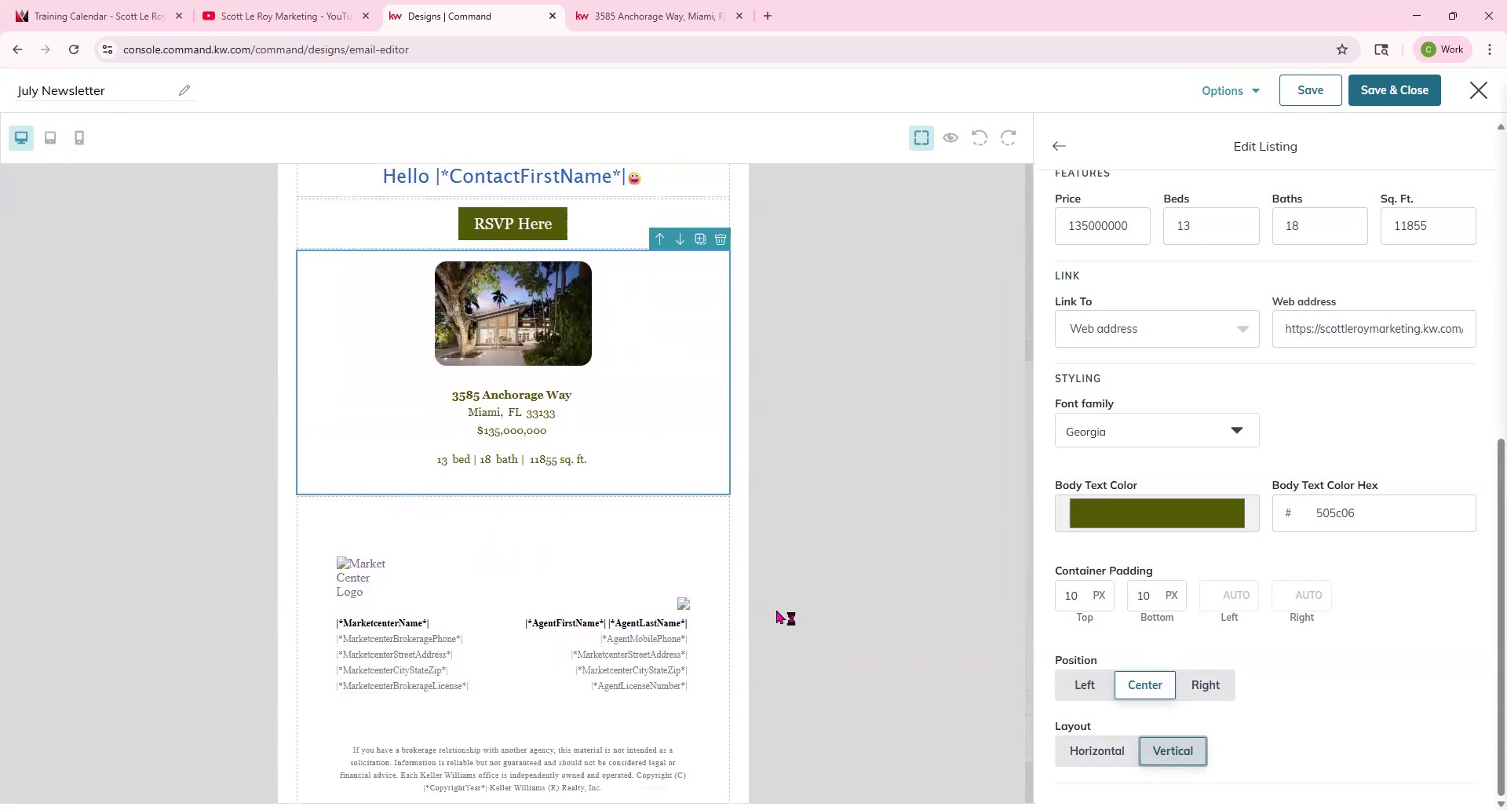
{"action": "scroll", "coordinate": [599, 390], "scroll_direction": "down", "scroll_amount": 1}
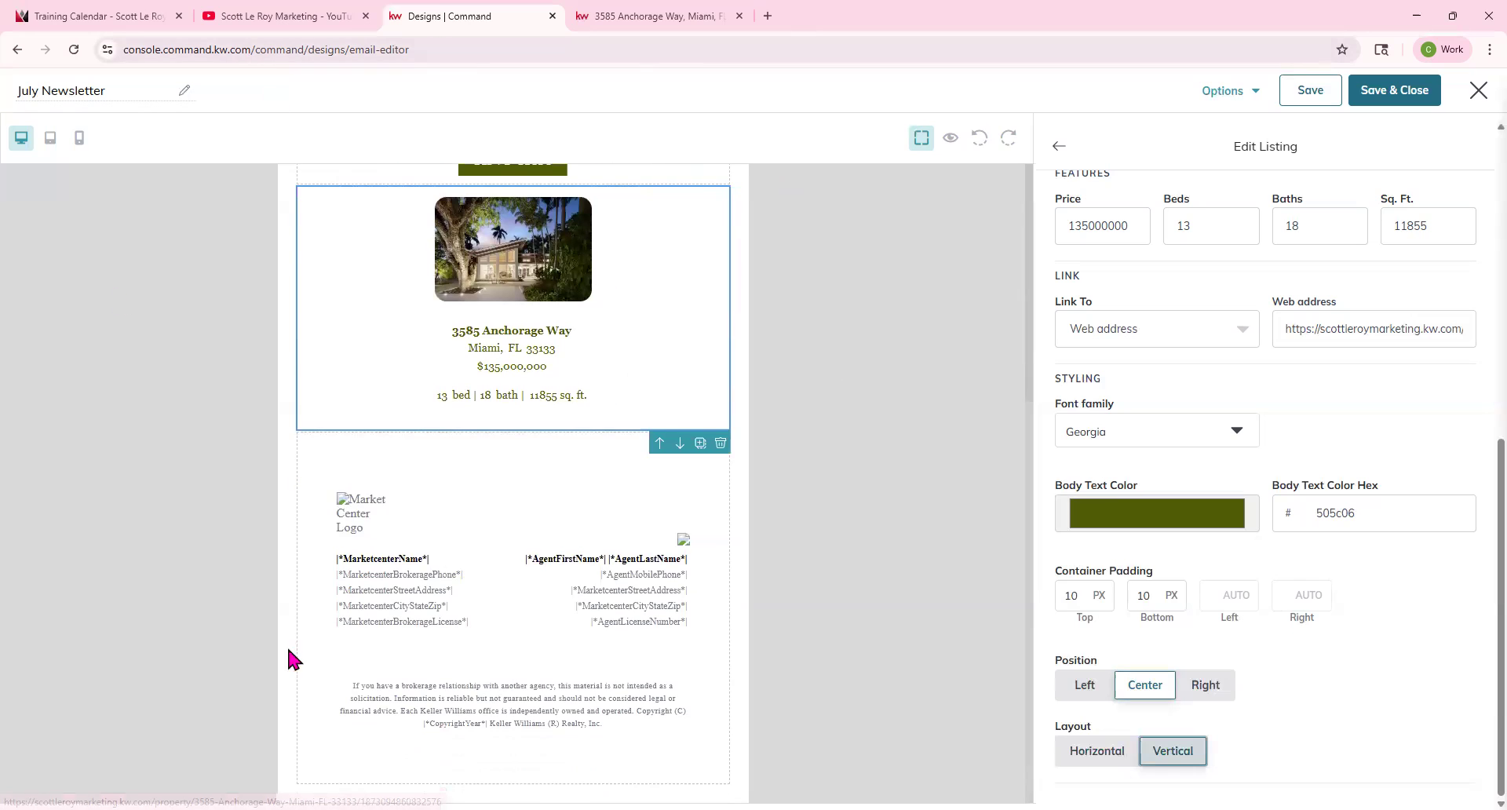
{"action": "scroll", "coordinate": [742, 421], "scroll_direction": "up", "scroll_amount": 5}
{"action": "scroll", "coordinate": [757, 430], "scroll_direction": "down", "scroll_amount": 5}
{"action": "scroll", "coordinate": [775, 471], "scroll_direction": "up", "scroll_amount": 1}
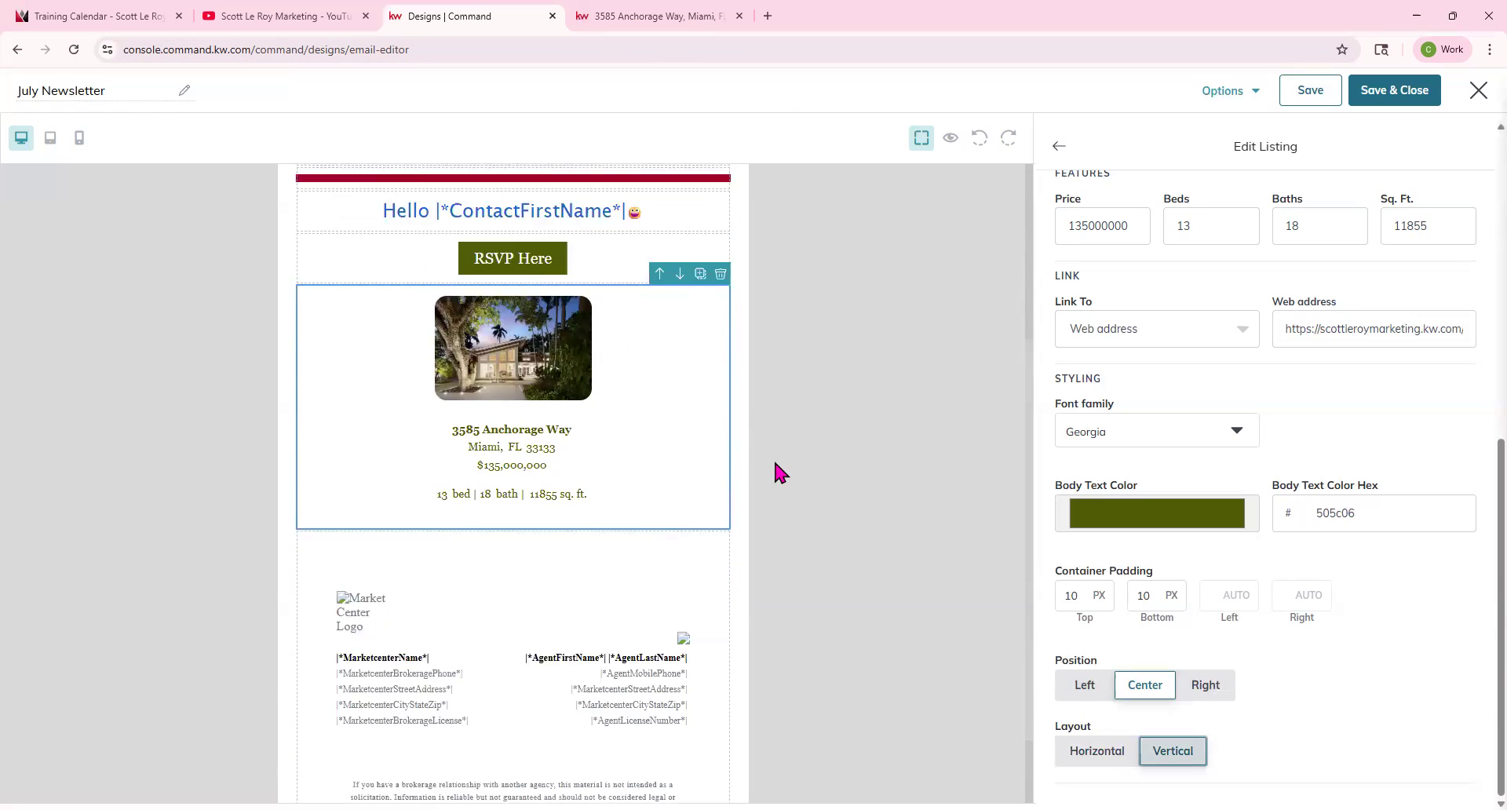
{"action": "scroll", "coordinate": [779, 471], "scroll_direction": "up", "scroll_amount": 2}
Add a second Listing block below the first one and set it to the Vertical layout.
{"action": "left_click", "coordinate": [1058, 146]}
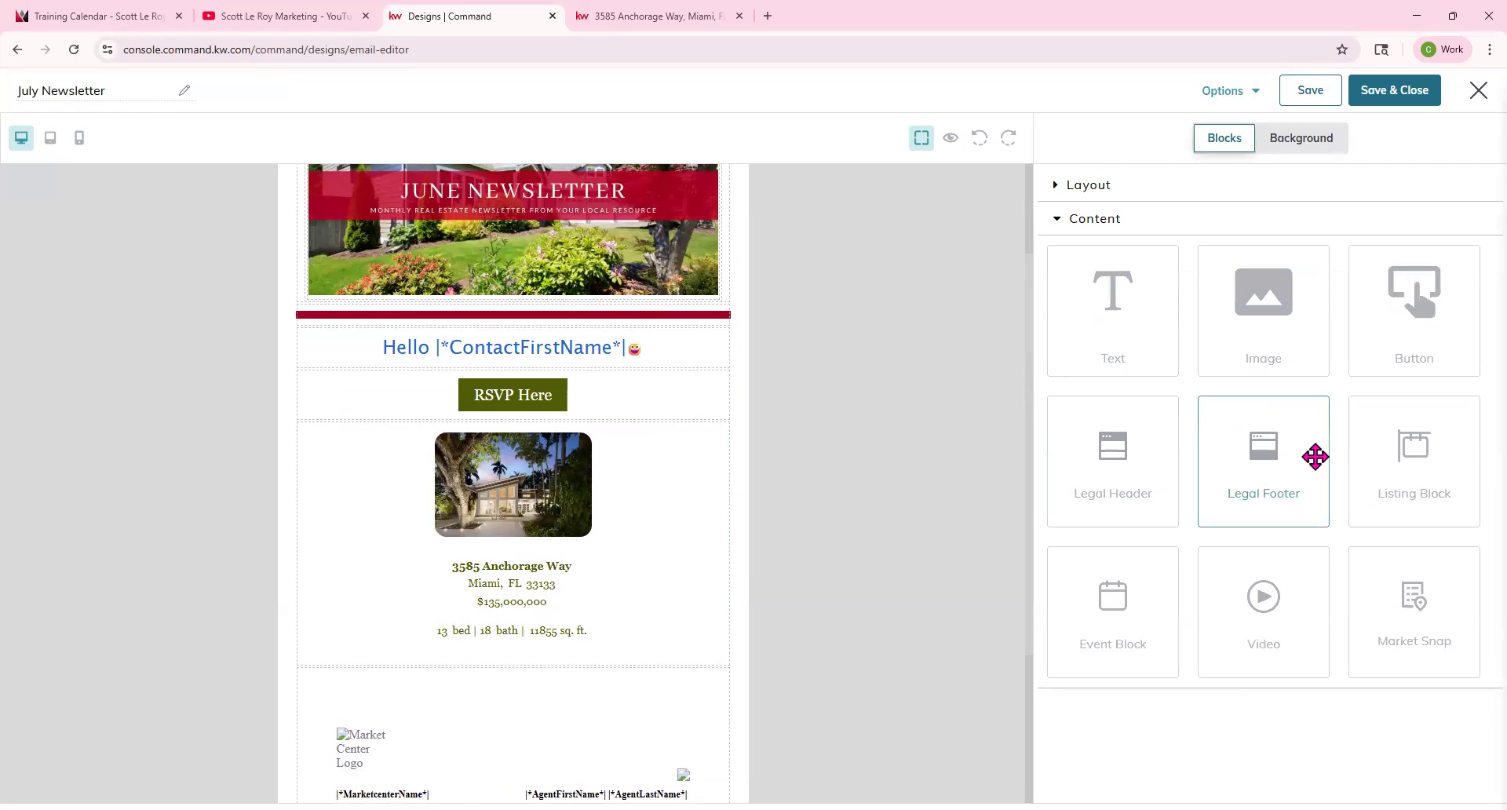
{"action": "left_click_drag", "start_coordinate": [1416, 485], "coordinate": [616, 671]}
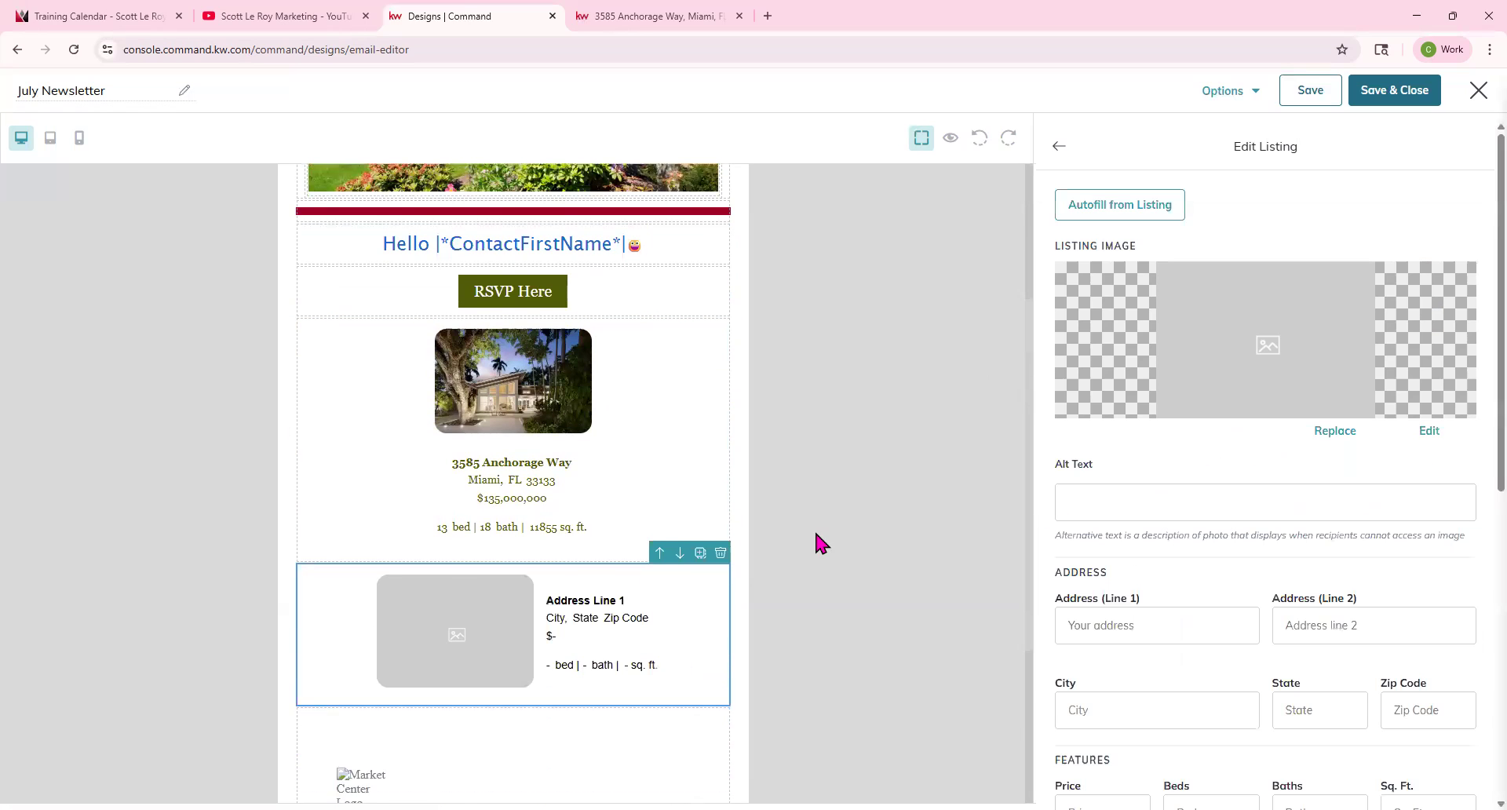
{"action": "scroll", "coordinate": [813, 529], "scroll_direction": "down", "scroll_amount": 3}
{"action": "scroll", "coordinate": [1210, 662], "scroll_direction": "down", "scroll_amount": 7}
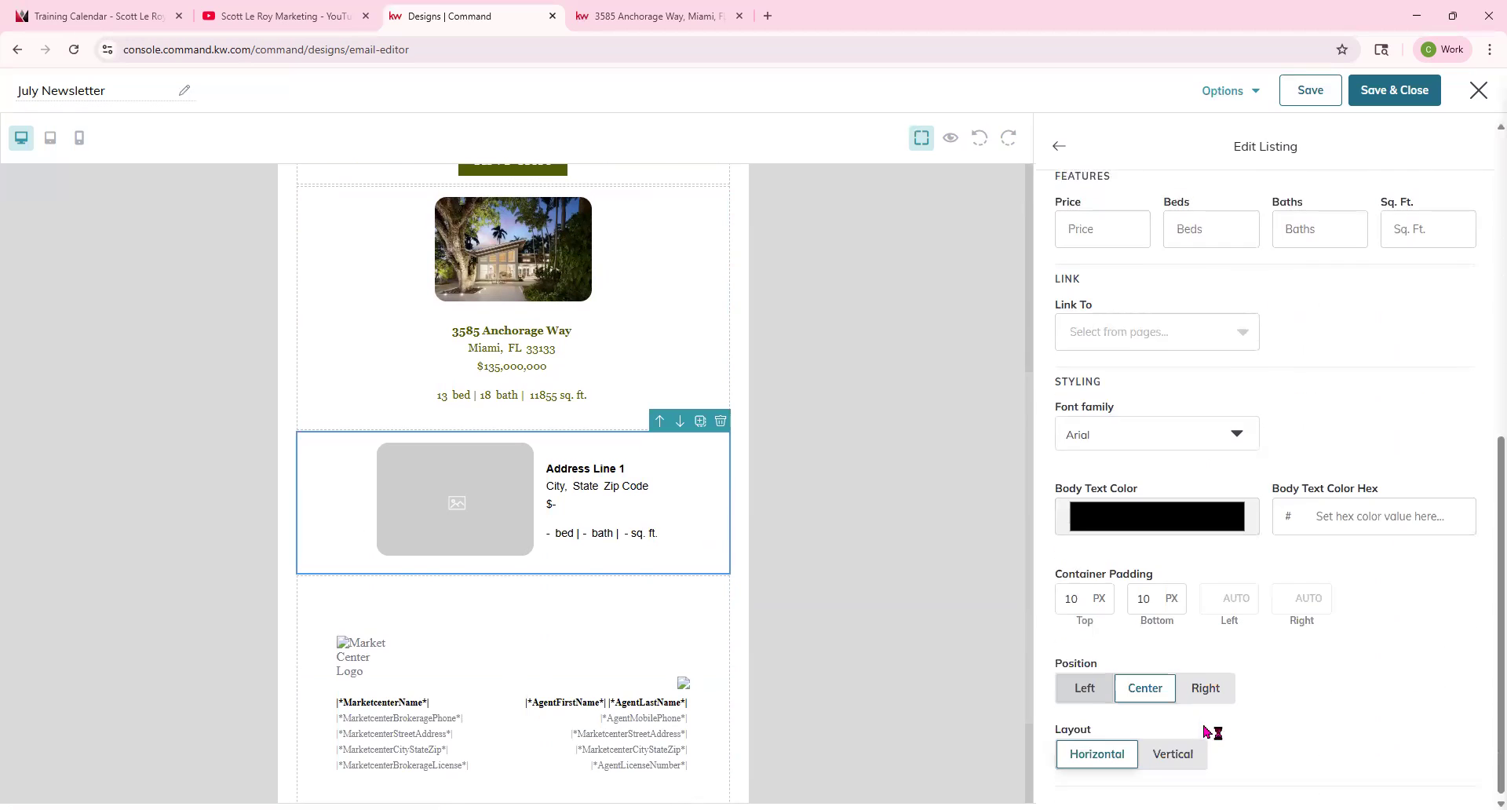
{"action": "left_click", "coordinate": [1173, 750]}
{"action": "scroll", "coordinate": [1127, 336], "scroll_direction": "up", "scroll_amount": 8}
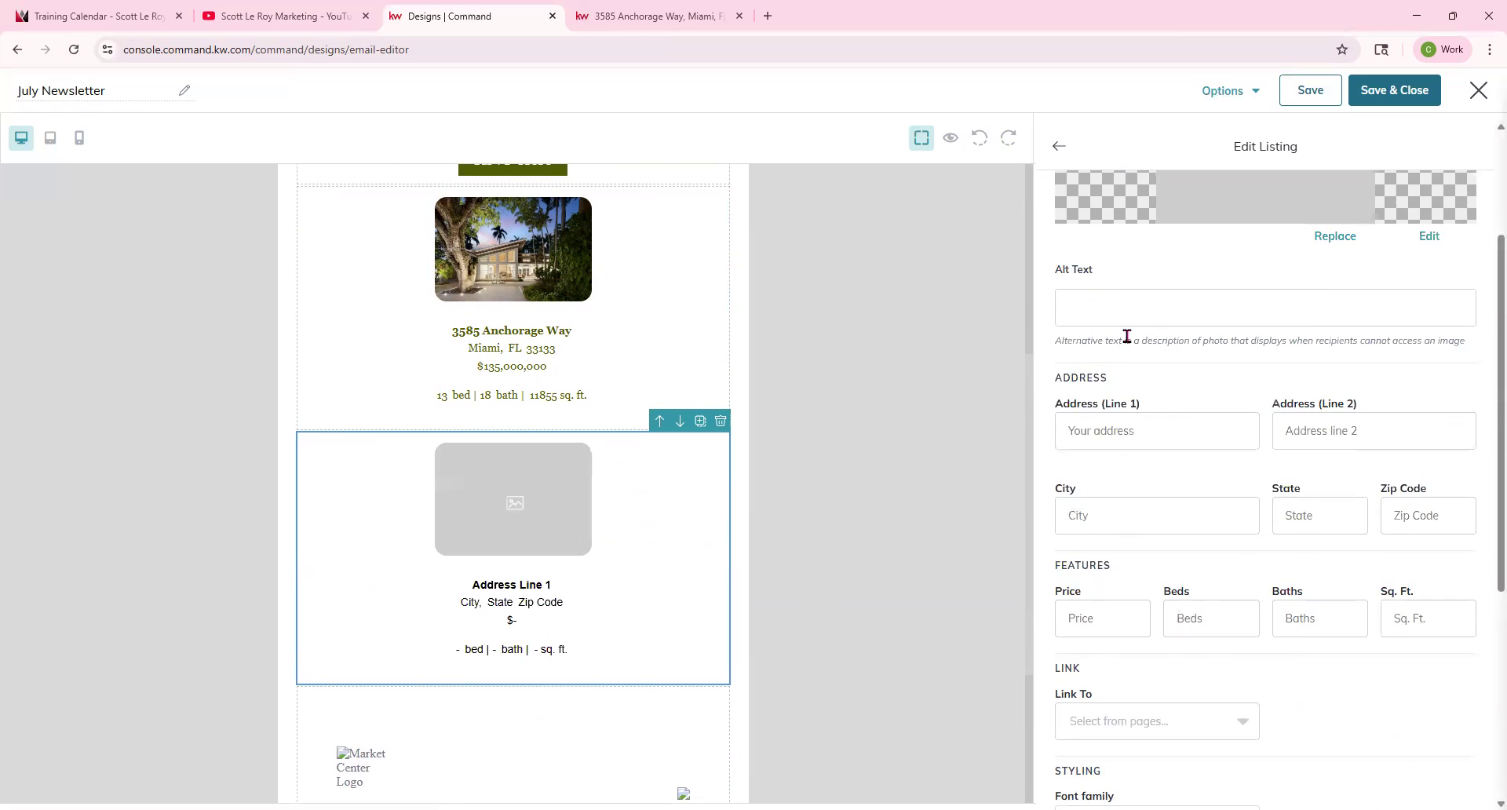
{"action": "left_click", "coordinate": [1100, 210]}
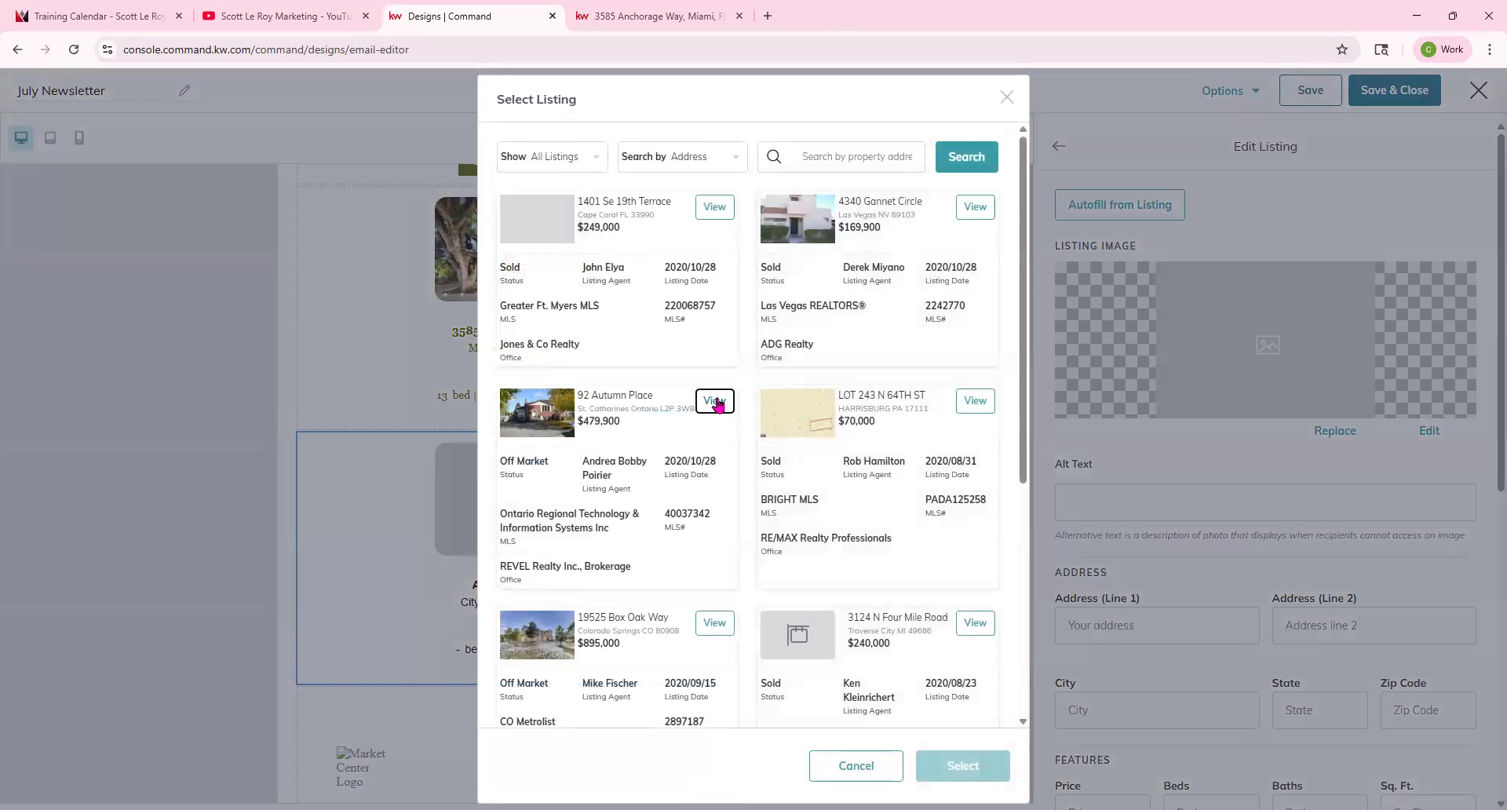
{"action": "left_click", "coordinate": [713, 400]}
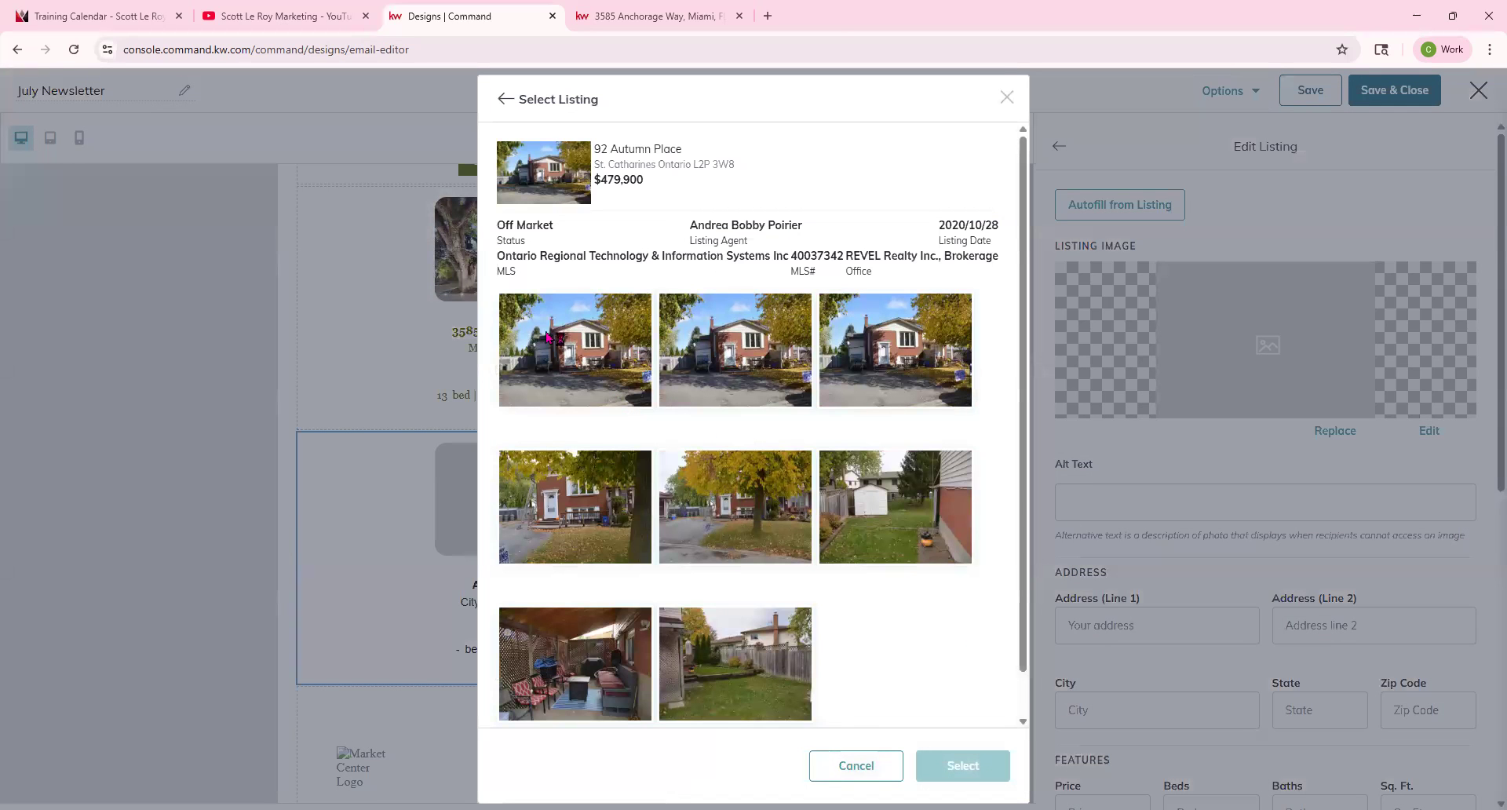
{"action": "left_click", "coordinate": [573, 388]}
{"action": "left_click", "coordinate": [963, 765]}
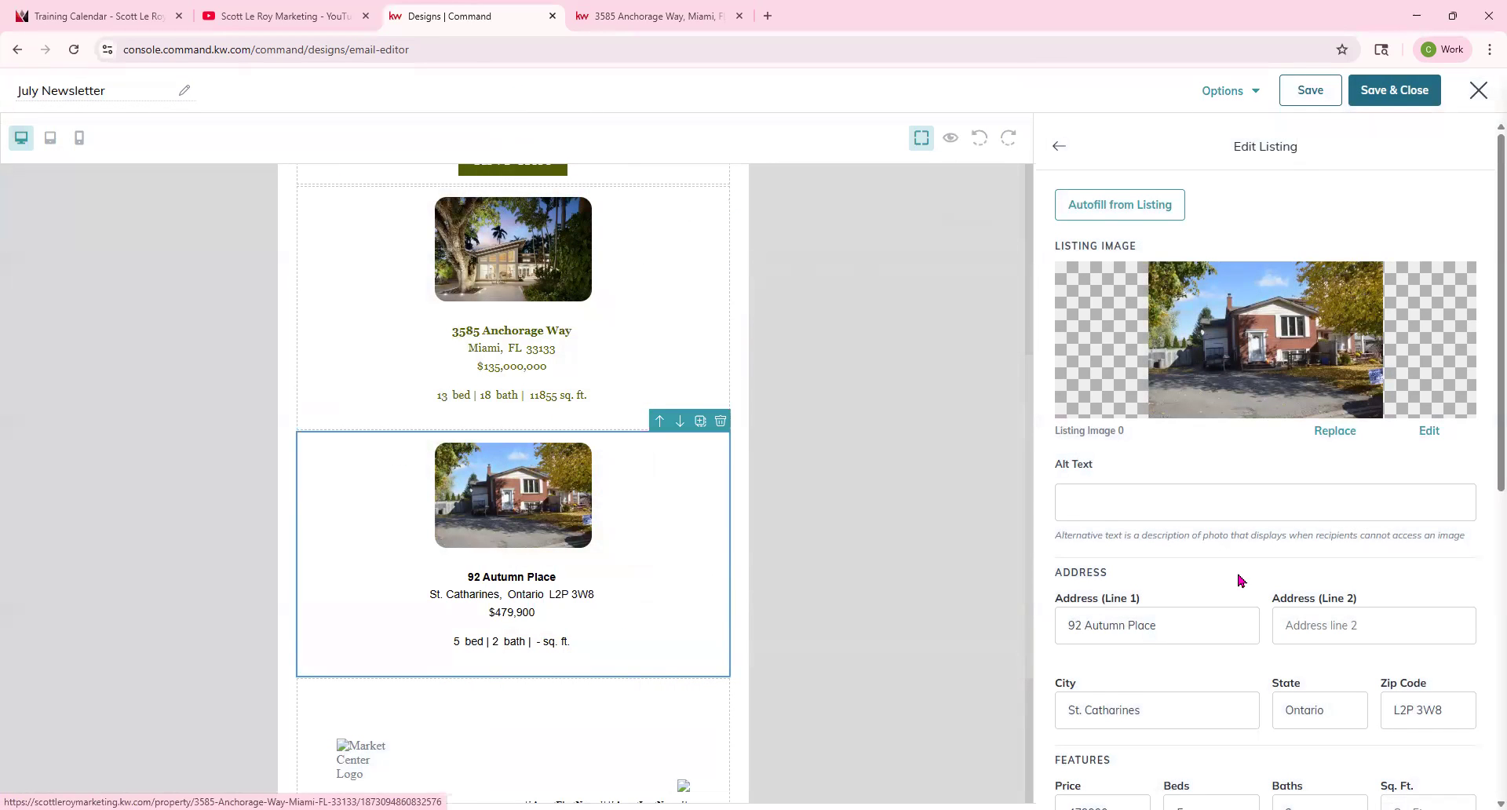
Set the second listing block's font family to Georgia.
{"action": "scroll", "coordinate": [1240, 581], "scroll_direction": "down", "scroll_amount": 3}
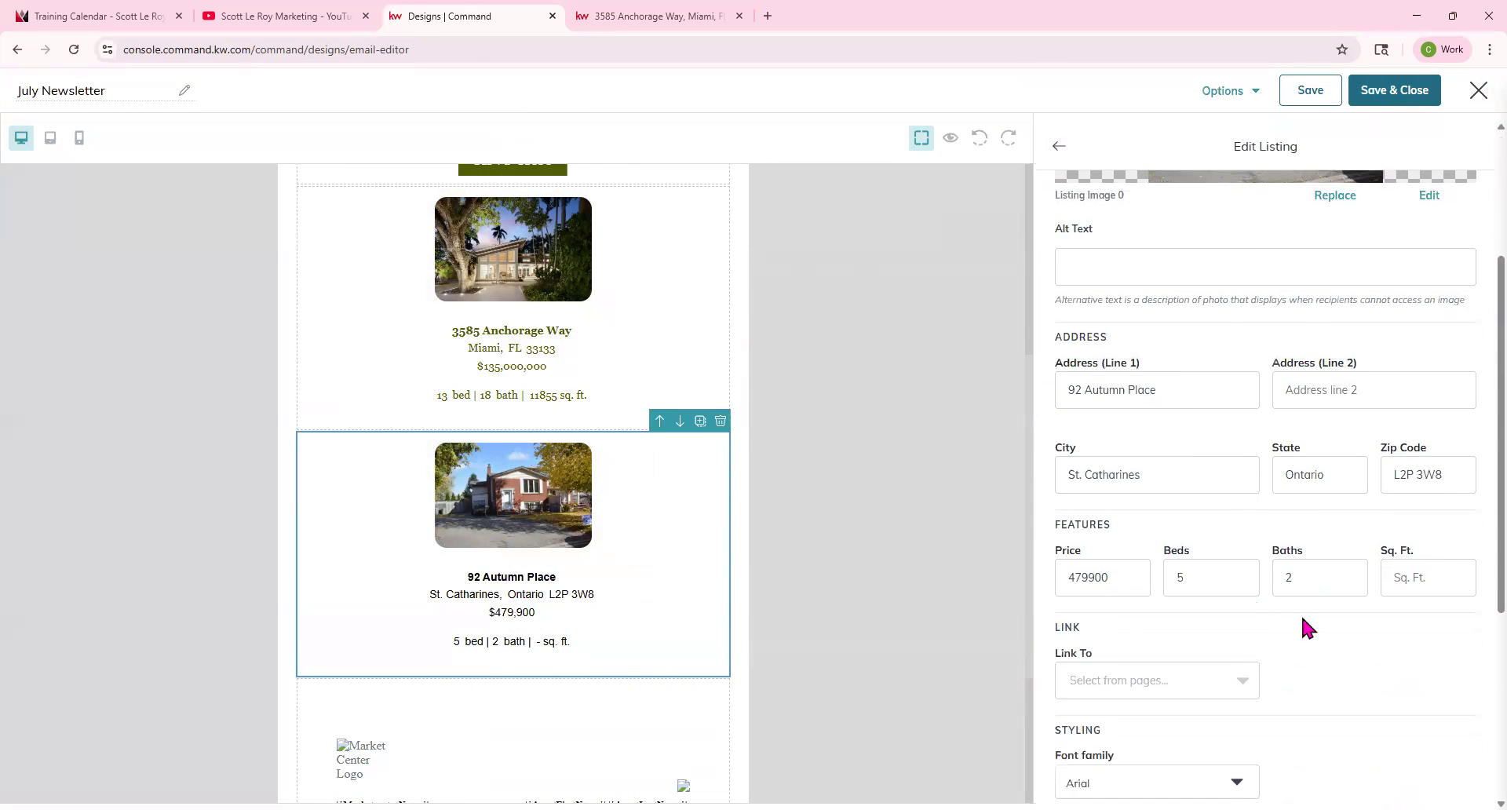
{"action": "scroll", "coordinate": [1318, 581], "scroll_direction": "down", "scroll_amount": 2}
{"action": "left_click", "coordinate": [1219, 520]}
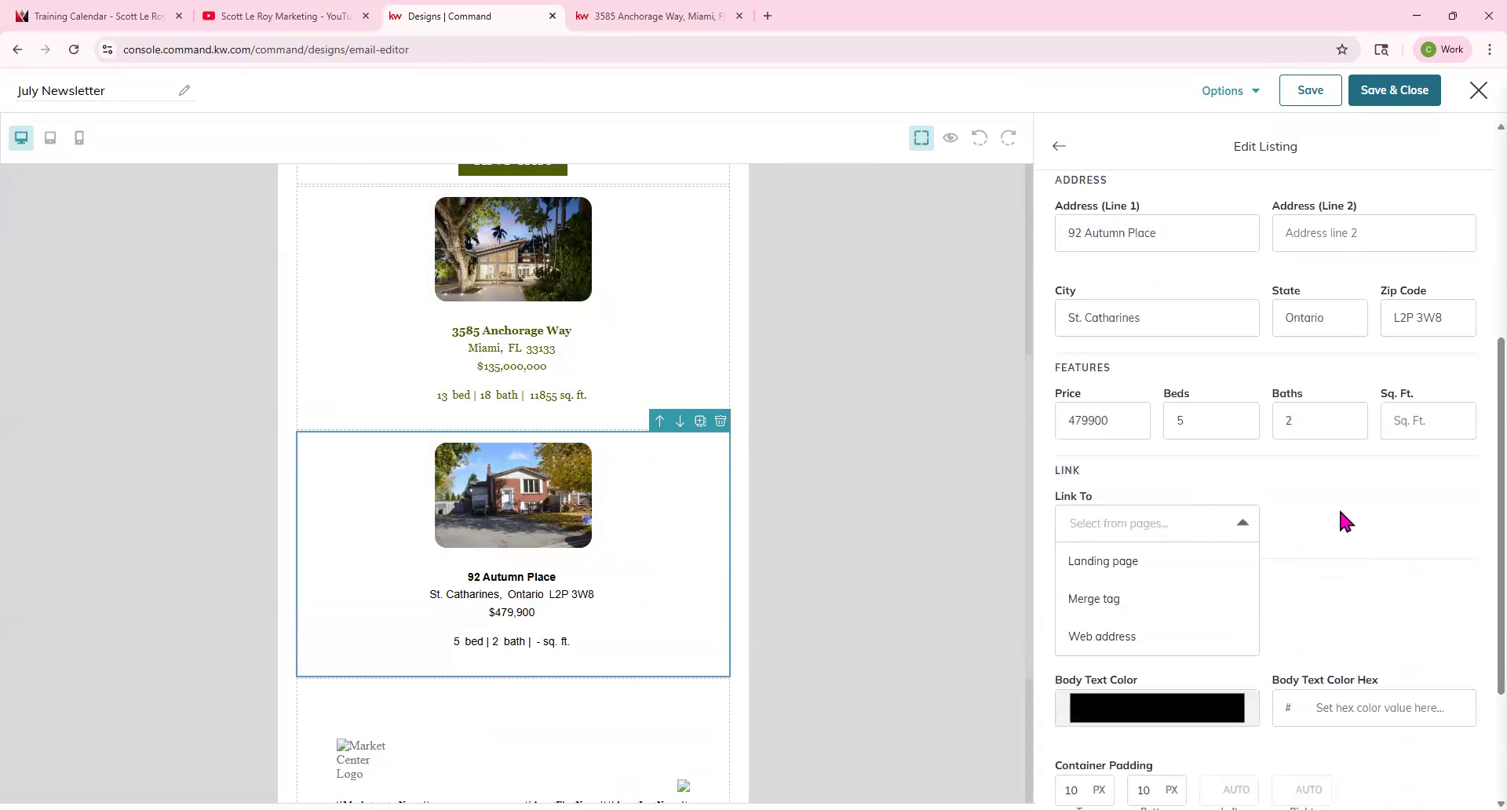
{"action": "left_click", "coordinate": [1185, 628]}
{"action": "left_click", "coordinate": [1119, 597]}
Set the second listing block's body text color to 505c06 by sampling the first listing's text color with the eyedropper.
{"action": "scroll", "coordinate": [1158, 675], "scroll_direction": "down", "scroll_amount": 1}
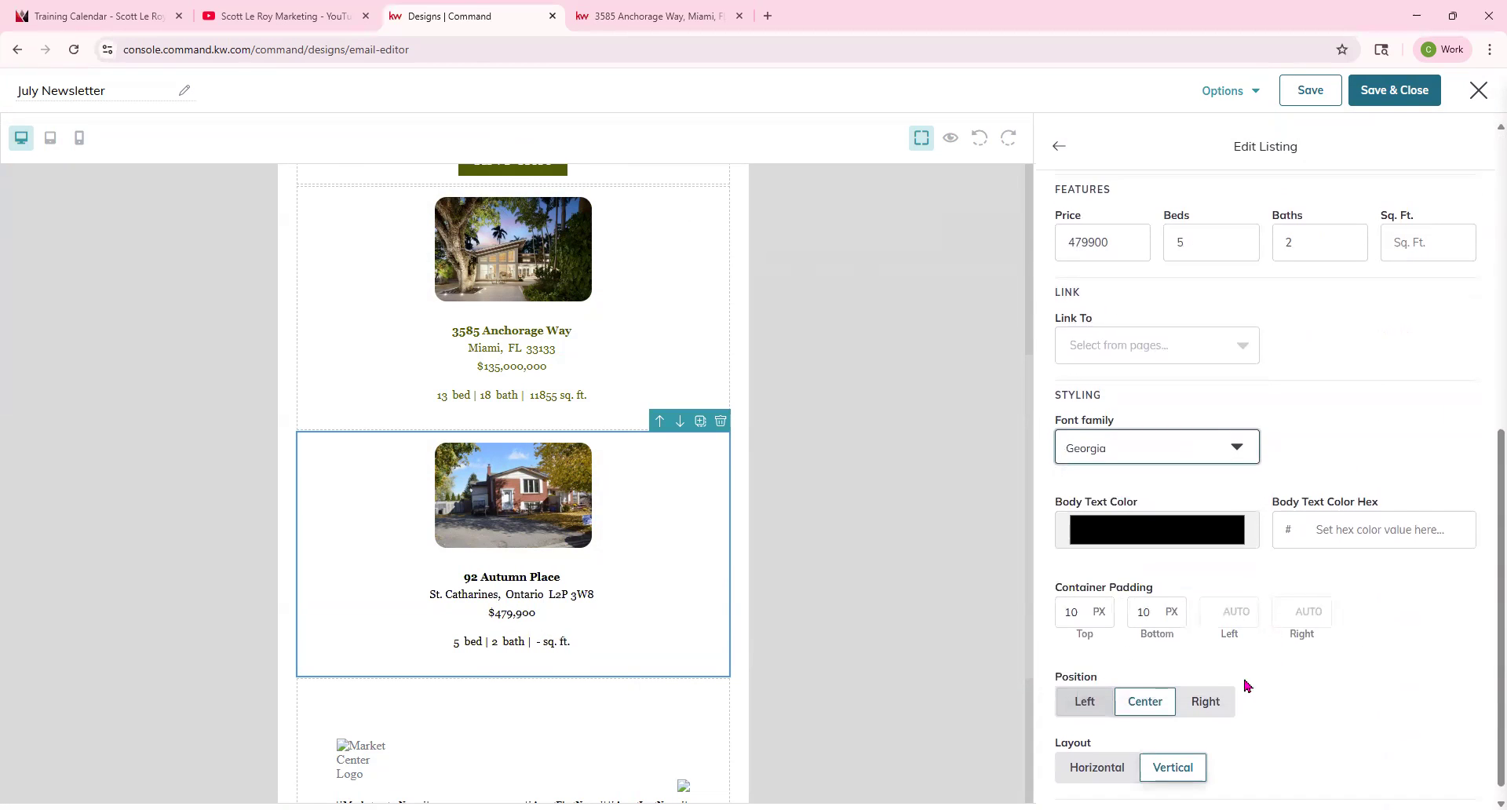
{"action": "left_click", "coordinate": [1157, 515]}
{"action": "left_click", "coordinate": [1071, 659]}
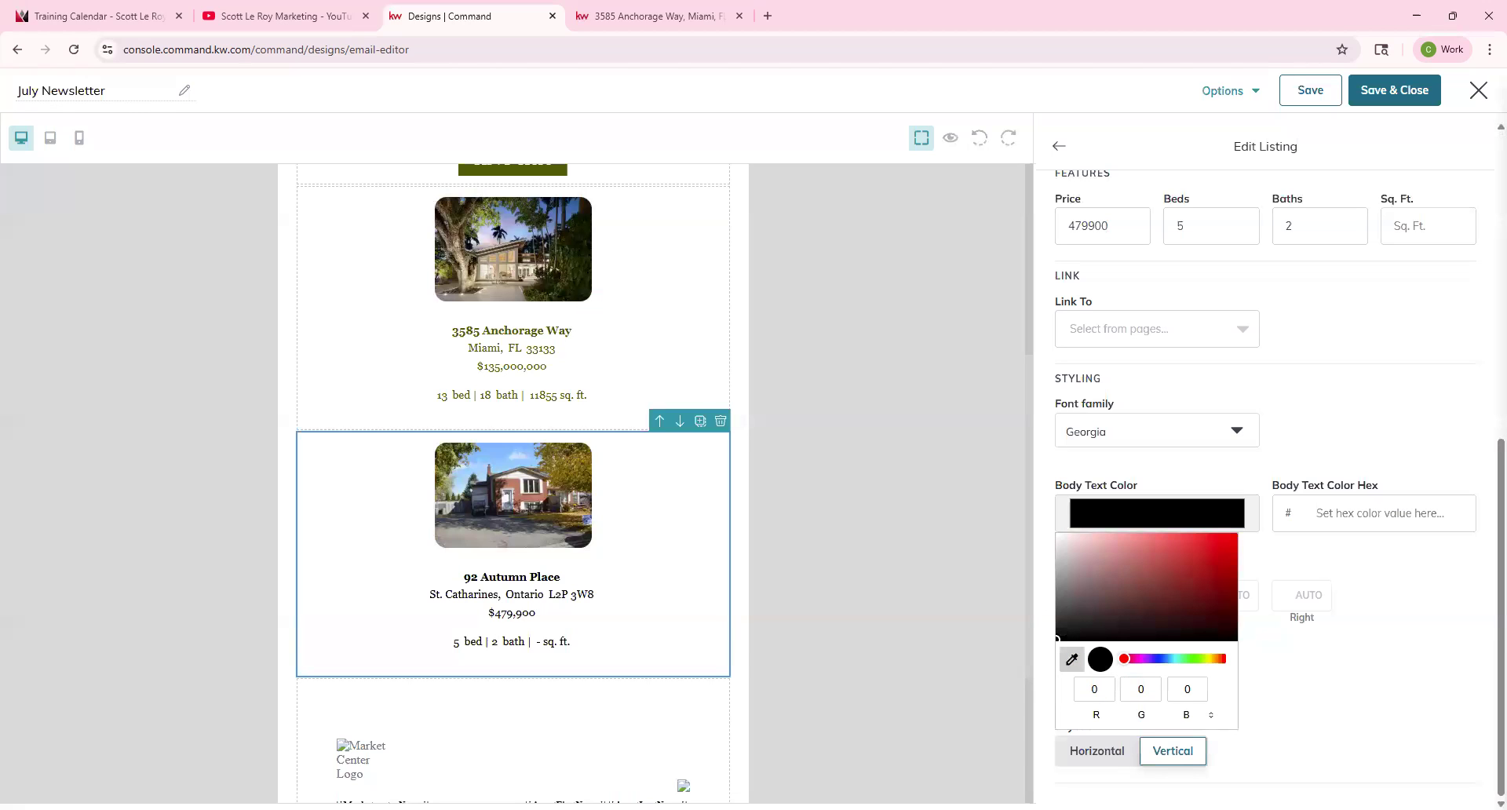
{"action": "left_click", "coordinate": [482, 181]}
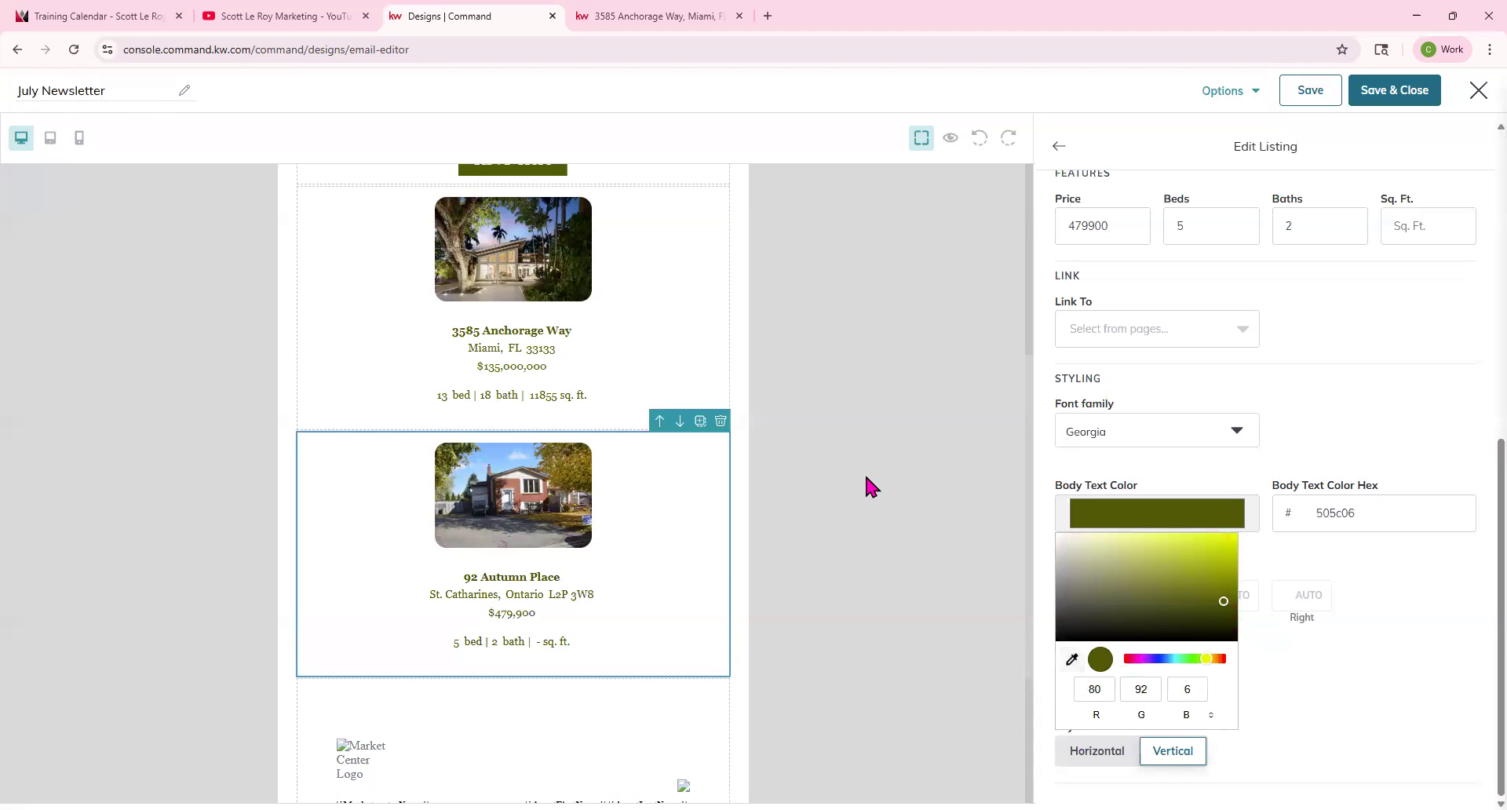
{"action": "left_click", "coordinate": [987, 463]}
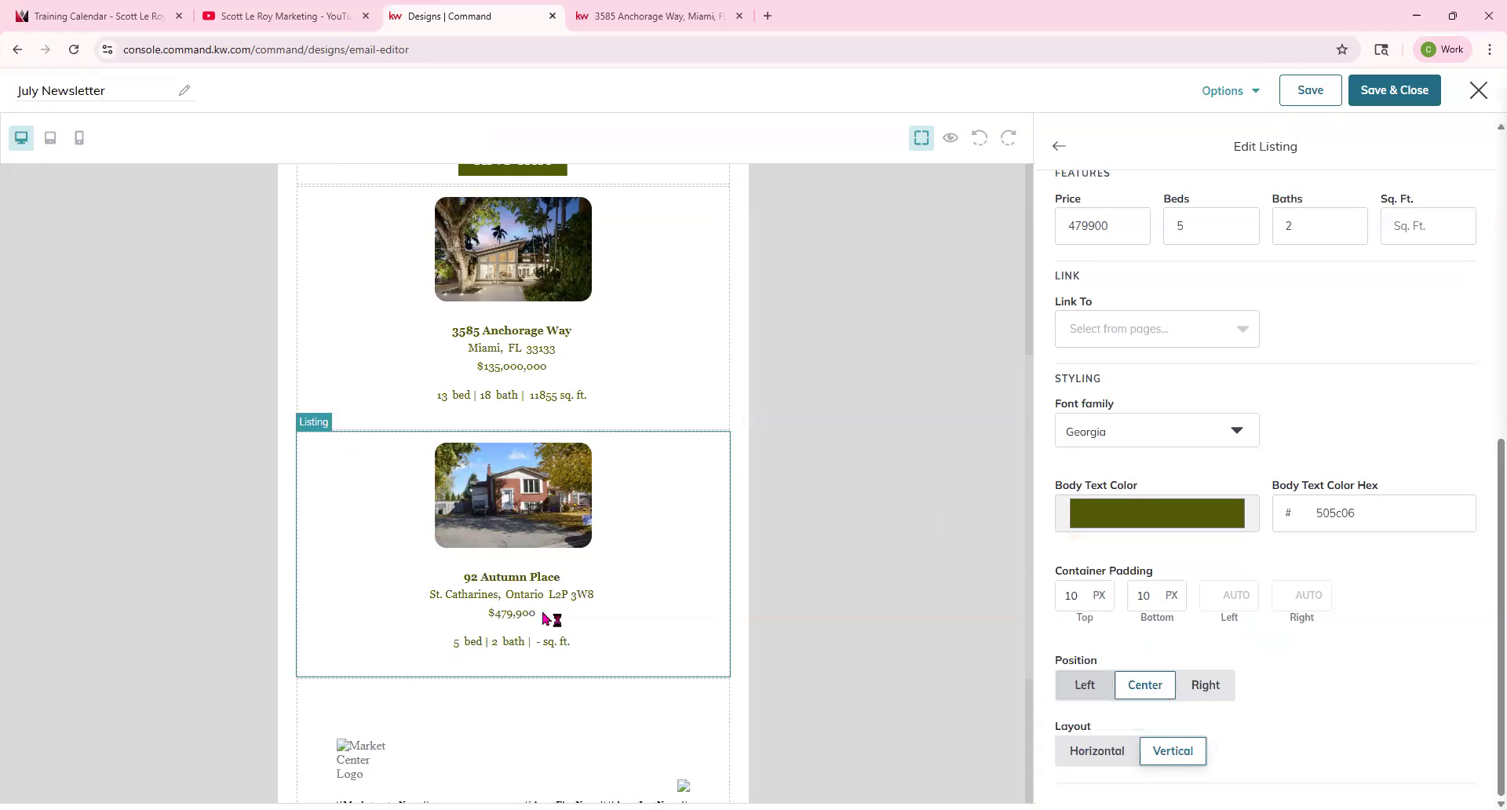
Enter 2527 as the second listing's square footage and close the listing editor.
{"action": "left_click", "coordinate": [1056, 147]}
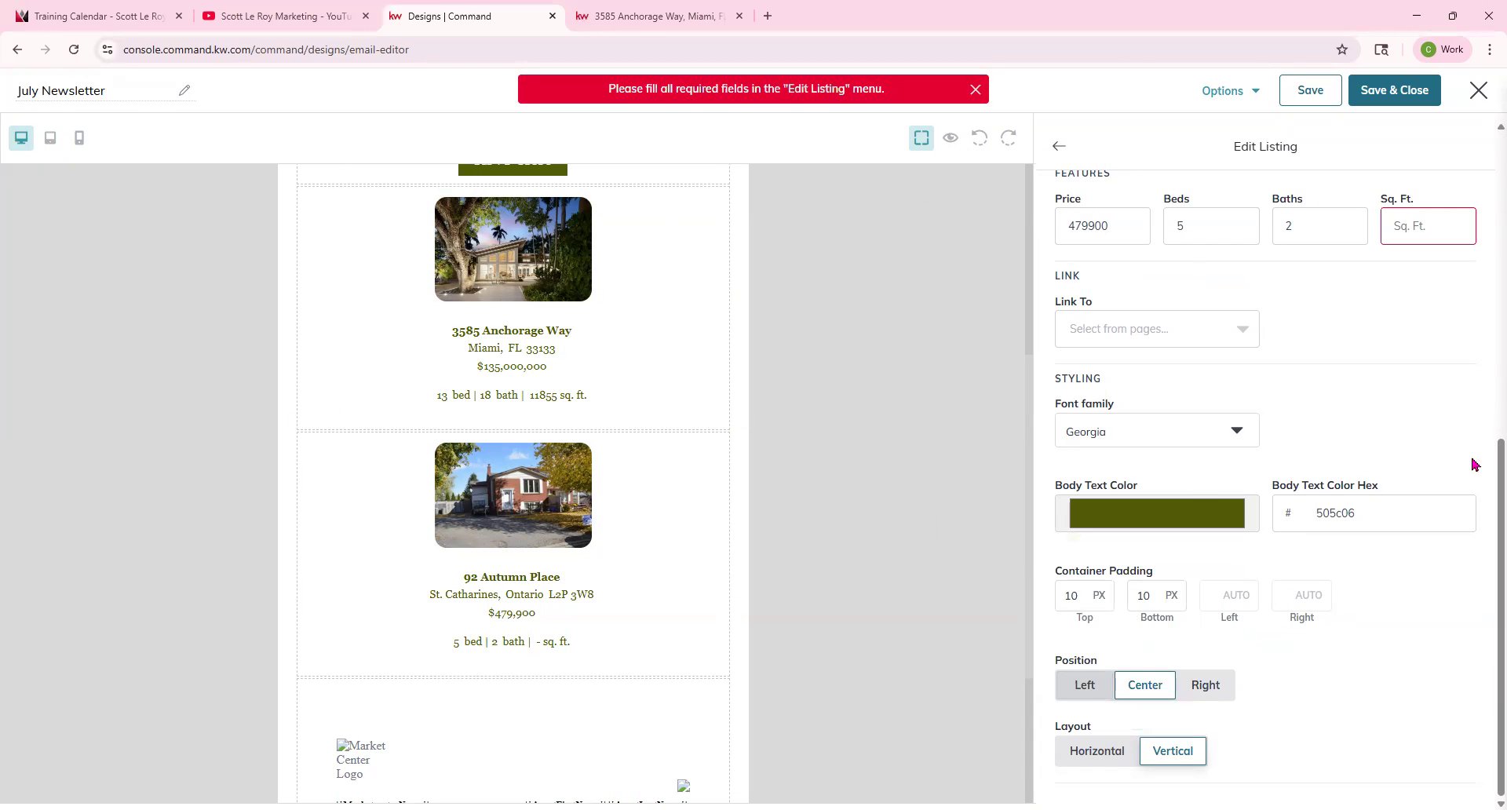
{"action": "left_click", "coordinate": [1393, 226]}
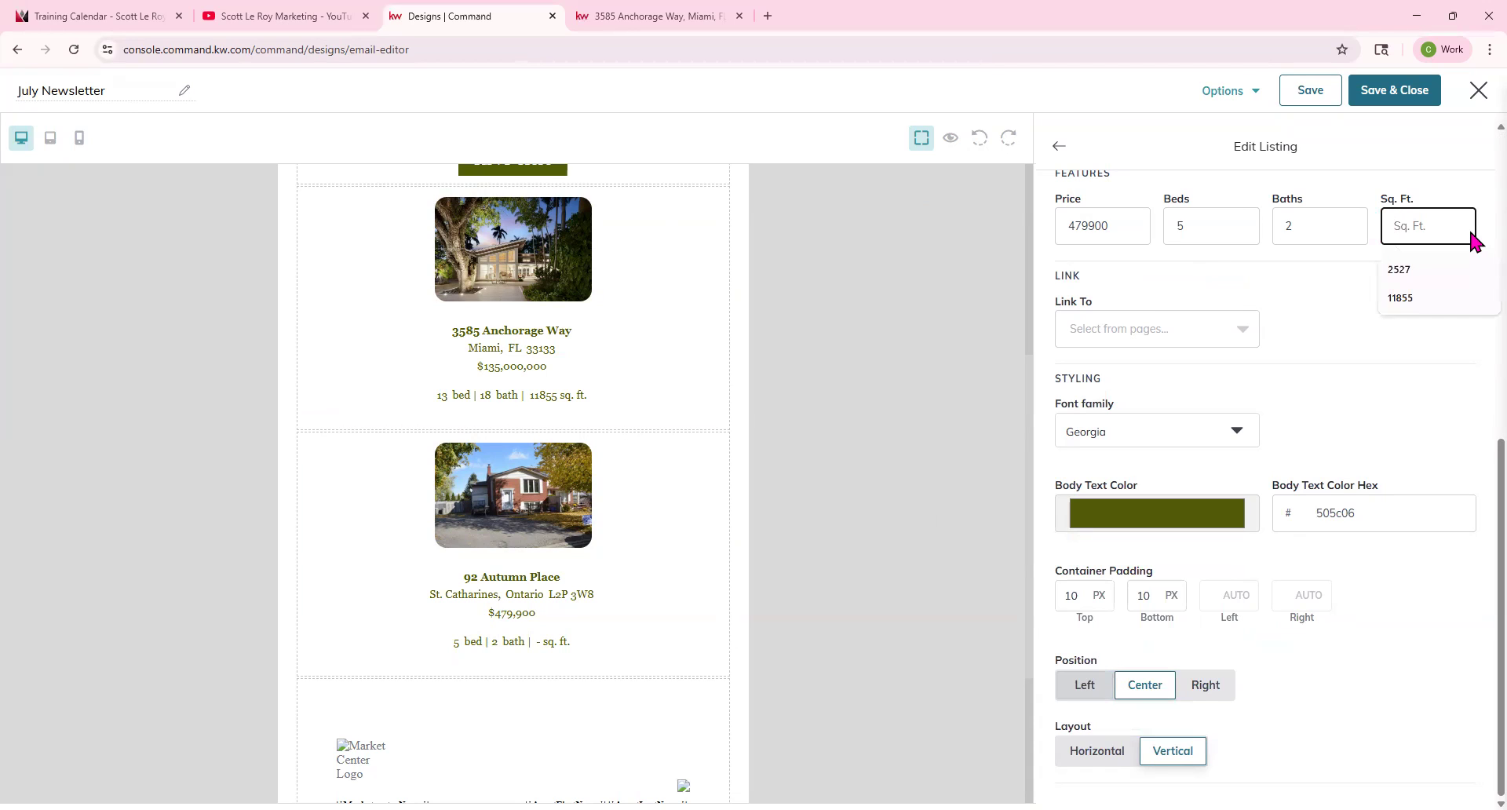
{"action": "left_click", "coordinate": [1457, 275]}
{"action": "scroll", "coordinate": [1346, 323], "scroll_direction": "up", "scroll_amount": 8}
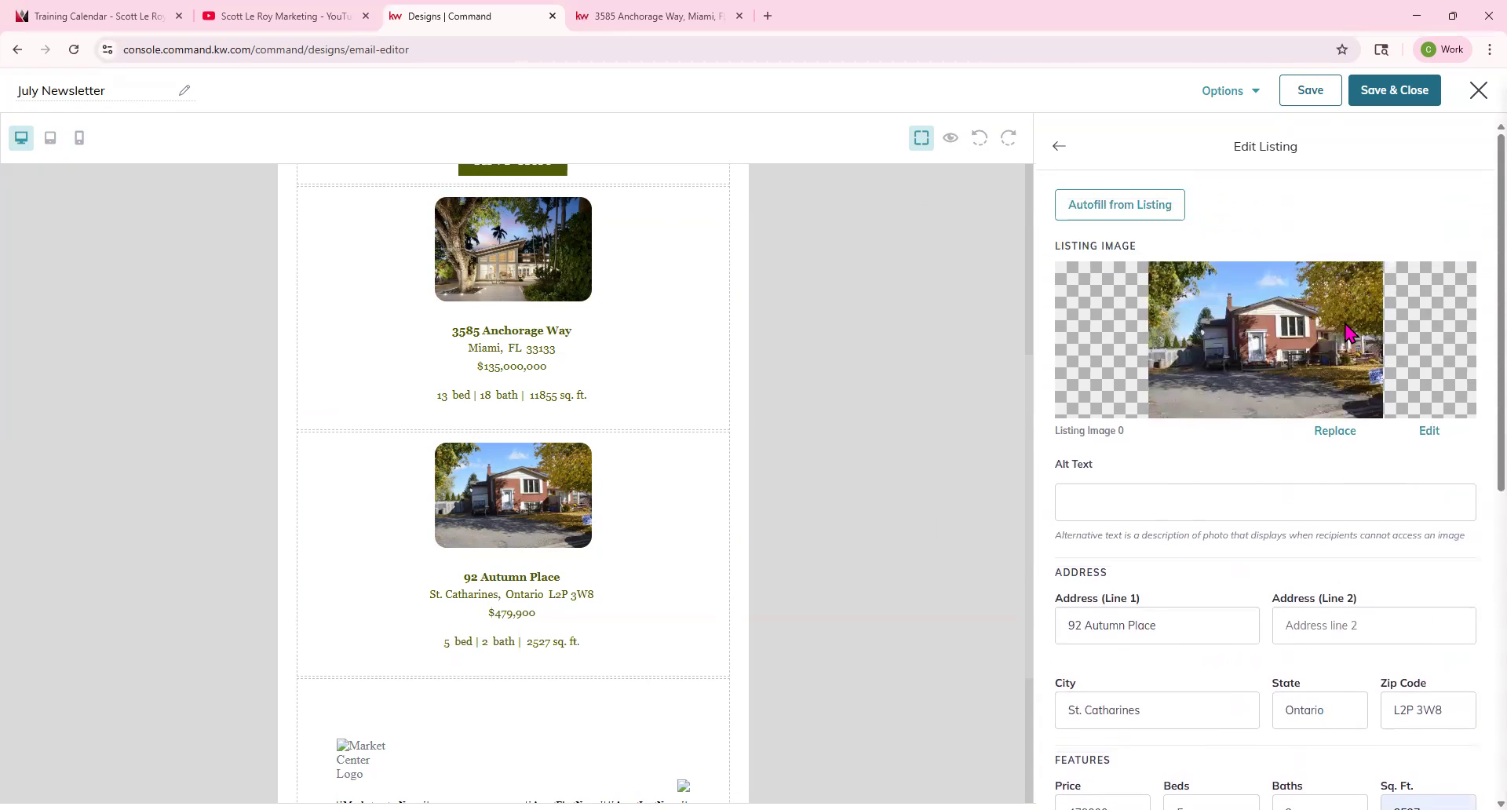
{"action": "left_click", "coordinate": [1065, 147]}
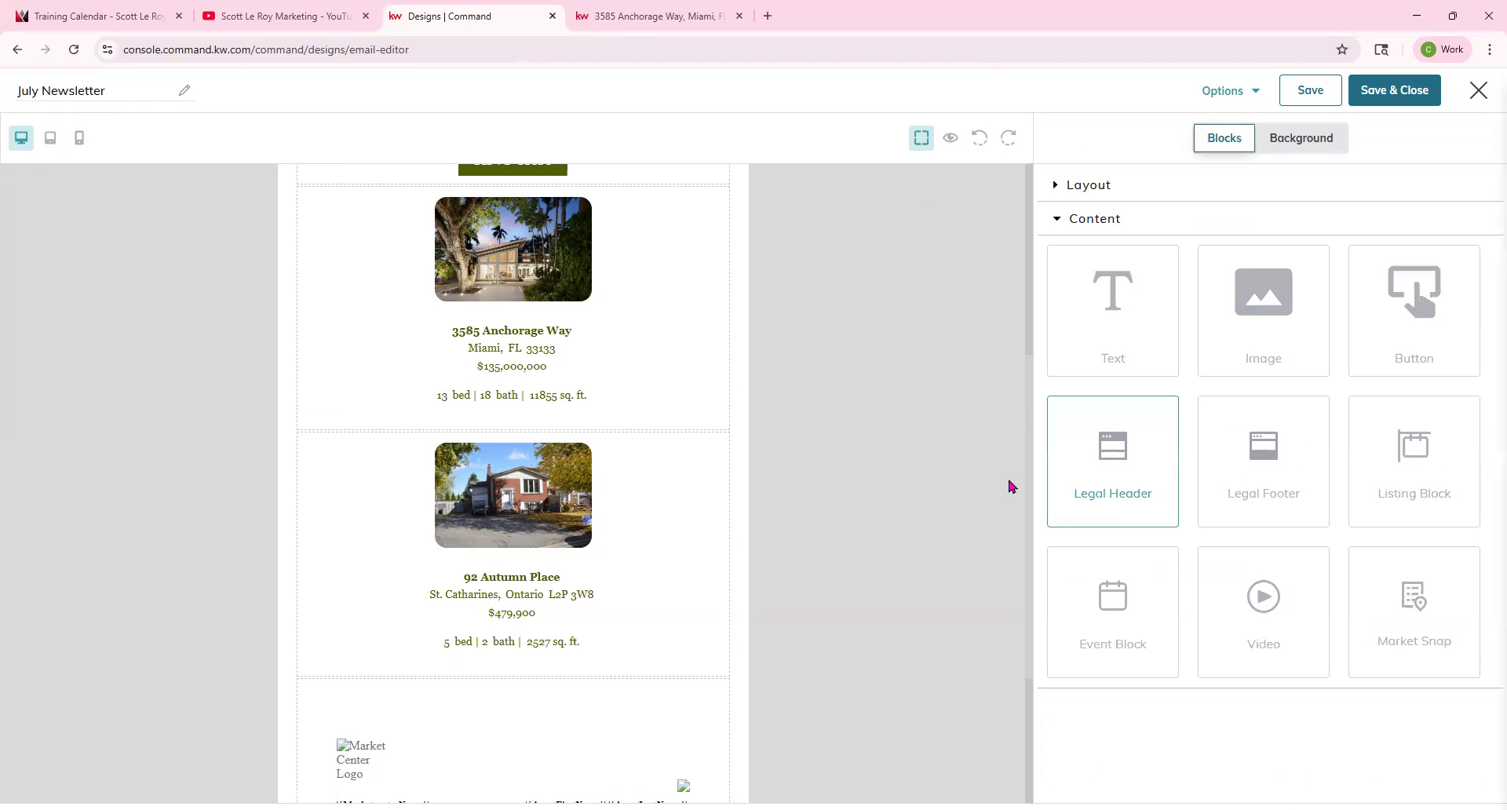
Add an Event Block below the second listing block, above the legal footer.
{"action": "scroll", "coordinate": [527, 340], "scroll_direction": "up", "scroll_amount": 4}
{"action": "scroll", "coordinate": [542, 432], "scroll_direction": "down", "scroll_amount": 8}
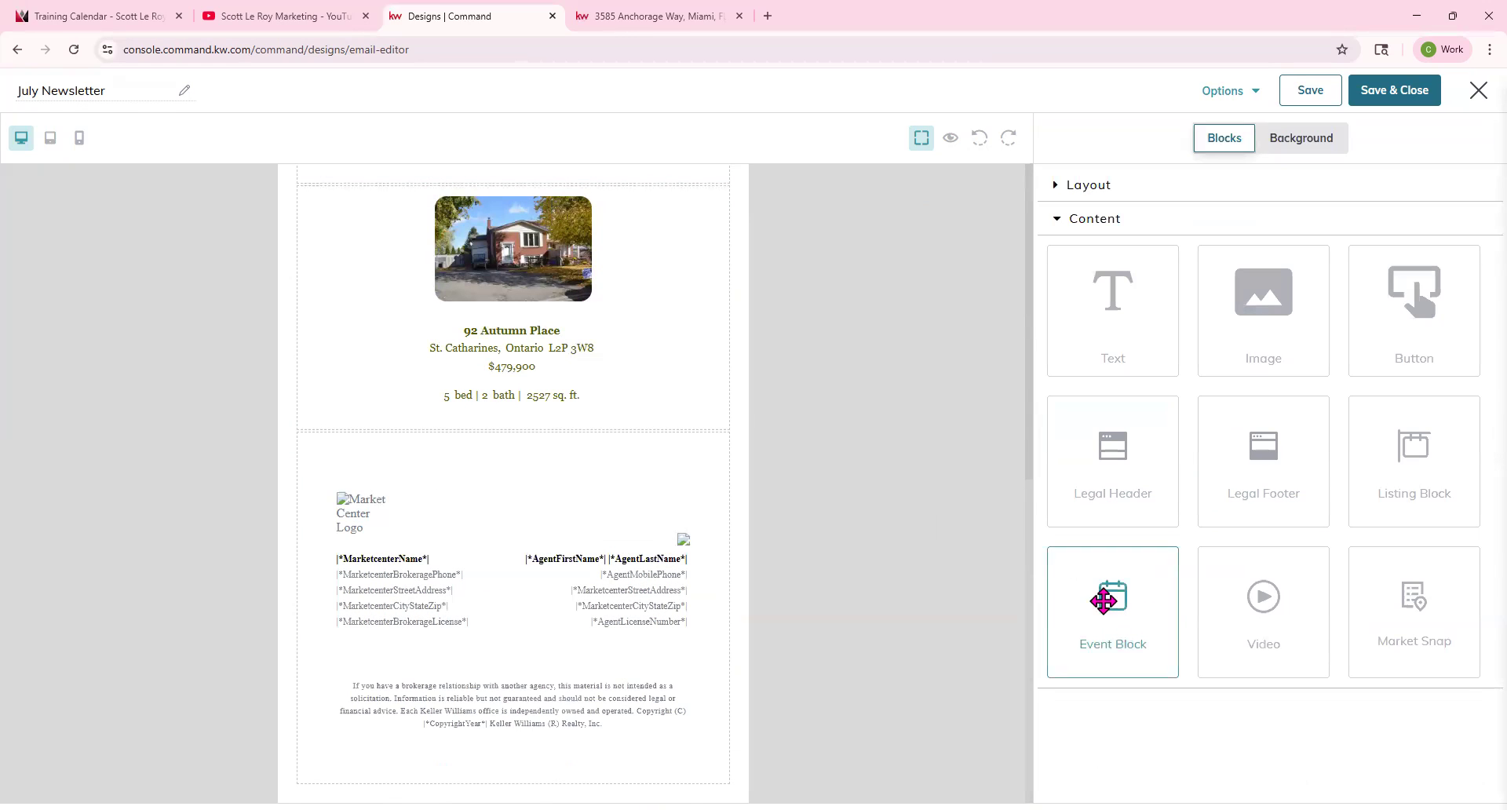
{"action": "left_click_drag", "start_coordinate": [1103, 601], "coordinate": [733, 470]}
{"action": "left_click_drag", "start_coordinate": [488, 526], "coordinate": [489, 526]}
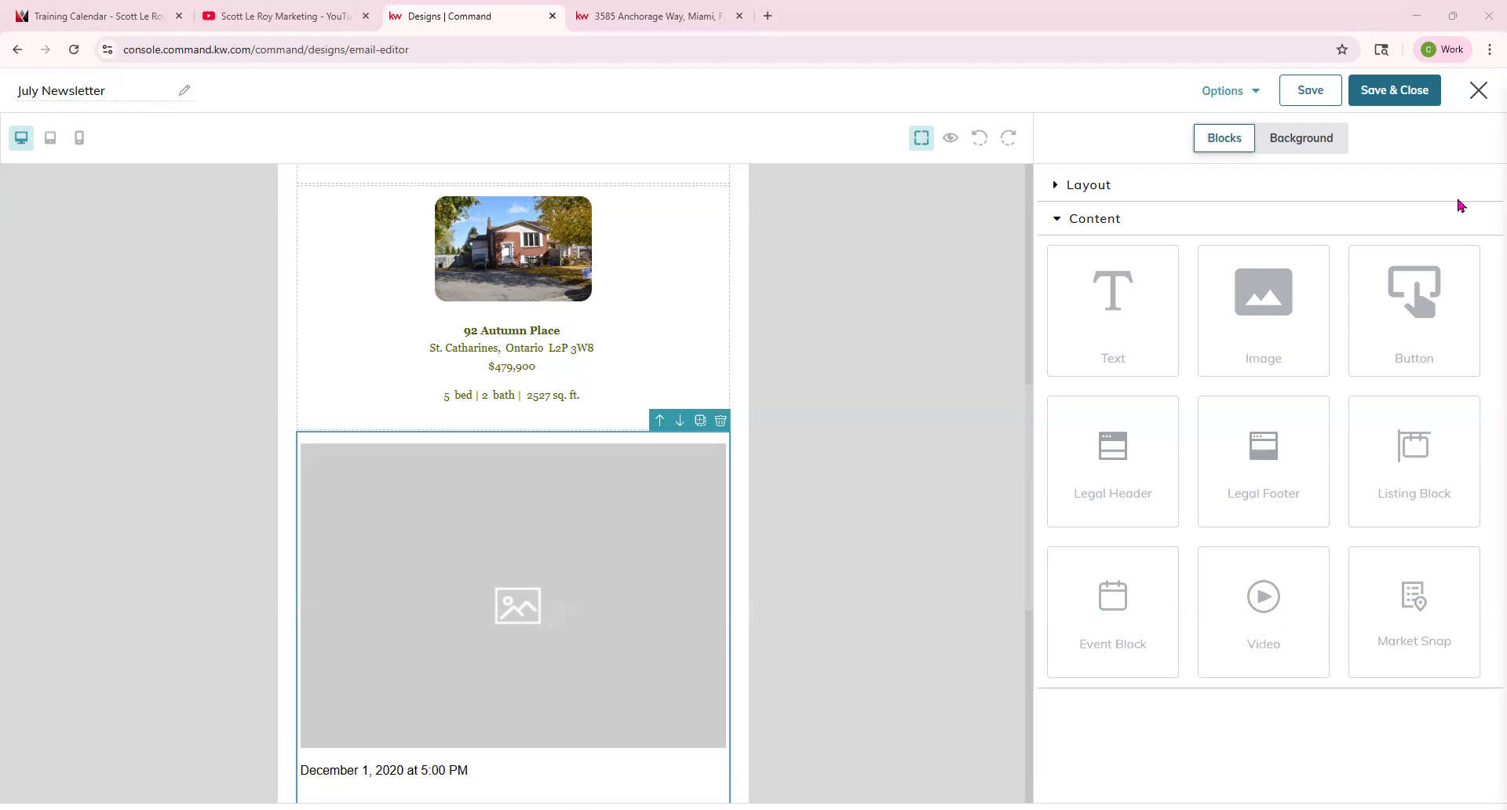
Inspect the event block's image, date, title, description and button elements.
{"action": "scroll", "coordinate": [811, 585], "scroll_direction": "down", "scroll_amount": 4}
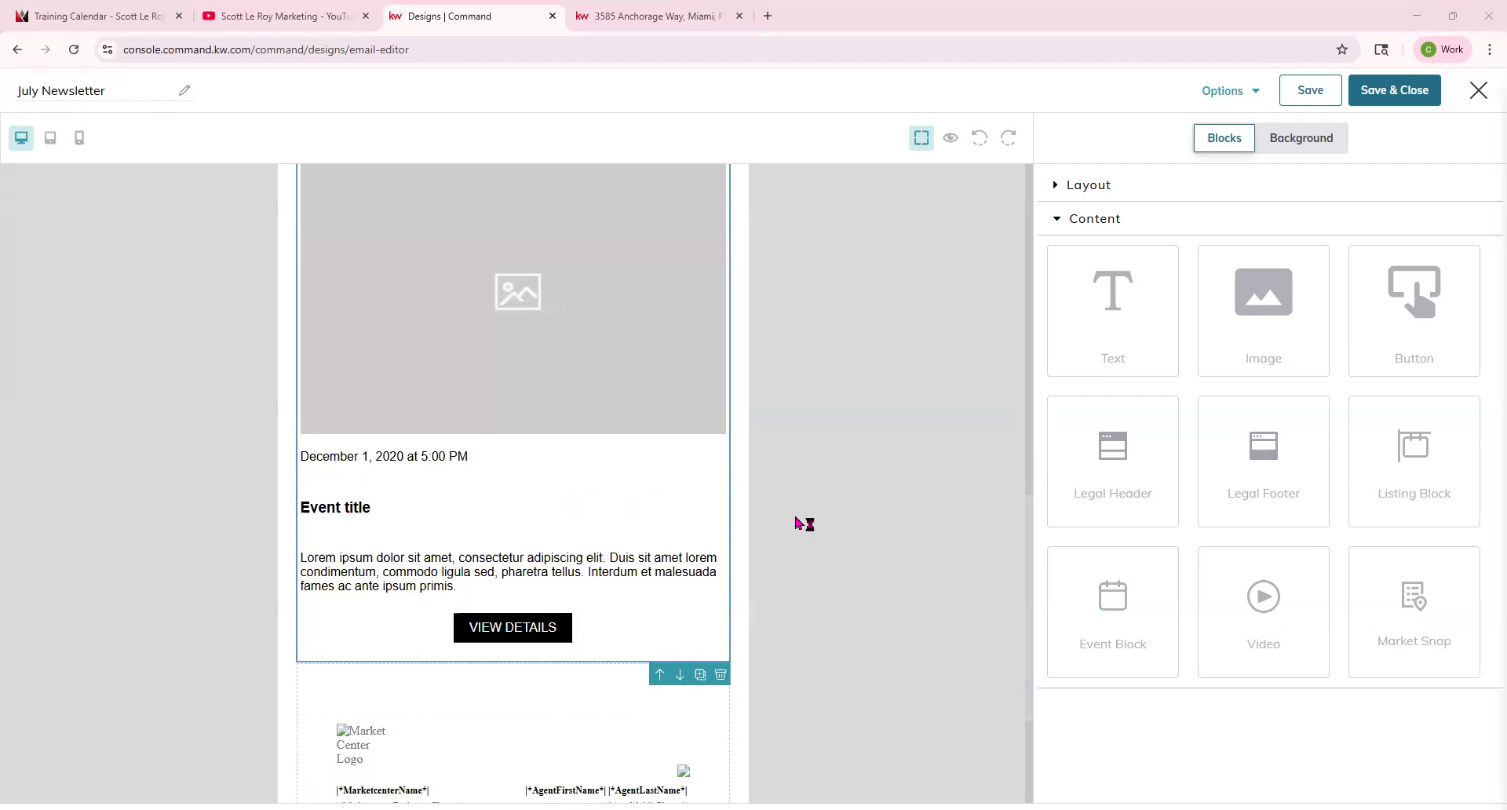
{"action": "scroll", "coordinate": [797, 524], "scroll_direction": "up", "scroll_amount": 2}
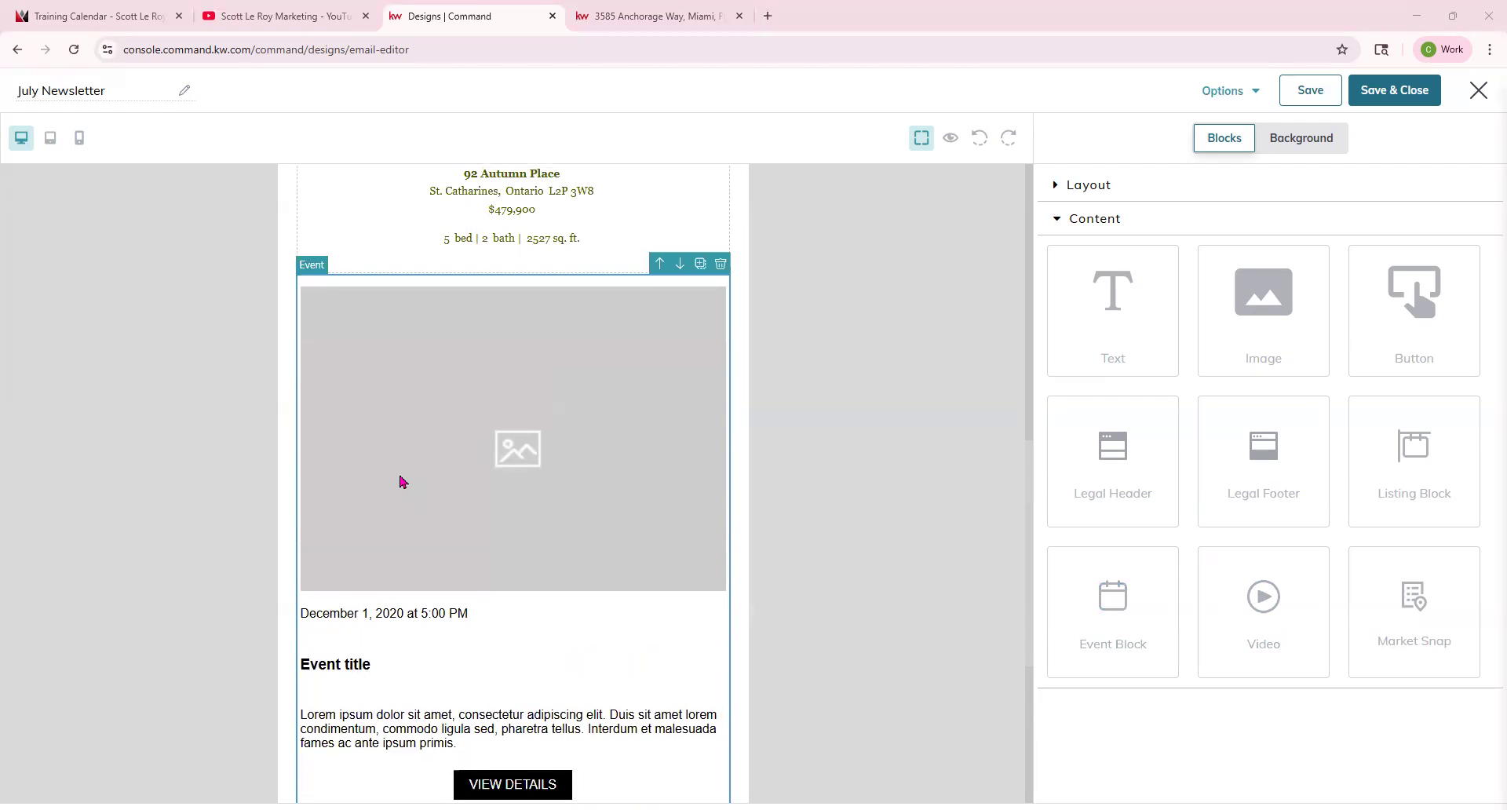
{"action": "scroll", "coordinate": [401, 482], "scroll_direction": "down", "scroll_amount": 1}
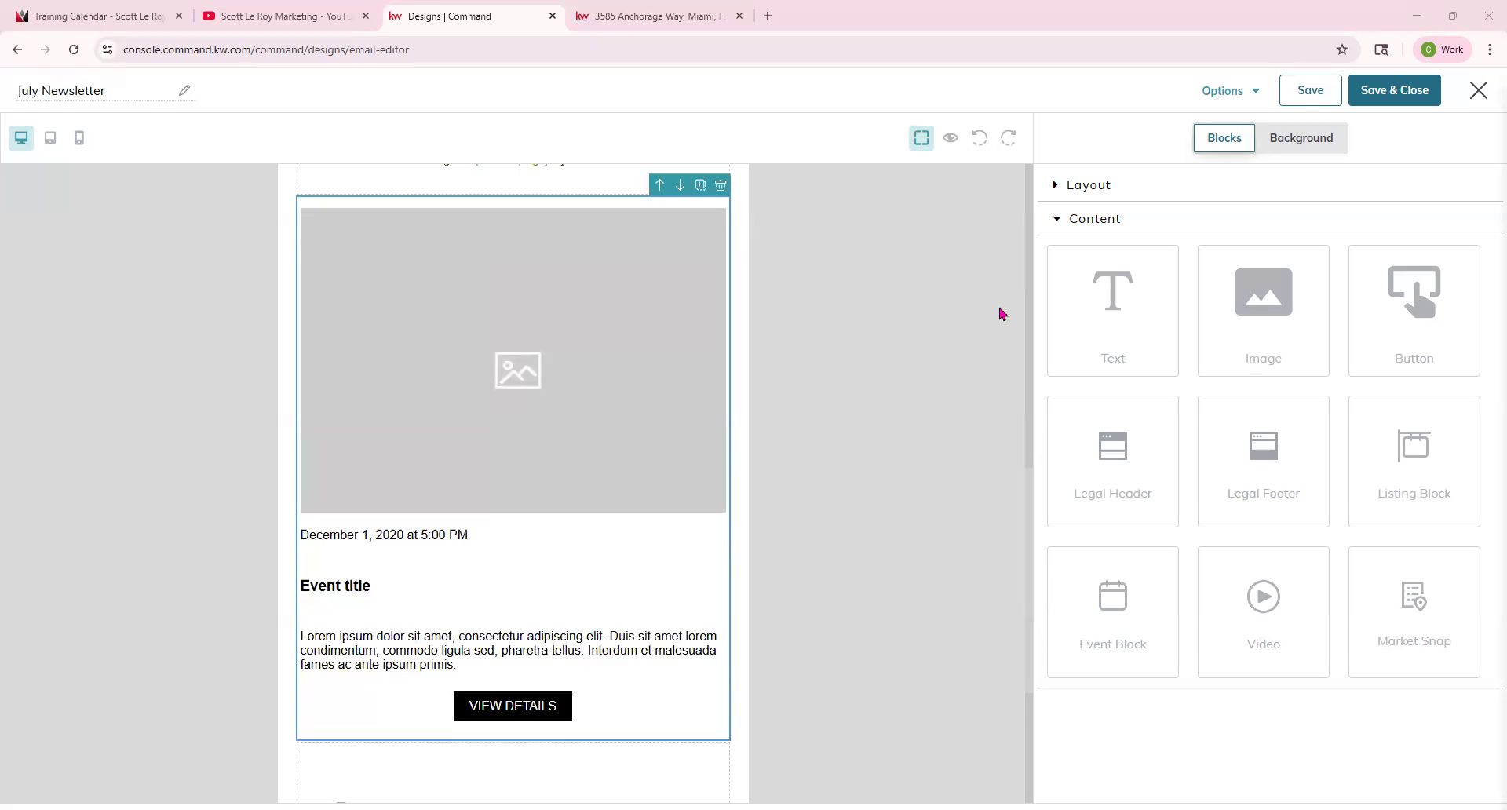
{"action": "left_click", "coordinate": [414, 343]}
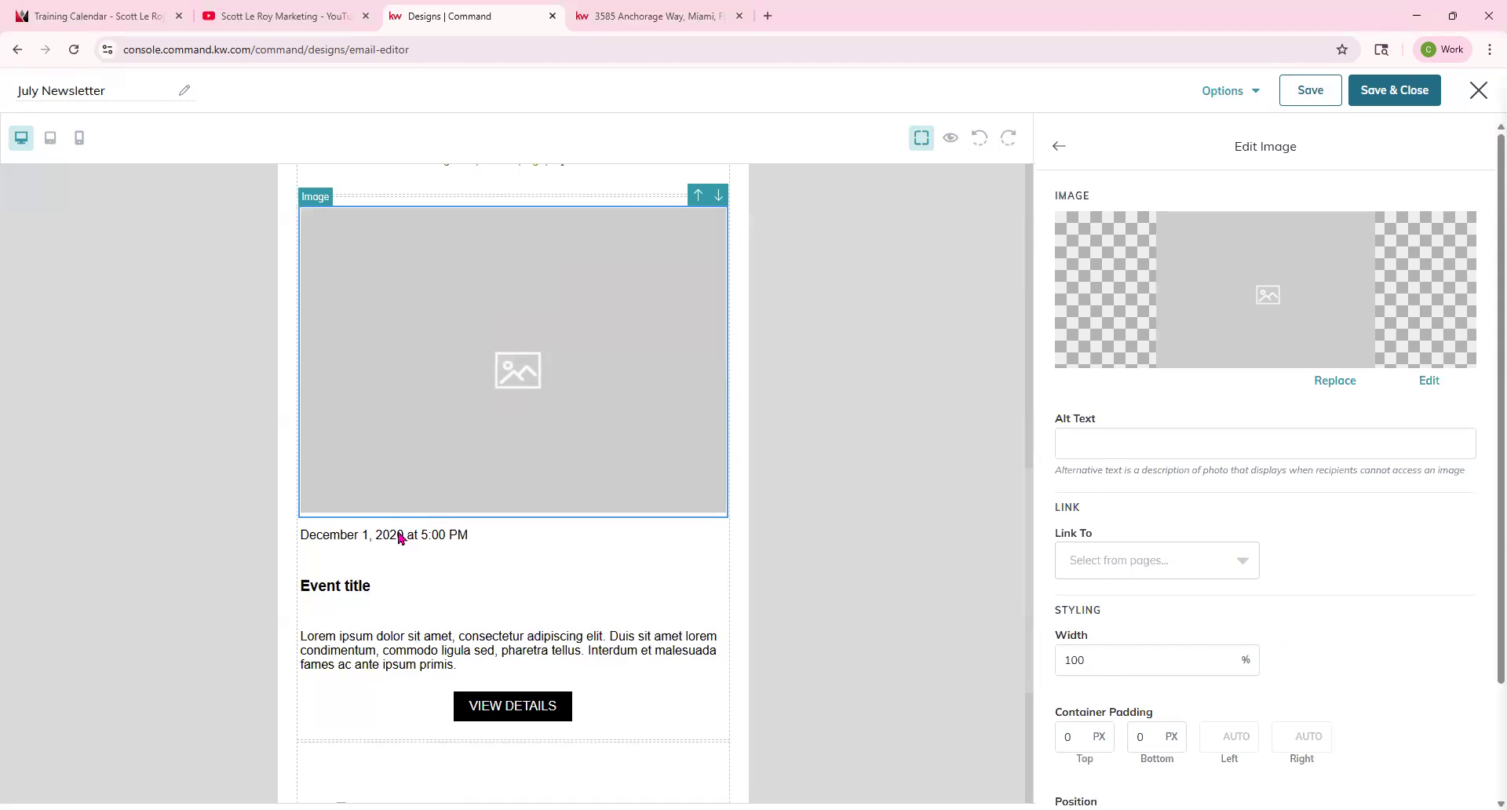
{"action": "left_click", "coordinate": [401, 536]}
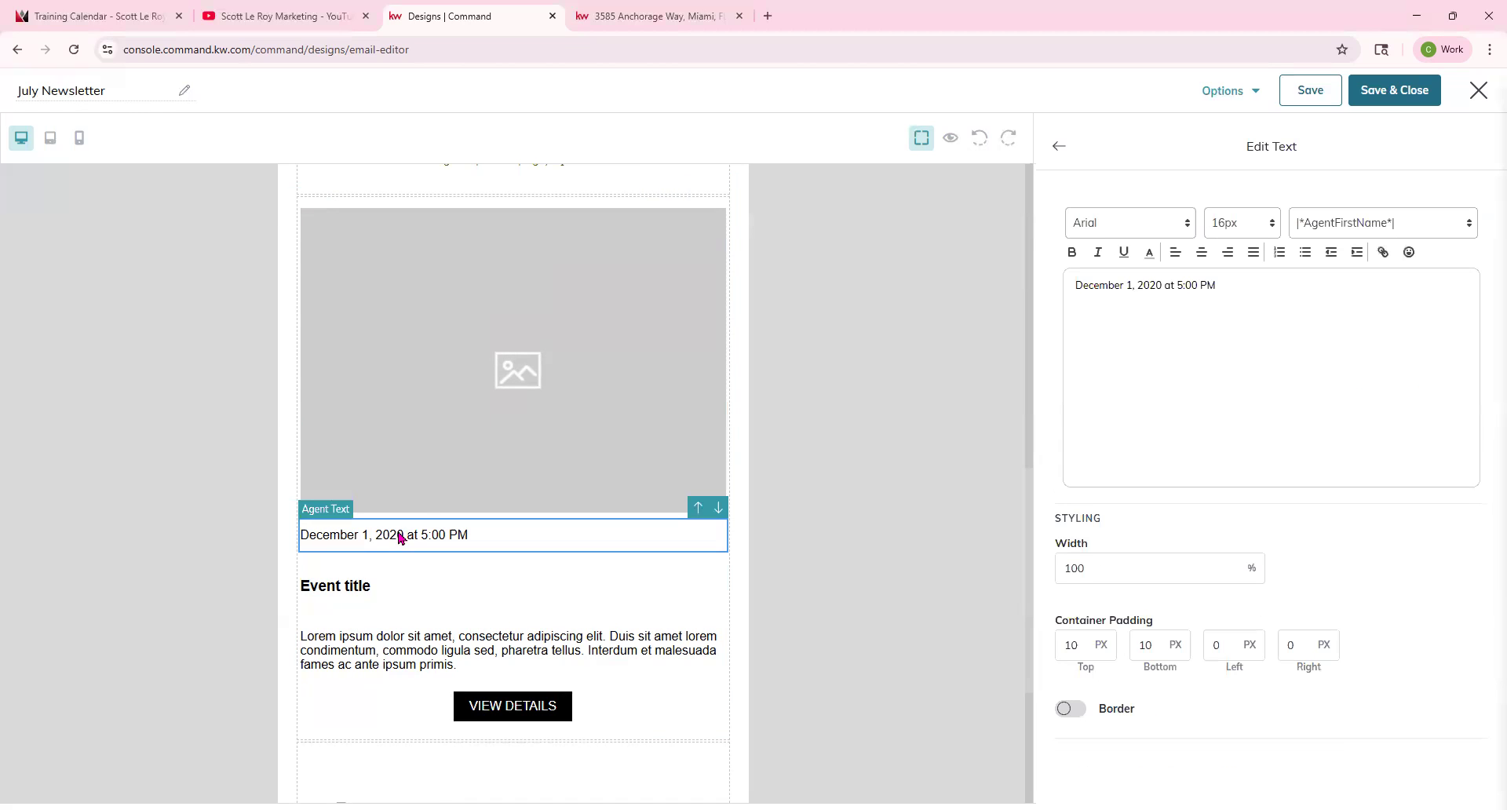
{"action": "left_click", "coordinate": [355, 588]}
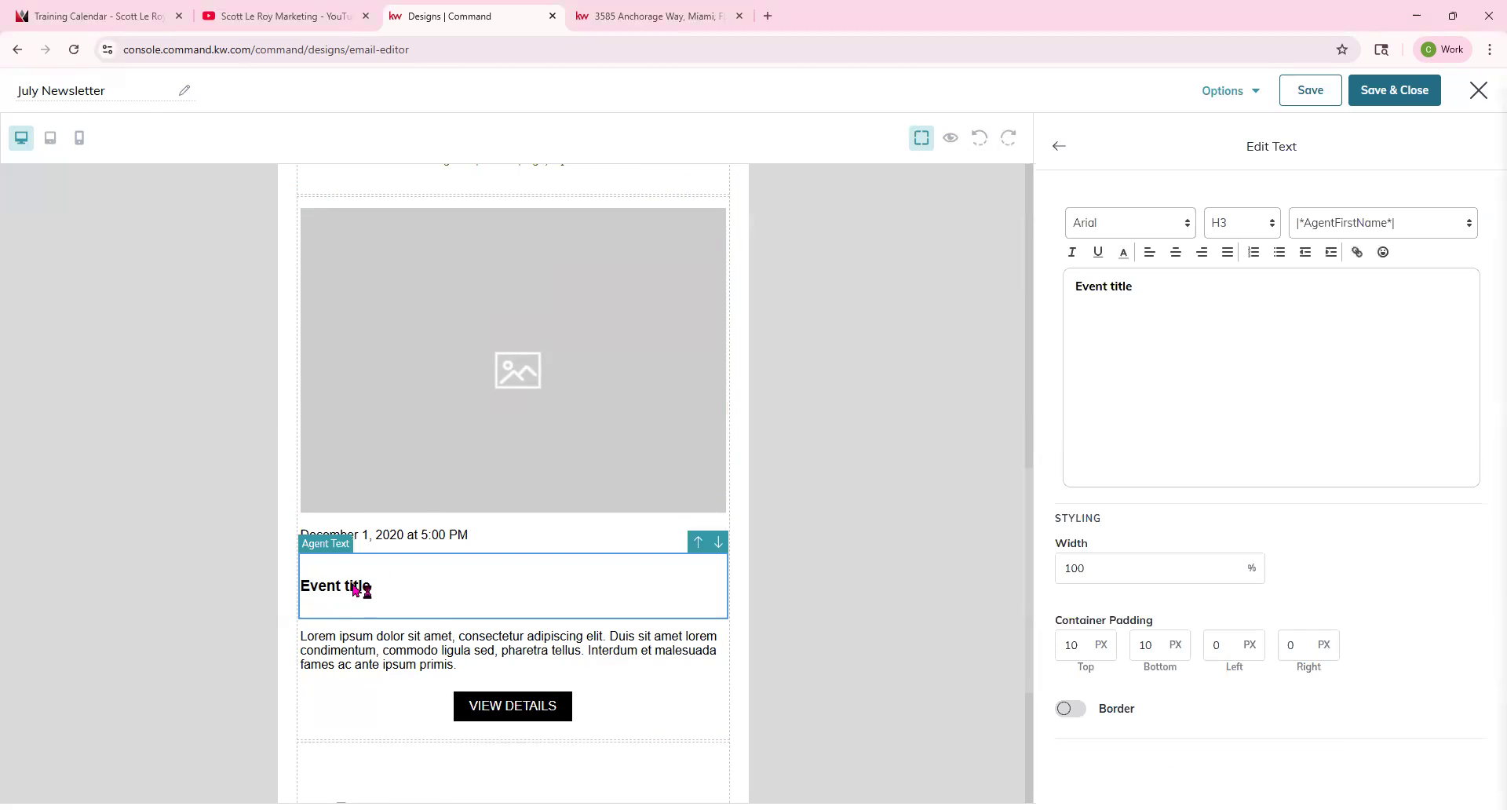
{"action": "left_click", "coordinate": [374, 643]}
{"action": "scroll", "coordinate": [521, 633], "scroll_direction": "down", "scroll_amount": 1}
{"action": "left_click", "coordinate": [519, 642]}
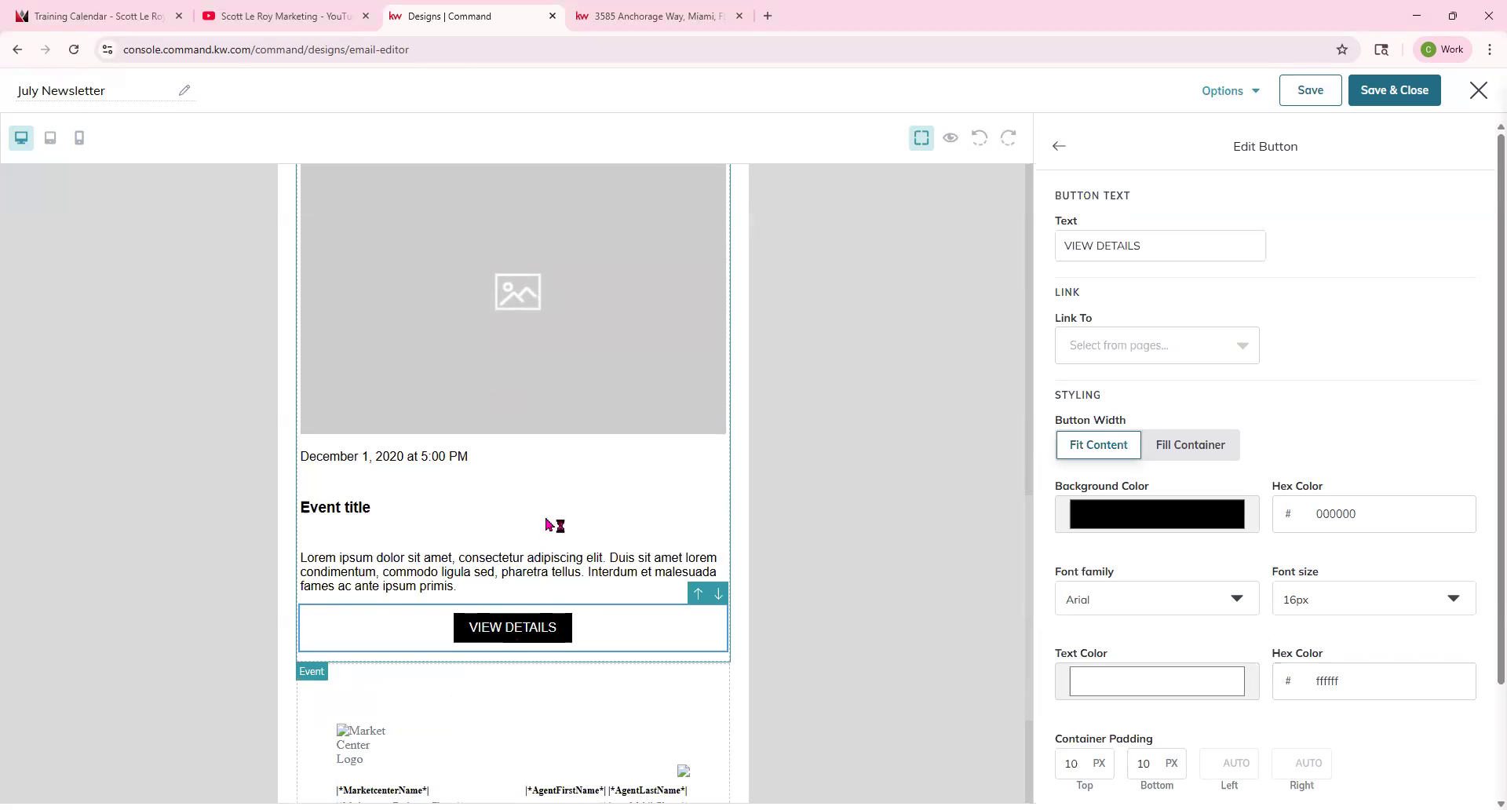
{"action": "scroll", "coordinate": [548, 525], "scroll_direction": "down", "scroll_amount": 1}
{"action": "scroll", "coordinate": [548, 528], "scroll_direction": "up", "scroll_amount": 3}
{"action": "left_click", "coordinate": [601, 410]}
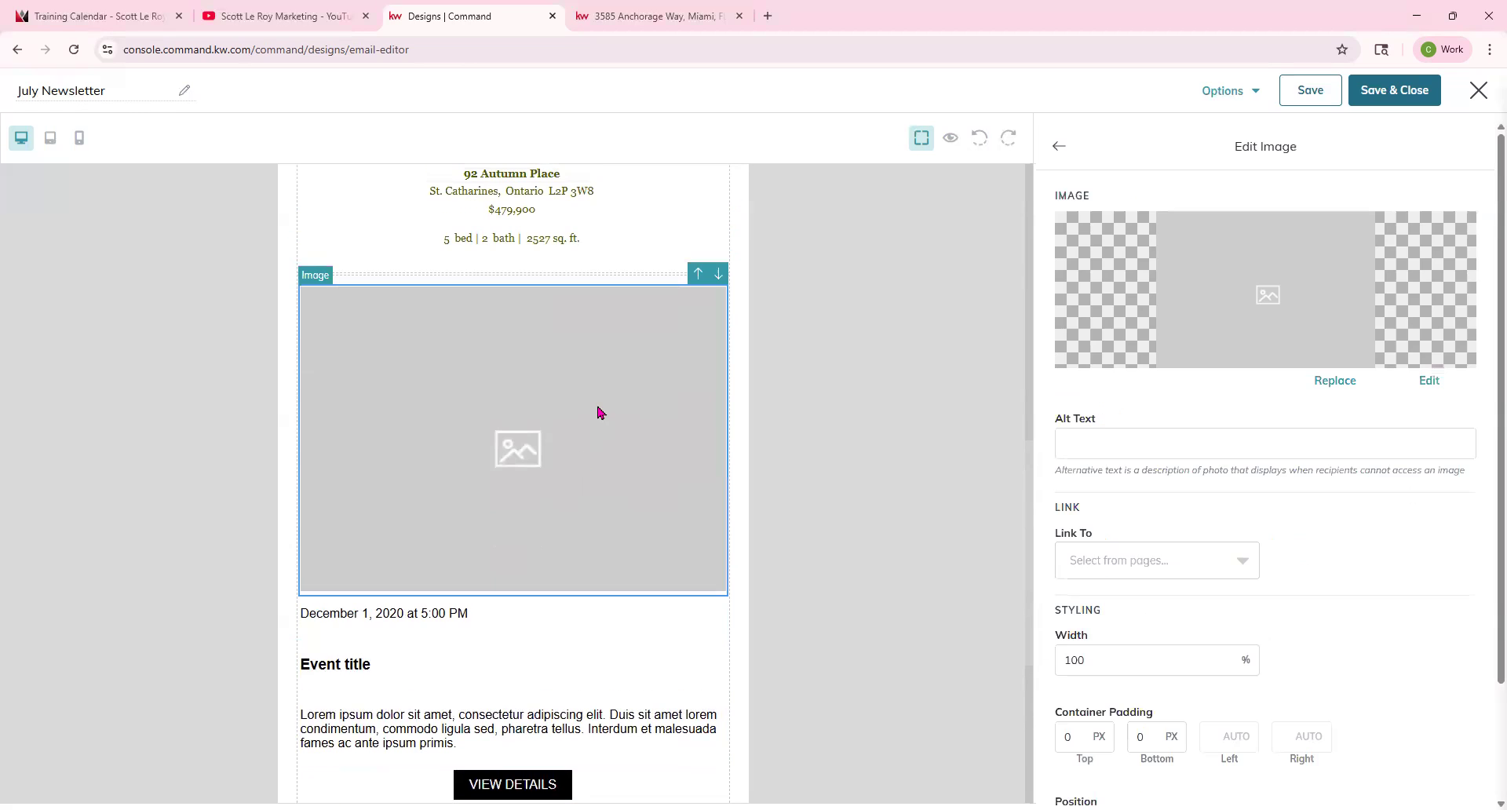
{"action": "left_click", "coordinate": [420, 617]}
{"action": "left_click", "coordinate": [354, 669]}
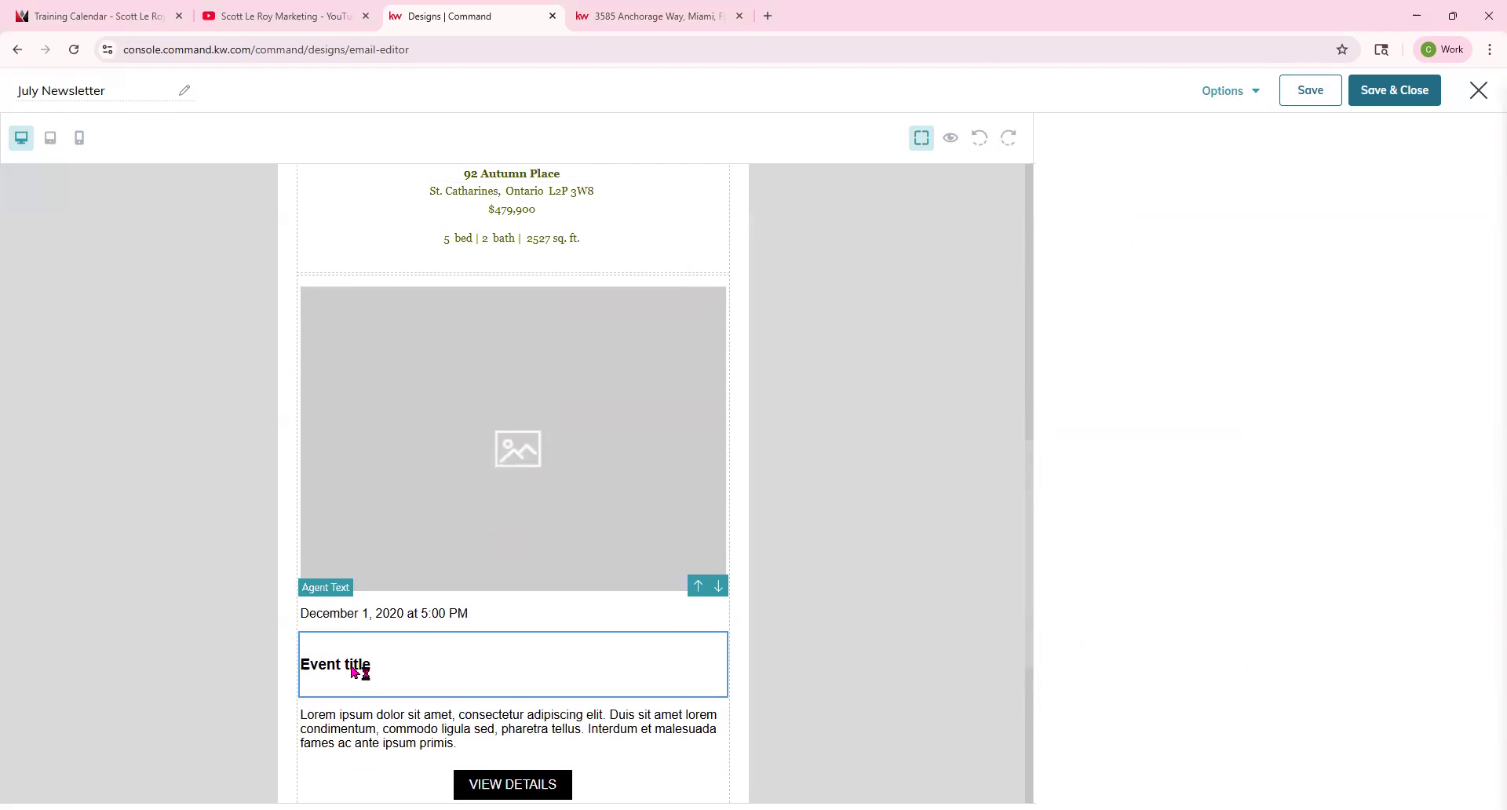
{"action": "left_click", "coordinate": [509, 717]}
Delete the placeholder event title text.
{"action": "left_click", "coordinate": [393, 664]}
{"action": "left_click_drag", "start_coordinate": [1316, 292], "coordinate": [946, 320]}
{"action": "key", "text": "BackSpace"}
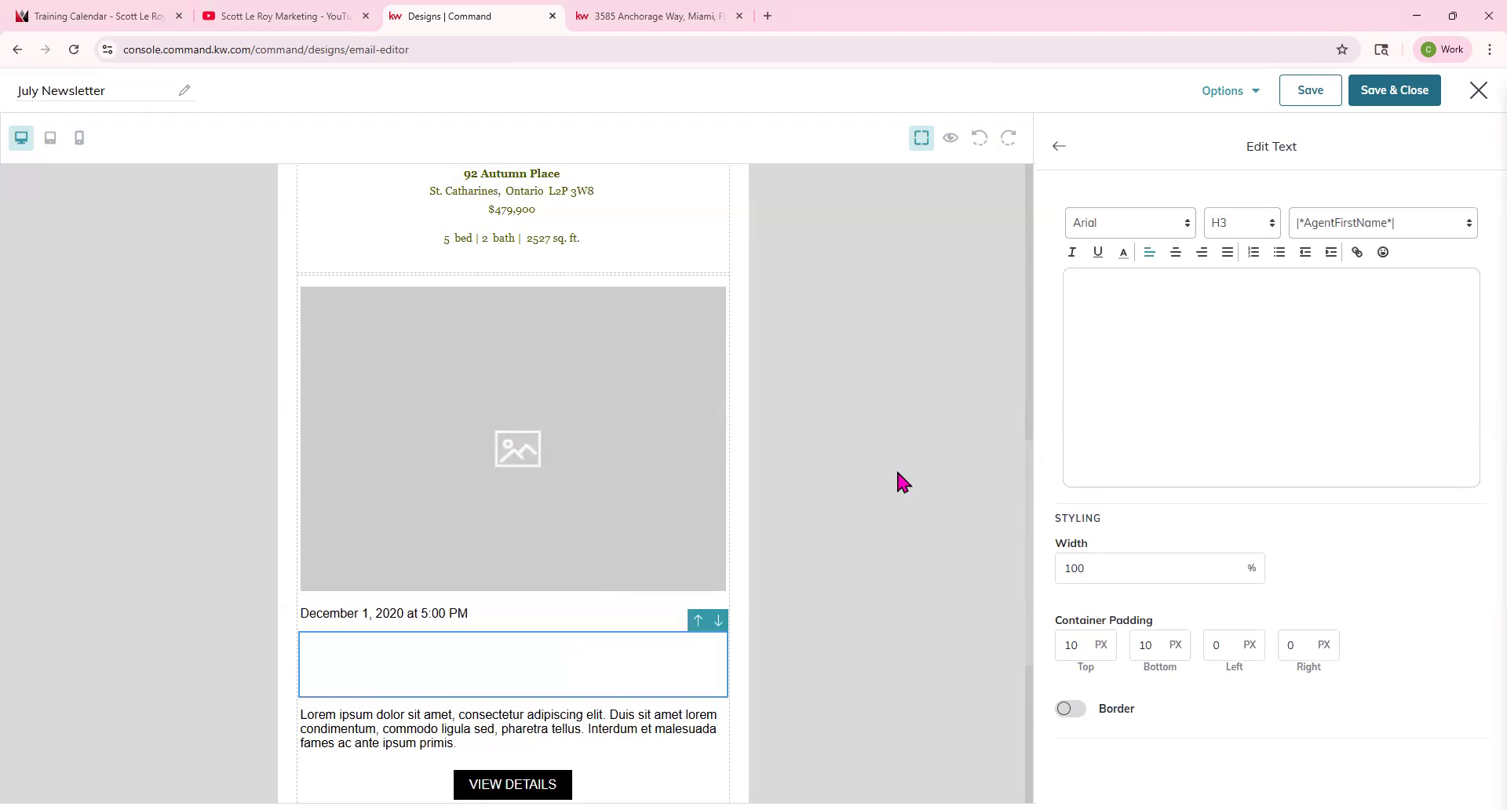
{"action": "left_click", "coordinate": [371, 655]}
{"action": "scroll", "coordinate": [606, 659], "scroll_direction": "down", "scroll_amount": 3}
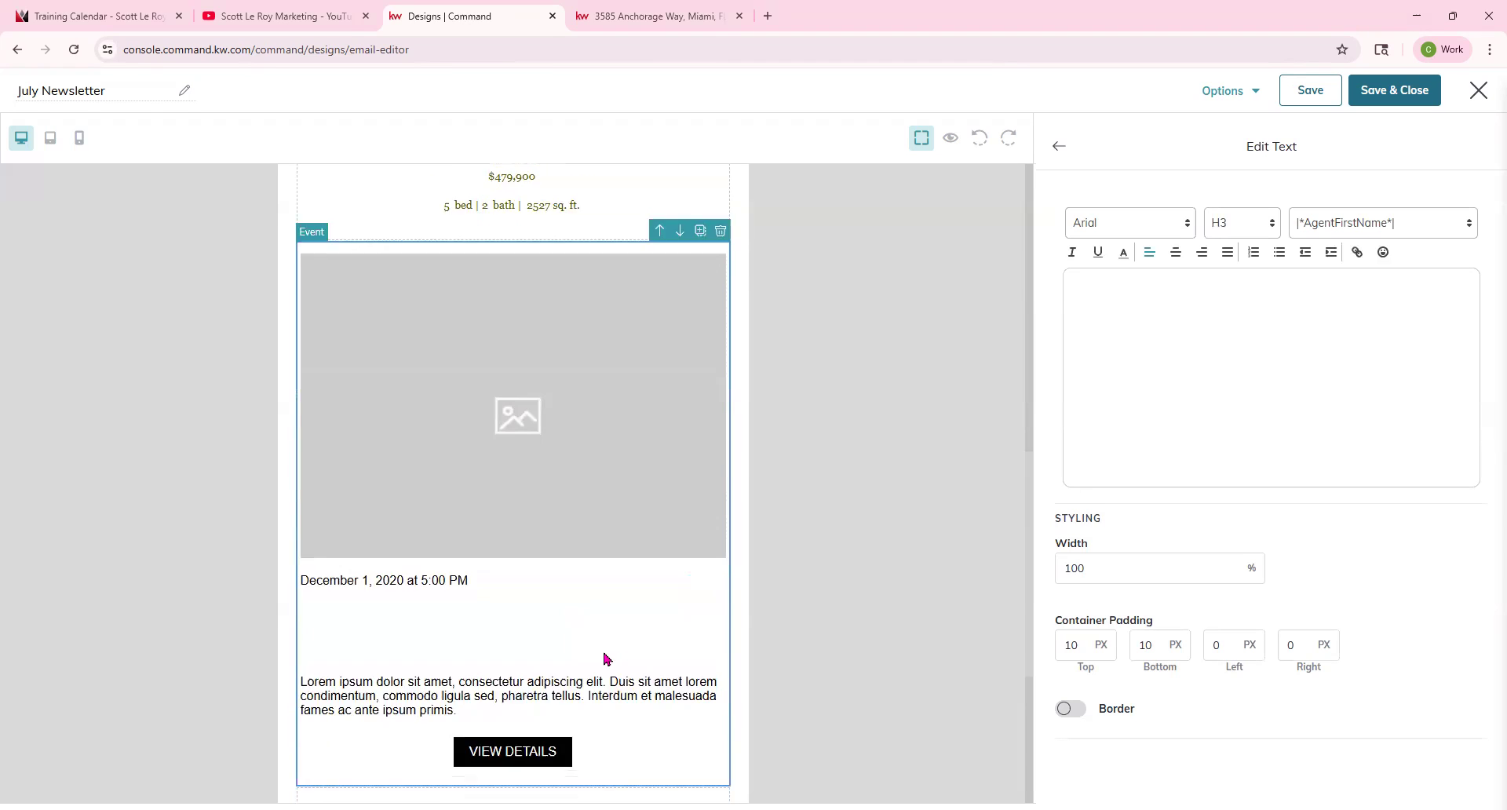
{"action": "left_click", "coordinate": [484, 436]}
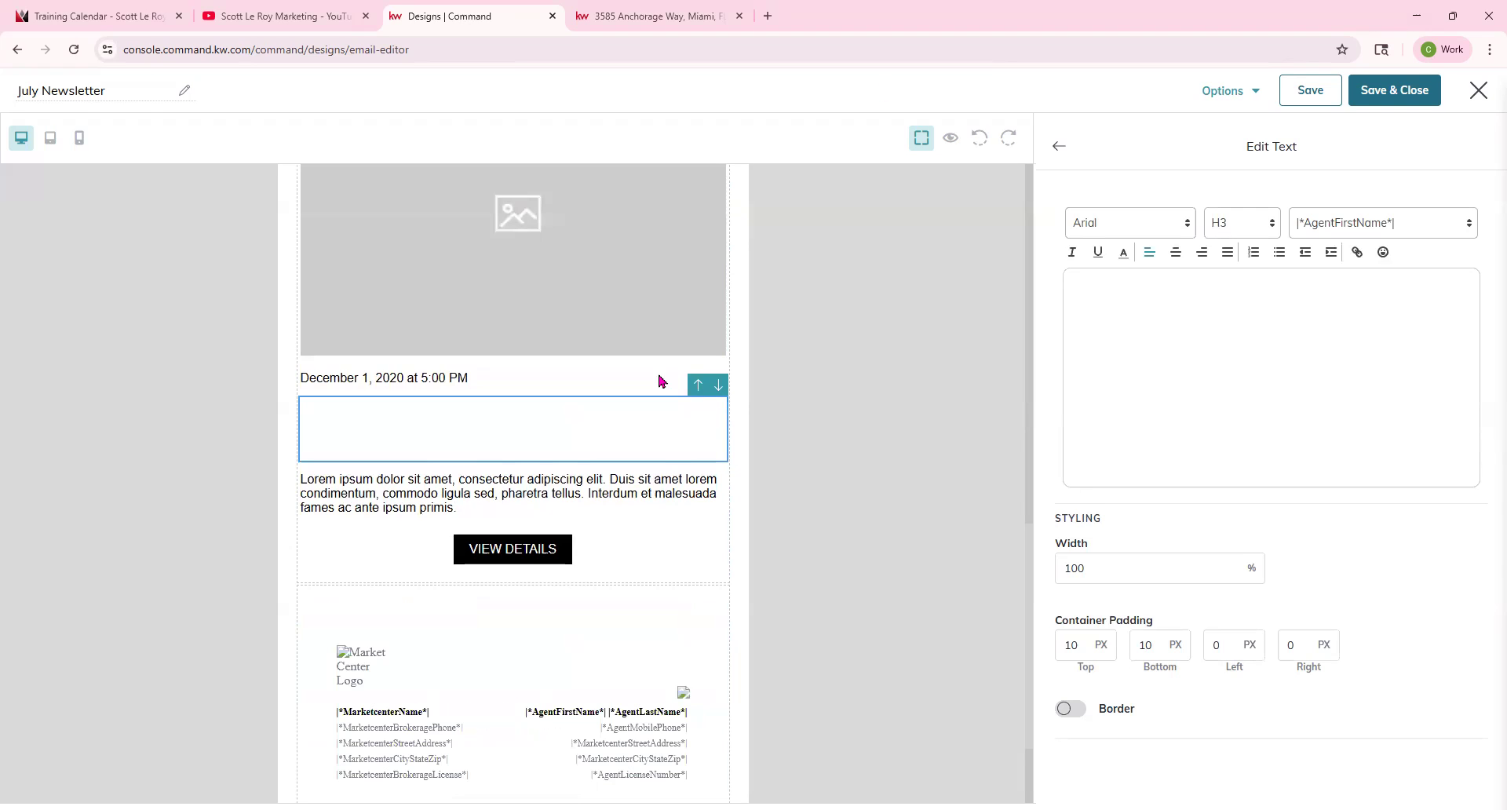
{"action": "scroll", "coordinate": [245, 411], "scroll_direction": "up", "scroll_amount": 3}
{"action": "scroll", "coordinate": [487, 511], "scroll_direction": "down", "scroll_amount": 2}
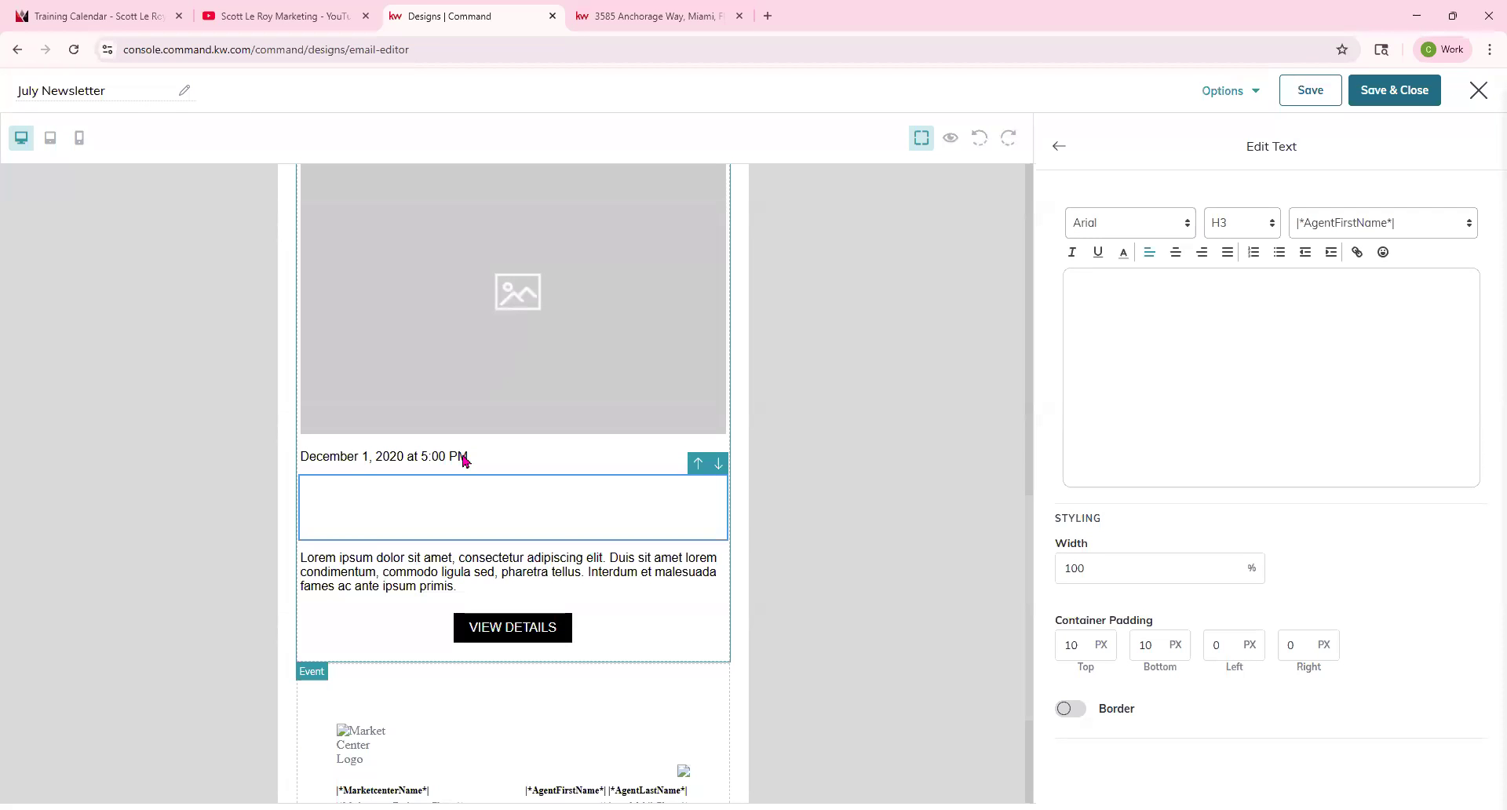
{"action": "scroll", "coordinate": [791, 347], "scroll_direction": "up", "scroll_amount": 5}
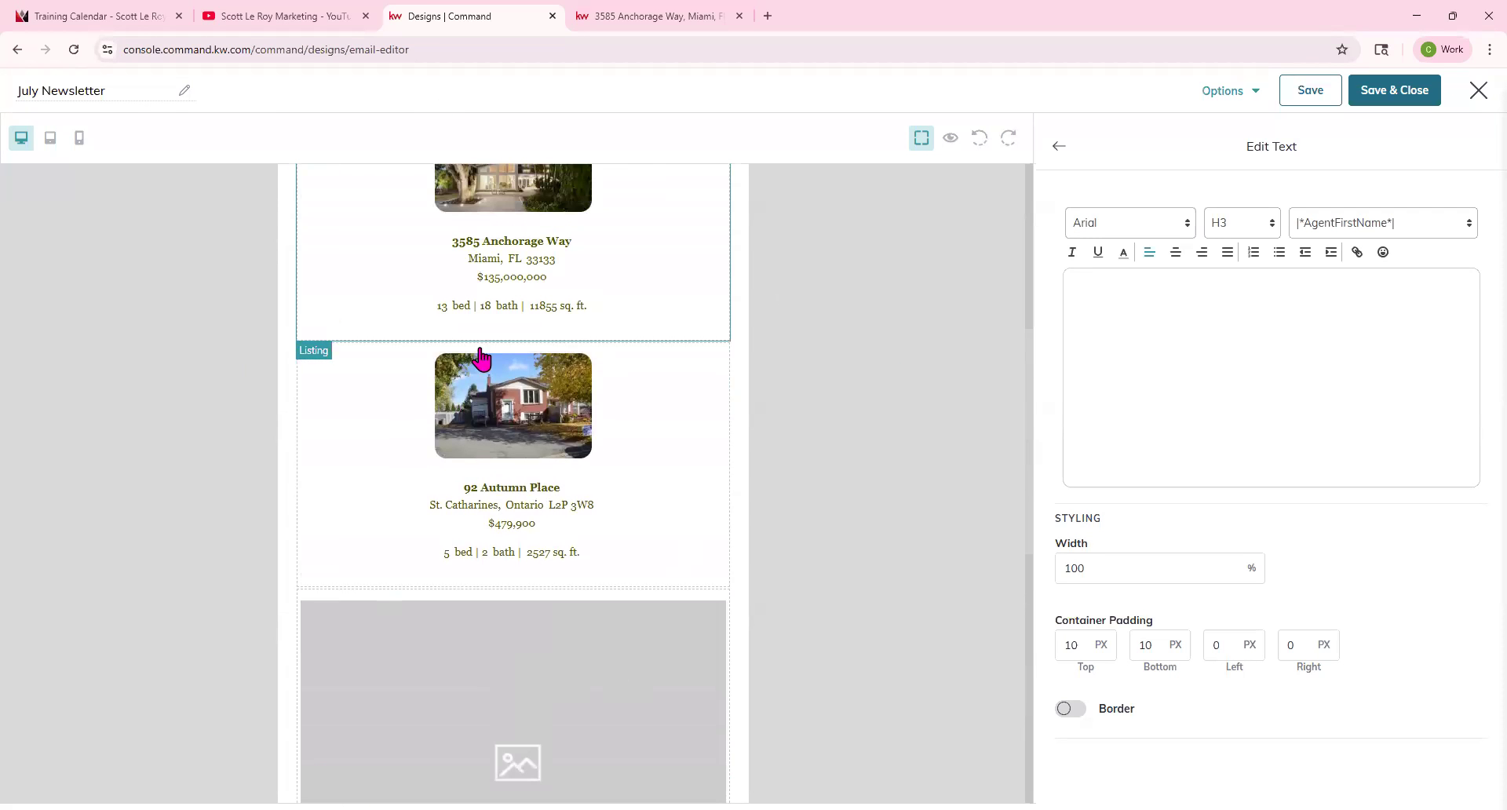
{"action": "scroll", "coordinate": [812, 477], "scroll_direction": "down", "scroll_amount": 8}
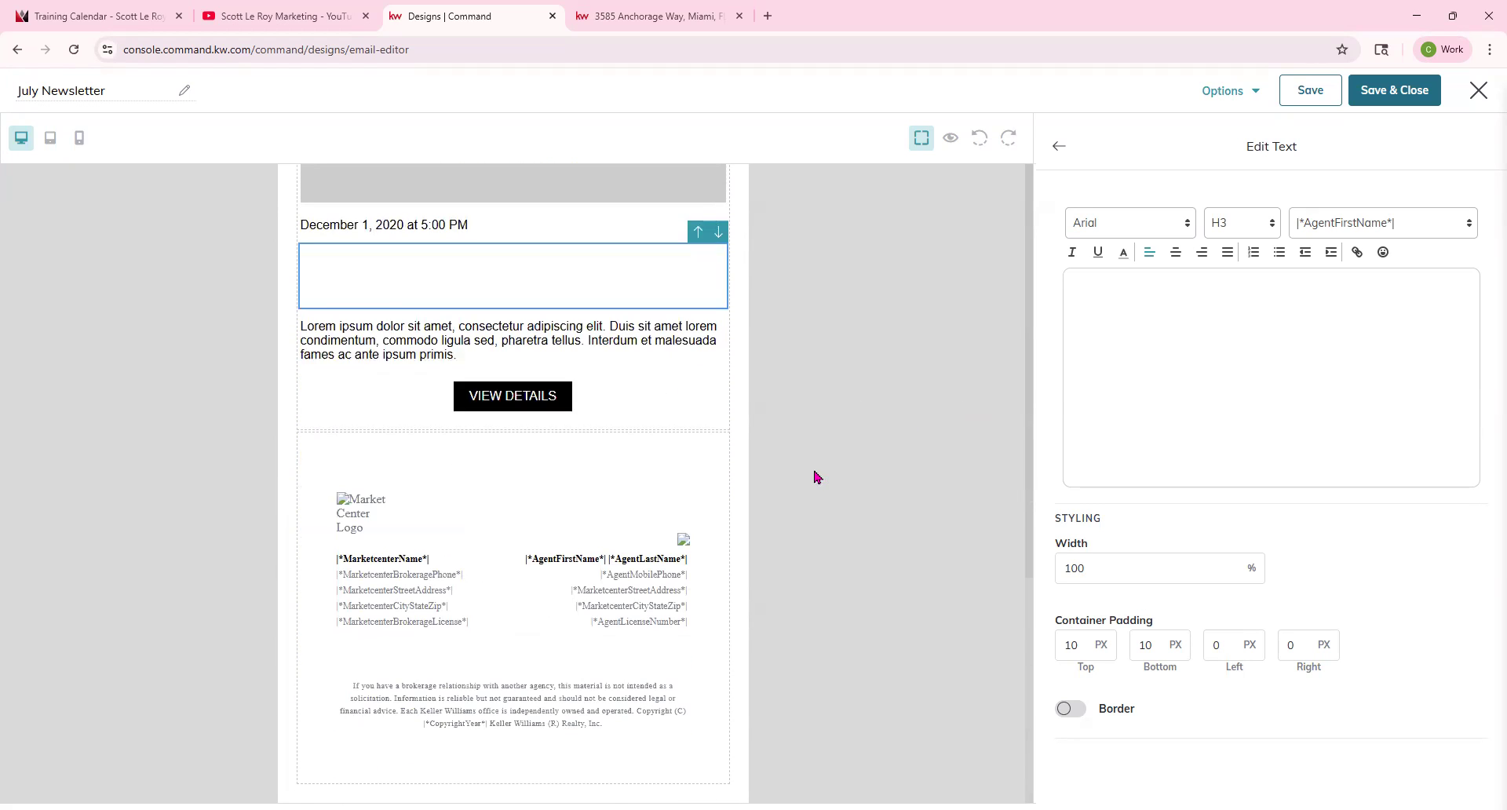
{"action": "scroll", "coordinate": [794, 468], "scroll_direction": "up", "scroll_amount": 2}
{"action": "left_click", "coordinate": [616, 321]}
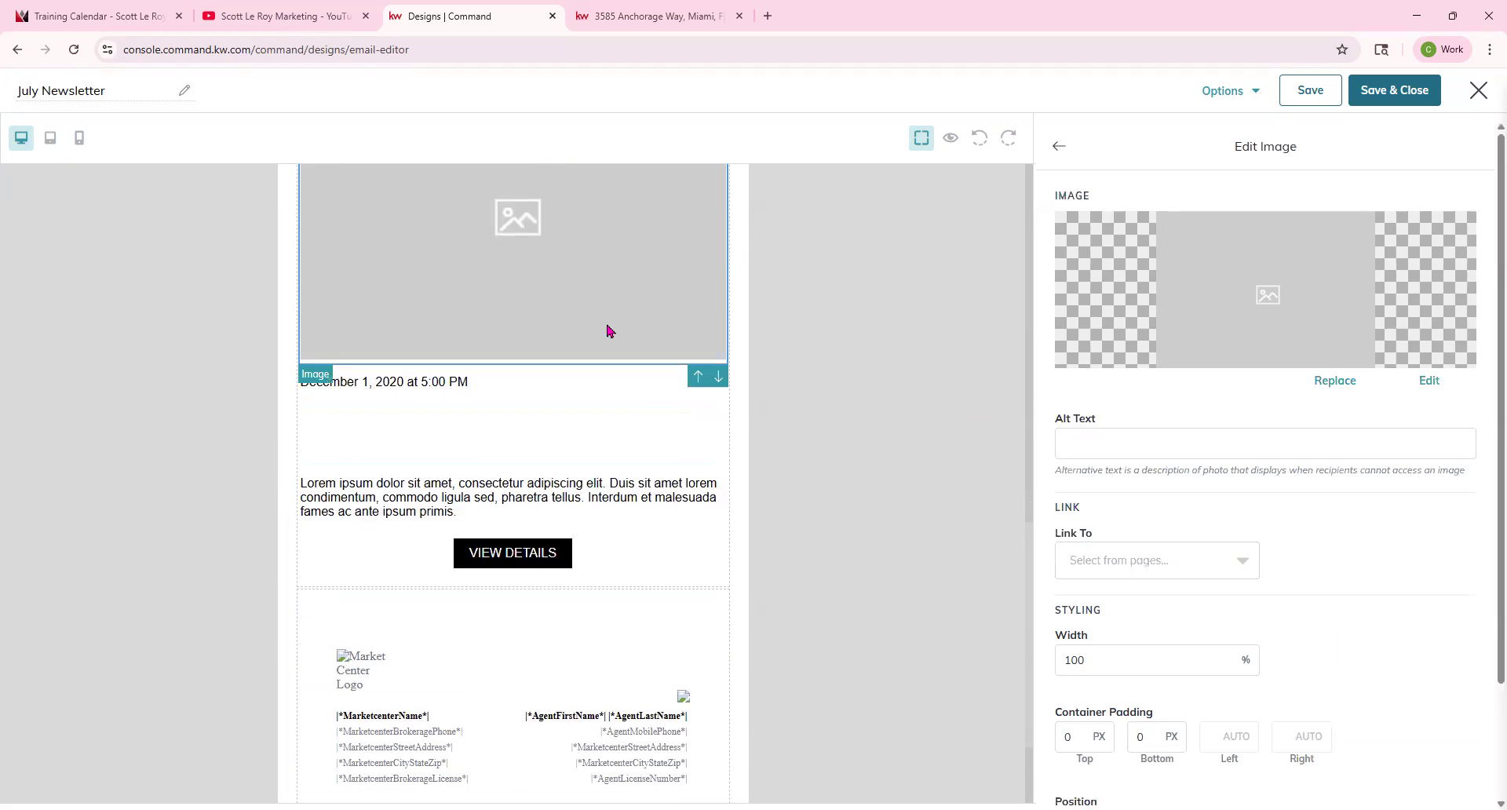
{"action": "scroll", "coordinate": [420, 343], "scroll_direction": "up", "scroll_amount": 3}
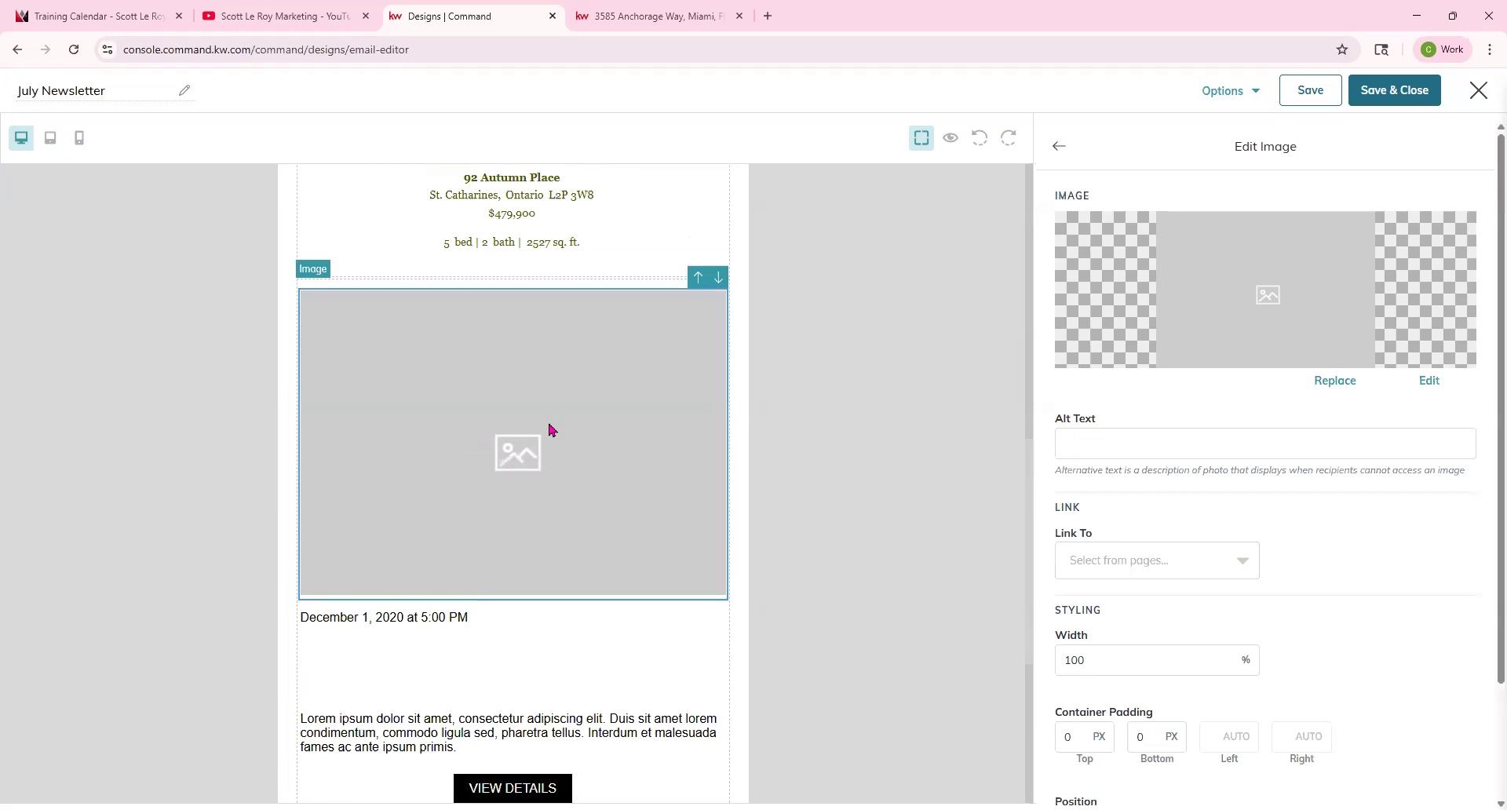
{"action": "left_click", "coordinate": [1332, 382]}
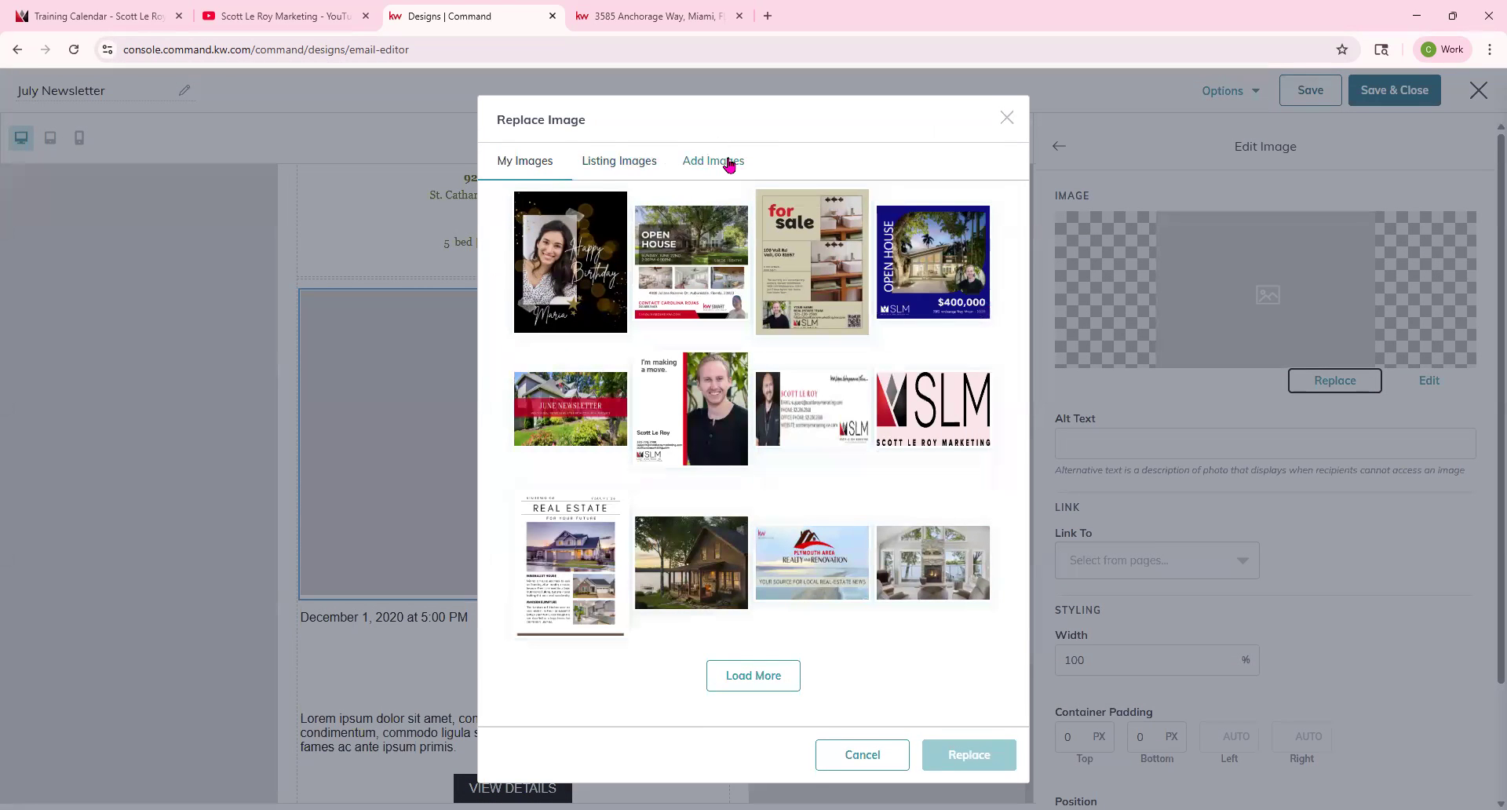
{"action": "left_click", "coordinate": [628, 170]}
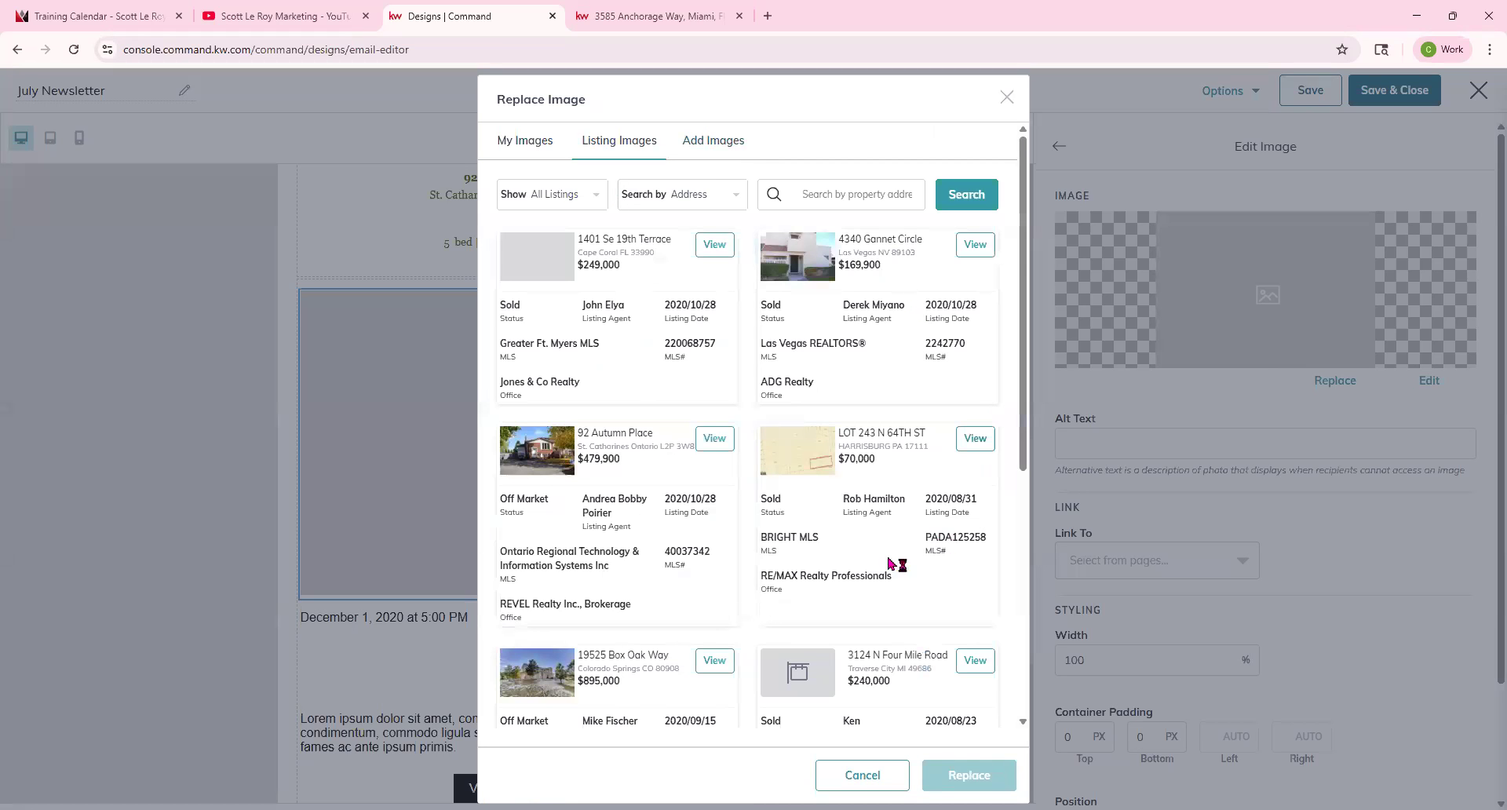
{"action": "scroll", "coordinate": [835, 565], "scroll_direction": "down", "scroll_amount": 5}
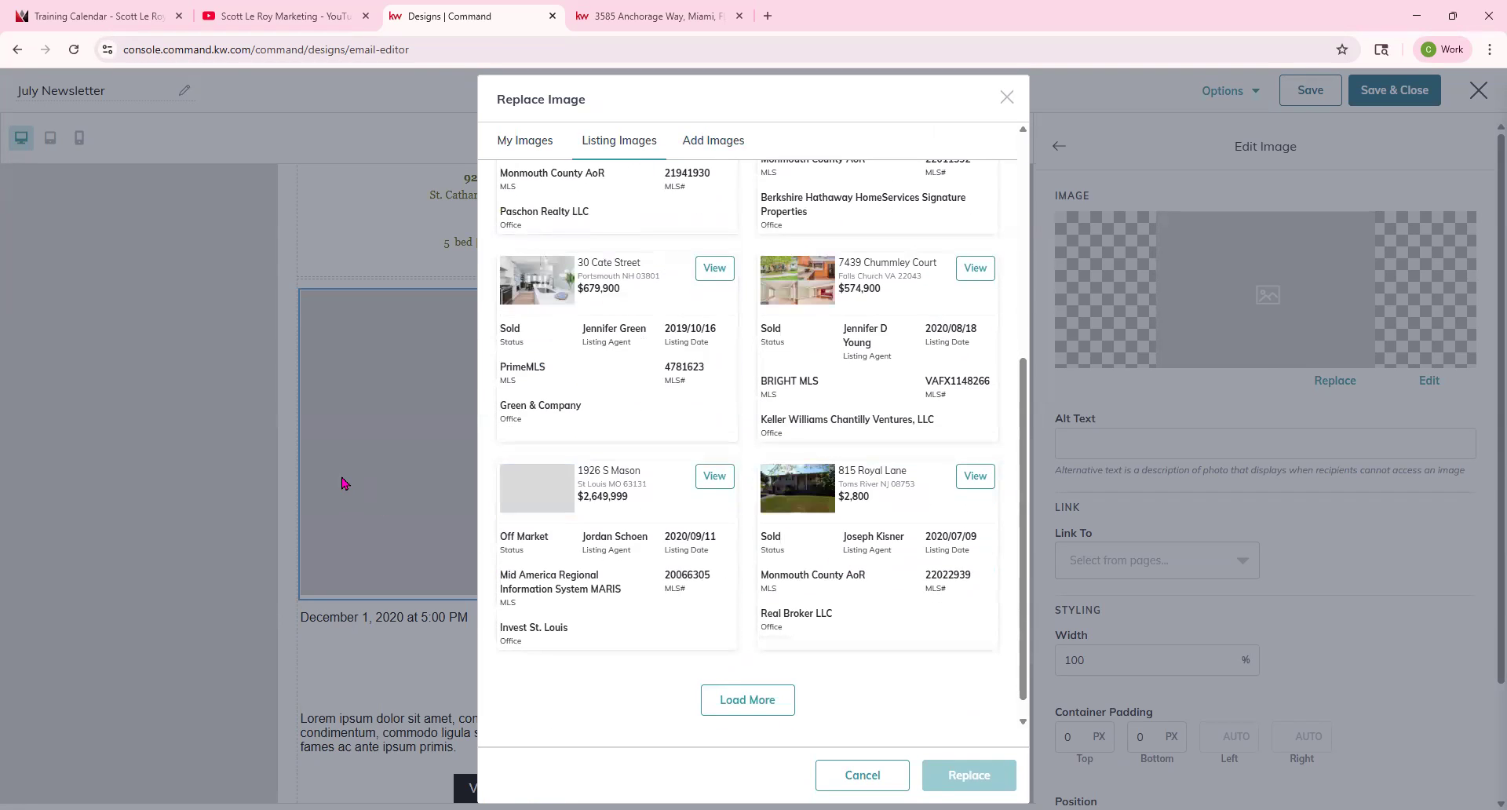
{"action": "left_click", "coordinate": [715, 477]}
{"action": "left_click", "coordinate": [596, 422]}
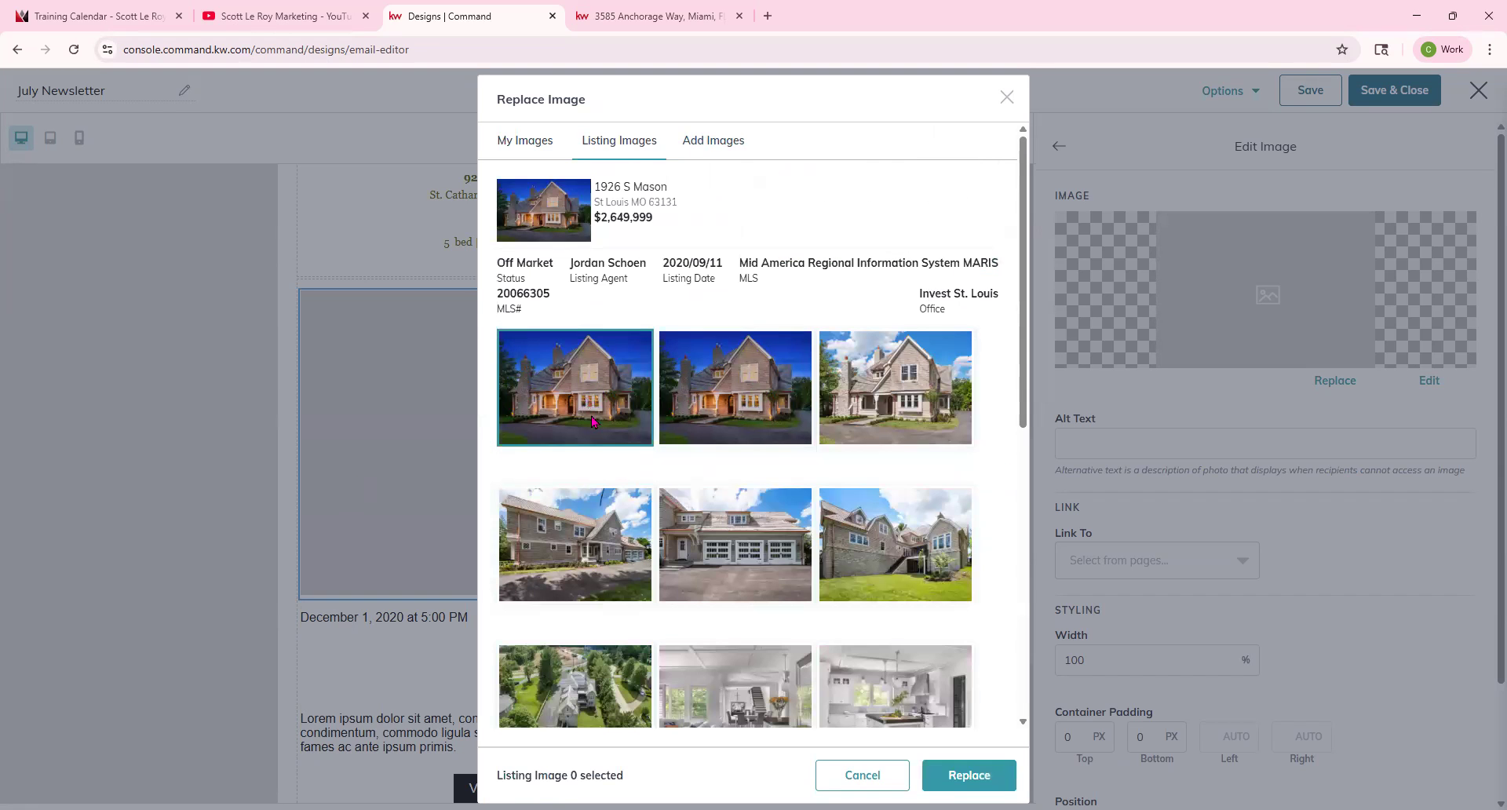
{"action": "left_click", "coordinate": [959, 775]}
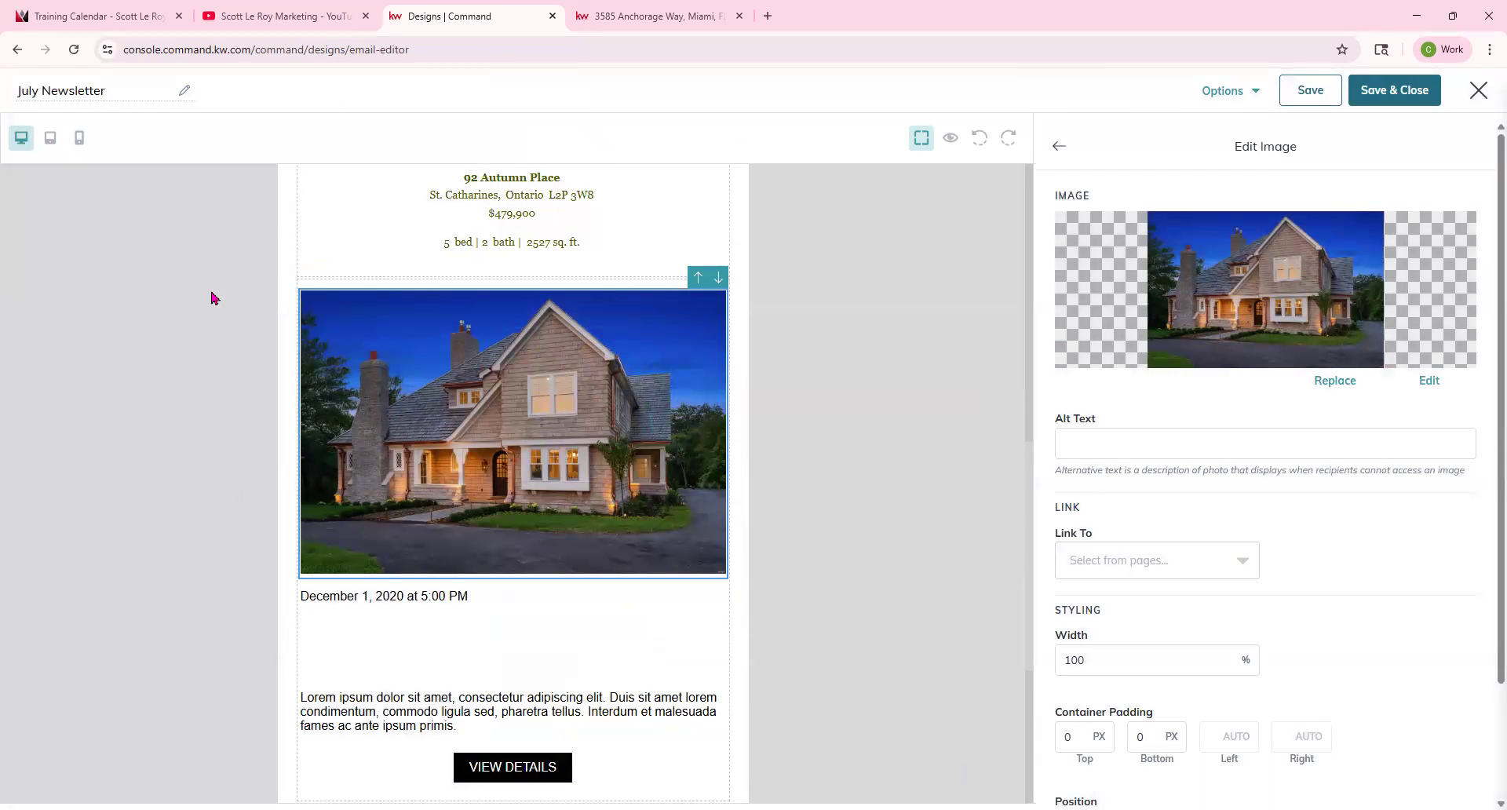
Change the event date text to July 13th 1-3 PM.
{"action": "left_click", "coordinate": [465, 596]}
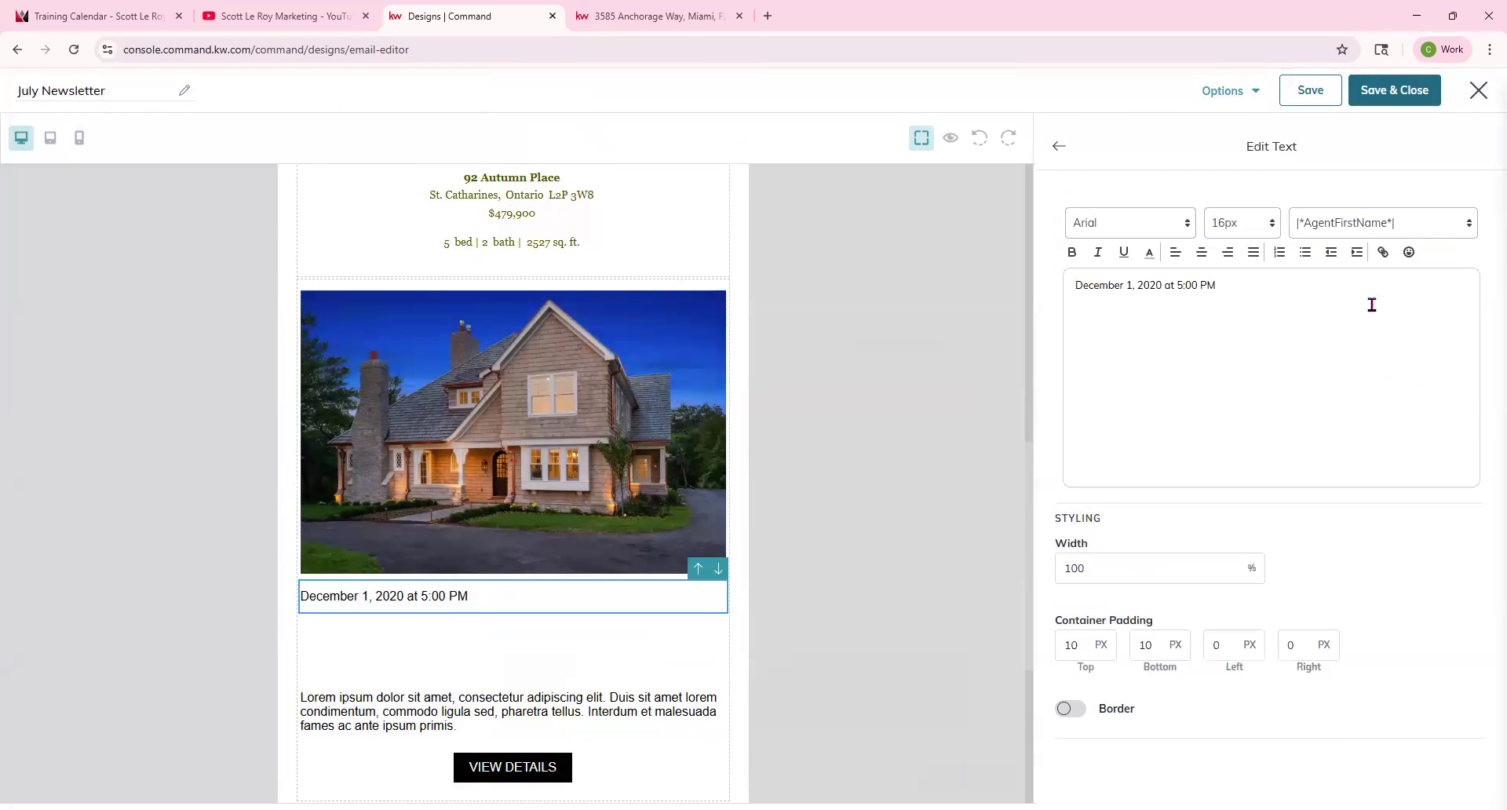
{"action": "left_click_drag", "start_coordinate": [1273, 281], "coordinate": [1054, 294]}
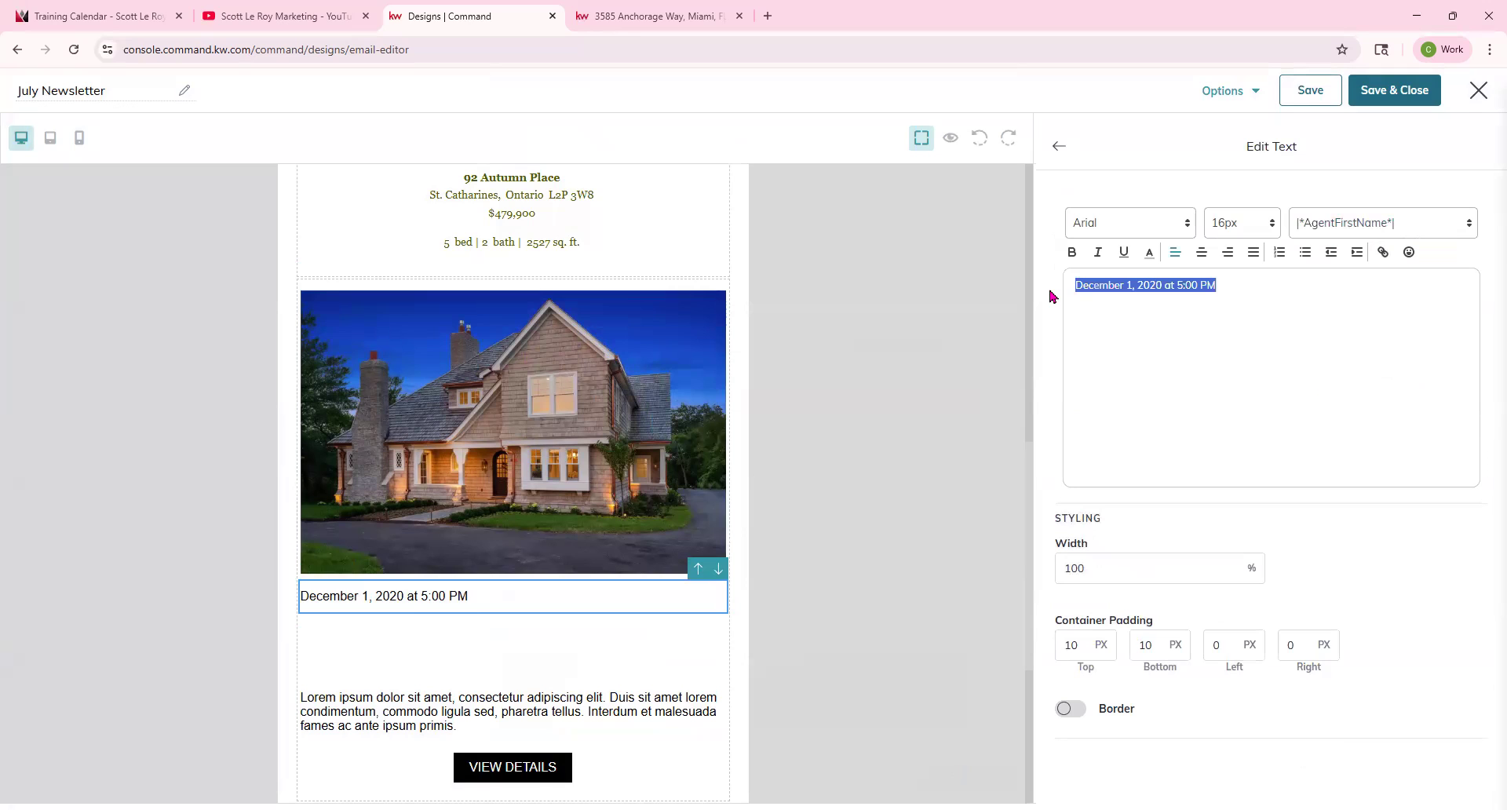
{"action": "type", "text": "July 13 1-3"}
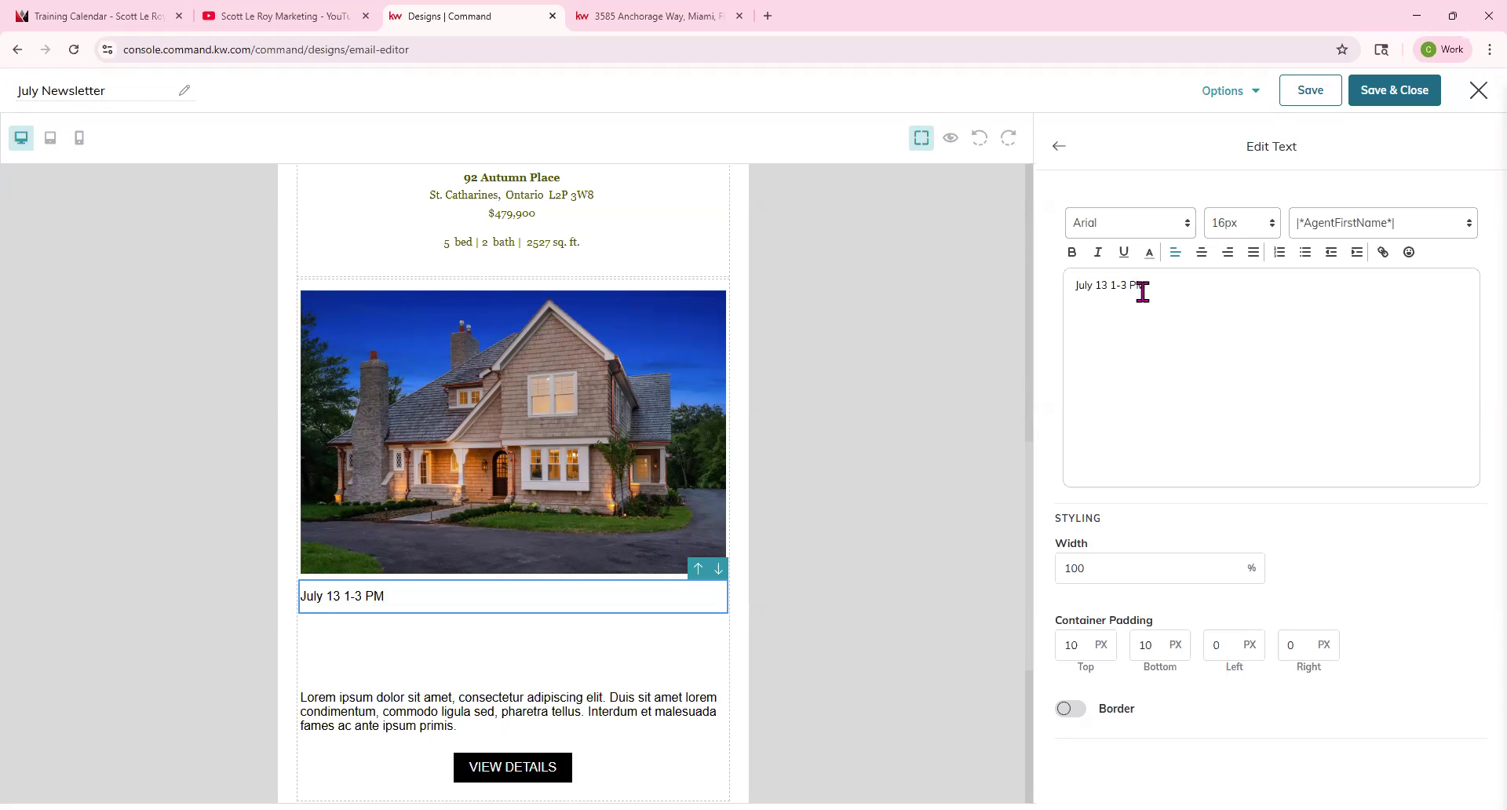
{"action": "left_click", "coordinate": [1110, 286]}
{"action": "type", "text": "th"}
Set the event date text to Georgia font at 22px and close the text editor.
{"action": "left_click_drag", "start_coordinate": [1194, 279], "coordinate": [1066, 280]}
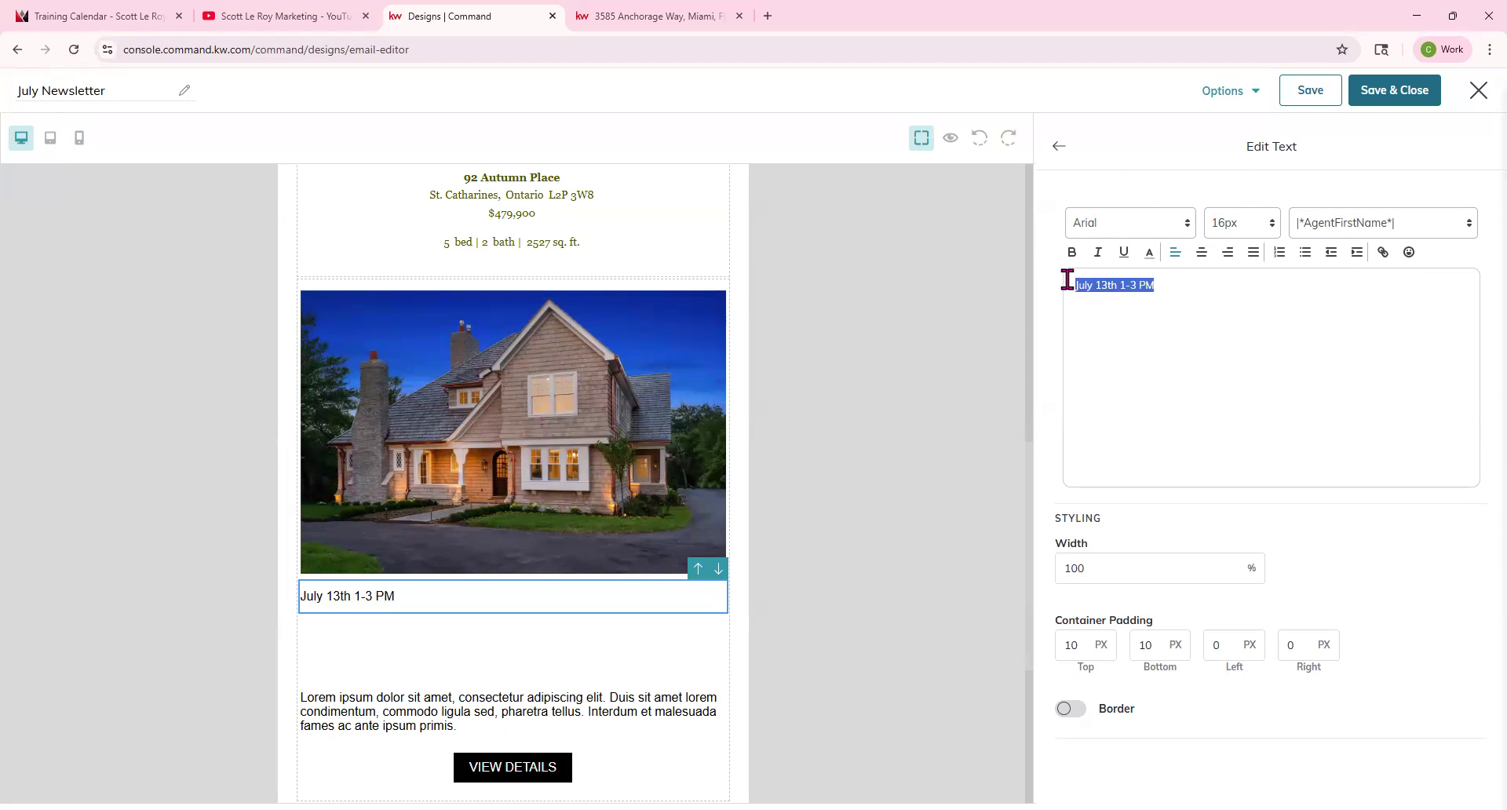
{"action": "left_click", "coordinate": [1099, 223]}
{"action": "left_click", "coordinate": [1103, 300]}
{"action": "left_click", "coordinate": [1236, 223]}
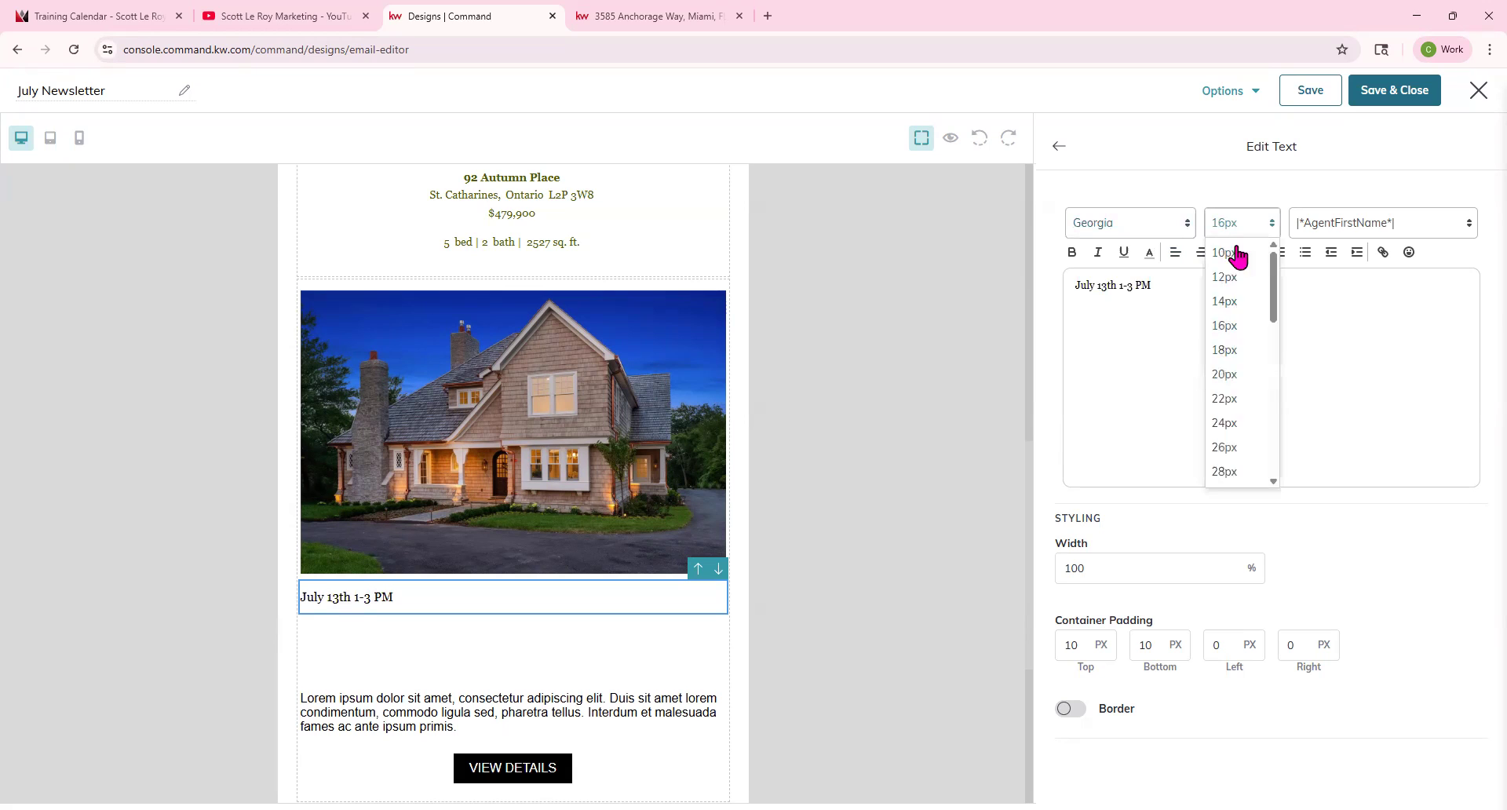
{"action": "left_click", "coordinate": [1231, 405]}
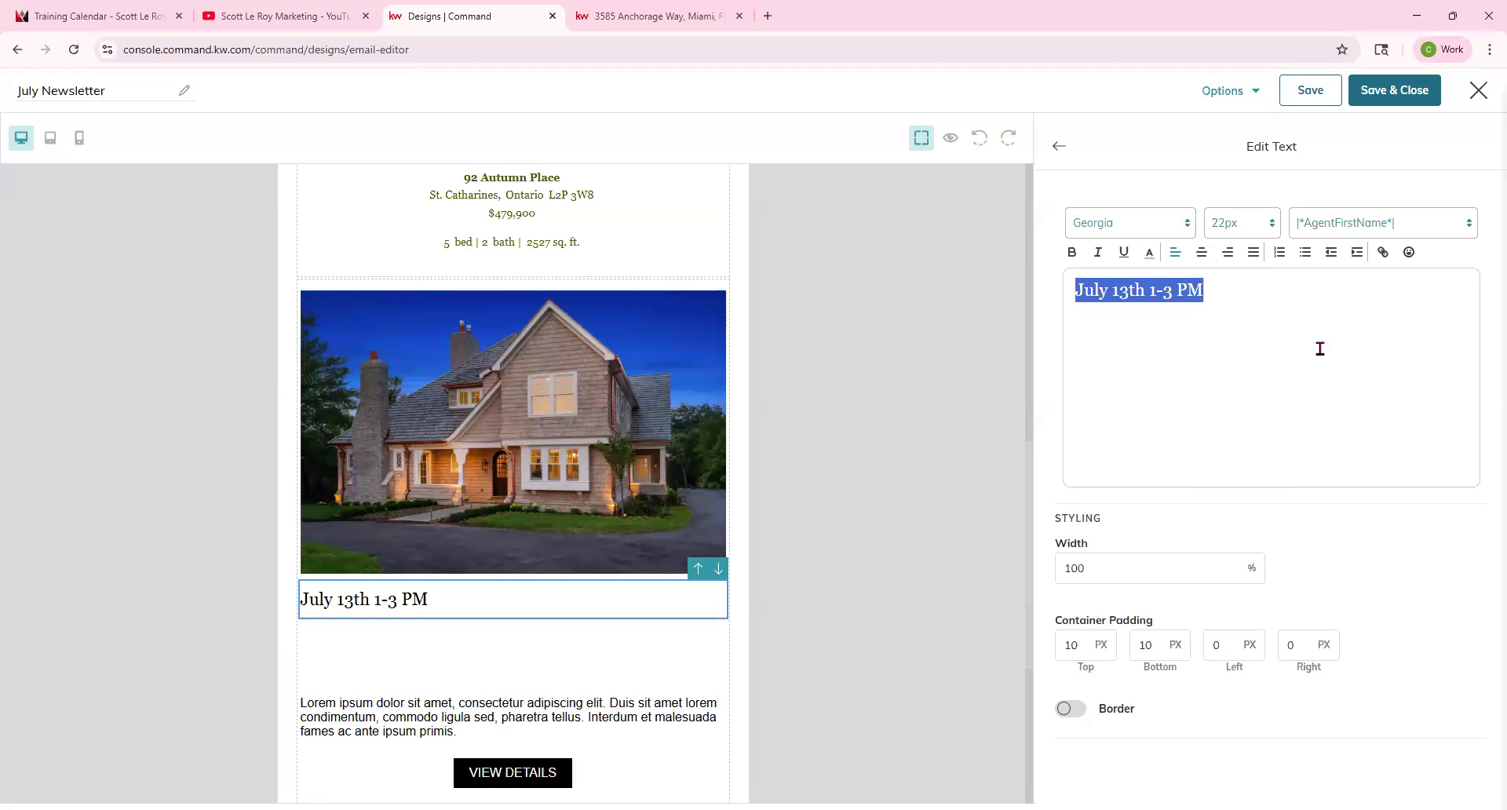
{"action": "left_click", "coordinate": [1305, 375]}
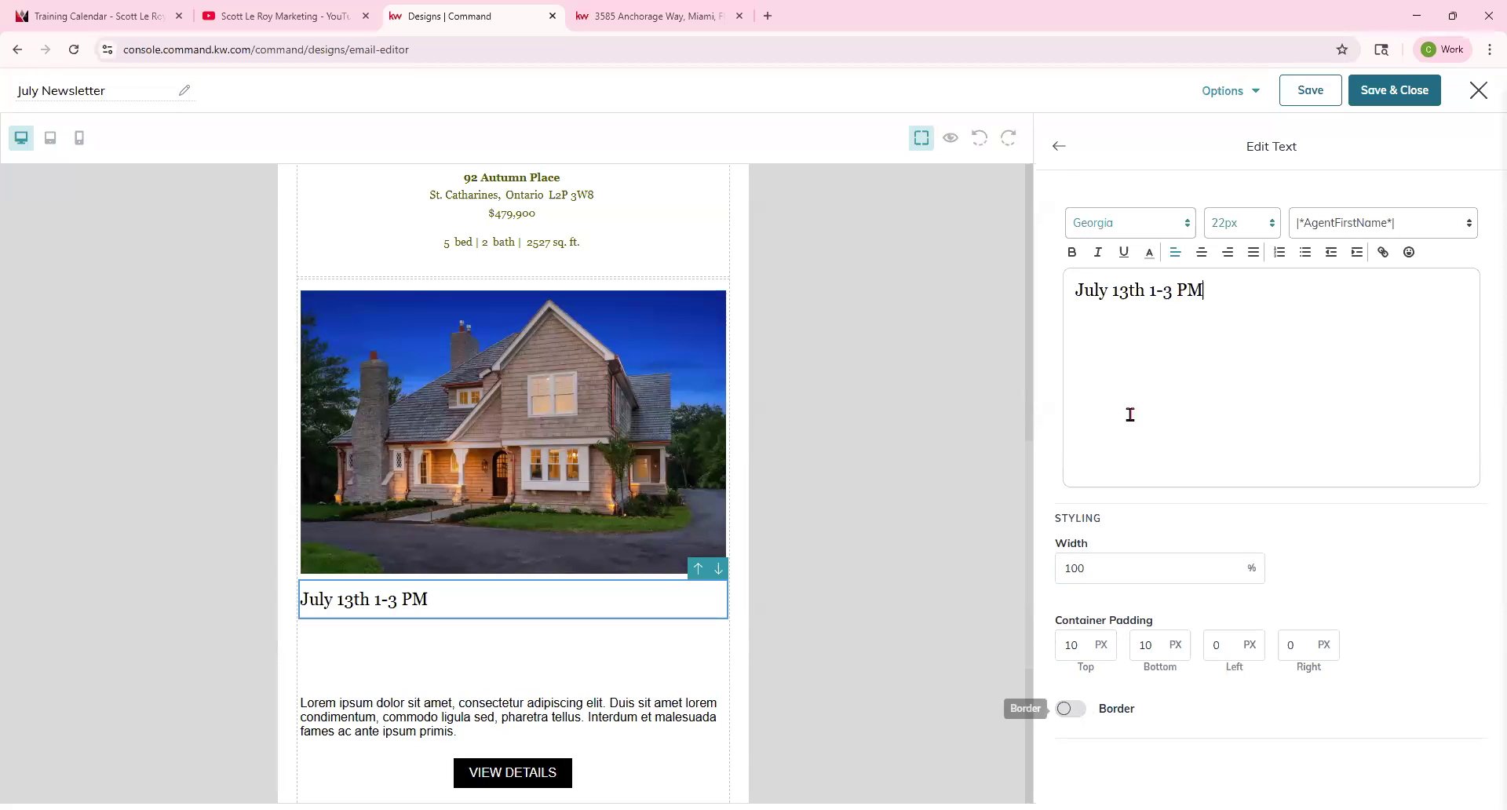
{"action": "left_click", "coordinate": [1060, 148]}
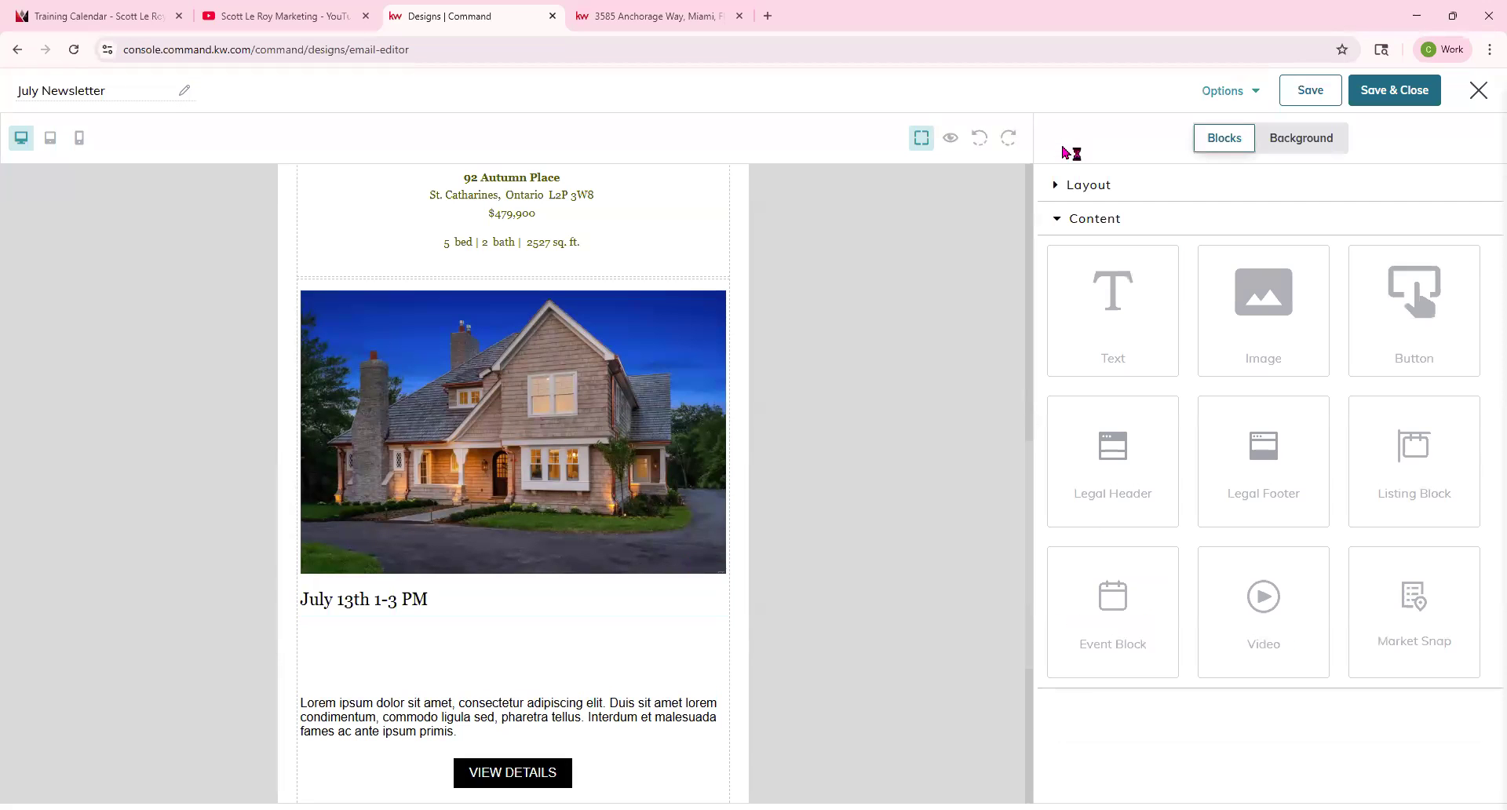
Enter Open House as the event title and format it in Georgia with heading level H5.
{"action": "left_click", "coordinate": [383, 637]}
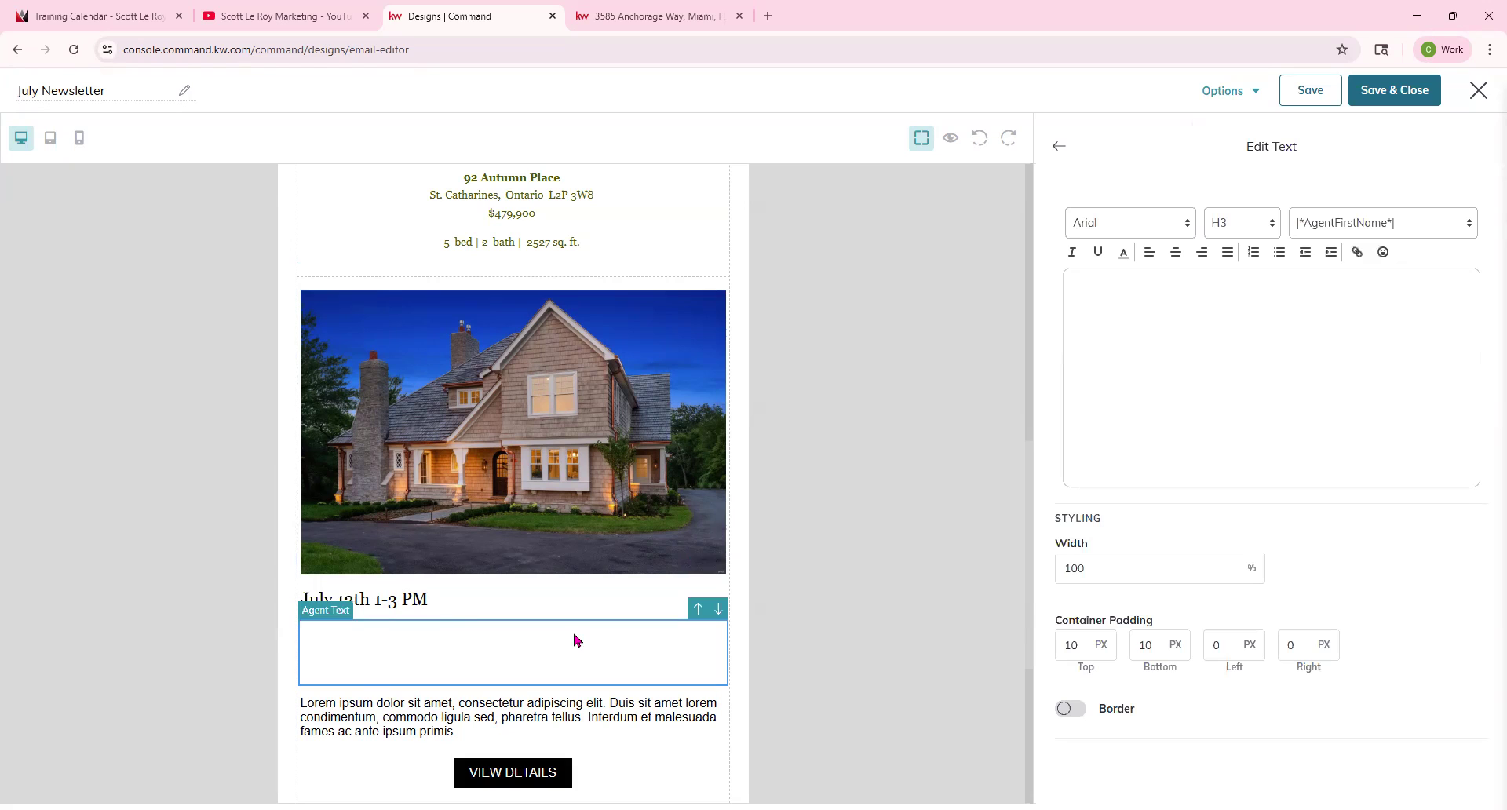
{"action": "left_click", "coordinate": [1253, 300]}
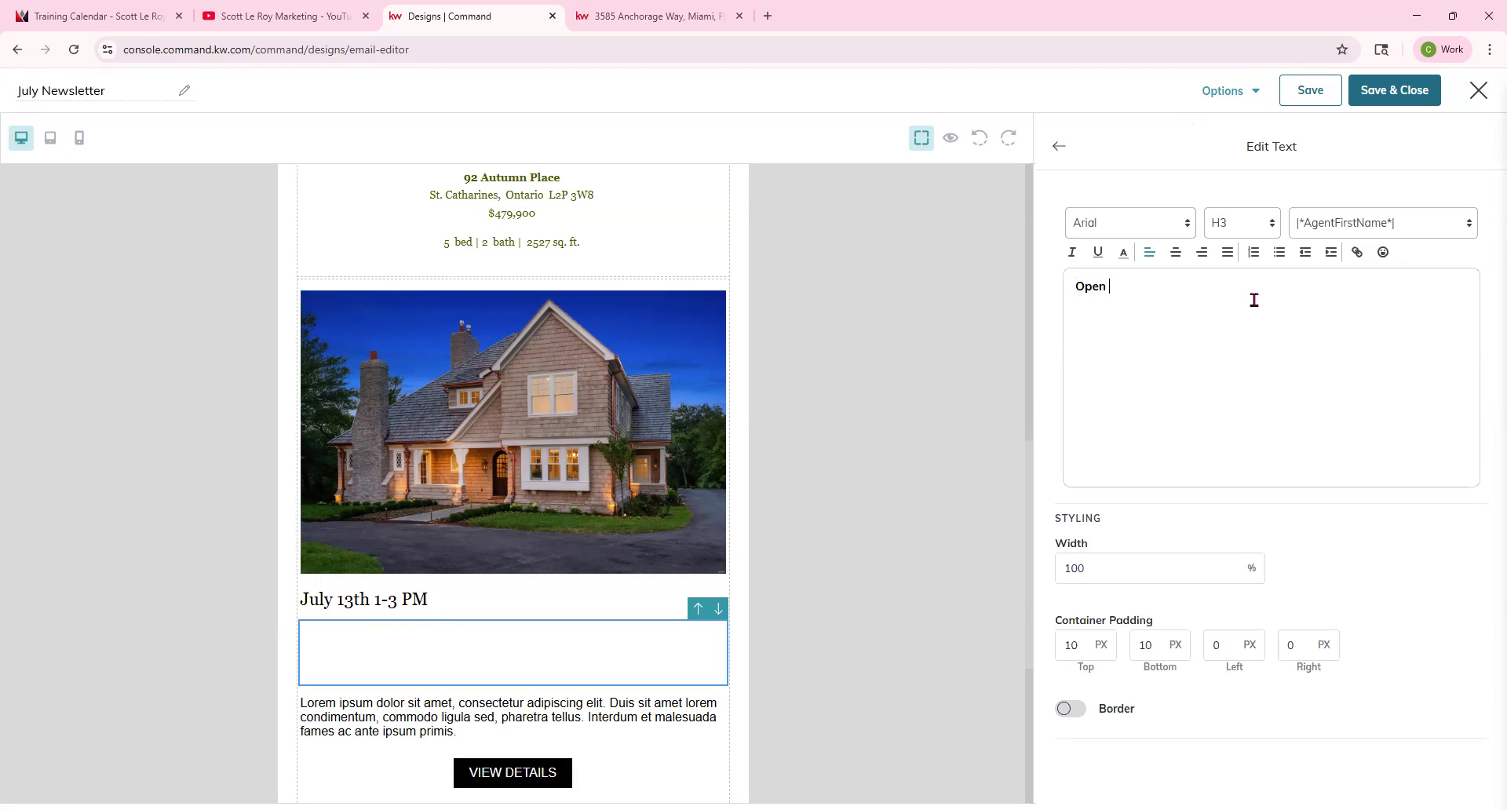
{"action": "left_click_drag", "start_coordinate": [1201, 281], "coordinate": [1090, 255]}
{"action": "left_click", "coordinate": [1108, 231]}
{"action": "left_click", "coordinate": [1091, 302]}
{"action": "left_click", "coordinate": [1271, 229]}
{"action": "left_click", "coordinate": [1236, 351]}
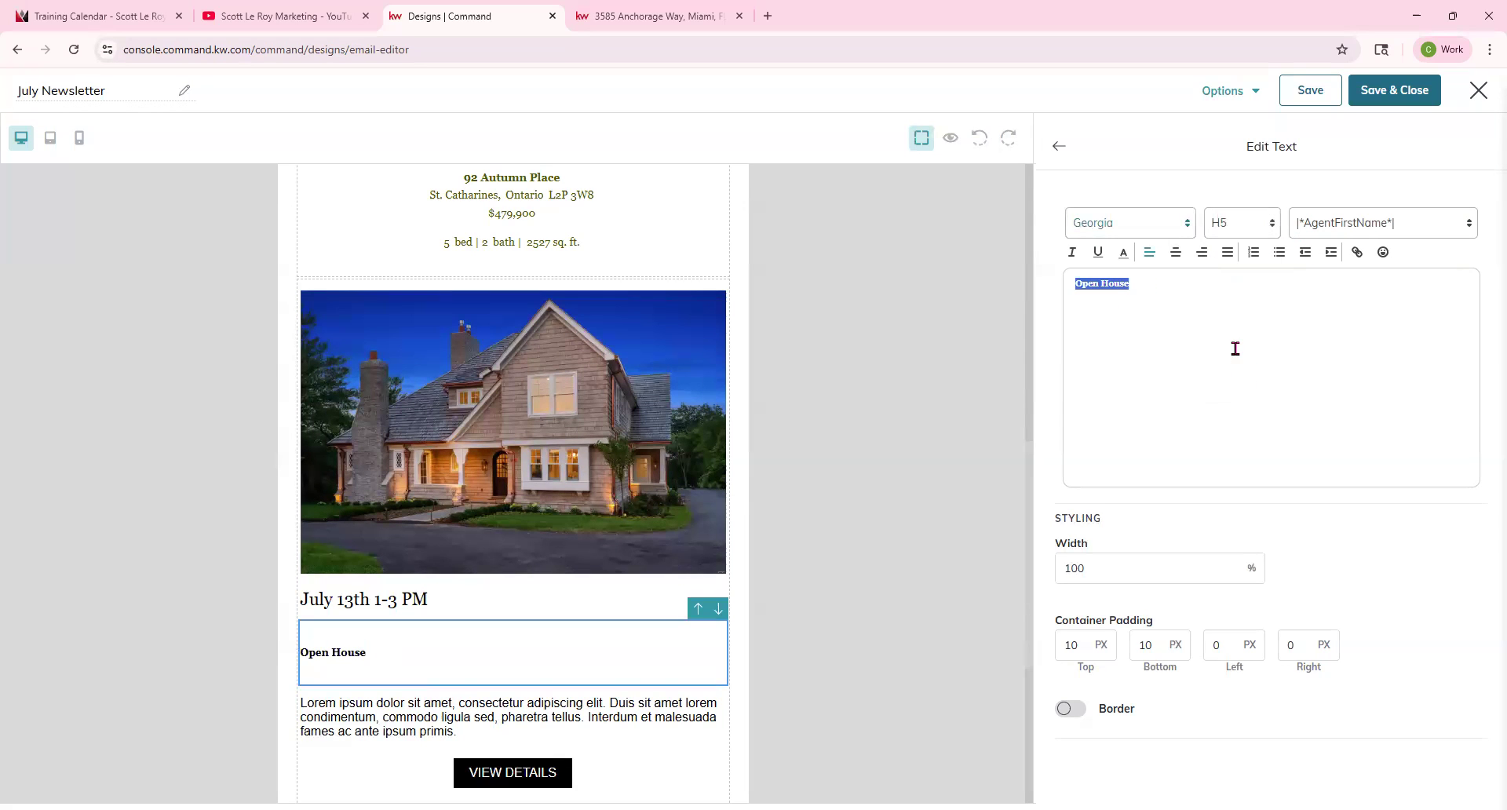
Change the Open House title to heading level H1 and close the text editor.
{"action": "left_click", "coordinate": [1244, 237]}
{"action": "left_click", "coordinate": [1230, 375]}
{"action": "left_click_drag", "start_coordinate": [1219, 308], "coordinate": [1066, 285]}
{"action": "left_click", "coordinate": [1237, 228]}
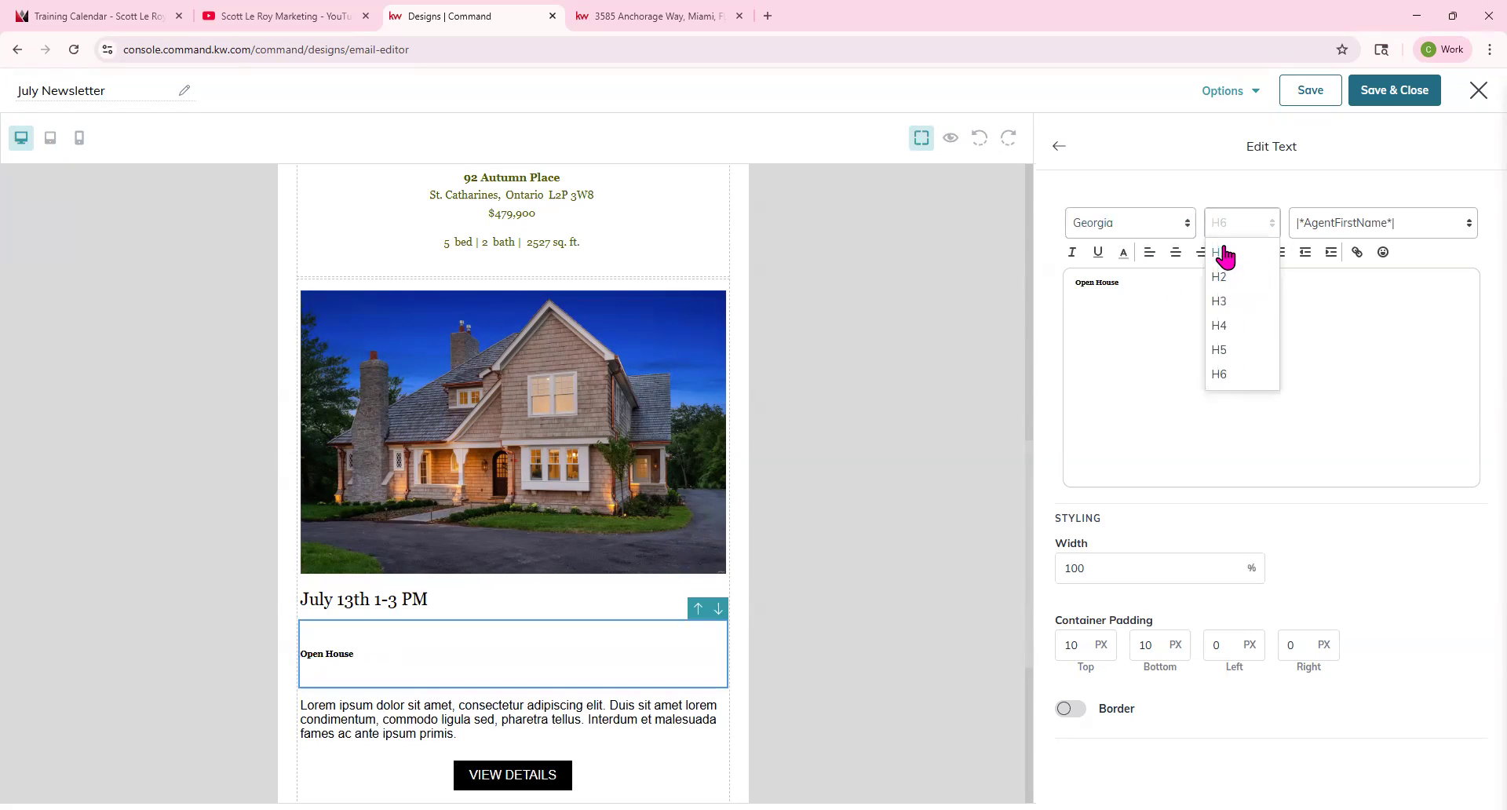
{"action": "left_click", "coordinate": [1223, 252]}
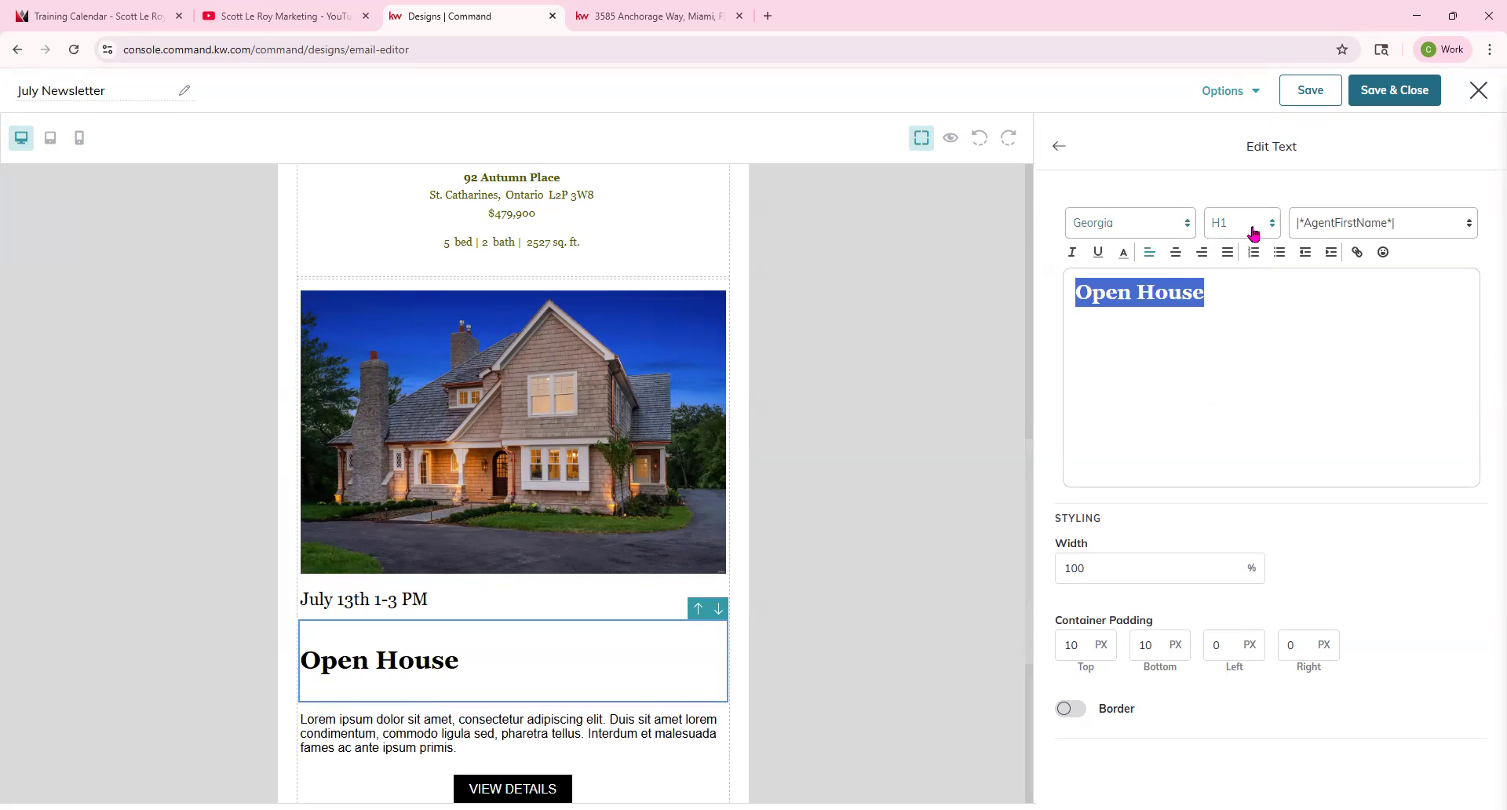
{"action": "left_click", "coordinate": [1248, 369]}
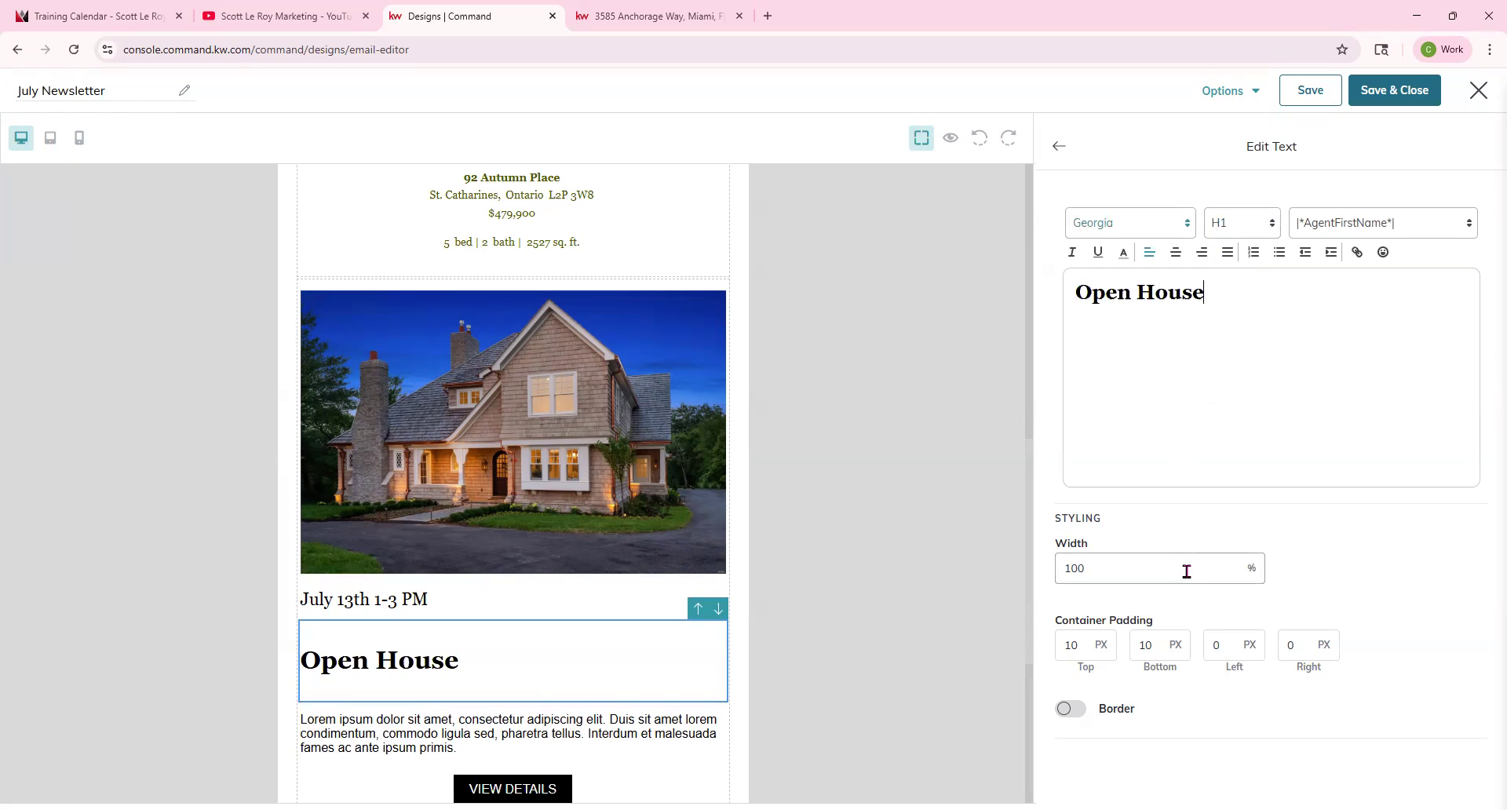
{"action": "left_click", "coordinate": [1059, 147]}
Replace the event's placeholder description with "Don't miss this one!" and close the text editor.
{"action": "scroll", "coordinate": [446, 667], "scroll_direction": "down", "scroll_amount": 2}
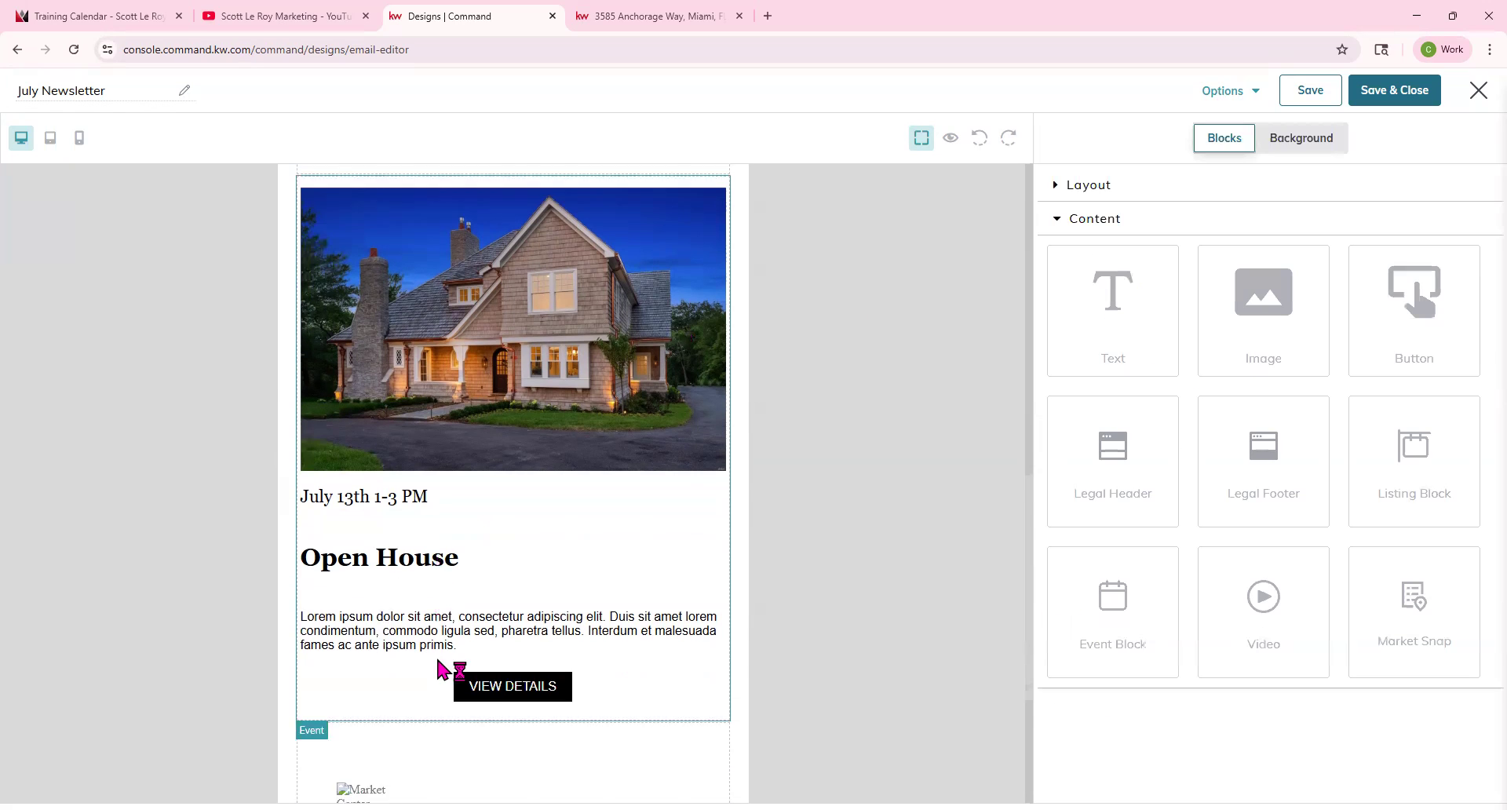
{"action": "left_click", "coordinate": [449, 581]}
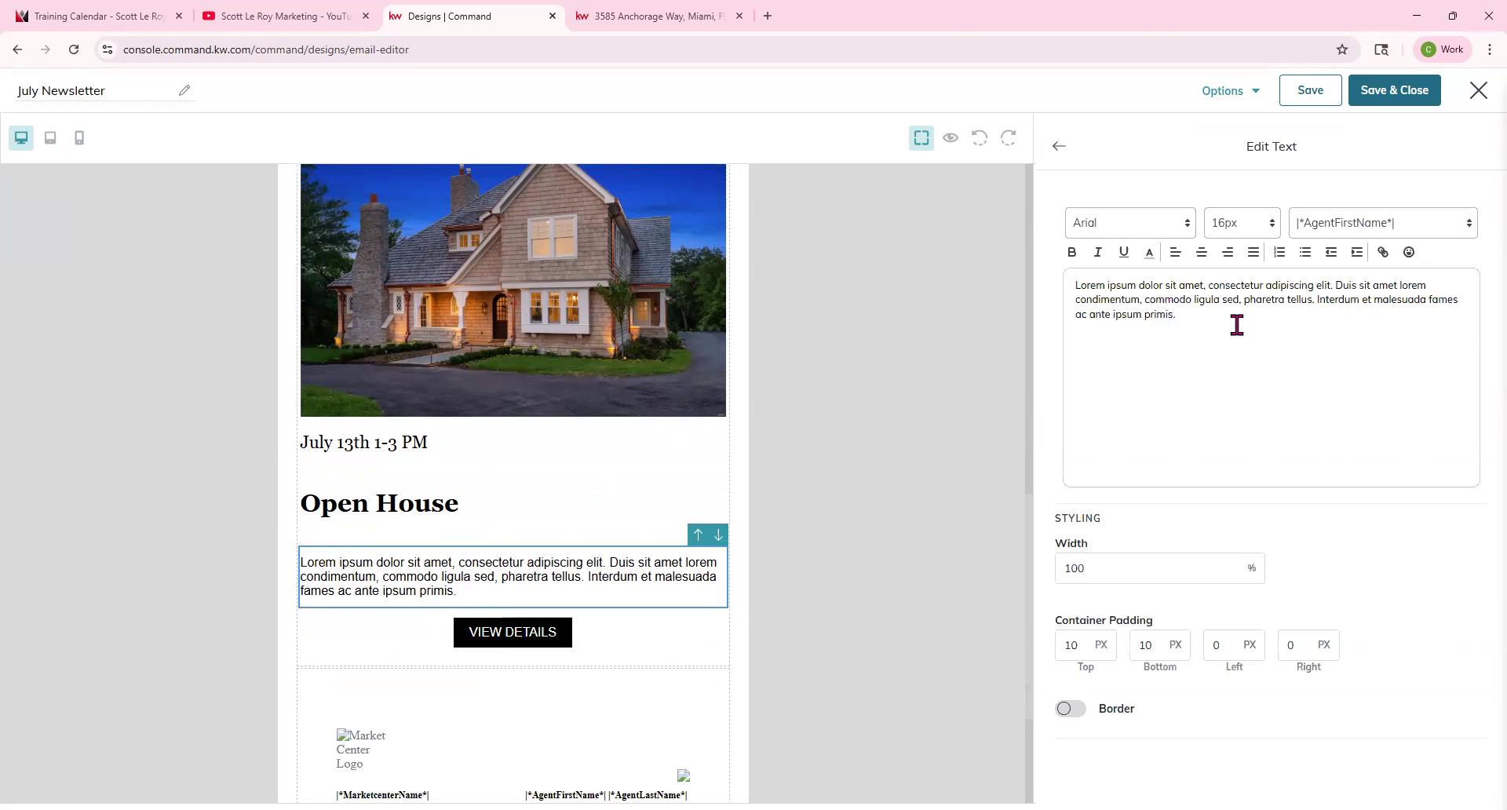
{"action": "left_click_drag", "start_coordinate": [1237, 318], "coordinate": [1065, 272]}
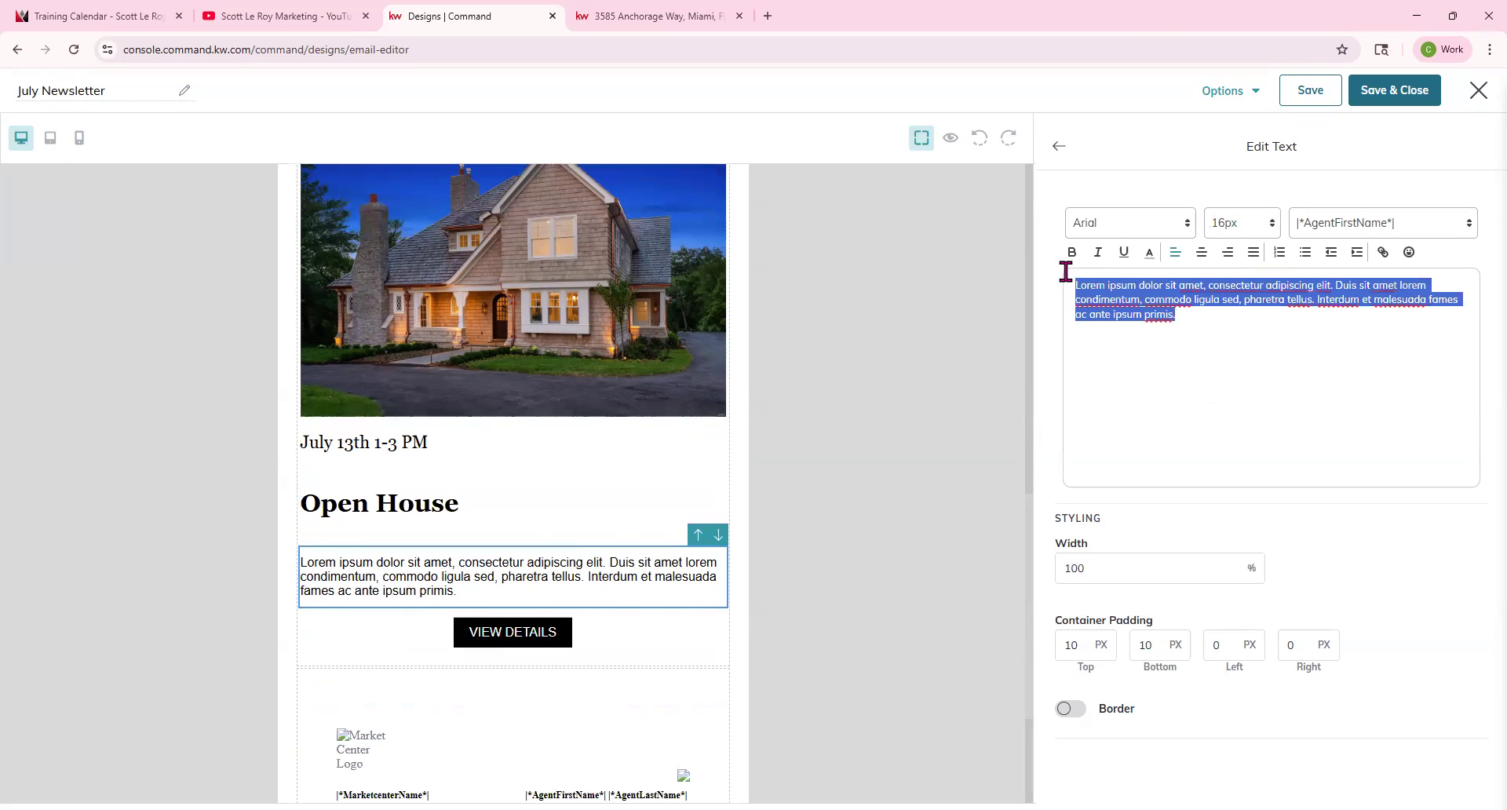
{"action": "type", "text": "Don't miss this oen"}
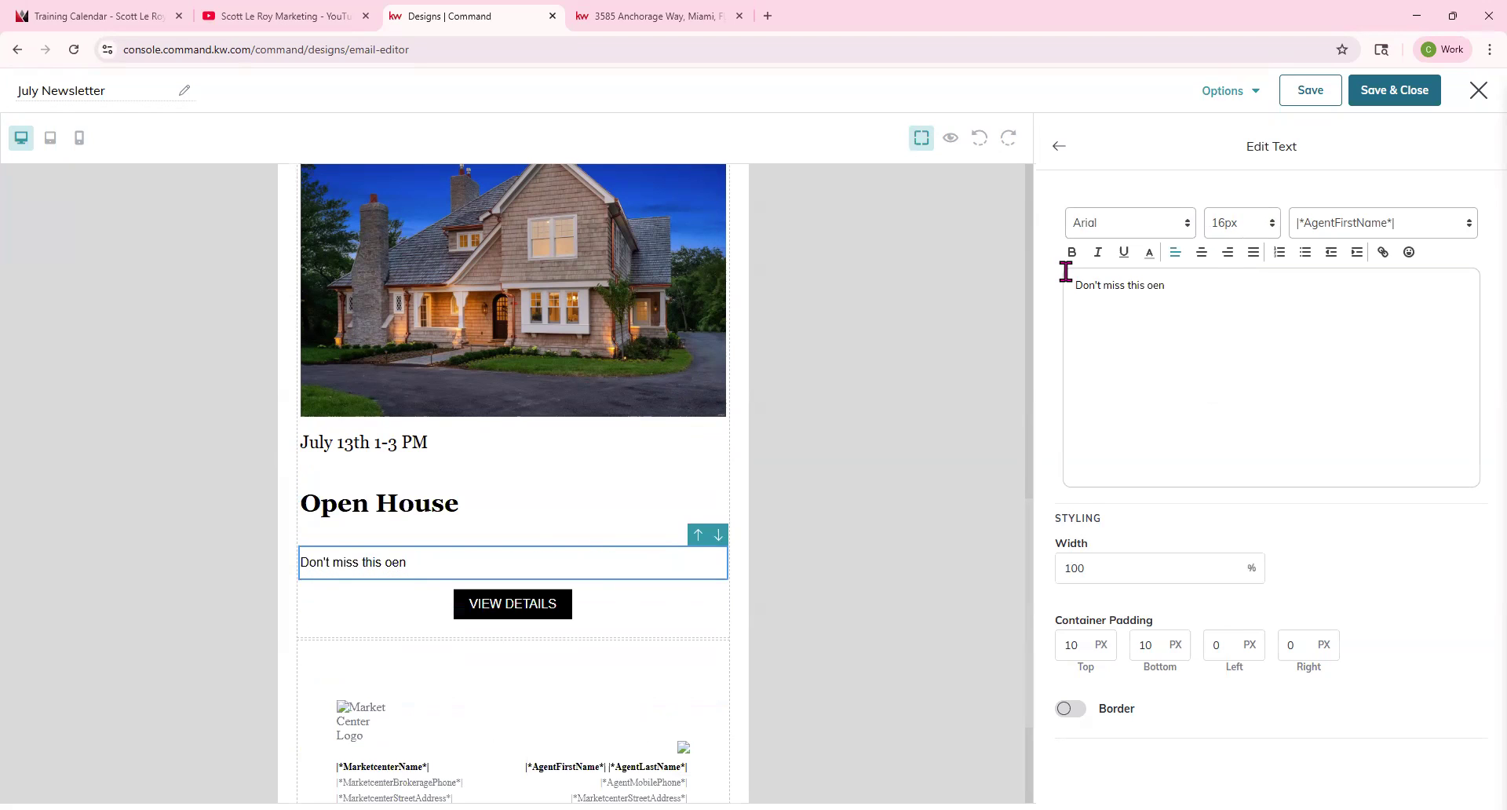
{"action": "key", "text": "BackSpace"}
{"action": "key", "text": "BackSpace"}
{"action": "type", "text": "ne!"}
{"action": "left_click", "coordinate": [1059, 146]}
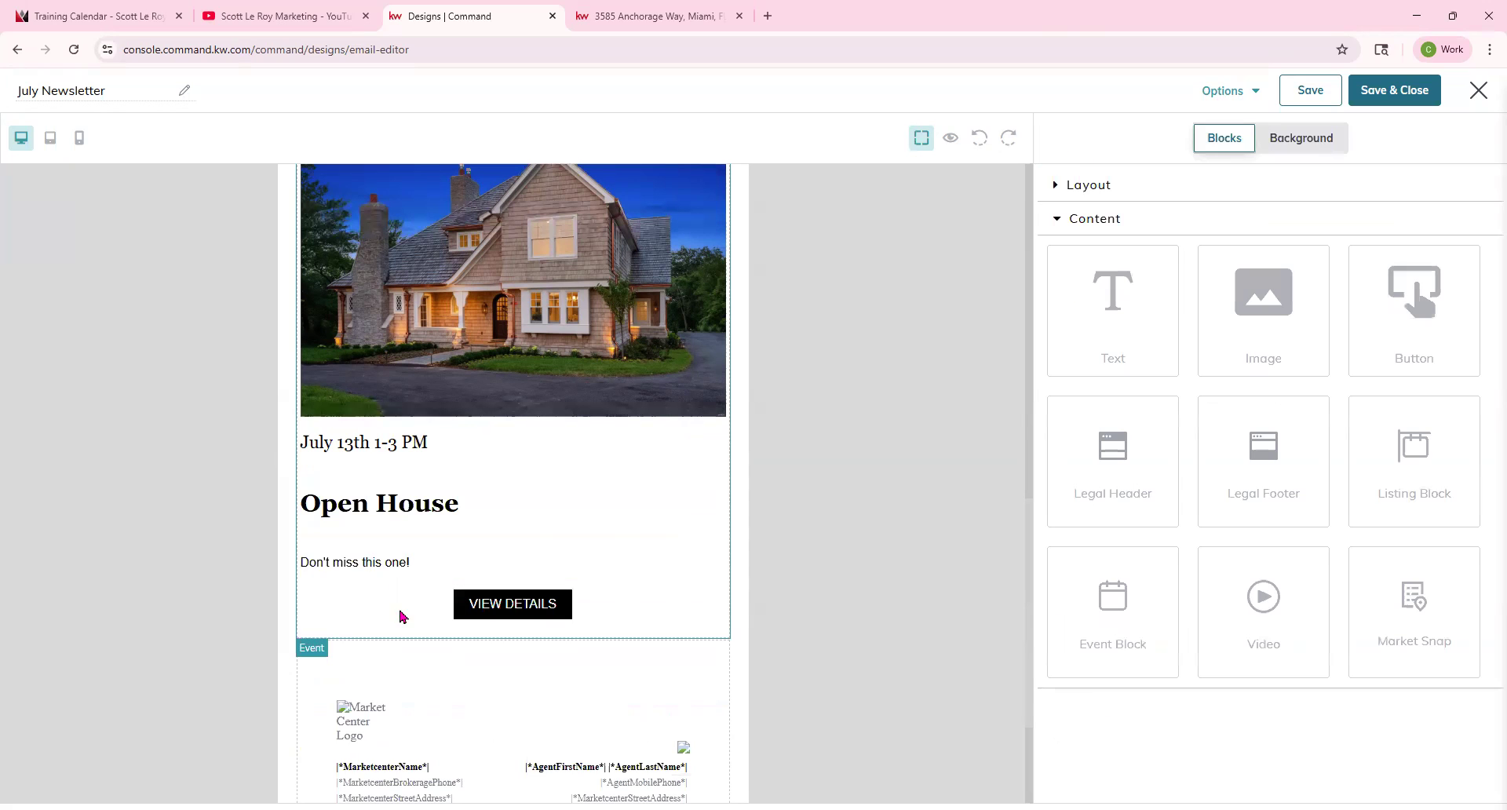
{"action": "left_click", "coordinate": [517, 614]}
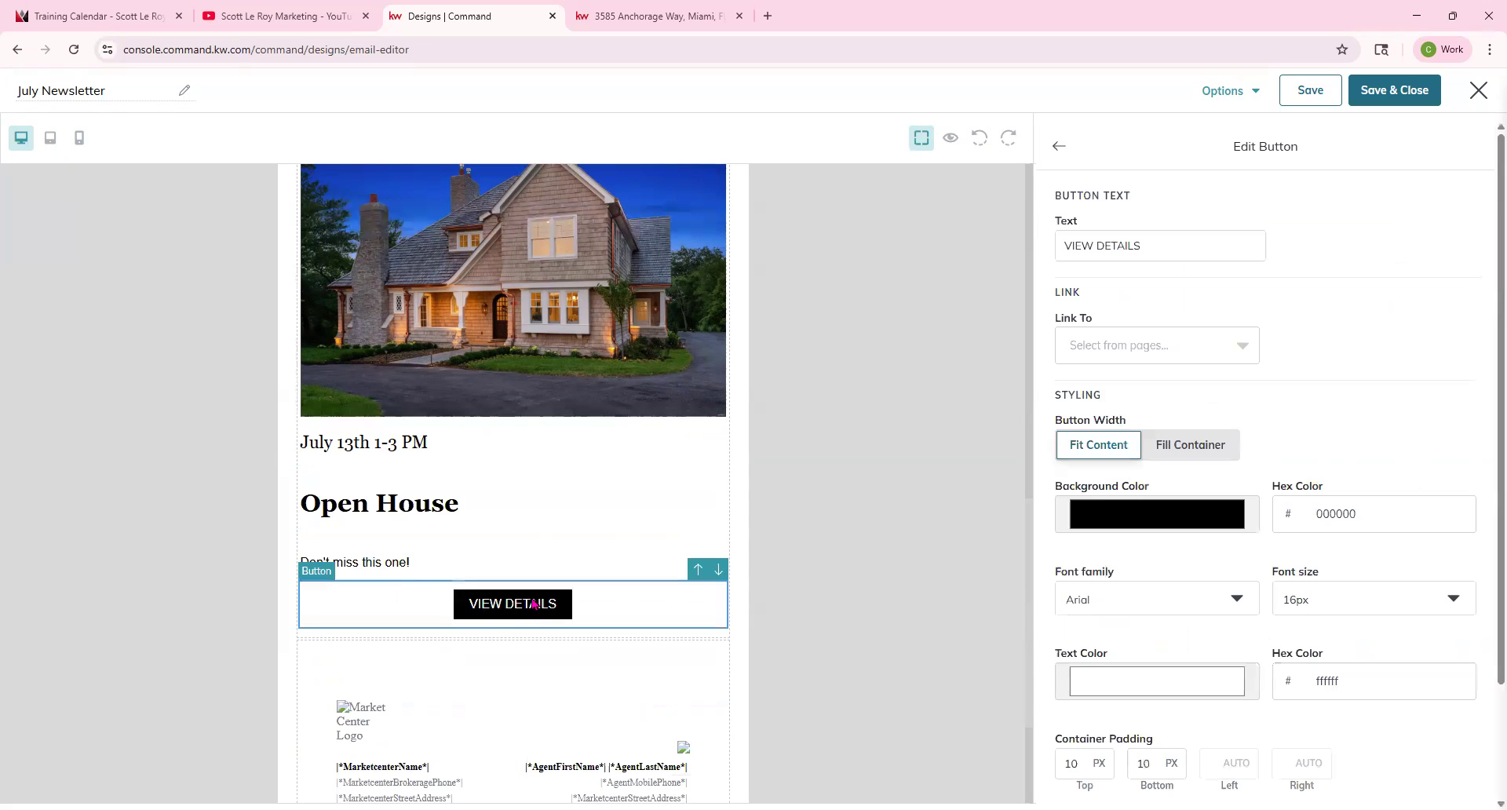
{"action": "left_click", "coordinate": [1145, 350]}
{"action": "left_click", "coordinate": [1136, 422]}
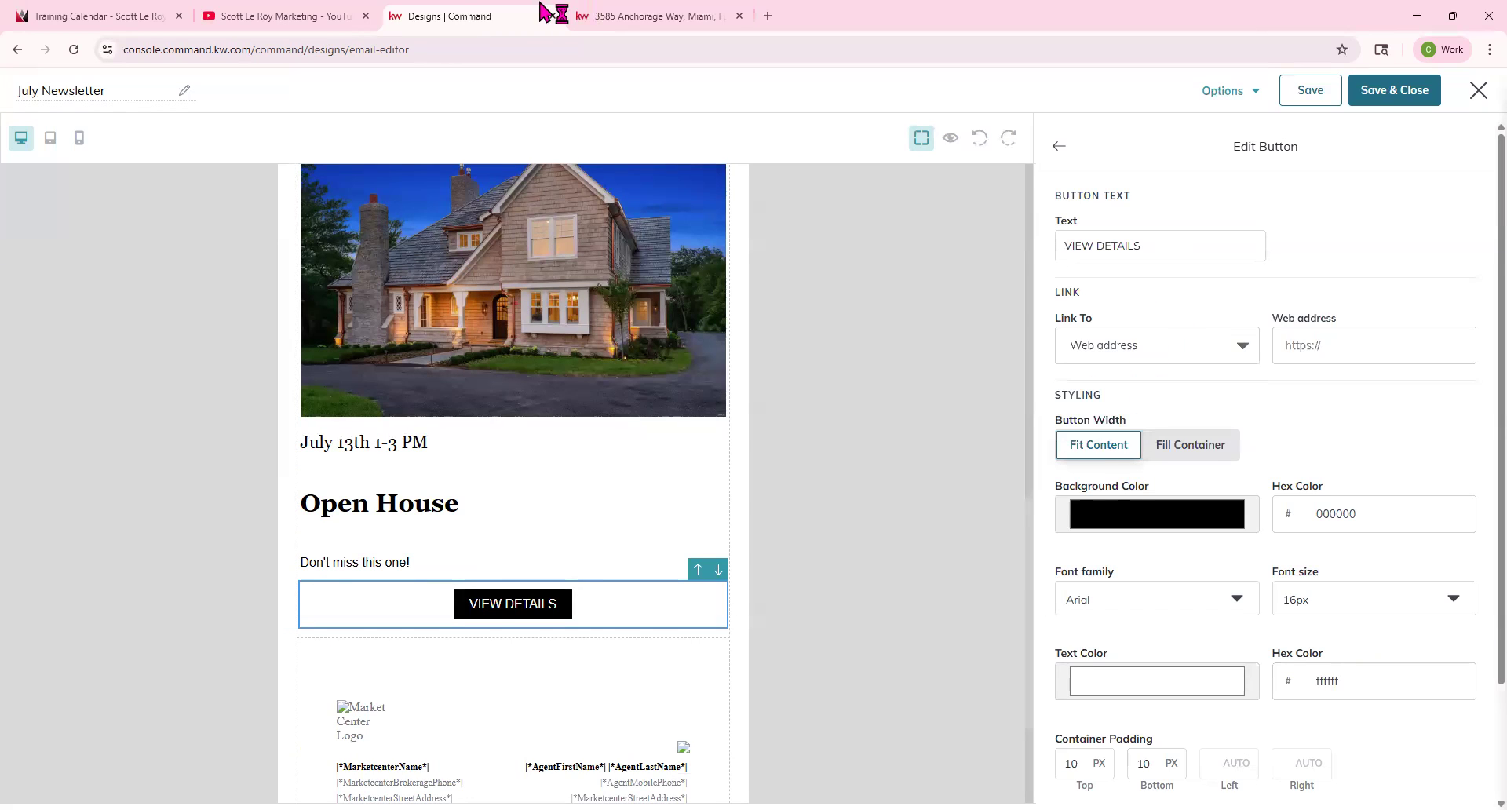
{"action": "left_click", "coordinate": [651, 16]}
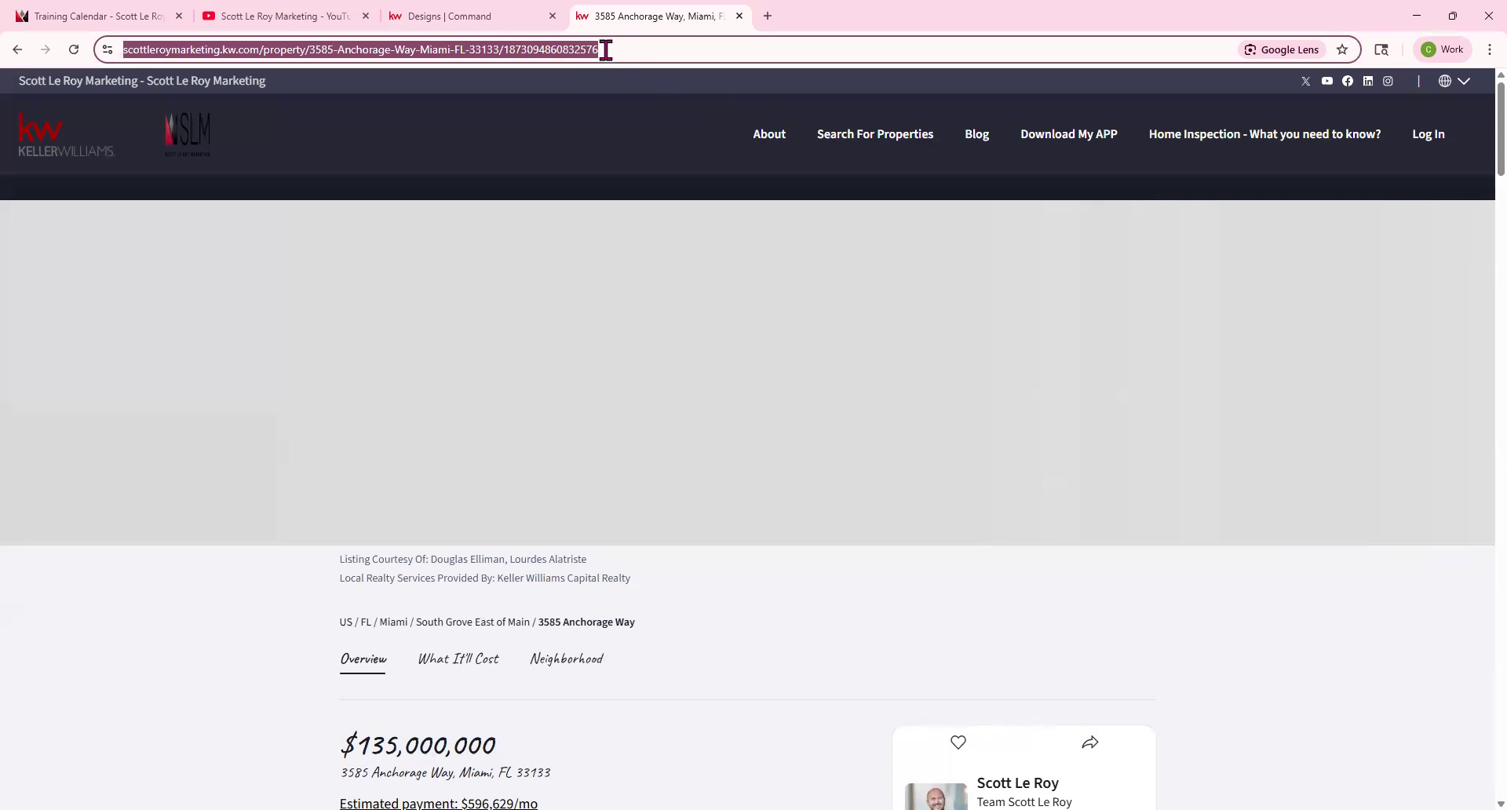
{"action": "left_click", "coordinate": [416, 14]}
{"action": "left_click", "coordinate": [1342, 353]}
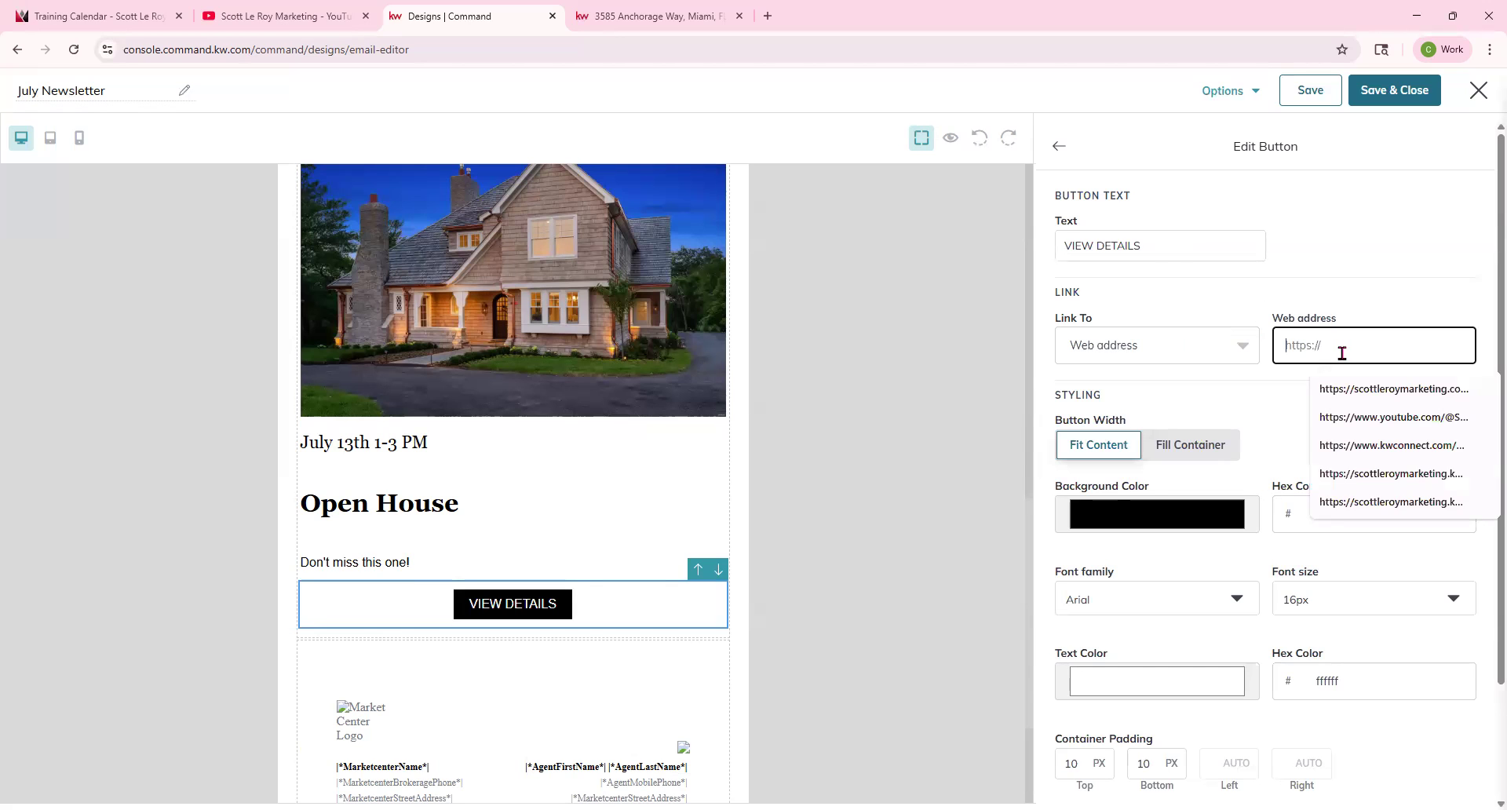
{"action": "key", "text": "ctrl+v"}
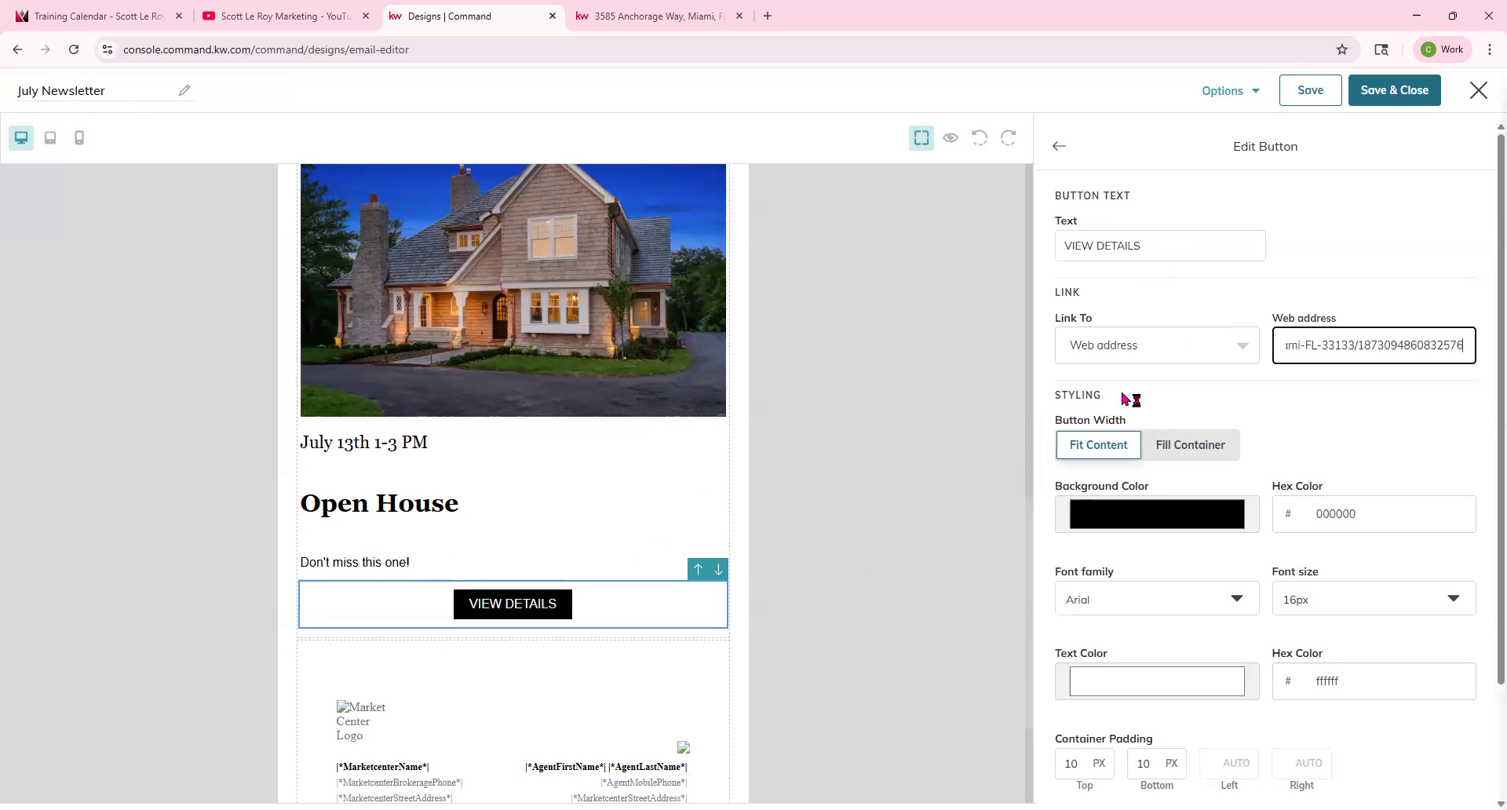
Set the button text to Learn More and its background color to 1648c0.
{"action": "left_click_drag", "start_coordinate": [1144, 245], "coordinate": [915, 266]}
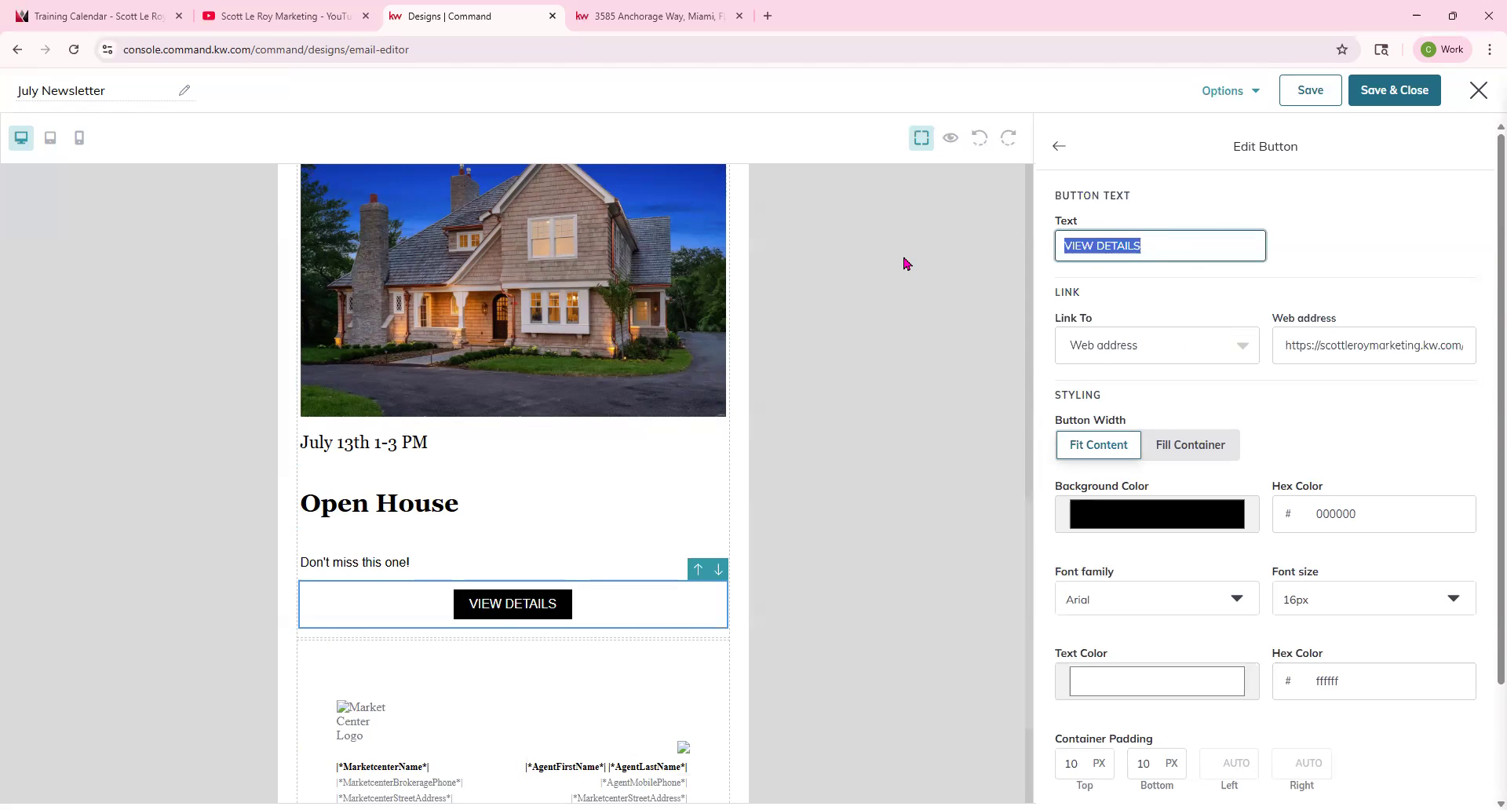
{"action": "type", "text": "Learn More"}
{"action": "left_click", "coordinate": [1183, 526]}
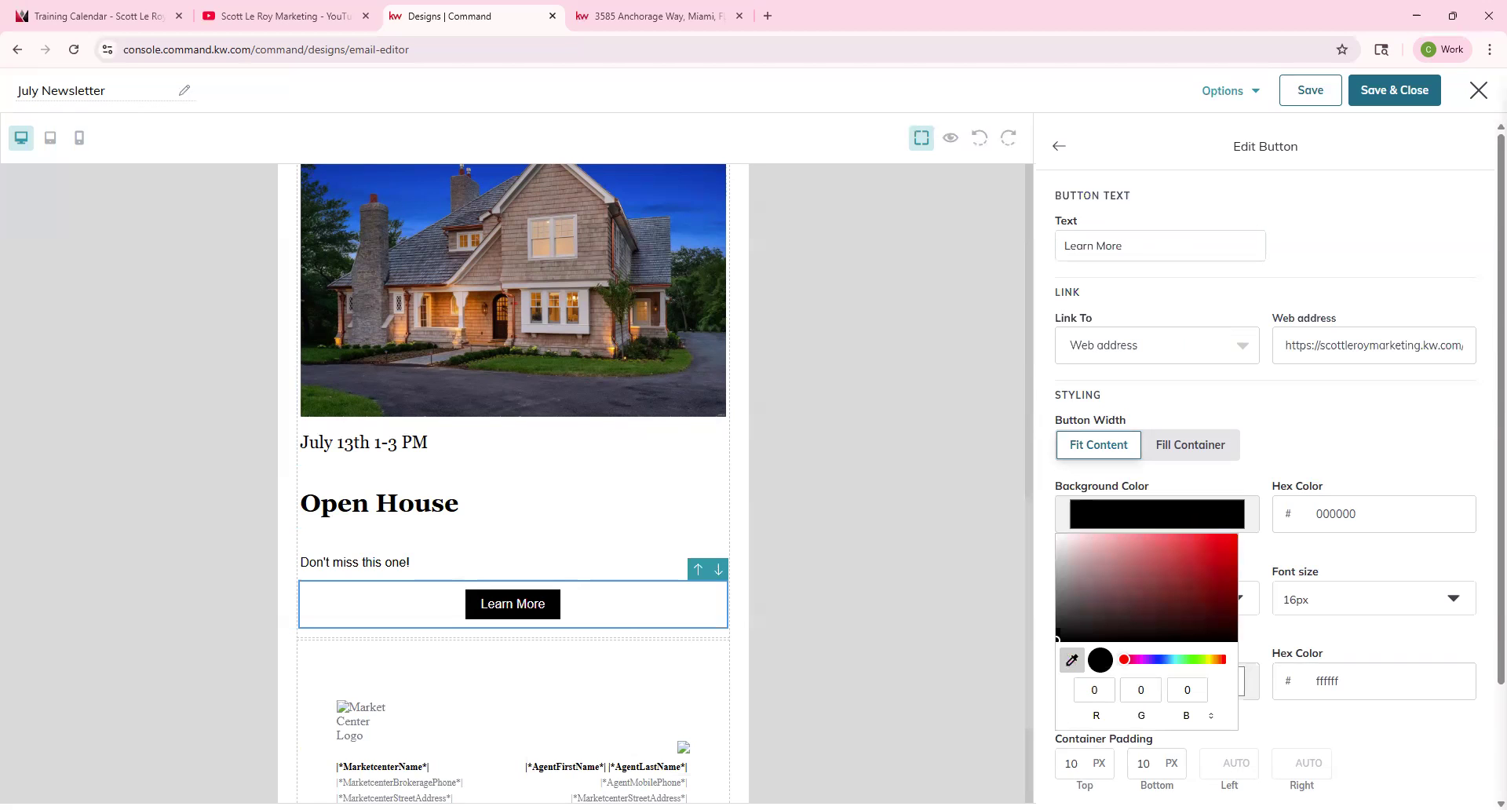
{"action": "left_click", "coordinate": [707, 200]}
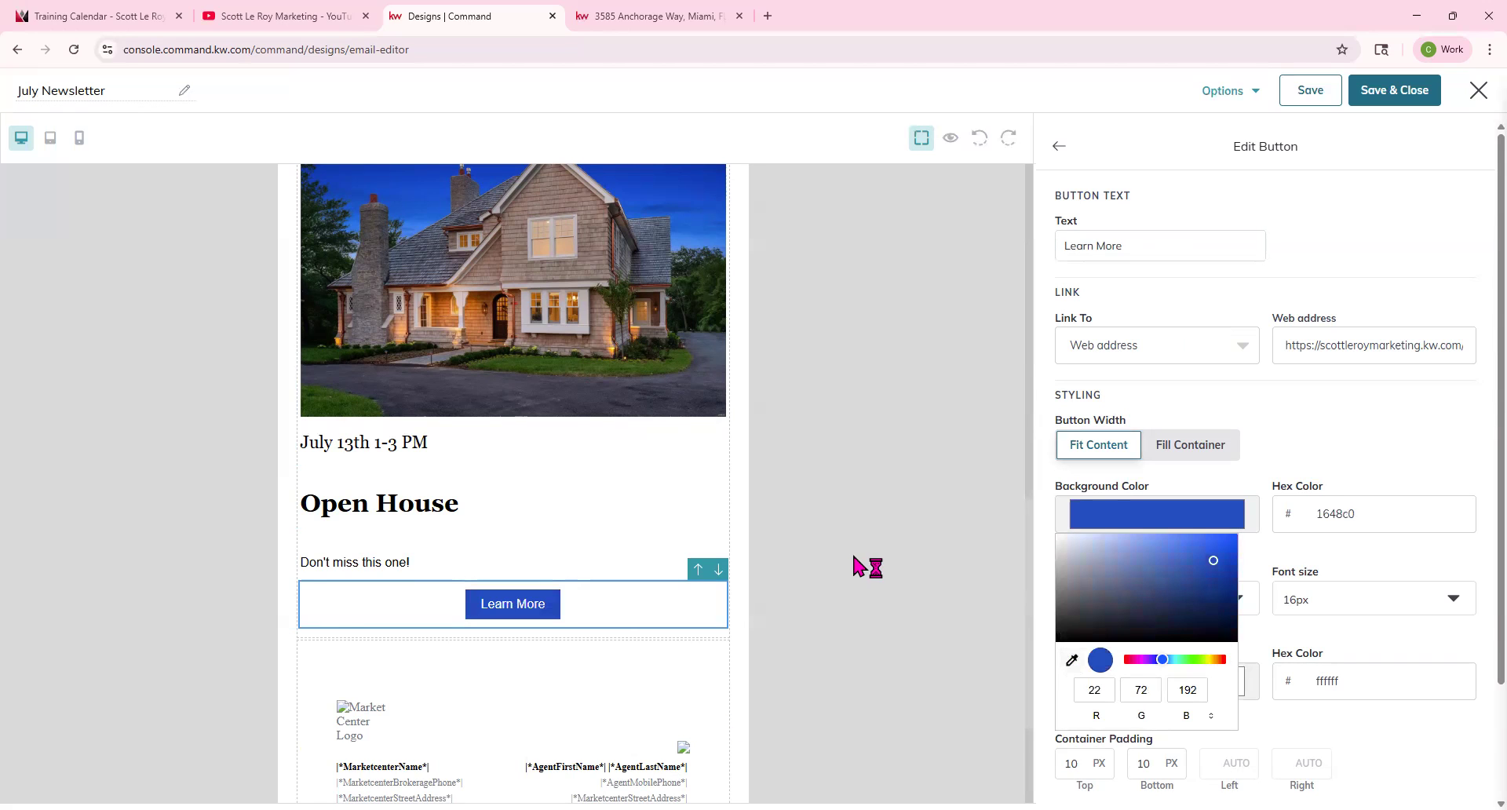
Set the button's font family to Georgia and close the button editor.
{"action": "scroll", "coordinate": [854, 557], "scroll_direction": "down", "scroll_amount": 1}
{"action": "left_click", "coordinate": [1097, 601]}
{"action": "left_click", "coordinate": [1090, 602]}
{"action": "scroll", "coordinate": [1101, 661], "scroll_direction": "down", "scroll_amount": 1}
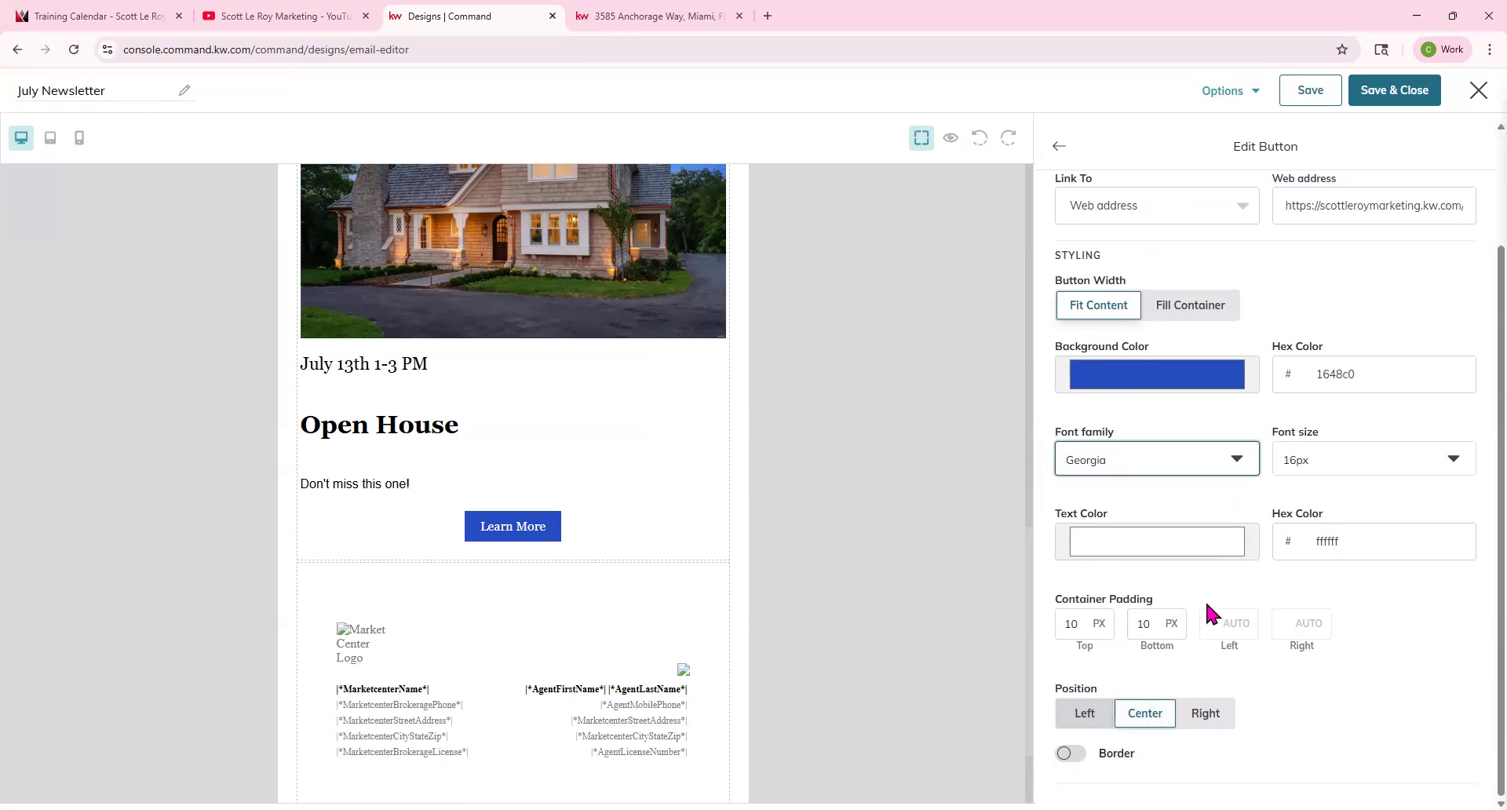
{"action": "scroll", "coordinate": [1067, 463], "scroll_direction": "up", "scroll_amount": 2}
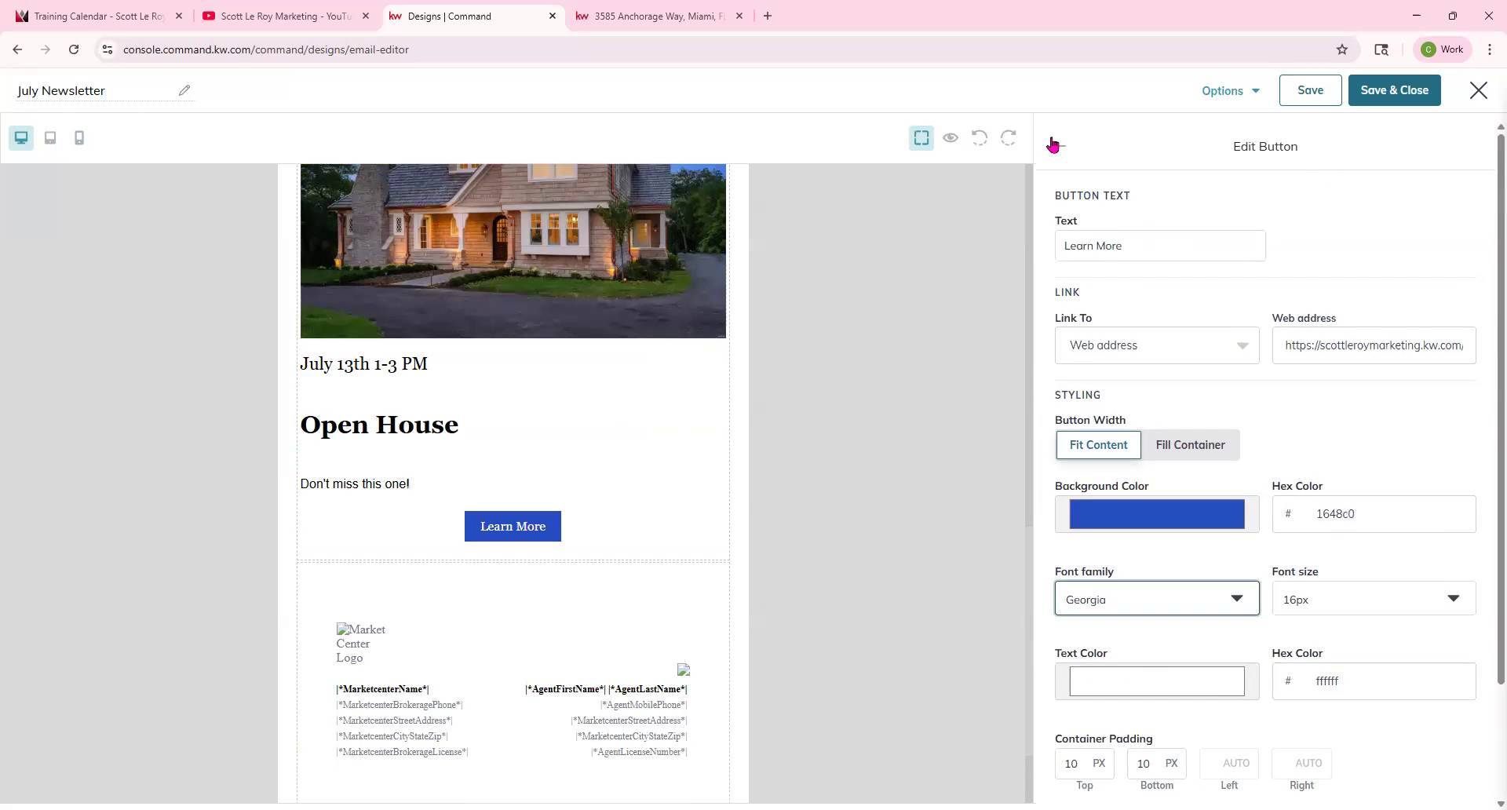
{"action": "left_click", "coordinate": [1059, 146]}
{"action": "scroll", "coordinate": [585, 446], "scroll_direction": "up", "scroll_amount": 2}
{"action": "scroll", "coordinate": [585, 446], "scroll_direction": "up", "scroll_amount": 2}
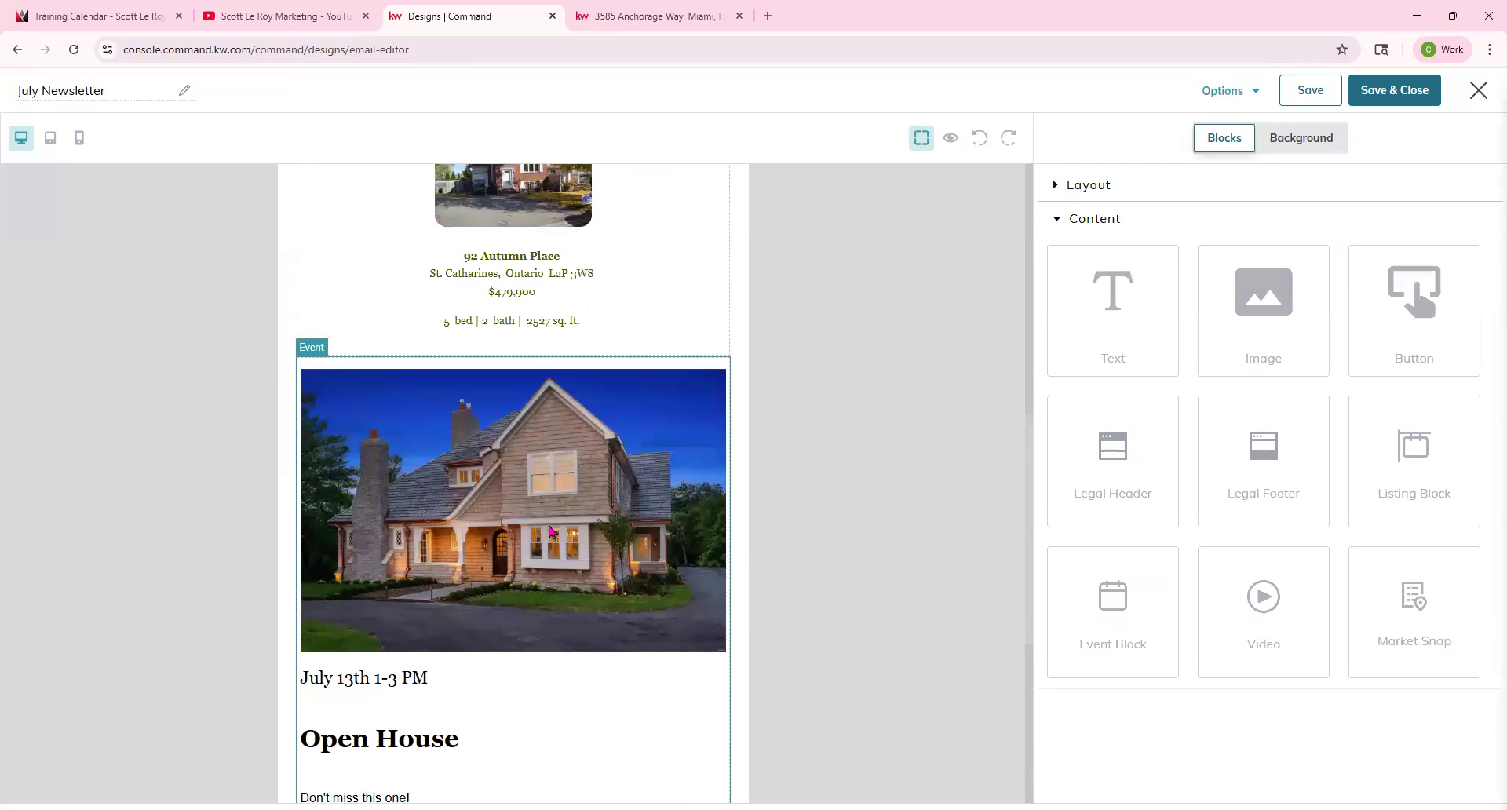
{"action": "scroll", "coordinate": [550, 532], "scroll_direction": "down", "scroll_amount": 3}
{"action": "scroll", "coordinate": [549, 532], "scroll_direction": "down", "scroll_amount": 3}
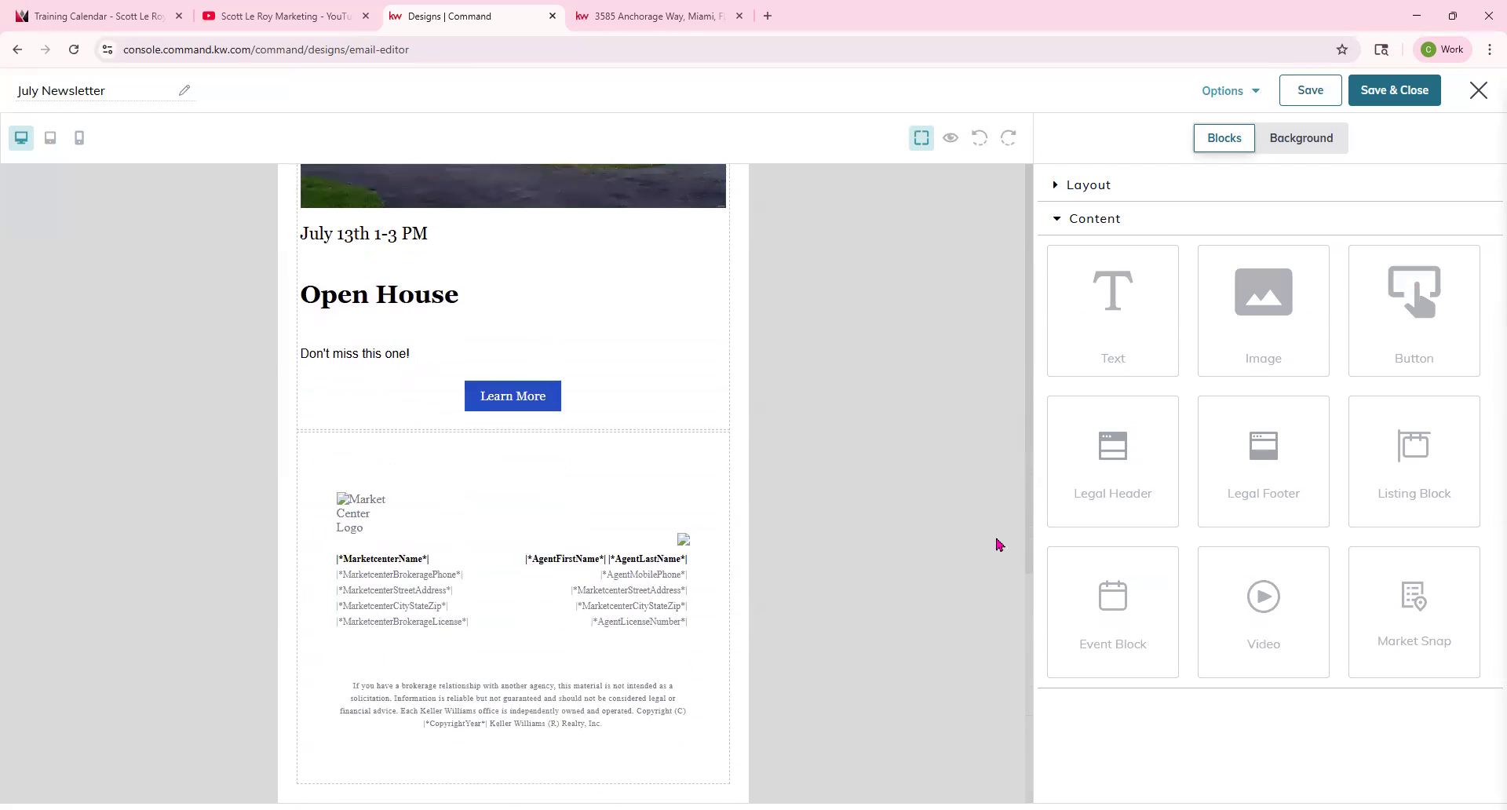
{"action": "left_click_drag", "start_coordinate": [1274, 587], "coordinate": [632, 431]}
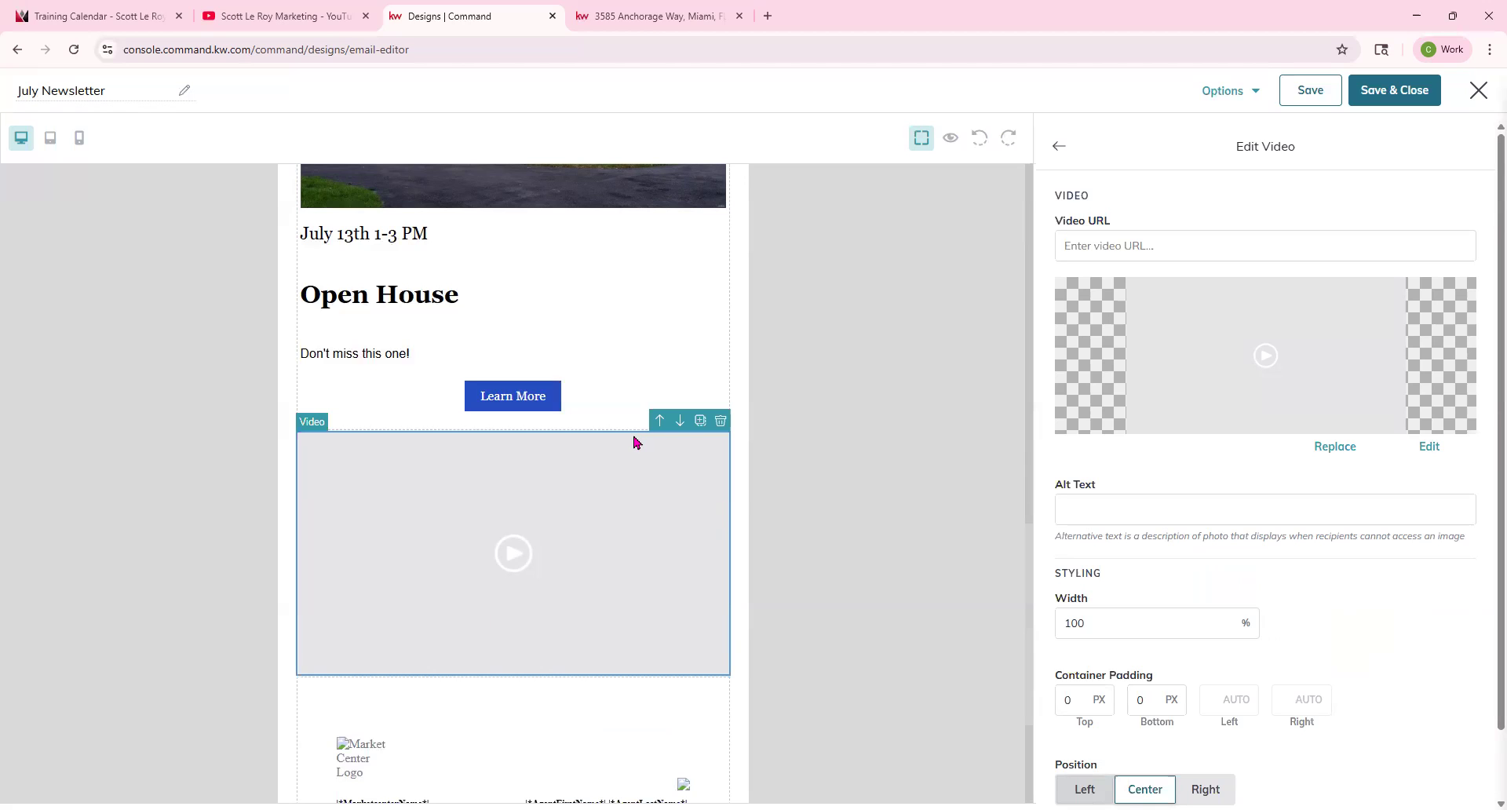
{"action": "left_click", "coordinate": [1201, 244]}
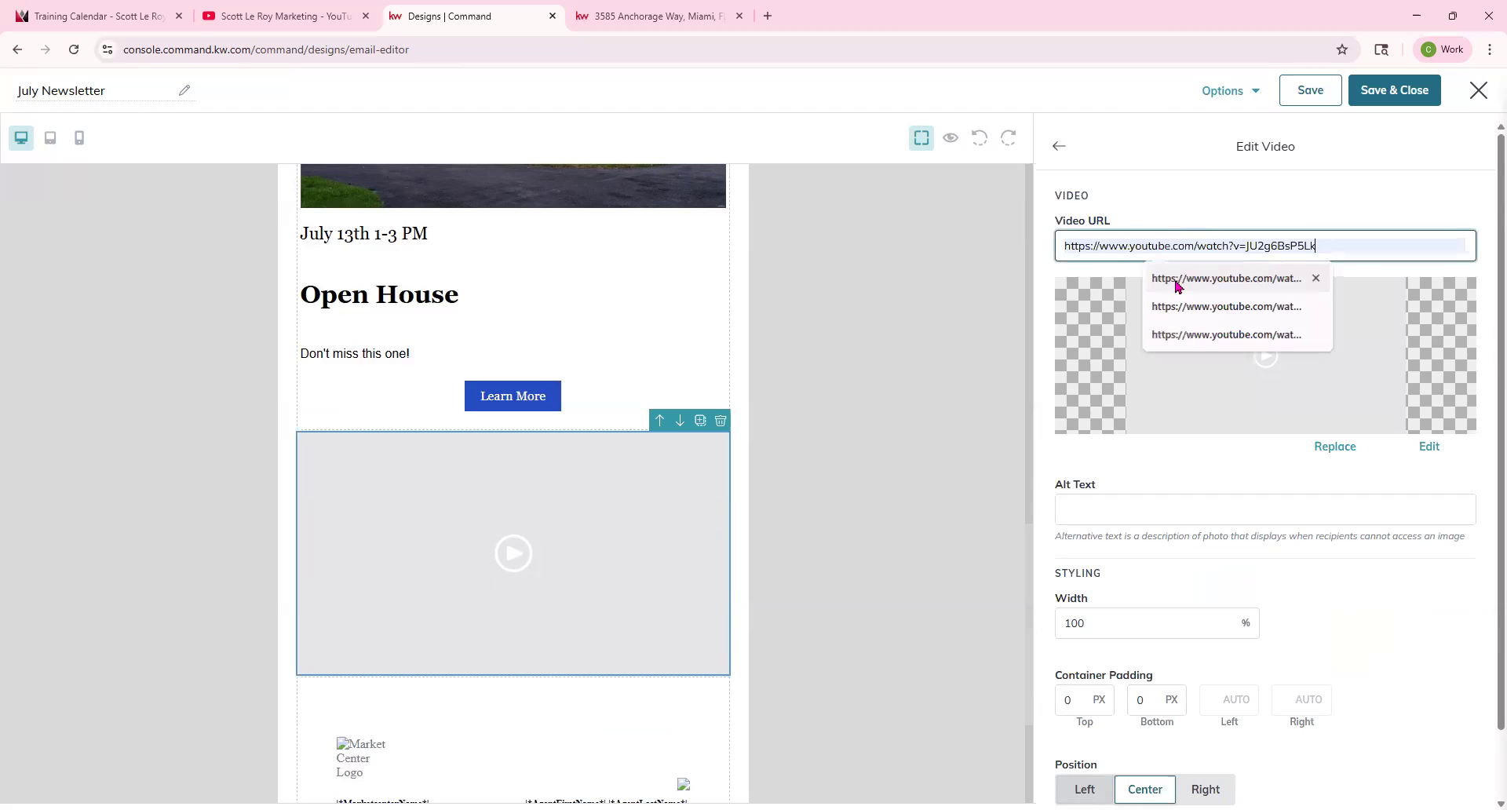
{"action": "left_click", "coordinate": [1255, 278]}
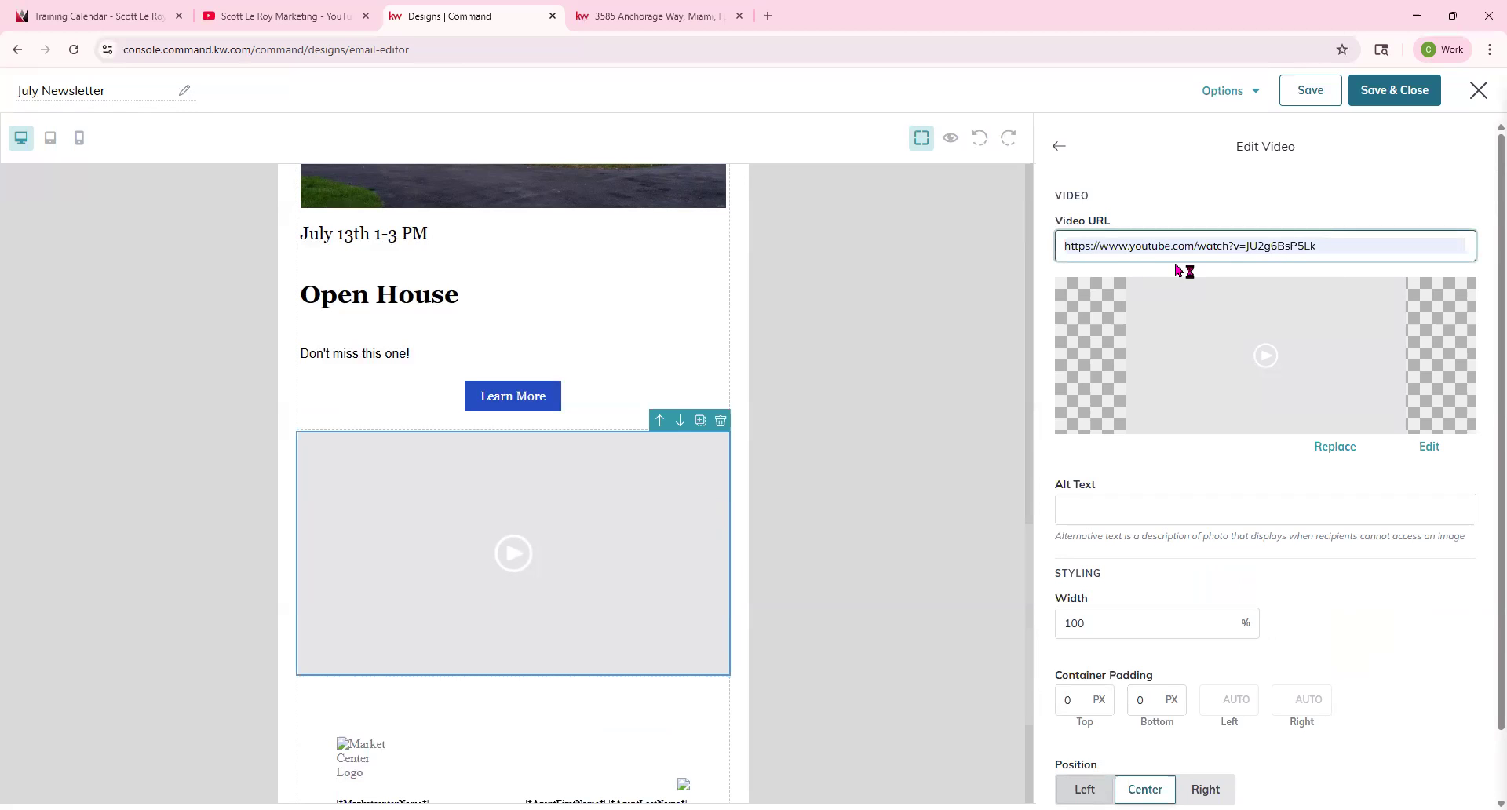
{"action": "left_click", "coordinate": [667, 16]}
{"action": "left_click", "coordinate": [455, 16]}
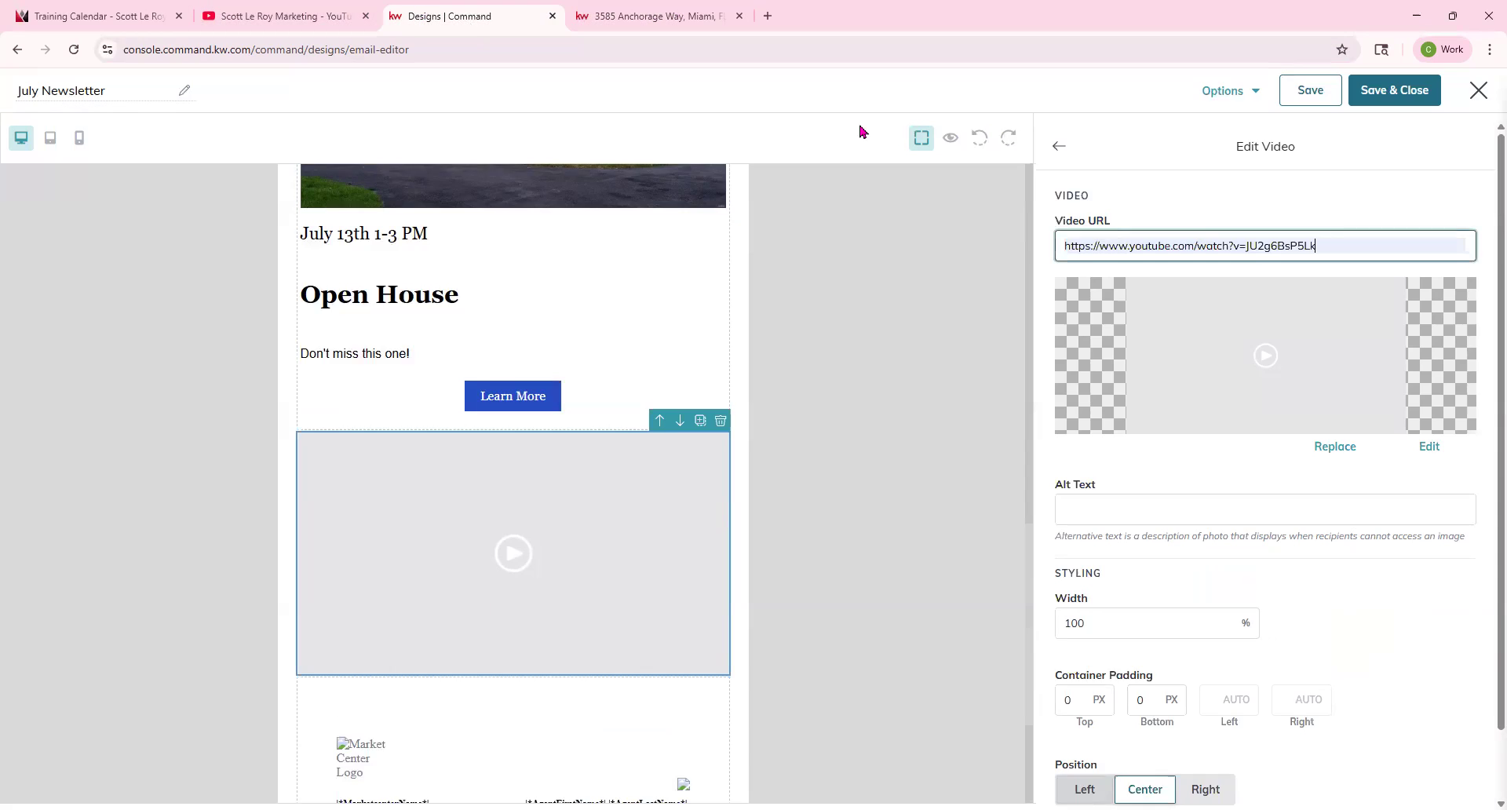
{"action": "left_click", "coordinate": [903, 351]}
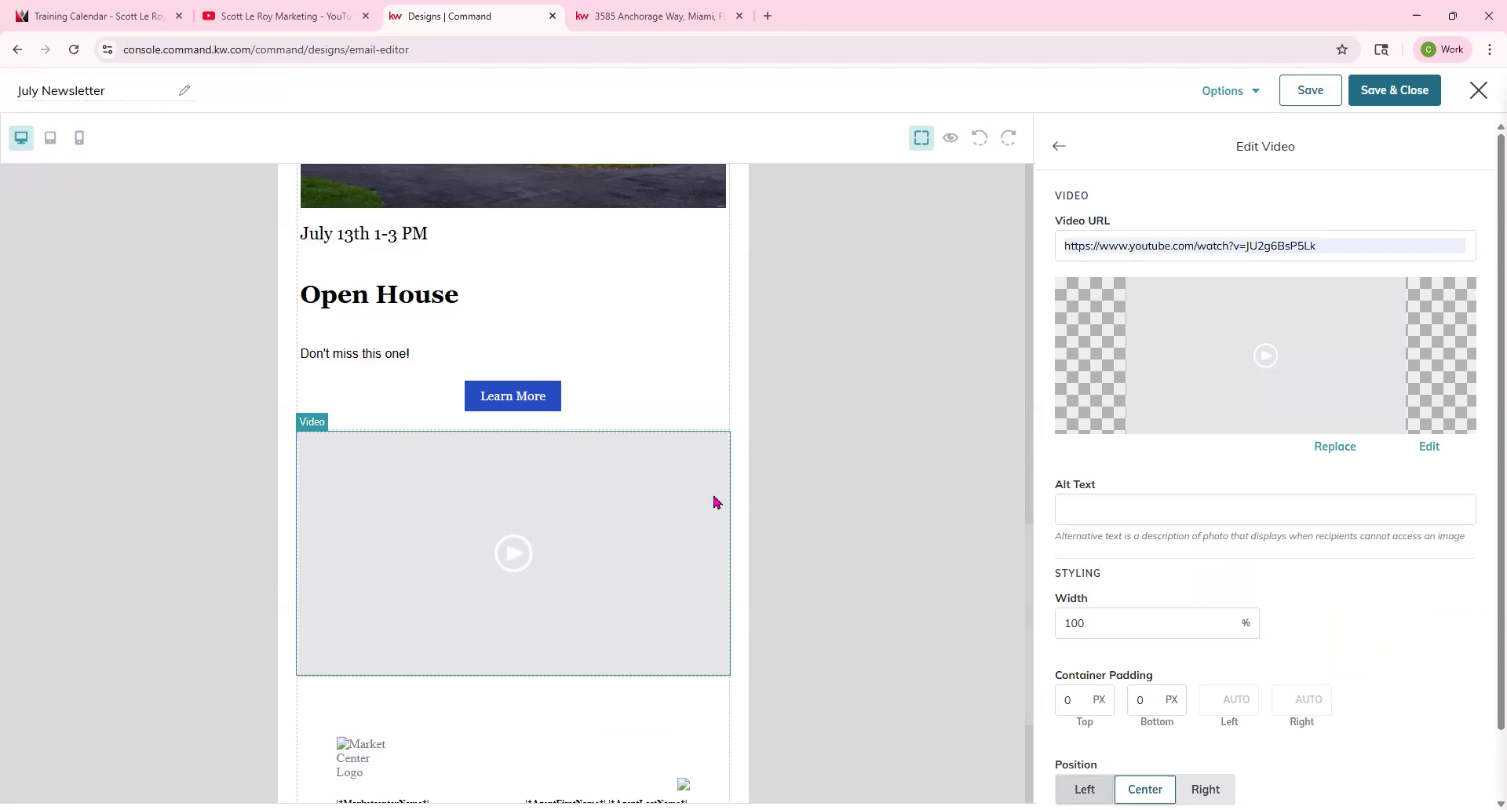
Upload KW Class (13) from Downloads as the video's thumbnail image.
{"action": "left_click", "coordinate": [1337, 448]}
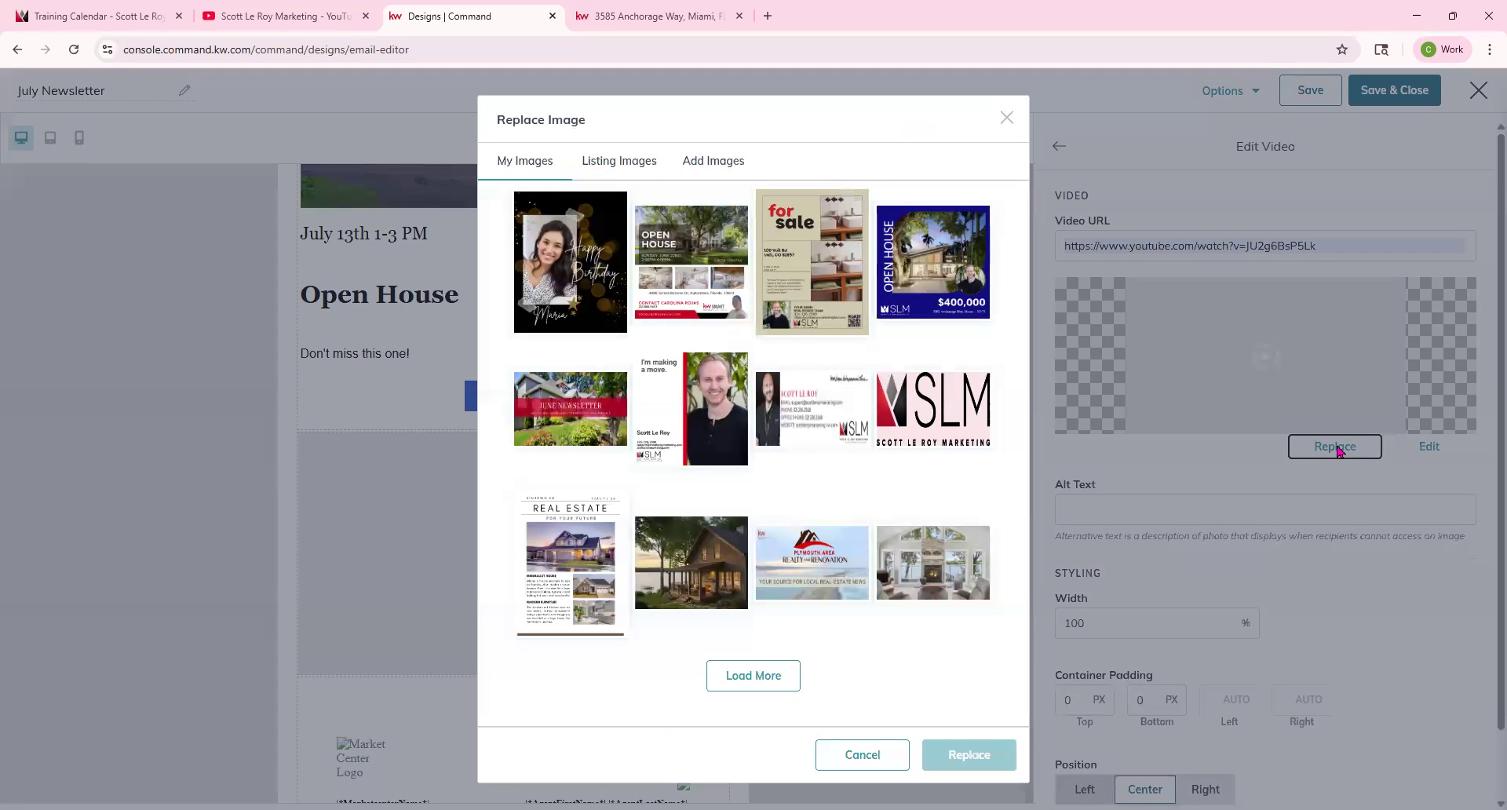
{"action": "left_click", "coordinate": [698, 162]}
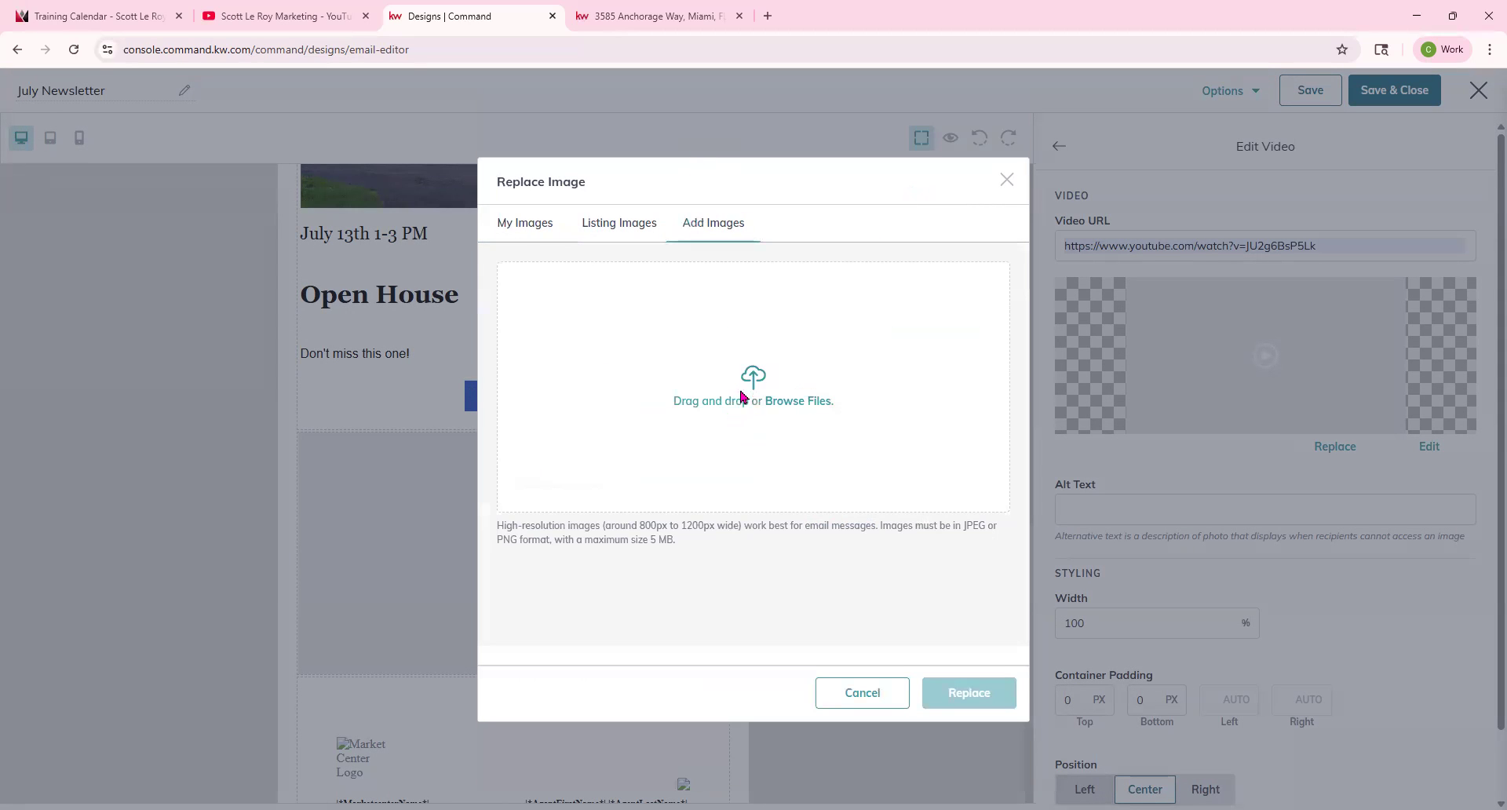
{"action": "left_click", "coordinate": [742, 396]}
{"action": "scroll", "coordinate": [322, 347], "scroll_direction": "down", "scroll_amount": 10}
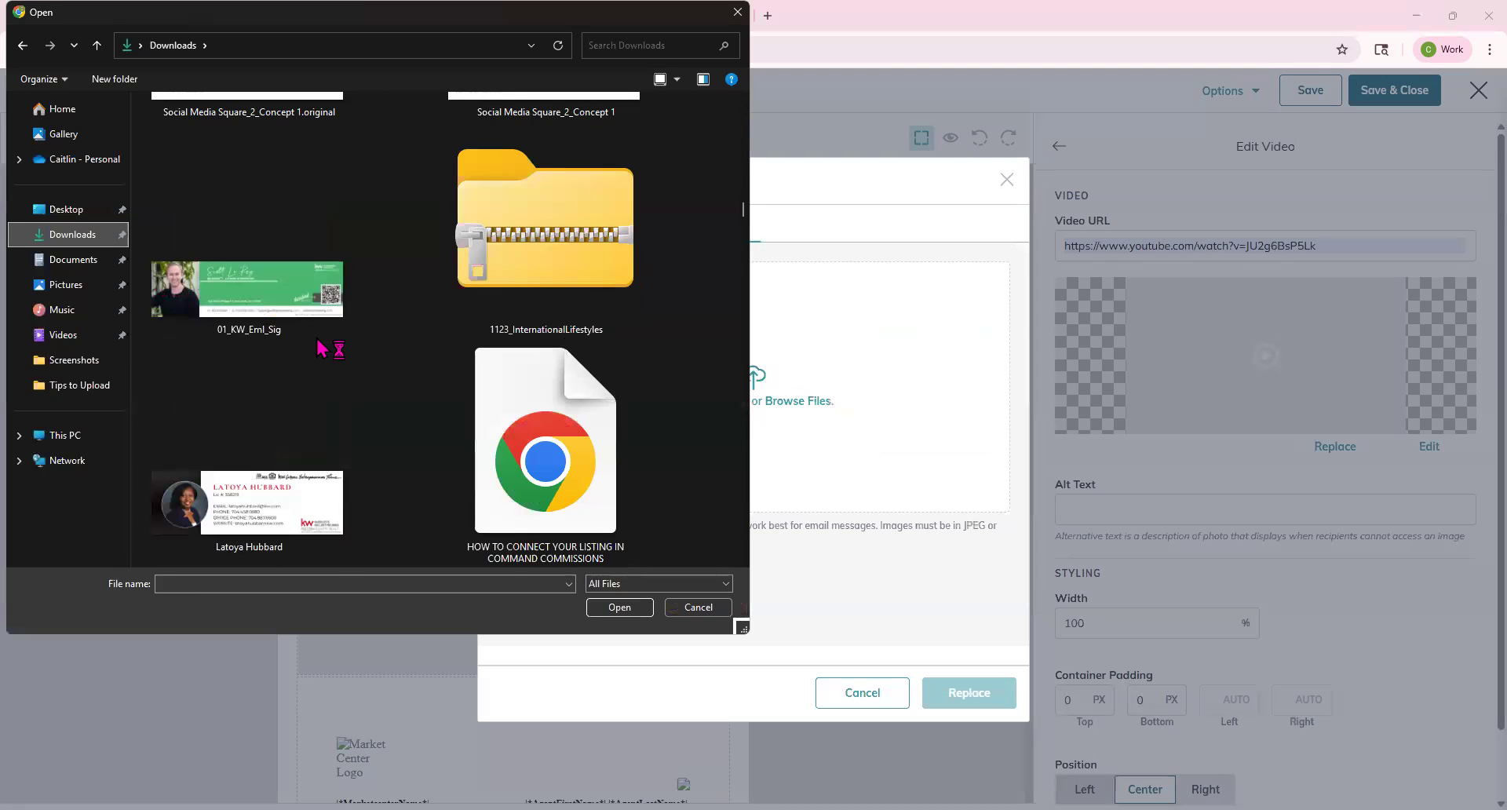
{"action": "scroll", "coordinate": [321, 347], "scroll_direction": "up", "scroll_amount": 10}
{"action": "left_click", "coordinate": [295, 173]}
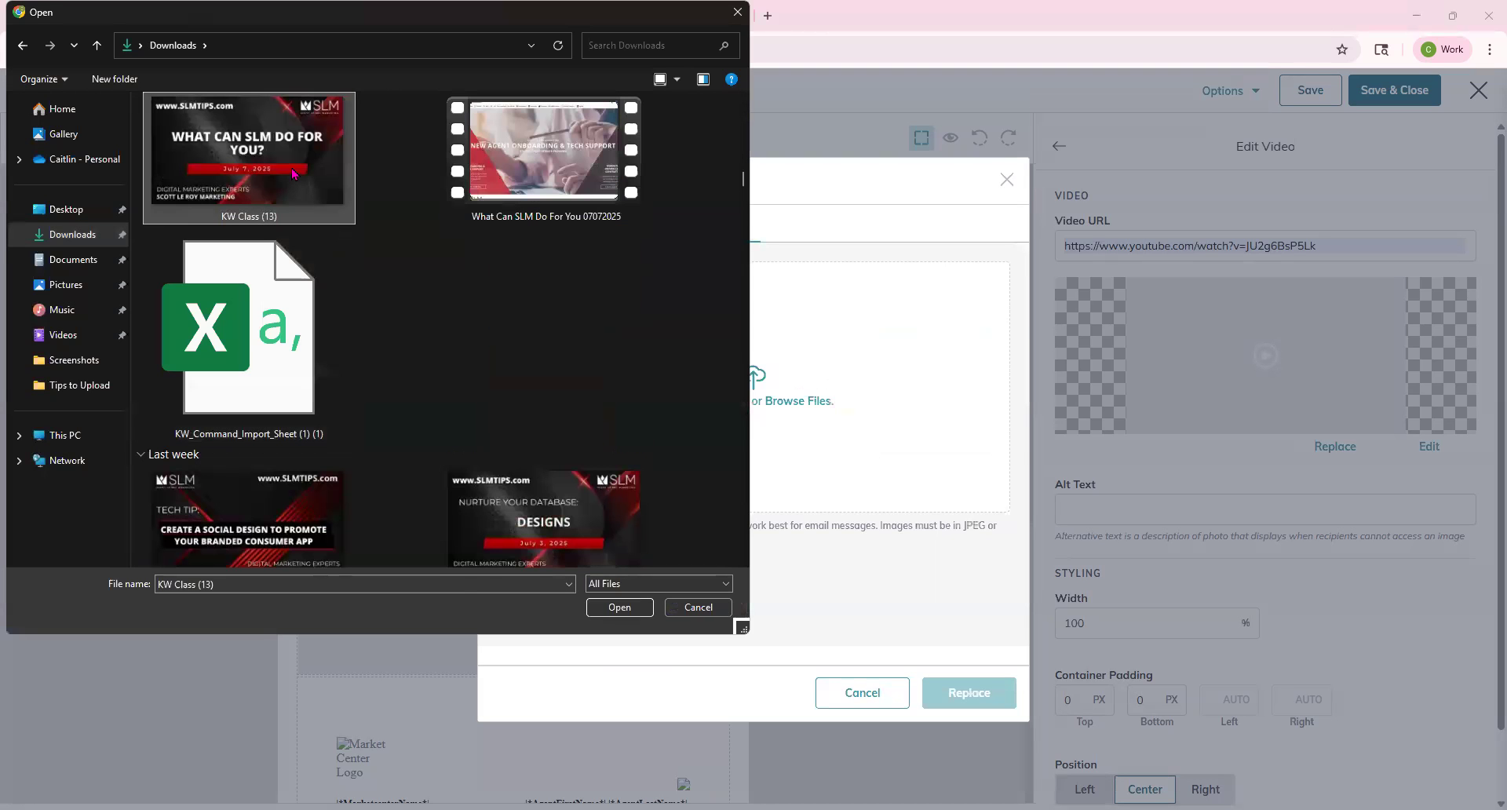
{"action": "double_click", "coordinate": [292, 172]}
{"action": "left_click", "coordinate": [584, 619]}
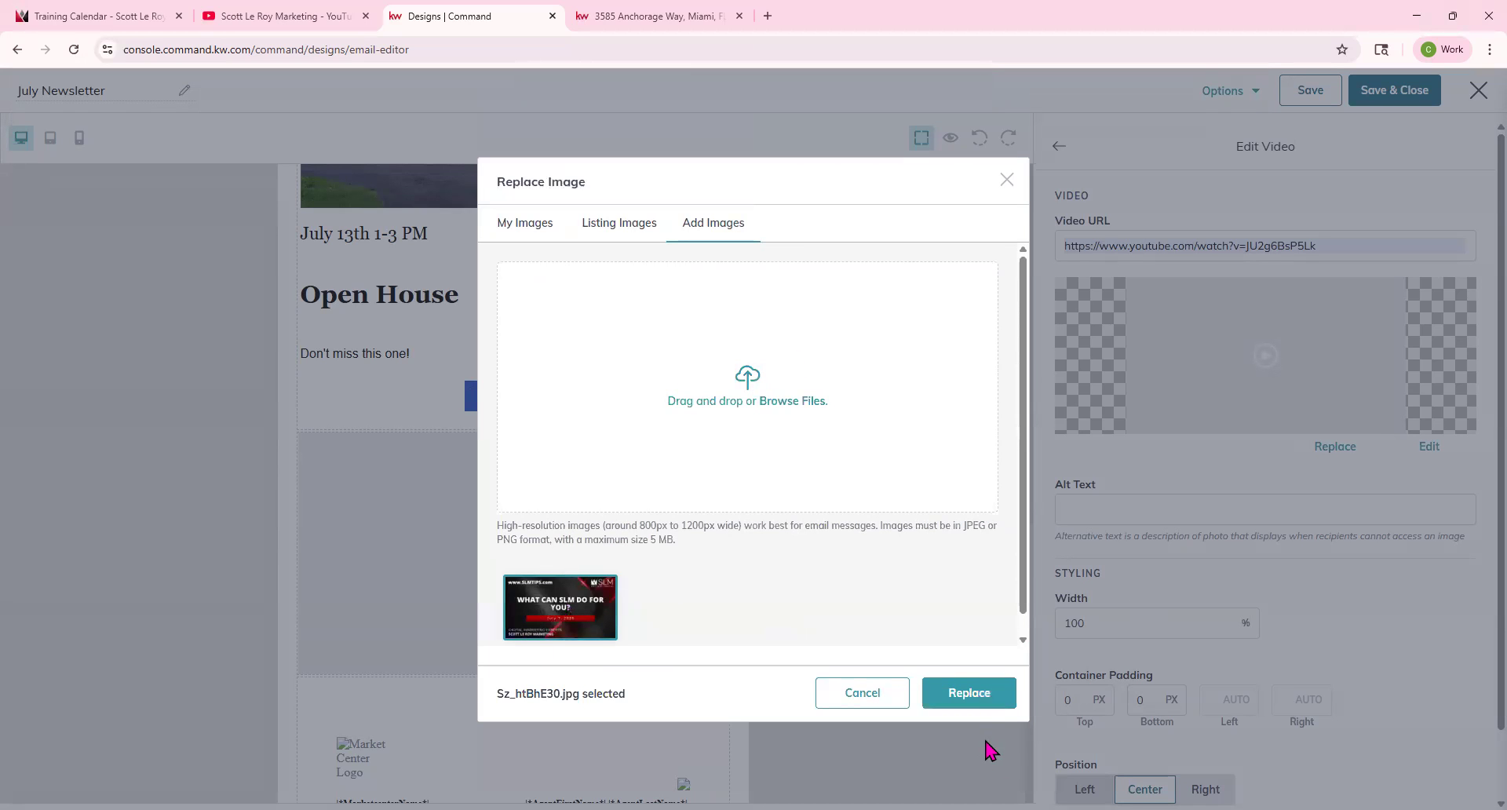
{"action": "left_click", "coordinate": [971, 701]}
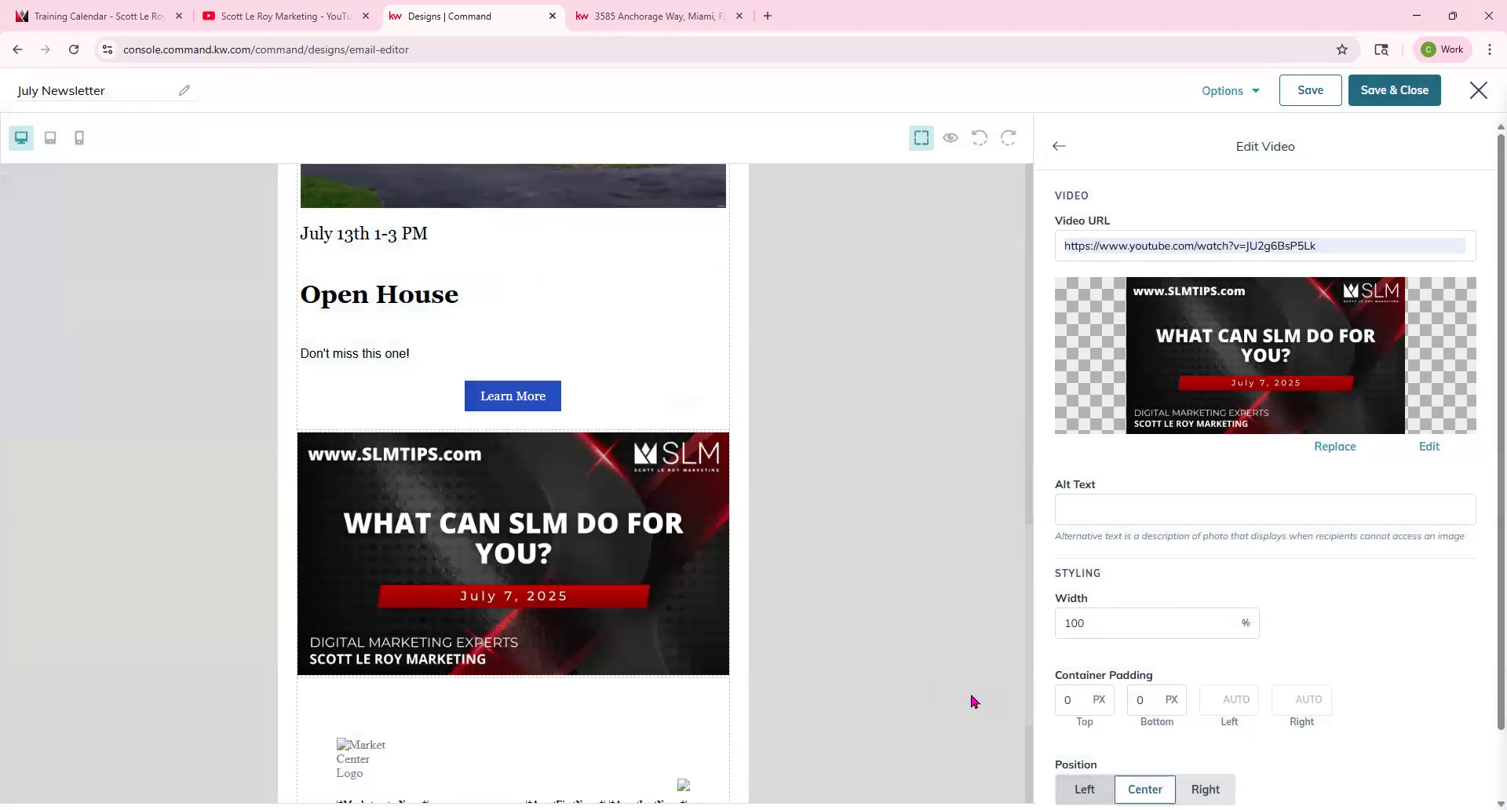
Set the video block width to 75% and close the video editor.
{"action": "left_click", "coordinate": [1097, 628]}
{"action": "key", "text": "ctrl+a"}
{"action": "type", "text": "75"}
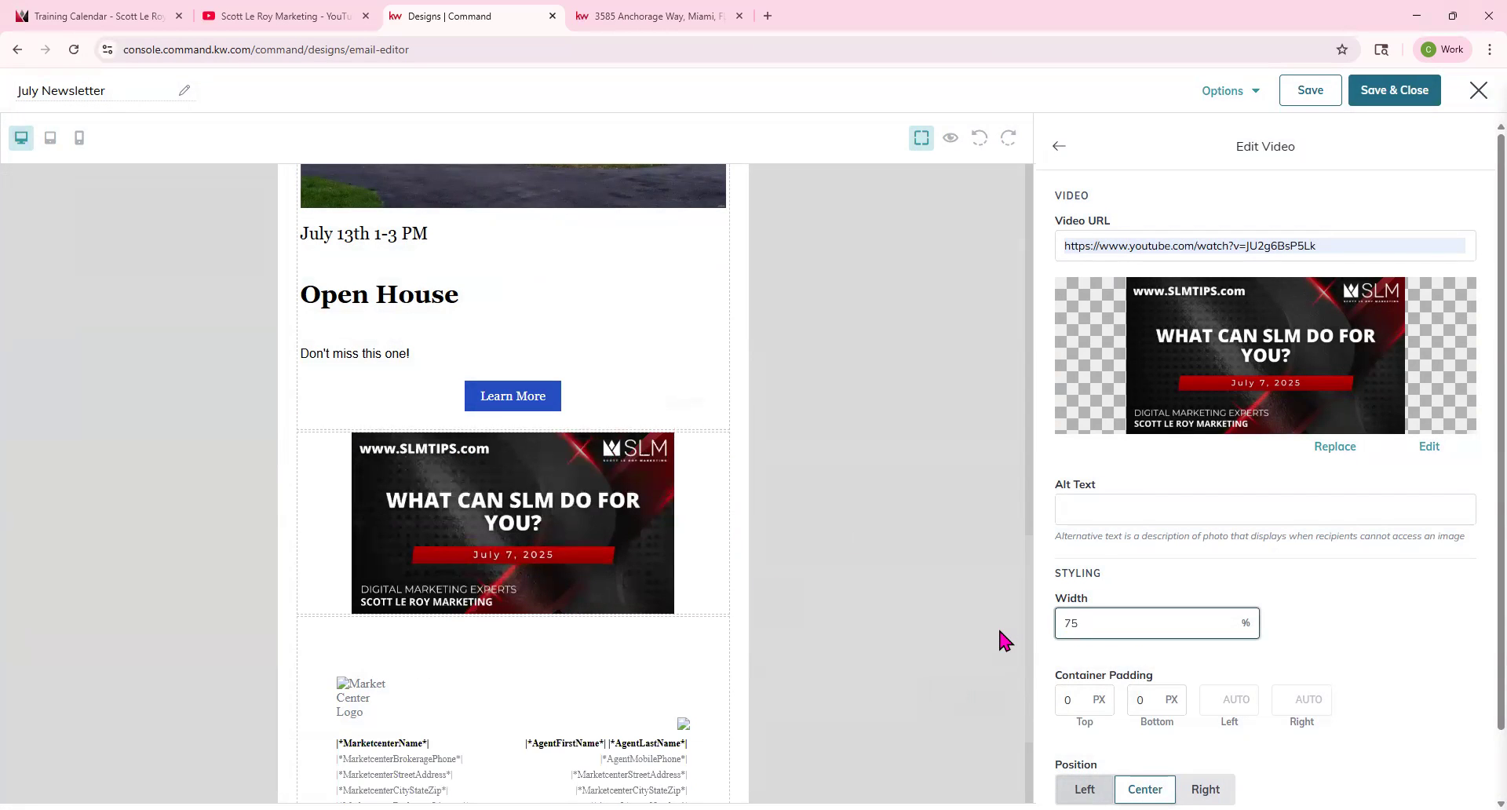
{"action": "scroll", "coordinate": [1435, 621], "scroll_direction": "down", "scroll_amount": 1}
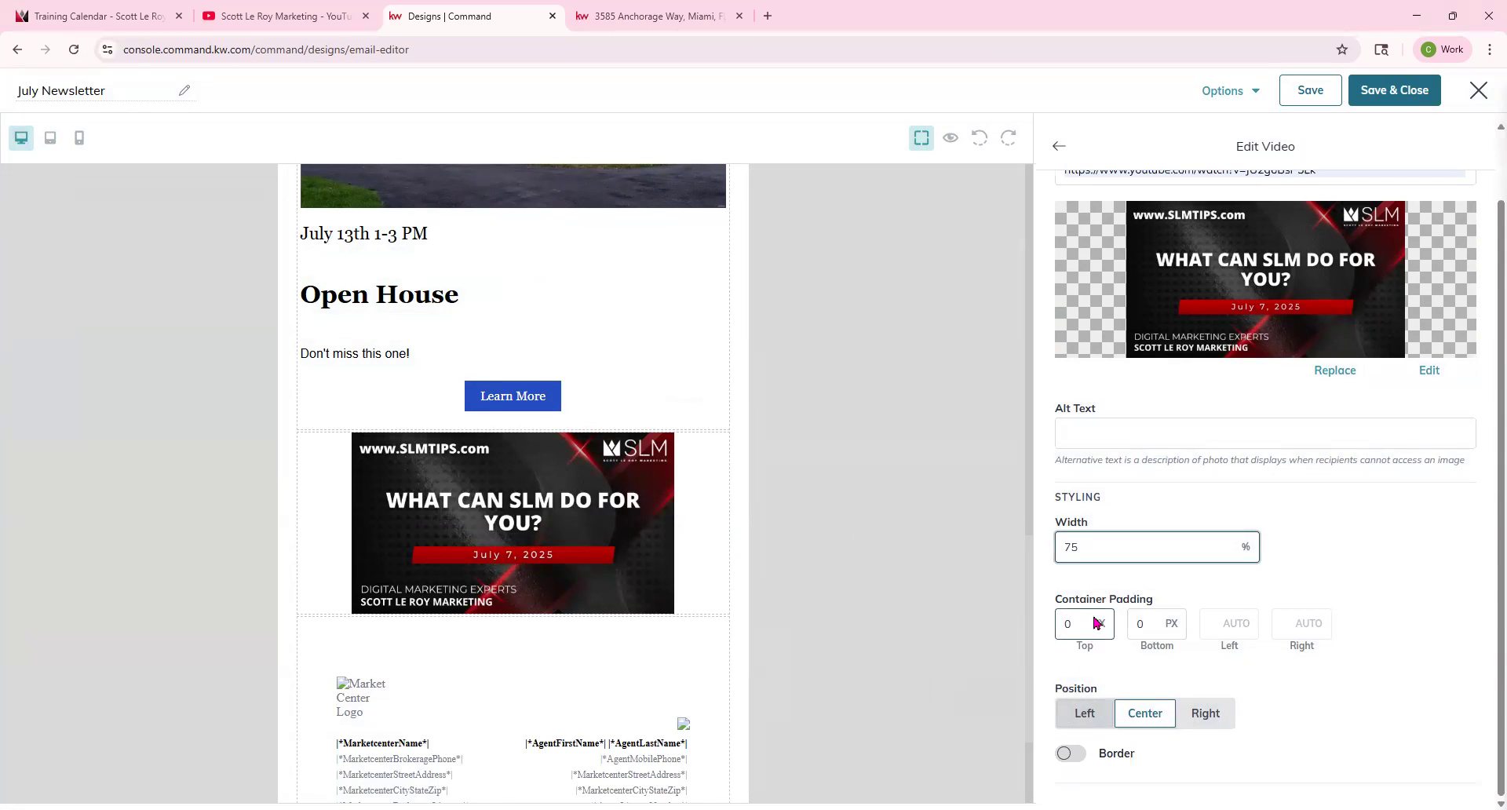
{"action": "scroll", "coordinate": [1091, 393], "scroll_direction": "up", "scroll_amount": 1}
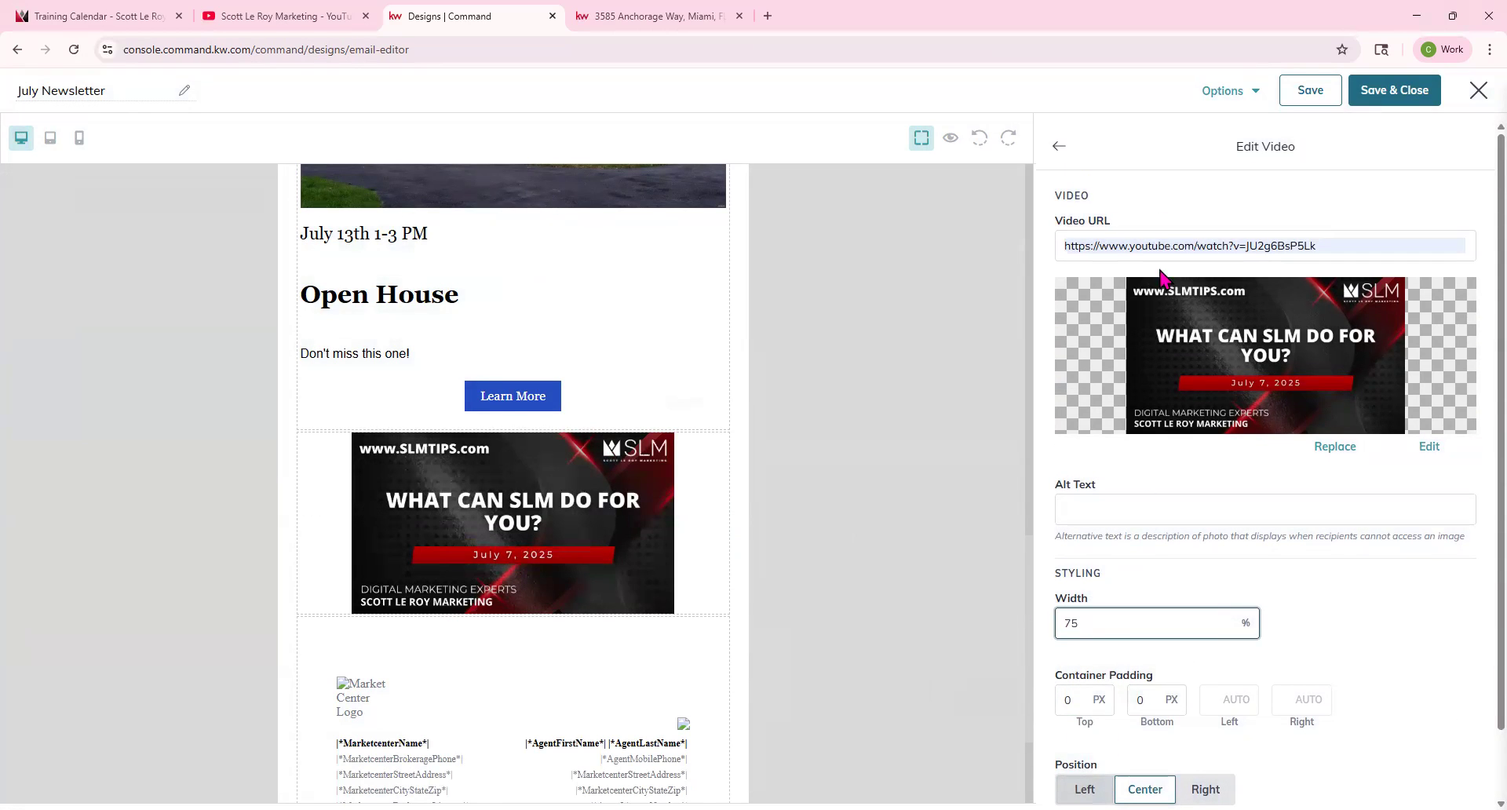
{"action": "left_click", "coordinate": [1058, 146]}
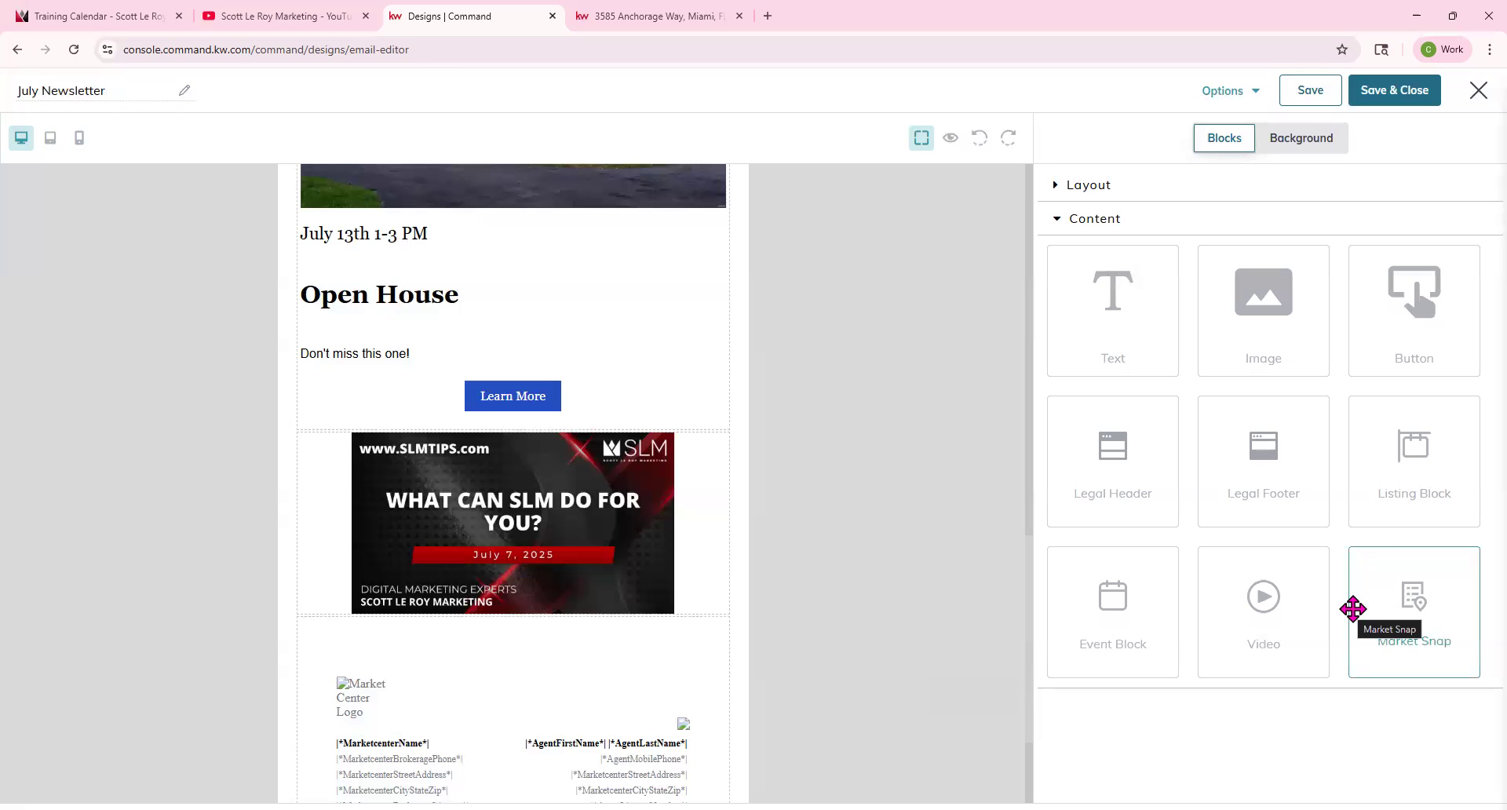
Add a Market Snap block below the video and set its ZIP code to 32801 and neighborhood to Bel Air.
{"action": "left_click_drag", "start_coordinate": [1414, 597], "coordinate": [611, 635]}
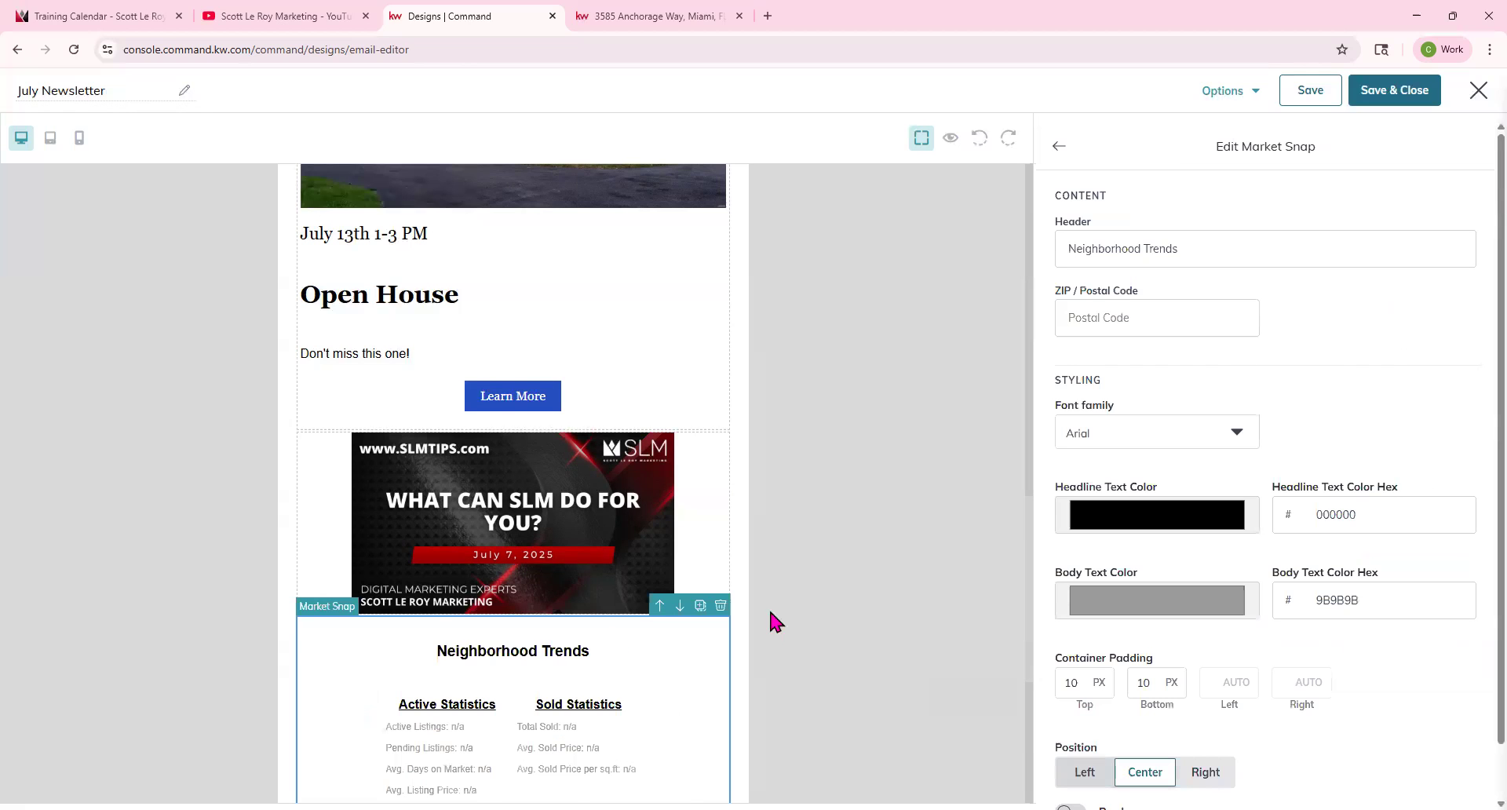
{"action": "scroll", "coordinate": [773, 612], "scroll_direction": "down", "scroll_amount": 6}
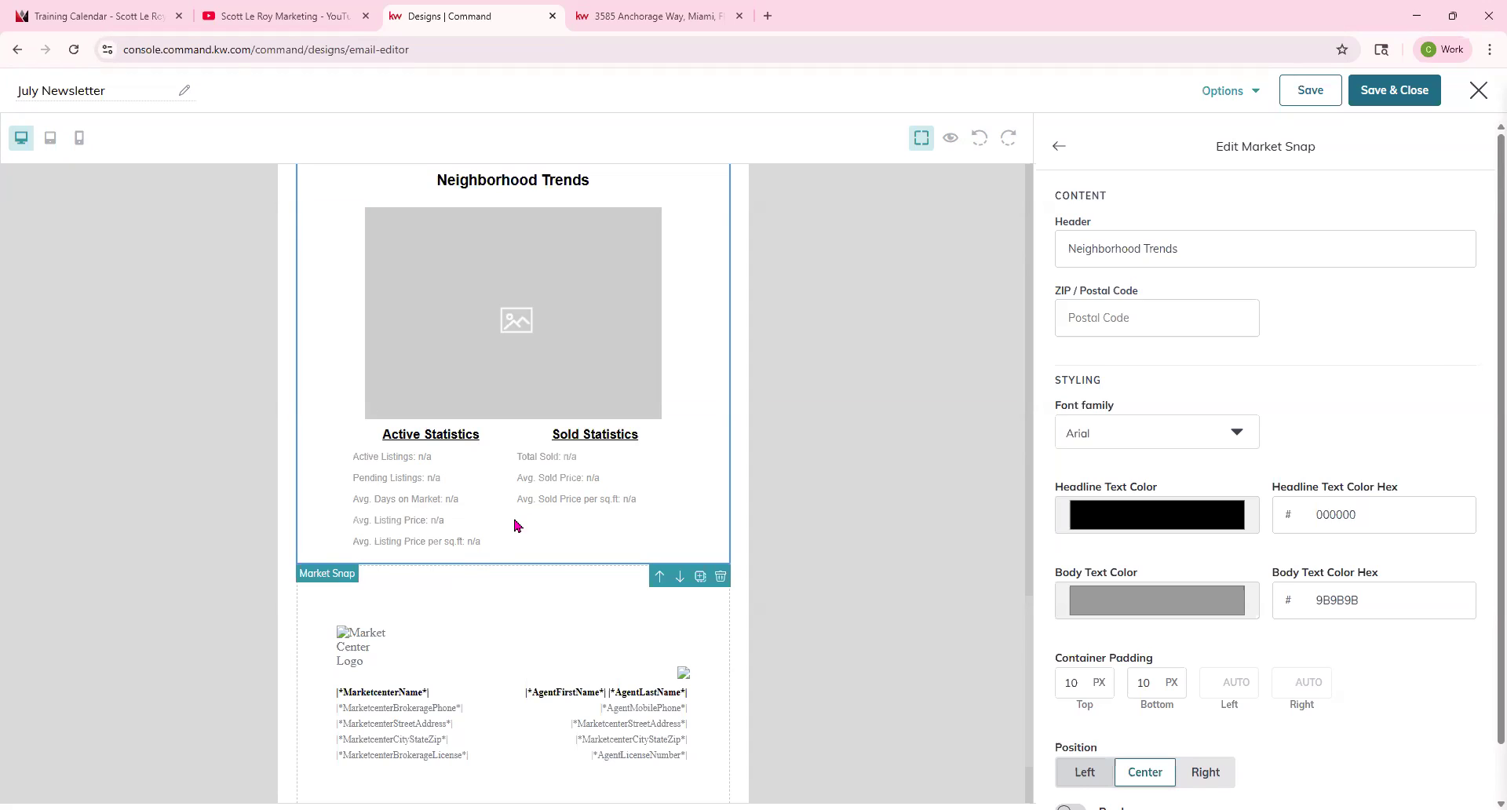
{"action": "left_click", "coordinate": [1174, 307]}
{"action": "left_click", "coordinate": [1159, 361]}
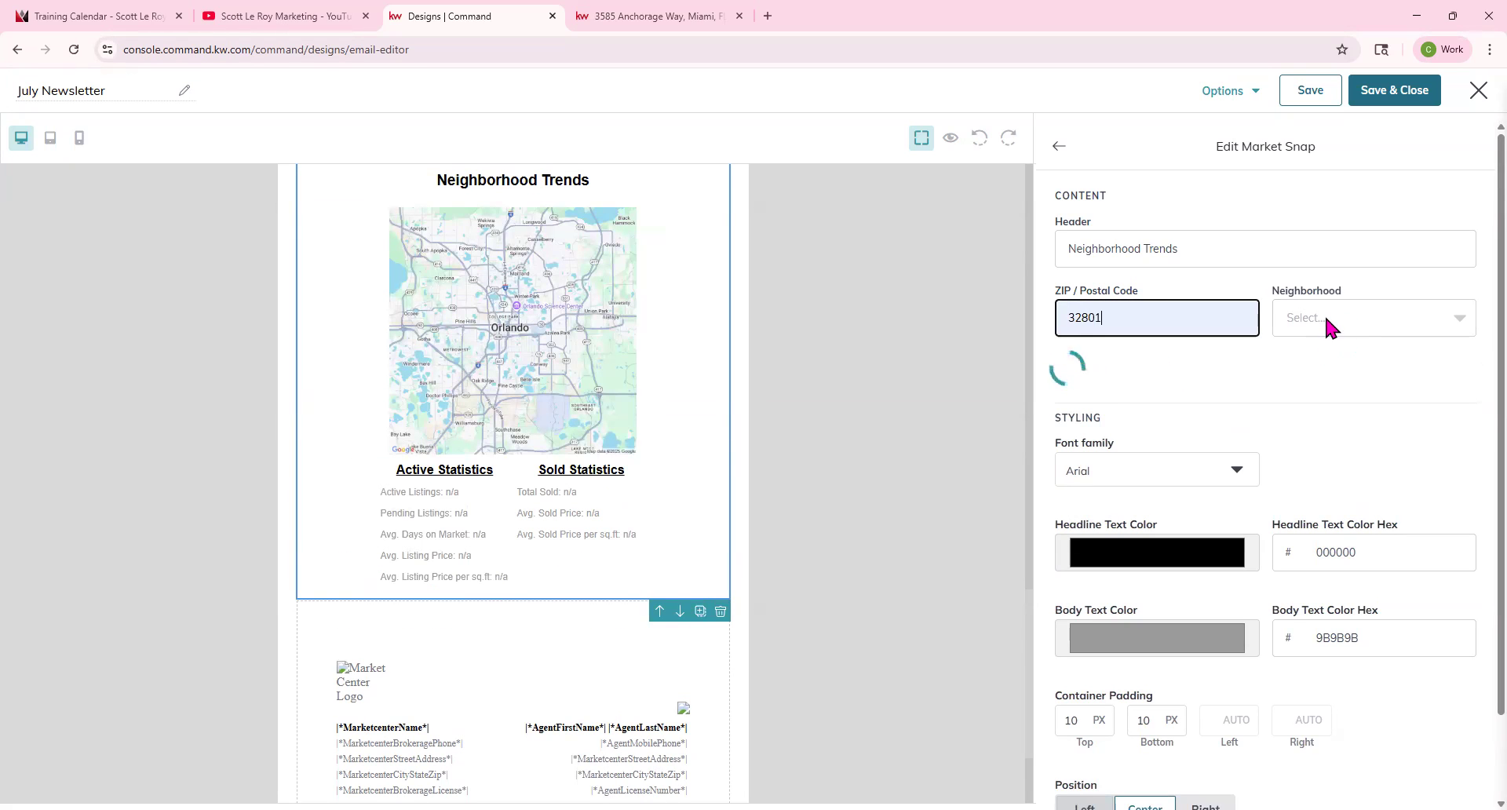
{"action": "left_click", "coordinate": [1326, 319]}
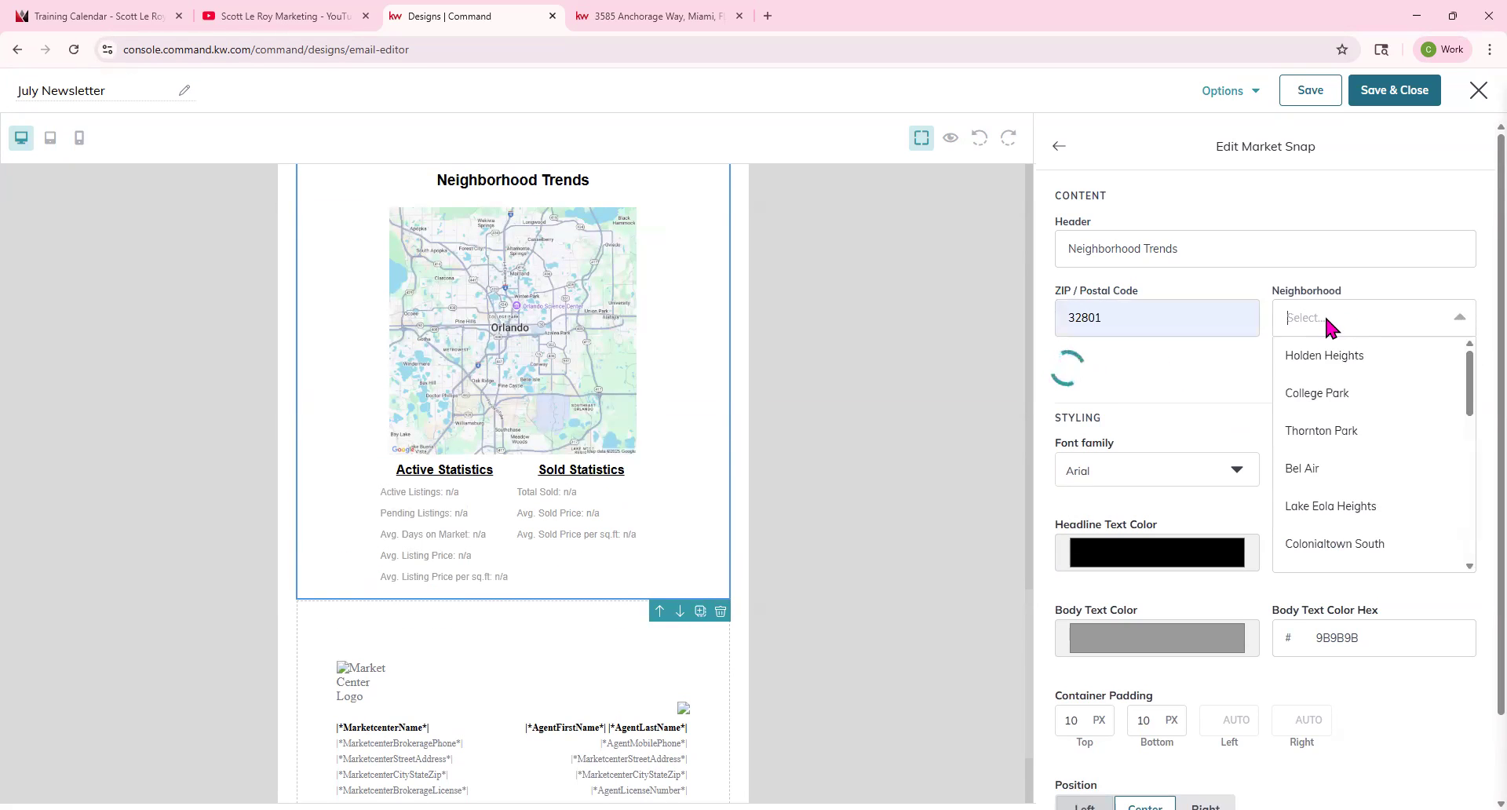
{"action": "left_click", "coordinate": [1323, 473]}
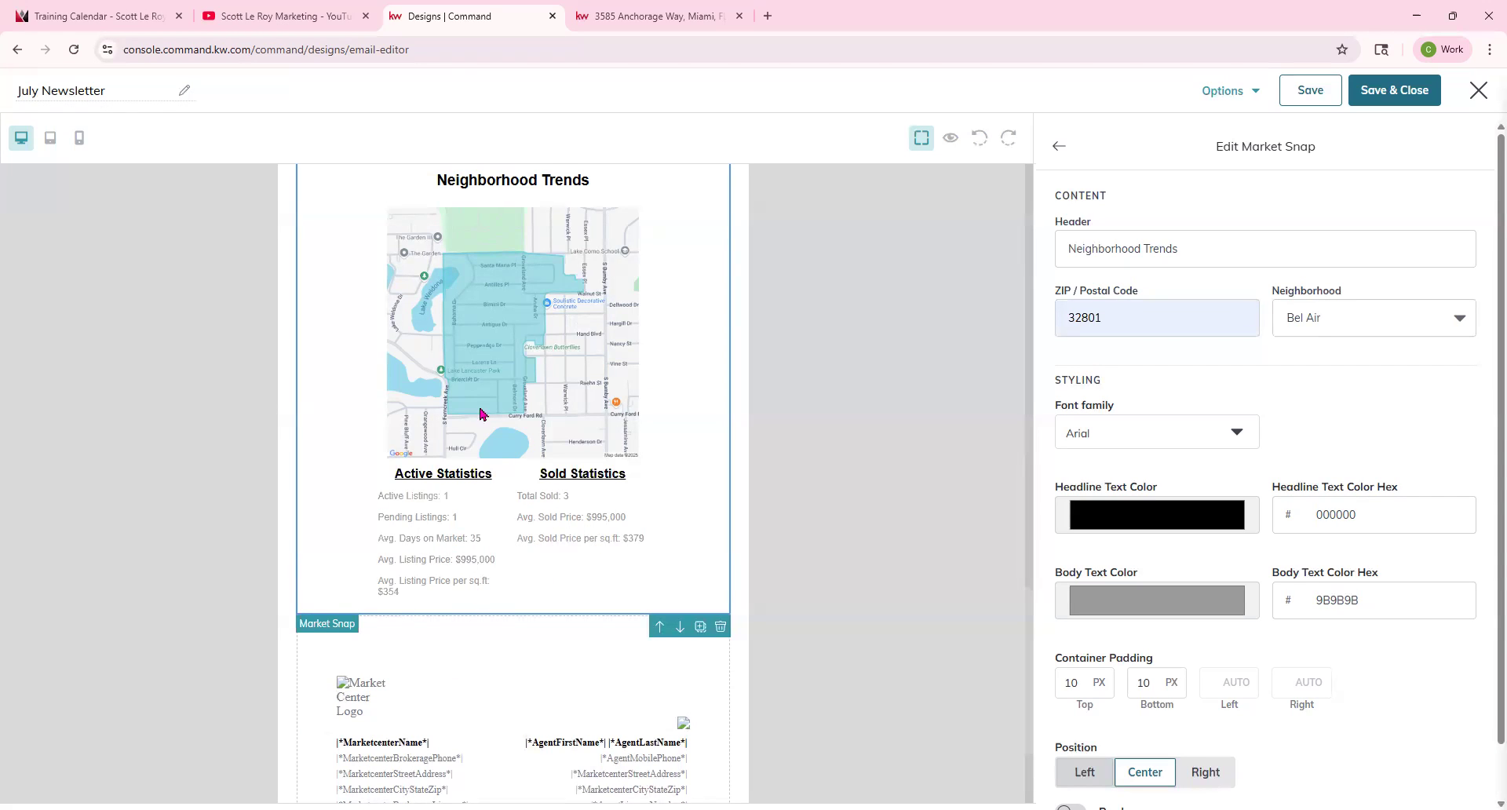
Set the Market Snap header to Bel Air Neighborhood and its font family to Georgia.
{"action": "scroll", "coordinate": [536, 395], "scroll_direction": "up", "scroll_amount": 1}
{"action": "left_click", "coordinate": [1192, 244]}
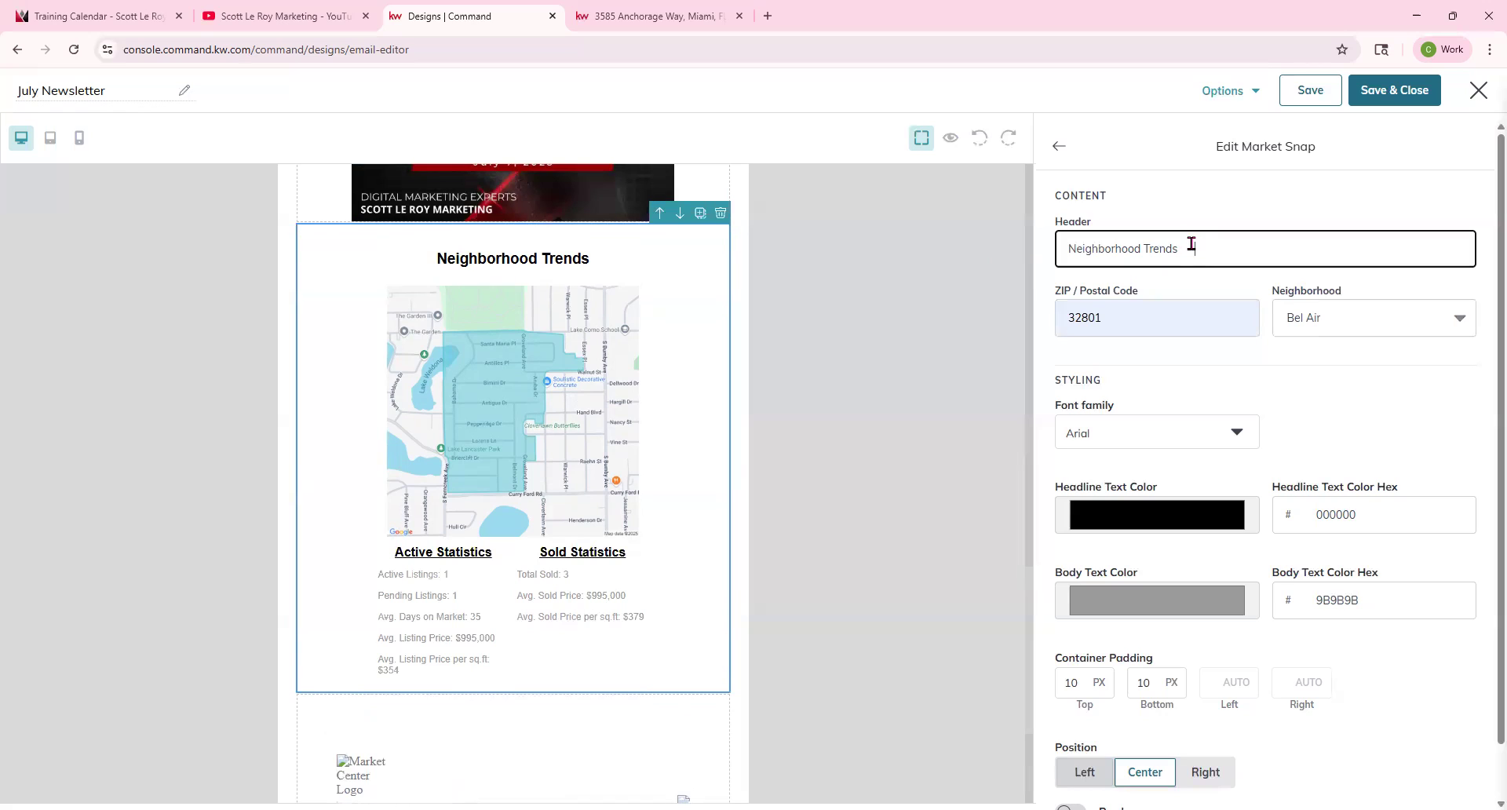
{"action": "left_click_drag", "start_coordinate": [1191, 245], "coordinate": [1003, 248]}
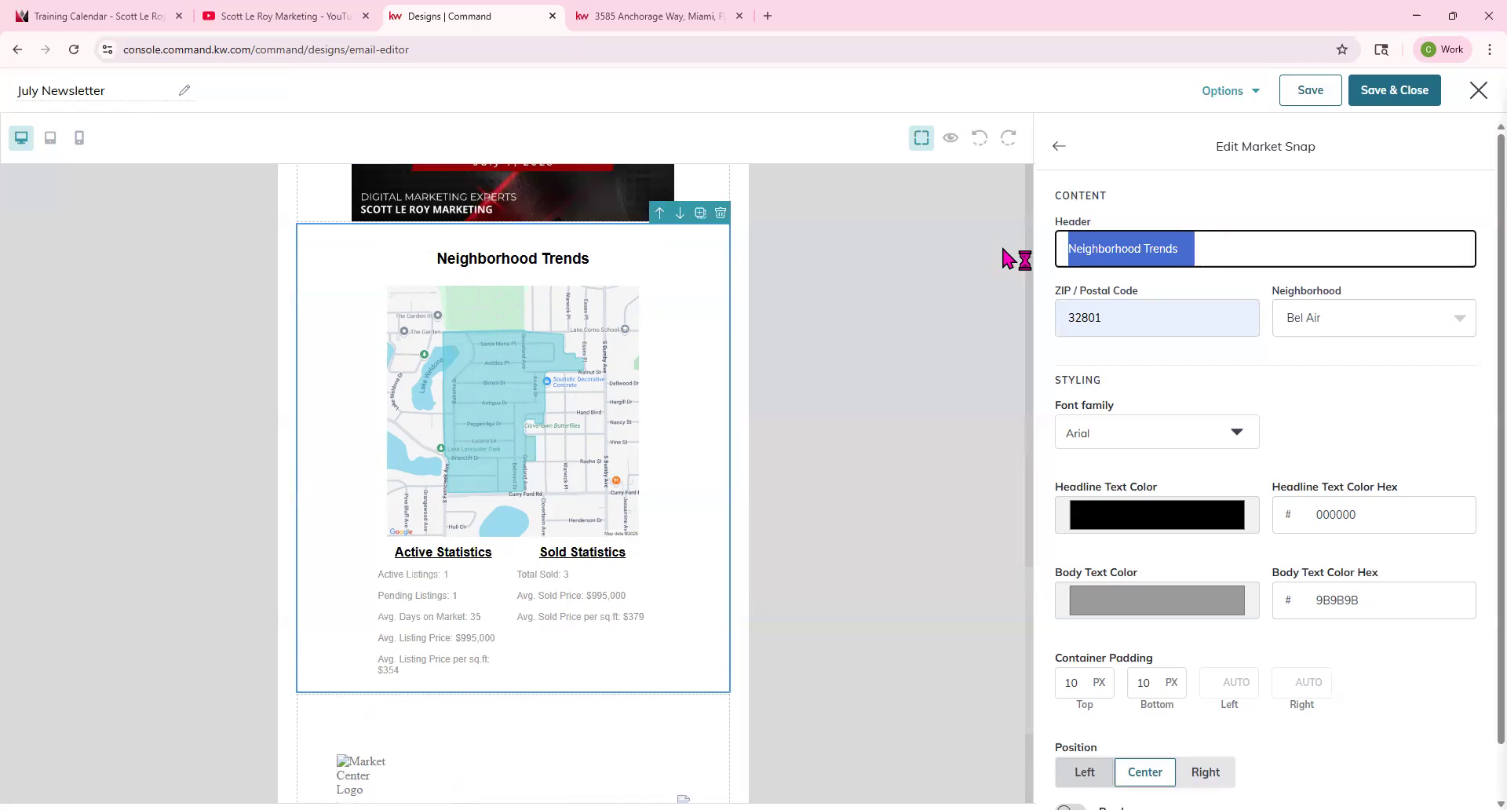
{"action": "type", "text": "Bel Air Neighborhood"}
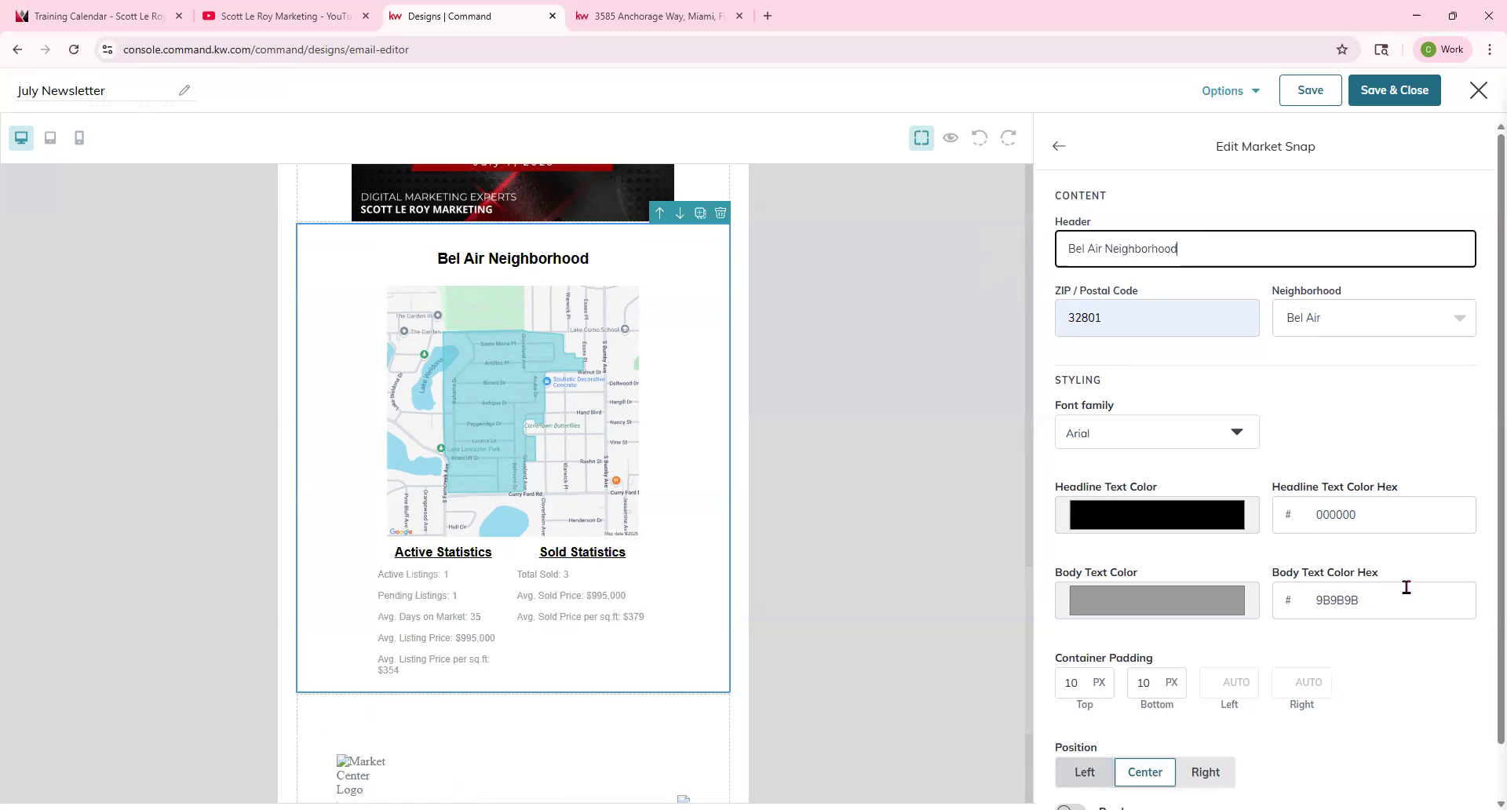
{"action": "left_click", "coordinate": [1211, 431]}
{"action": "left_click", "coordinate": [1115, 526]}
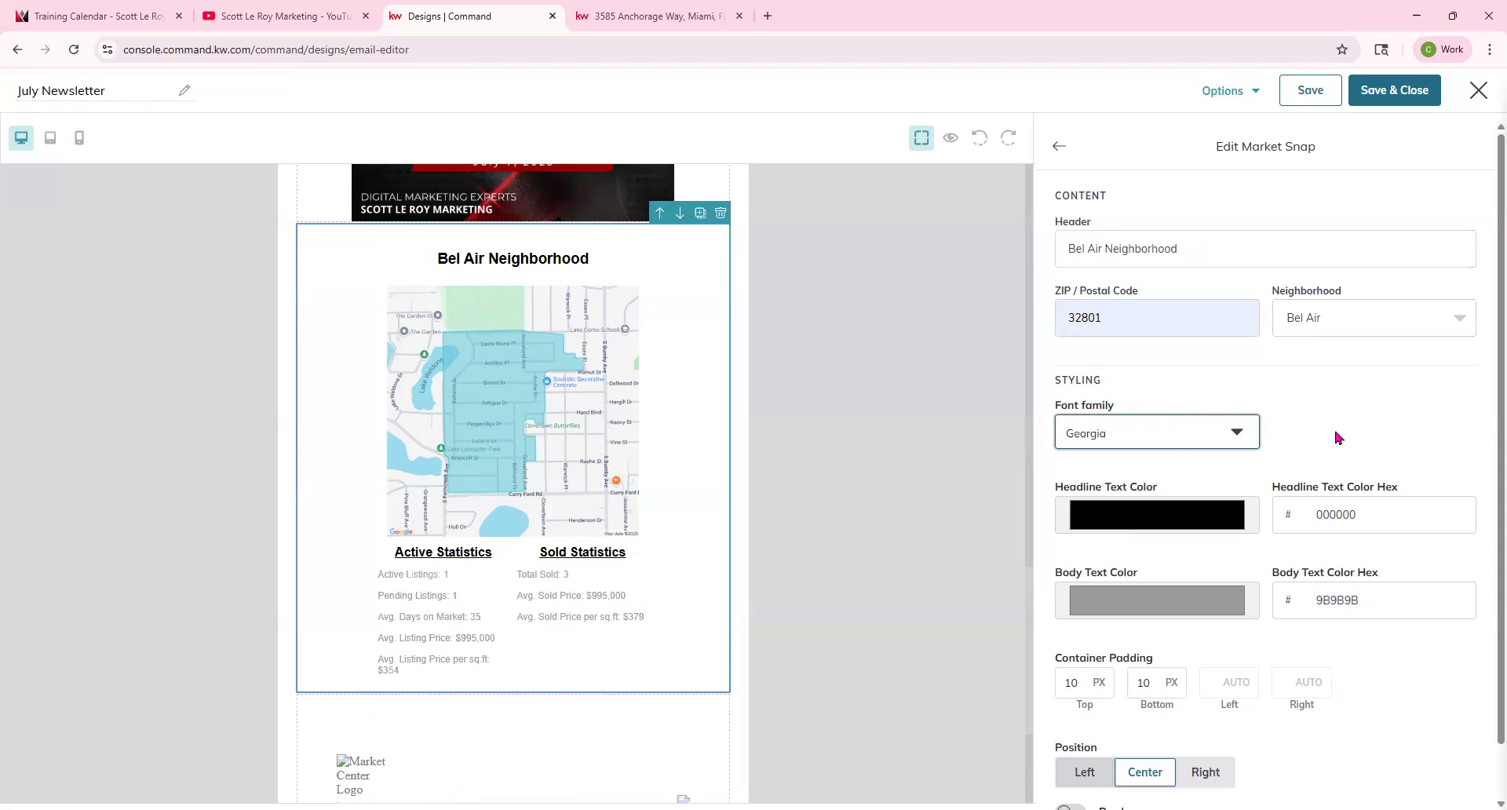
Sample a light blue from the map as the headline text color.
{"action": "left_click", "coordinate": [1206, 522]}
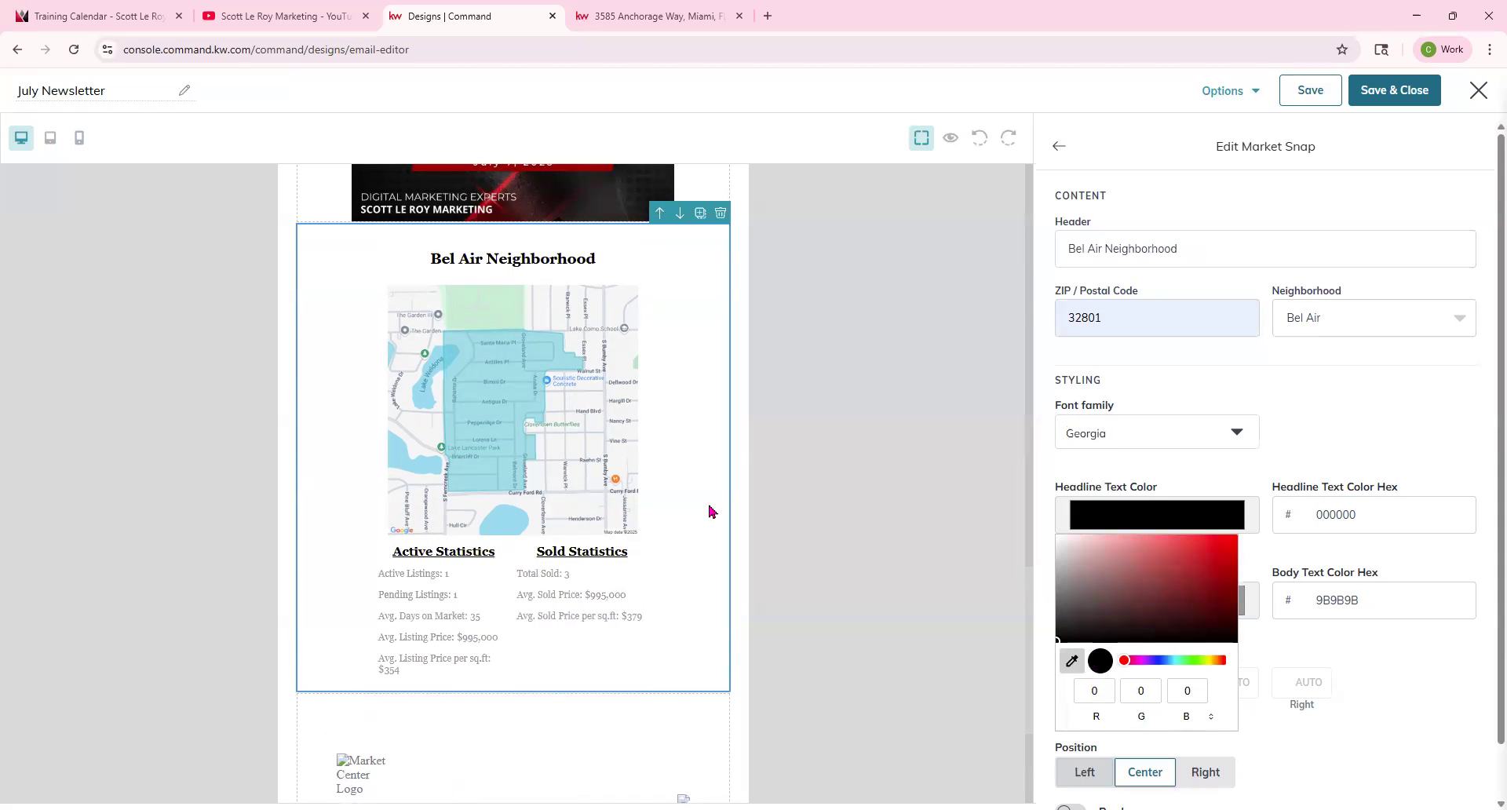
{"action": "left_click", "coordinate": [488, 471]}
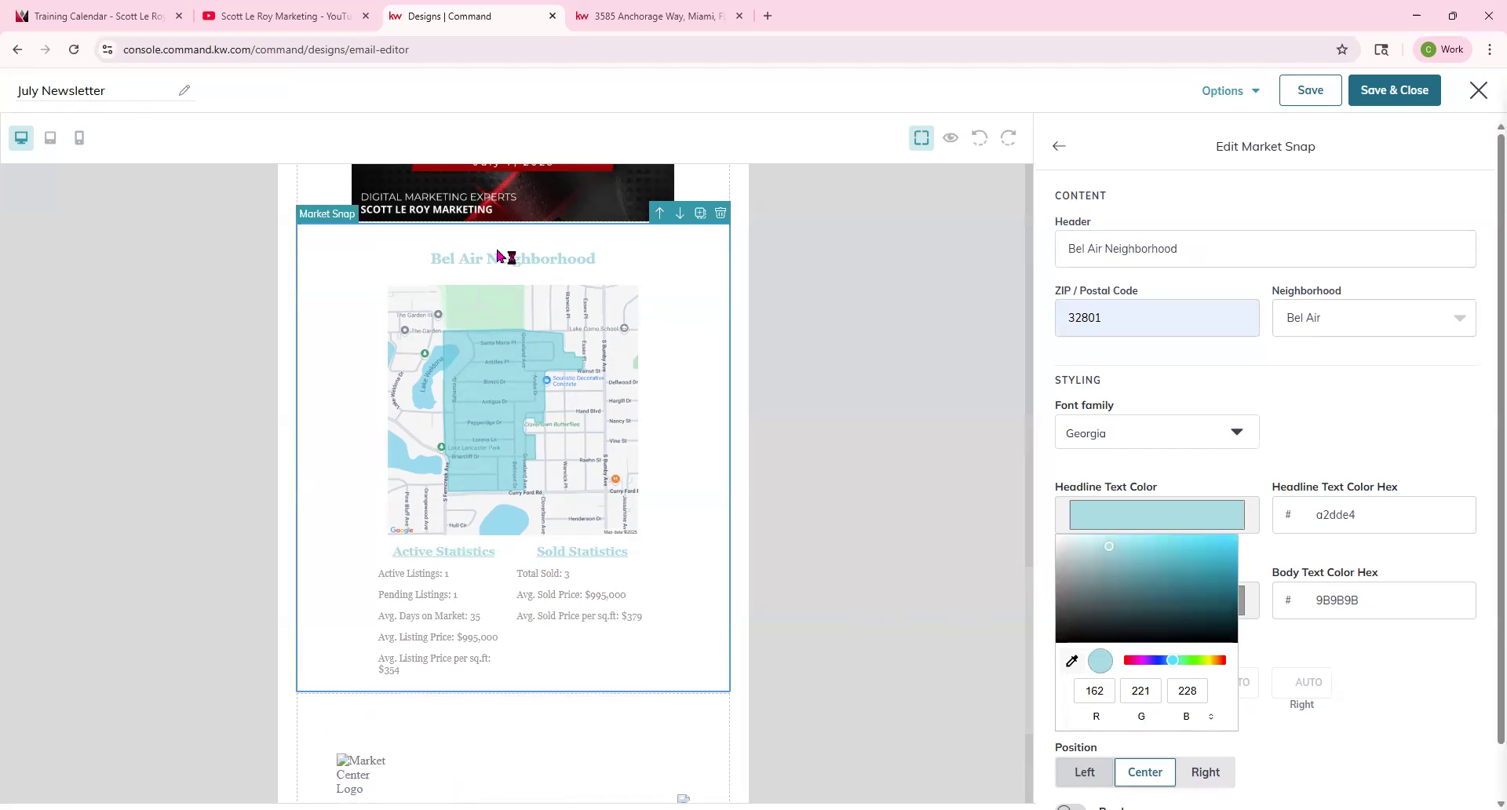
{"action": "left_click", "coordinate": [1325, 680]}
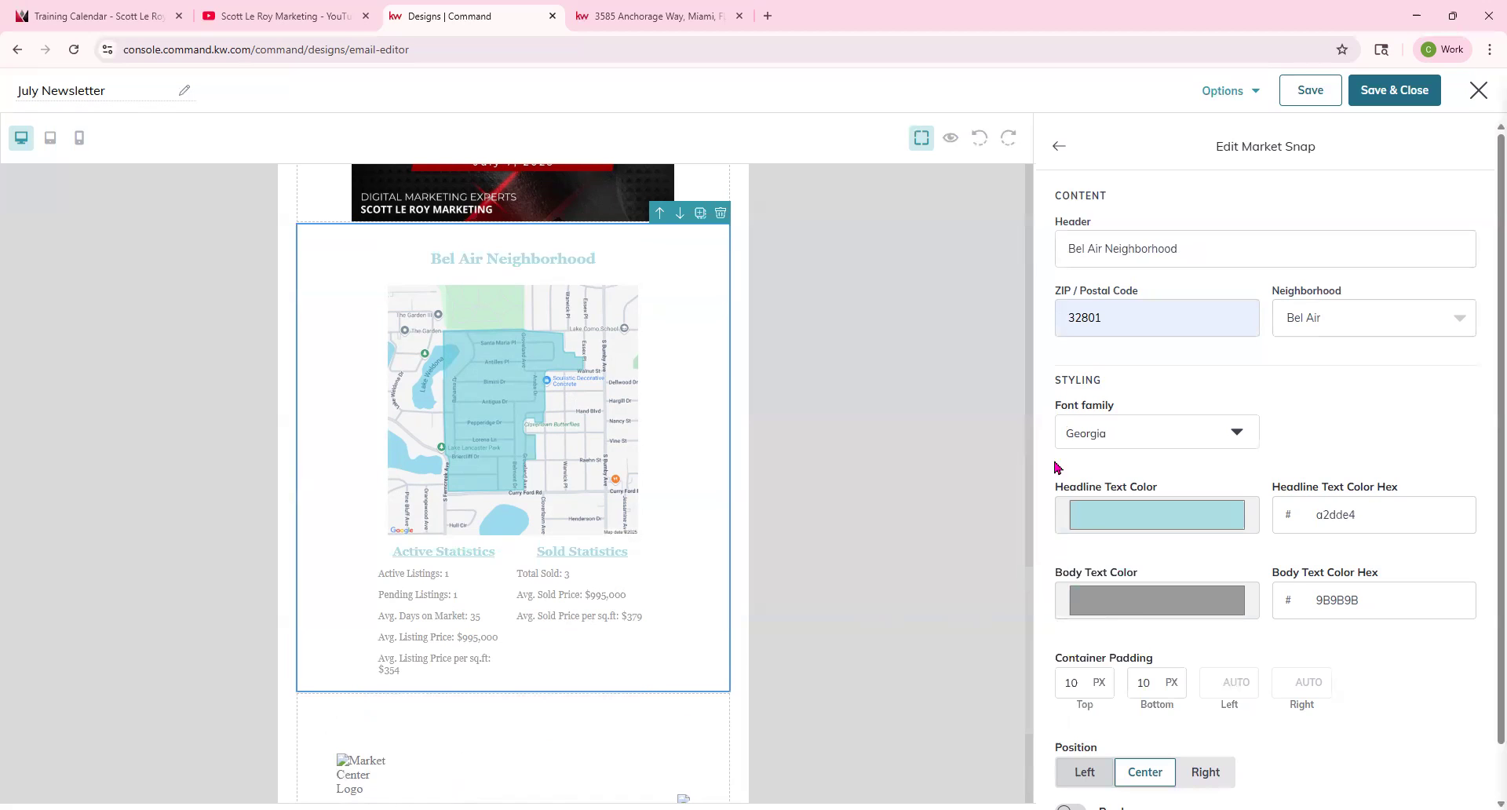
Set the Market Snap body text color to dark hex 181f20.
{"action": "left_click", "coordinate": [1140, 602]}
{"action": "left_click", "coordinate": [1071, 511]}
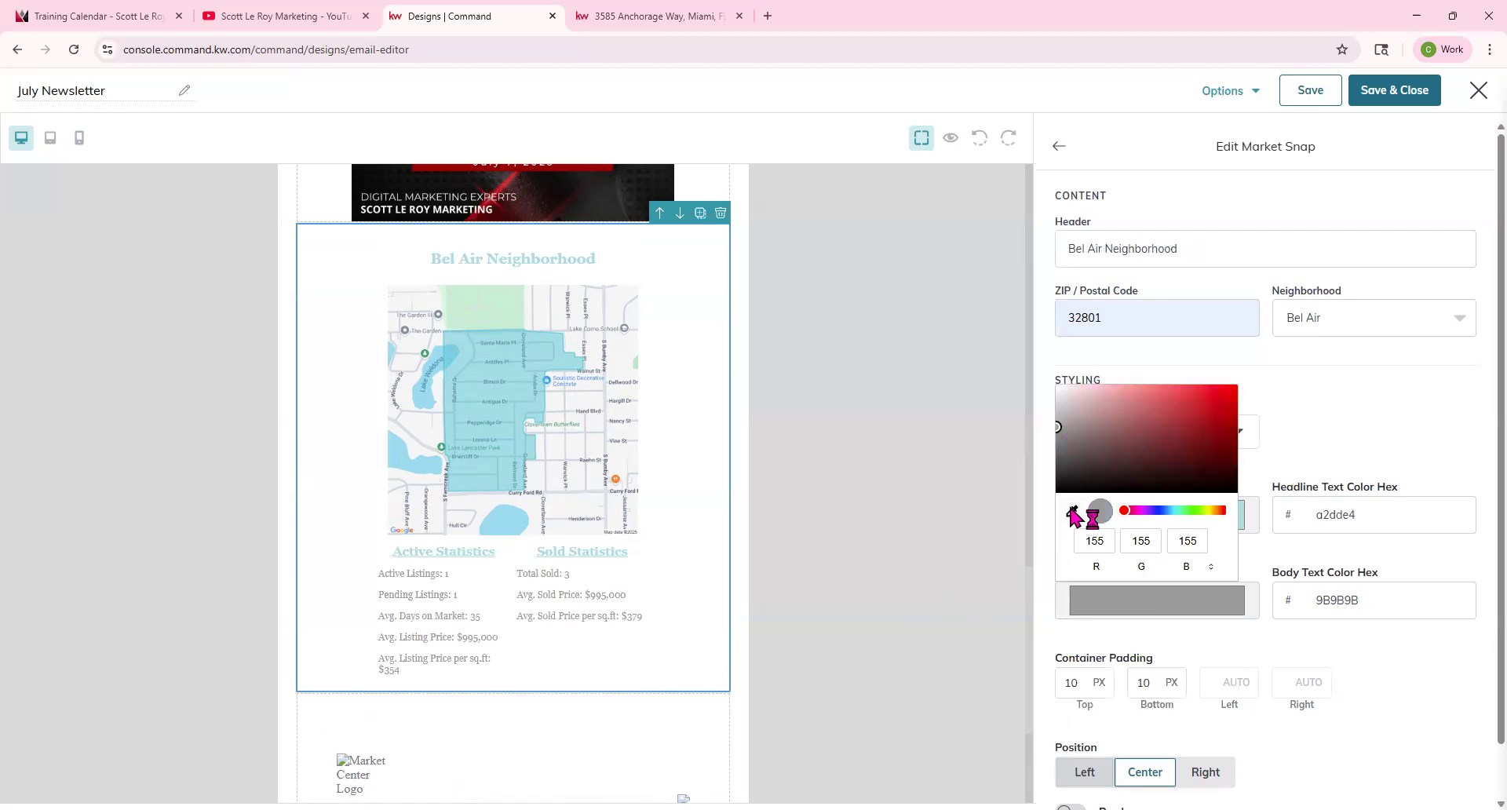
{"action": "left_click", "coordinate": [444, 552]}
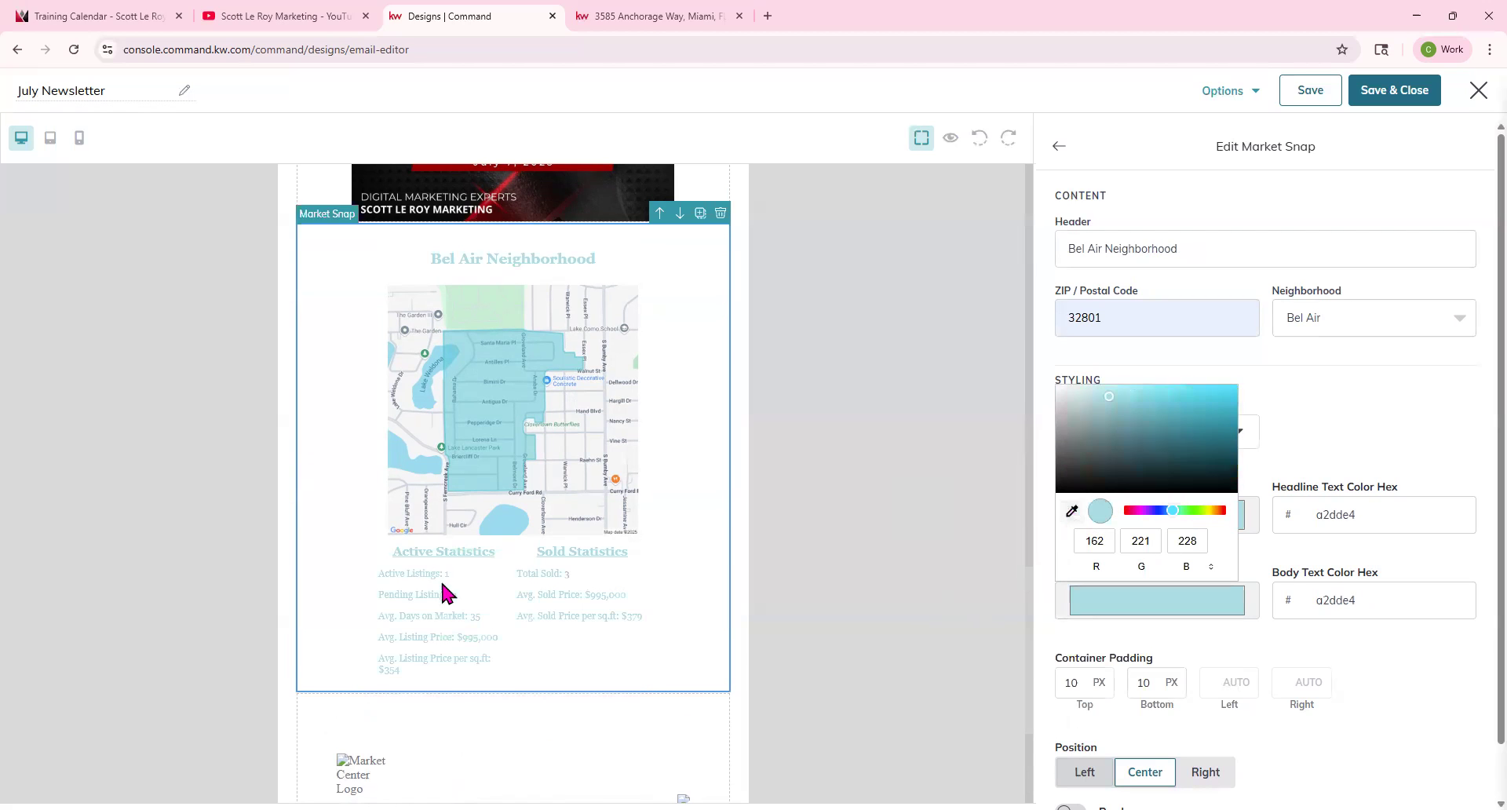
{"action": "left_click_drag", "start_coordinate": [1104, 421], "coordinate": [1102, 562]}
{"action": "left_click", "coordinate": [1260, 666]}
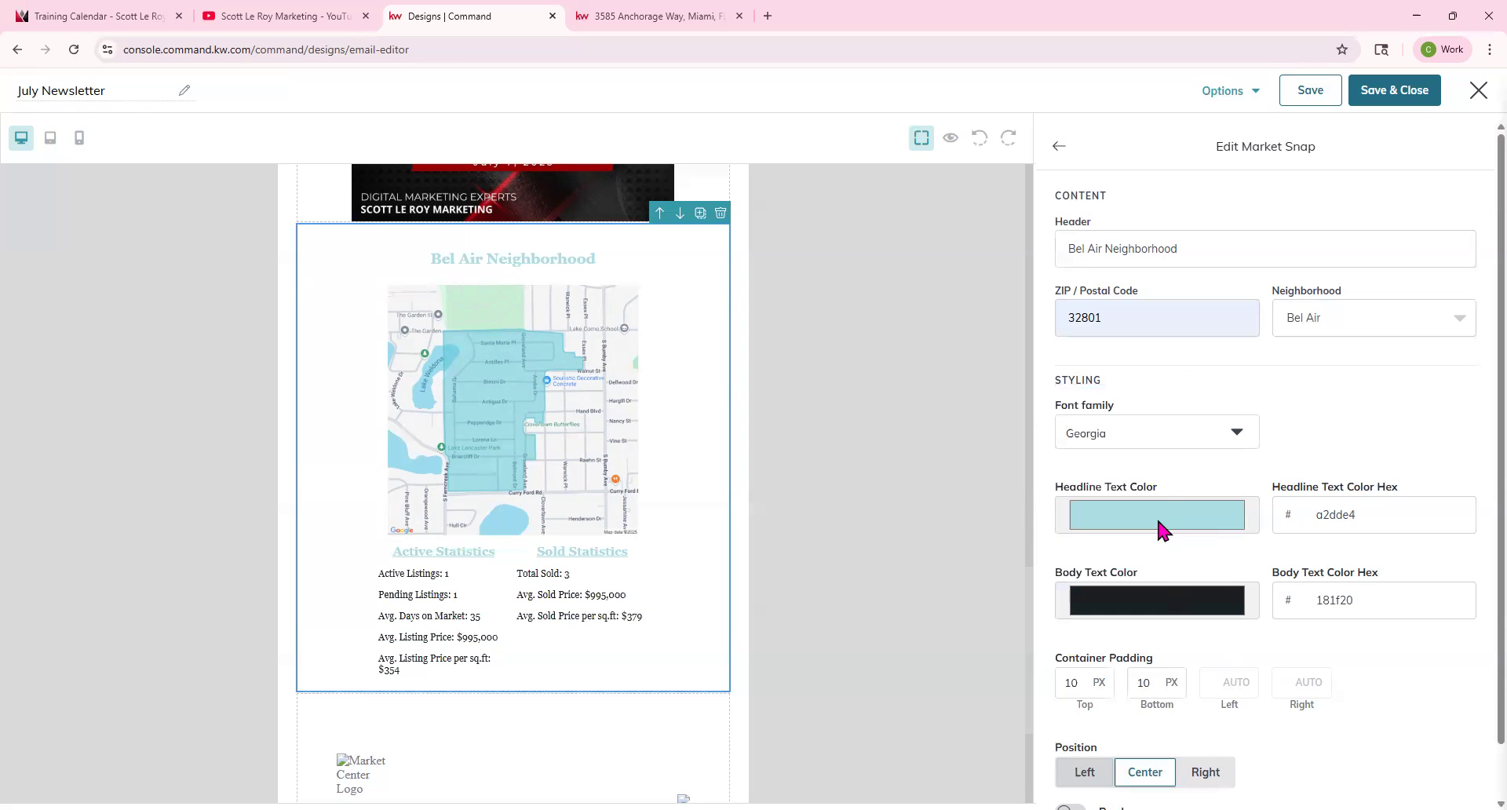
Set the Market Snap headline text color to dark hex 202727.
{"action": "left_click", "coordinate": [1156, 516]}
{"action": "left_click", "coordinate": [1109, 564]}
{"action": "left_click_drag", "start_coordinate": [1101, 601], "coordinate": [1089, 628]}
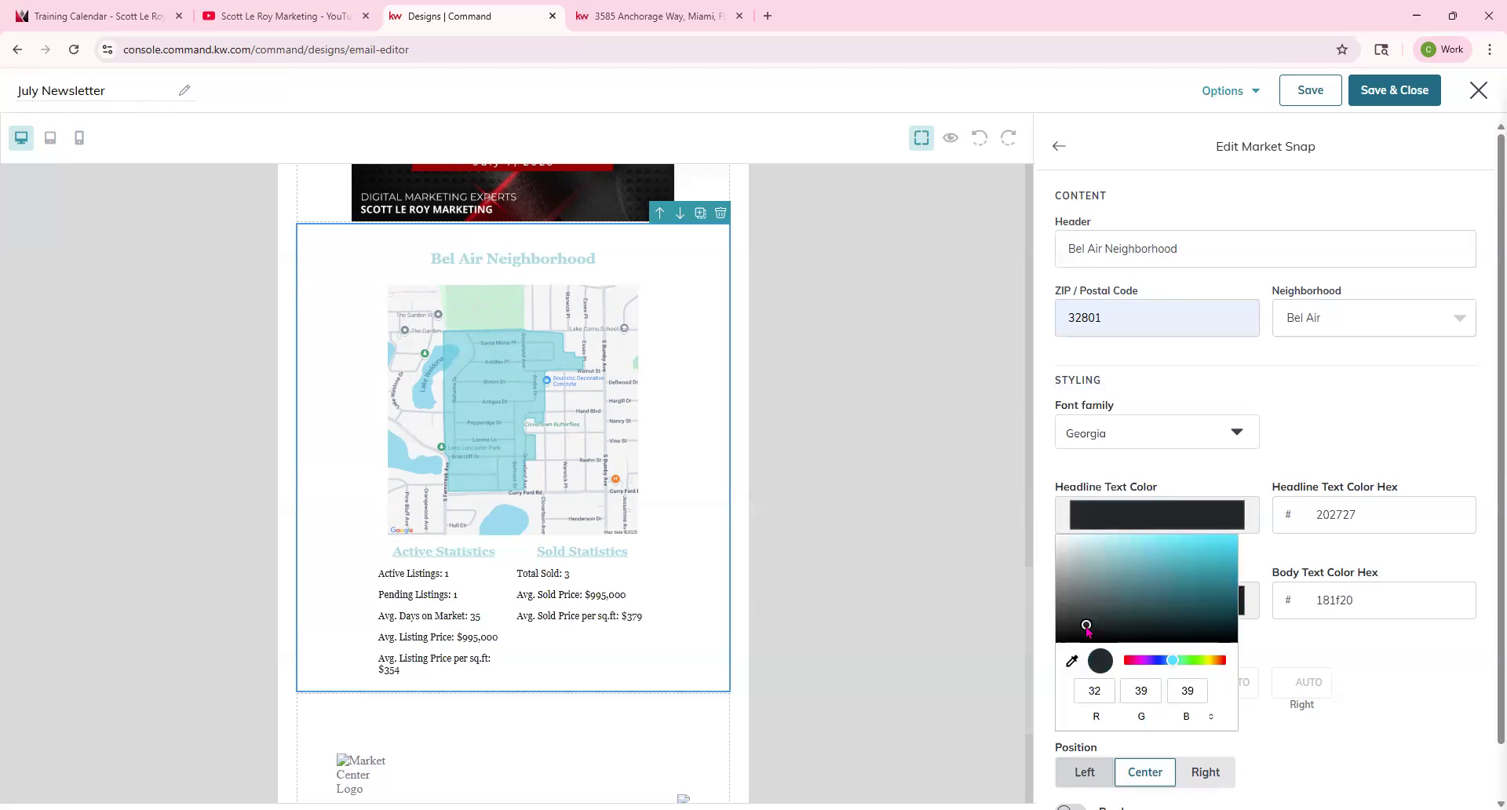
{"action": "left_click", "coordinate": [1430, 689]}
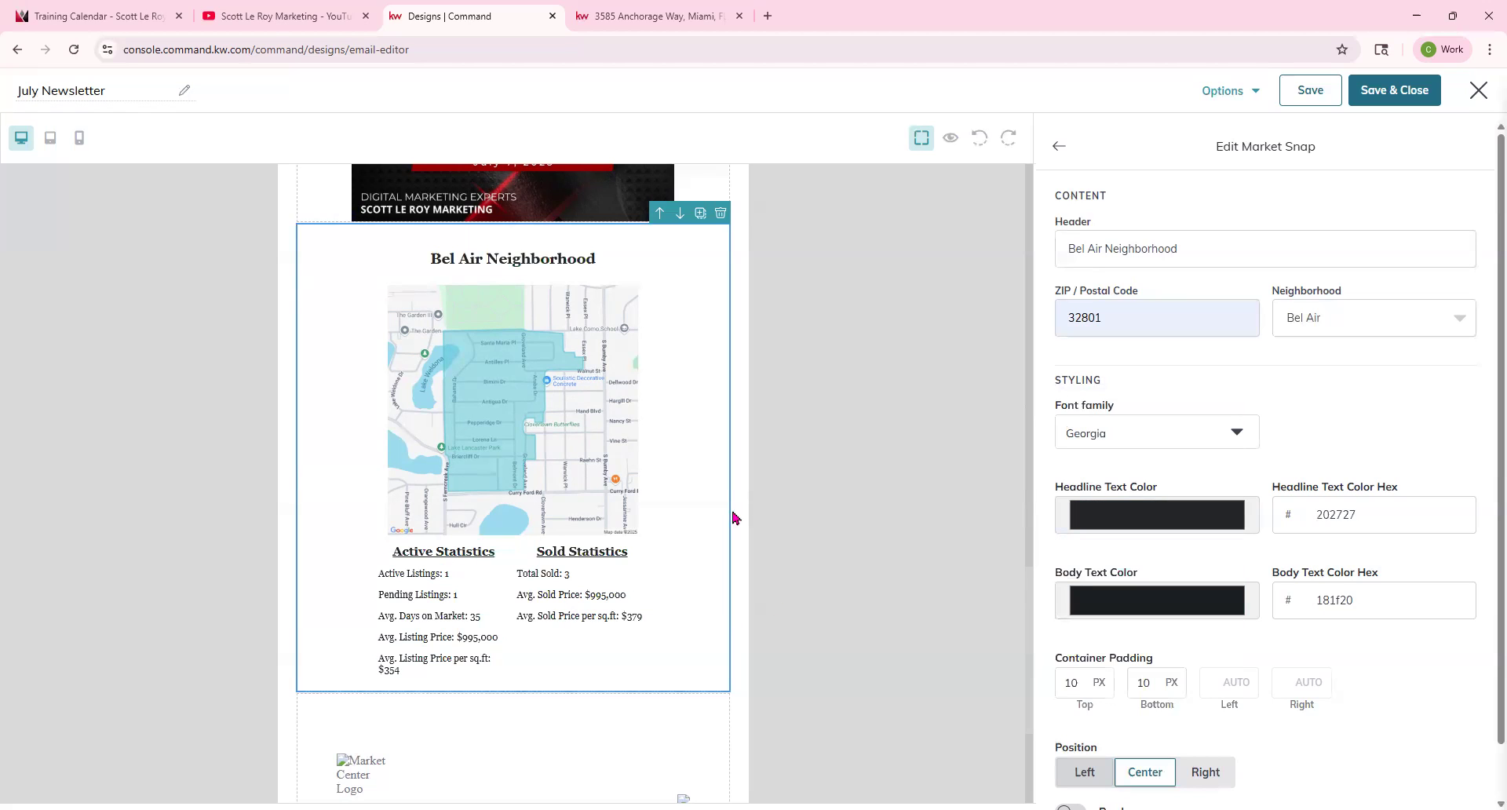
Close the Market Snap editor.
{"action": "scroll", "coordinate": [1164, 719], "scroll_direction": "down", "scroll_amount": 1}
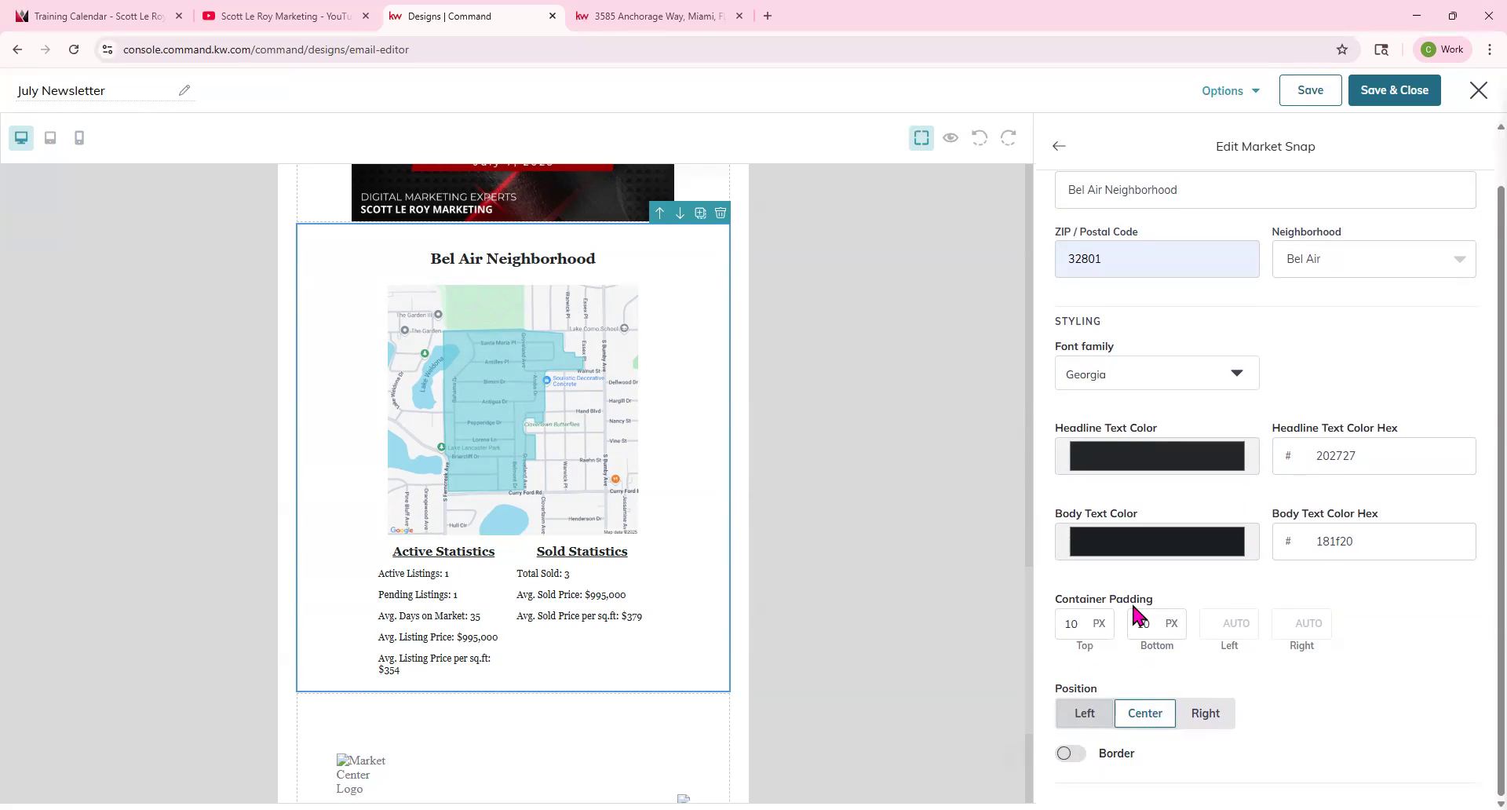
{"action": "scroll", "coordinate": [1139, 613], "scroll_direction": "up", "scroll_amount": 1}
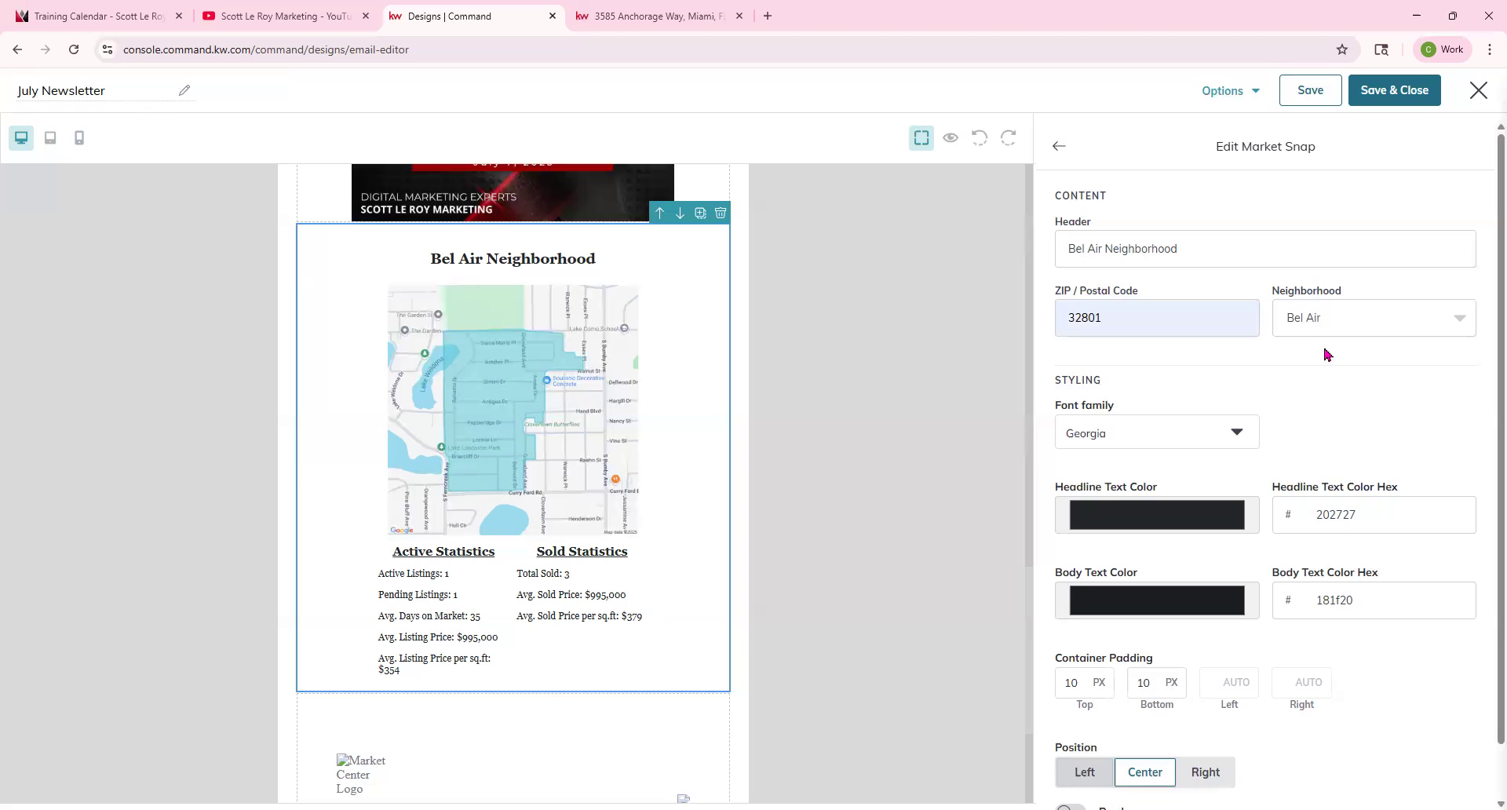
{"action": "left_click", "coordinate": [1056, 150]}
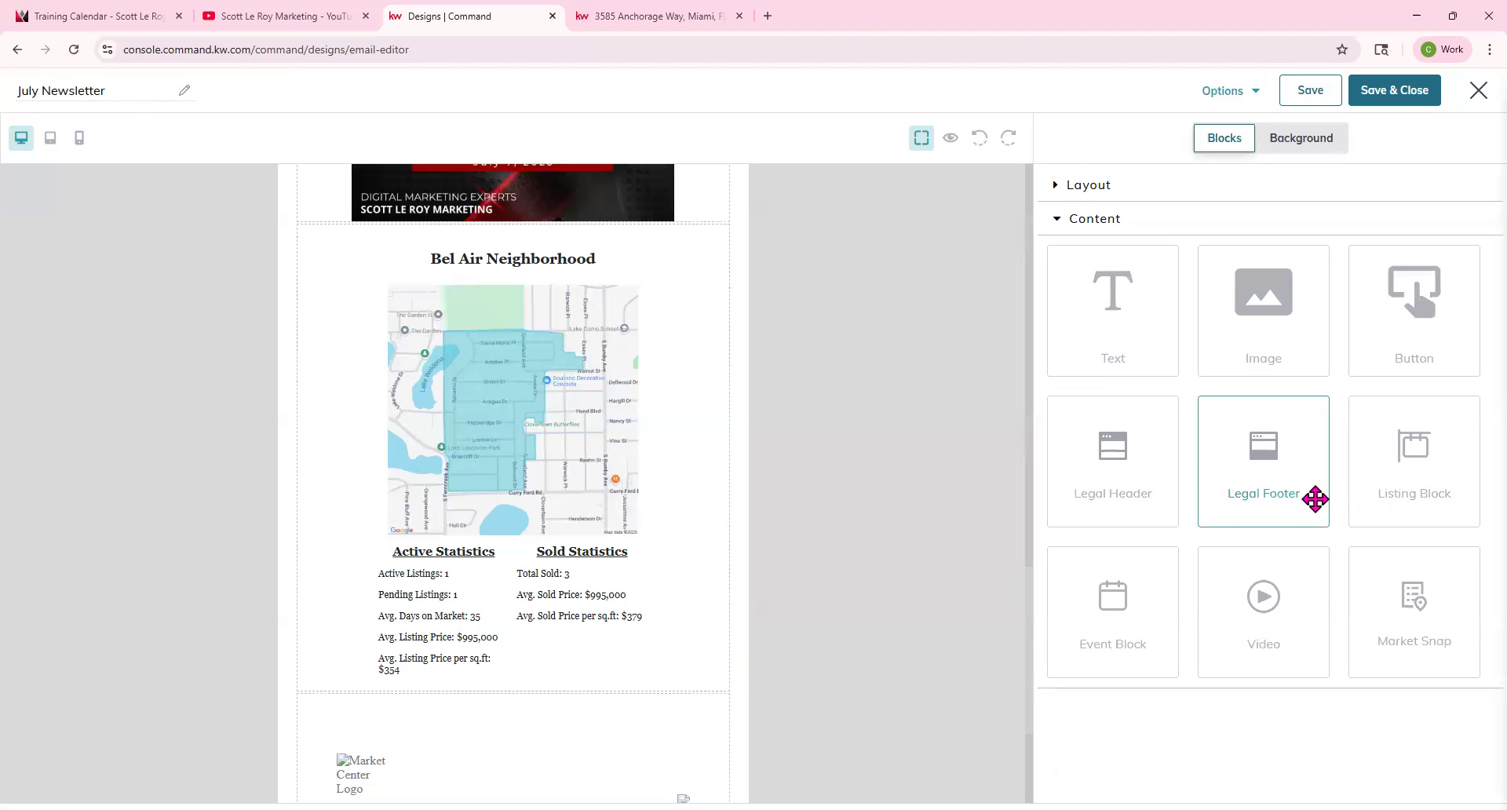
{"action": "left_click_drag", "start_coordinate": [1134, 431], "coordinate": [455, 584]}
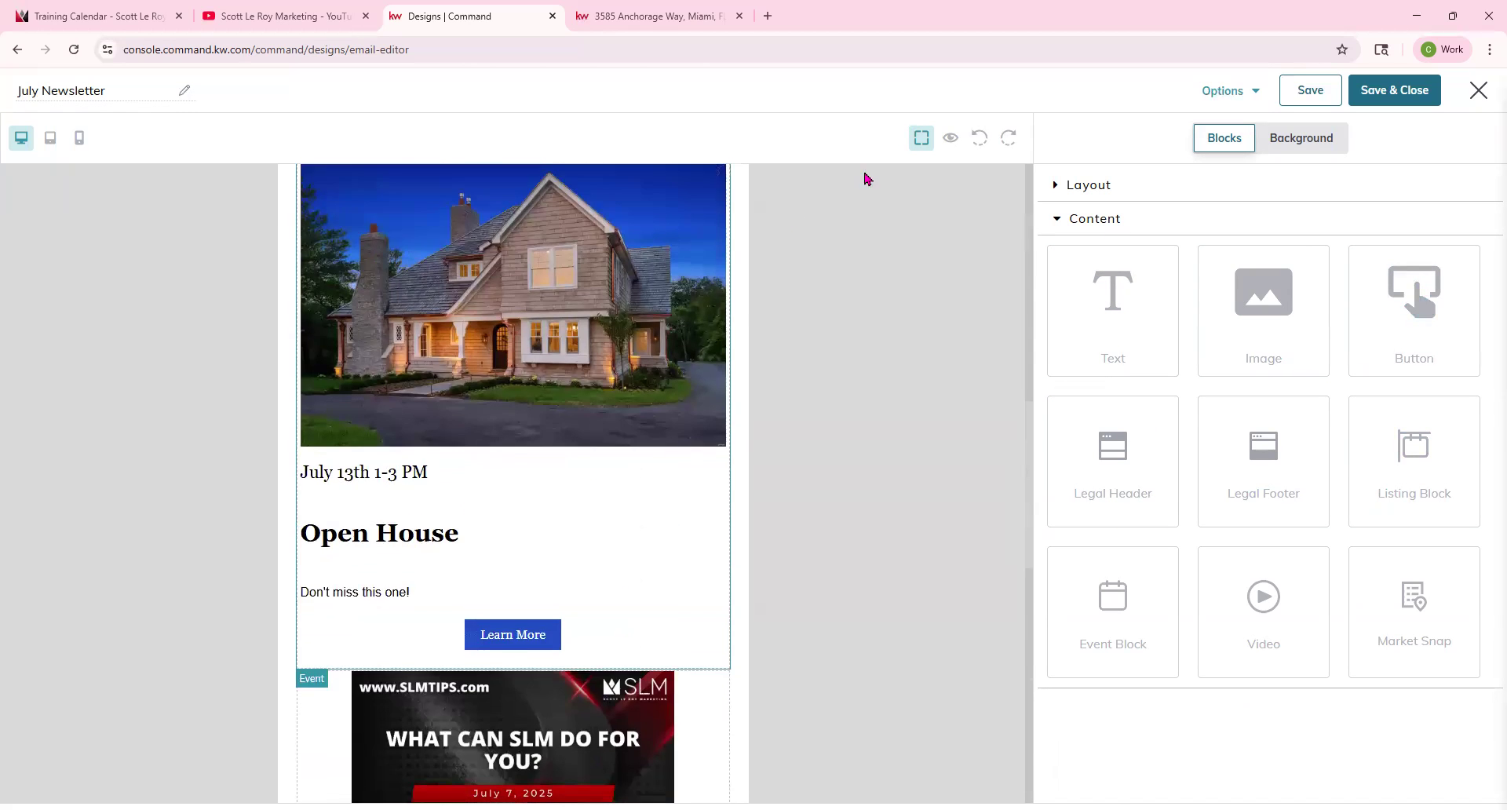
Preview the newsletter in desktop view, scroll through the blocks, and close the preview.
{"action": "left_click", "coordinate": [946, 141]}
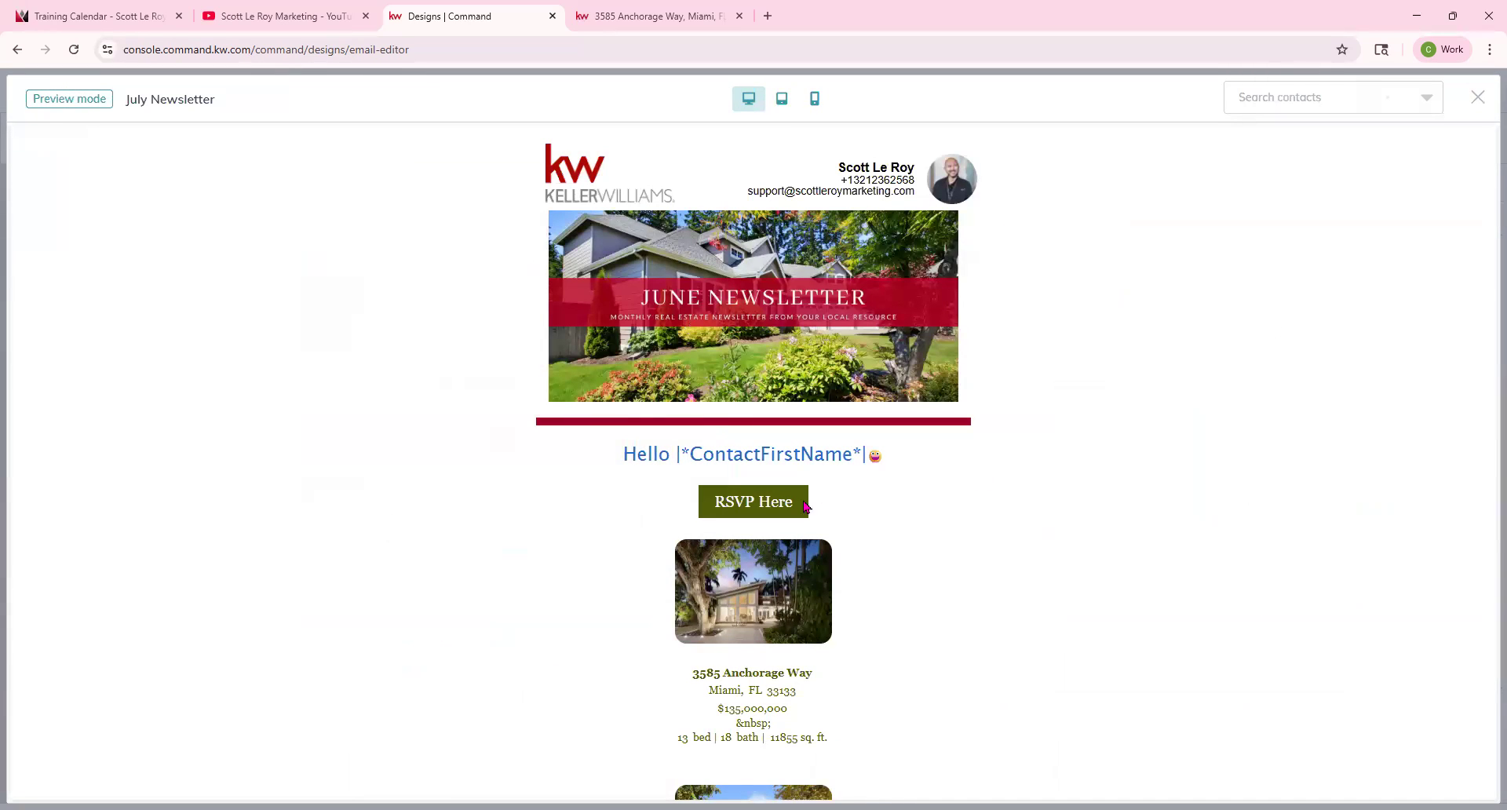
{"action": "left_click", "coordinate": [767, 104]}
{"action": "left_click", "coordinate": [750, 100]}
{"action": "scroll", "coordinate": [859, 403], "scroll_direction": "down", "scroll_amount": 15}
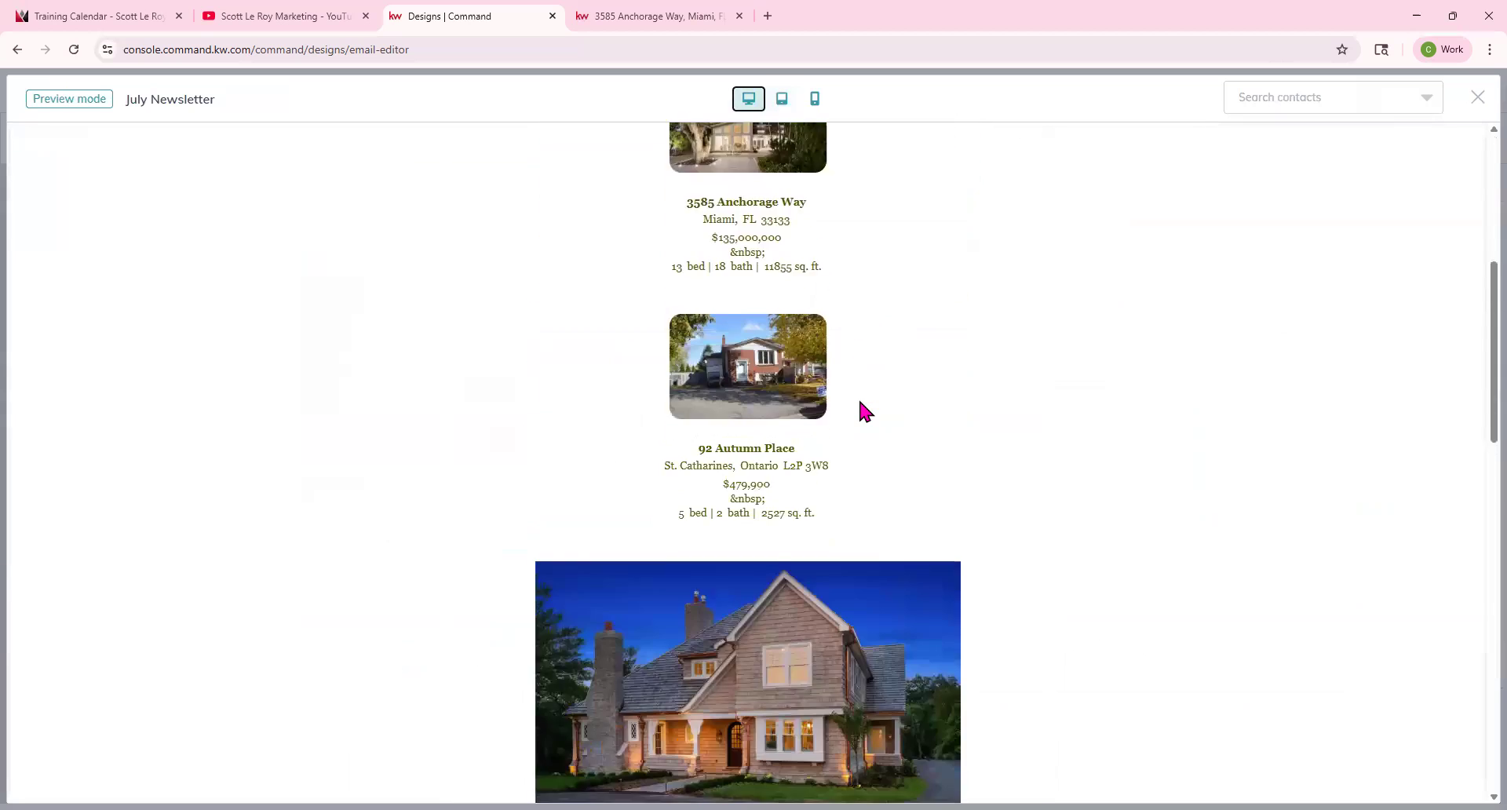
{"action": "scroll", "coordinate": [859, 397], "scroll_direction": "up", "scroll_amount": 15}
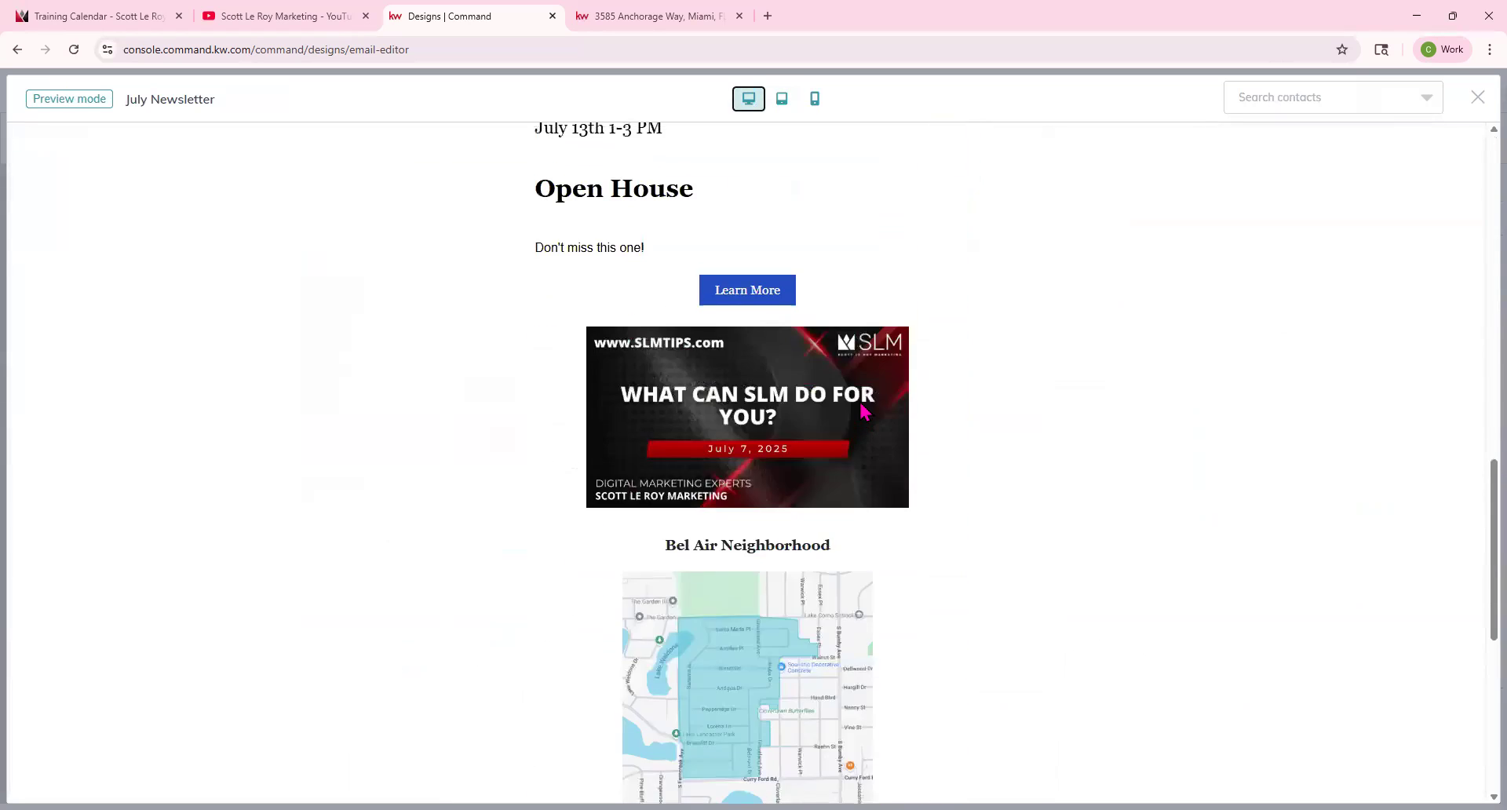
{"action": "left_click", "coordinate": [1476, 98]}
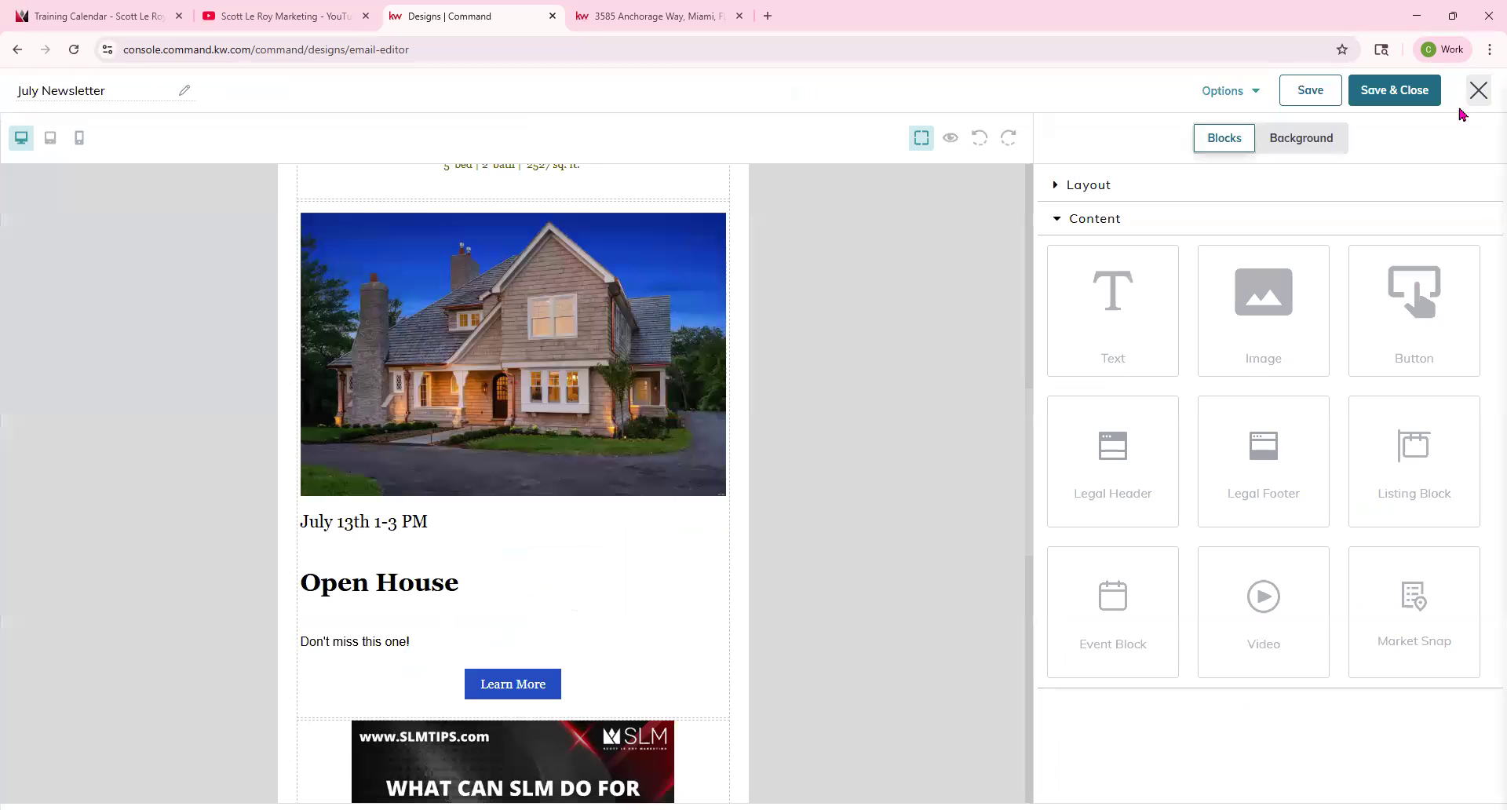
Send a test email of the design to the recipient's e-mail address.
{"action": "left_click", "coordinate": [1254, 95]}
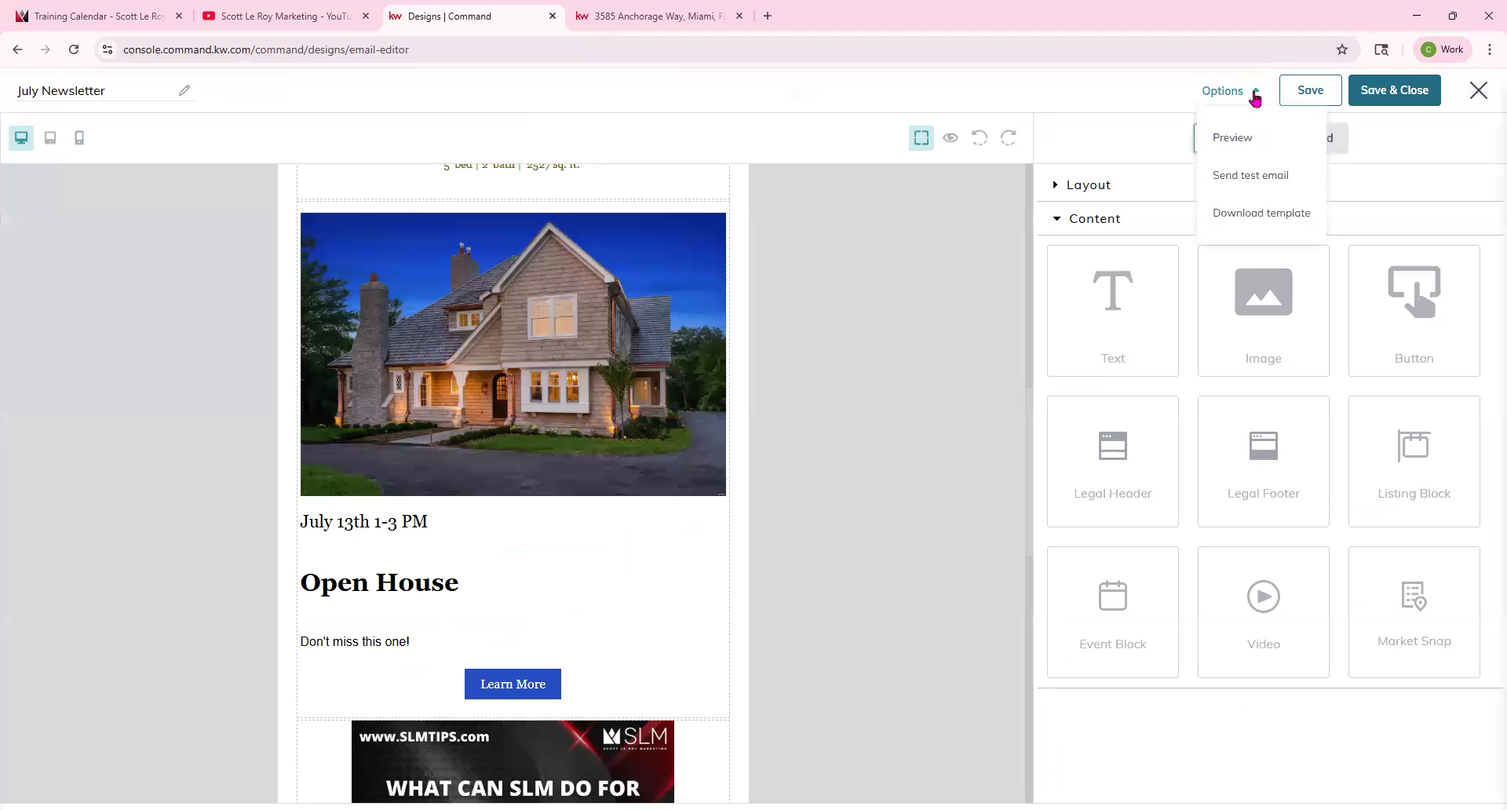
{"action": "left_click", "coordinate": [1249, 177]}
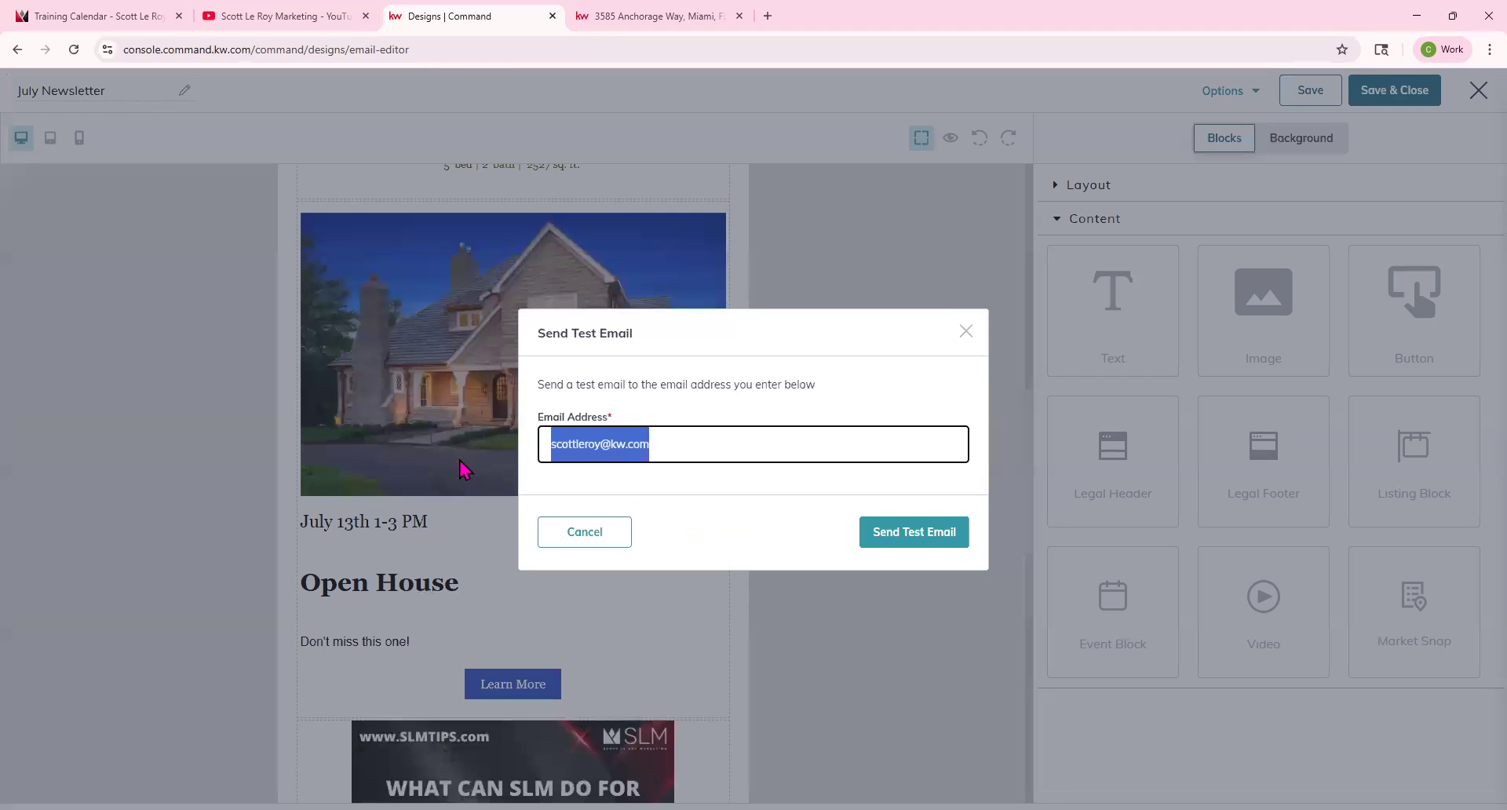
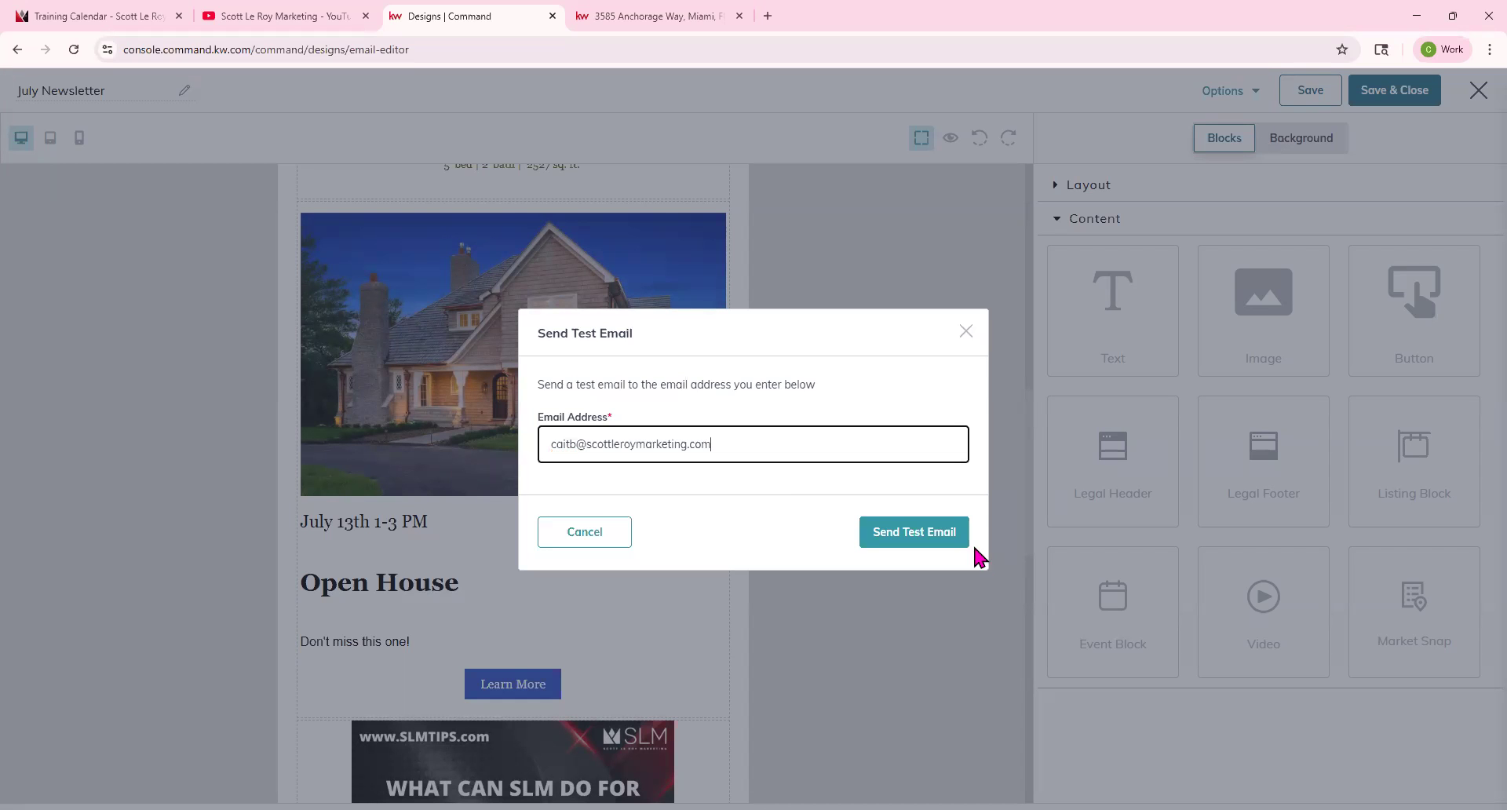
{"action": "left_click", "coordinate": [959, 532]}
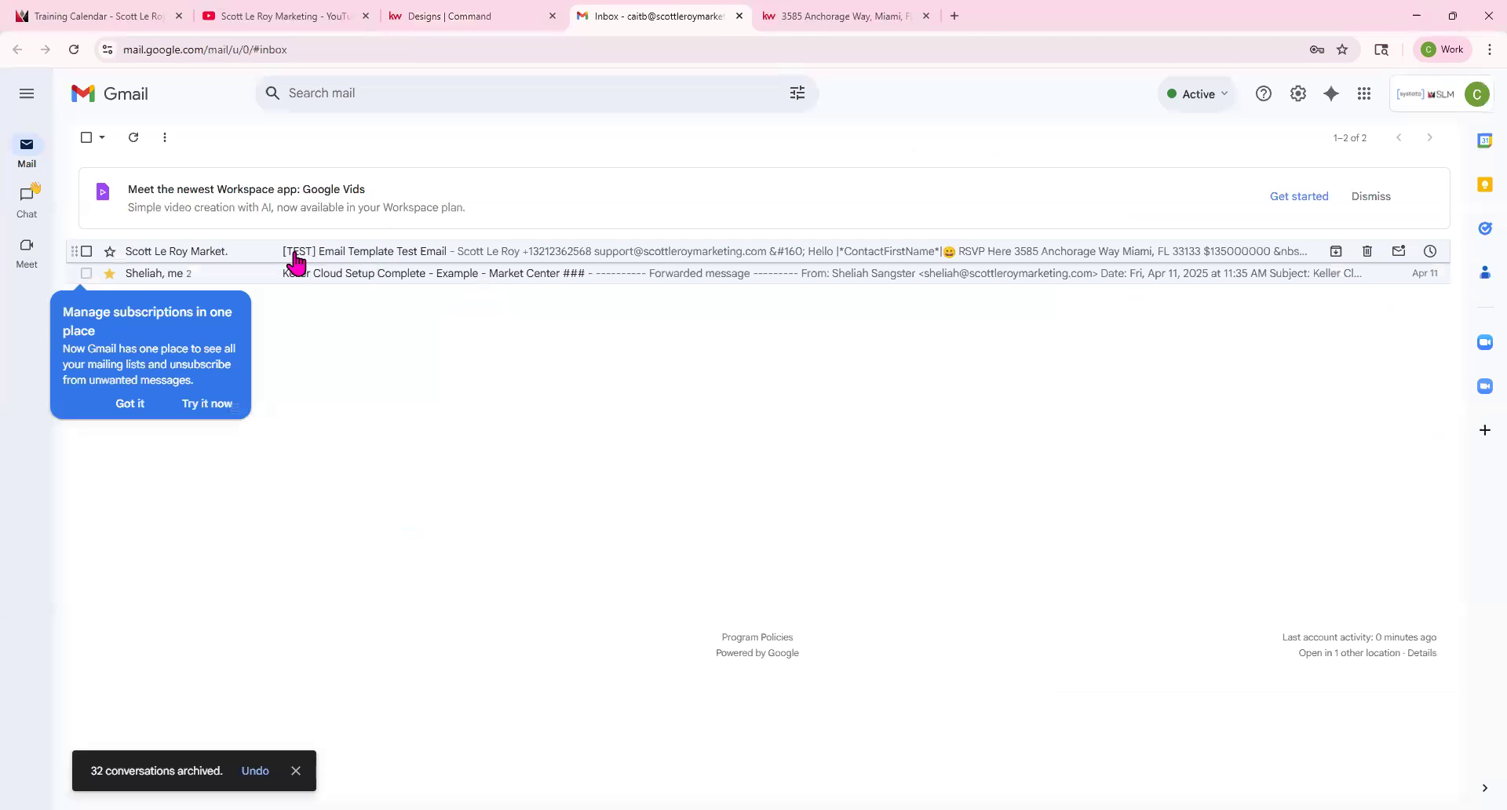
Switch to Gmail, open the test email and try the banner link.
{"action": "left_click", "coordinate": [293, 256]}
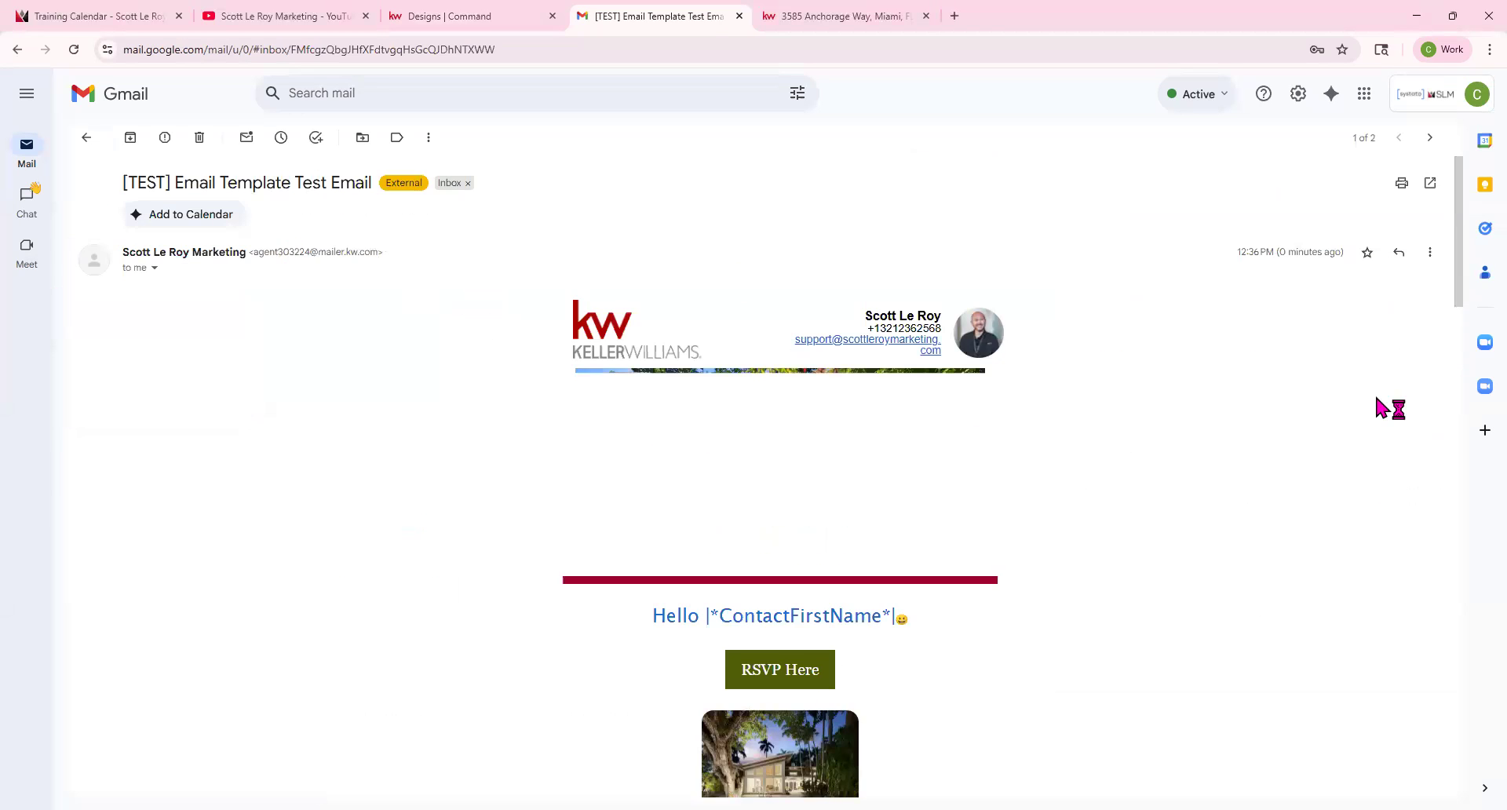
{"action": "scroll", "coordinate": [922, 573], "scroll_direction": "down", "scroll_amount": 2}
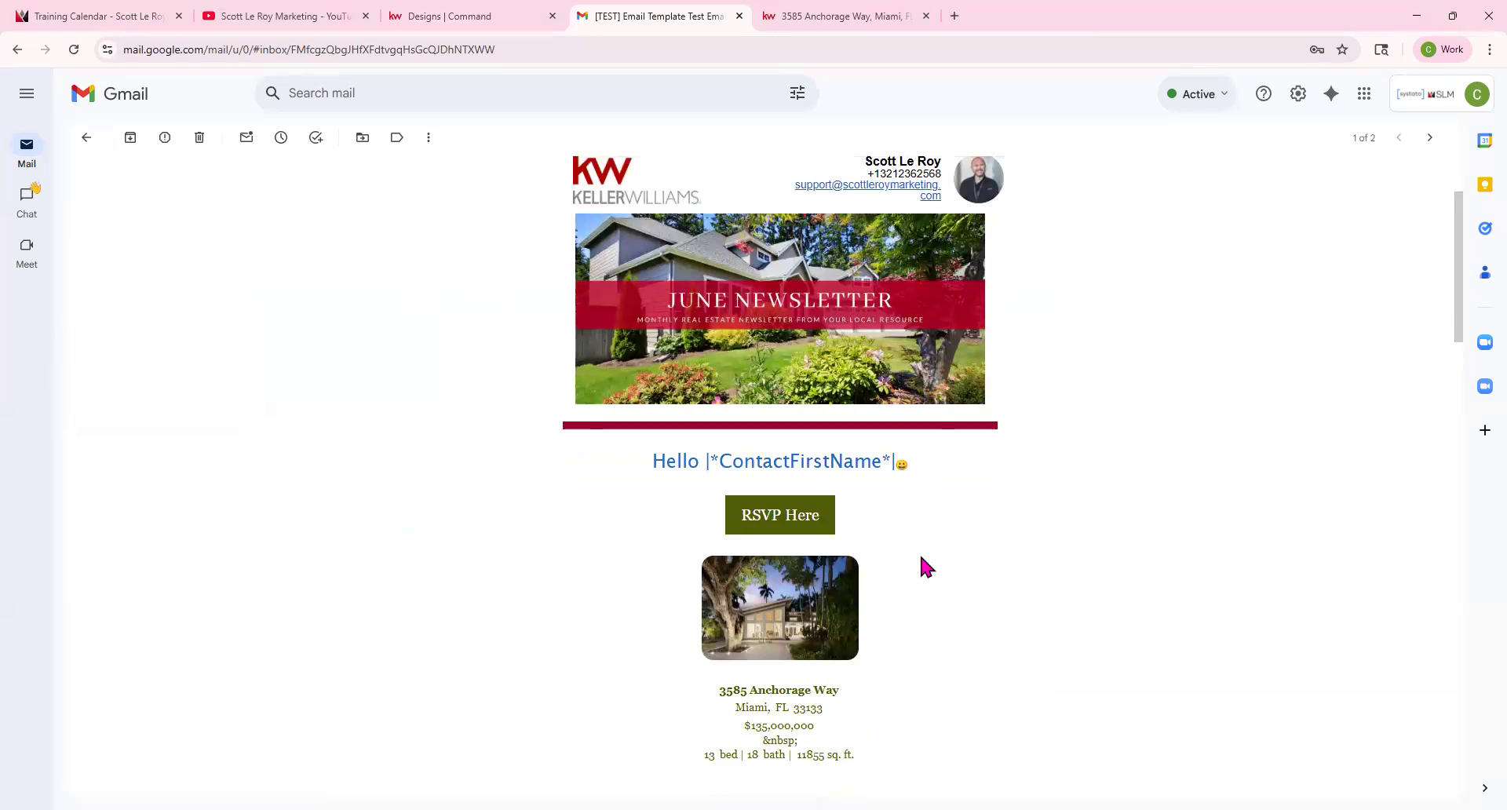
{"action": "left_click", "coordinate": [777, 310]}
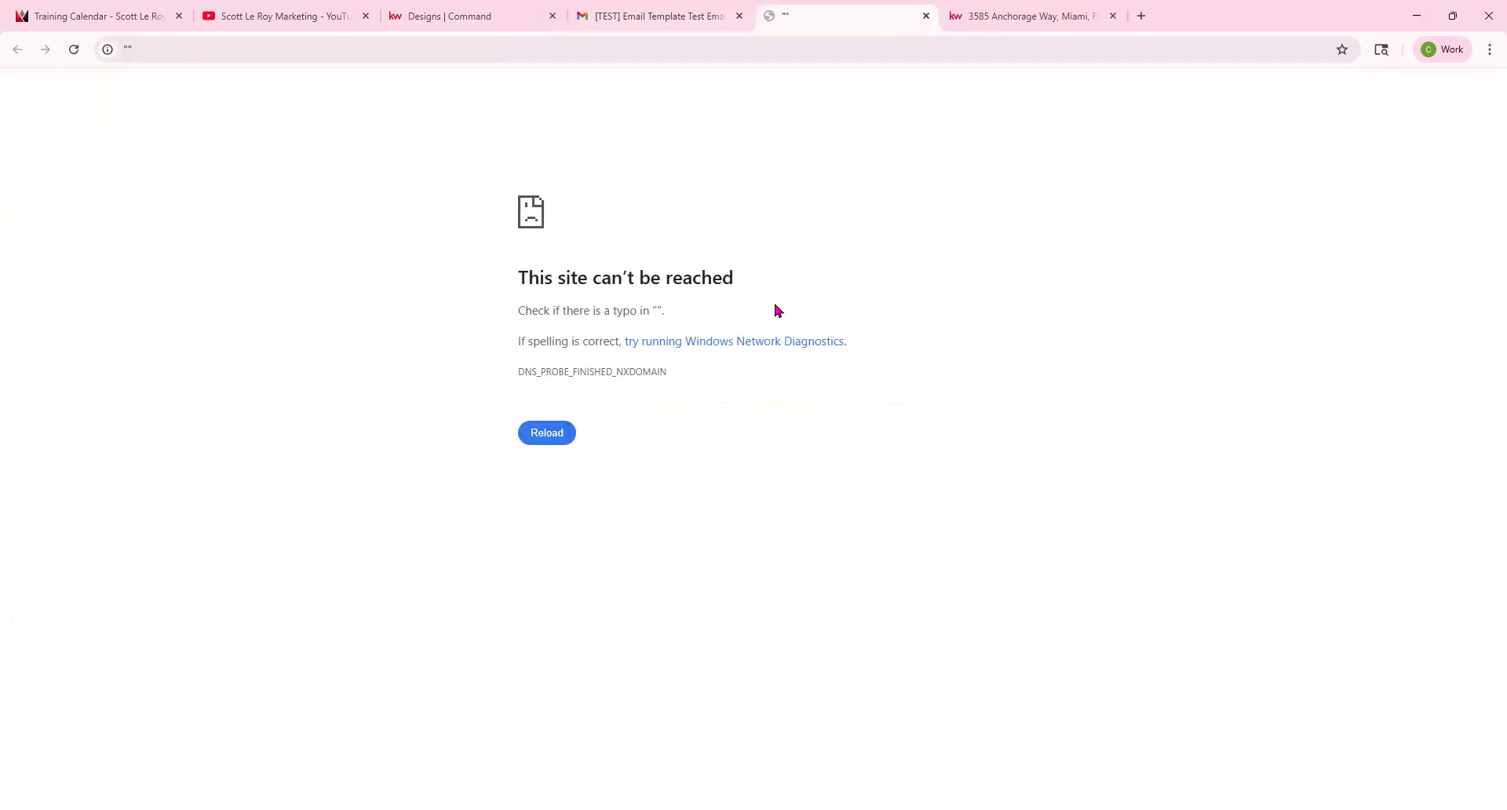
{"action": "left_click", "coordinate": [926, 15]}
Open the first listing's link from the test email.
{"action": "scroll", "coordinate": [863, 541], "scroll_direction": "down", "scroll_amount": 7}
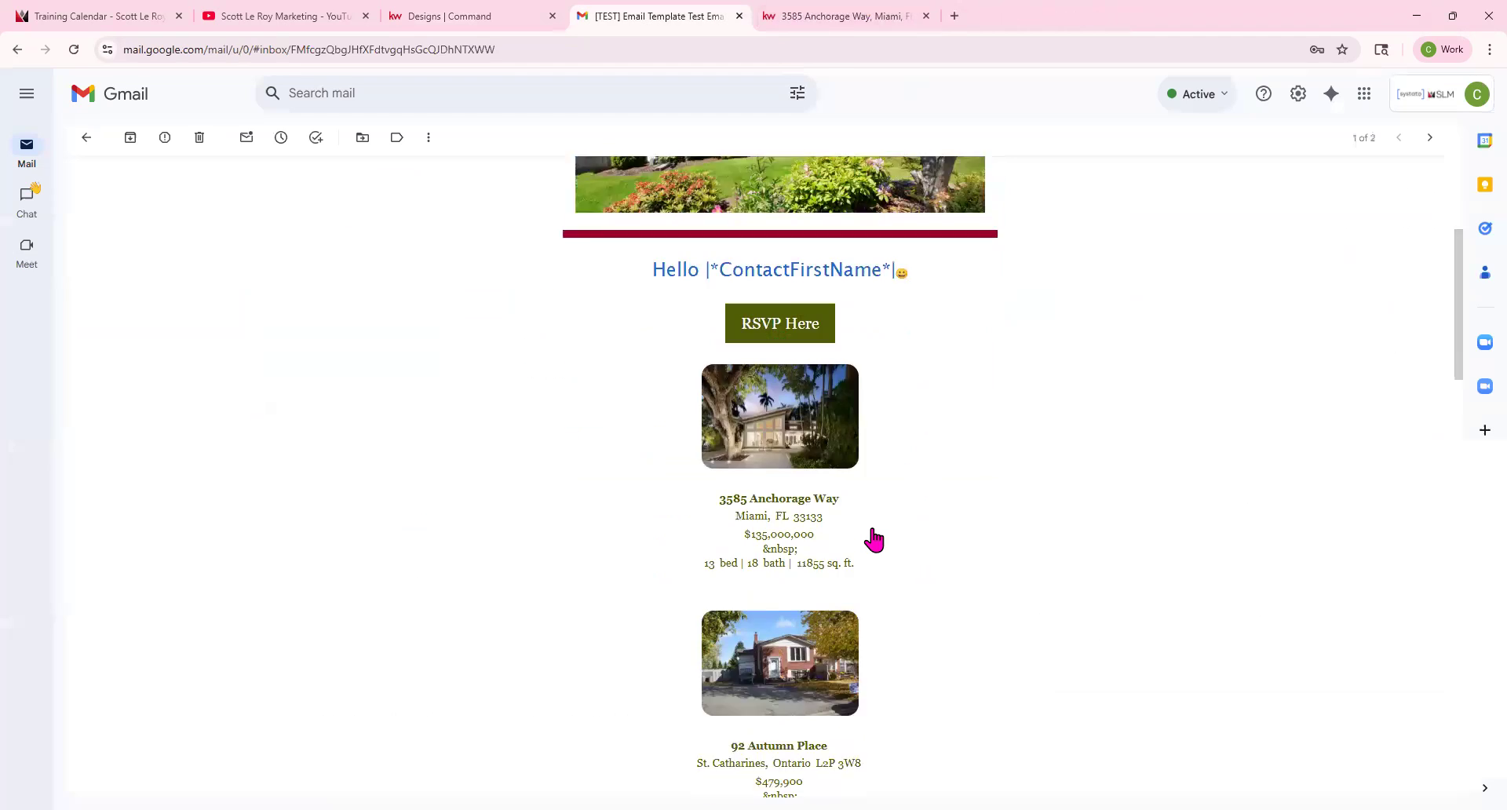
{"action": "scroll", "coordinate": [777, 259], "scroll_direction": "up", "scroll_amount": 3}
{"action": "left_click", "coordinate": [789, 303]}
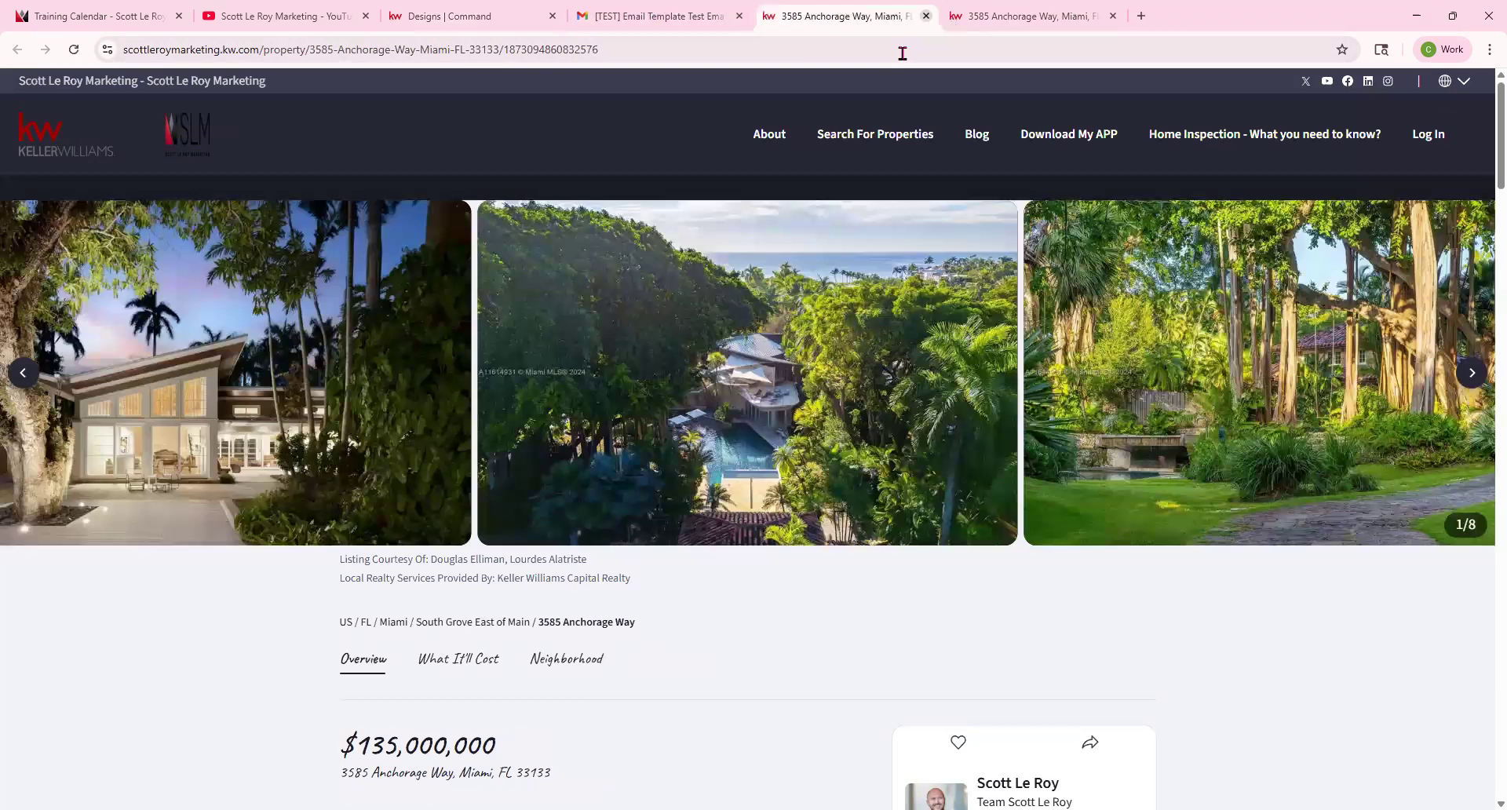
Return to the test email in Gmail and inspect the greeting's contact first-name merge field.
{"action": "left_click", "coordinate": [927, 16]}
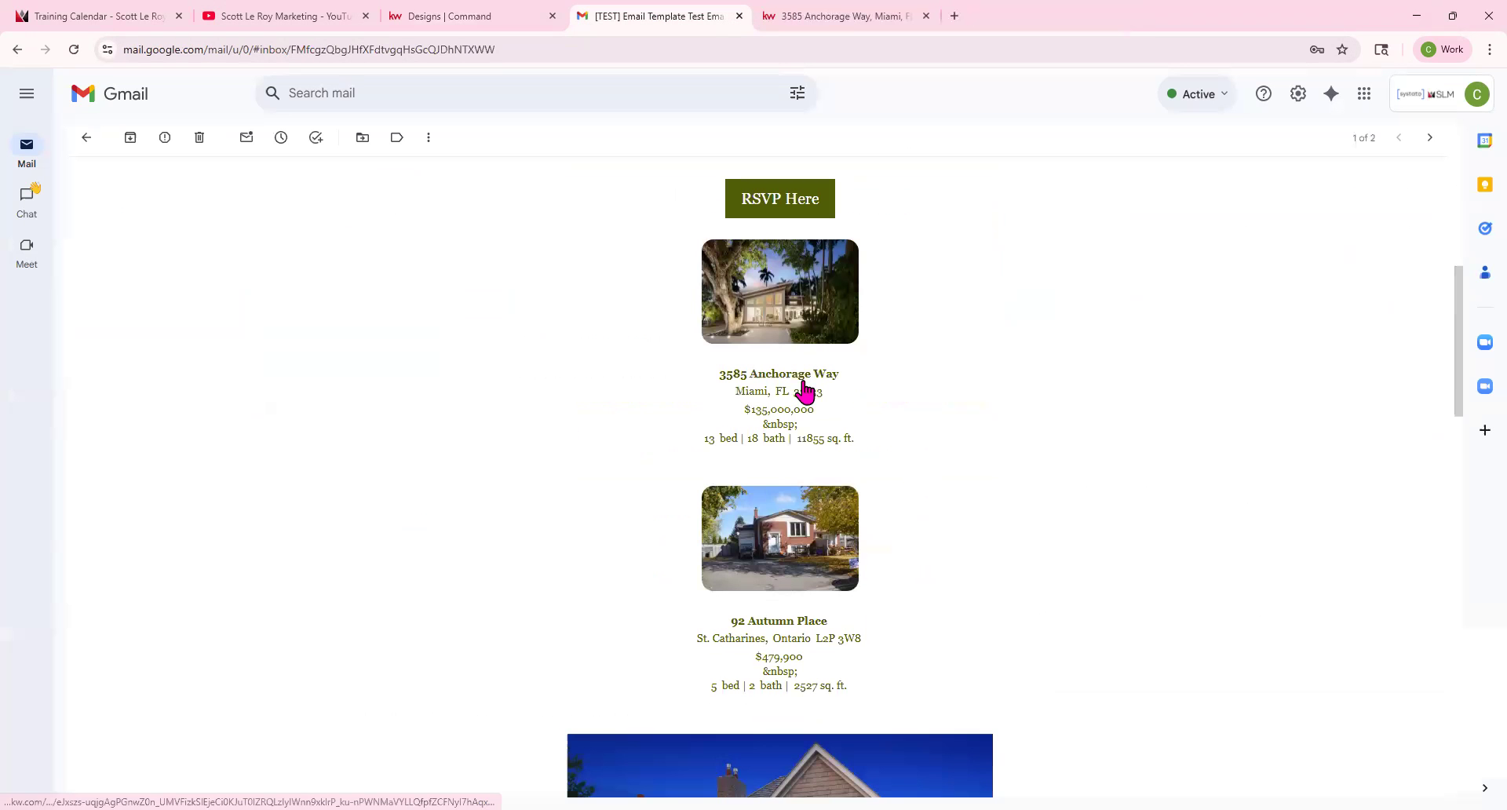
{"action": "scroll", "coordinate": [828, 392], "scroll_direction": "down", "scroll_amount": 4}
{"action": "scroll", "coordinate": [831, 404], "scroll_direction": "up", "scroll_amount": 10}
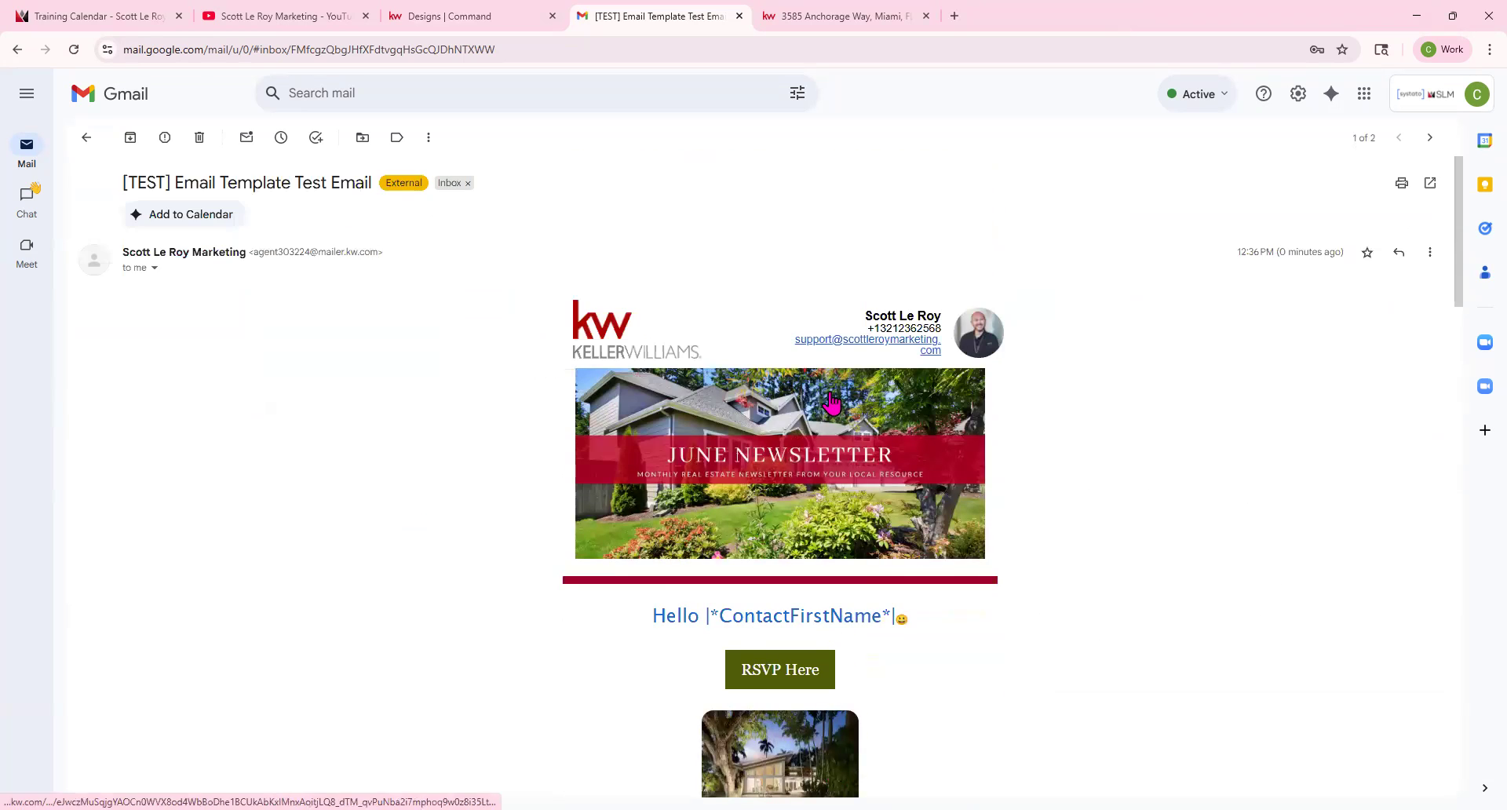
{"action": "left_click_drag", "start_coordinate": [711, 617], "coordinate": [889, 620]}
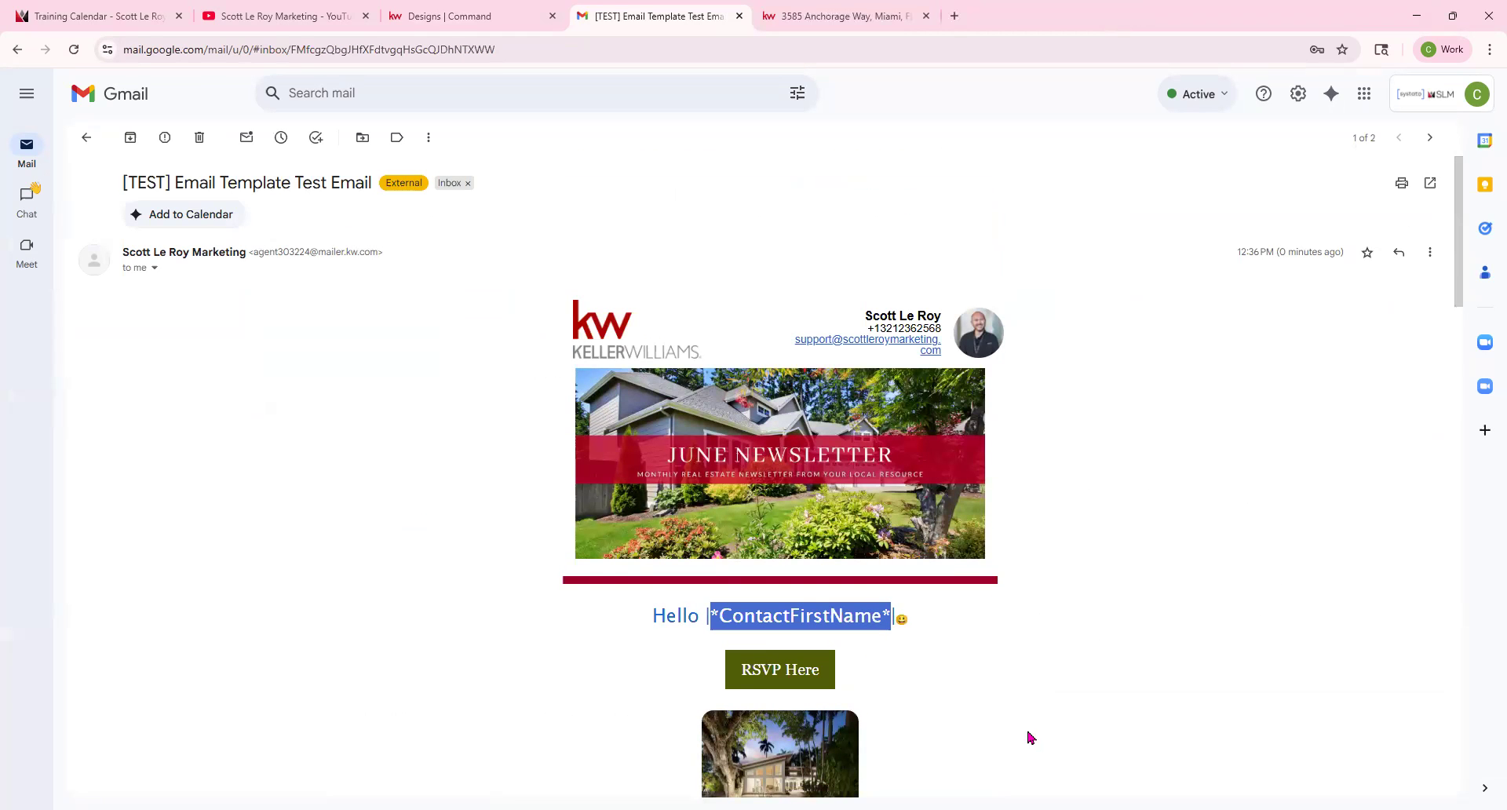
{"action": "scroll", "coordinate": [907, 637], "scroll_direction": "down", "scroll_amount": 12}
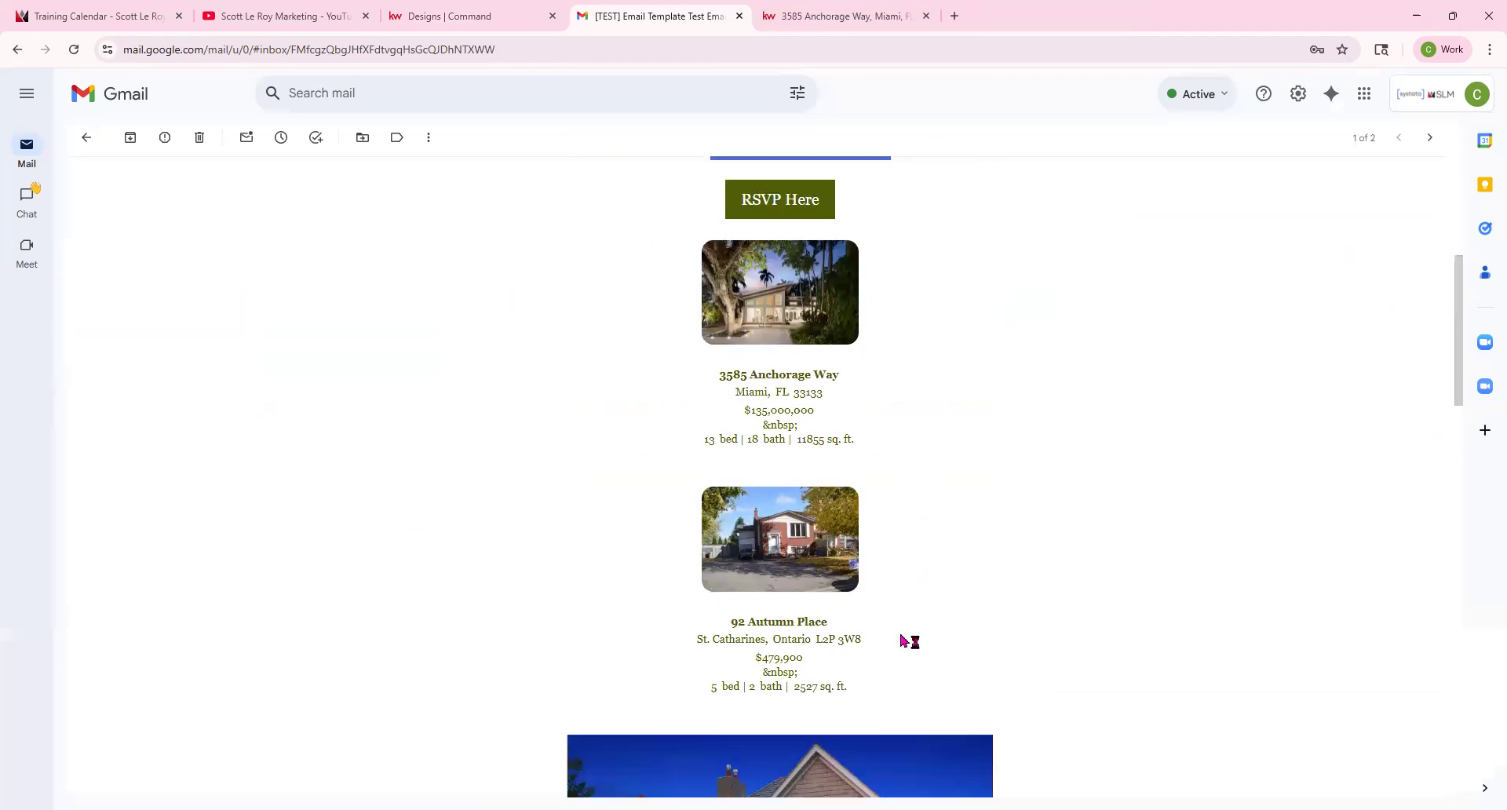
{"action": "scroll", "coordinate": [901, 635], "scroll_direction": "down", "scroll_amount": 10}
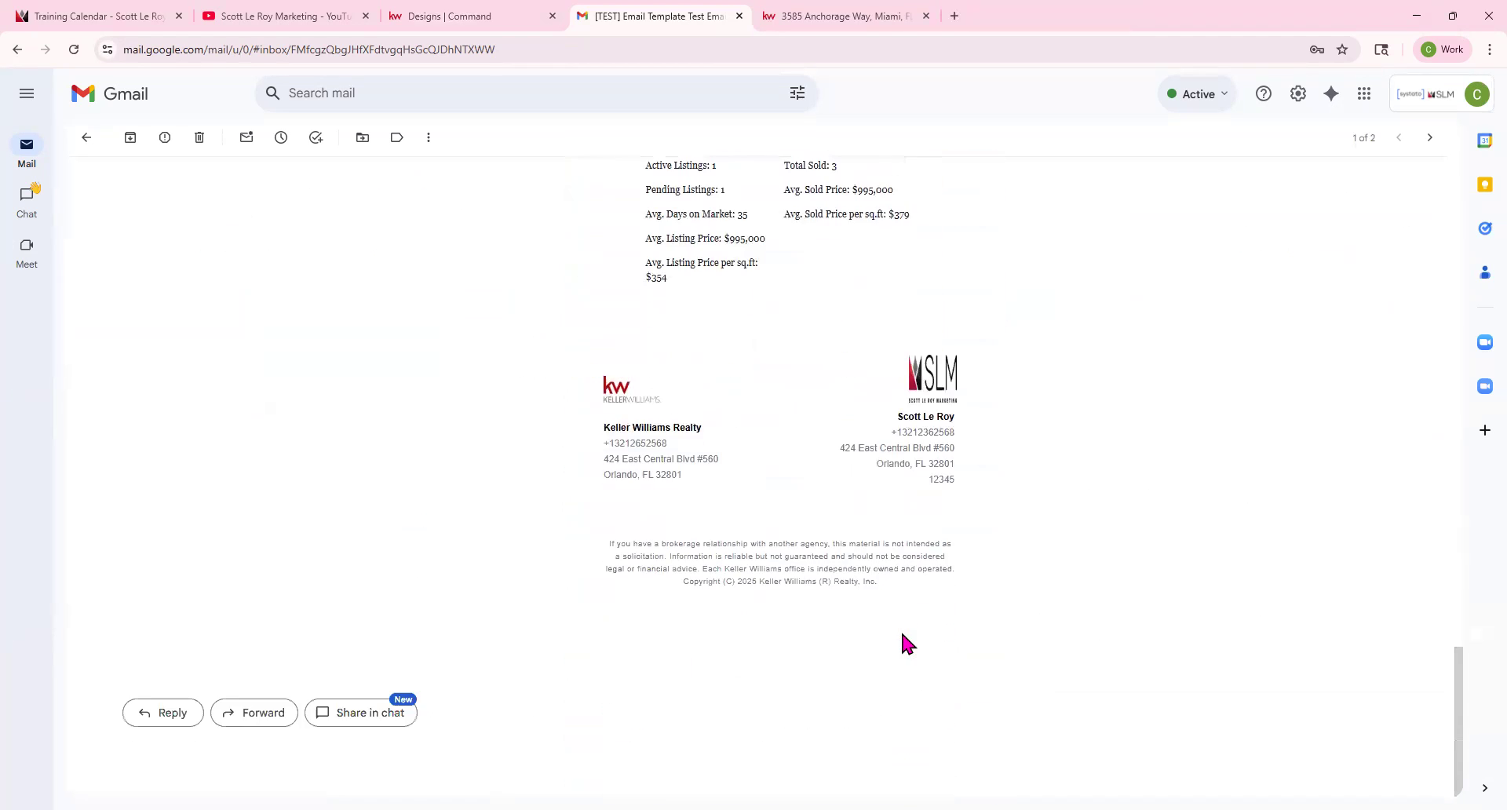
{"action": "scroll", "coordinate": [902, 636], "scroll_direction": "up", "scroll_amount": 20}
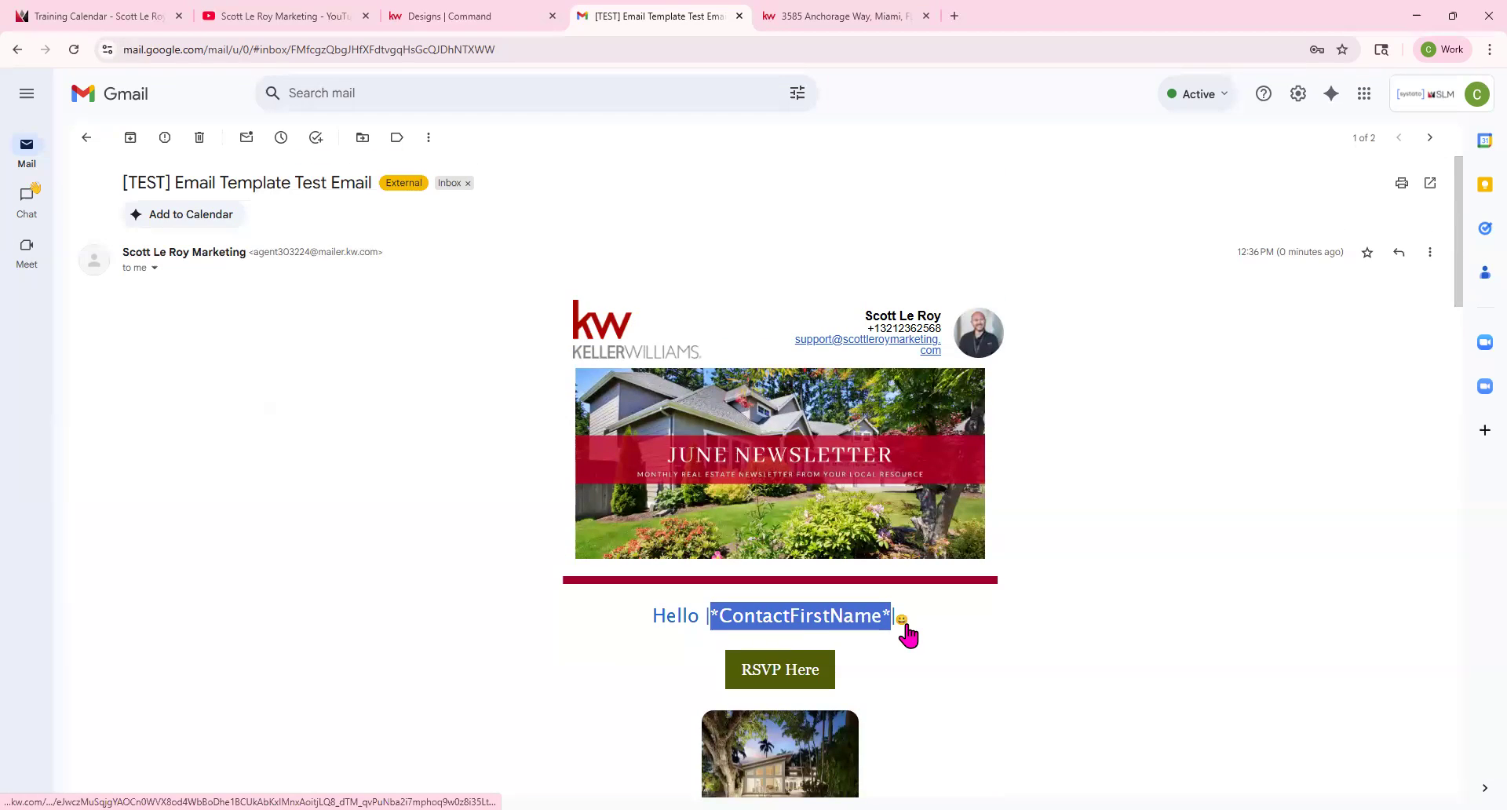
Examine the sender's address in the test email and scroll through the message.
{"action": "left_click_drag", "start_coordinate": [252, 251], "coordinate": [380, 251]}
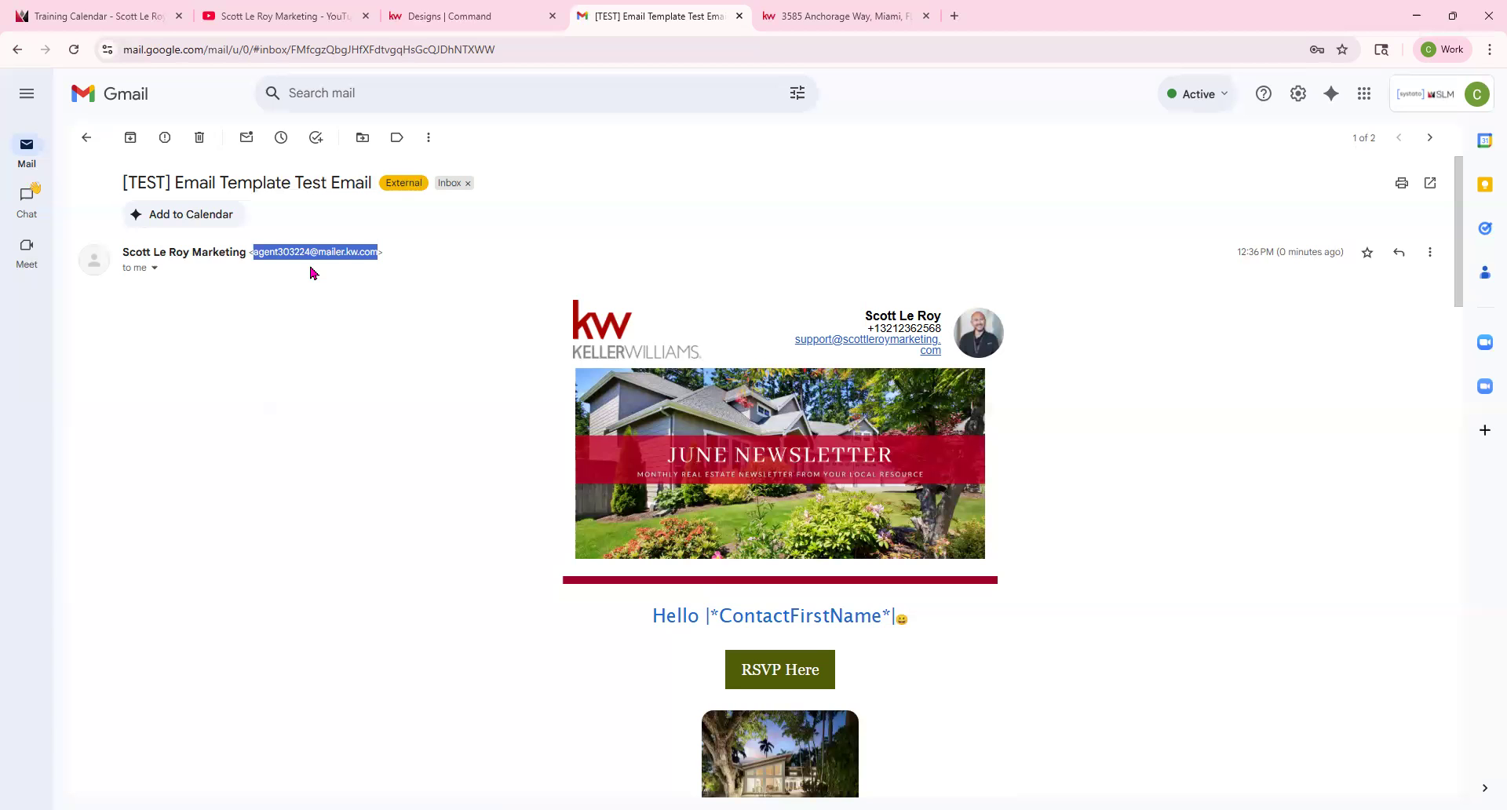
{"action": "scroll", "coordinate": [312, 272], "scroll_direction": "down", "scroll_amount": 20}
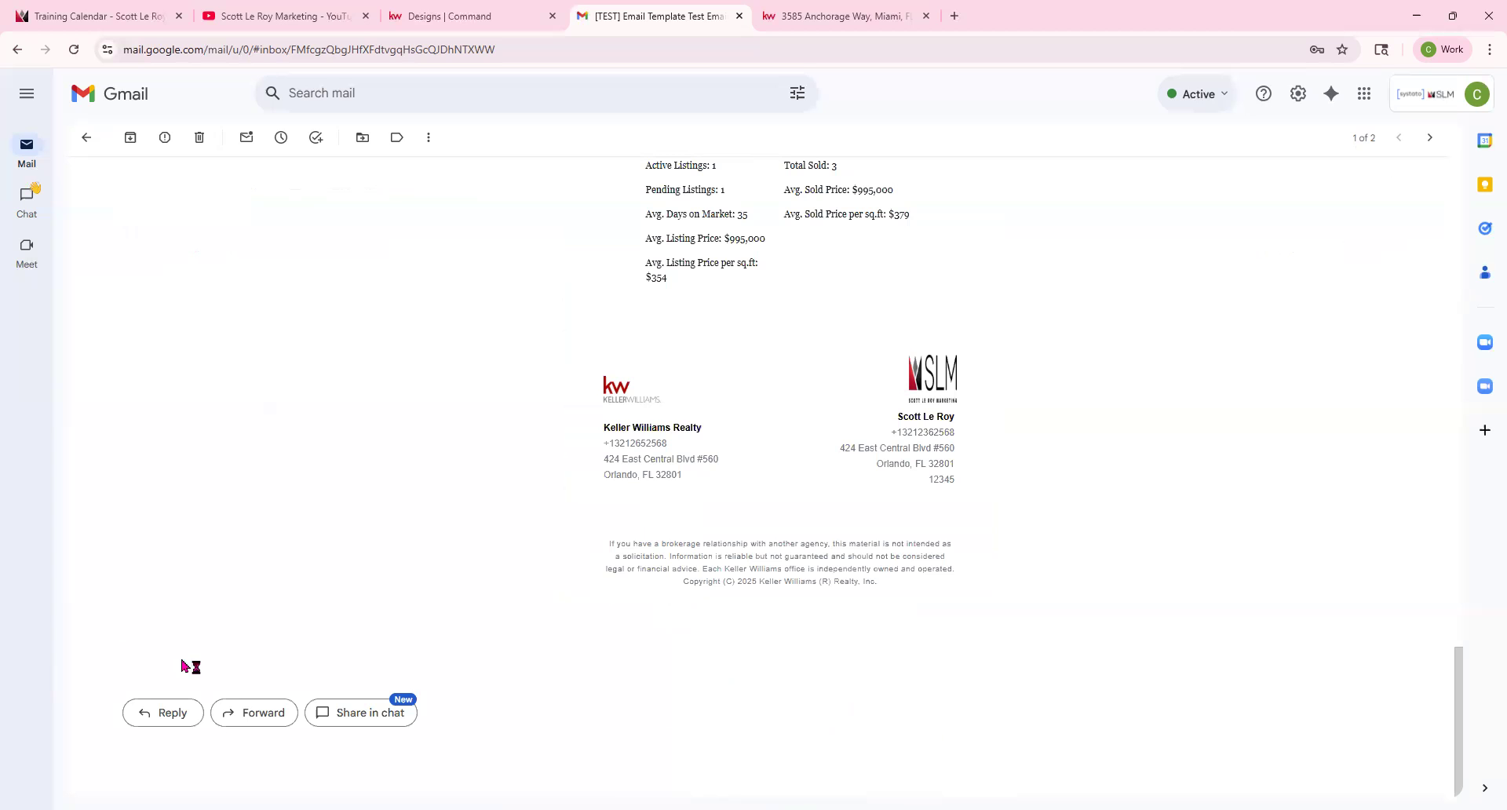
{"action": "scroll", "coordinate": [383, 598], "scroll_direction": "up", "scroll_amount": 10}
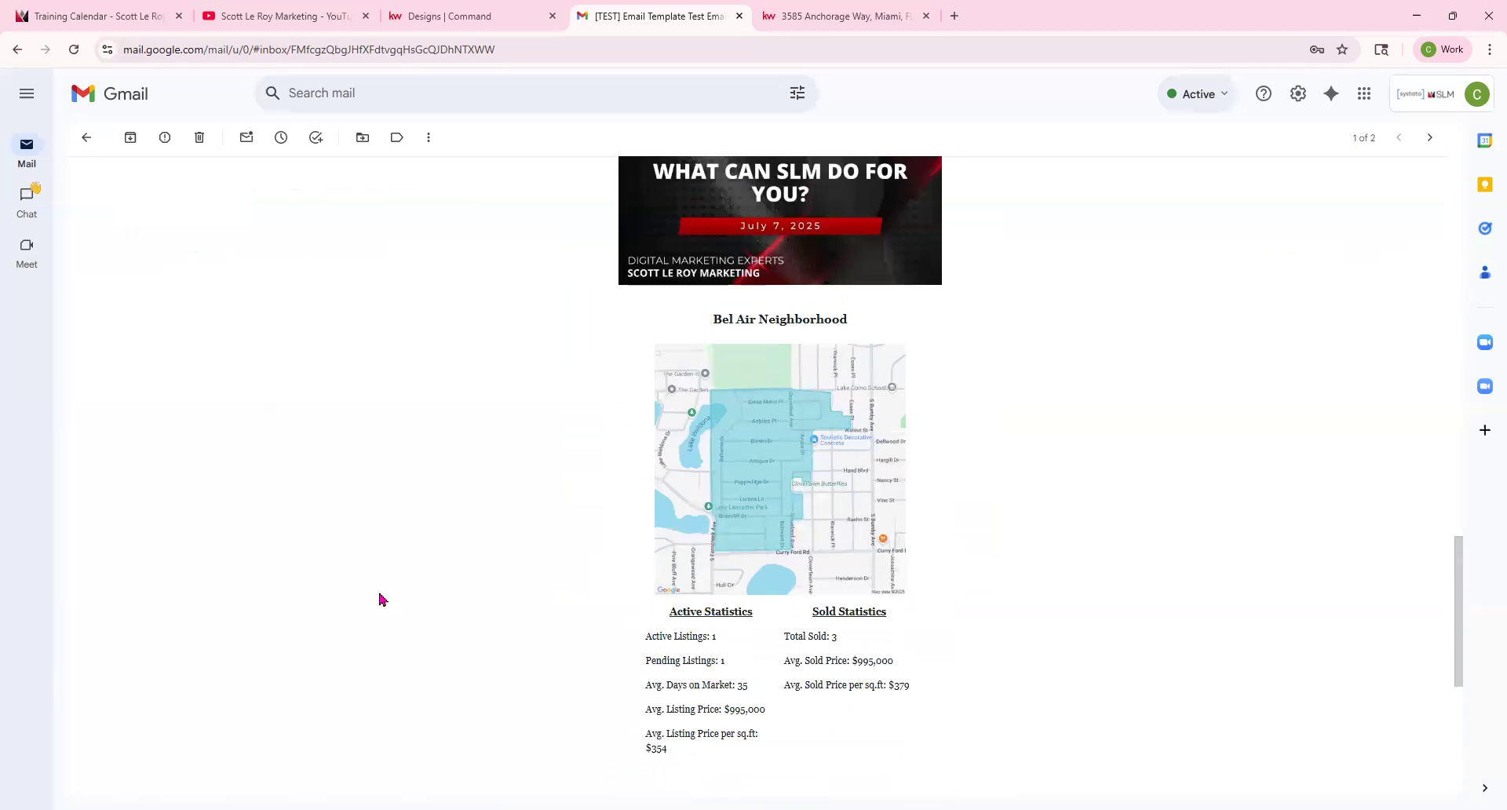
{"action": "scroll", "coordinate": [382, 598], "scroll_direction": "up", "scroll_amount": 10}
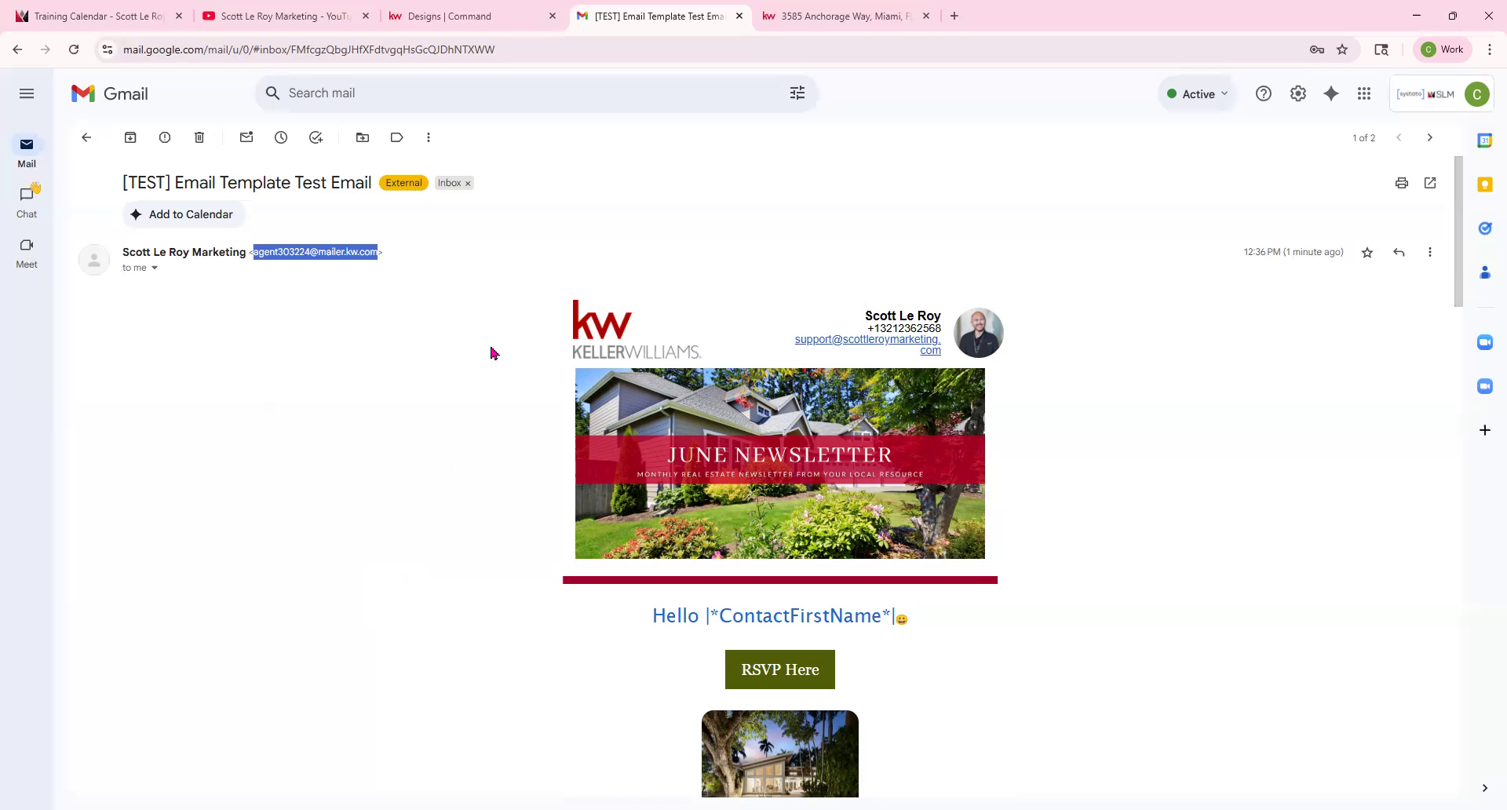
Navigate the listing tab to the Command dashboard at agent.kw.com.
{"action": "left_click", "coordinate": [486, 15]}
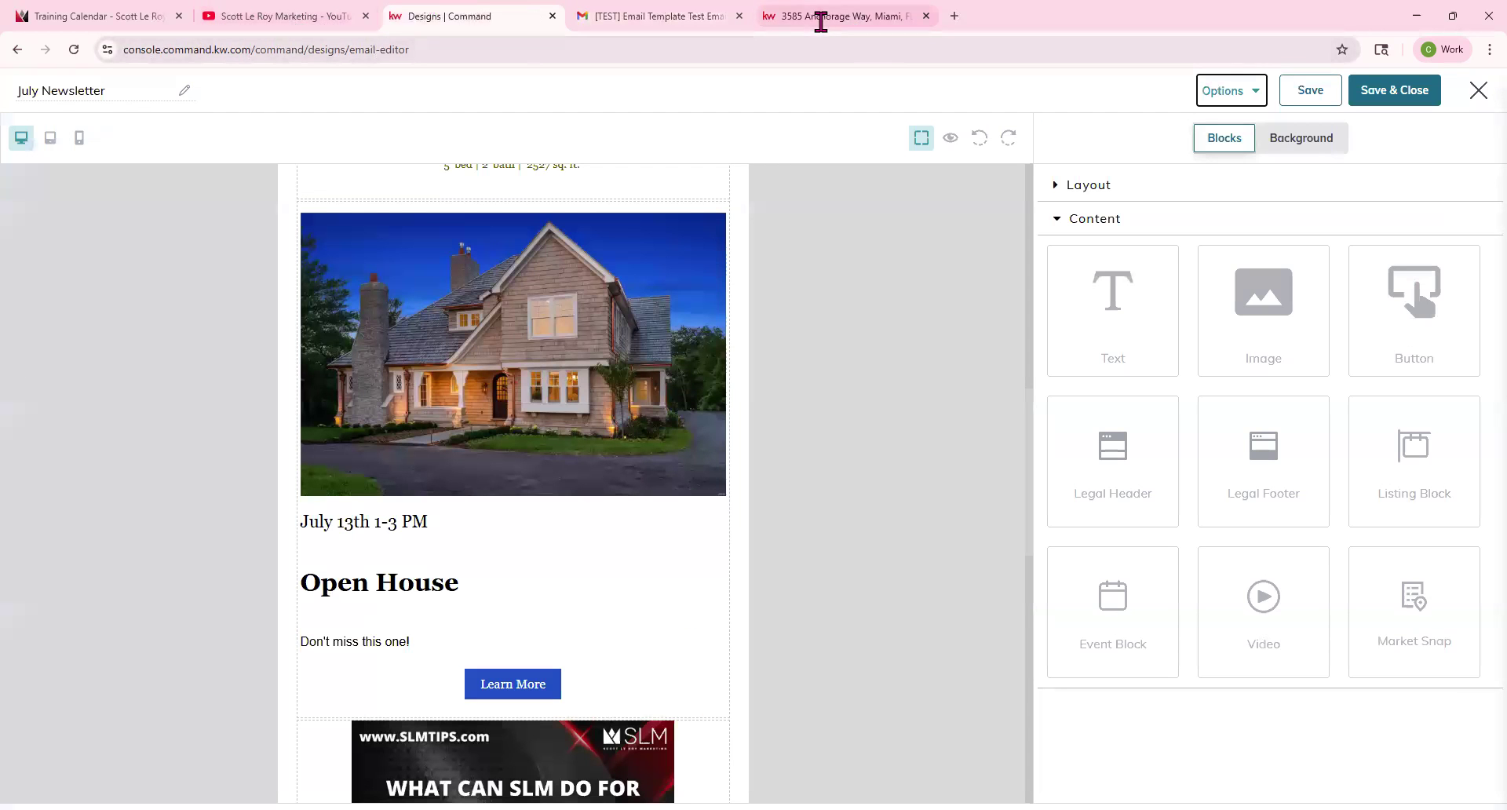
{"action": "left_click", "coordinate": [794, 16]}
{"action": "left_click", "coordinate": [795, 51]}
{"action": "left_click", "coordinate": [796, 54]}
{"action": "left_click_drag", "start_coordinate": [795, 54], "coordinate": [100, 74]}
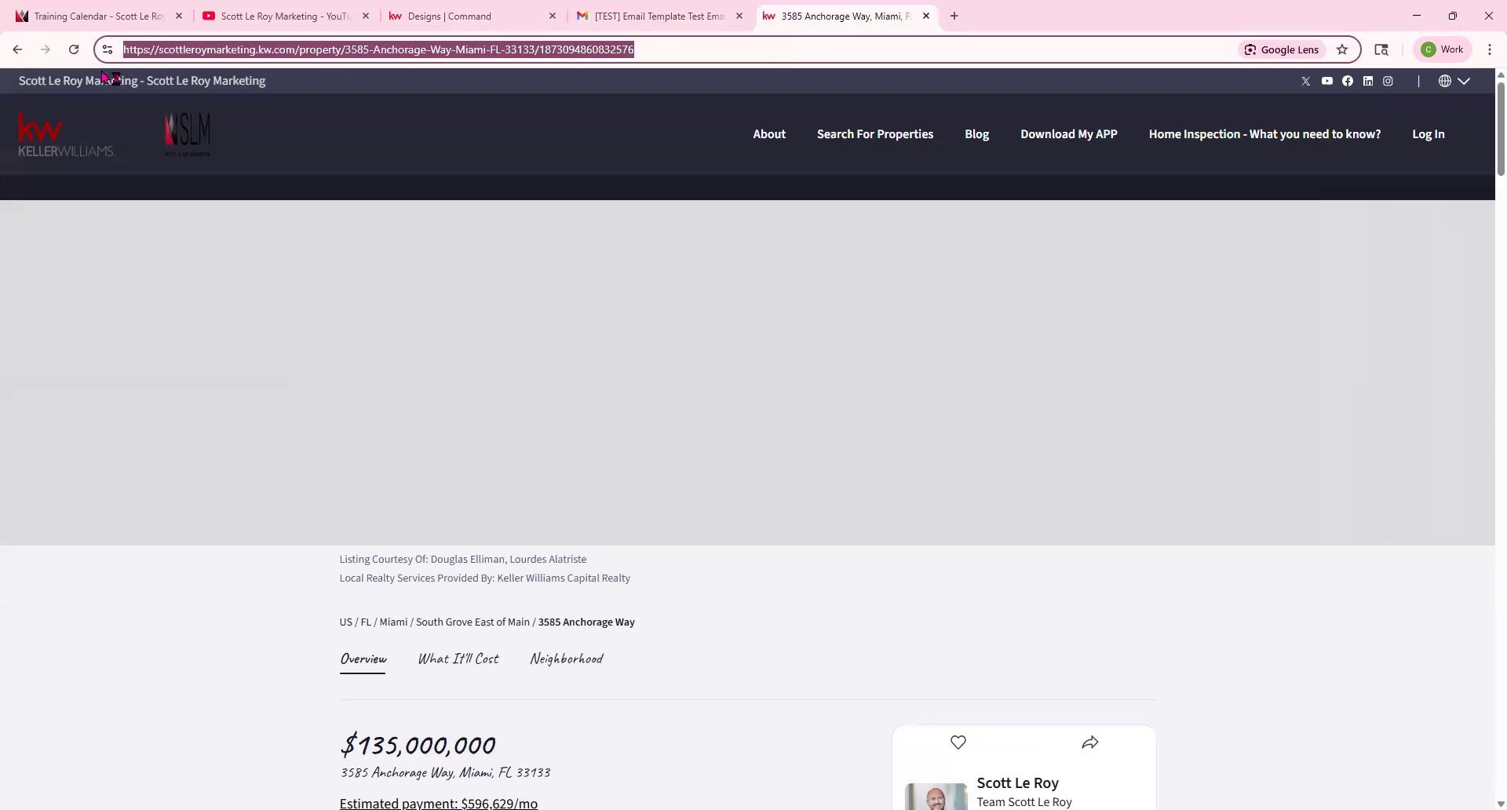
{"action": "type", "text": "agen"}
{"action": "left_click", "coordinate": [99, 73]}
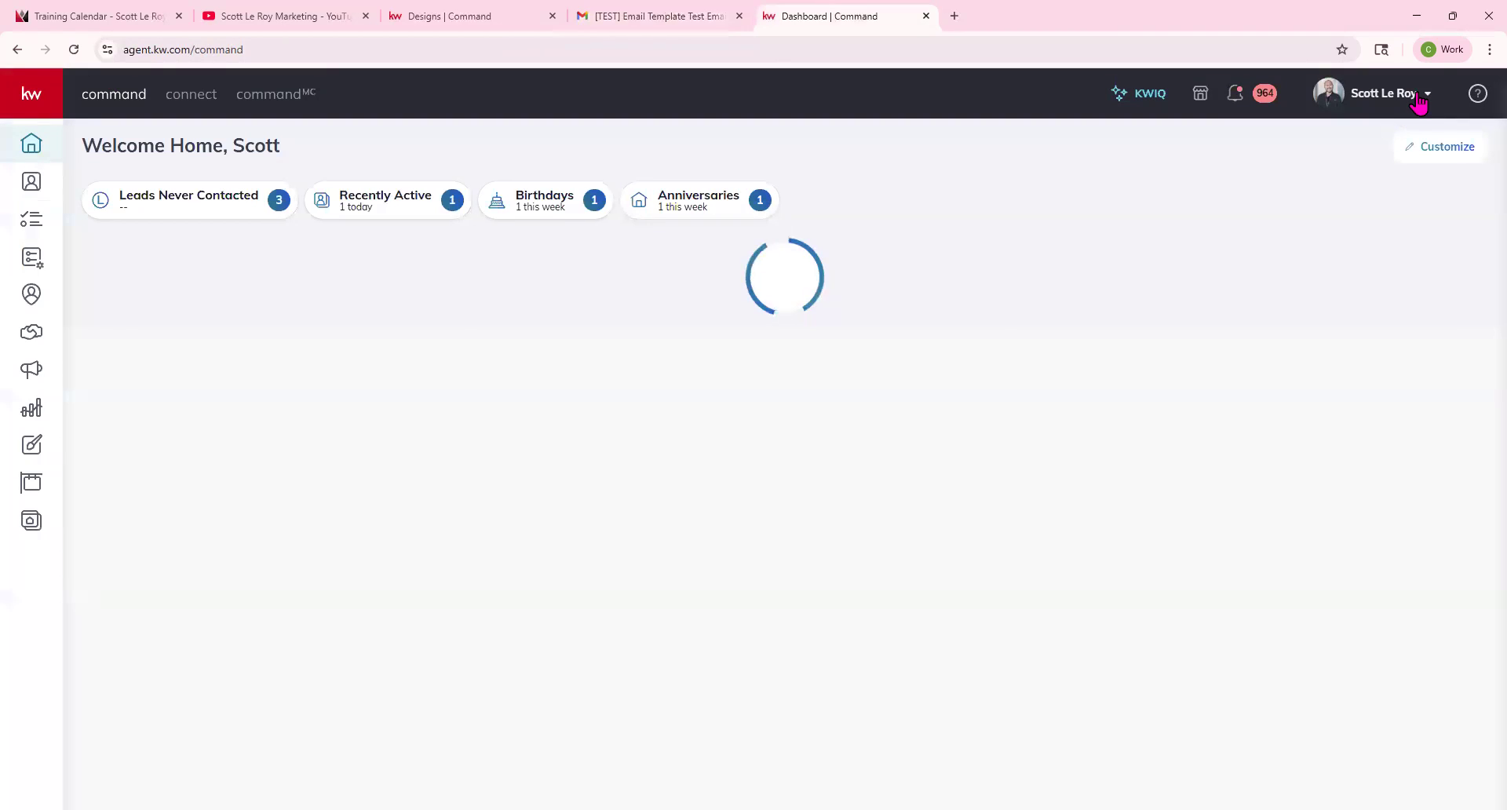
Open the account settings and scroll to the Email Services section for Command Email.
{"action": "left_click", "coordinate": [1422, 96]}
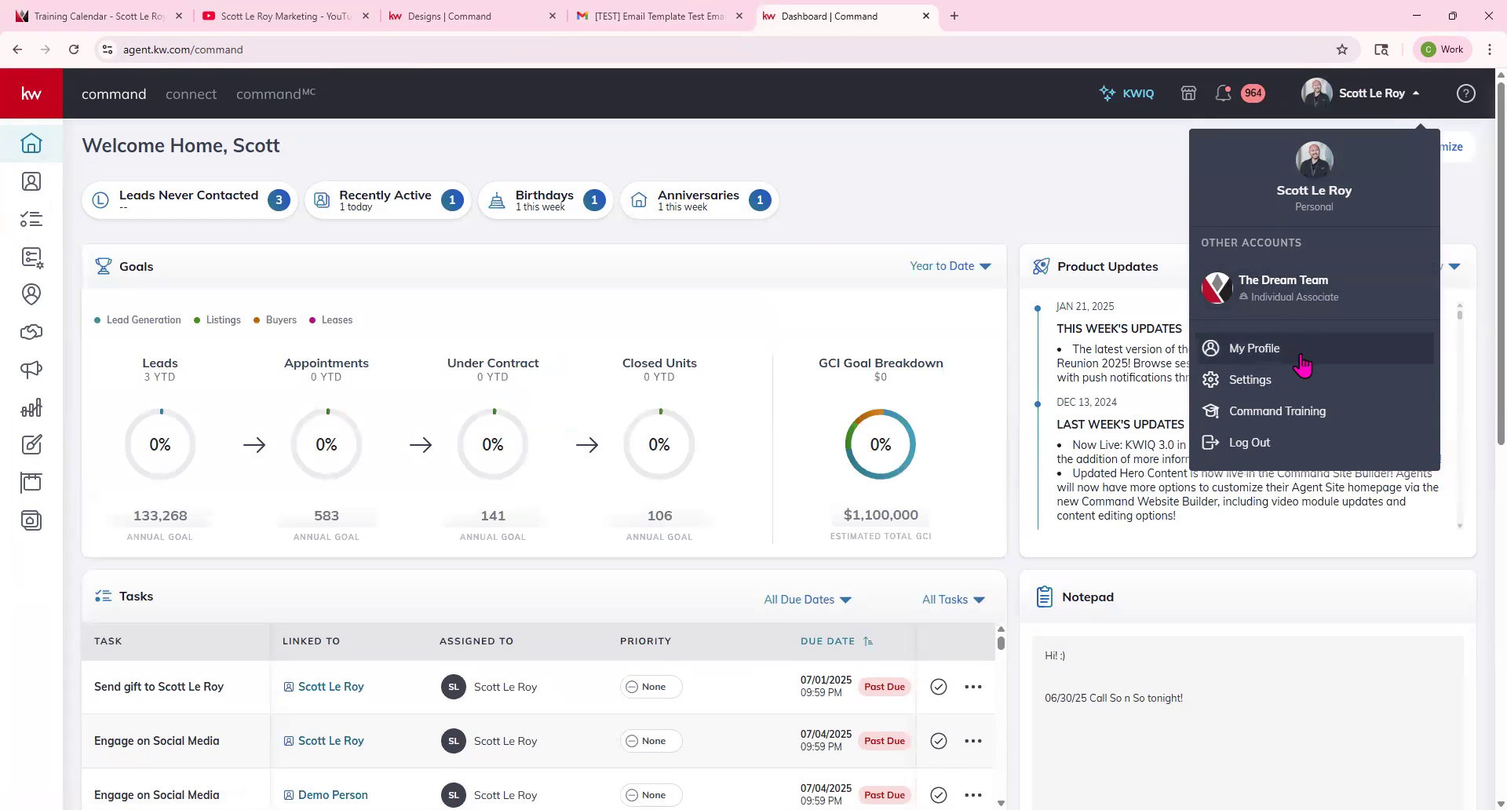
{"action": "left_click", "coordinate": [1274, 382]}
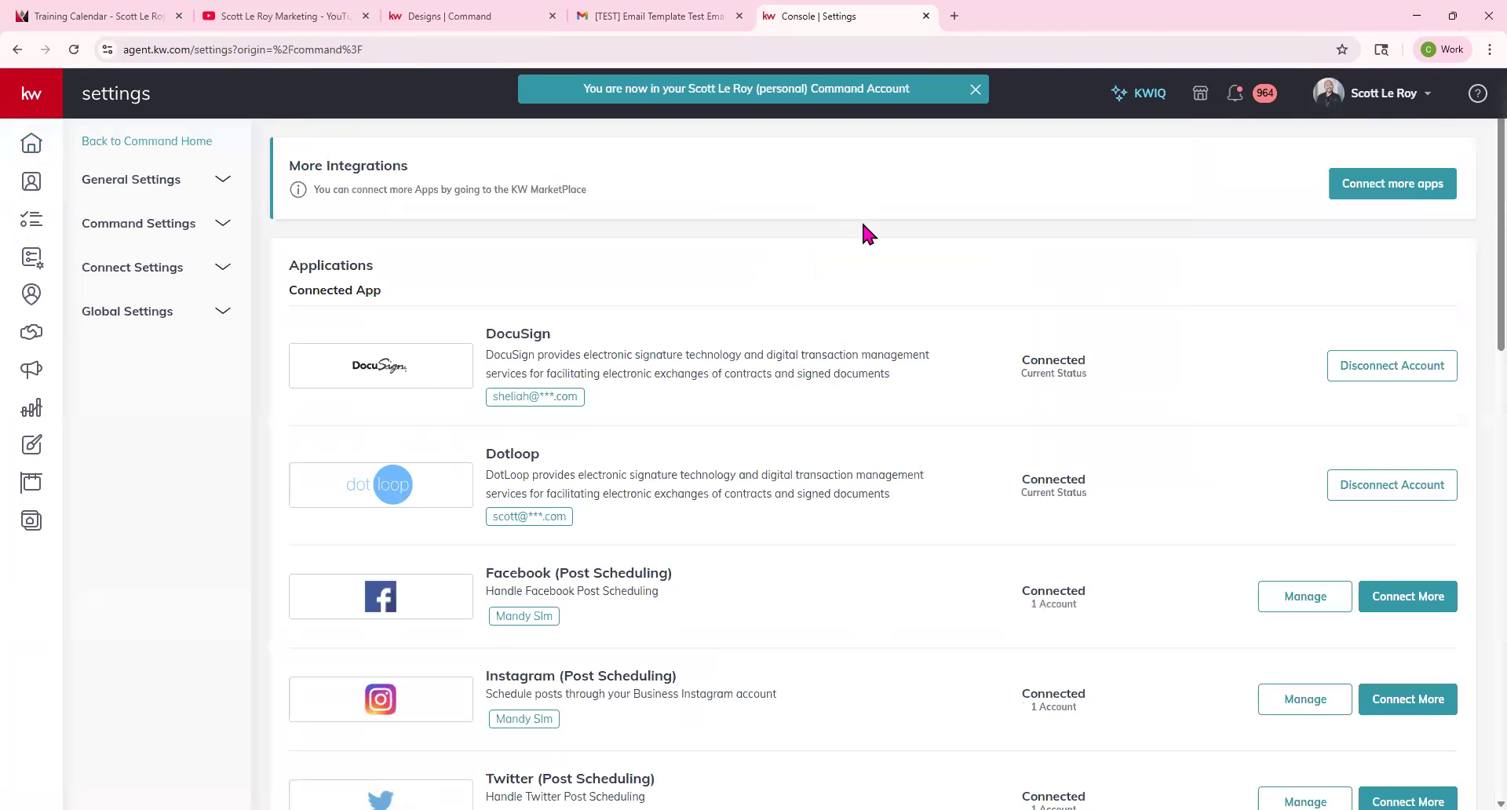
{"action": "scroll", "coordinate": [931, 480], "scroll_direction": "down", "scroll_amount": 12}
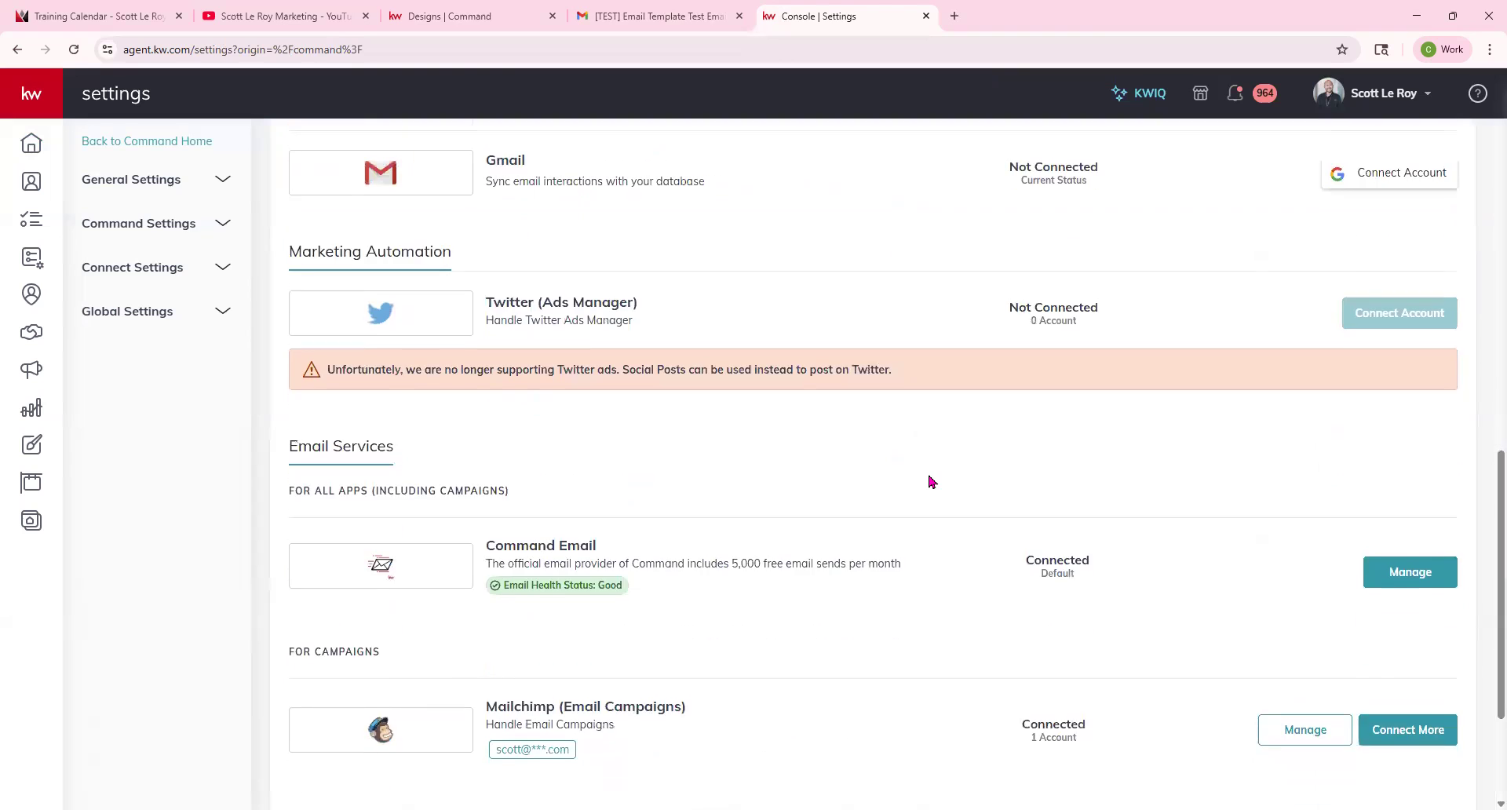
{"action": "scroll", "coordinate": [930, 480], "scroll_direction": "down", "scroll_amount": 3}
{"action": "left_click_drag", "start_coordinate": [482, 333], "coordinate": [598, 340]}
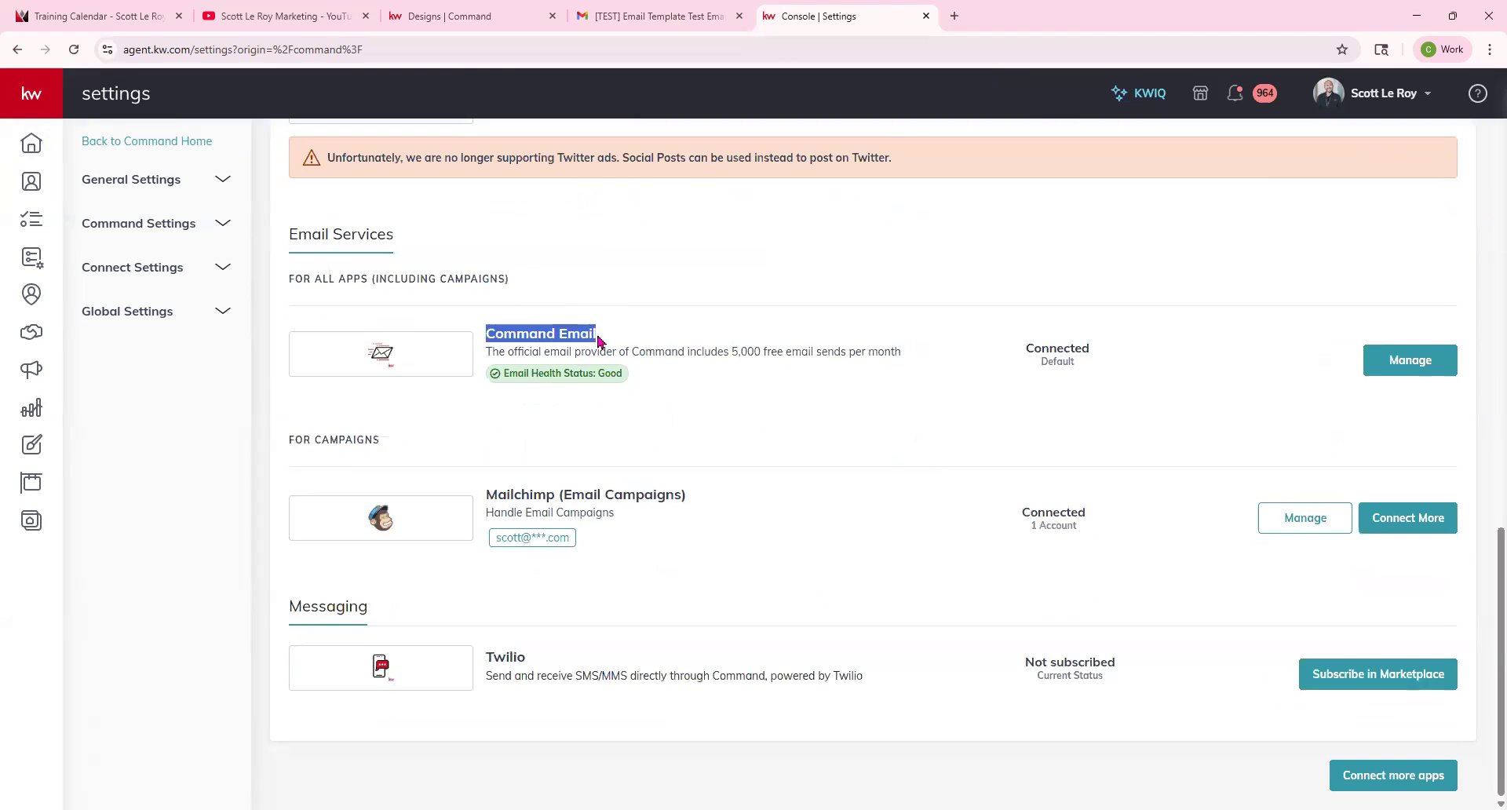
{"action": "left_click", "coordinate": [816, 402]}
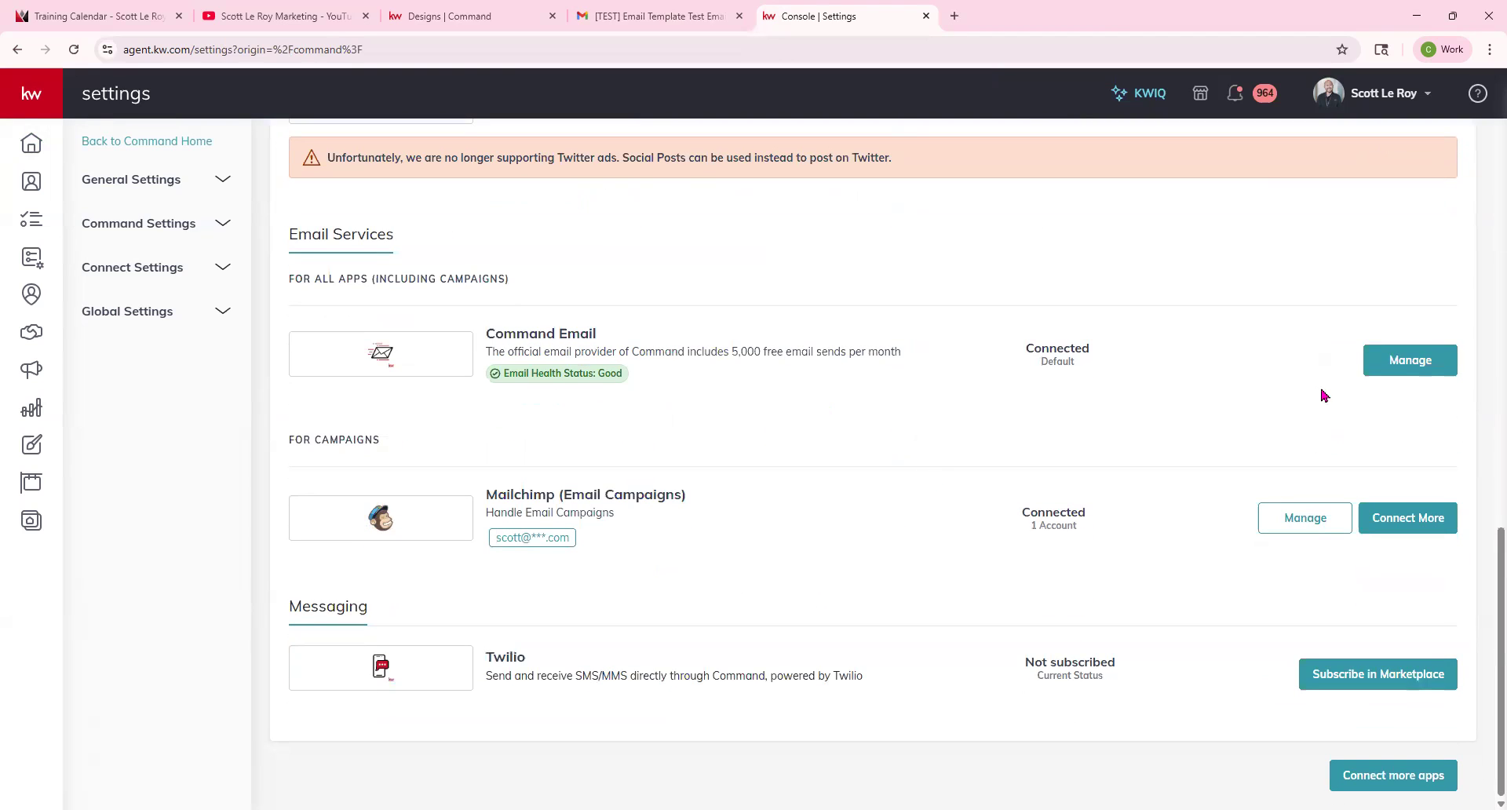
Open Command Email management, review monthly usage and the sender name and reply-to settings, and close it.
{"action": "left_click", "coordinate": [1424, 363]}
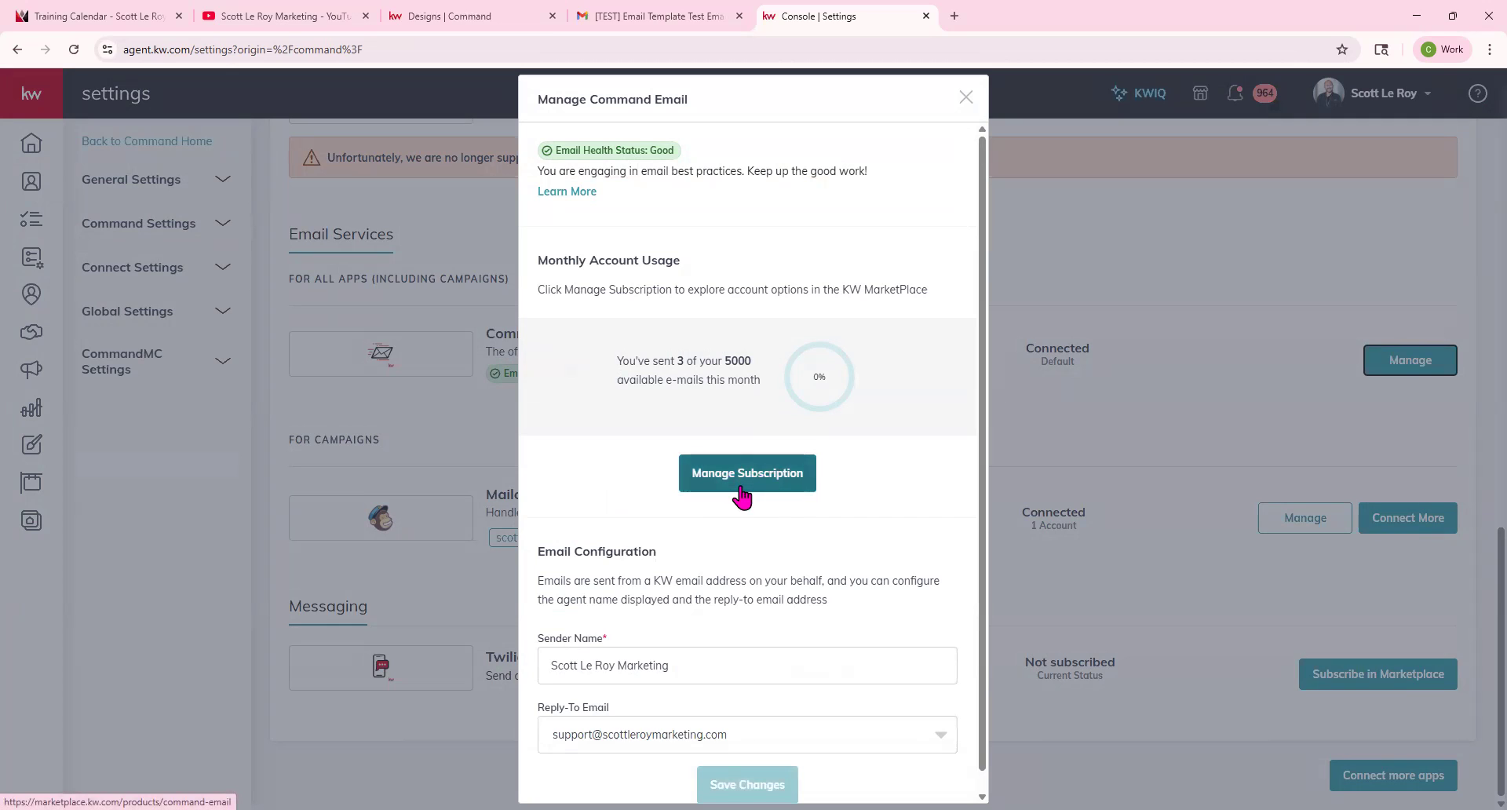
{"action": "scroll", "coordinate": [742, 490], "scroll_direction": "down", "scroll_amount": 1}
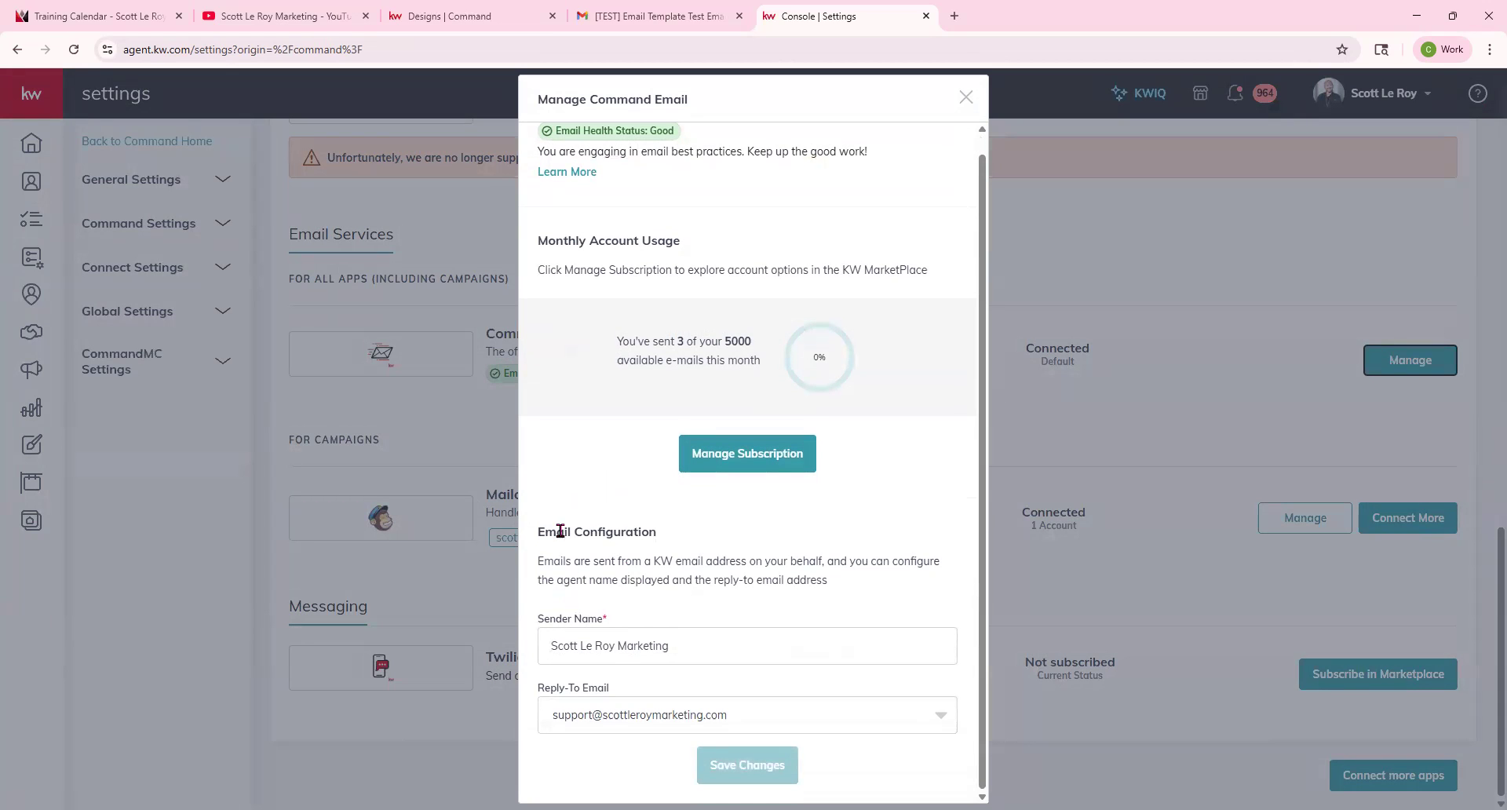
{"action": "left_click_drag", "start_coordinate": [539, 531], "coordinate": [736, 539]}
{"action": "left_click", "coordinate": [736, 539]}
{"action": "left_click_drag", "start_coordinate": [543, 646], "coordinate": [701, 645]}
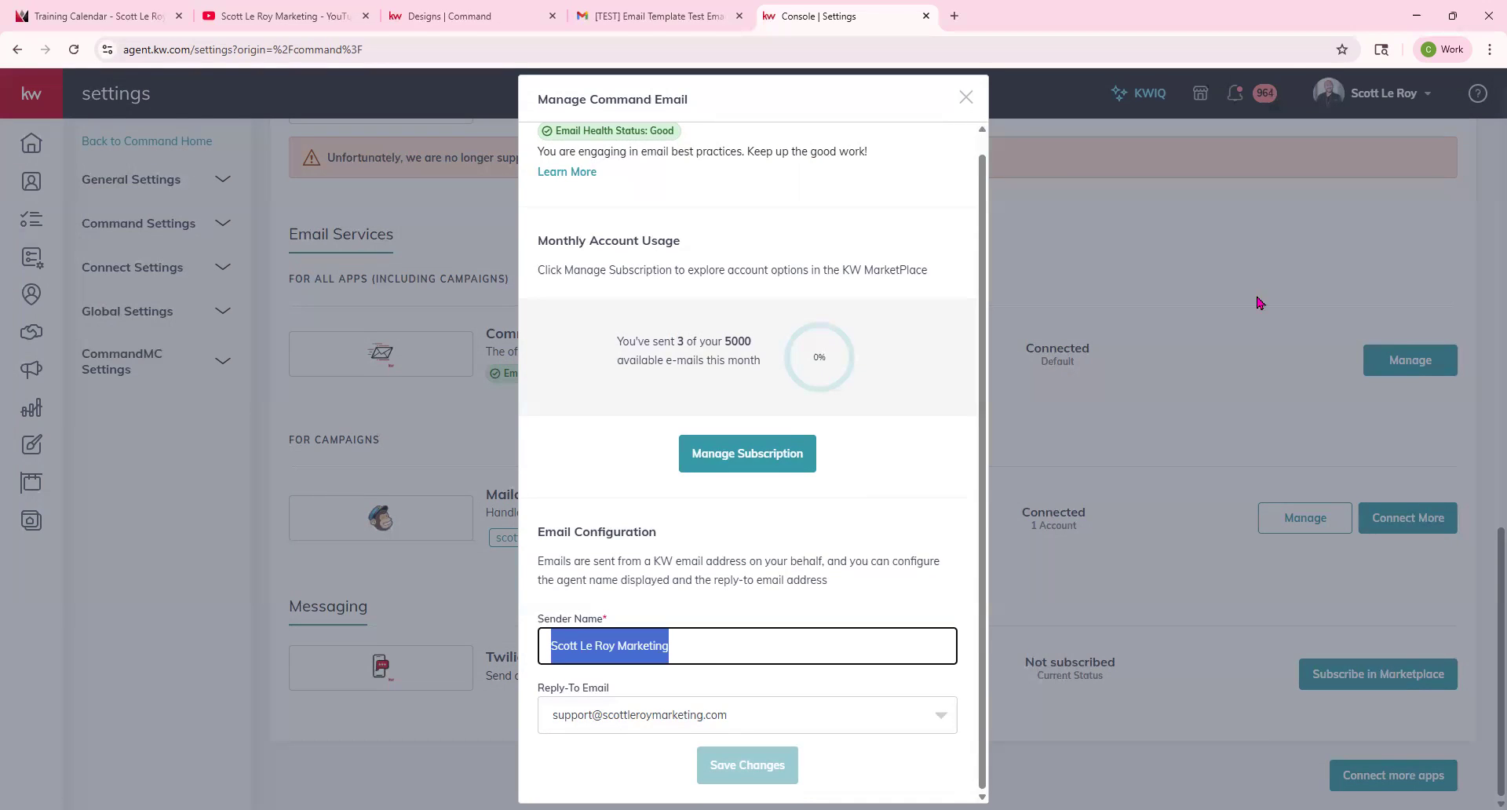
{"action": "left_click", "coordinate": [1163, 456]}
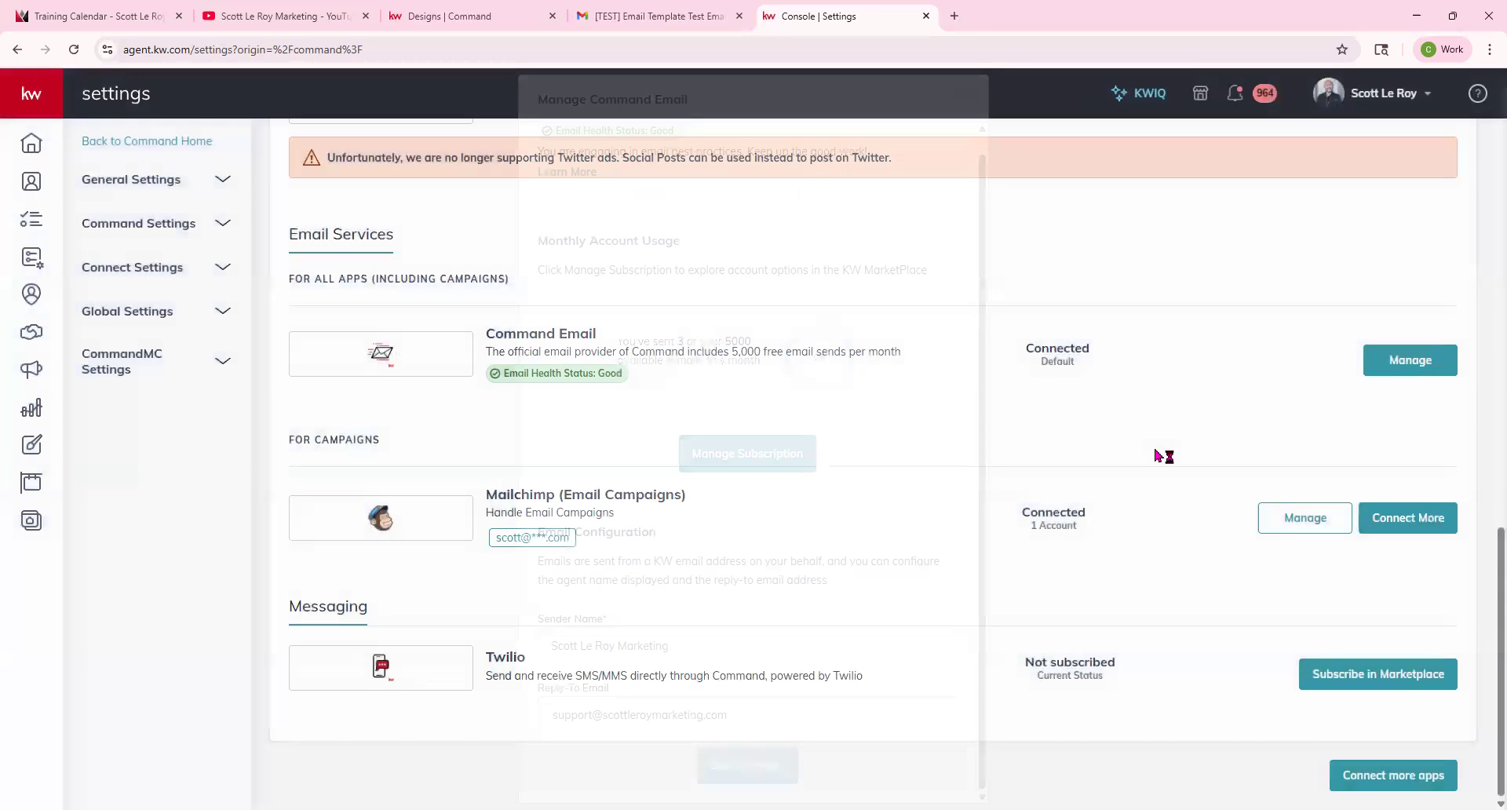
Open the Emails campaigns page and dismiss the security update and sends-remaining banners.
{"action": "scroll", "coordinate": [1154, 447], "scroll_direction": "up", "scroll_amount": 15}
{"action": "scroll", "coordinate": [1156, 452], "scroll_direction": "down", "scroll_amount": 15}
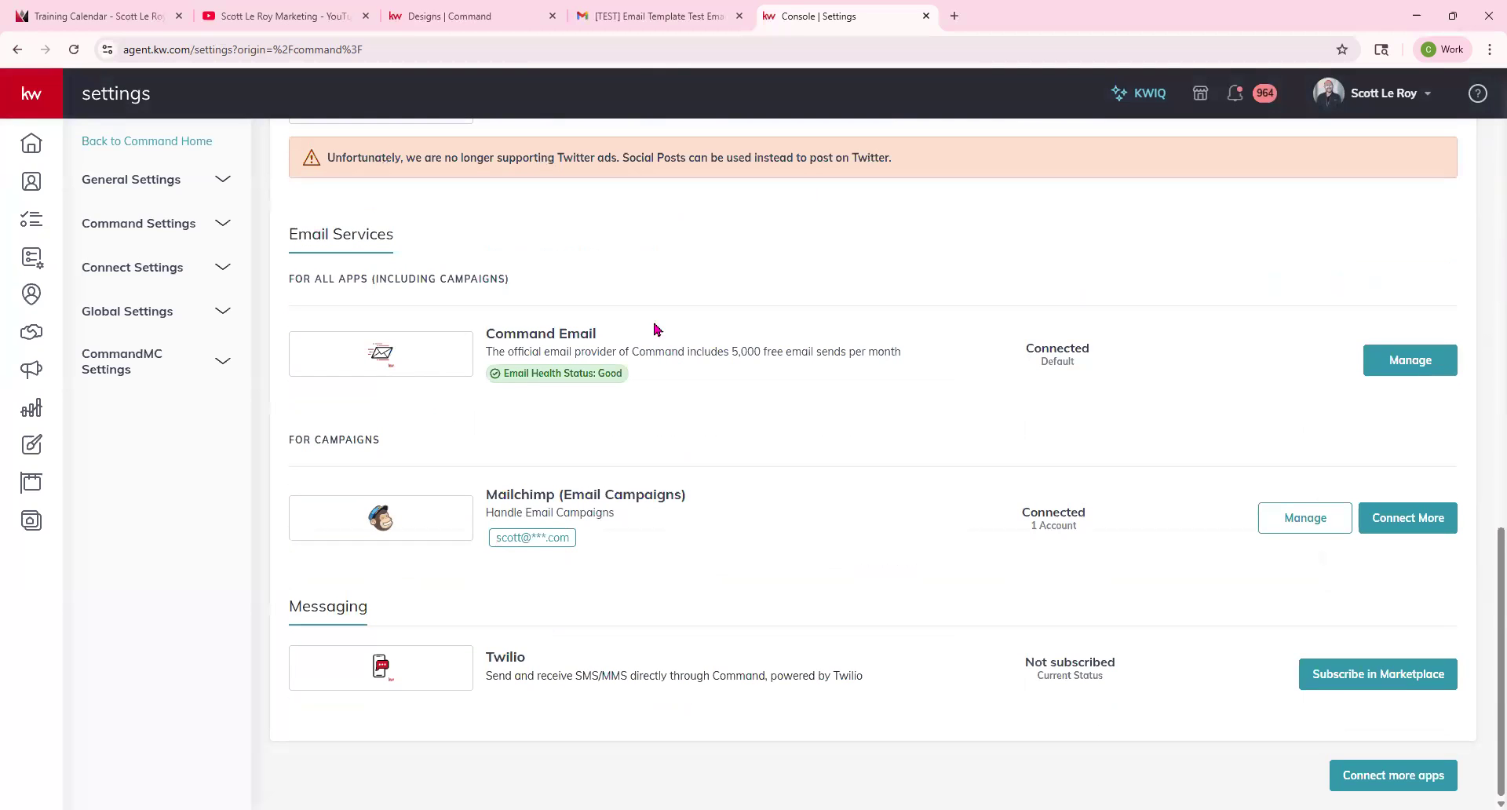
{"action": "left_click", "coordinate": [39, 379]}
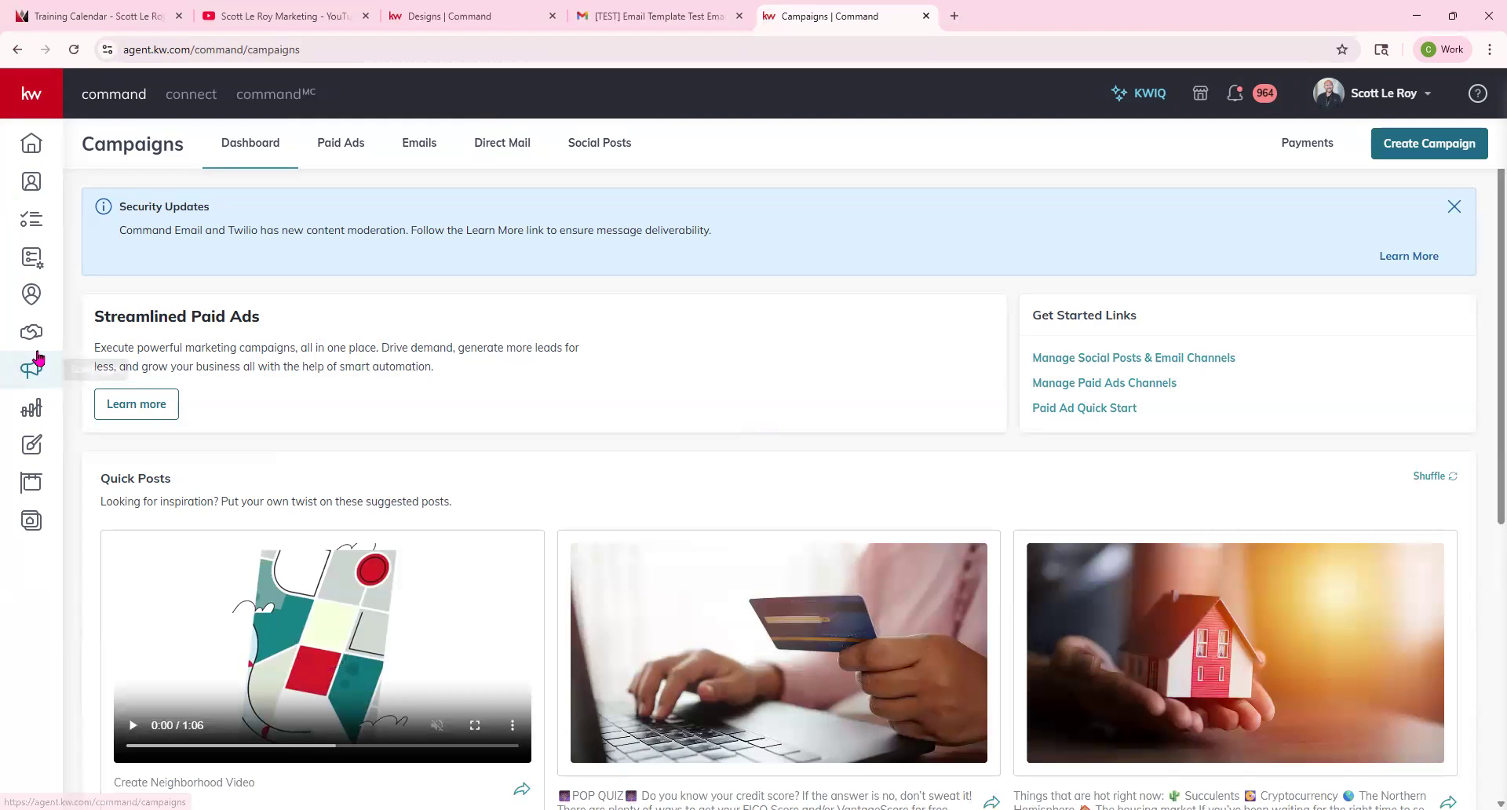
{"action": "left_click", "coordinate": [430, 147]}
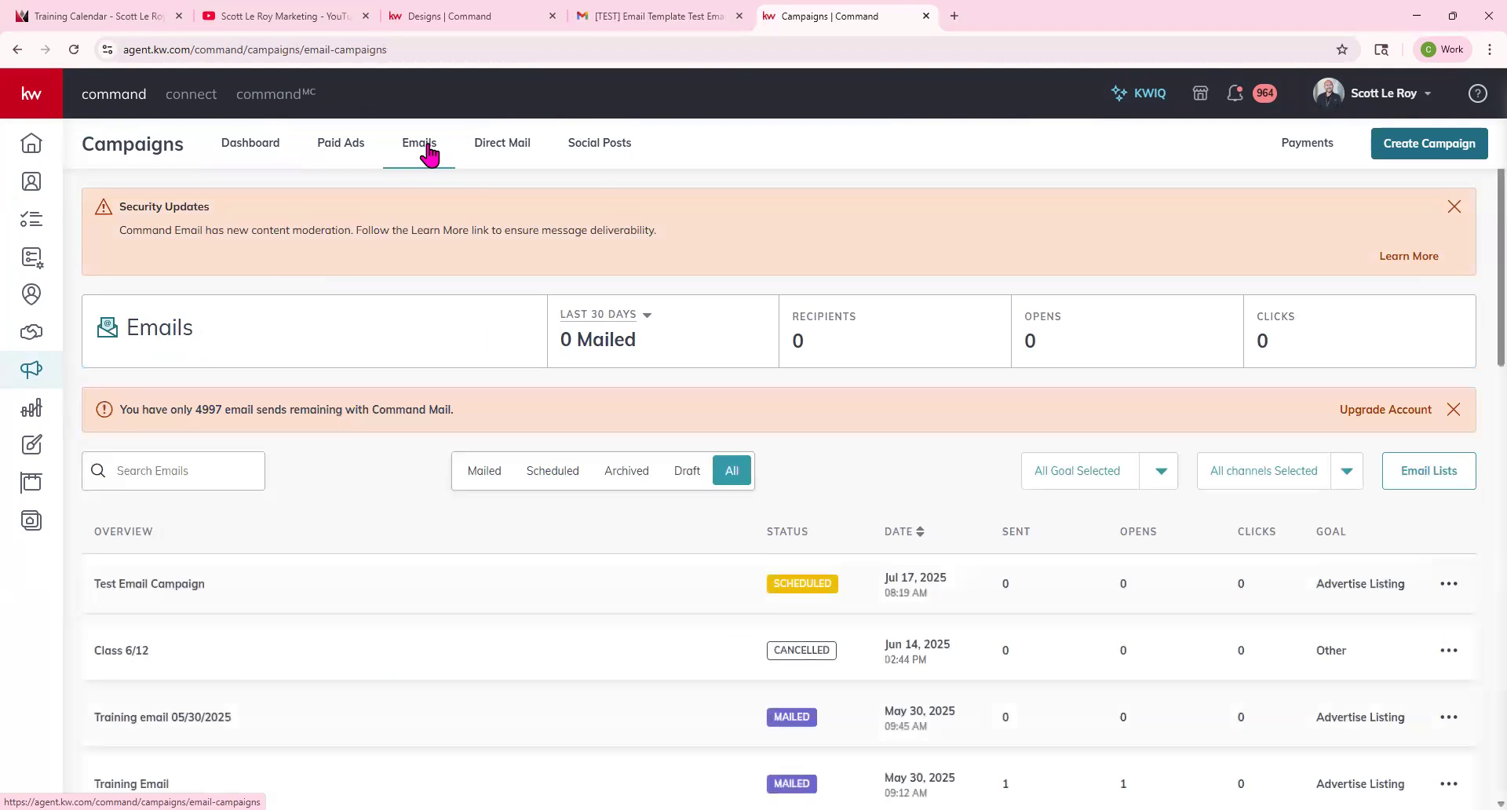
{"action": "left_click", "coordinate": [1455, 208]}
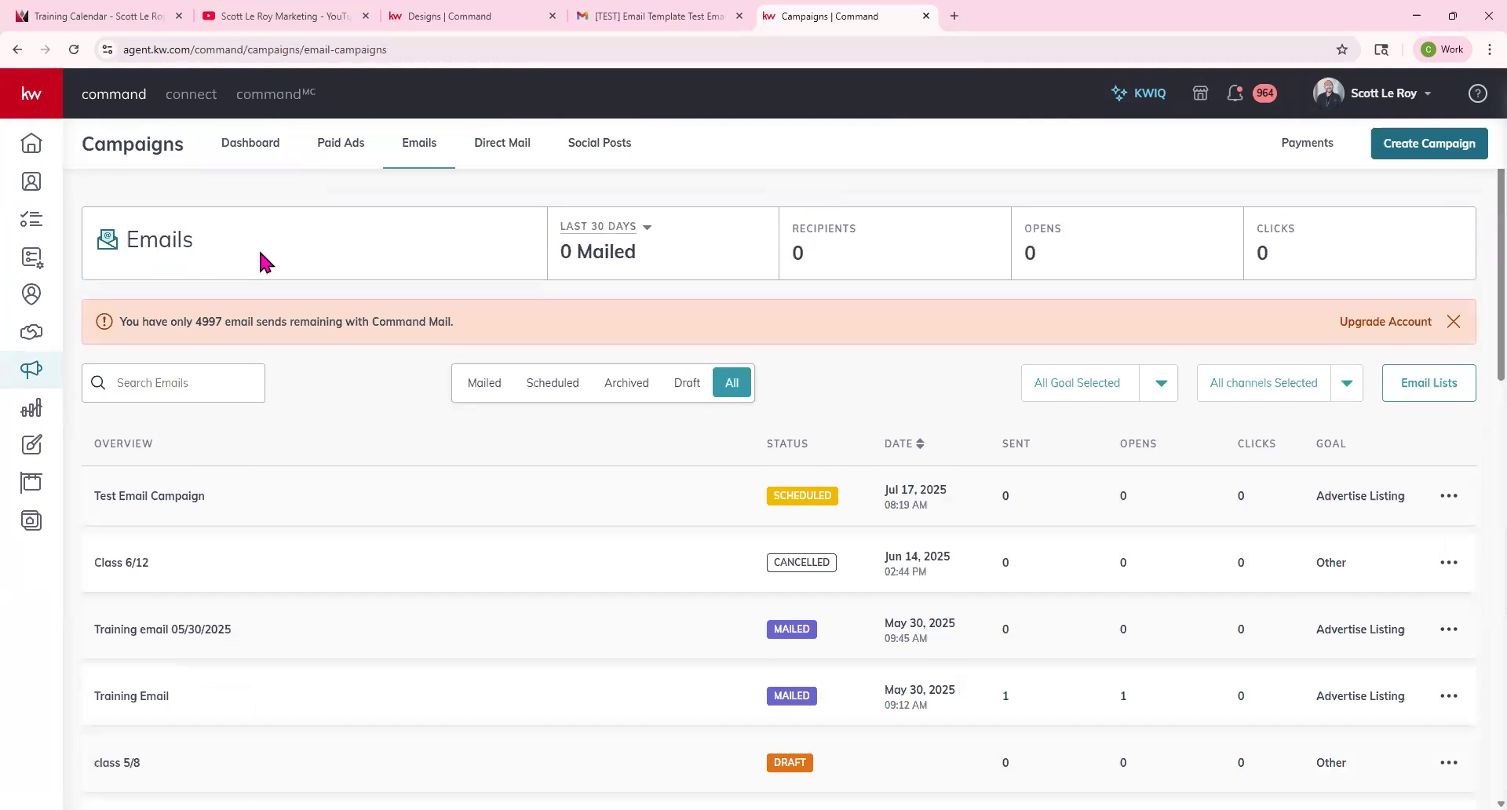
{"action": "left_click", "coordinate": [1451, 324]}
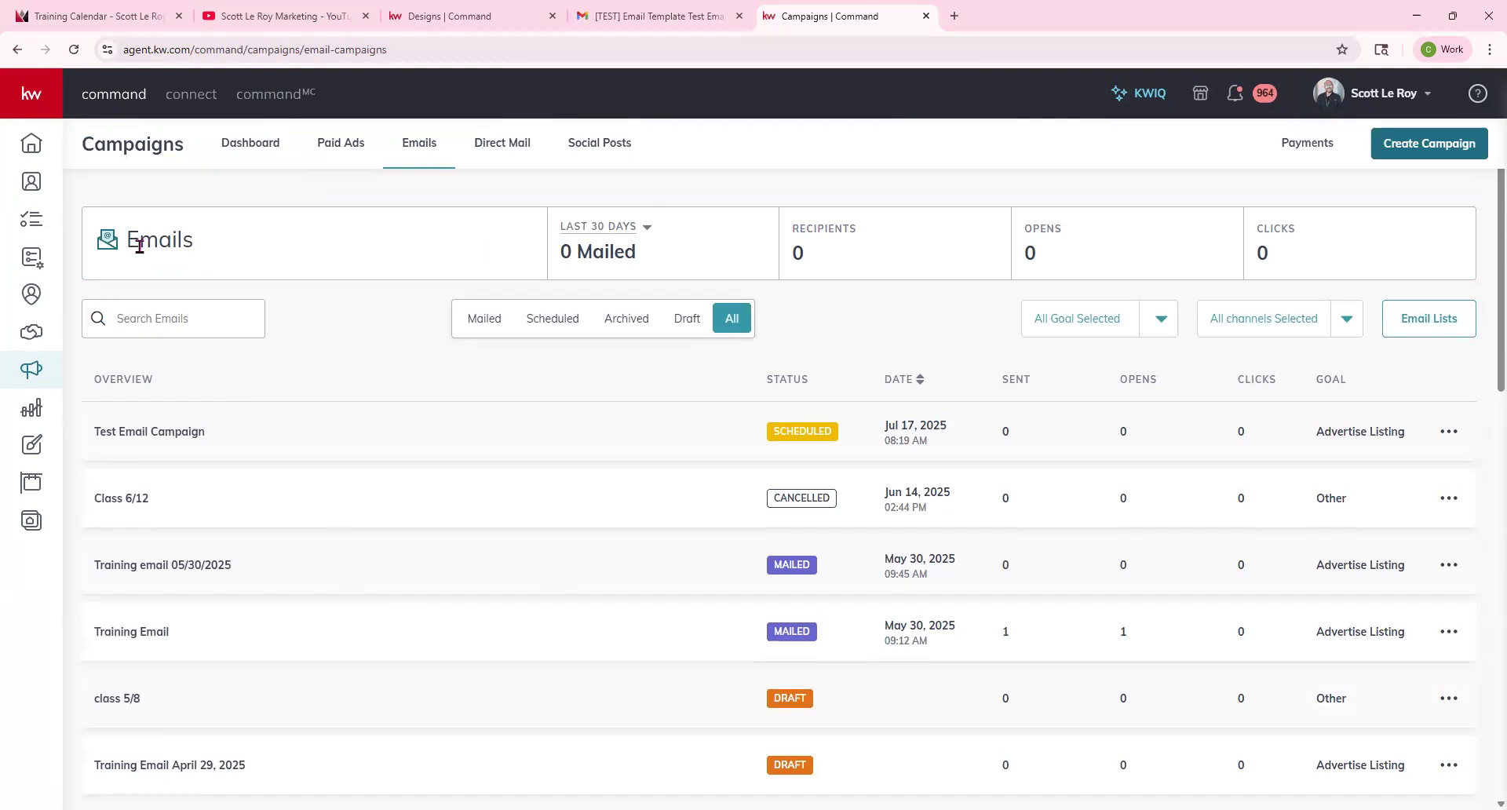
Examine the date range, goal and channel filter options for the email campaigns list.
{"action": "left_click", "coordinate": [648, 229]}
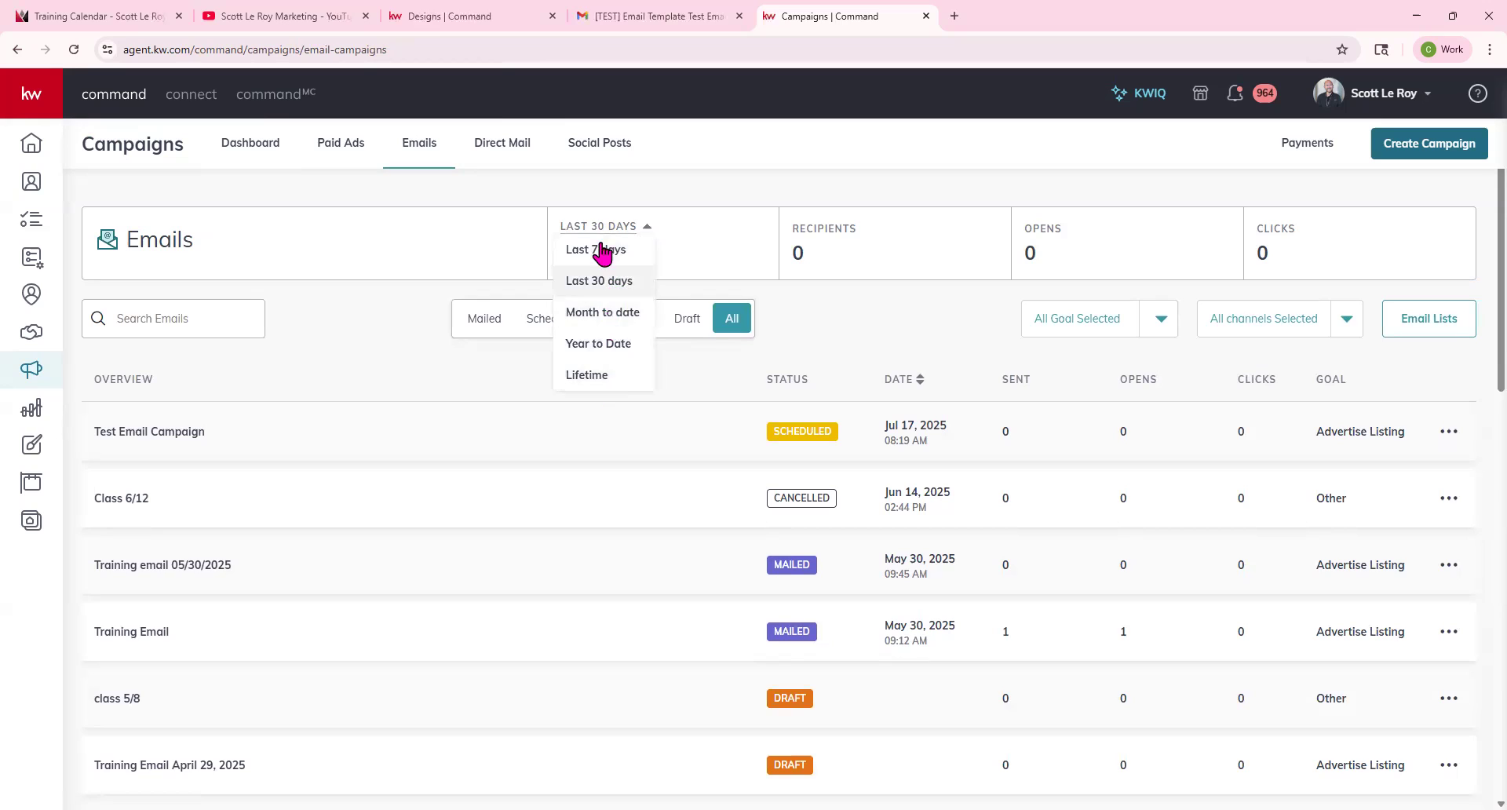
{"action": "left_click", "coordinate": [850, 320]}
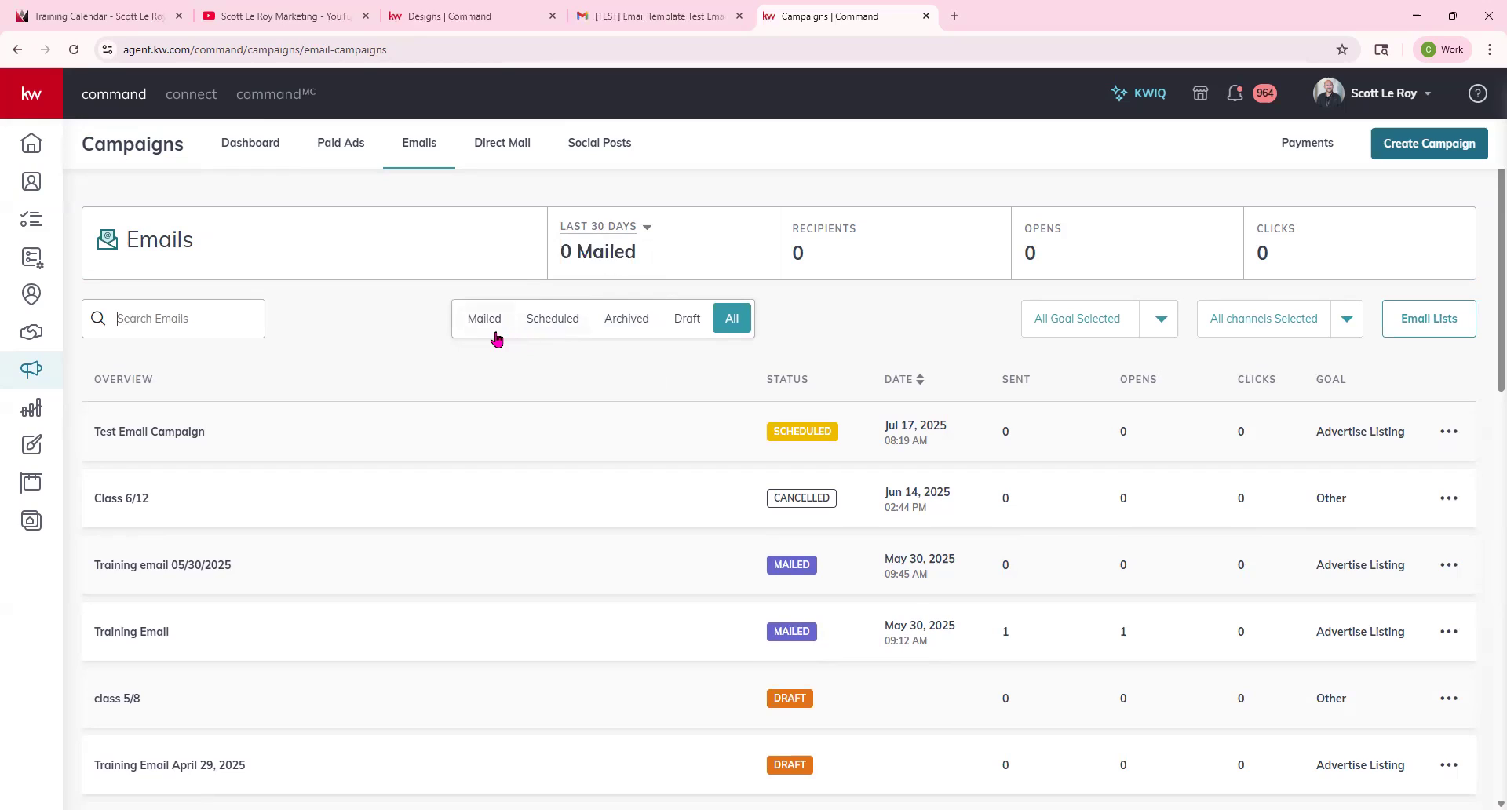
{"action": "left_click", "coordinate": [1163, 328]}
{"action": "scroll", "coordinate": [1111, 428], "scroll_direction": "down", "scroll_amount": 2}
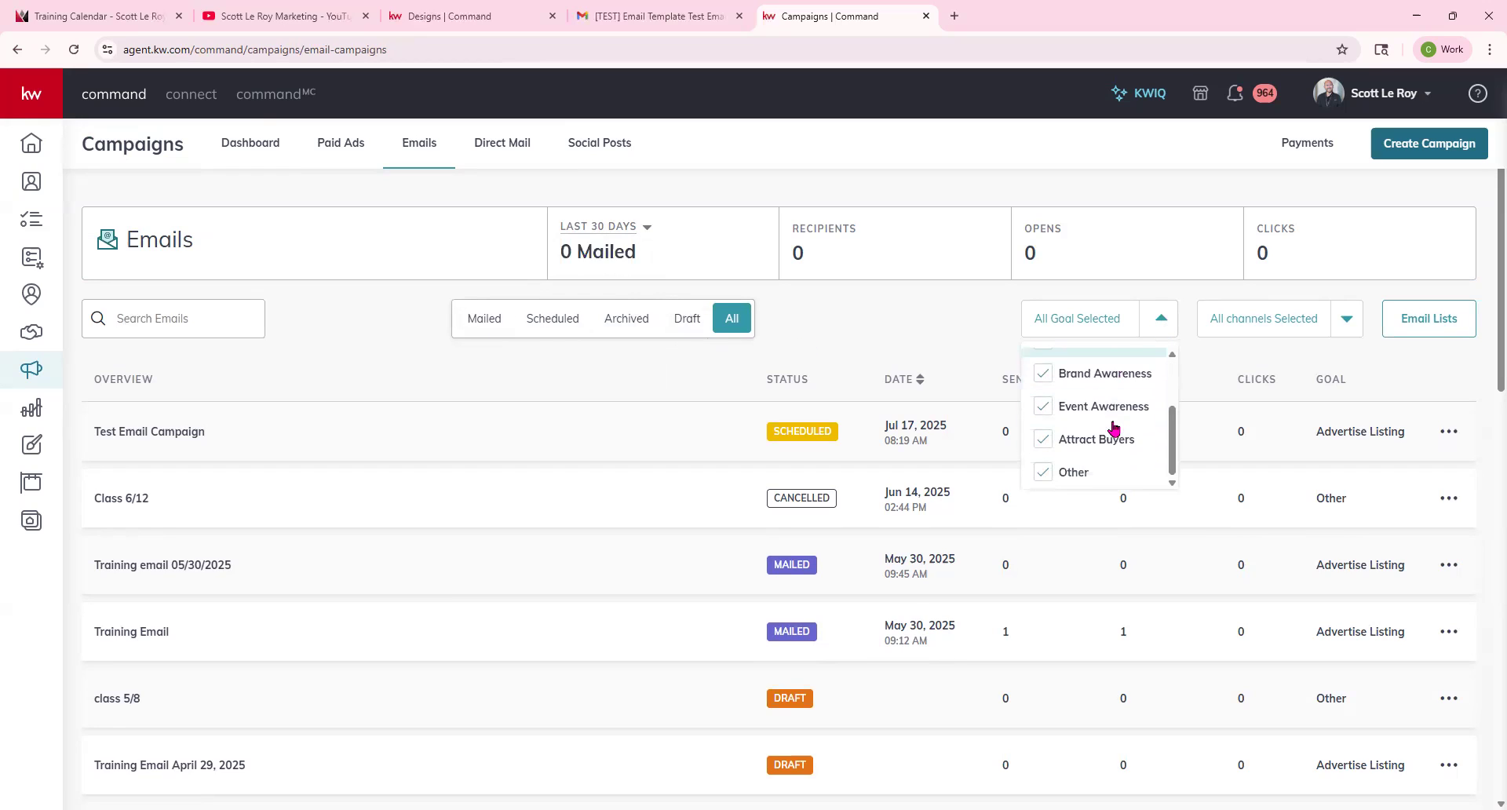
{"action": "scroll", "coordinate": [1113, 428], "scroll_direction": "down", "scroll_amount": 1}
{"action": "scroll", "coordinate": [1059, 397], "scroll_direction": "up", "scroll_amount": 3}
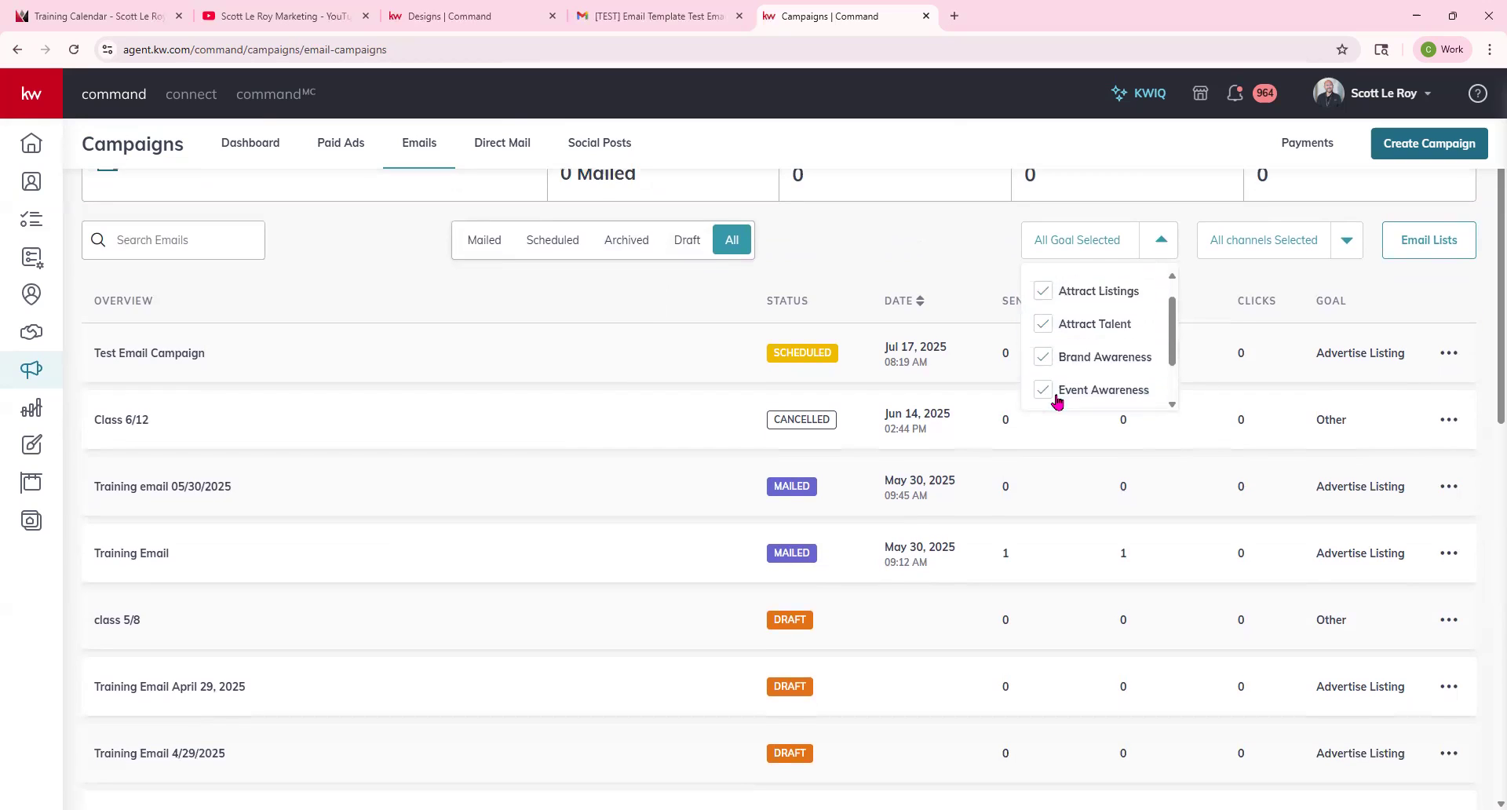
{"action": "left_click", "coordinate": [1351, 242]}
{"action": "left_click", "coordinate": [1351, 243]}
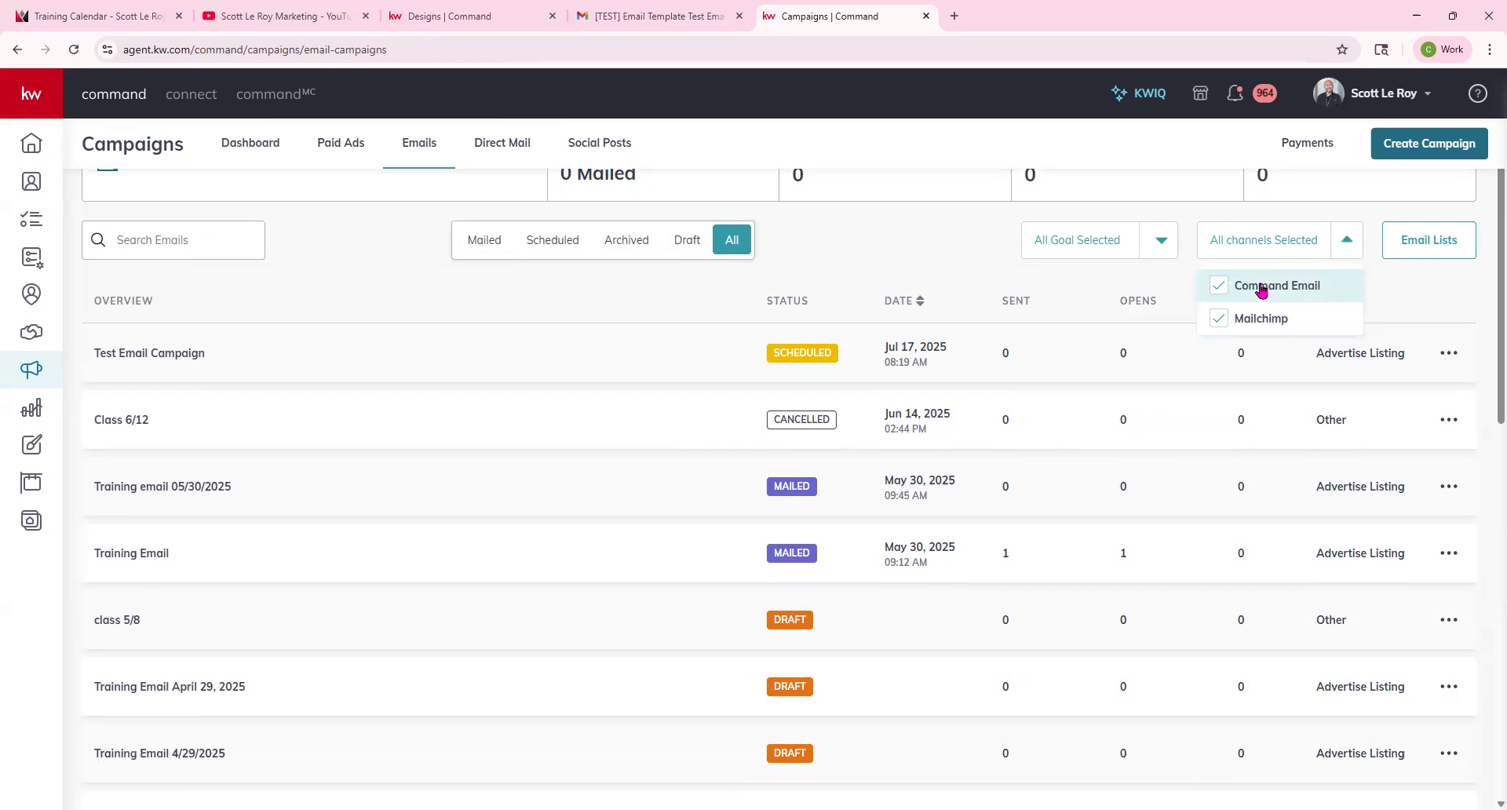
{"action": "left_click", "coordinate": [901, 262]}
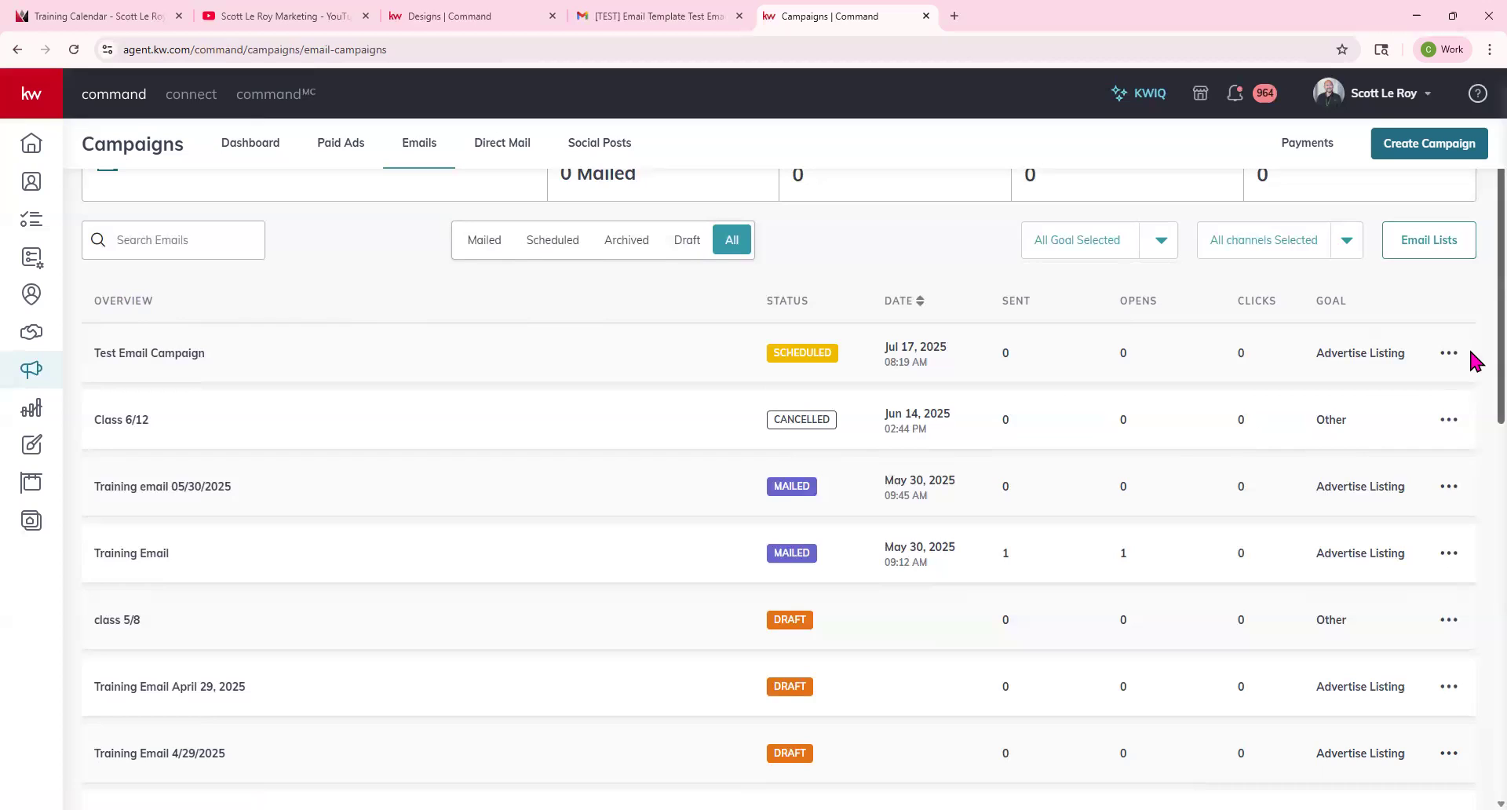
{"action": "scroll", "coordinate": [163, 354], "scroll_direction": "down", "scroll_amount": 1}
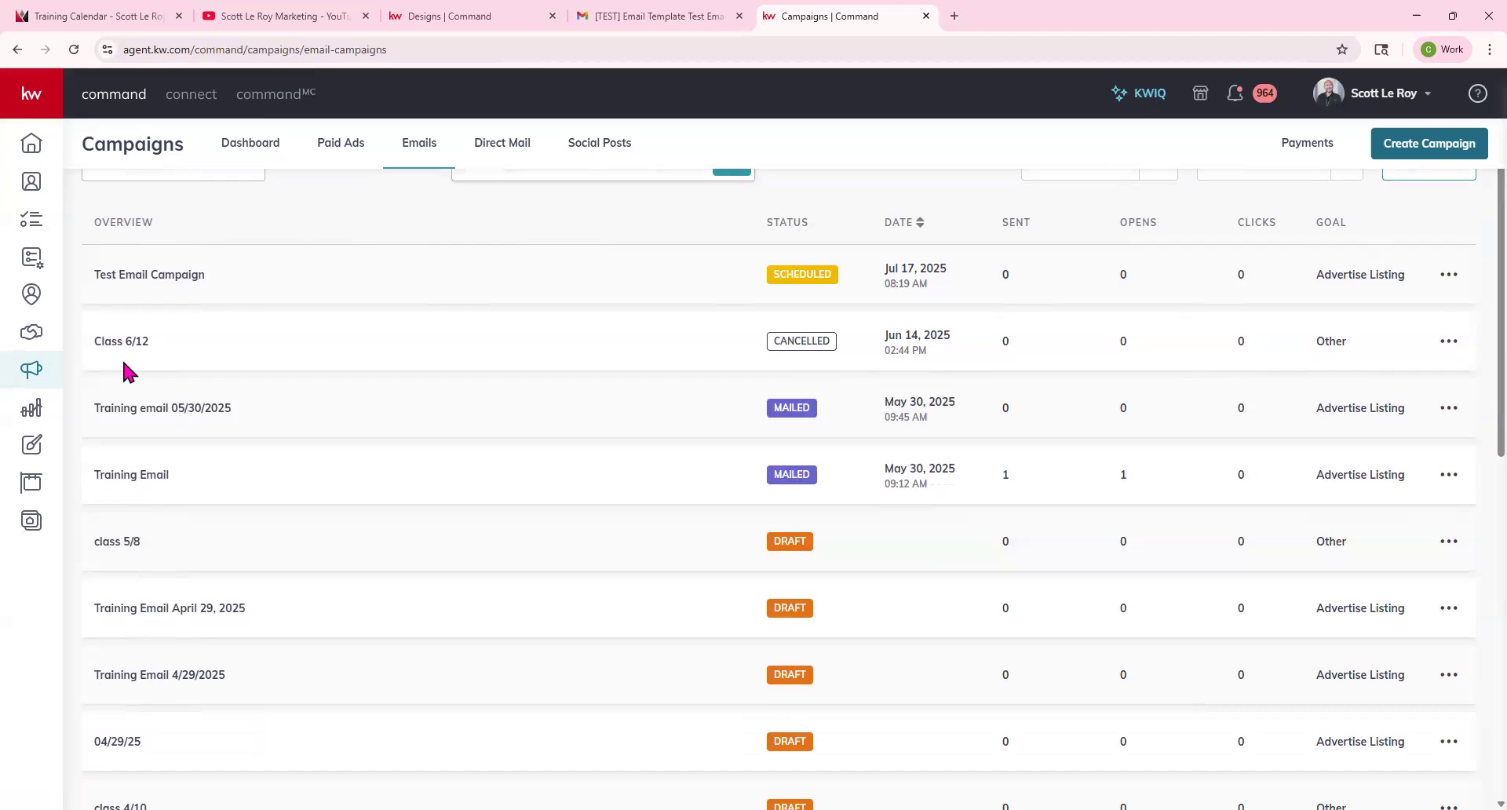
{"action": "scroll", "coordinate": [895, 393], "scroll_direction": "up", "scroll_amount": 2}
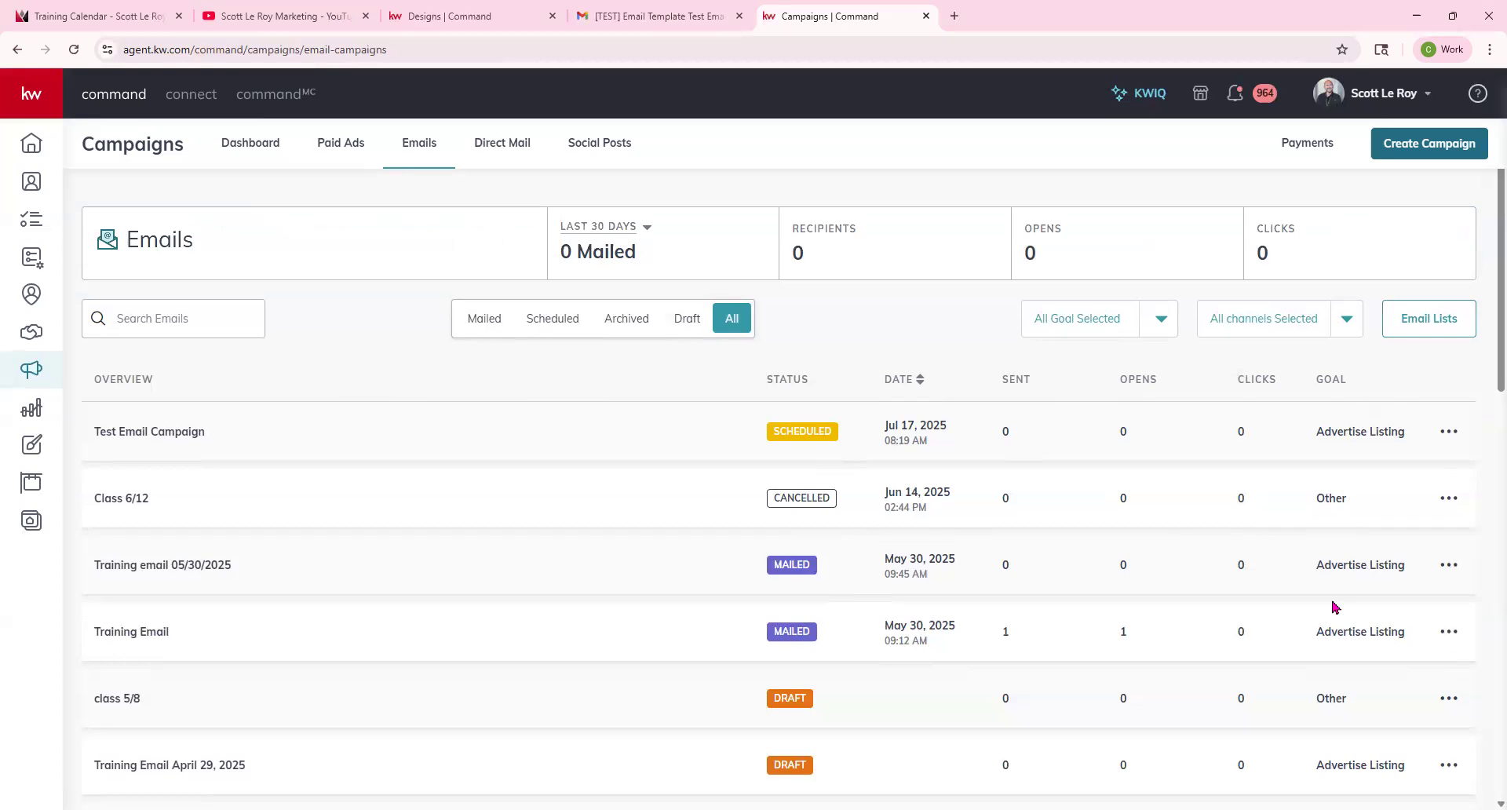
Review the action menu options for the scheduled, cancelled and draft campaigns in the emails list.
{"action": "left_click", "coordinate": [1452, 433]}
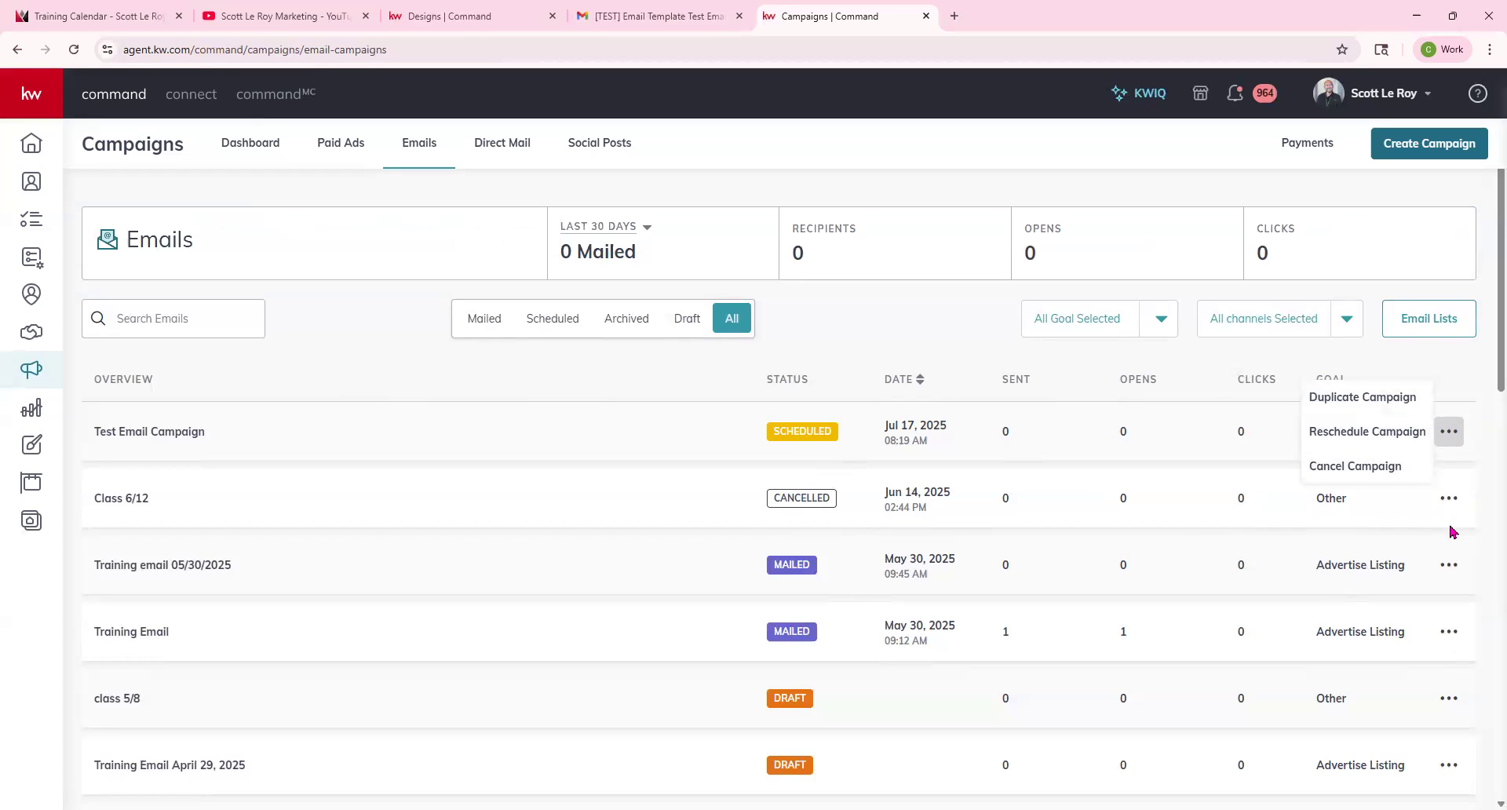
{"action": "left_click", "coordinate": [1450, 566]}
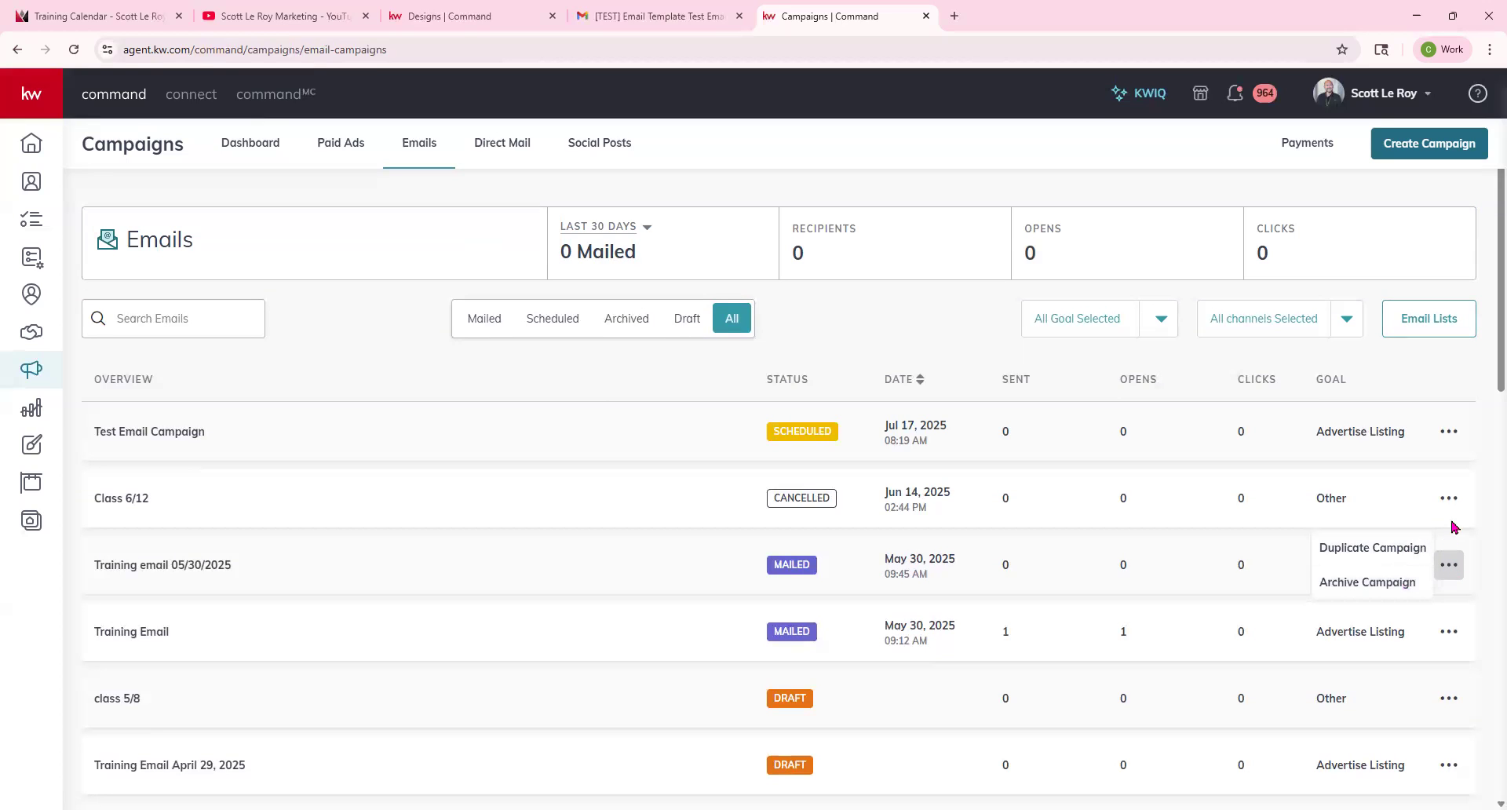
{"action": "left_click", "coordinate": [1456, 444]}
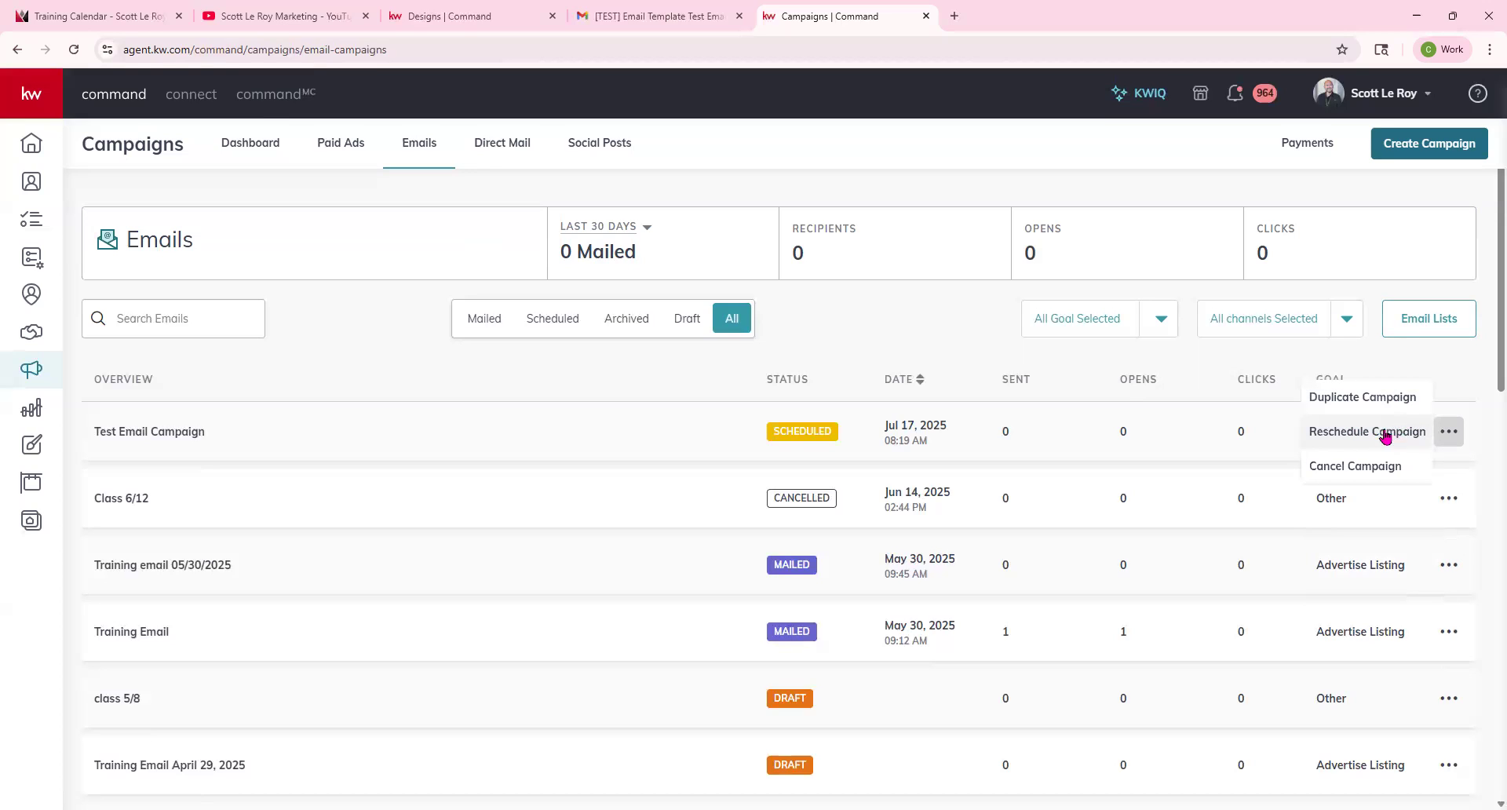
{"action": "left_click", "coordinate": [1485, 511]}
{"action": "left_click", "coordinate": [1451, 499]}
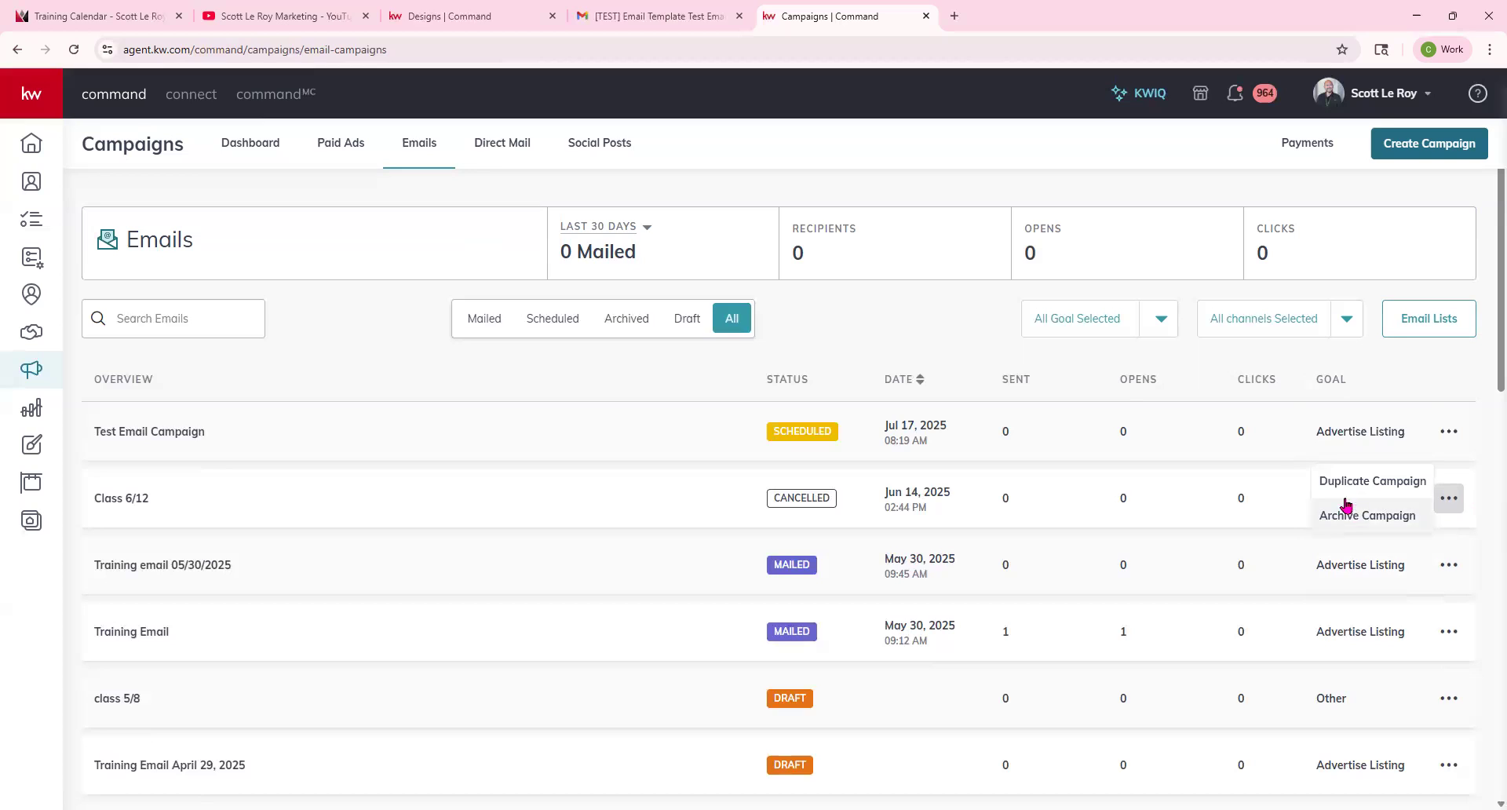
{"action": "left_click", "coordinate": [1449, 699]}
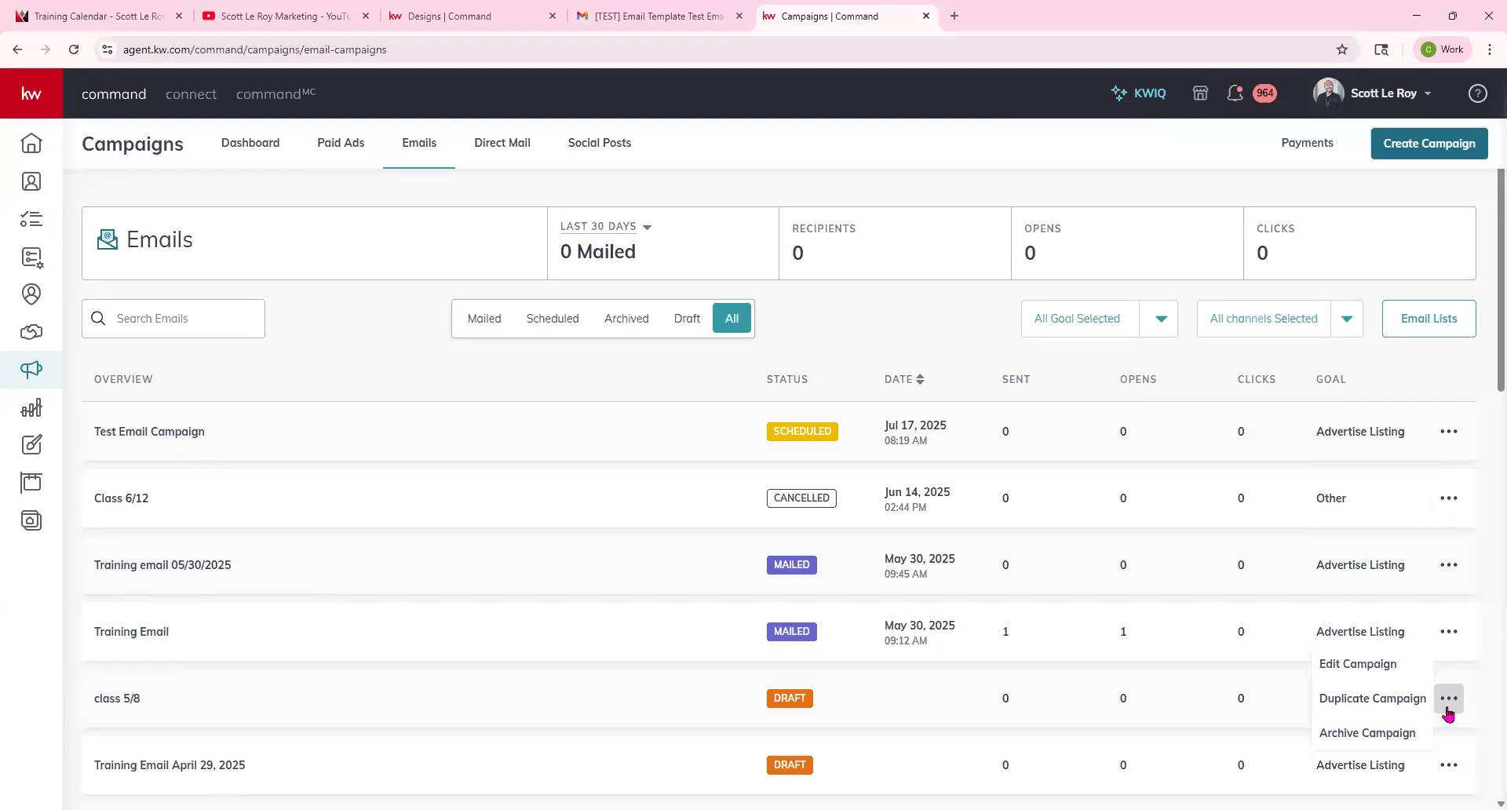
{"action": "left_click", "coordinate": [1451, 711]}
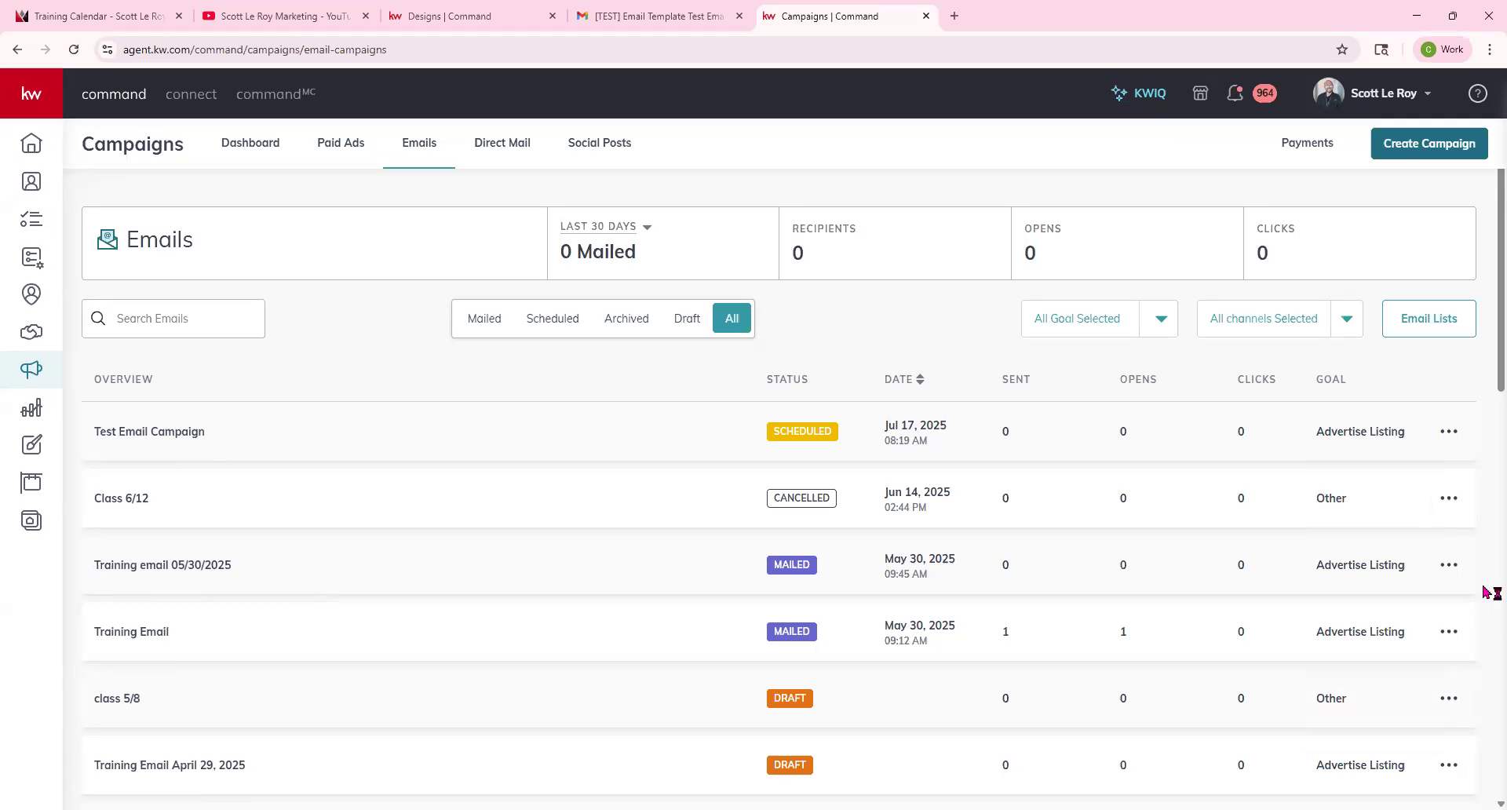
{"action": "left_click", "coordinate": [1456, 709]}
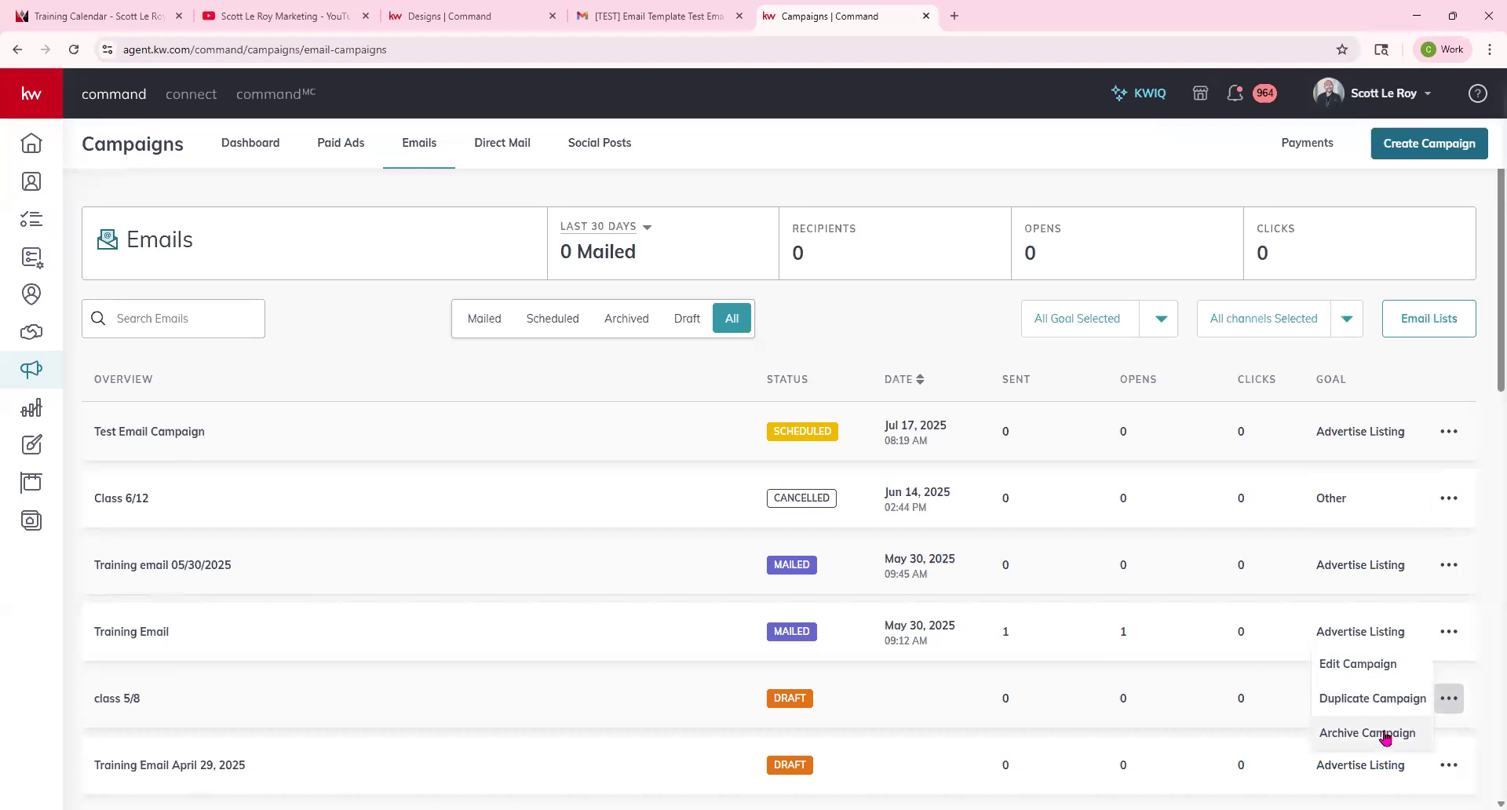
{"action": "scroll", "coordinate": [1486, 585], "scroll_direction": "down", "scroll_amount": 8}
{"action": "scroll", "coordinate": [861, 494], "scroll_direction": "up", "scroll_amount": 8}
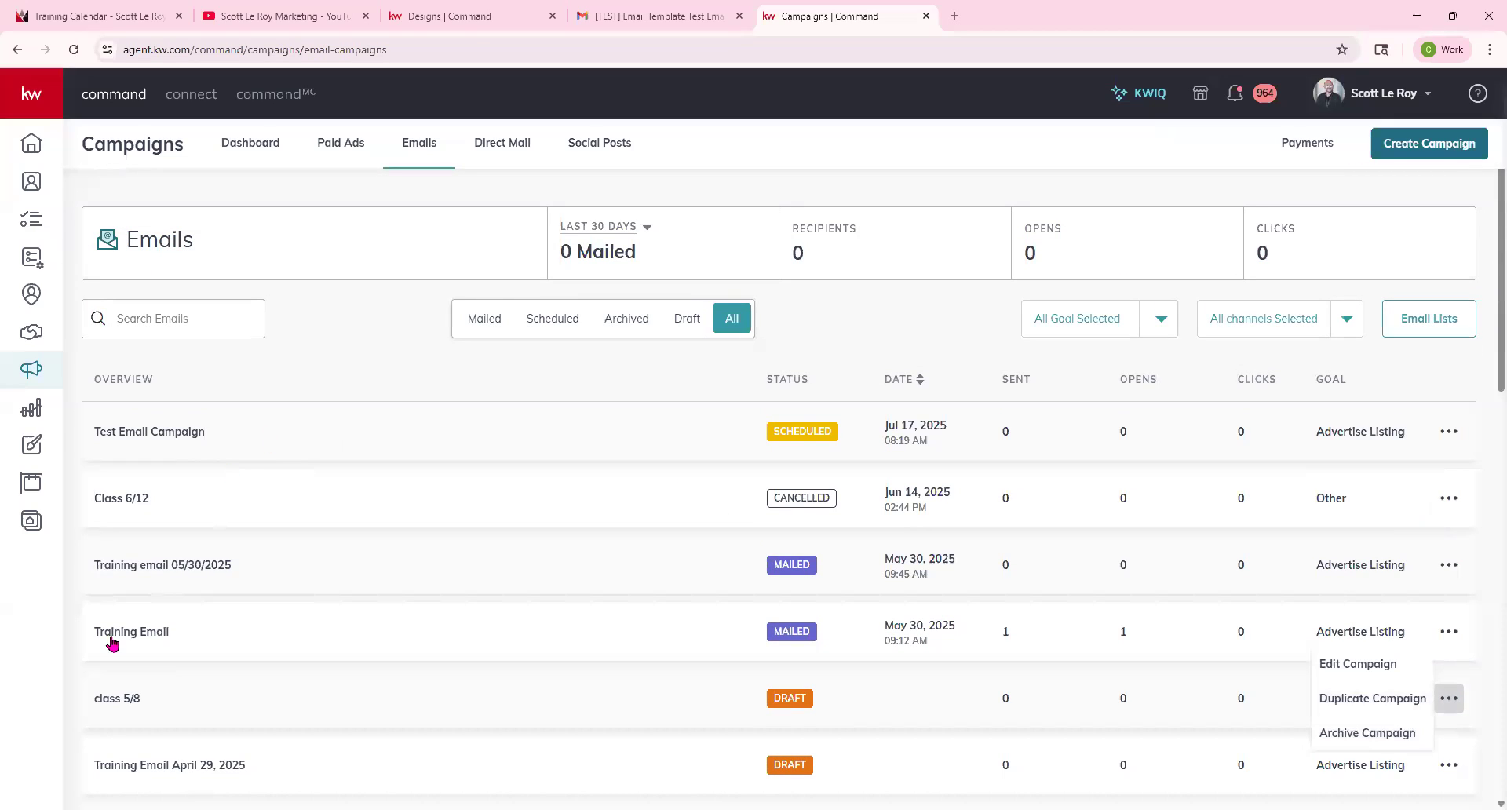
Open the Training Email campaign's recipient report, review each recipient status category, and return to the emails list.
{"action": "left_click", "coordinate": [112, 639]}
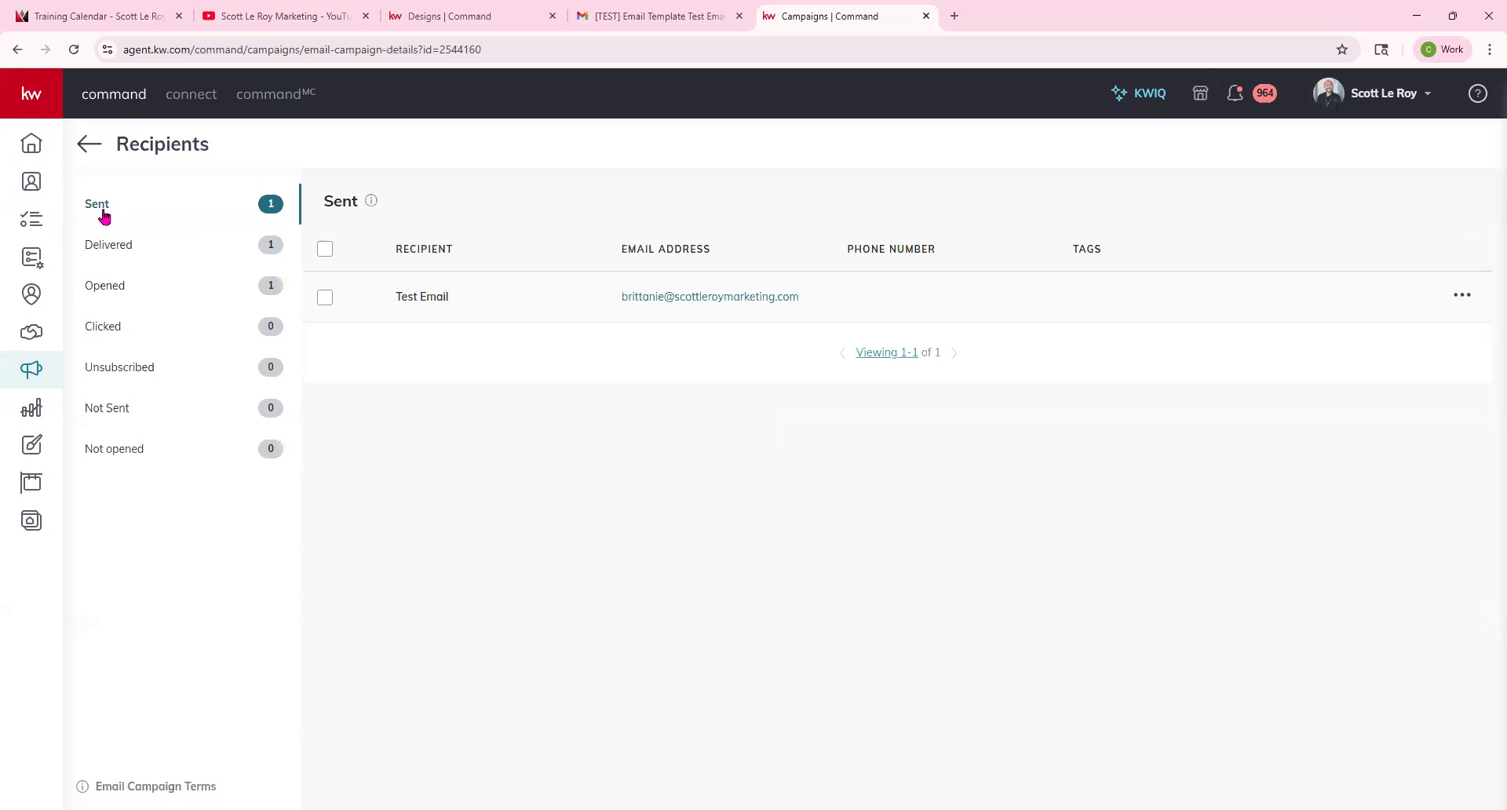
{"action": "left_click", "coordinate": [112, 247]}
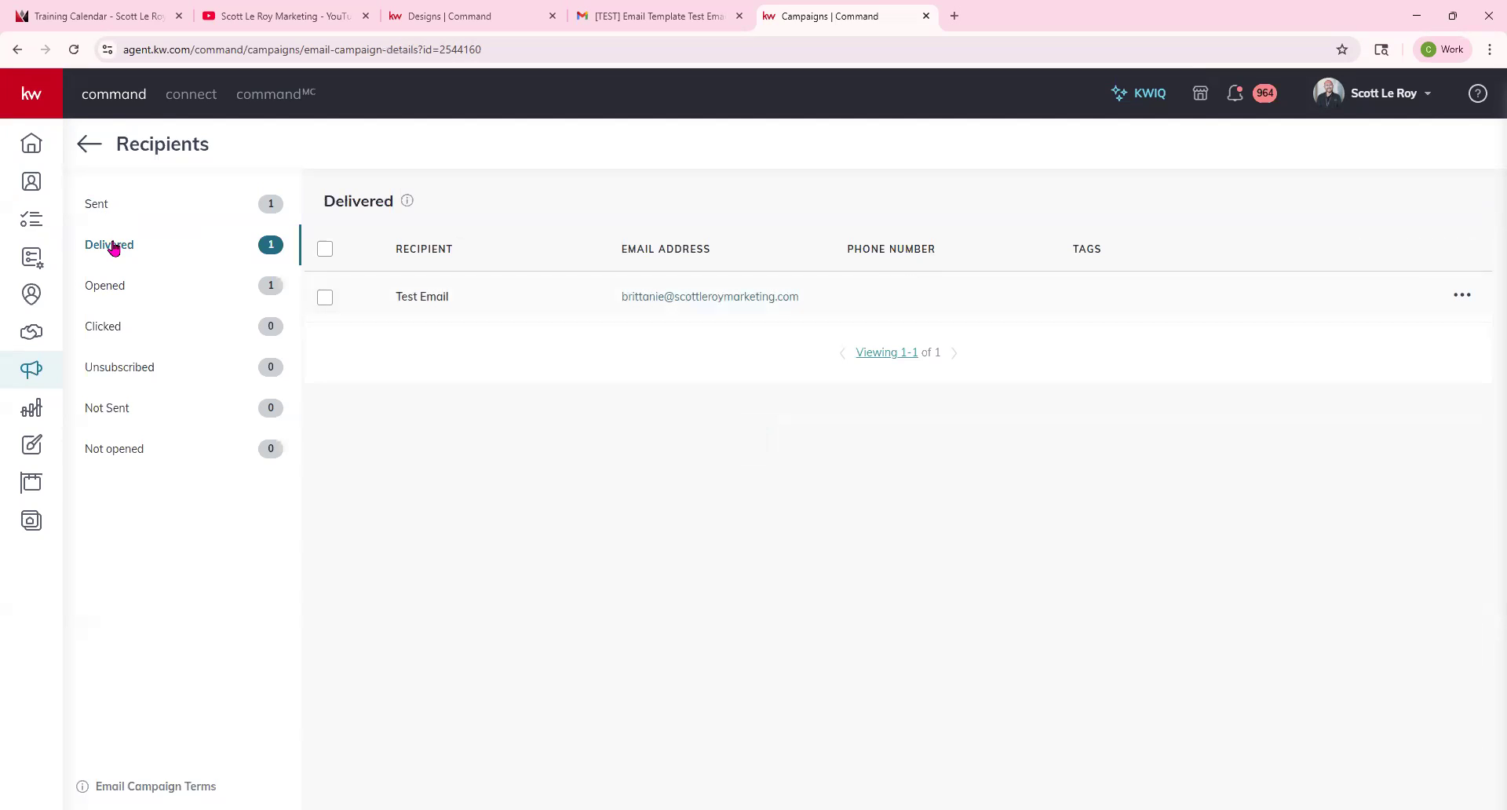
{"action": "left_click", "coordinate": [130, 292]}
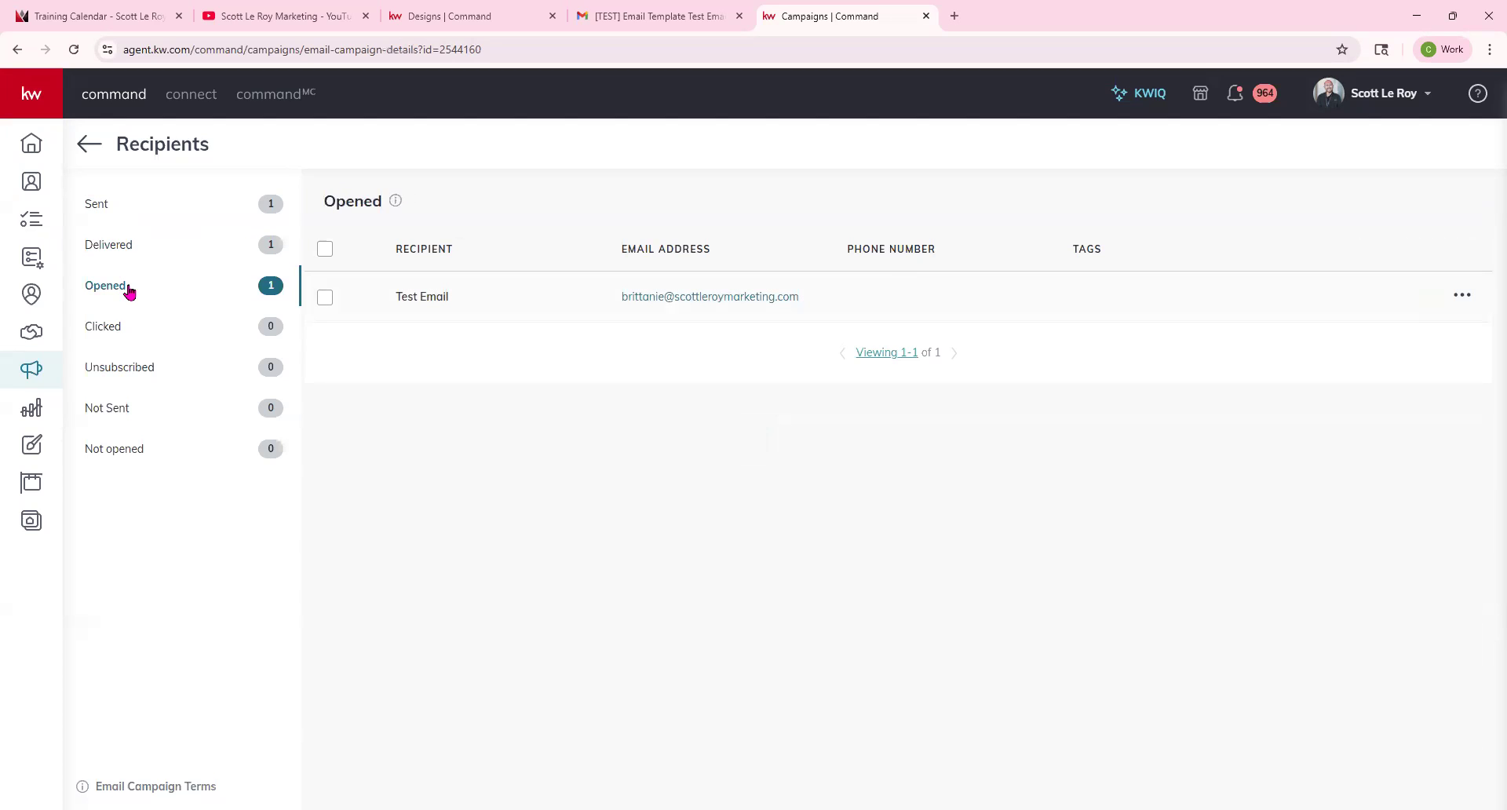
{"action": "left_click", "coordinate": [97, 331]}
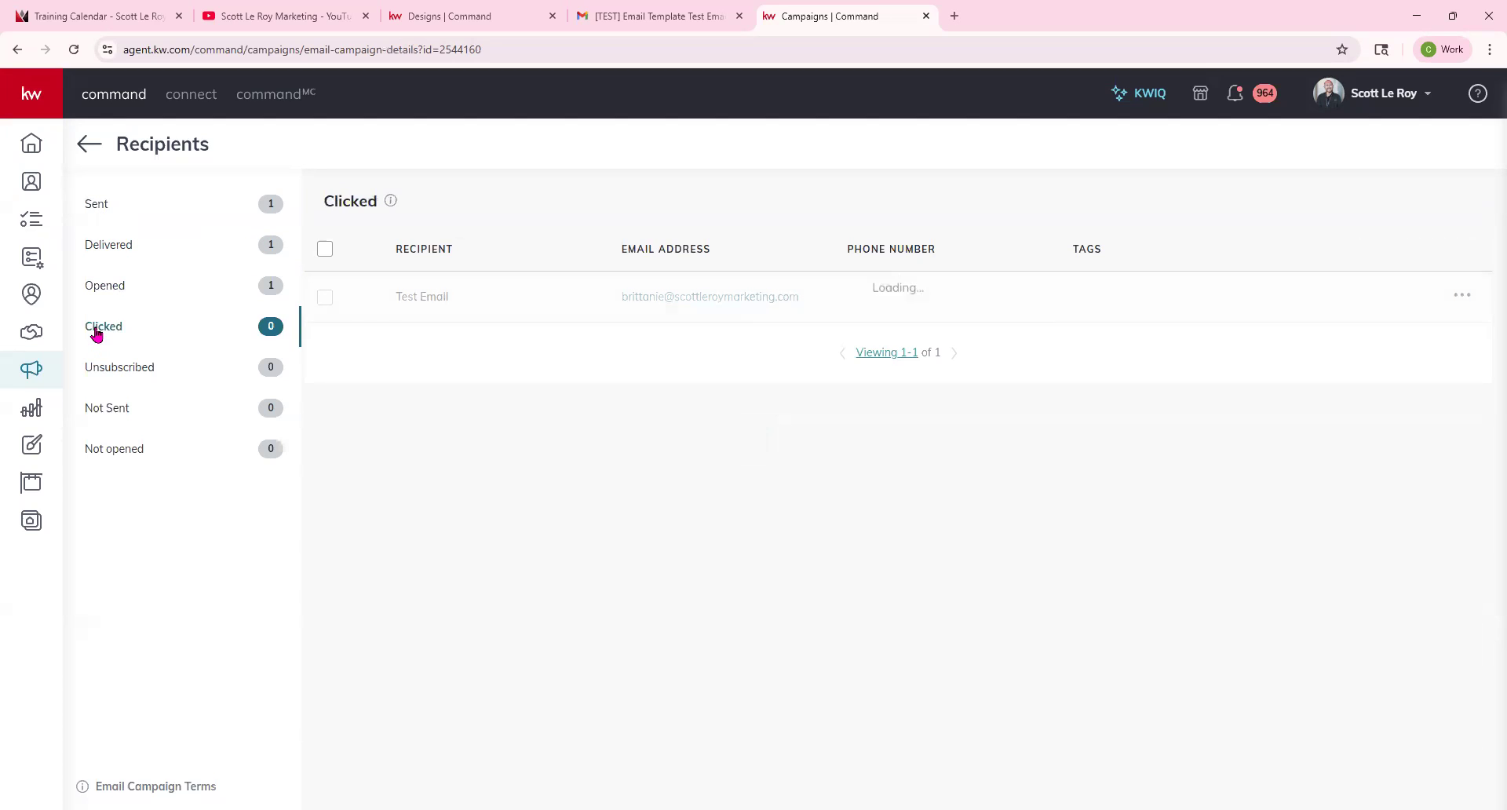
{"action": "left_click", "coordinate": [104, 370]}
{"action": "left_click", "coordinate": [113, 413]}
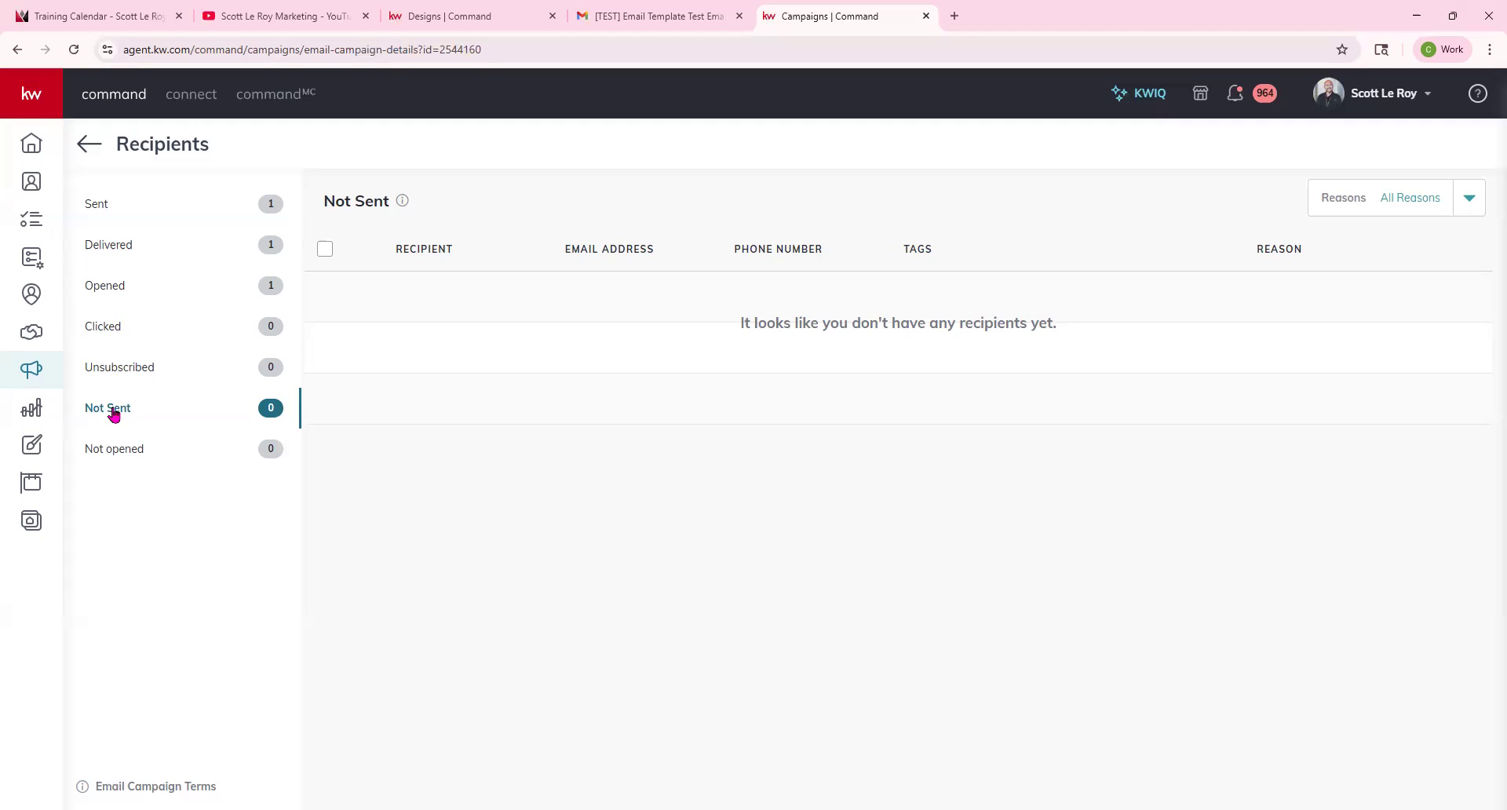
{"action": "left_click", "coordinate": [115, 452]}
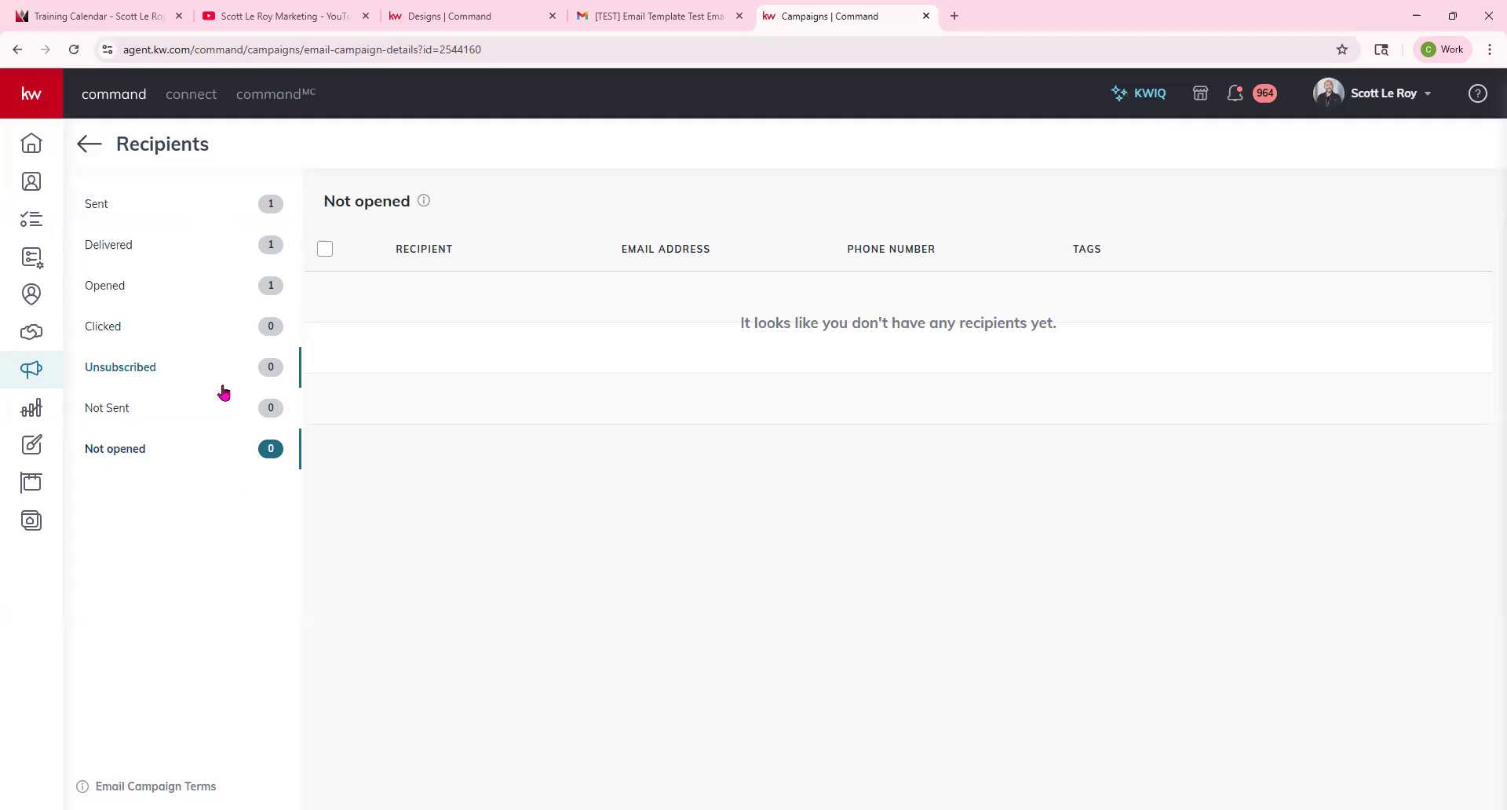
{"action": "left_click", "coordinate": [88, 144]}
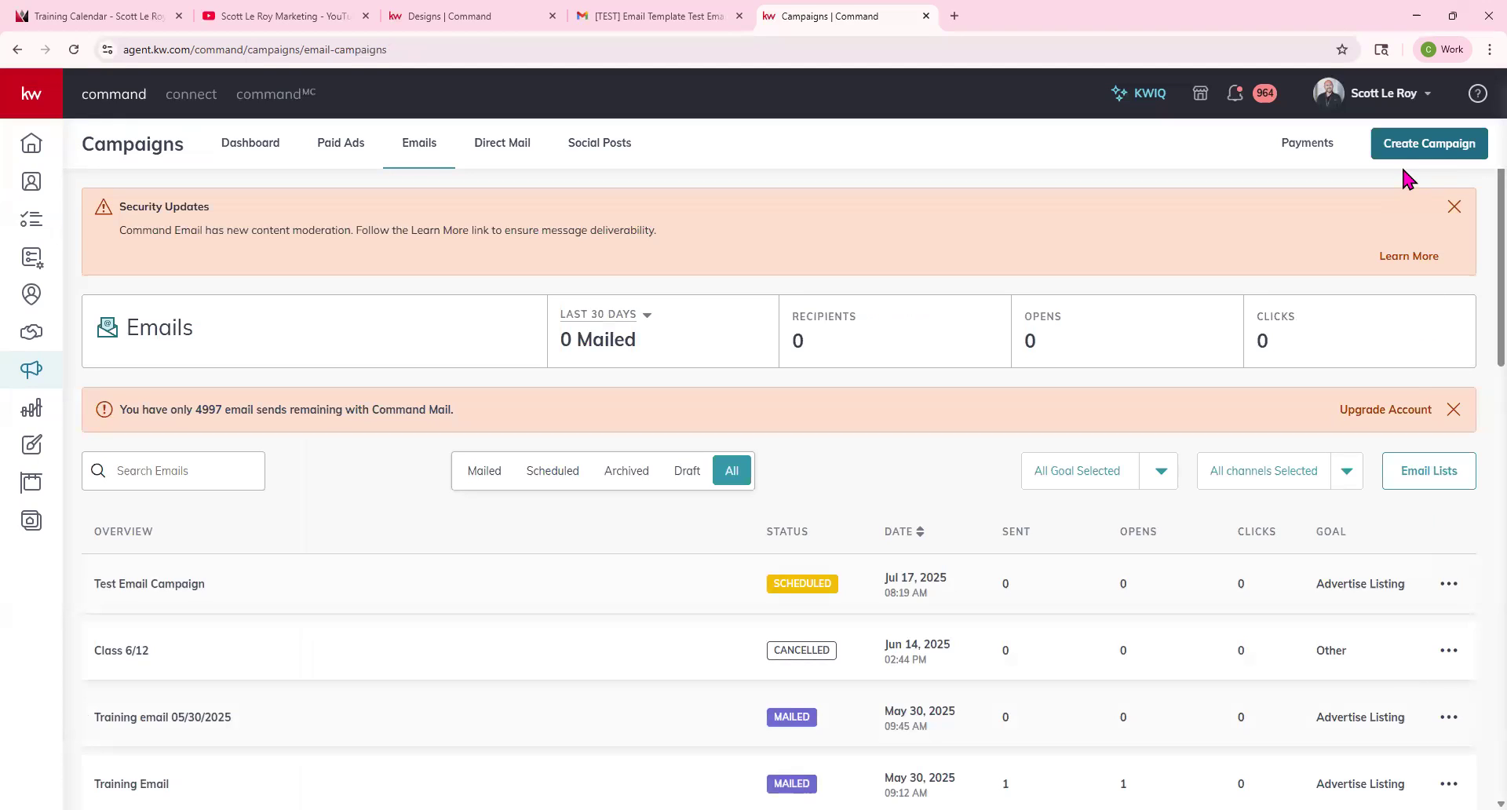
Open the email lists and start creating a new list named 7/10 class.
{"action": "left_click", "coordinate": [1437, 473]}
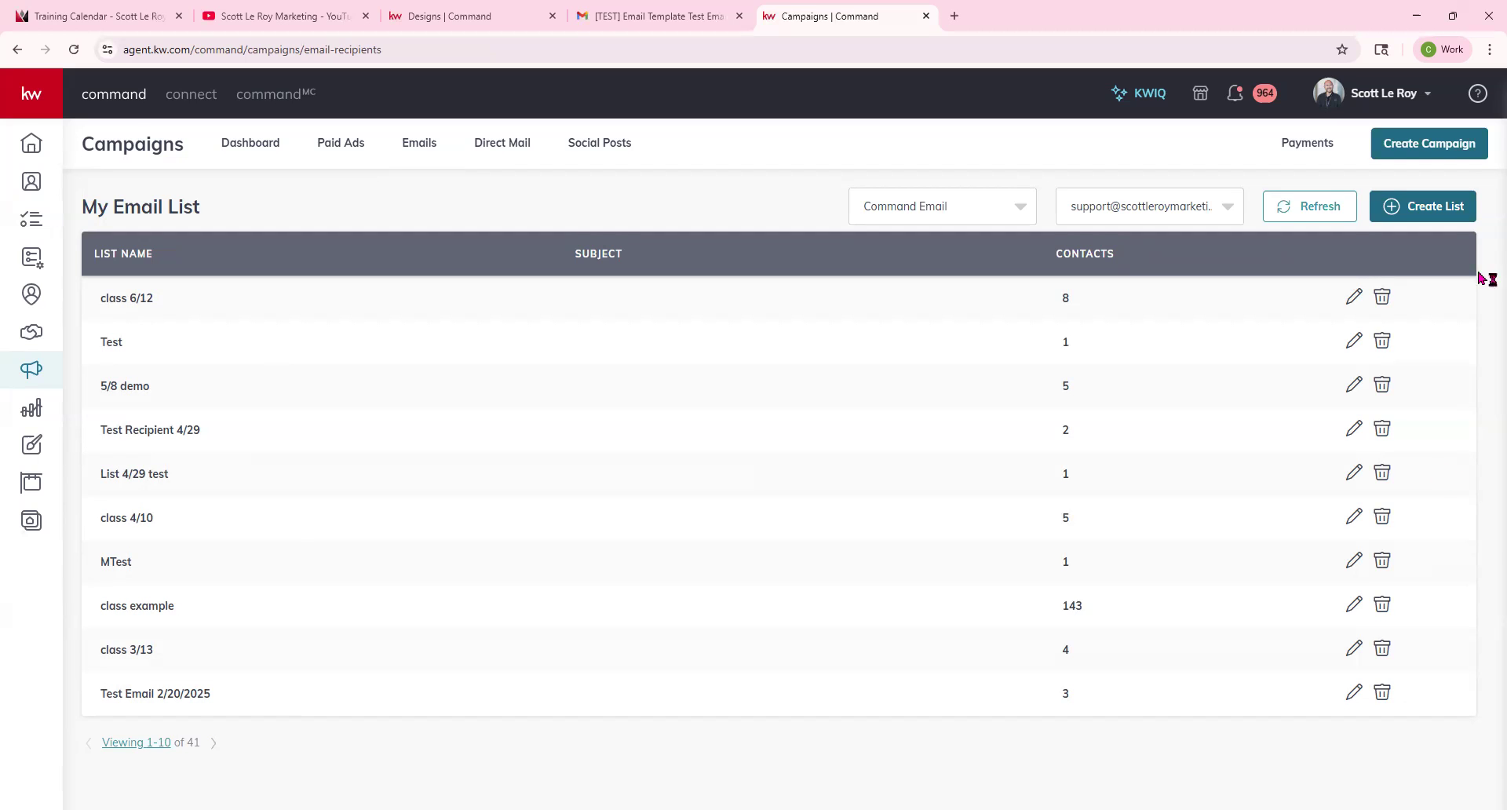
{"action": "left_click", "coordinate": [1423, 209]}
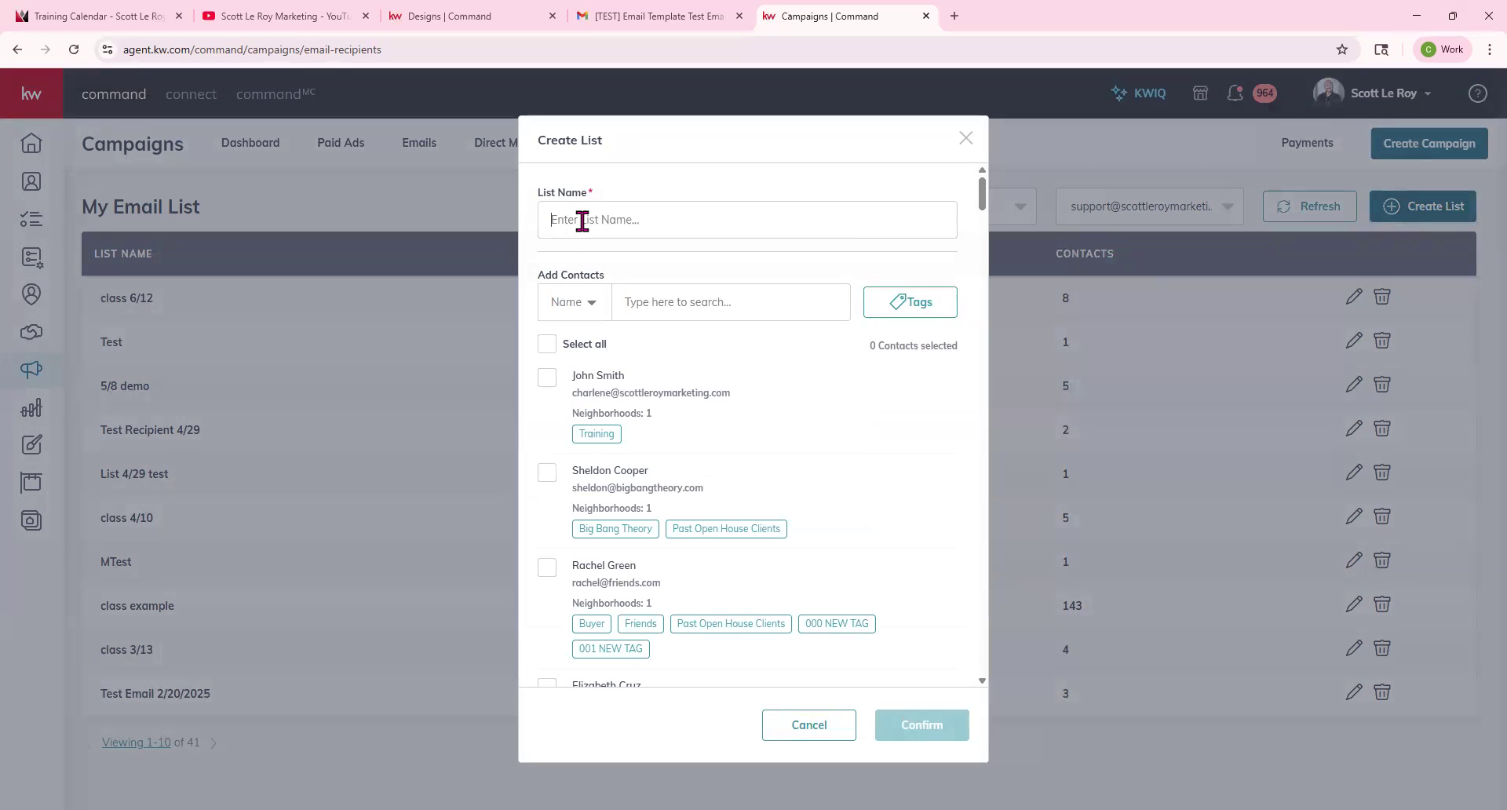
{"action": "type", "text": "7/10 class"}
Filter the list's contacts by the class demo tag.
{"action": "left_click", "coordinate": [901, 310]}
{"action": "scroll", "coordinate": [904, 475], "scroll_direction": "down", "scroll_amount": 10}
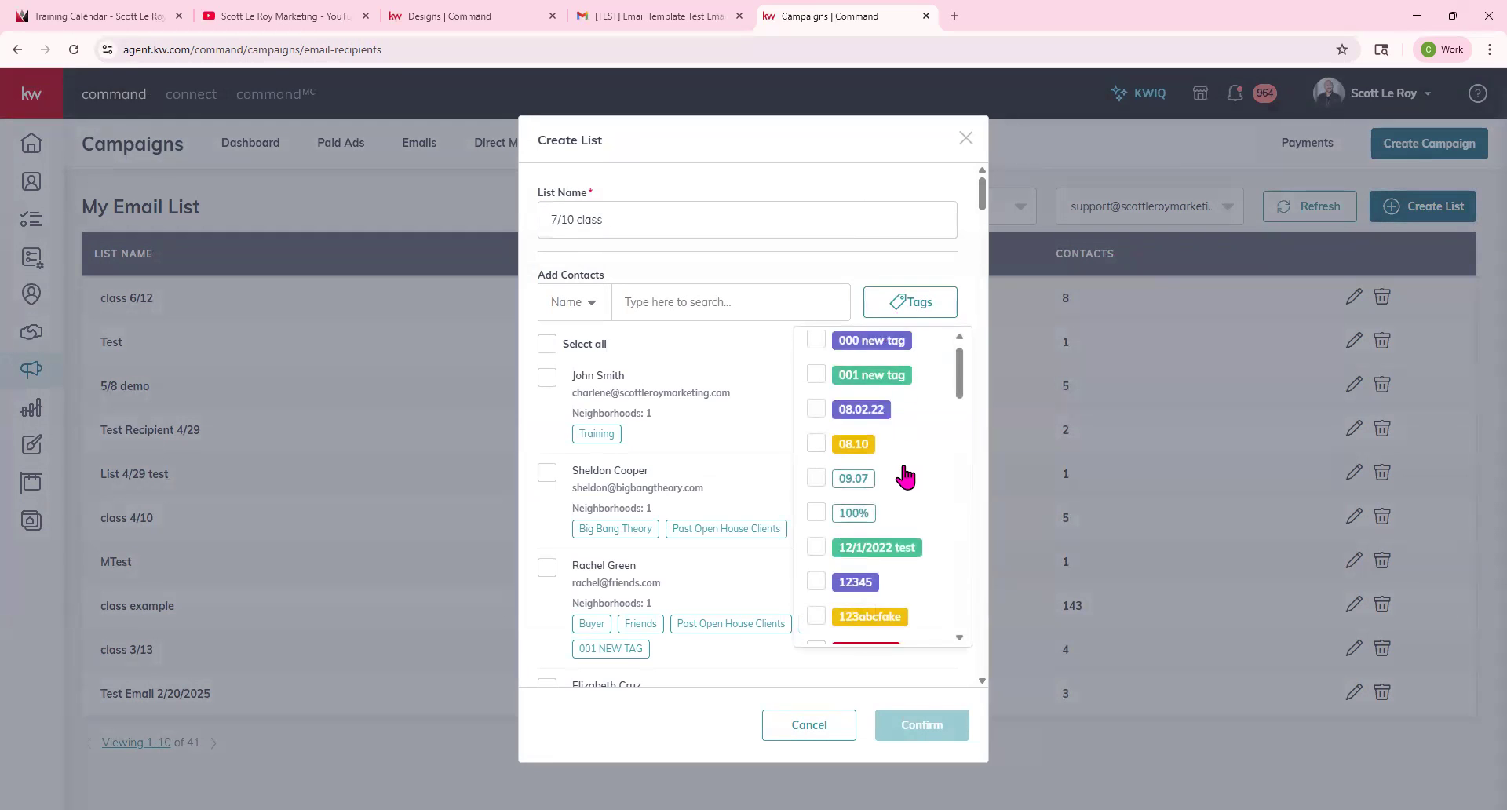
{"action": "scroll", "coordinate": [905, 475], "scroll_direction": "down", "scroll_amount": 5}
{"action": "scroll", "coordinate": [848, 612], "scroll_direction": "down", "scroll_amount": 6}
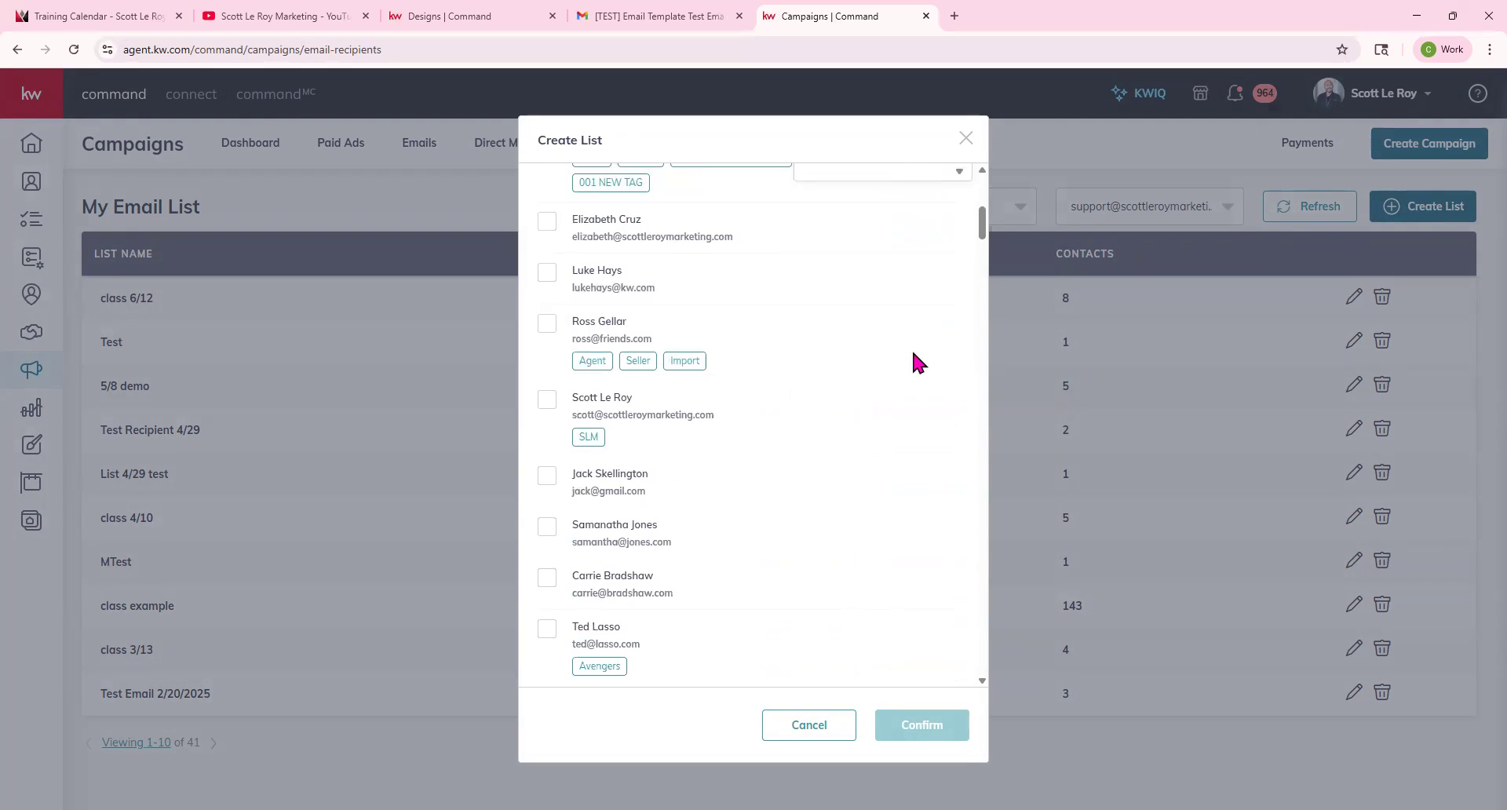
{"action": "scroll", "coordinate": [865, 515], "scroll_direction": "up", "scroll_amount": 4}
{"action": "scroll", "coordinate": [916, 326], "scroll_direction": "down", "scroll_amount": 6}
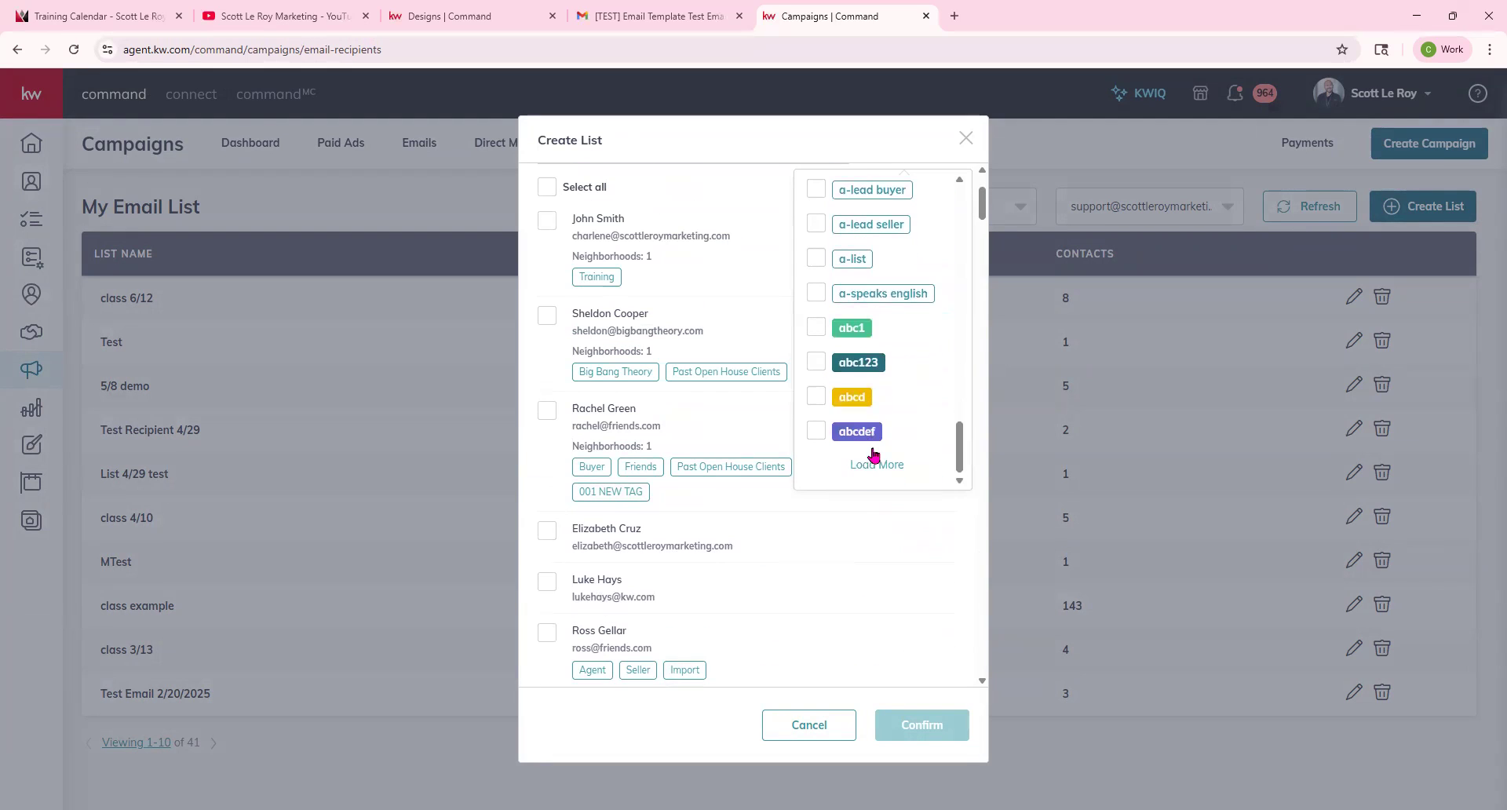
{"action": "left_click", "coordinate": [876, 465]}
{"action": "scroll", "coordinate": [873, 369], "scroll_direction": "down", "scroll_amount": 10}
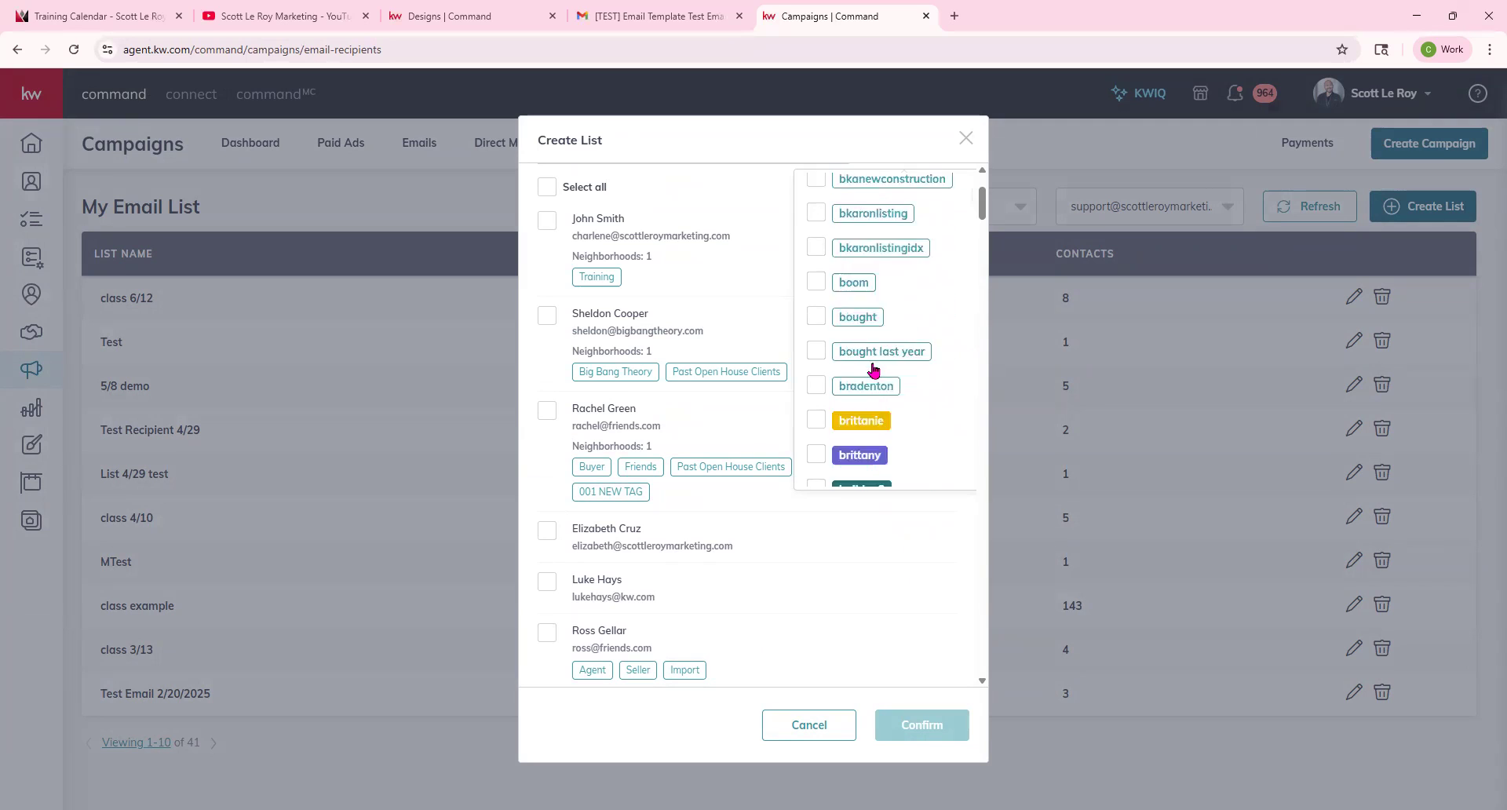
{"action": "scroll", "coordinate": [873, 368], "scroll_direction": "down", "scroll_amount": 4}
{"action": "left_click", "coordinate": [870, 330]}
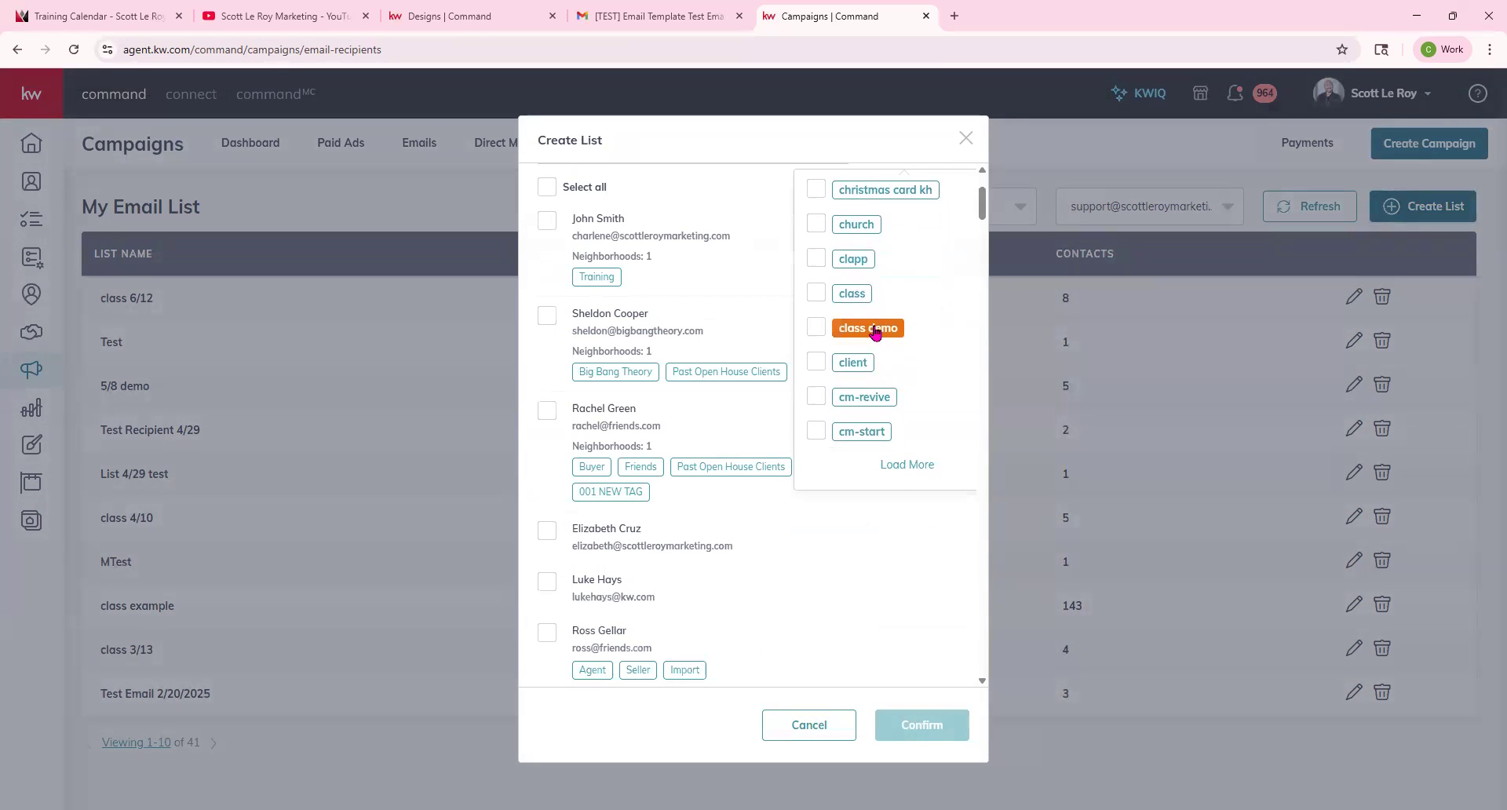
{"action": "left_click", "coordinate": [824, 259]}
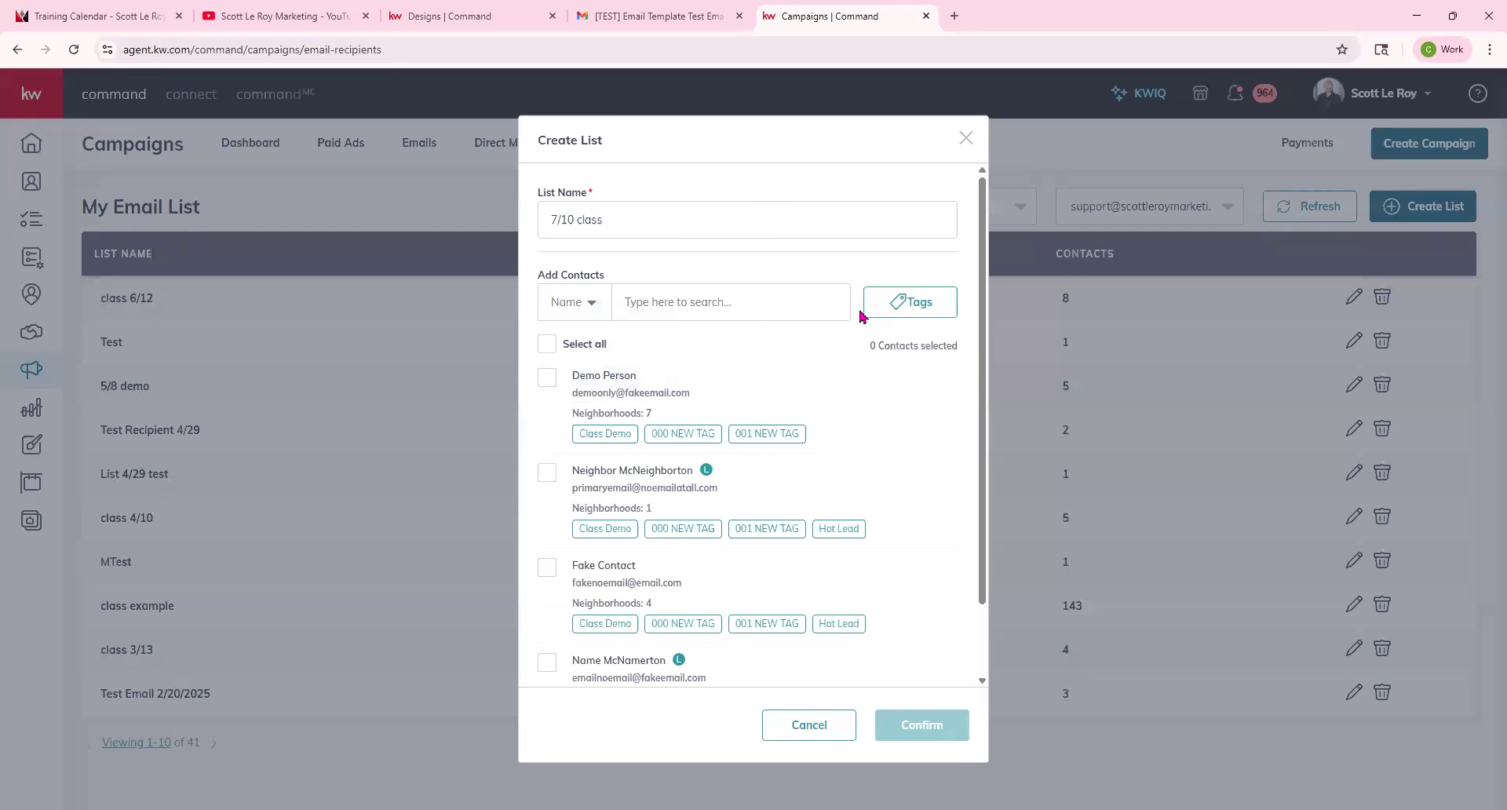
Select all the tagged contacts and confirm creating the 7/10 class list.
{"action": "scroll", "coordinate": [817, 481], "scroll_direction": "down", "scroll_amount": 1}
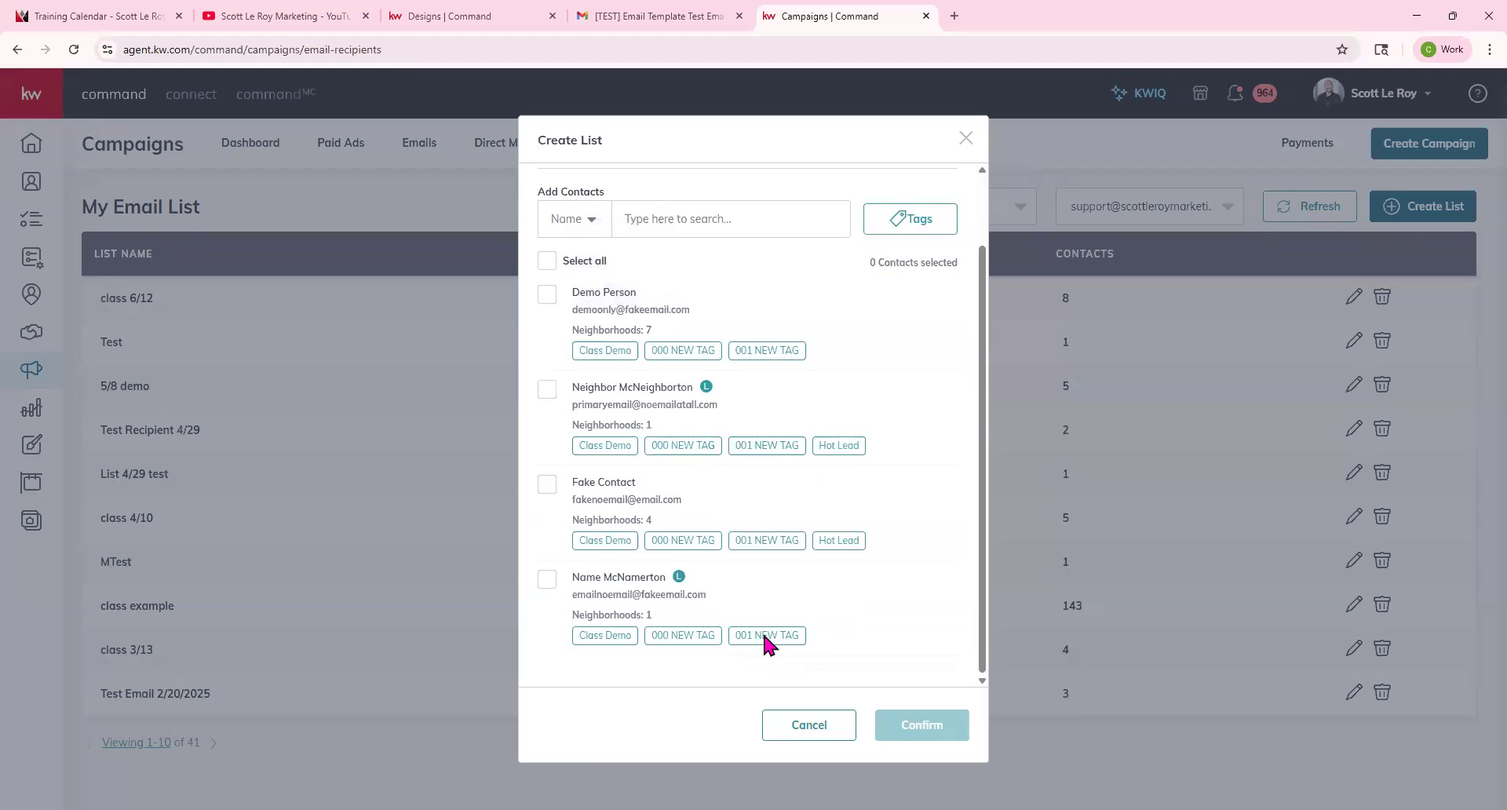
{"action": "scroll", "coordinate": [773, 632], "scroll_direction": "up", "scroll_amount": 1}
{"action": "left_click", "coordinate": [552, 347]}
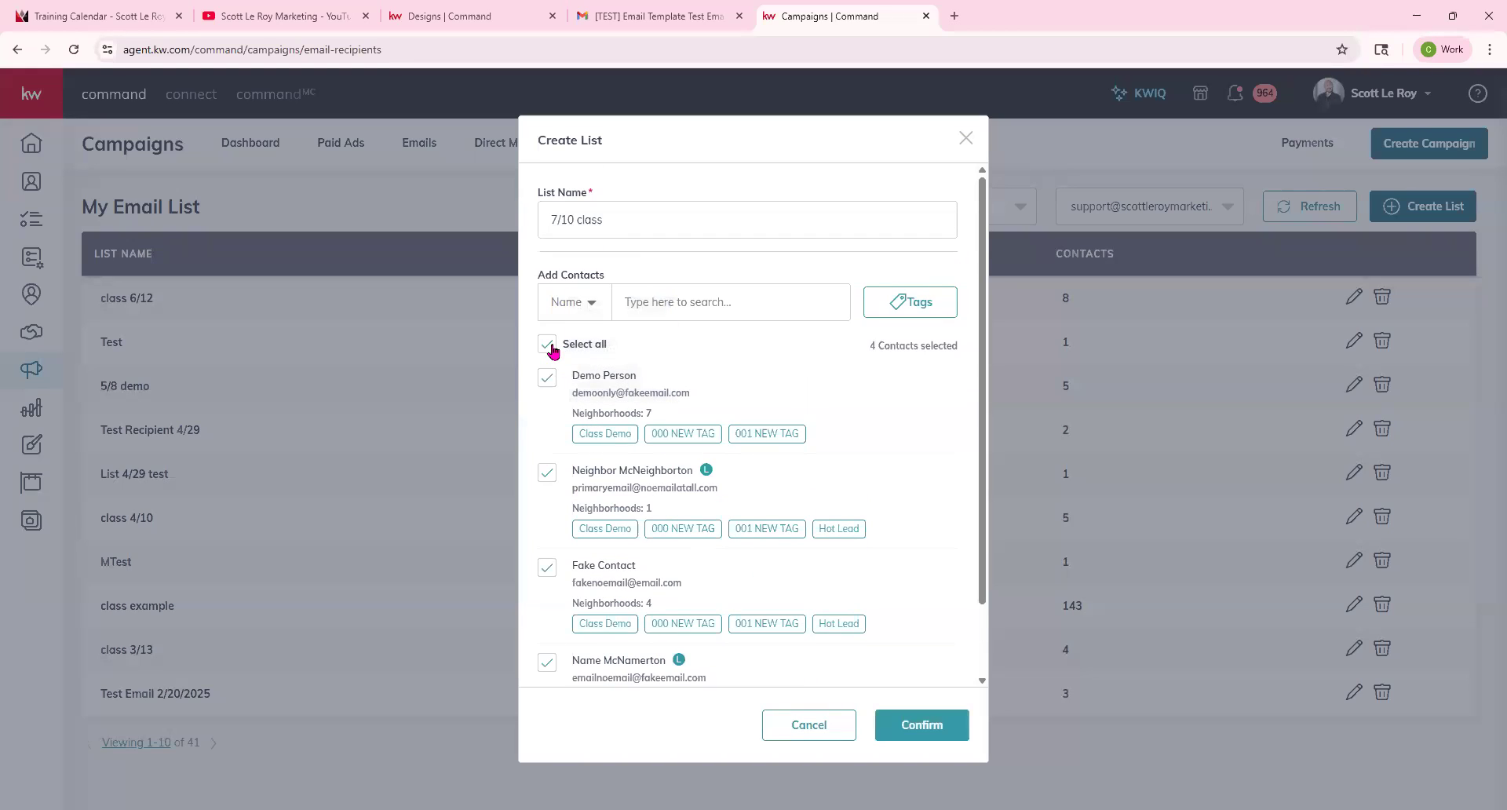
{"action": "scroll", "coordinate": [733, 494], "scroll_direction": "down", "scroll_amount": 1}
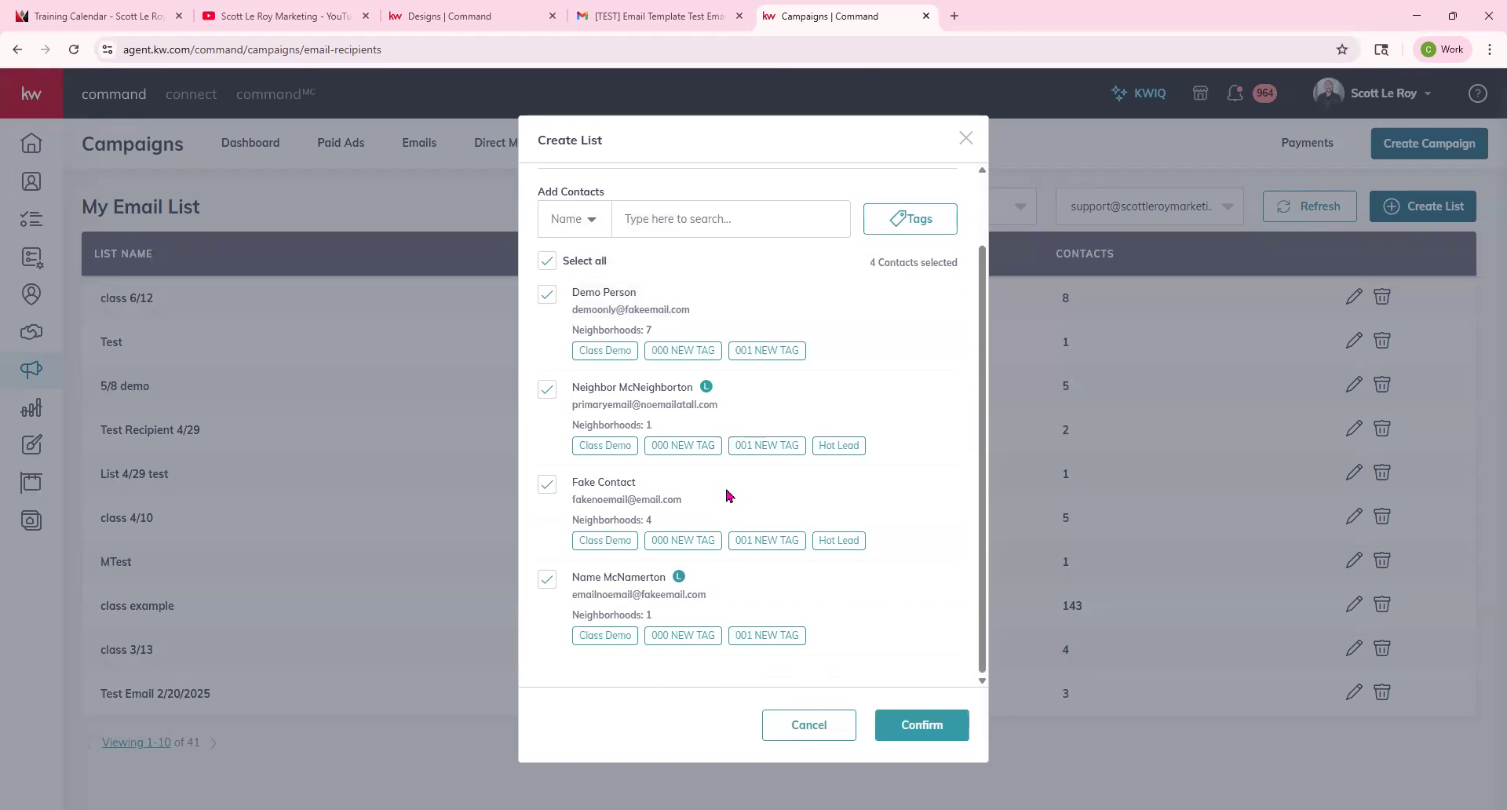
{"action": "scroll", "coordinate": [729, 497], "scroll_direction": "up", "scroll_amount": 1}
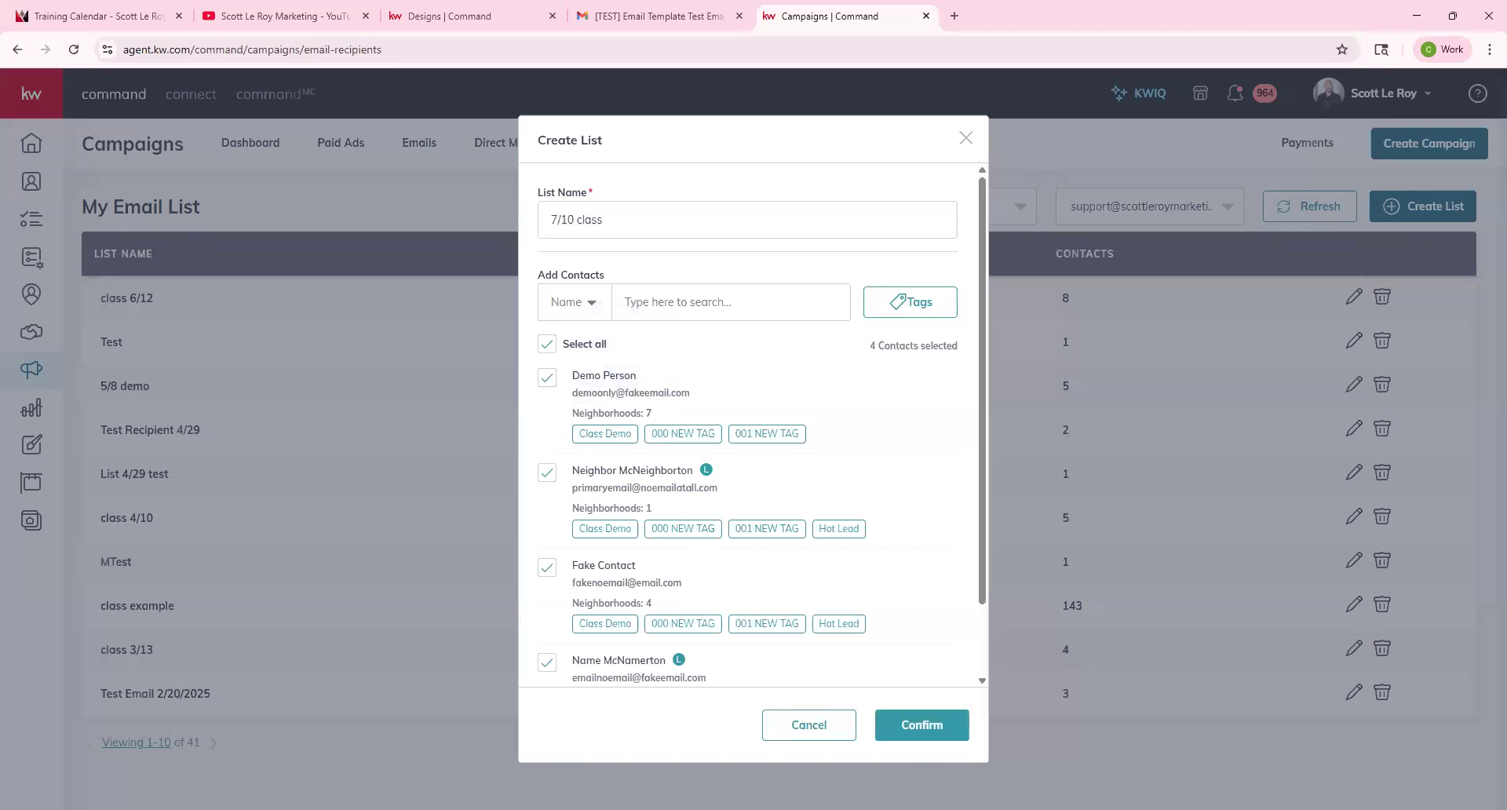
{"action": "left_click", "coordinate": [930, 727]}
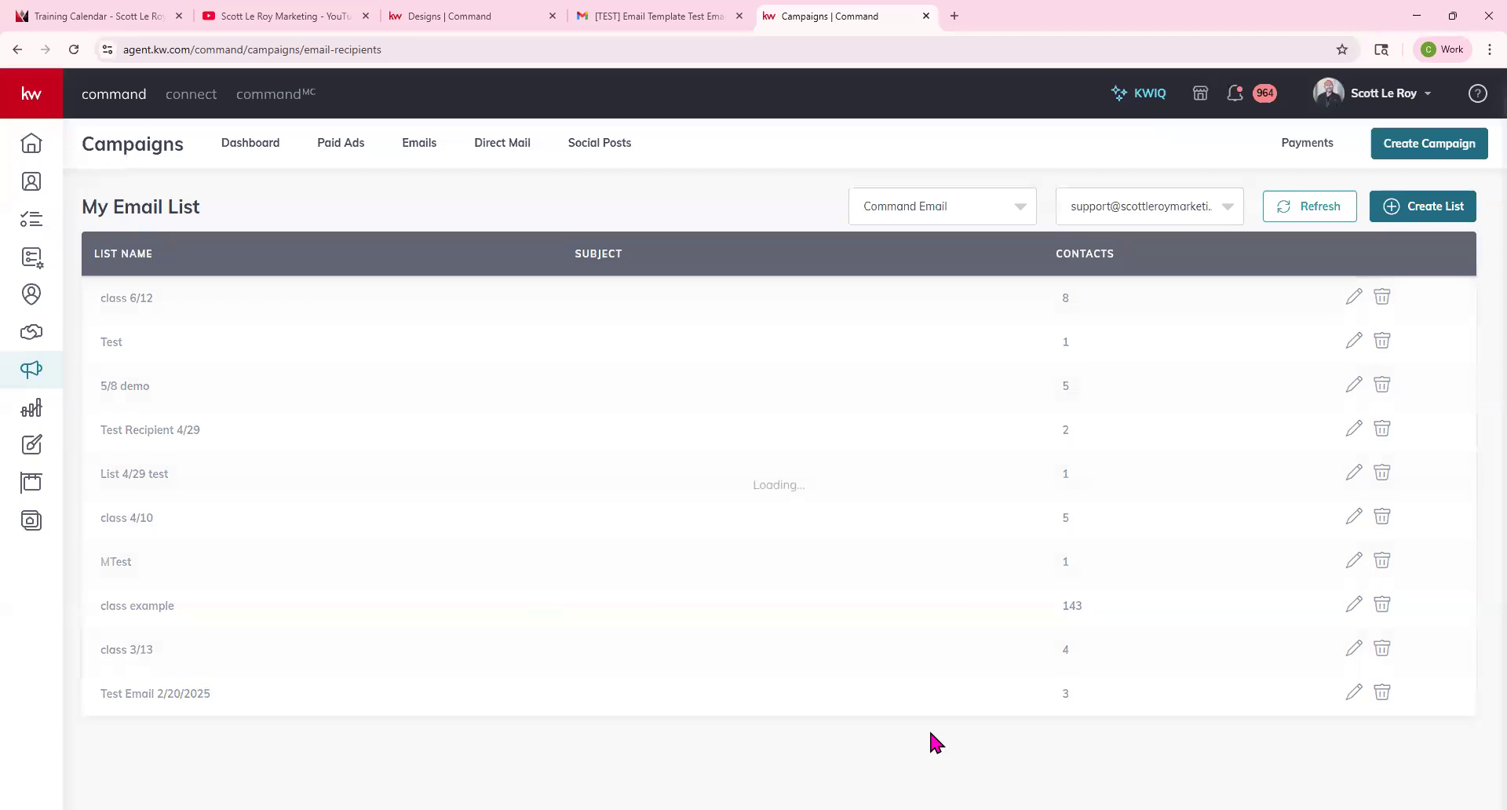
{"action": "left_click_drag", "start_coordinate": [100, 296], "coordinate": [1405, 296]}
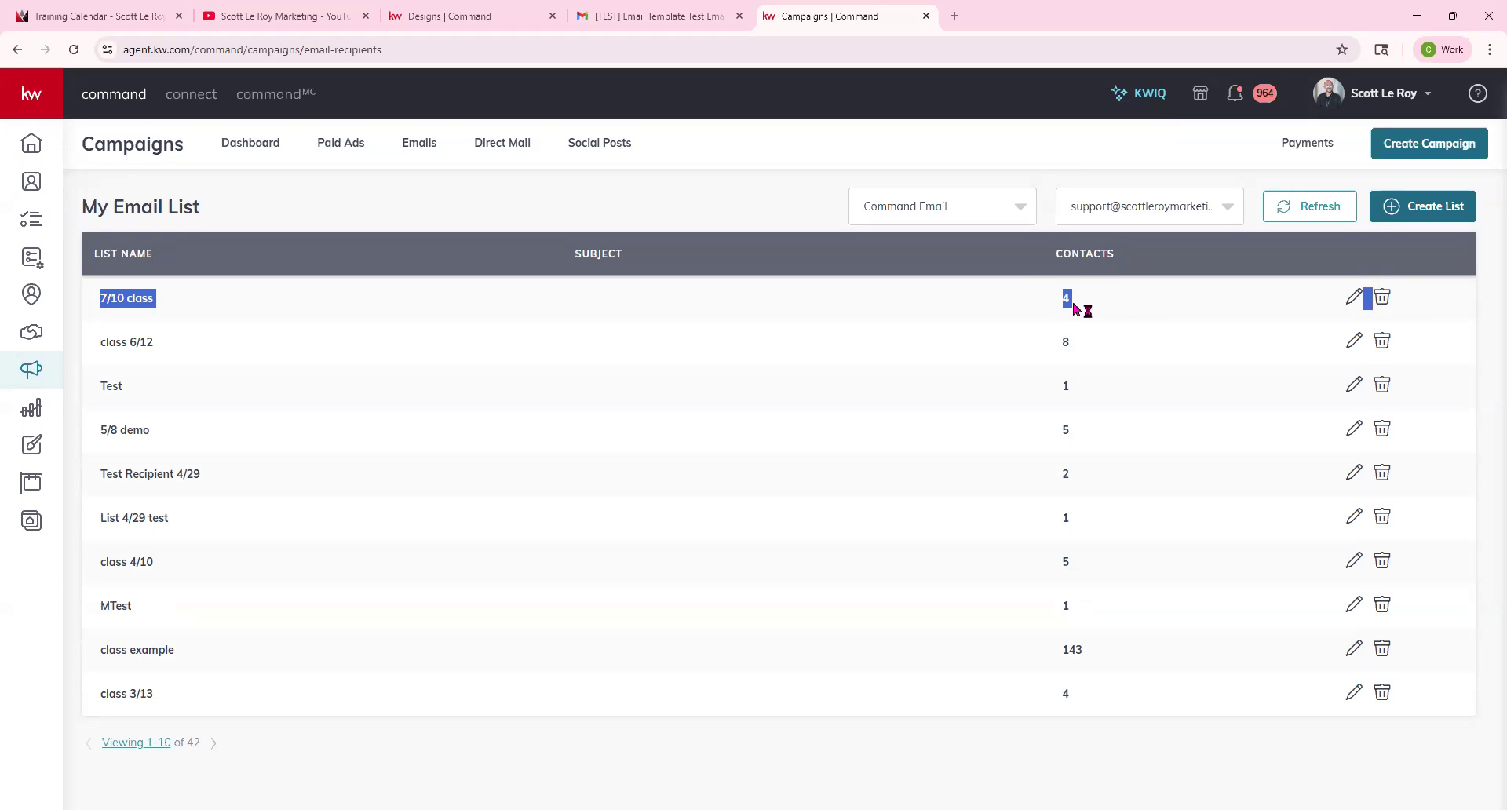
{"action": "left_click", "coordinate": [752, 197]}
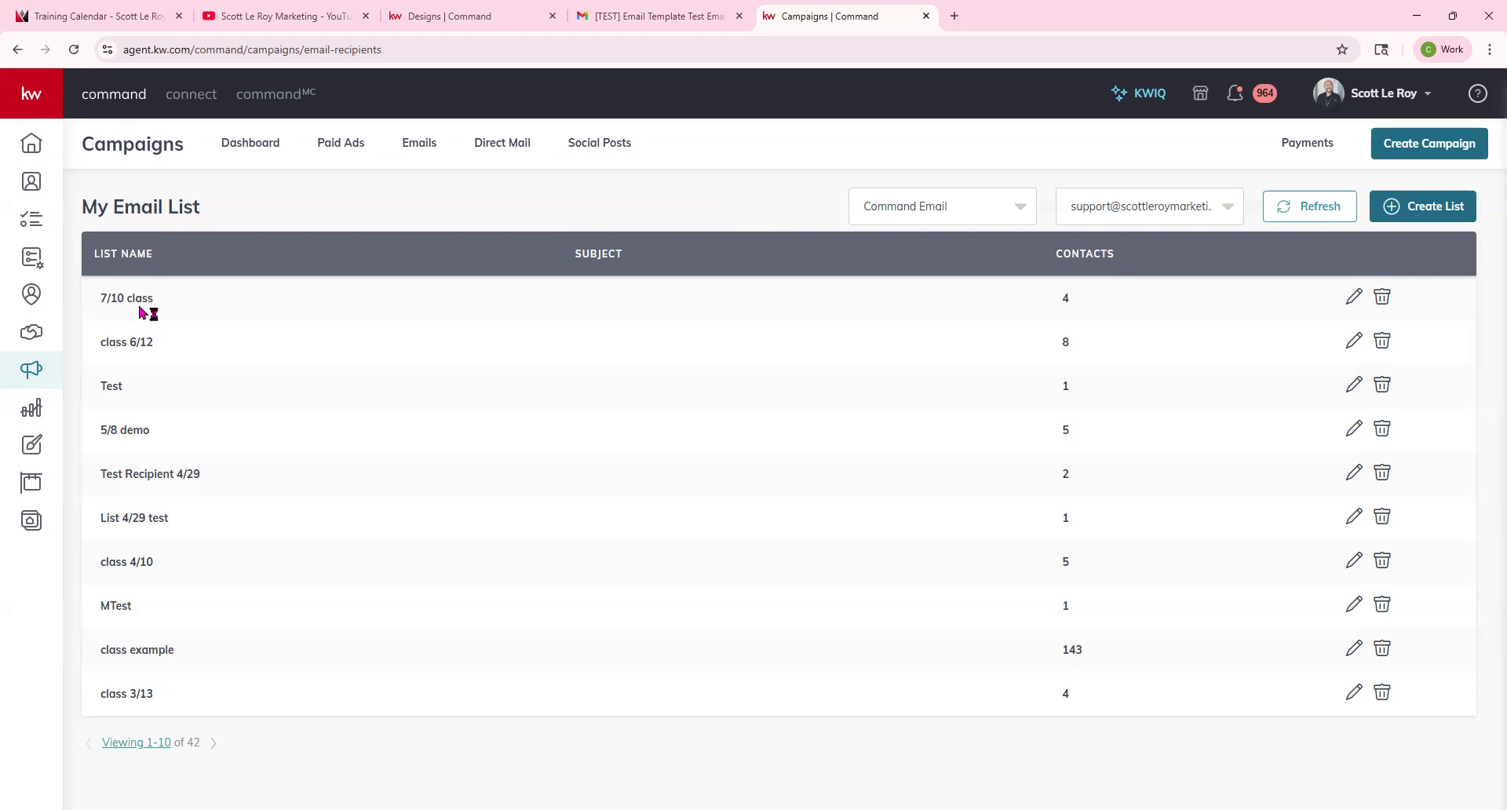
Create a new email campaign named July Newsletter 7/10 with goal Other, running on Command Email.
{"action": "left_click", "coordinate": [1422, 151]}
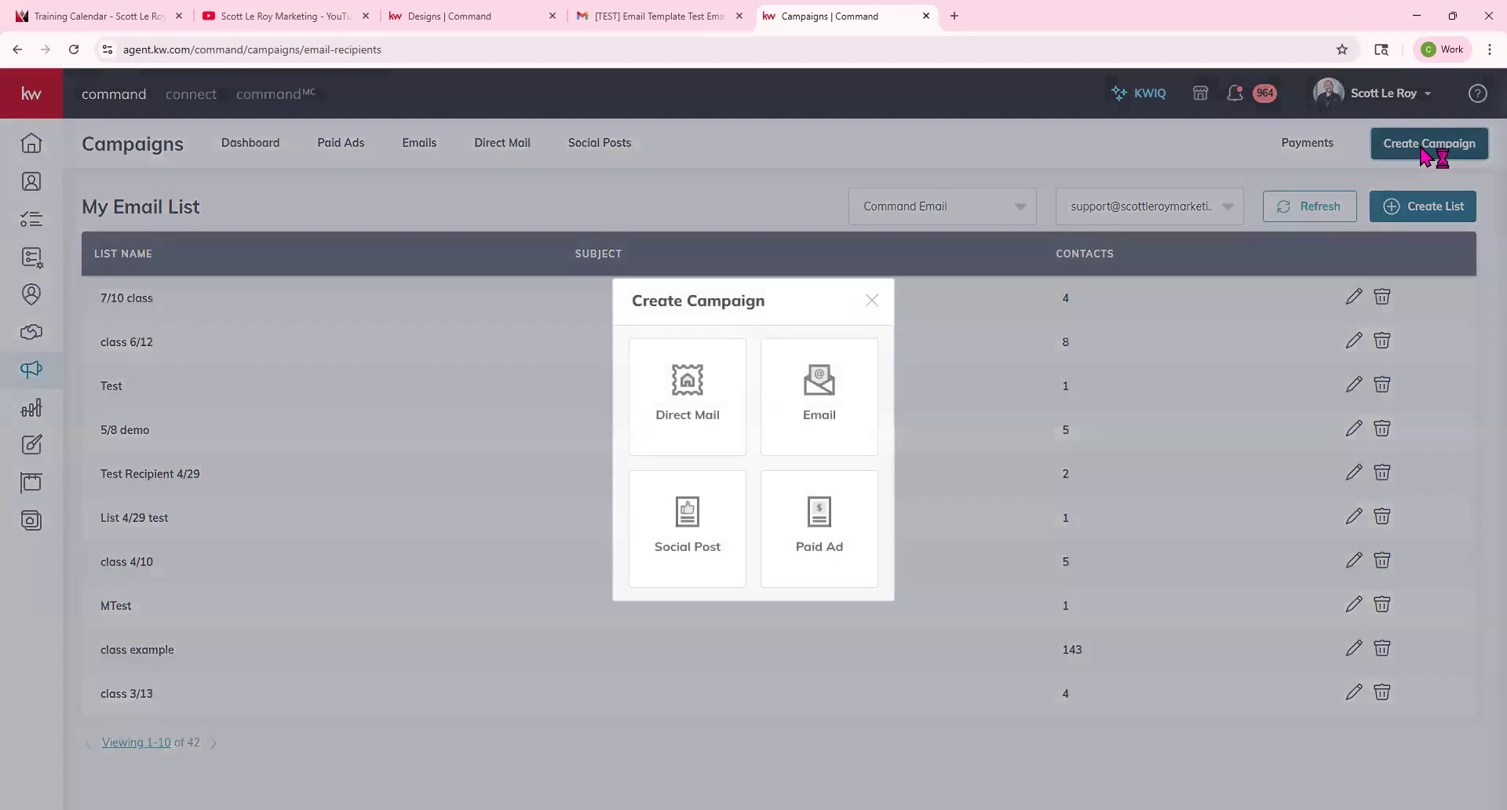
{"action": "left_click", "coordinate": [819, 414]}
{"action": "left_click", "coordinate": [642, 192]}
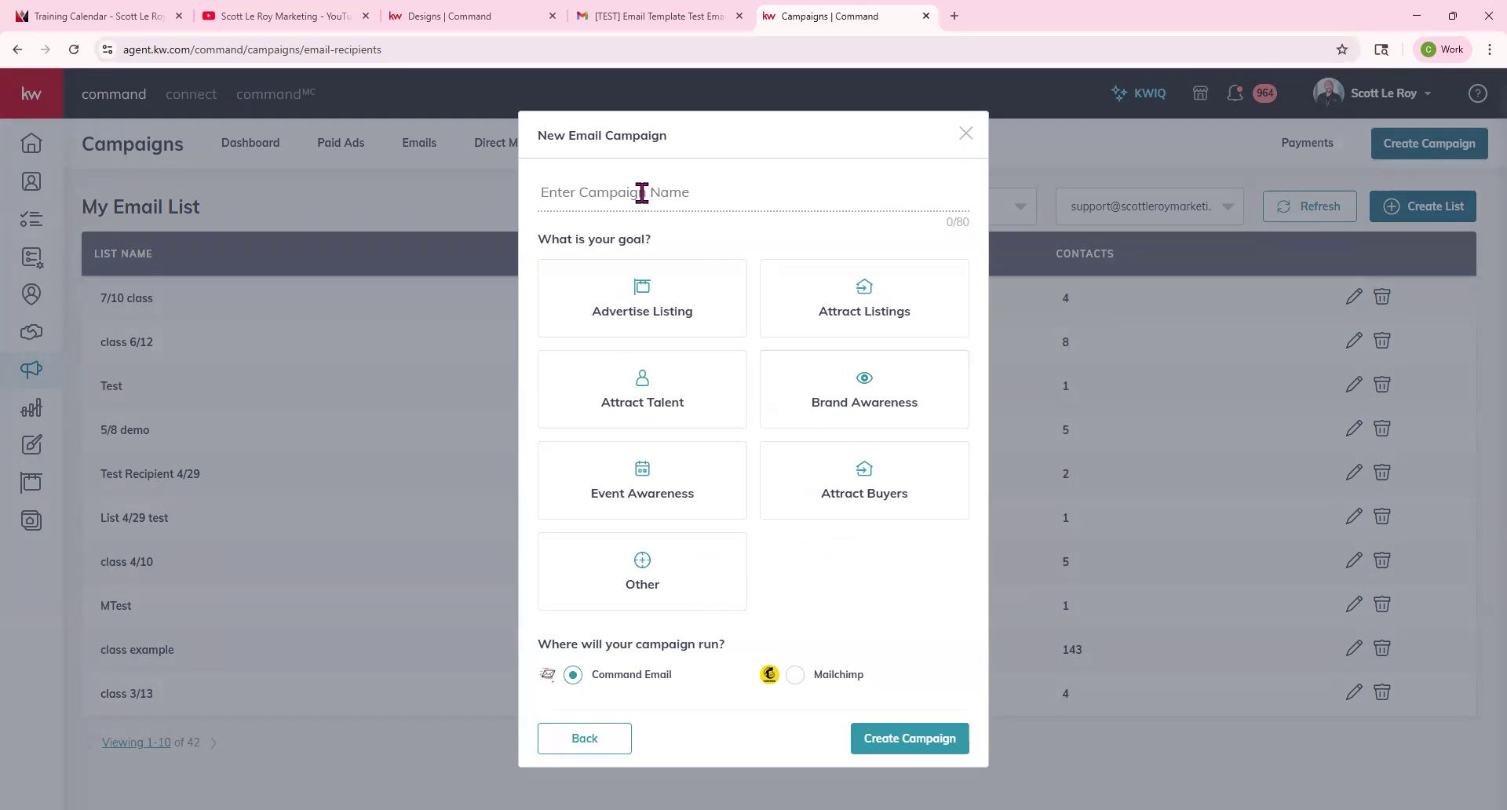
{"action": "type", "text": "July Newsletter 7/10"}
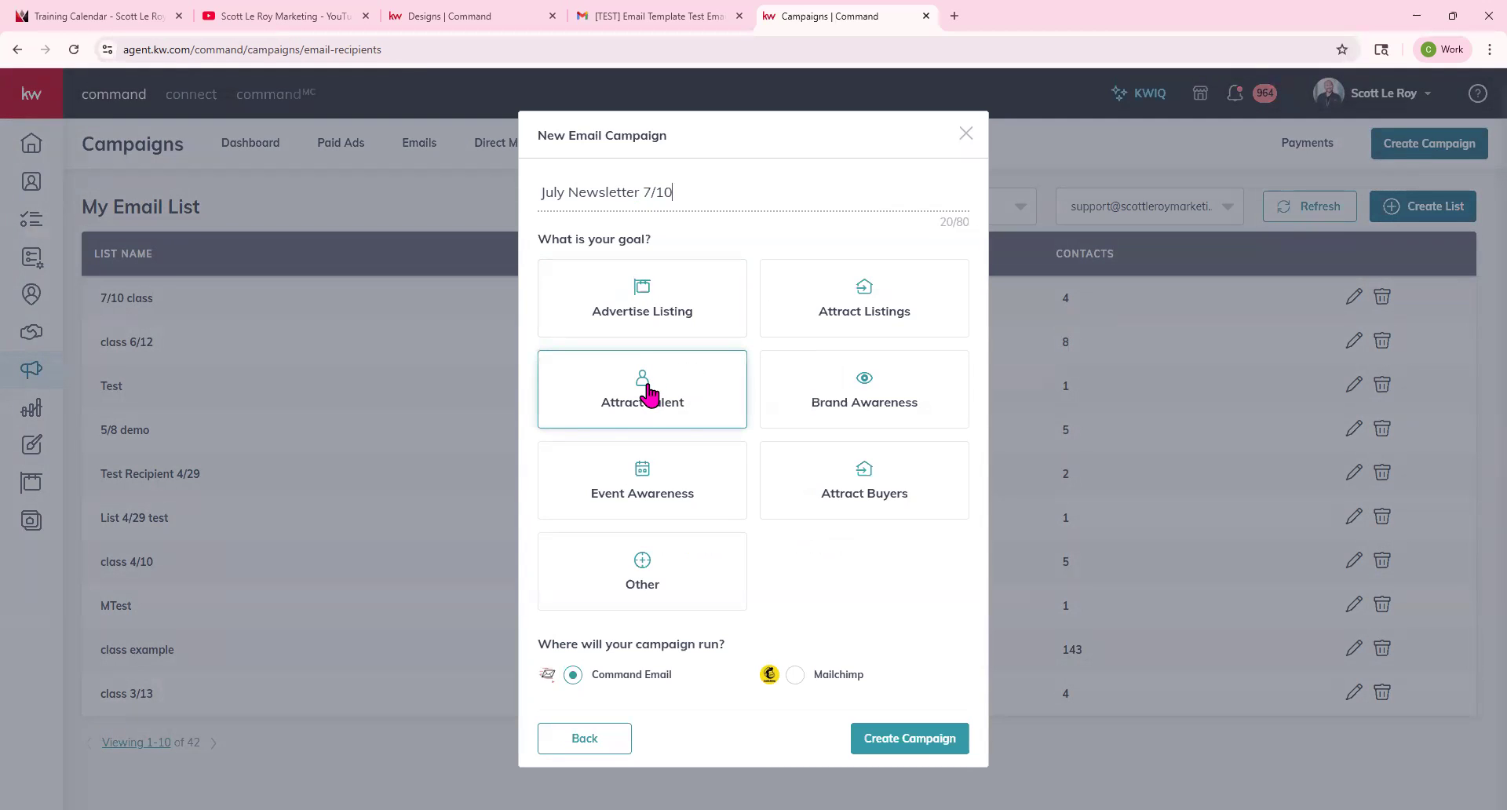
{"action": "left_click", "coordinate": [690, 579]}
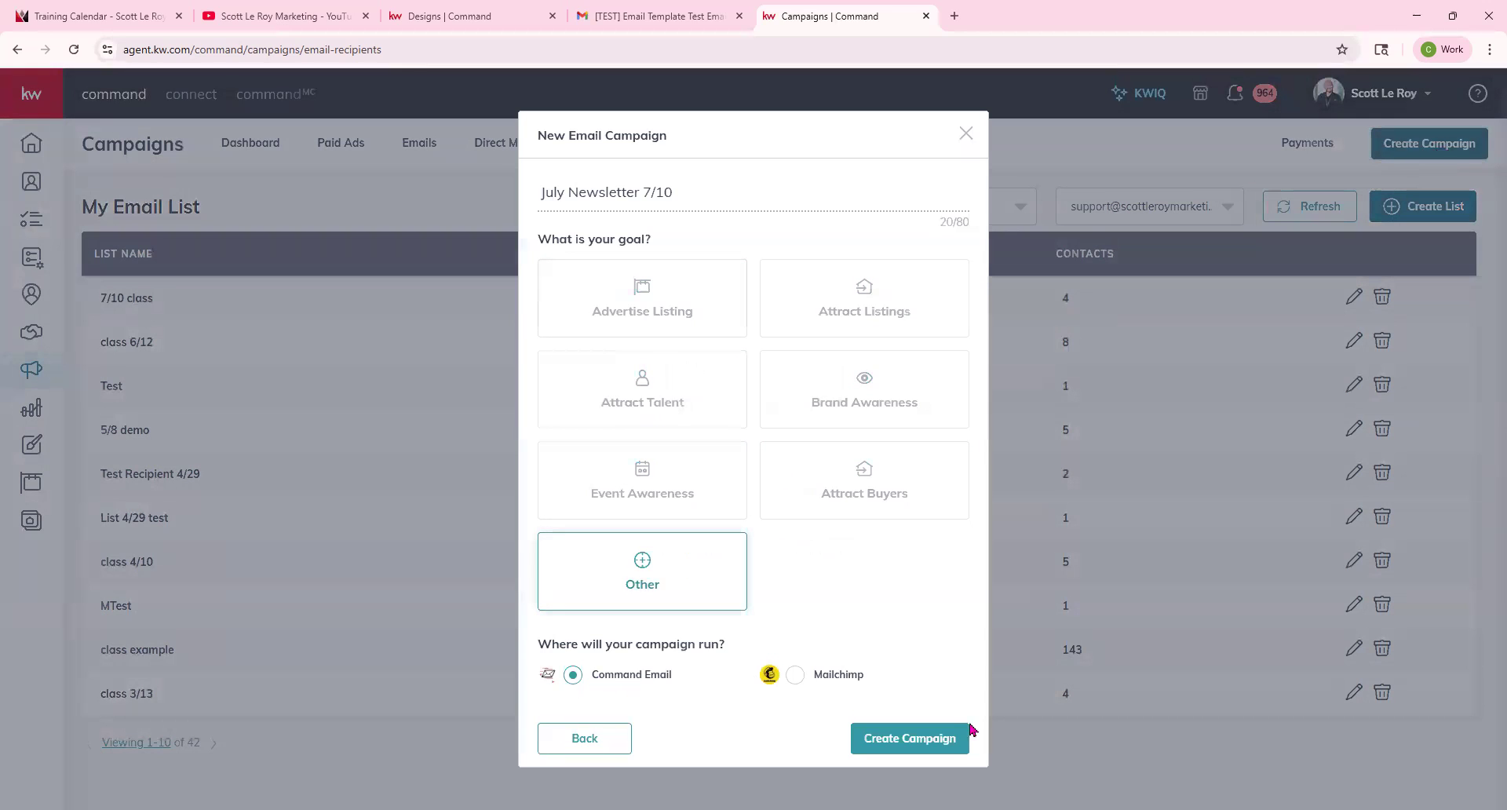
{"action": "left_click", "coordinate": [916, 739]}
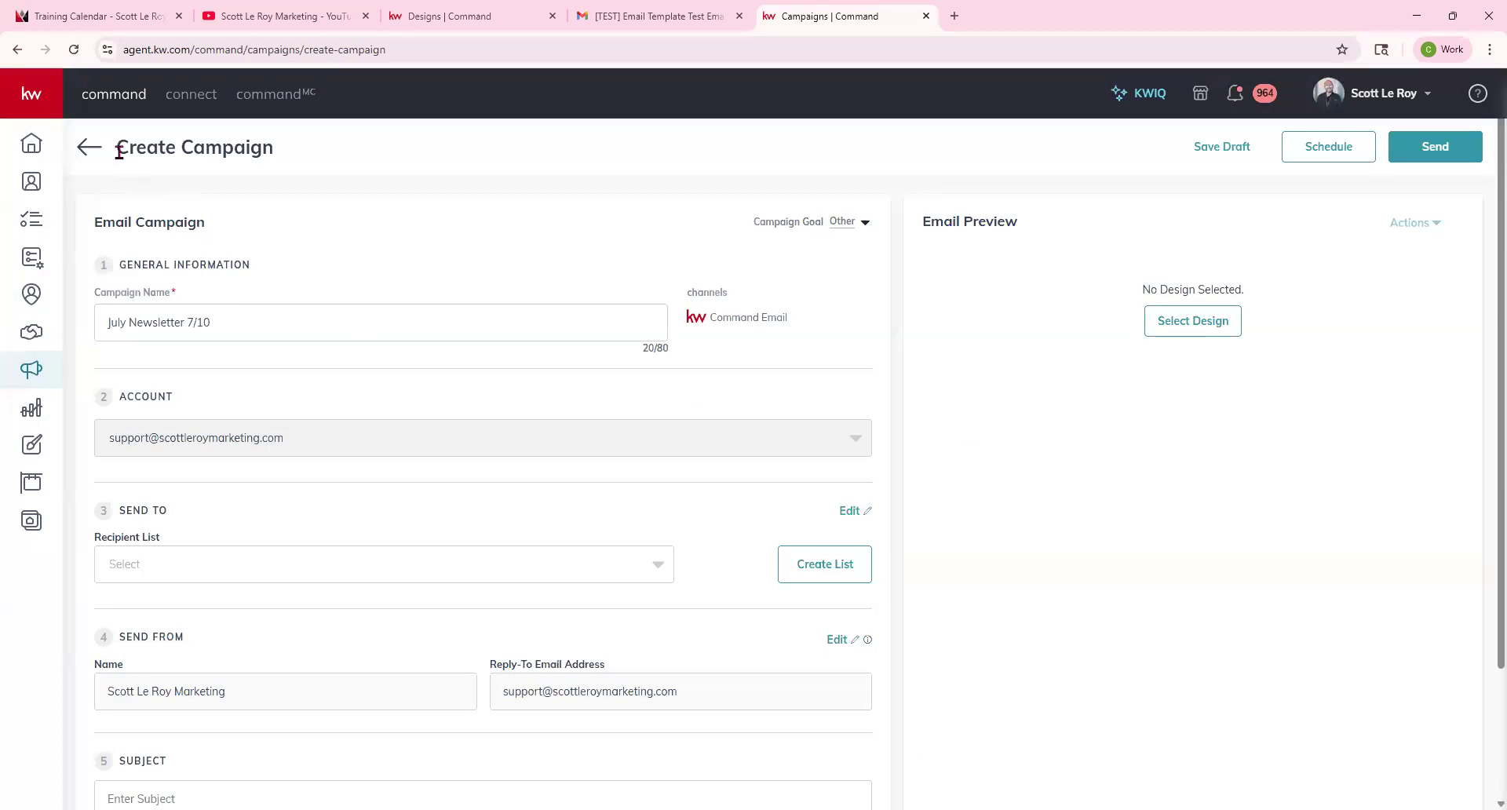
Choose 7/10 class as the campaign's recipient list.
{"action": "left_click_drag", "start_coordinate": [118, 149], "coordinate": [284, 143]}
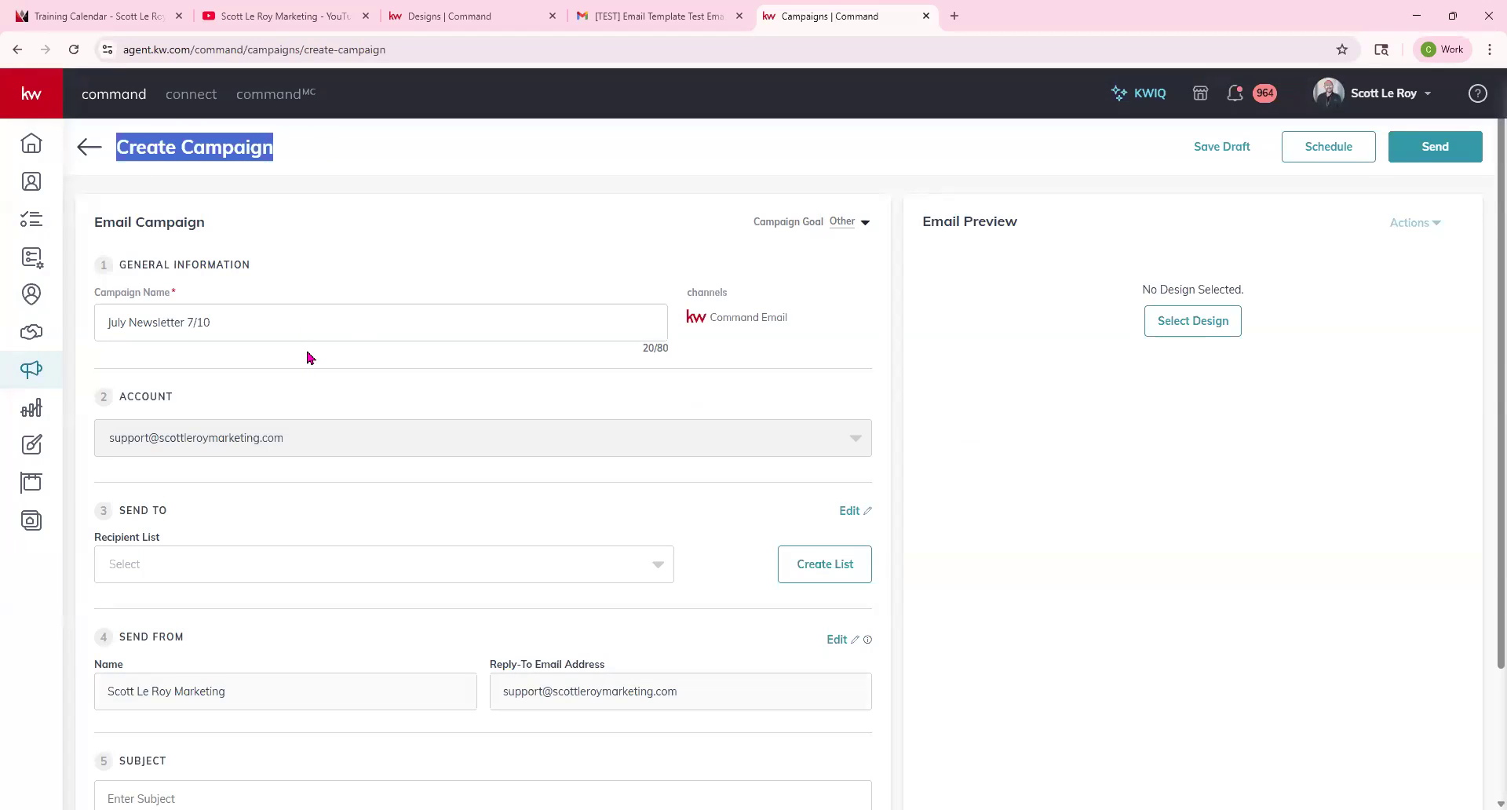
{"action": "left_click_drag", "start_coordinate": [96, 296], "coordinate": [194, 303]}
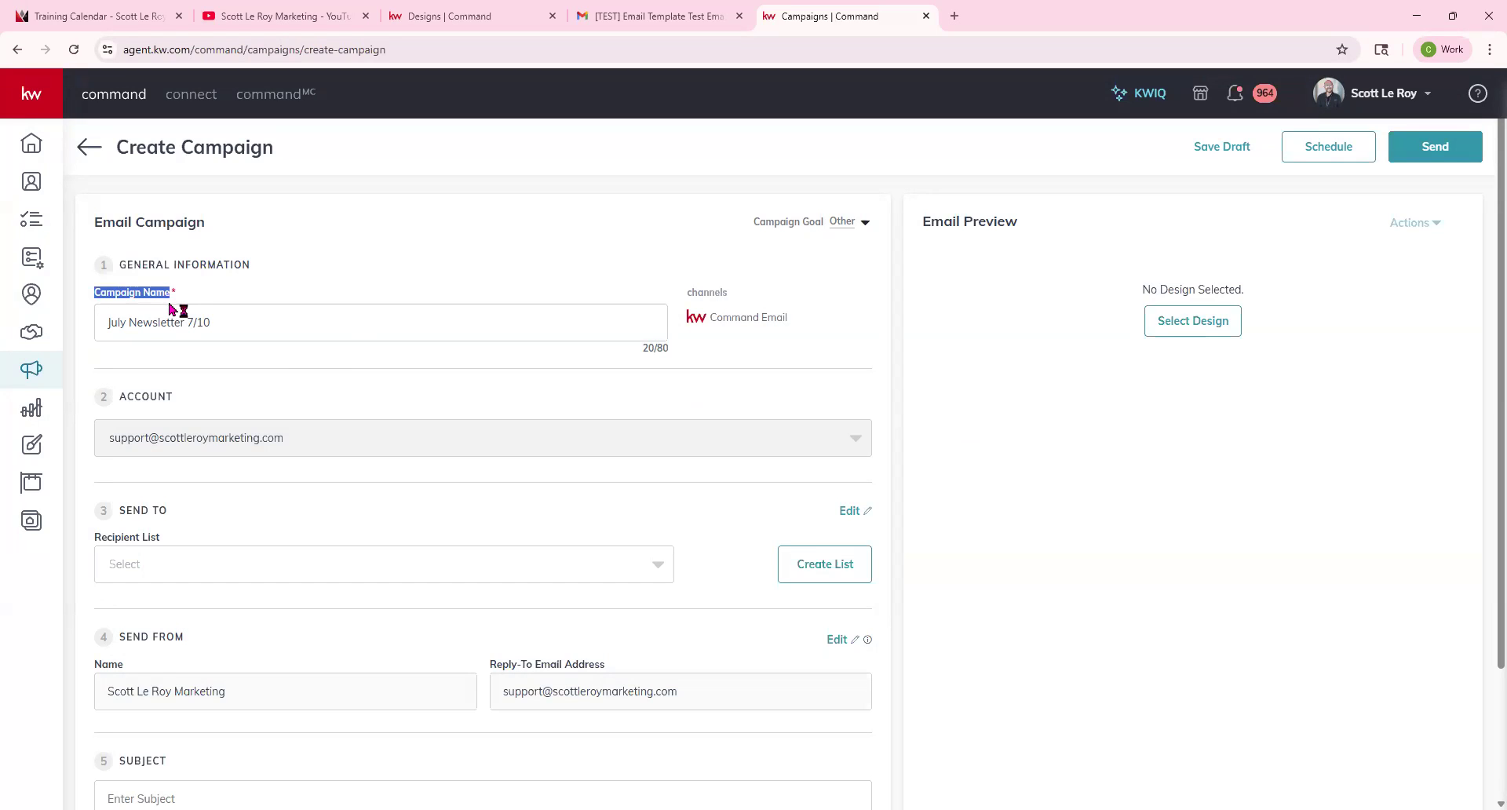
{"action": "scroll", "coordinate": [138, 427], "scroll_direction": "down", "scroll_amount": 2}
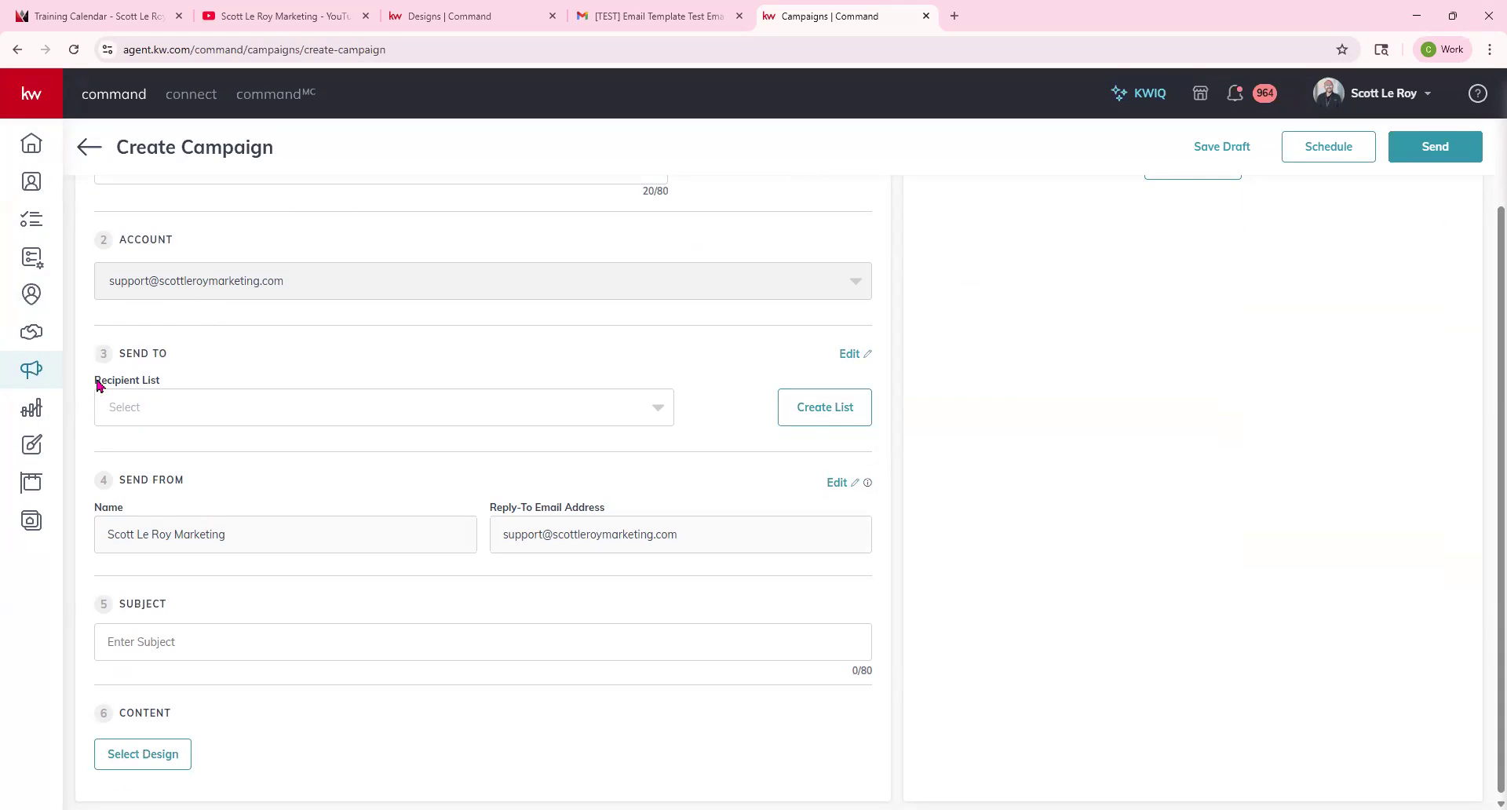
{"action": "left_click", "coordinate": [163, 407]}
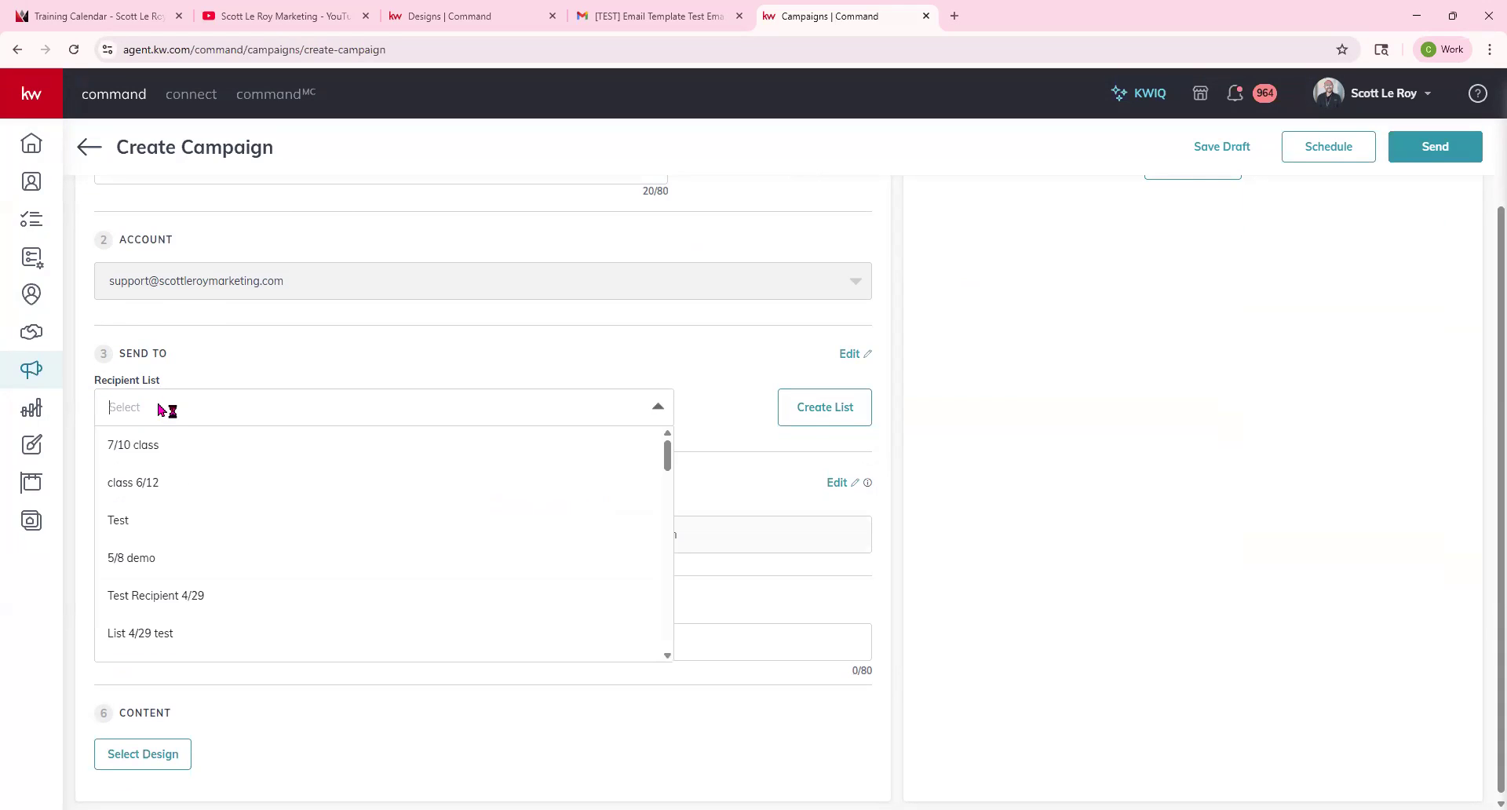
{"action": "left_click", "coordinate": [139, 446]}
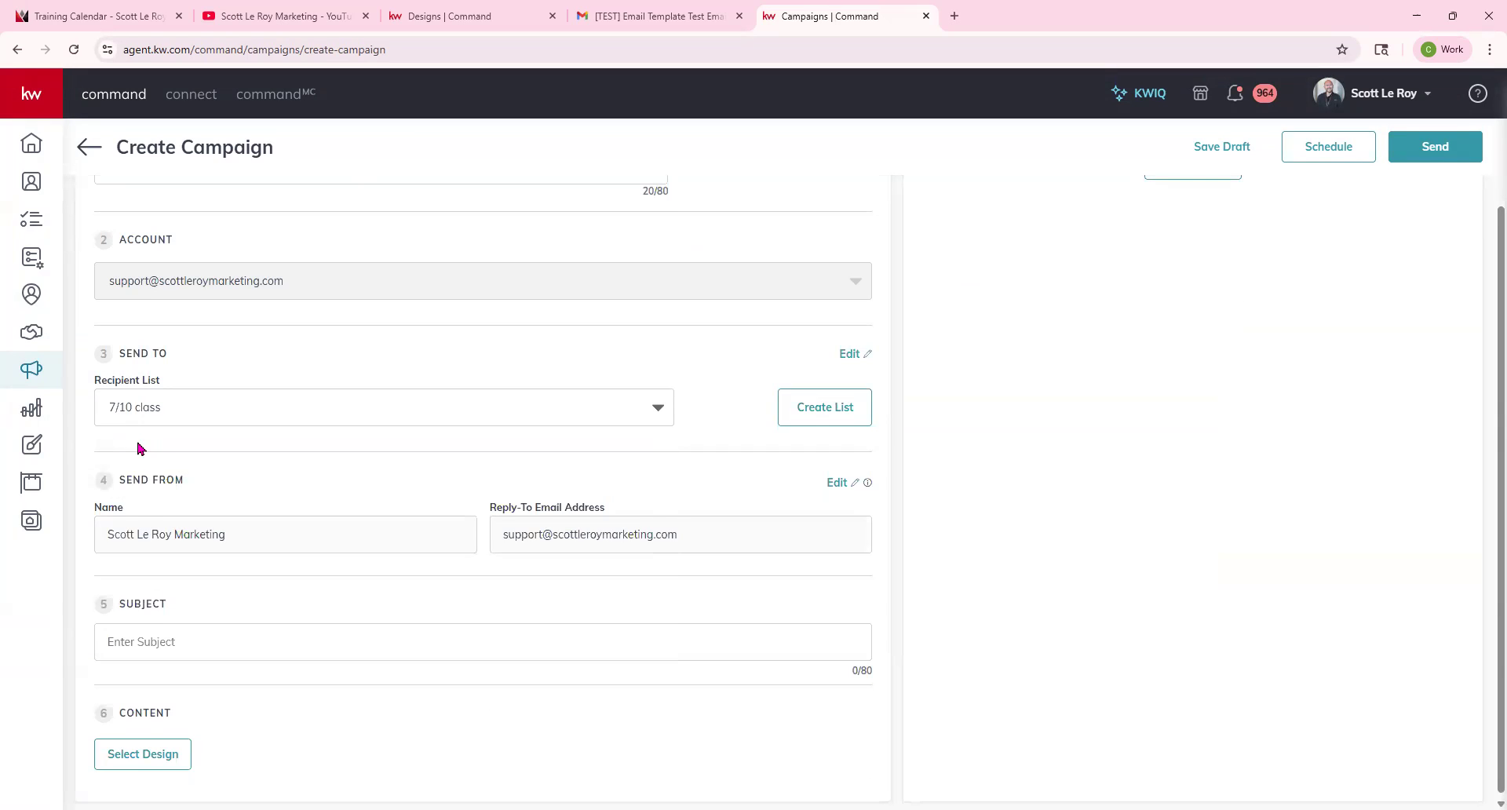
Open the sender Edit link to view the Email Services settings, then return to the campaign tab.
{"action": "left_click_drag", "start_coordinate": [110, 530], "coordinate": [126, 531]}
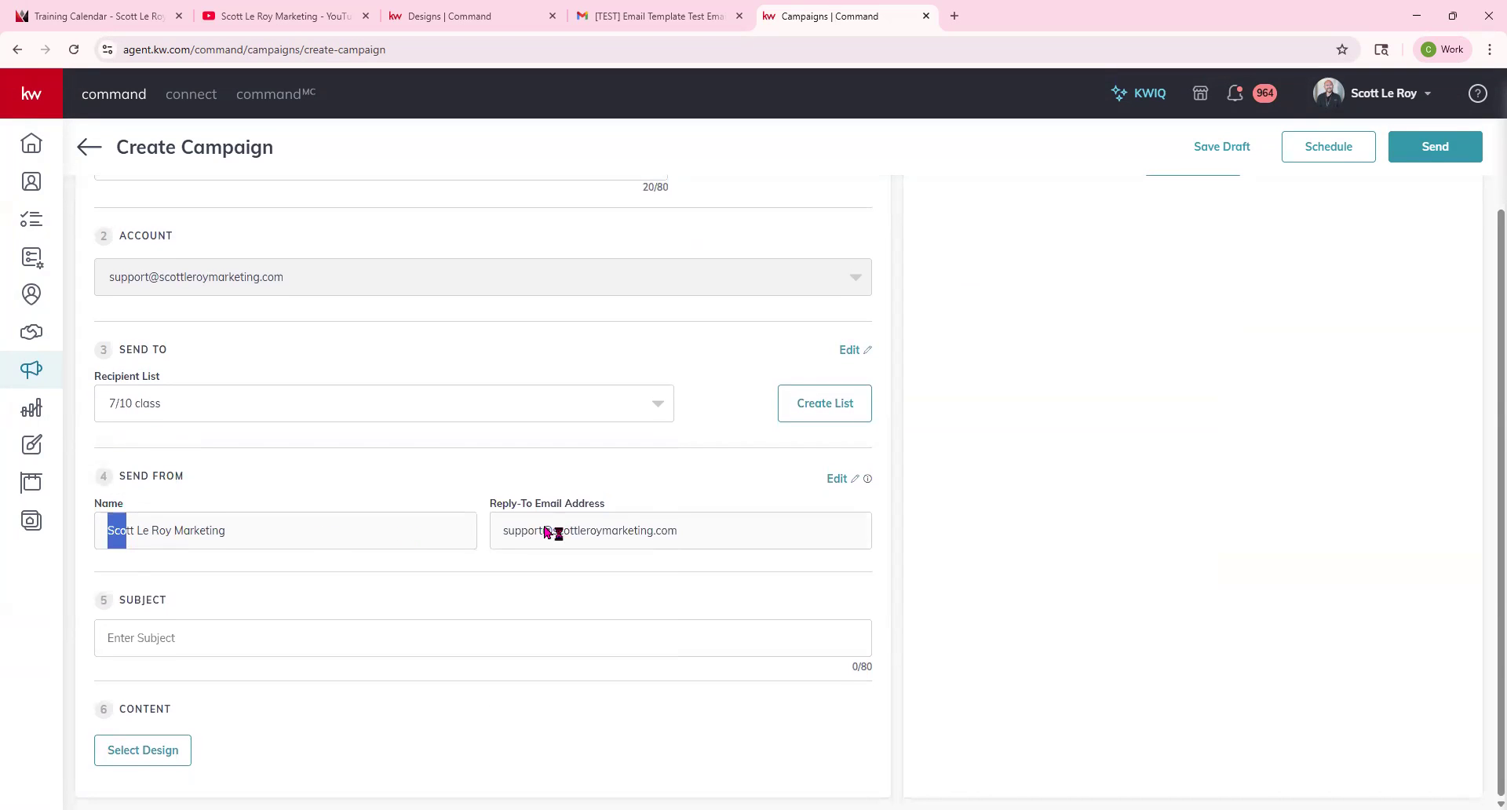
{"action": "left_click", "coordinate": [842, 482]}
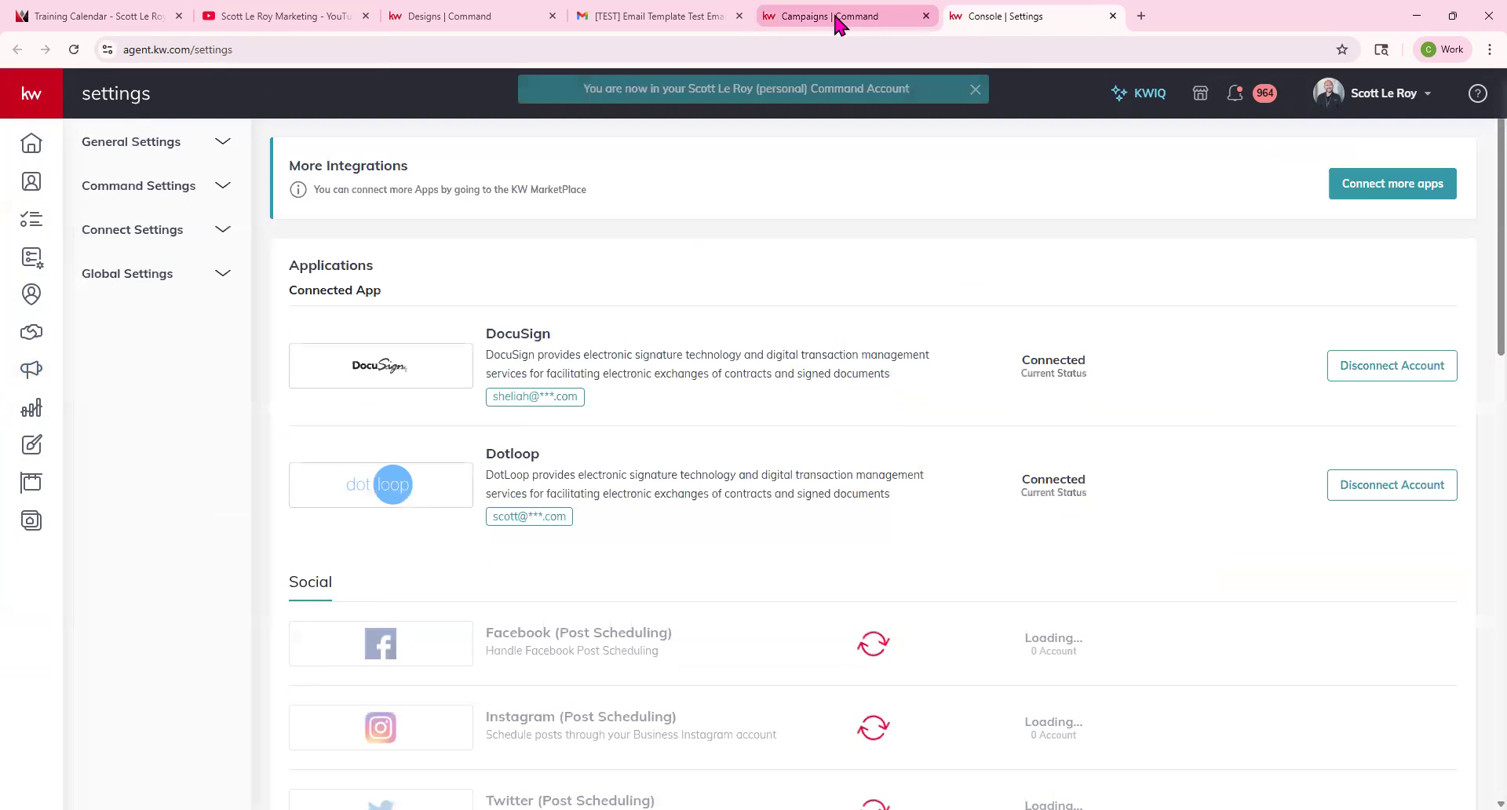
{"action": "scroll", "coordinate": [935, 454], "scroll_direction": "down", "scroll_amount": 15}
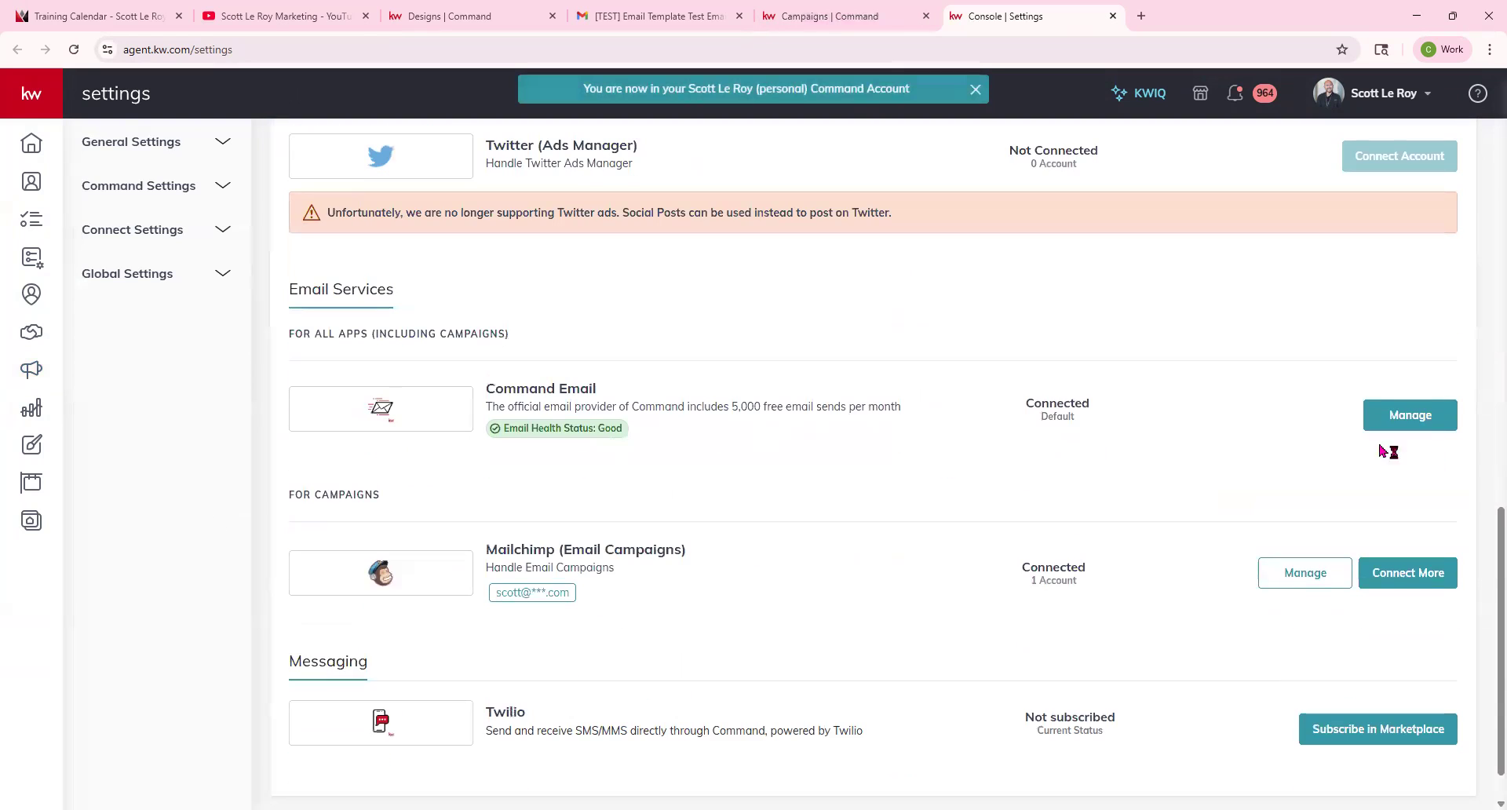
{"action": "left_click", "coordinate": [803, 19]}
Paste July Newsletter as the campaign subject.
{"action": "left_click", "coordinate": [192, 629]}
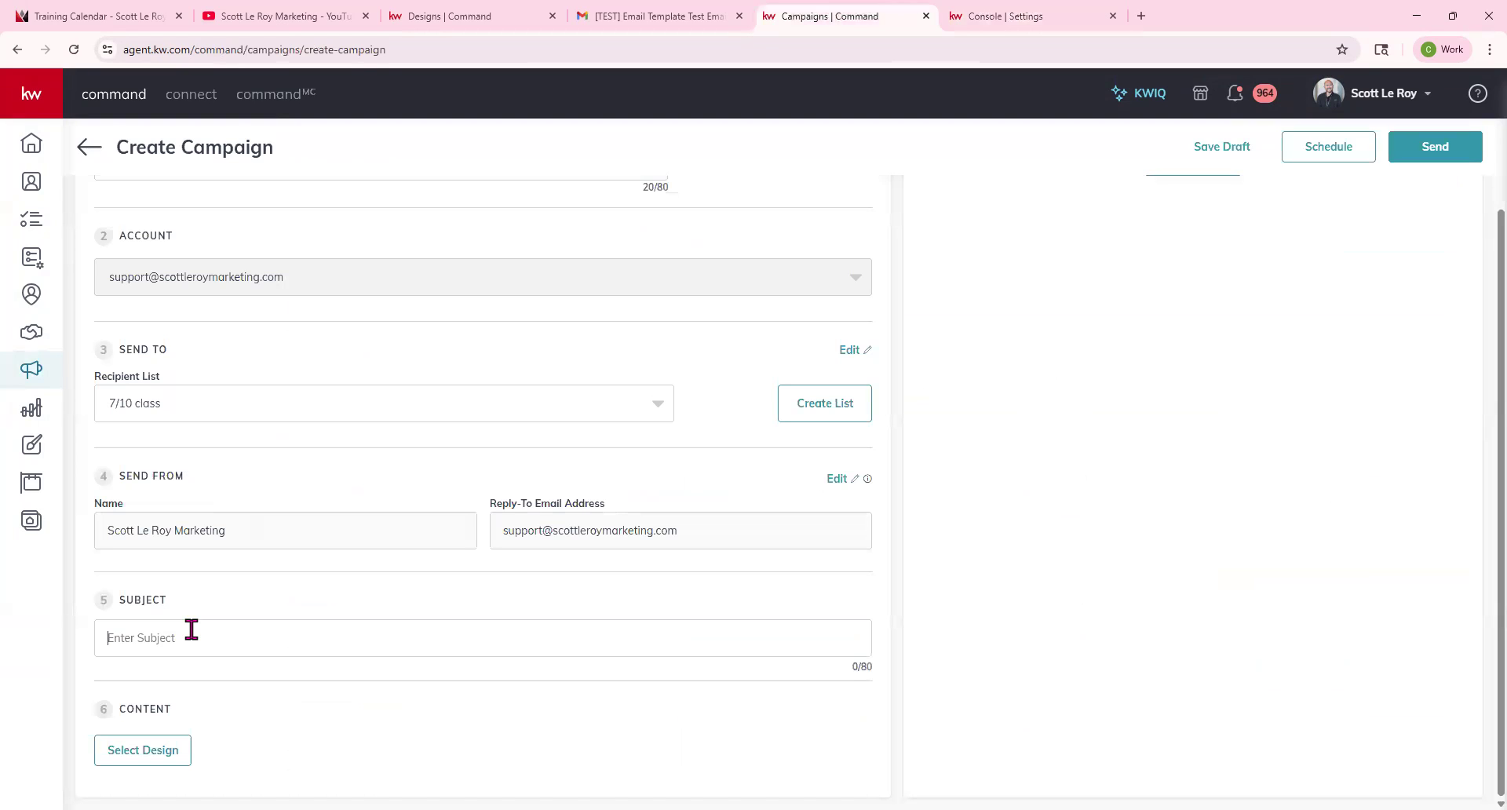
{"action": "type", "text": "July Newsletter"}
Select the SLM June Newsletter template as the campaign design and close its editor without saving.
{"action": "left_click", "coordinate": [164, 752]}
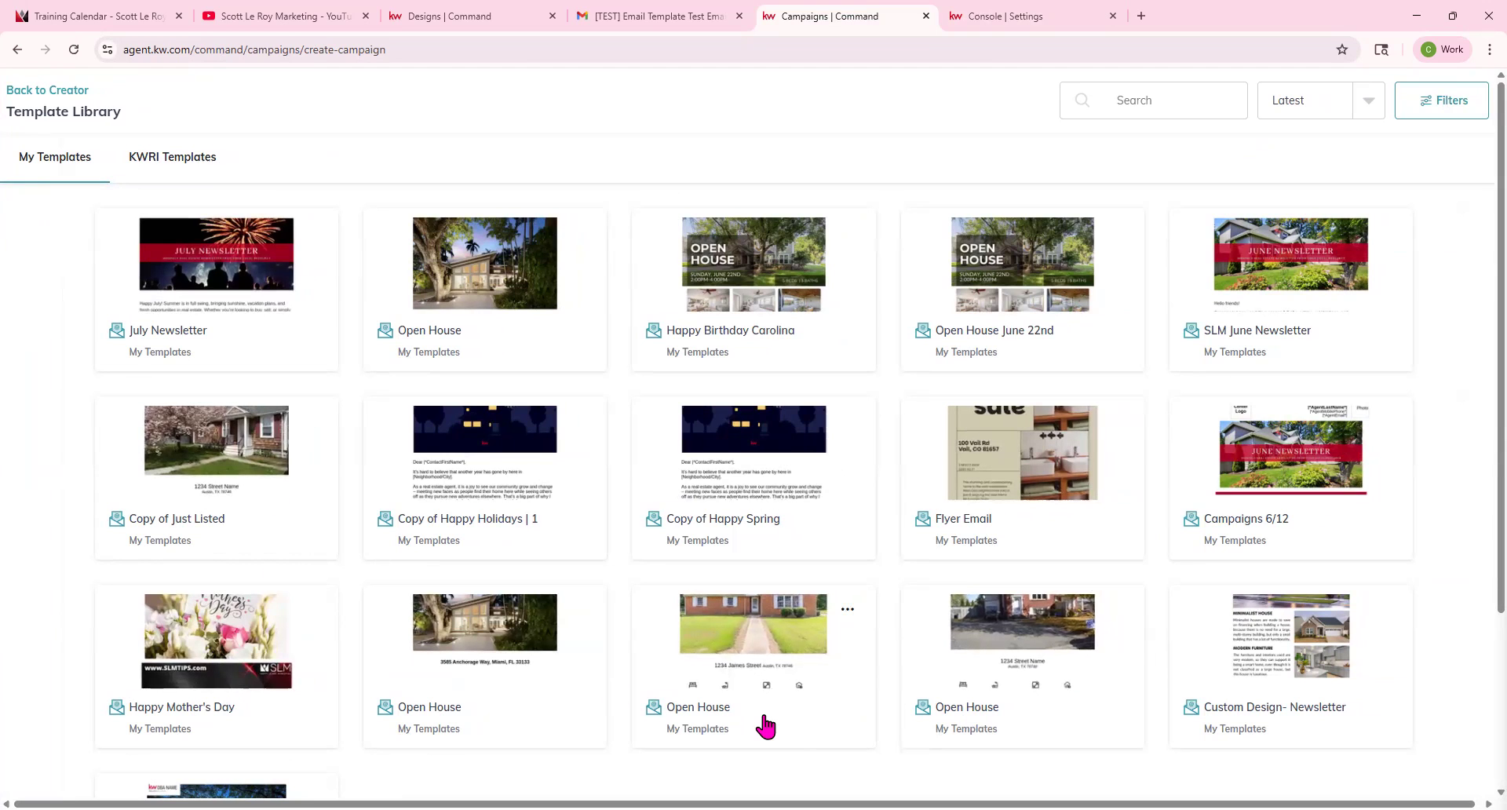
{"action": "scroll", "coordinate": [715, 706], "scroll_direction": "down", "scroll_amount": 3}
{"action": "scroll", "coordinate": [757, 693], "scroll_direction": "up", "scroll_amount": 3}
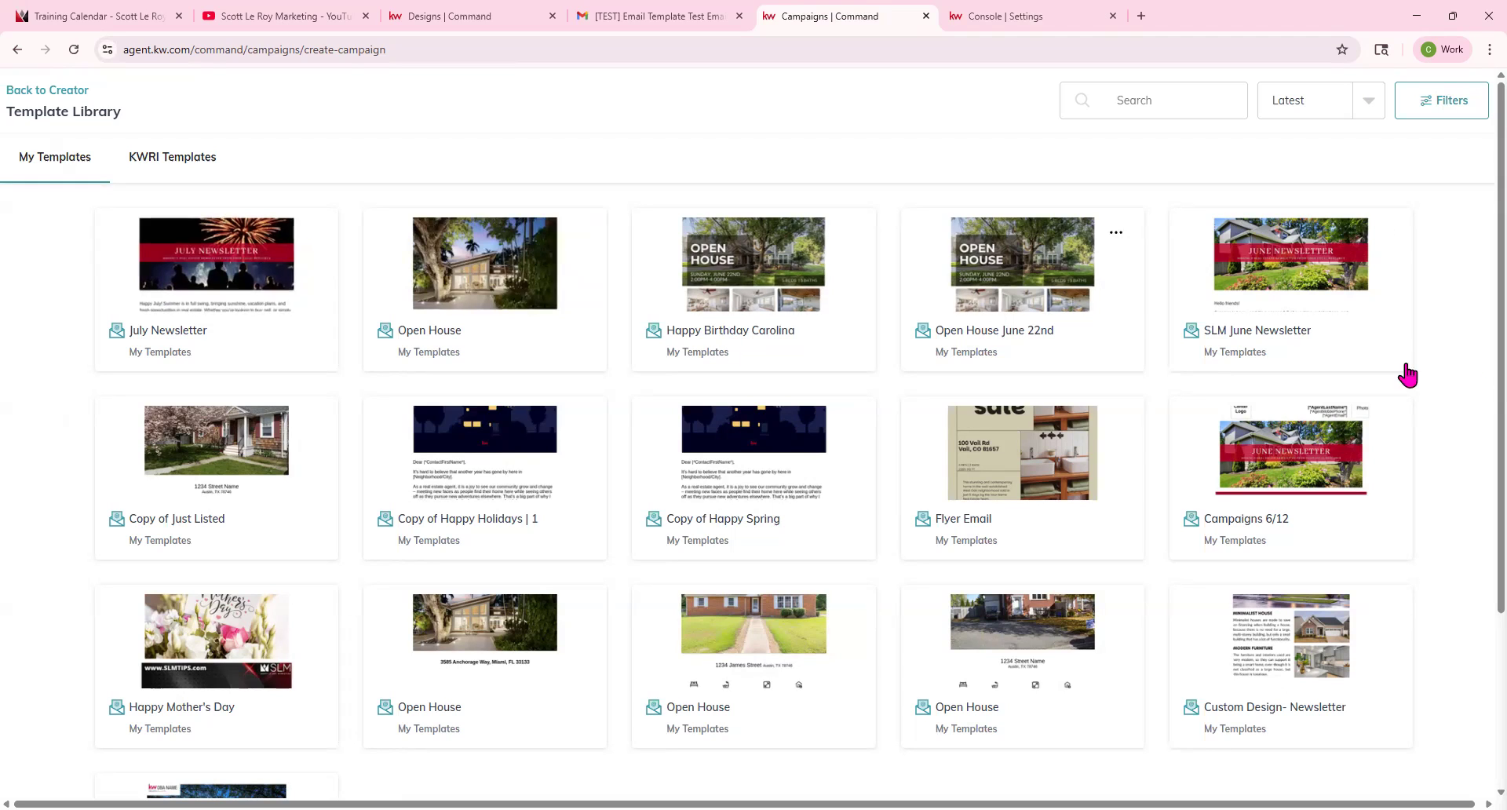
{"action": "left_click", "coordinate": [1286, 293]}
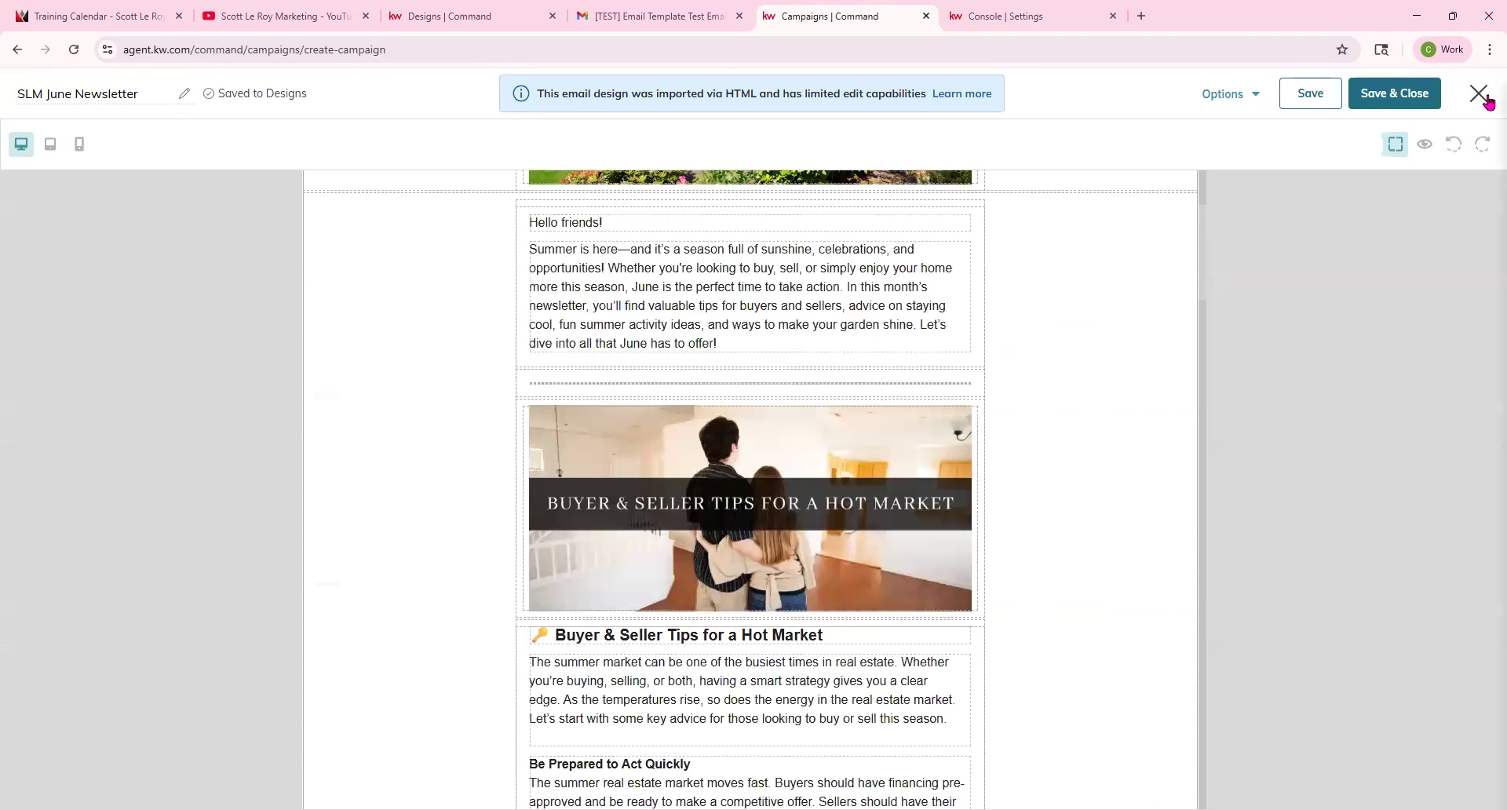
{"action": "left_click", "coordinate": [1477, 93]}
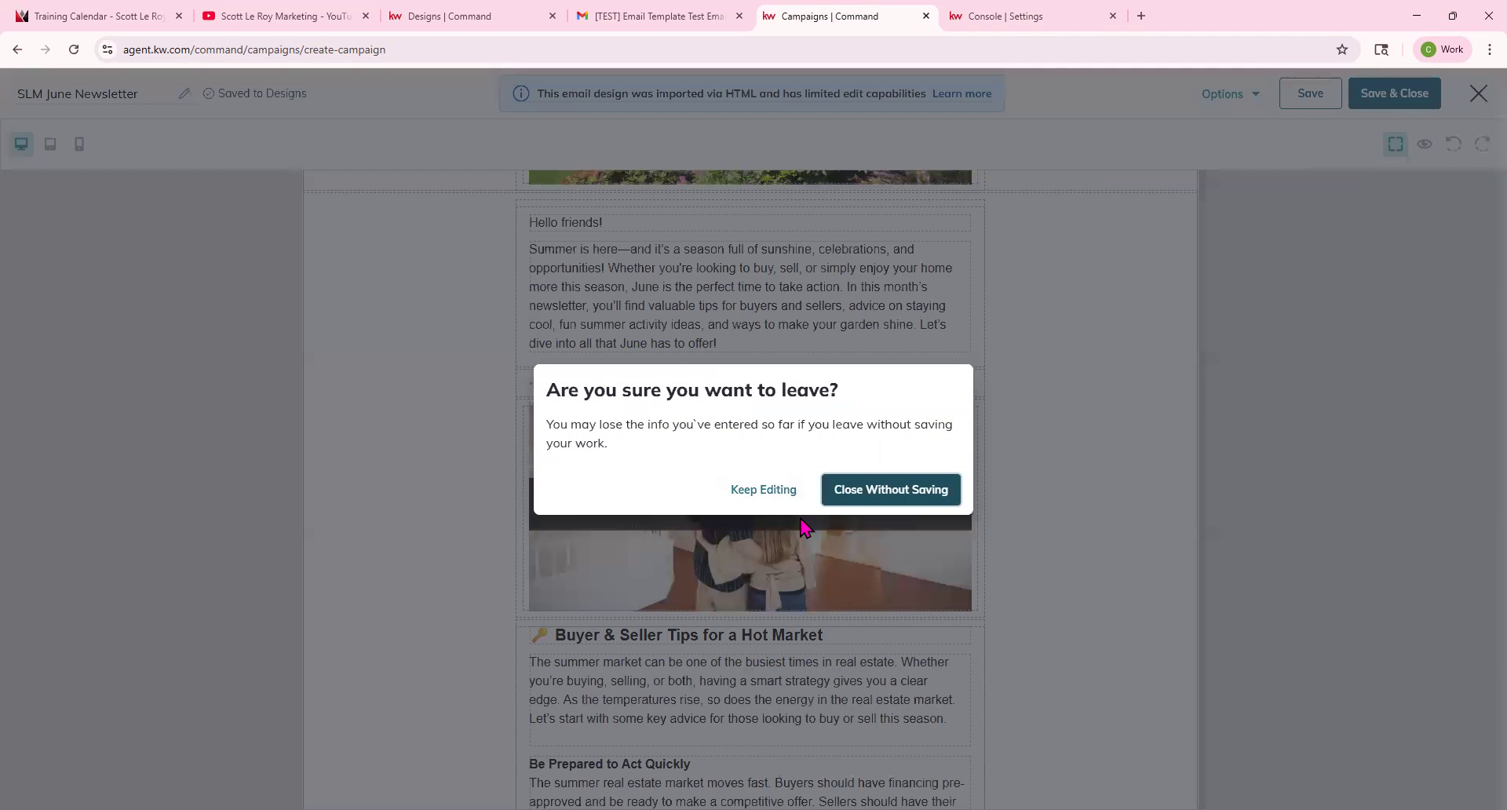
{"action": "left_click", "coordinate": [914, 489]}
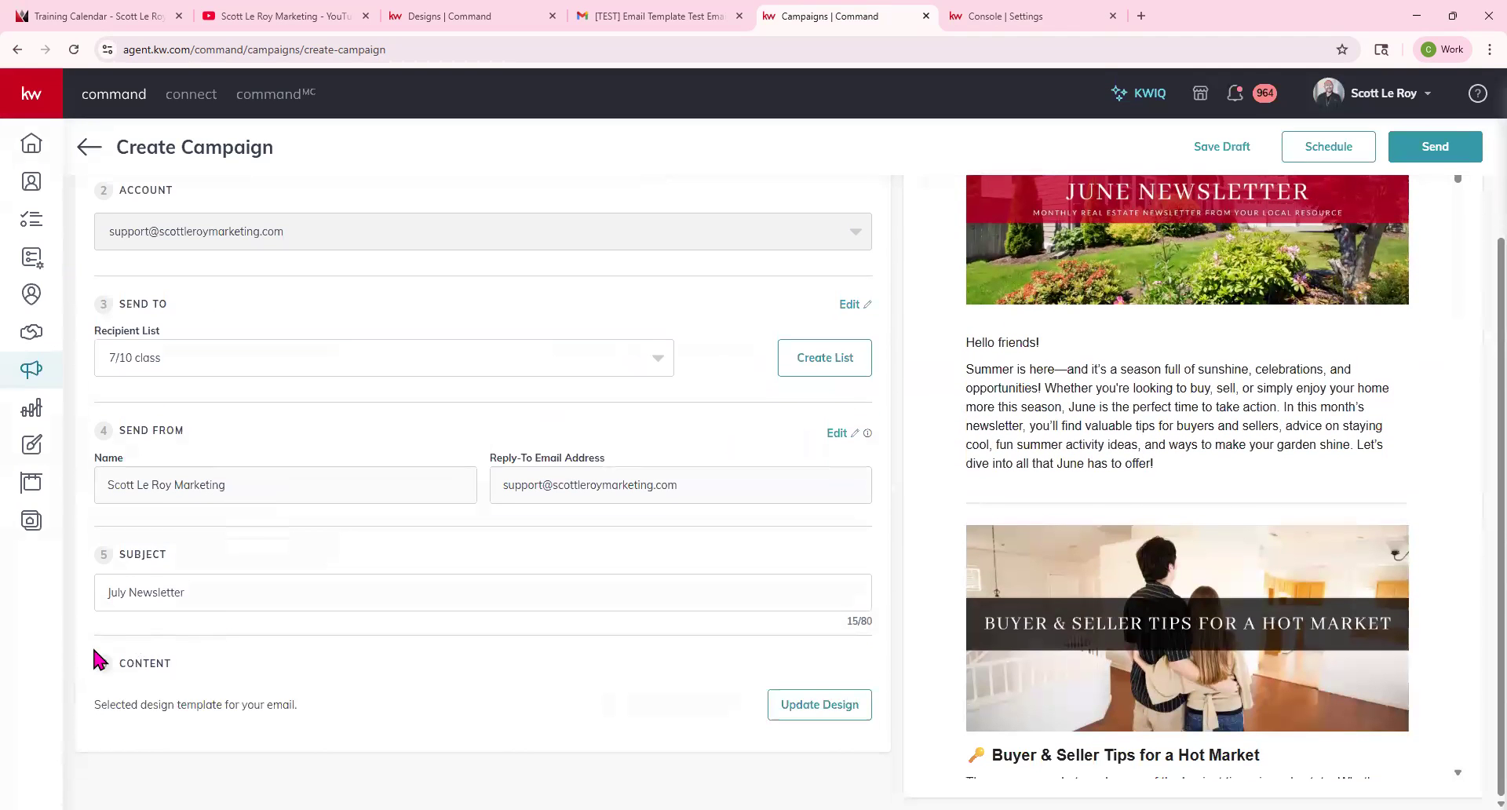
Browse the My Templates and KWRI Templates libraries for a campaign design.
{"action": "left_click", "coordinate": [817, 704]}
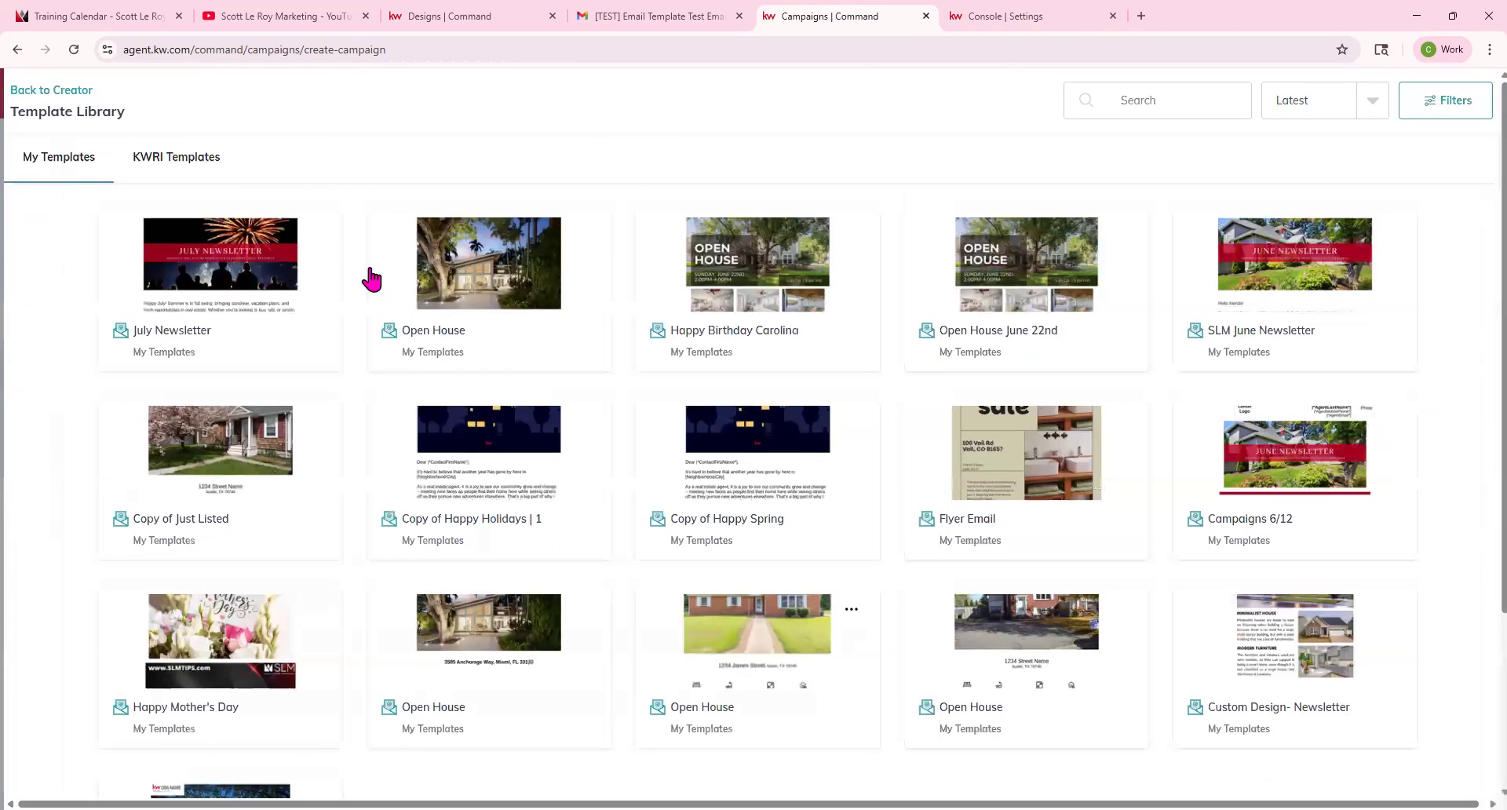
{"action": "left_click", "coordinate": [175, 154]}
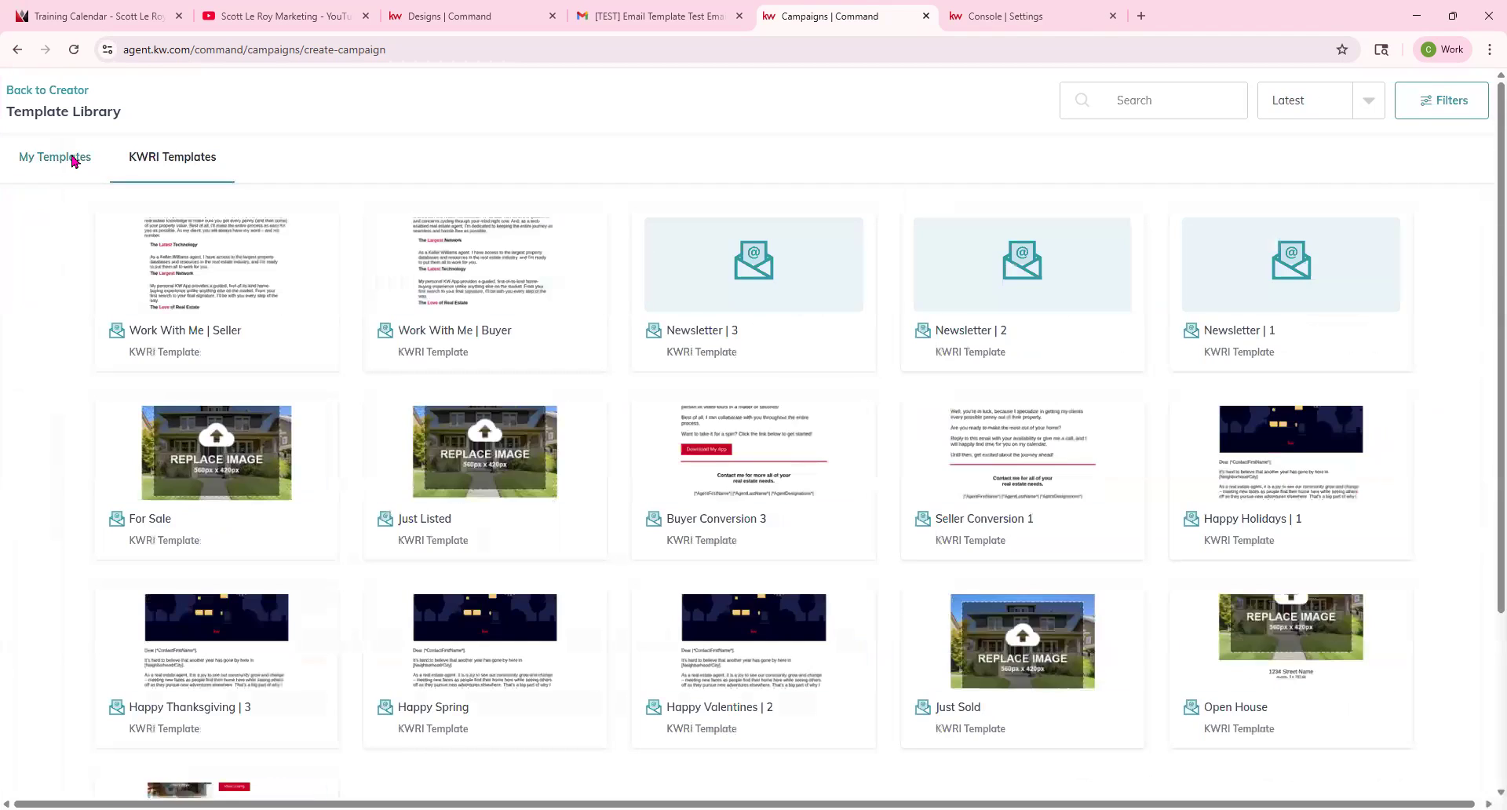
{"action": "left_click", "coordinate": [75, 162]}
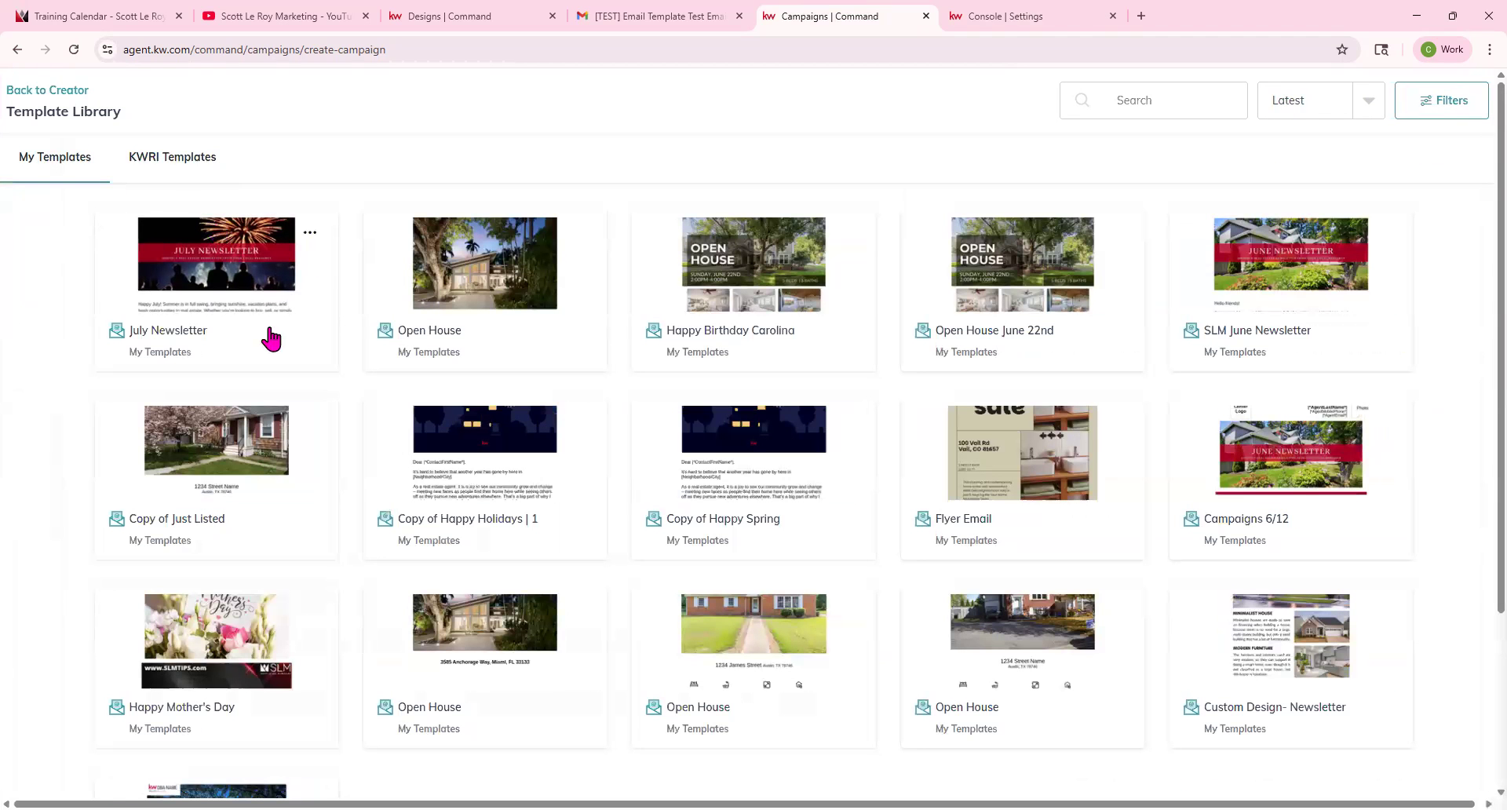
{"action": "scroll", "coordinate": [278, 337], "scroll_direction": "down", "scroll_amount": 3}
{"action": "scroll", "coordinate": [252, 691], "scroll_direction": "up", "scroll_amount": 3}
{"action": "scroll", "coordinate": [789, 556], "scroll_direction": "down", "scroll_amount": 3}
{"action": "left_click", "coordinate": [794, 758]}
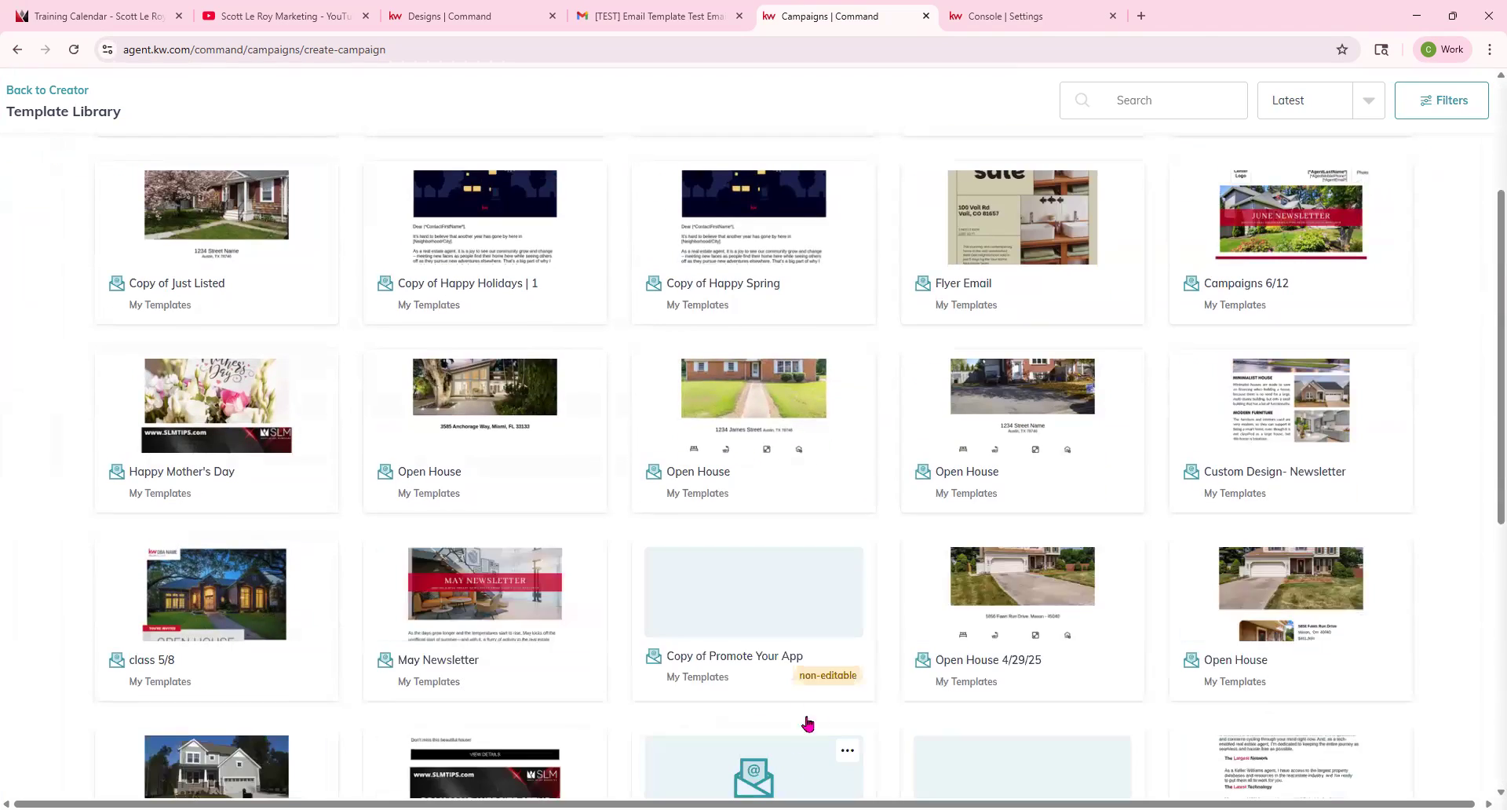
{"action": "scroll", "coordinate": [809, 714], "scroll_direction": "down", "scroll_amount": 7}
{"action": "scroll", "coordinate": [821, 686], "scroll_direction": "up", "scroll_amount": 15}
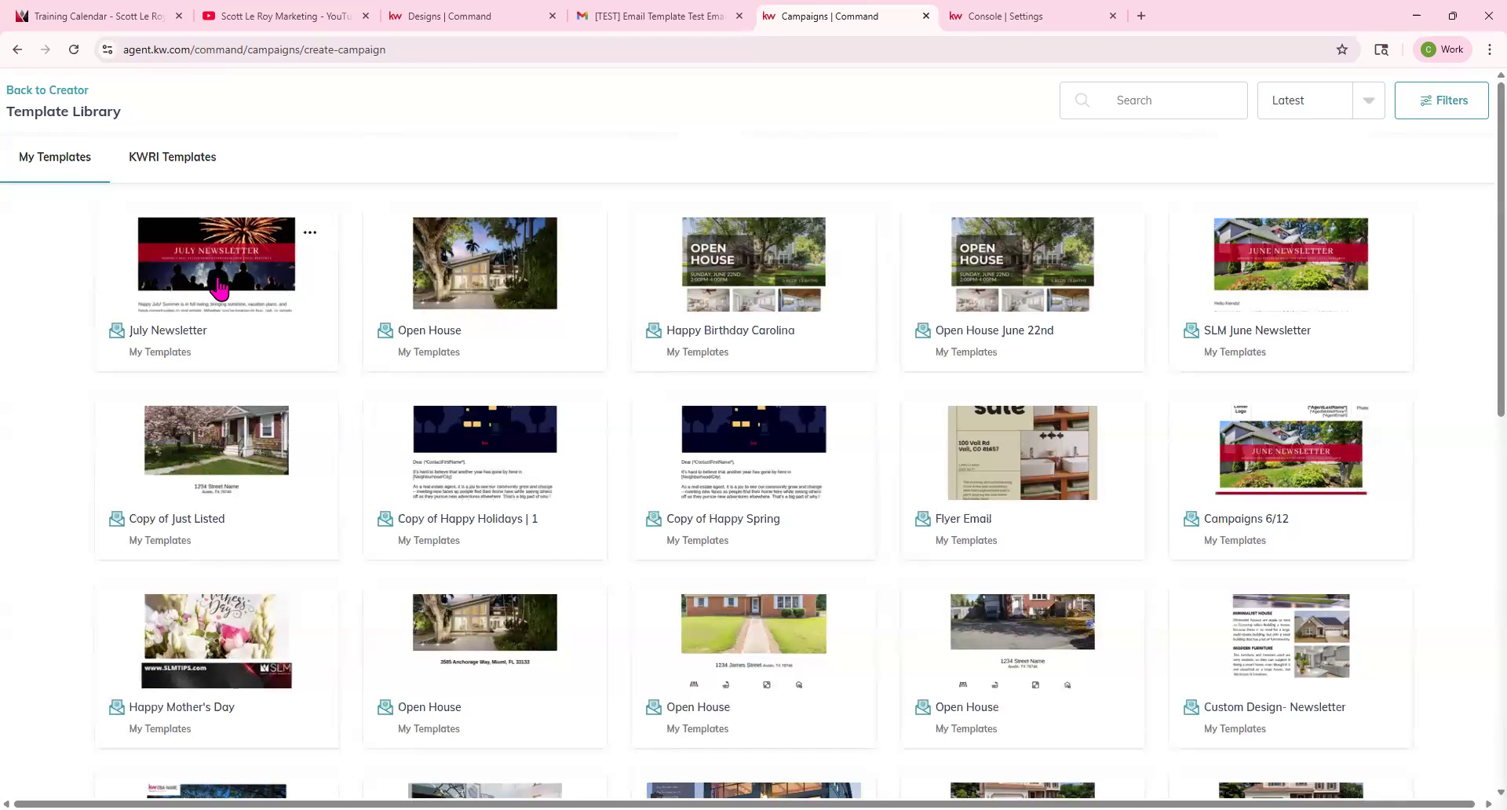
Open the July Newsletter template and close its editor without saving.
{"action": "left_click", "coordinate": [180, 308]}
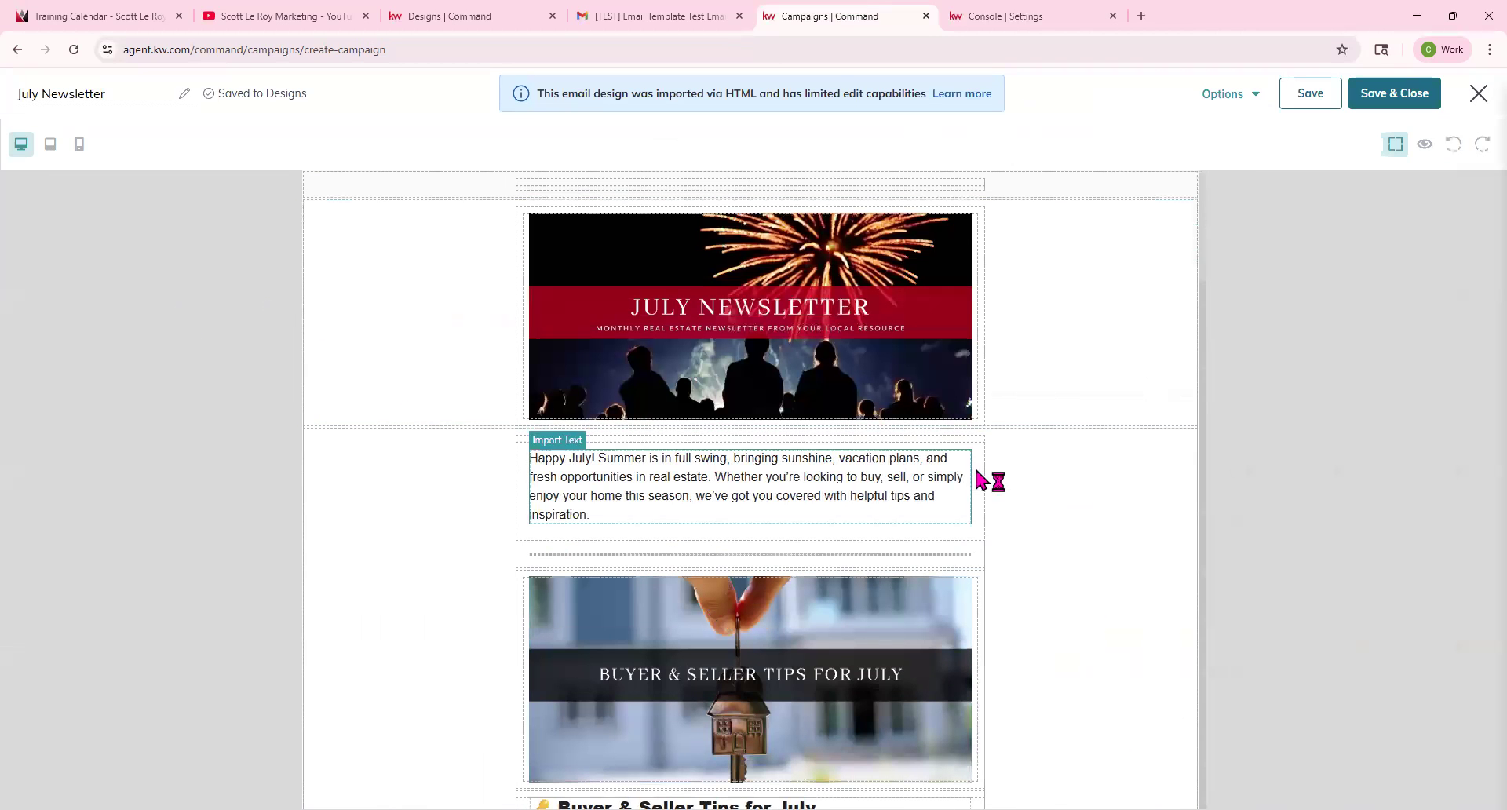
{"action": "left_click", "coordinate": [1479, 96]}
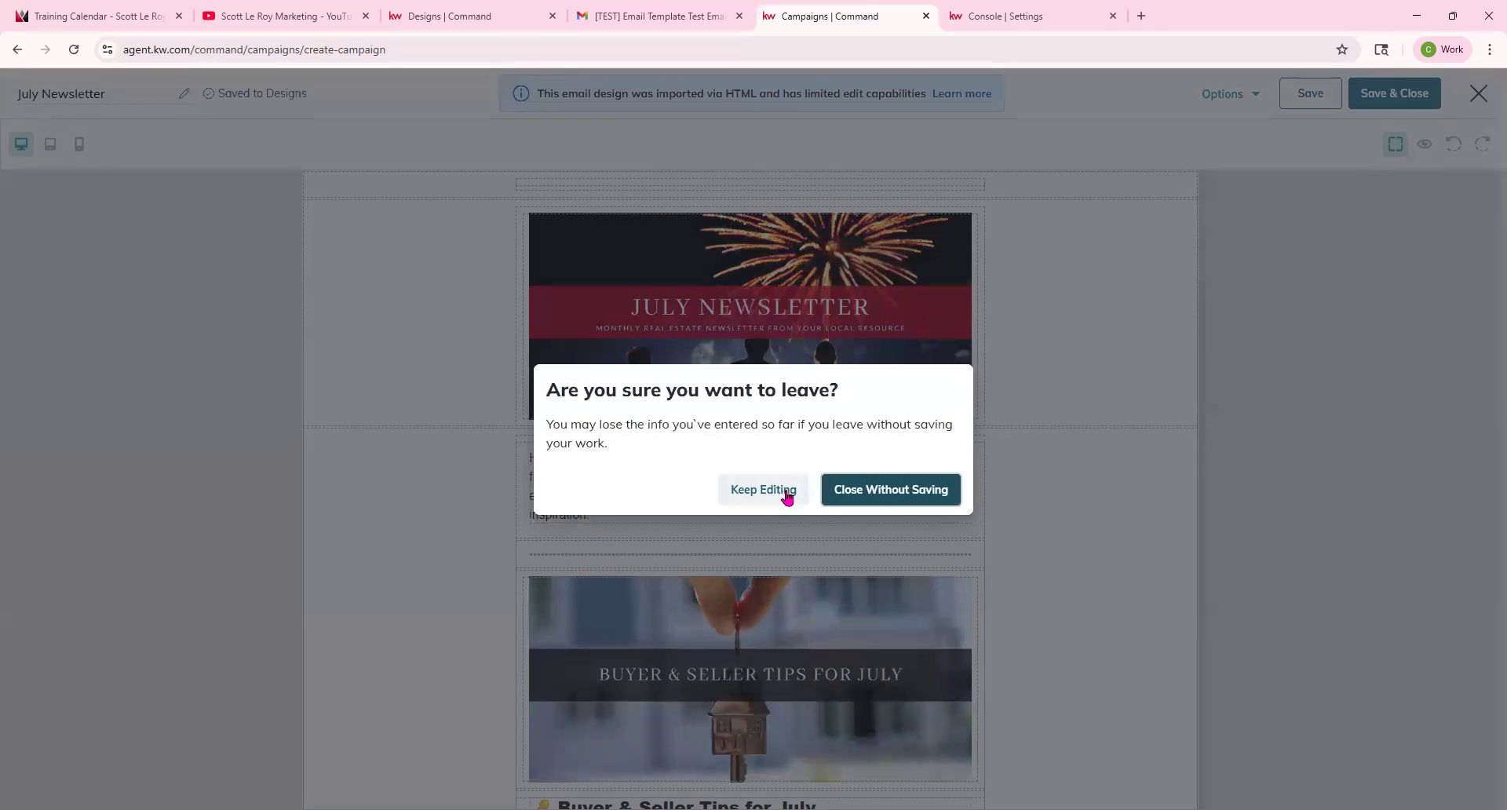
{"action": "left_click", "coordinate": [882, 494]}
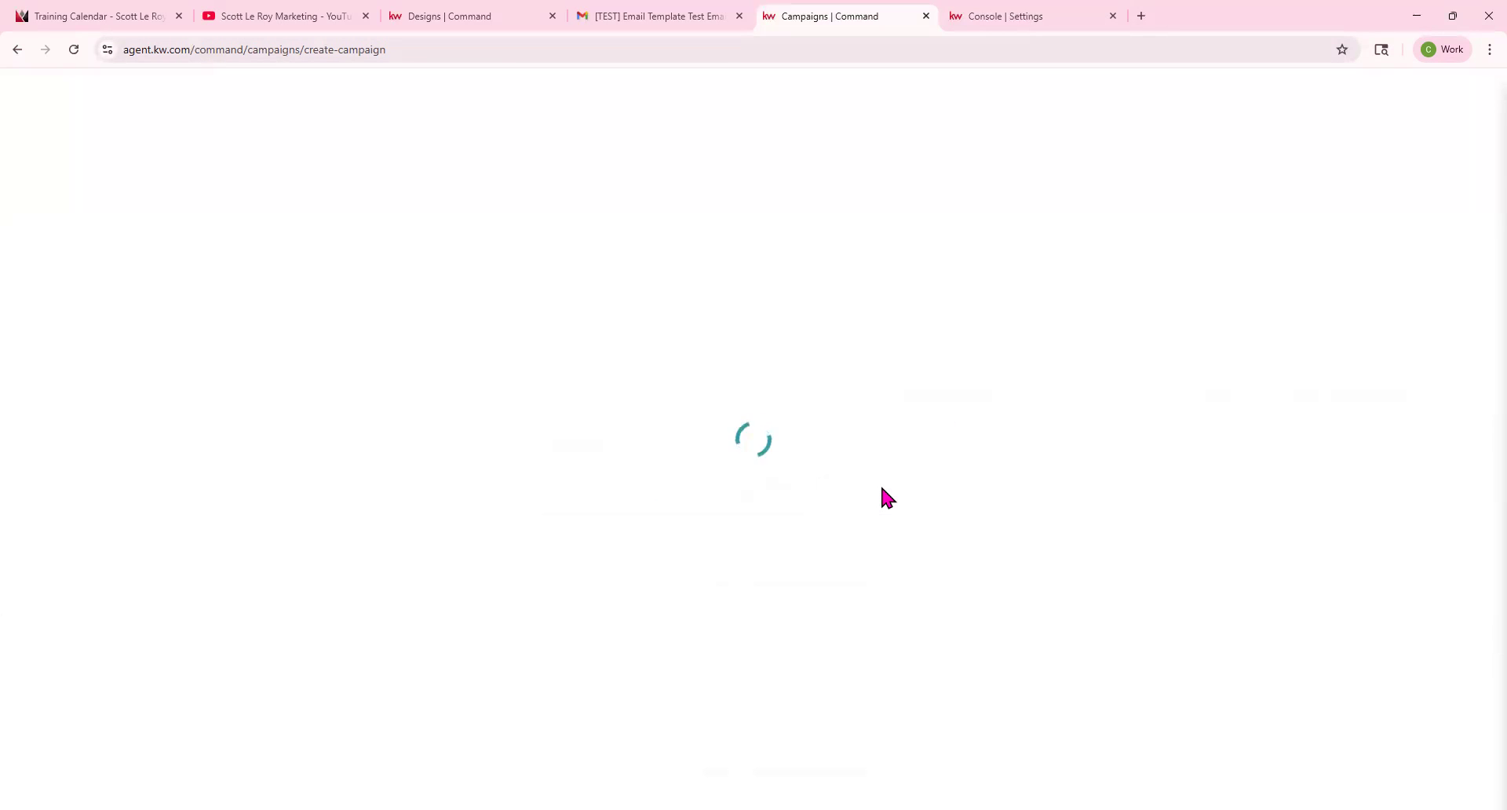
Replace the campaign design with the Campaigns 6/12 template and save and close it.
{"action": "left_click", "coordinate": [797, 701]}
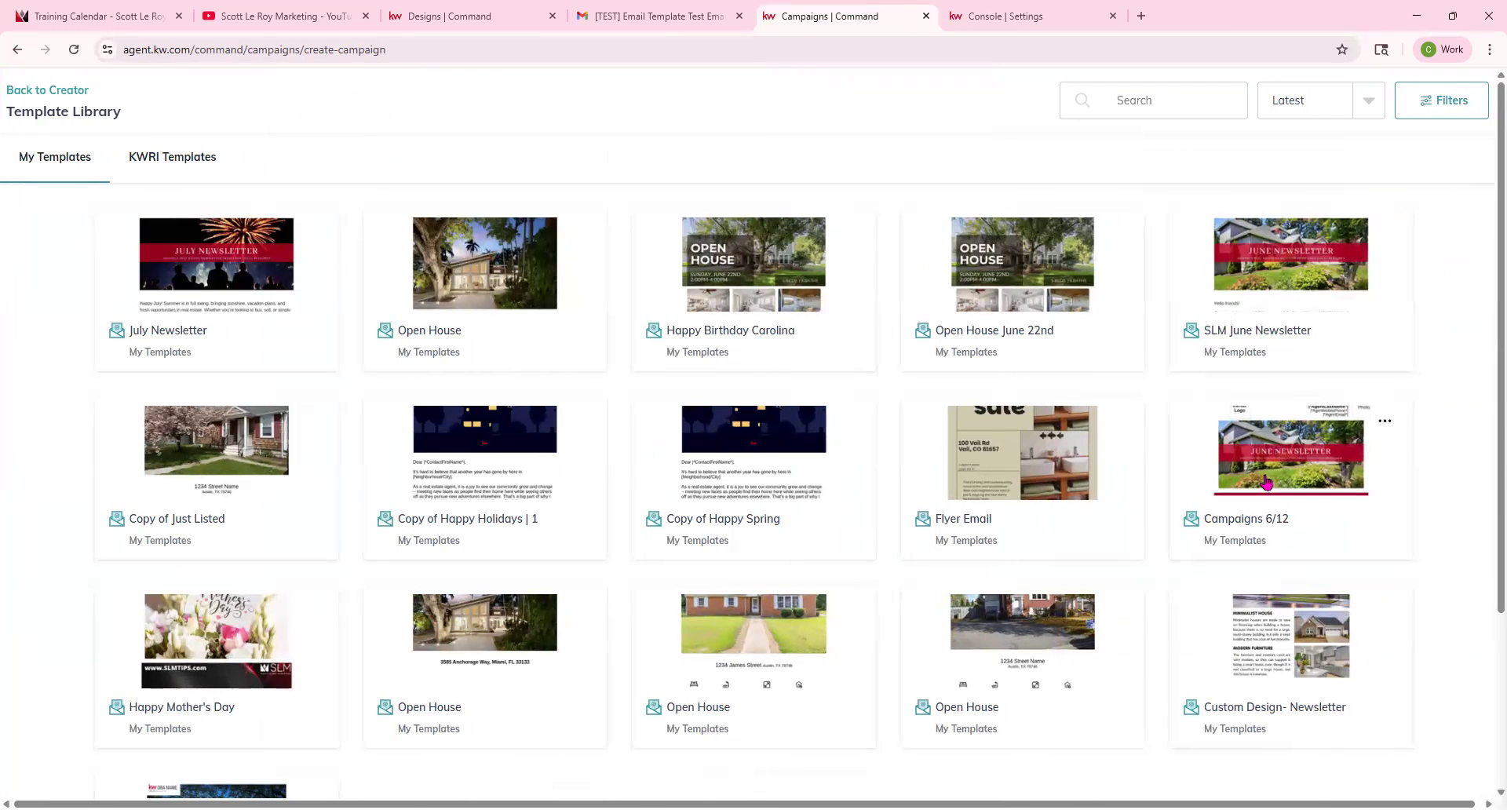
{"action": "left_click", "coordinate": [1266, 481]}
{"action": "scroll", "coordinate": [609, 445], "scroll_direction": "down", "scroll_amount": 20}
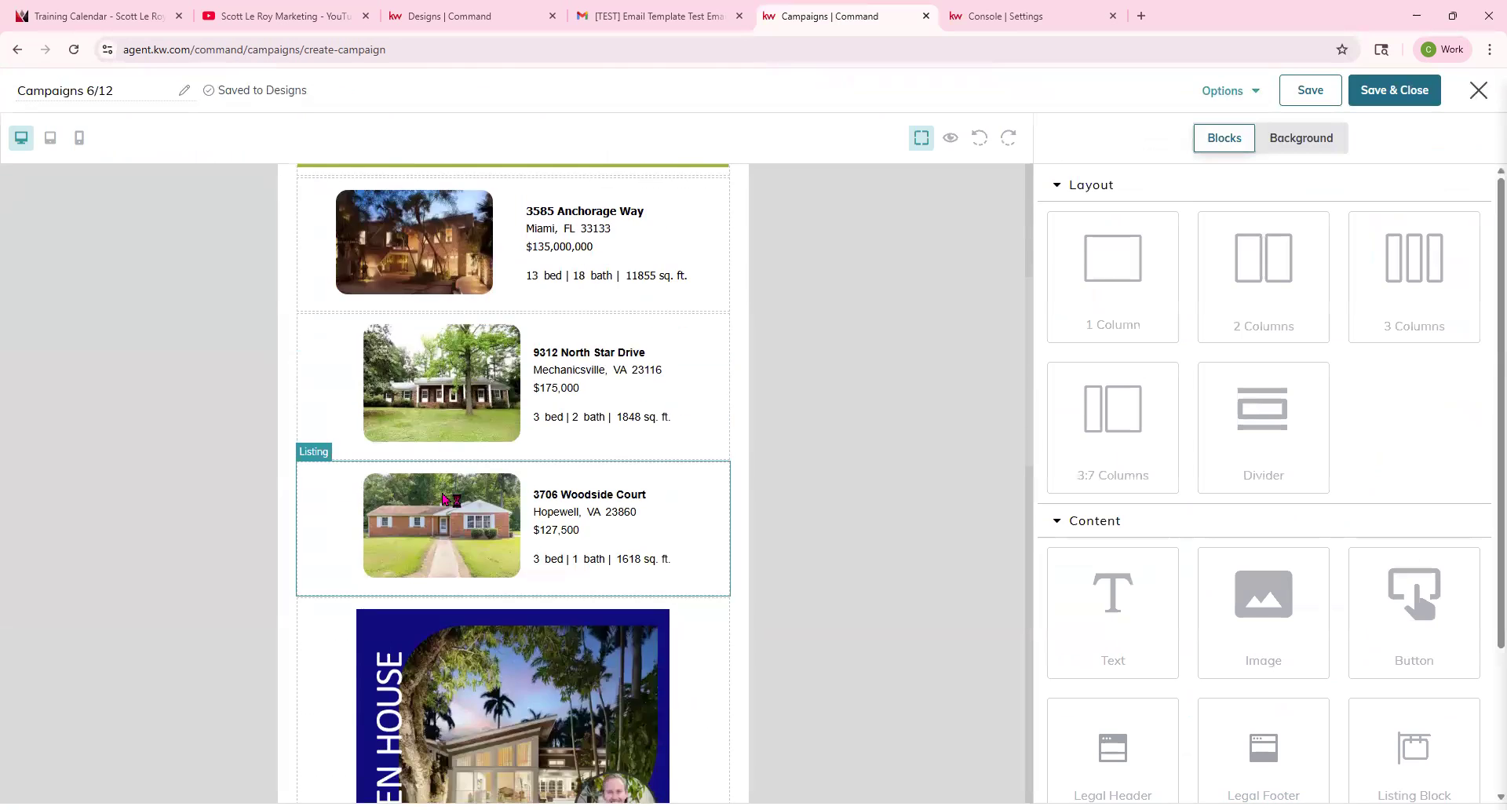
{"action": "scroll", "coordinate": [616, 424], "scroll_direction": "up", "scroll_amount": 20}
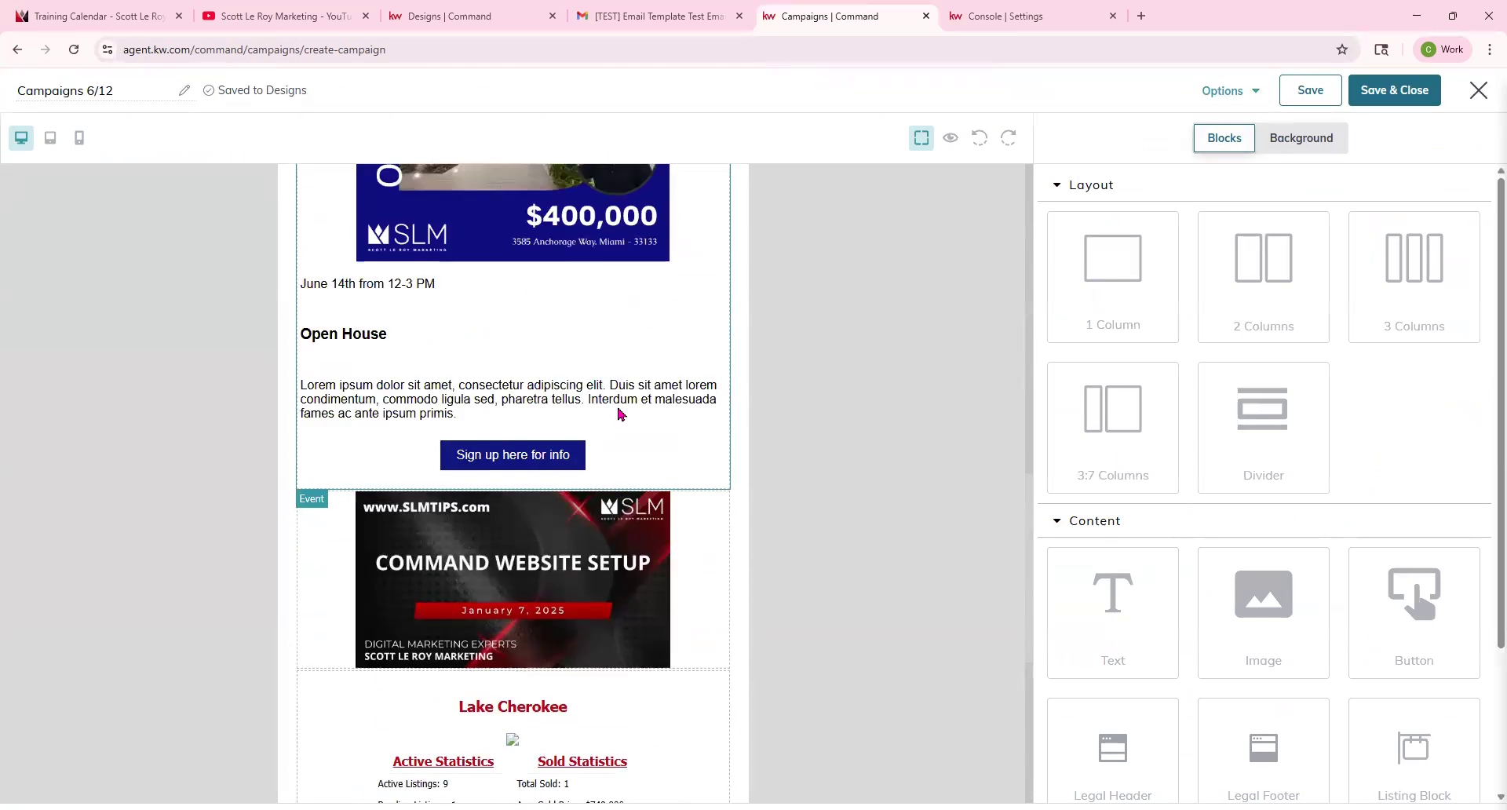
{"action": "left_click", "coordinate": [1358, 103]}
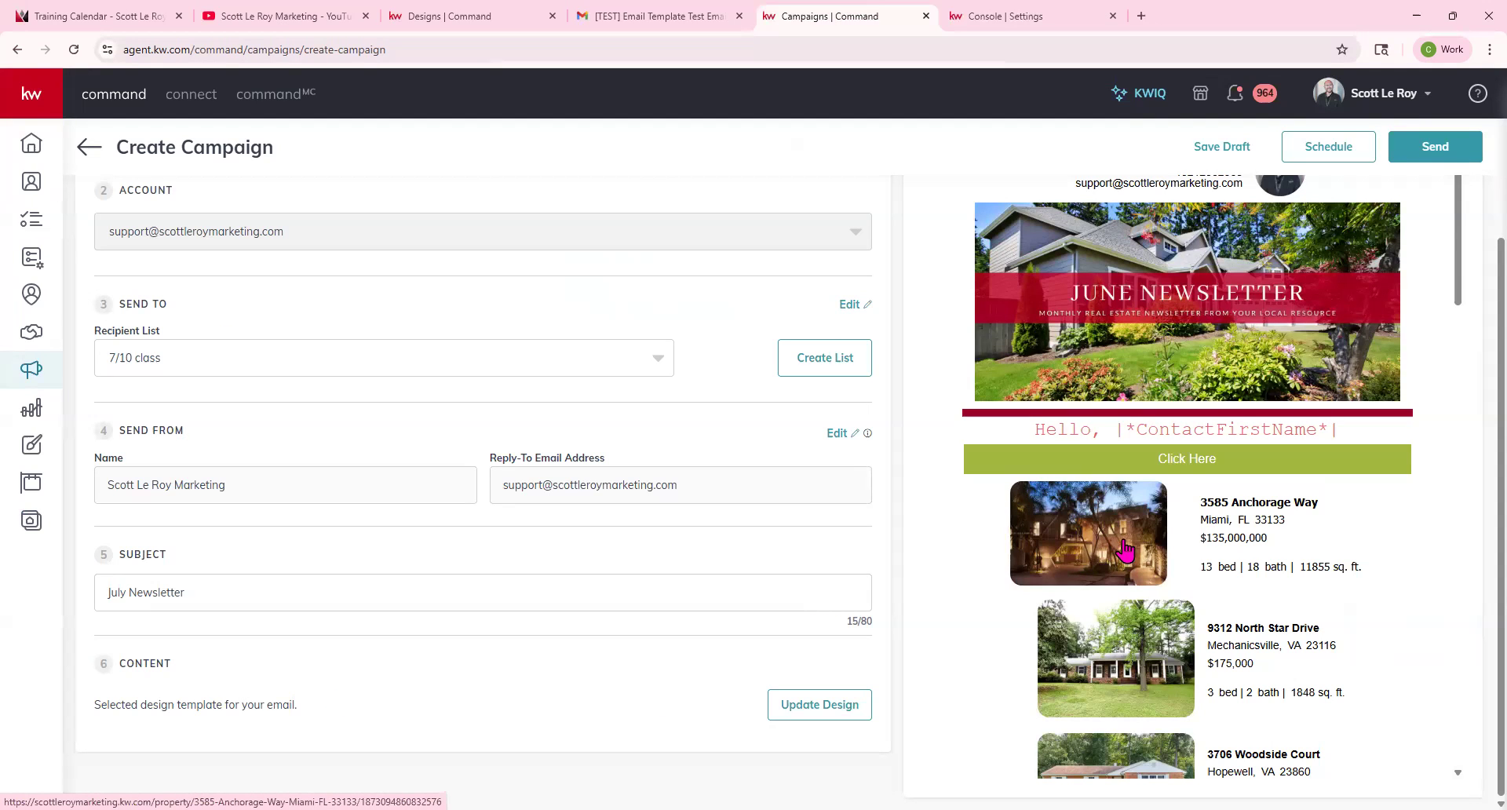
Scroll through the email preview to review the selected design.
{"action": "scroll", "coordinate": [1224, 338], "scroll_direction": "down", "scroll_amount": 4}
{"action": "scroll", "coordinate": [1209, 376], "scroll_direction": "down", "scroll_amount": 1}
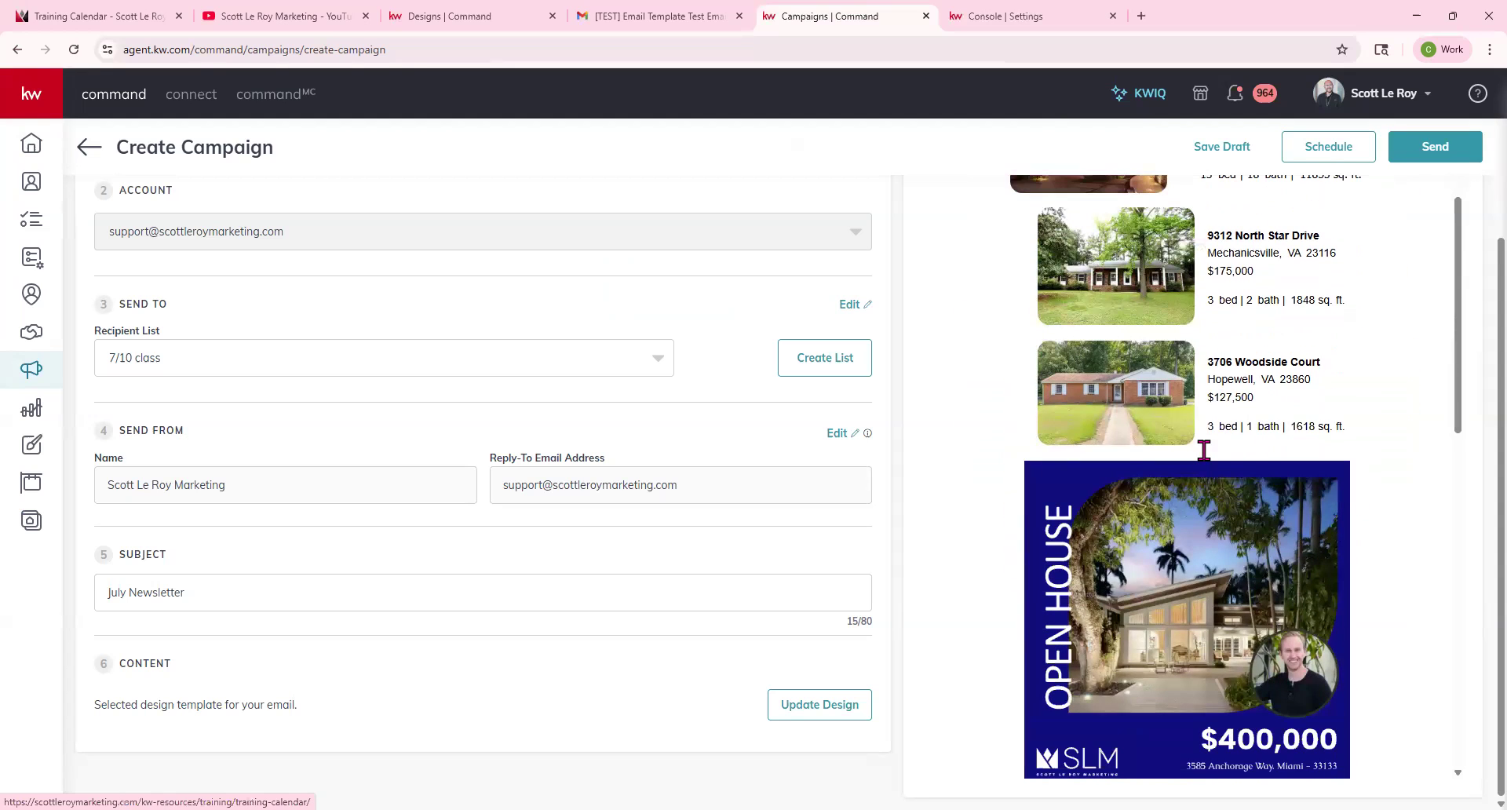
{"action": "scroll", "coordinate": [1111, 580], "scroll_direction": "down", "scroll_amount": 10}
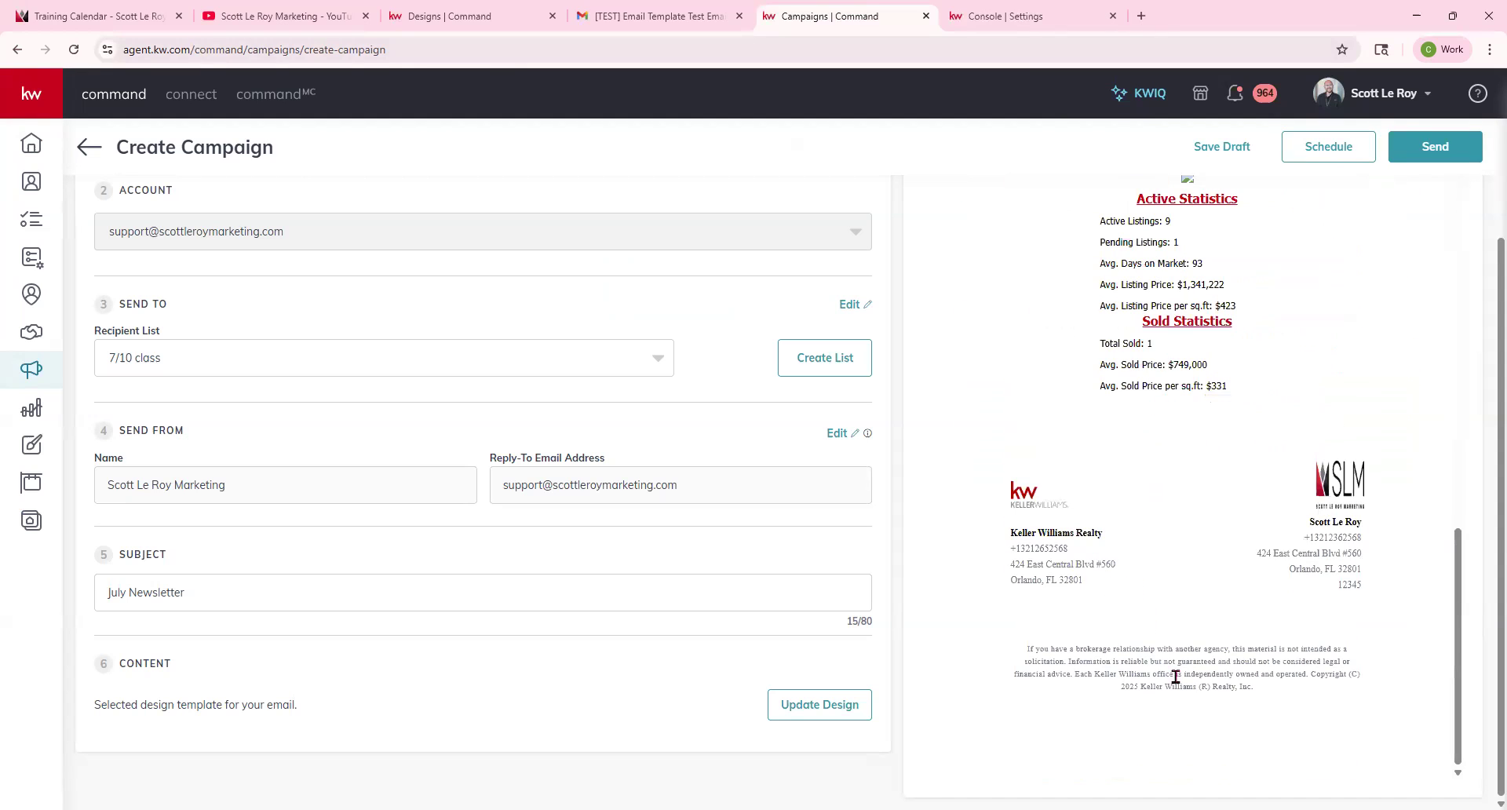
{"action": "scroll", "coordinate": [1108, 329], "scroll_direction": "up", "scroll_amount": 7}
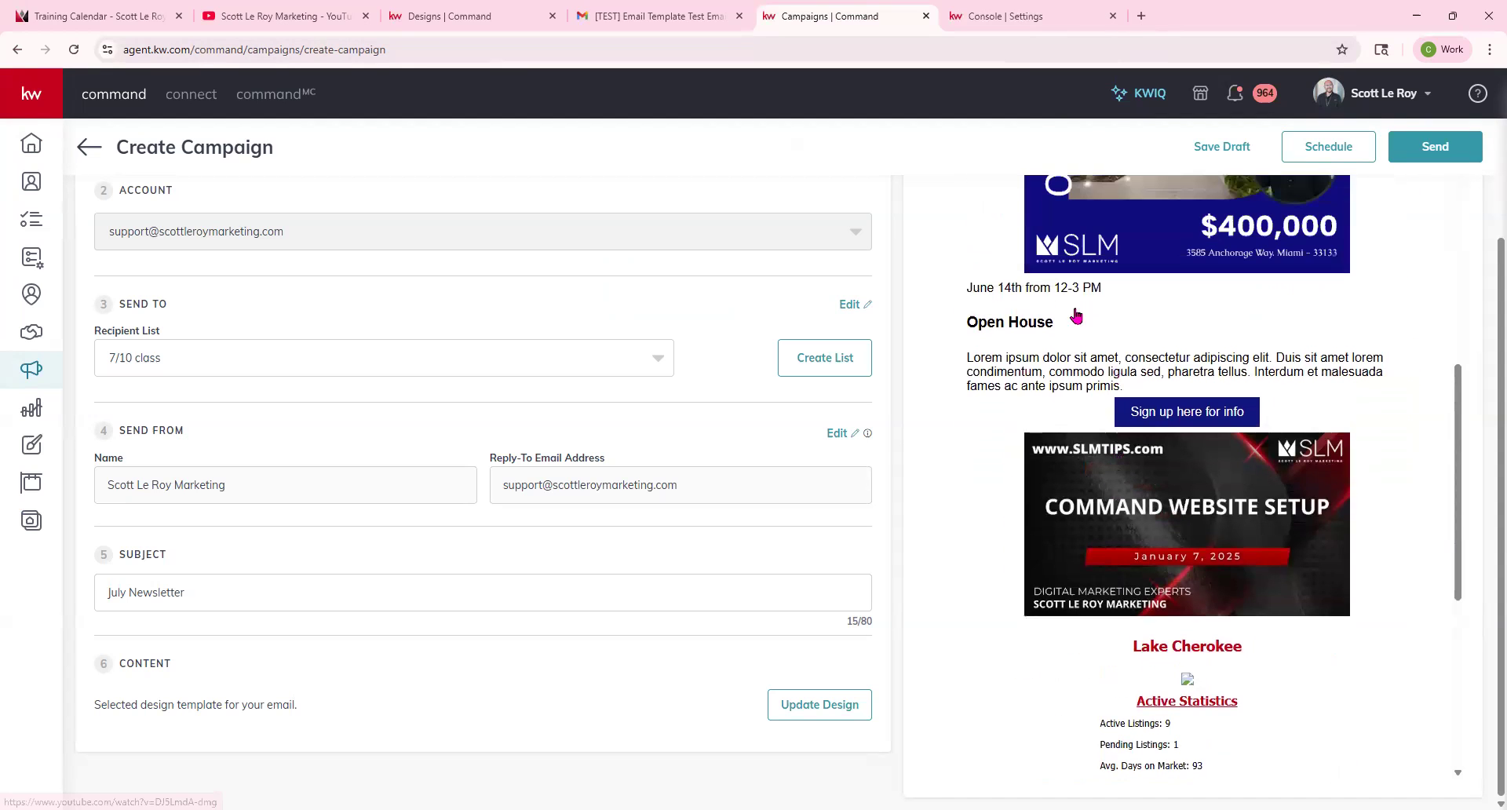
{"action": "scroll", "coordinate": [1076, 316], "scroll_direction": "up", "scroll_amount": 12}
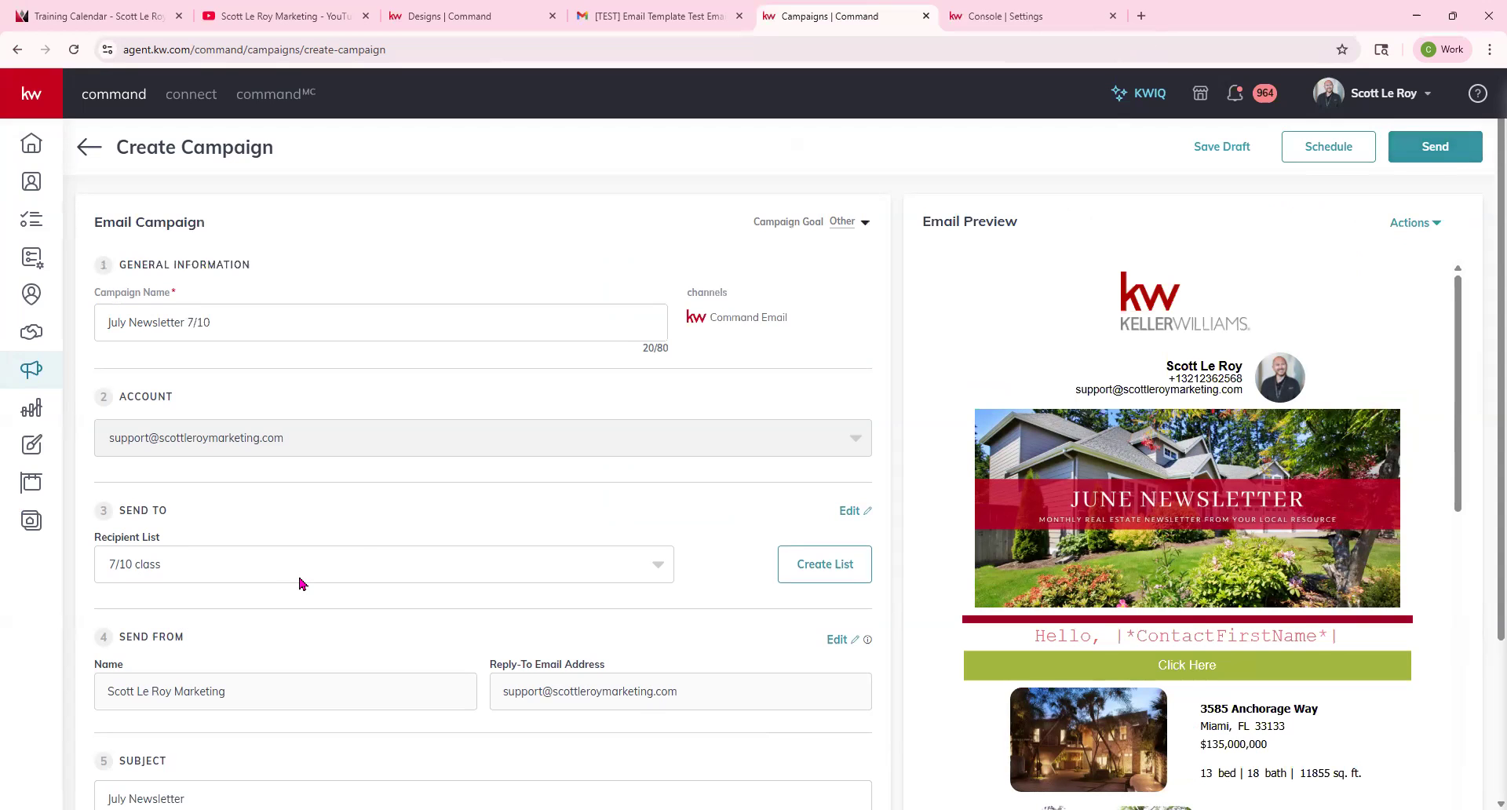
{"action": "scroll", "coordinate": [299, 584], "scroll_direction": "down", "scroll_amount": 1}
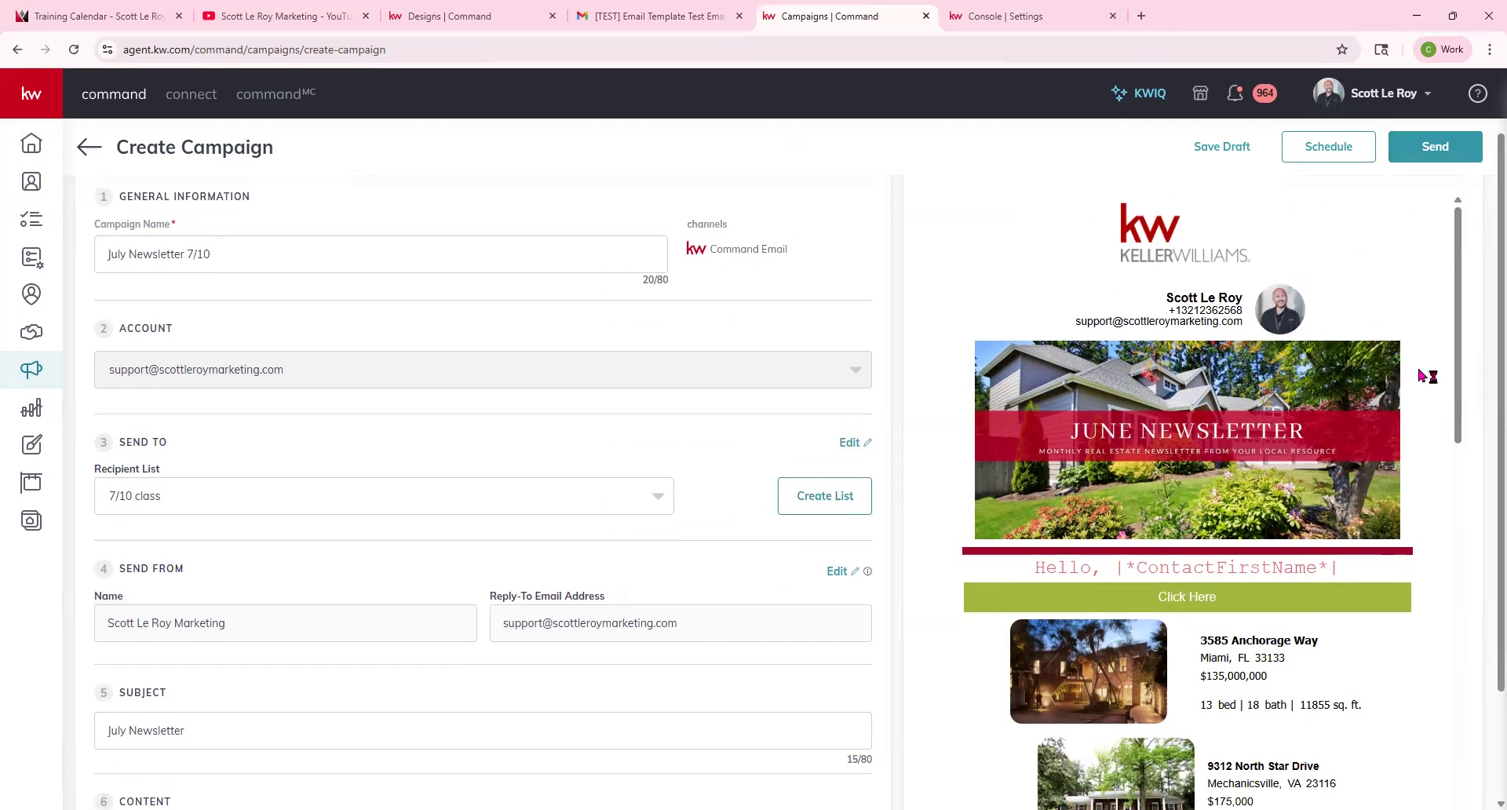
{"action": "scroll", "coordinate": [1422, 376], "scroll_direction": "up", "scroll_amount": 1}
Save the July Newsletter 7/10 campaign as a draft.
{"action": "left_click", "coordinate": [1434, 224]}
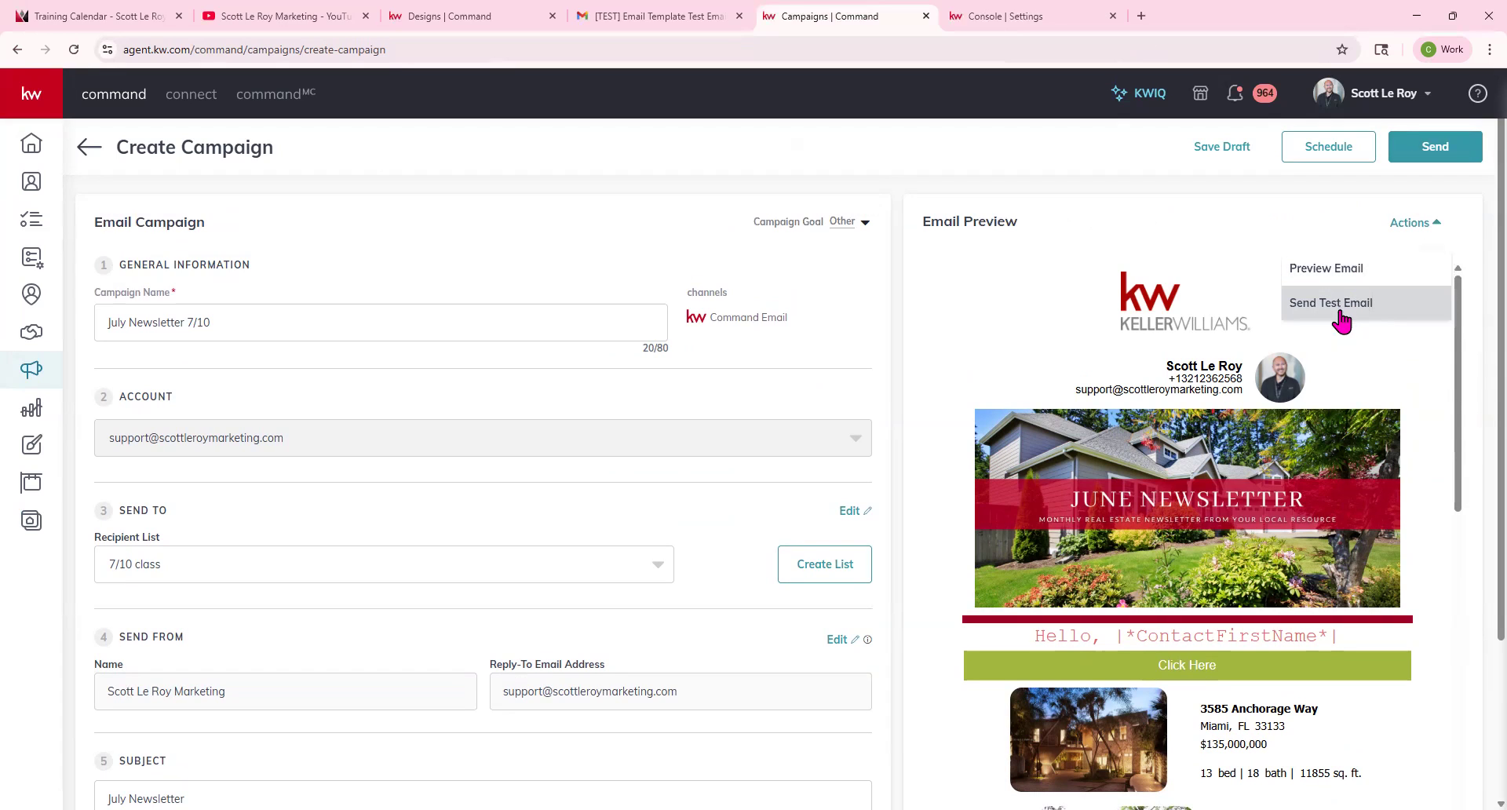
{"action": "left_click", "coordinate": [1230, 154]}
{"action": "left_click", "coordinate": [1230, 154]}
{"action": "left_click", "coordinate": [738, 497]}
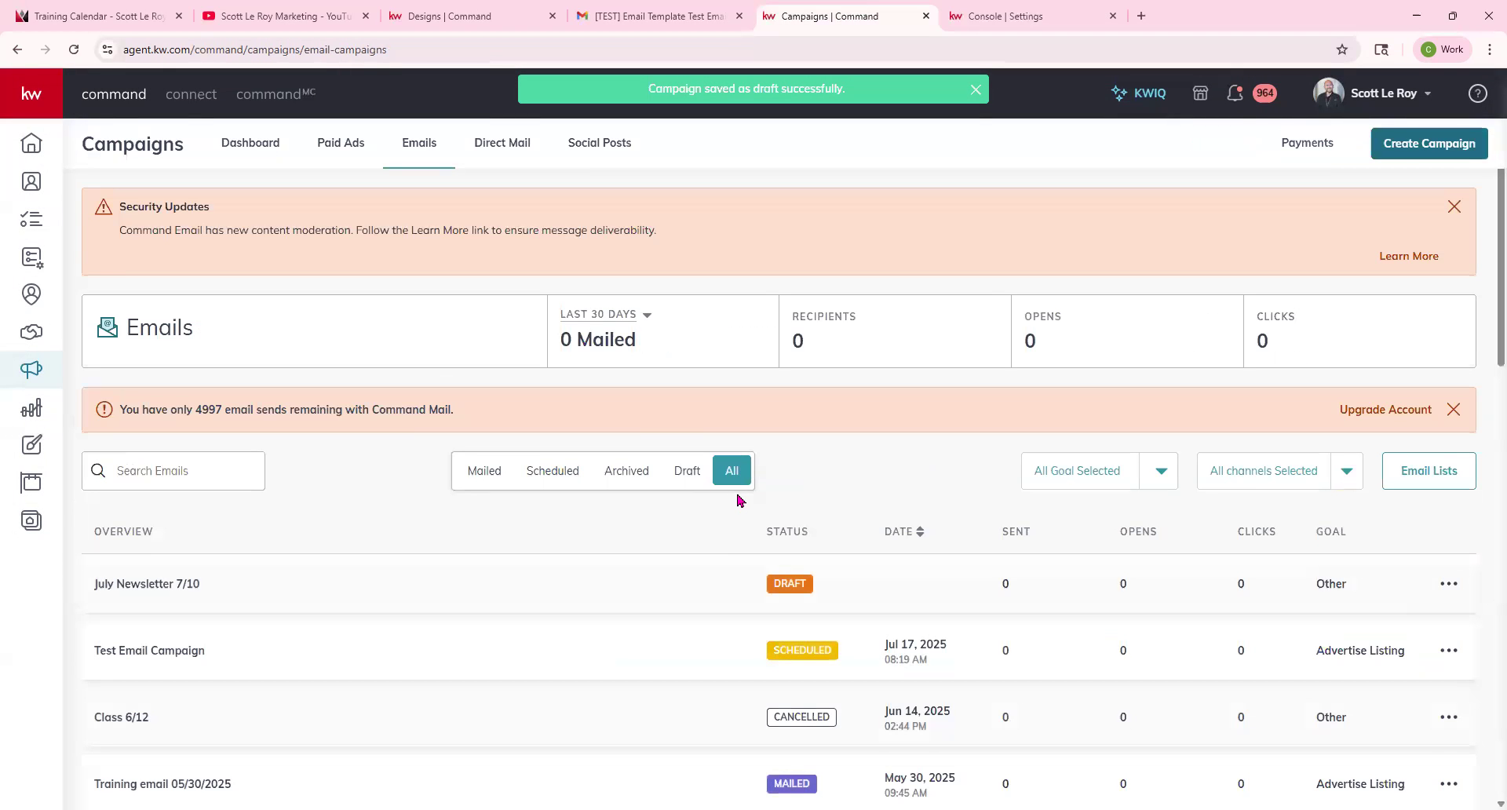
Review the July Newsletter 7/10 draft in the email campaigns list.
{"action": "left_click_drag", "start_coordinate": [95, 584], "coordinate": [1436, 577]}
{"action": "left_click", "coordinate": [722, 590]}
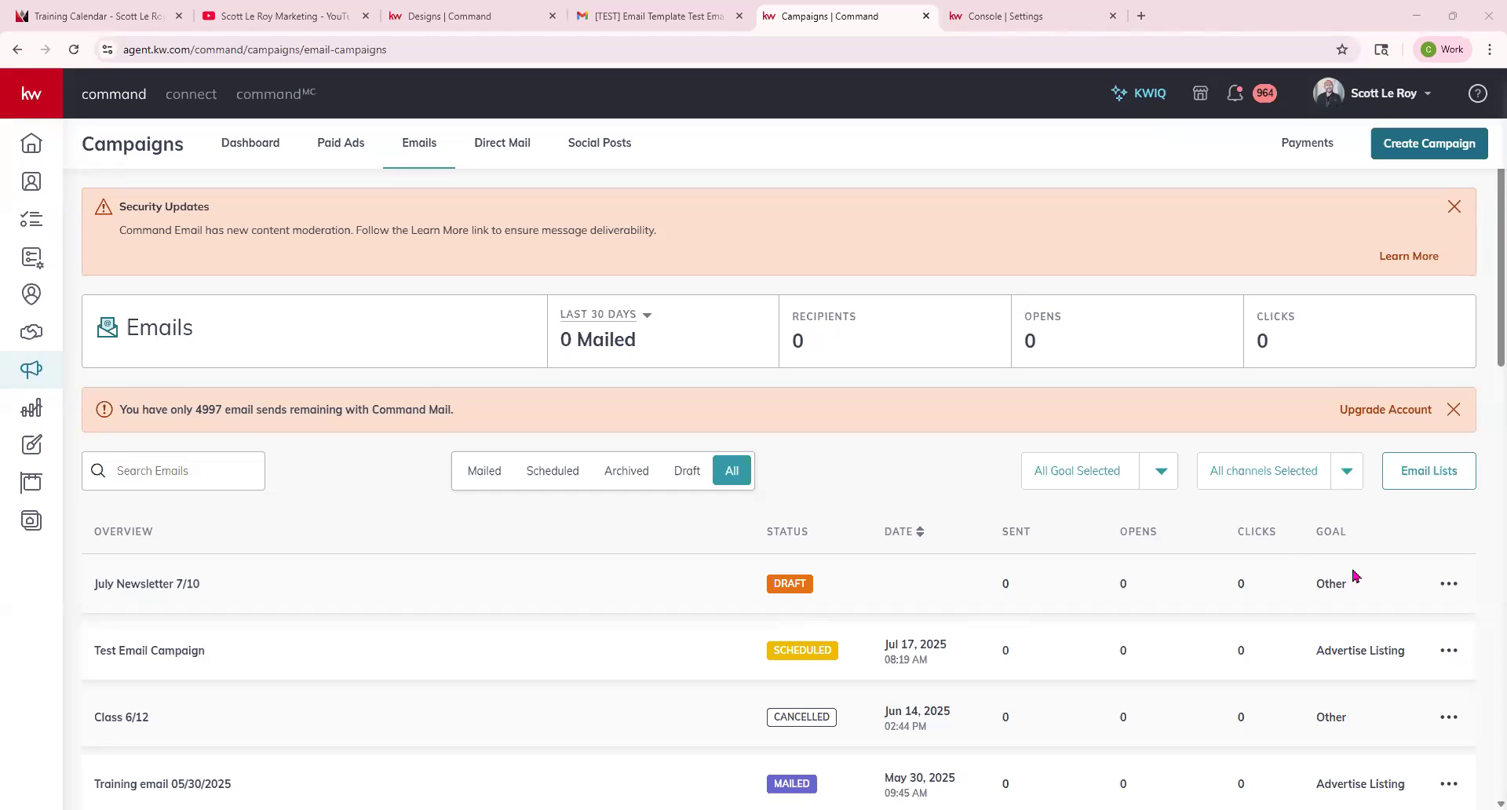
{"action": "scroll", "coordinate": [1295, 577], "scroll_direction": "down", "scroll_amount": 2}
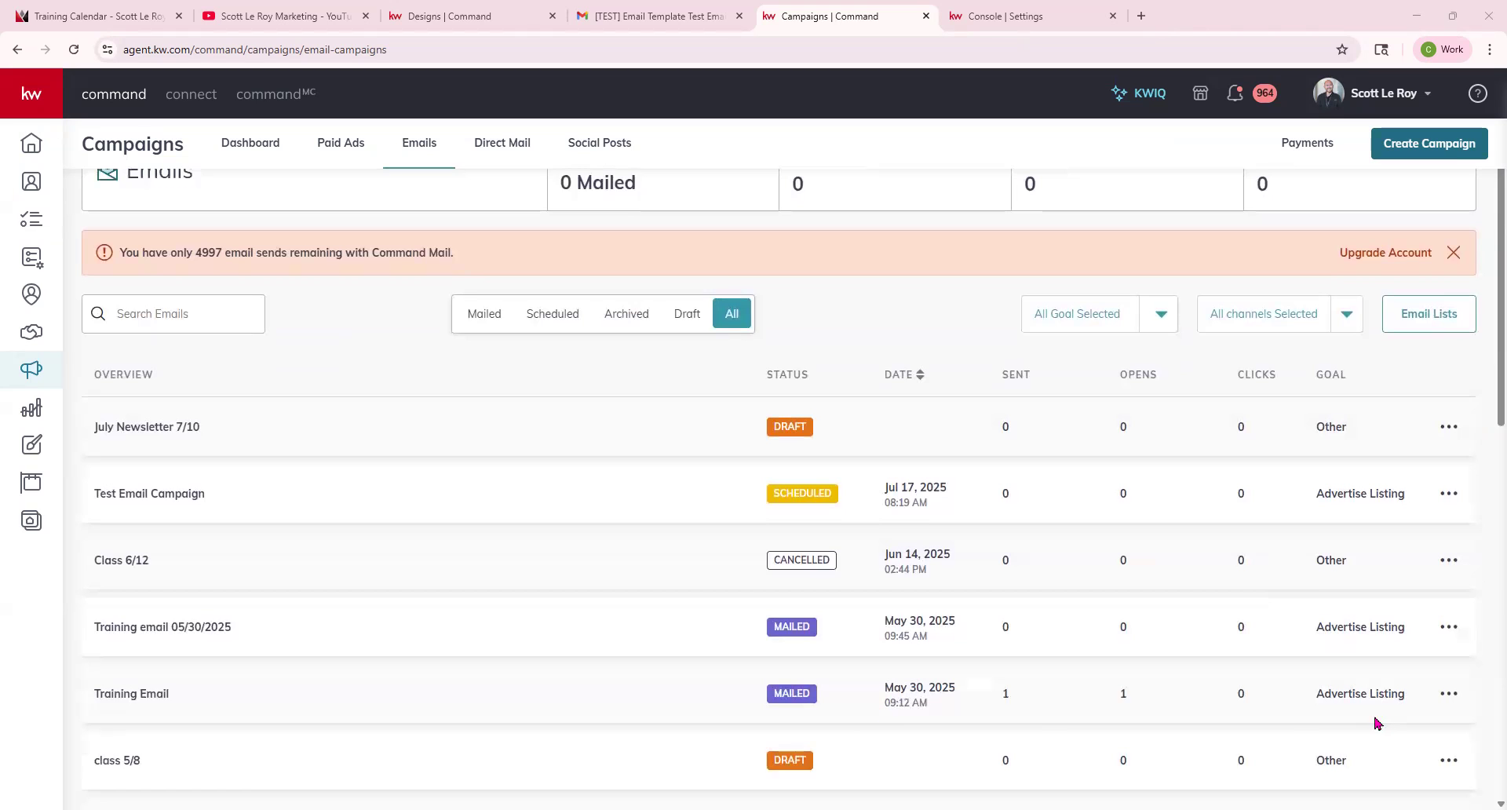
Start a new email design from the Just Listed template in the template library.
{"action": "scroll", "coordinate": [1339, 690], "scroll_direction": "up", "scroll_amount": 2}
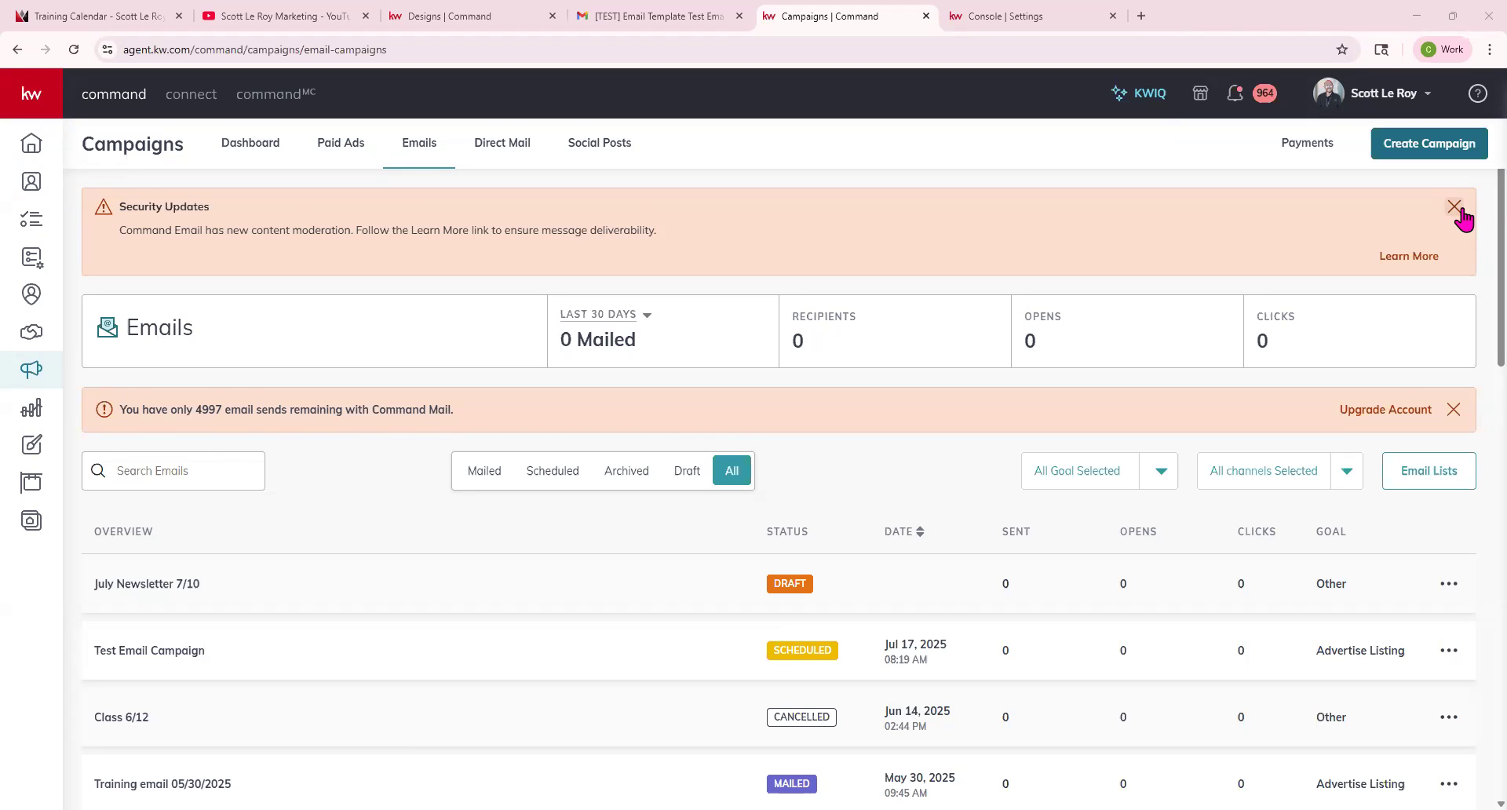
{"action": "left_click", "coordinate": [26, 458]}
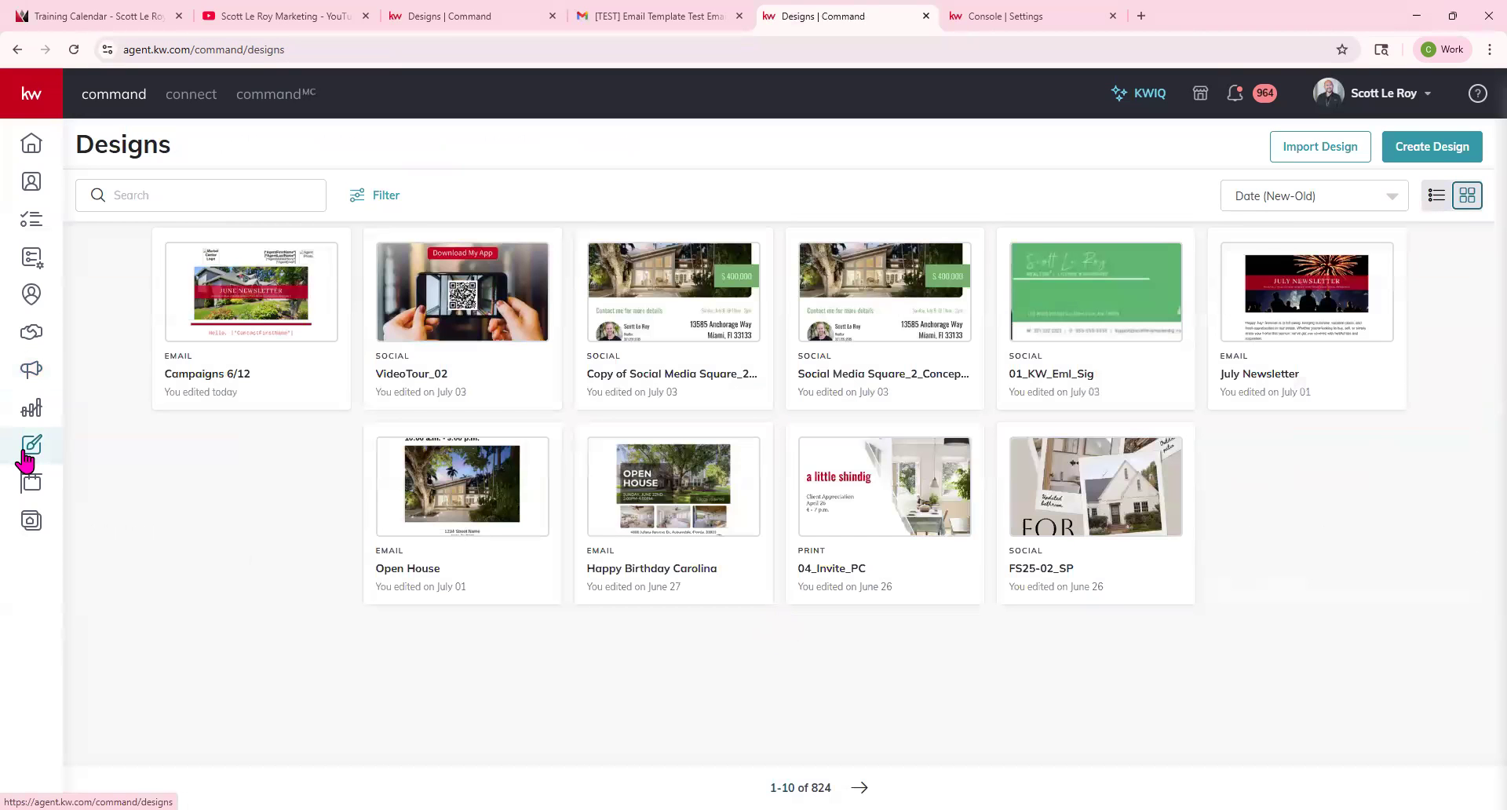
{"action": "left_click", "coordinate": [1443, 148]}
{"action": "left_click", "coordinate": [572, 421]}
{"action": "left_click", "coordinate": [920, 545]}
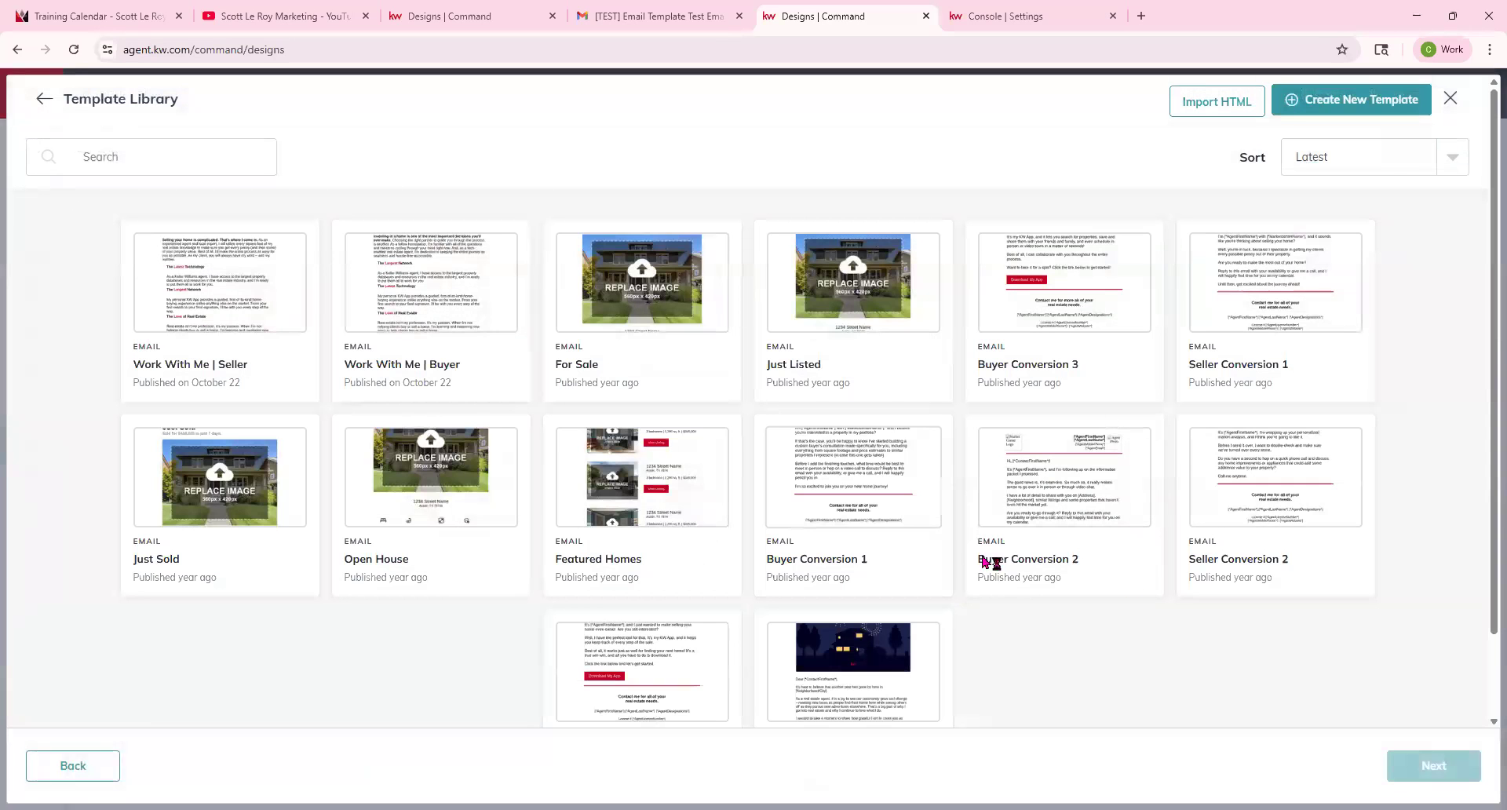
{"action": "scroll", "coordinate": [1031, 524], "scroll_direction": "down", "scroll_amount": 1}
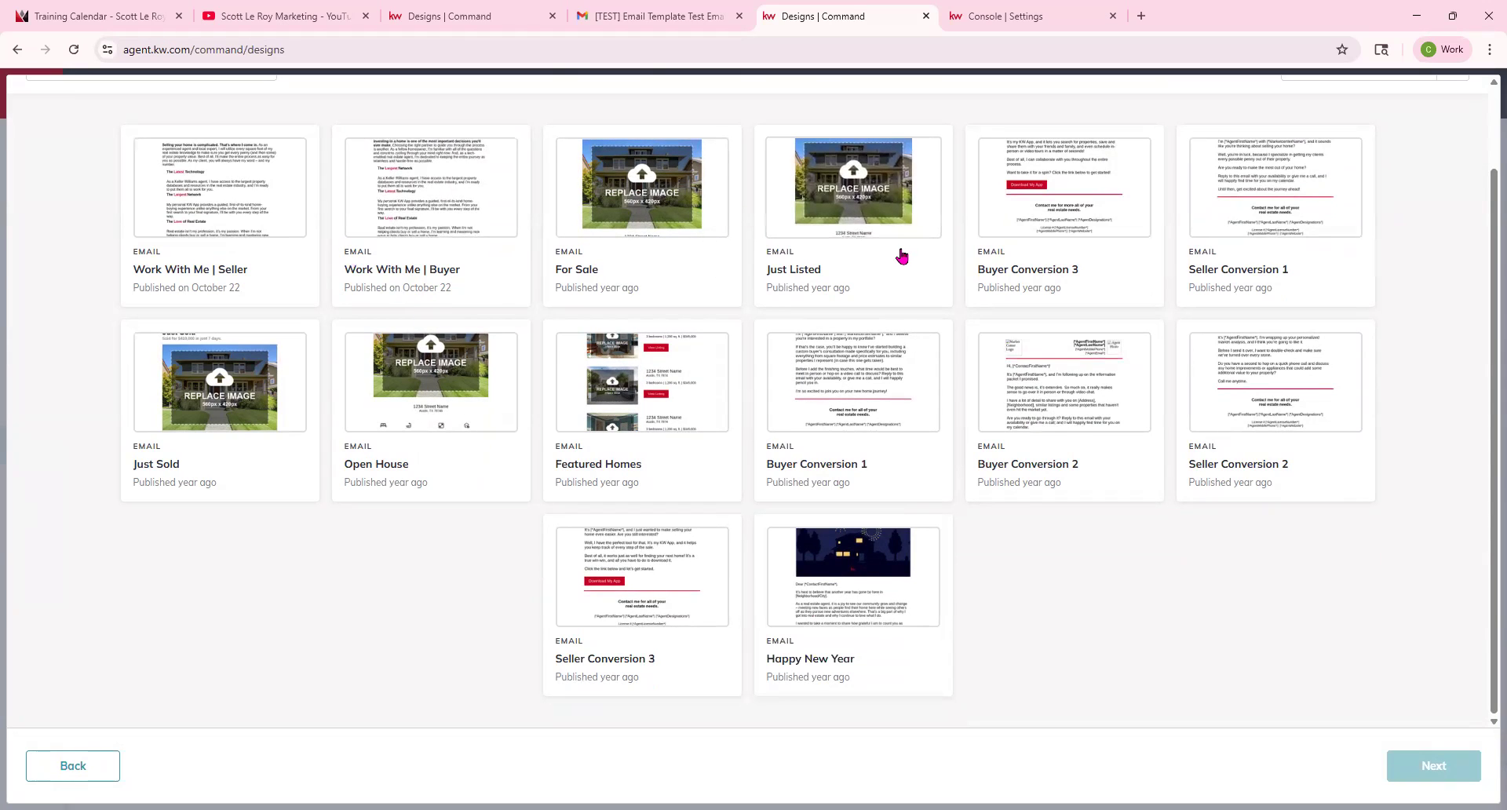
{"action": "left_click", "coordinate": [852, 179]}
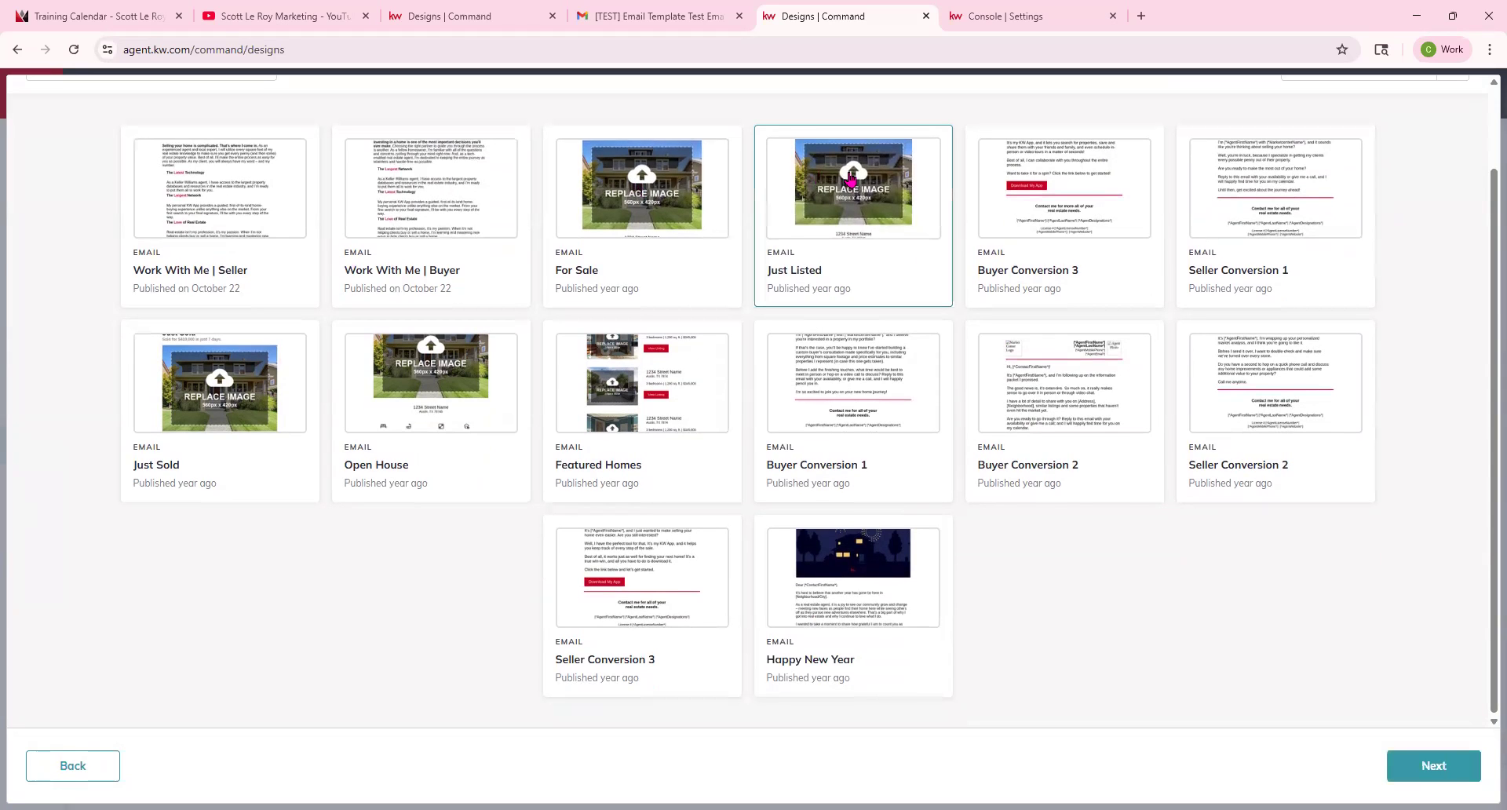
{"action": "left_click", "coordinate": [1443, 762]}
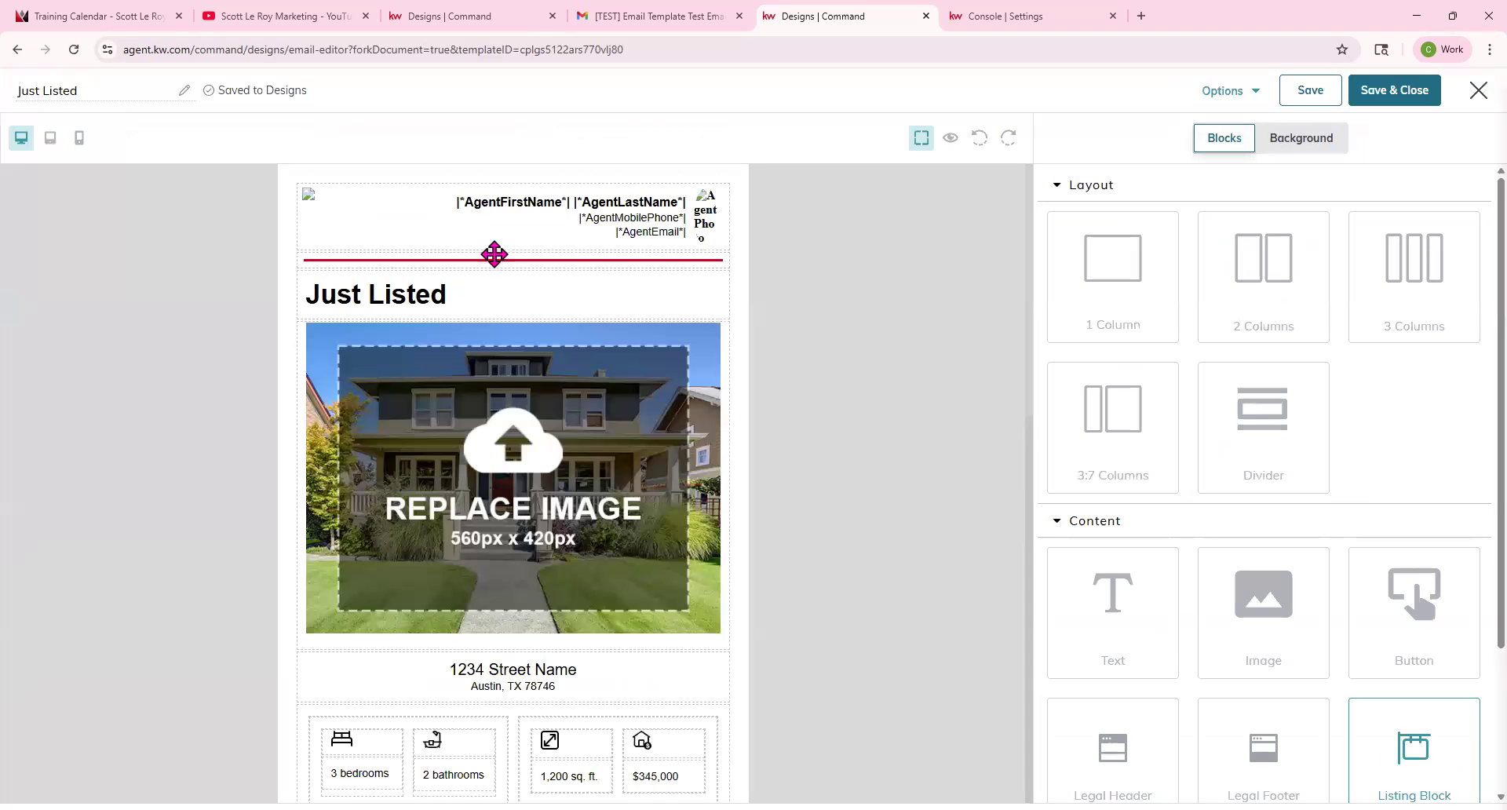
Scroll through the template and inspect the agent contact text block.
{"action": "scroll", "coordinate": [494, 254], "scroll_direction": "down", "scroll_amount": 12}
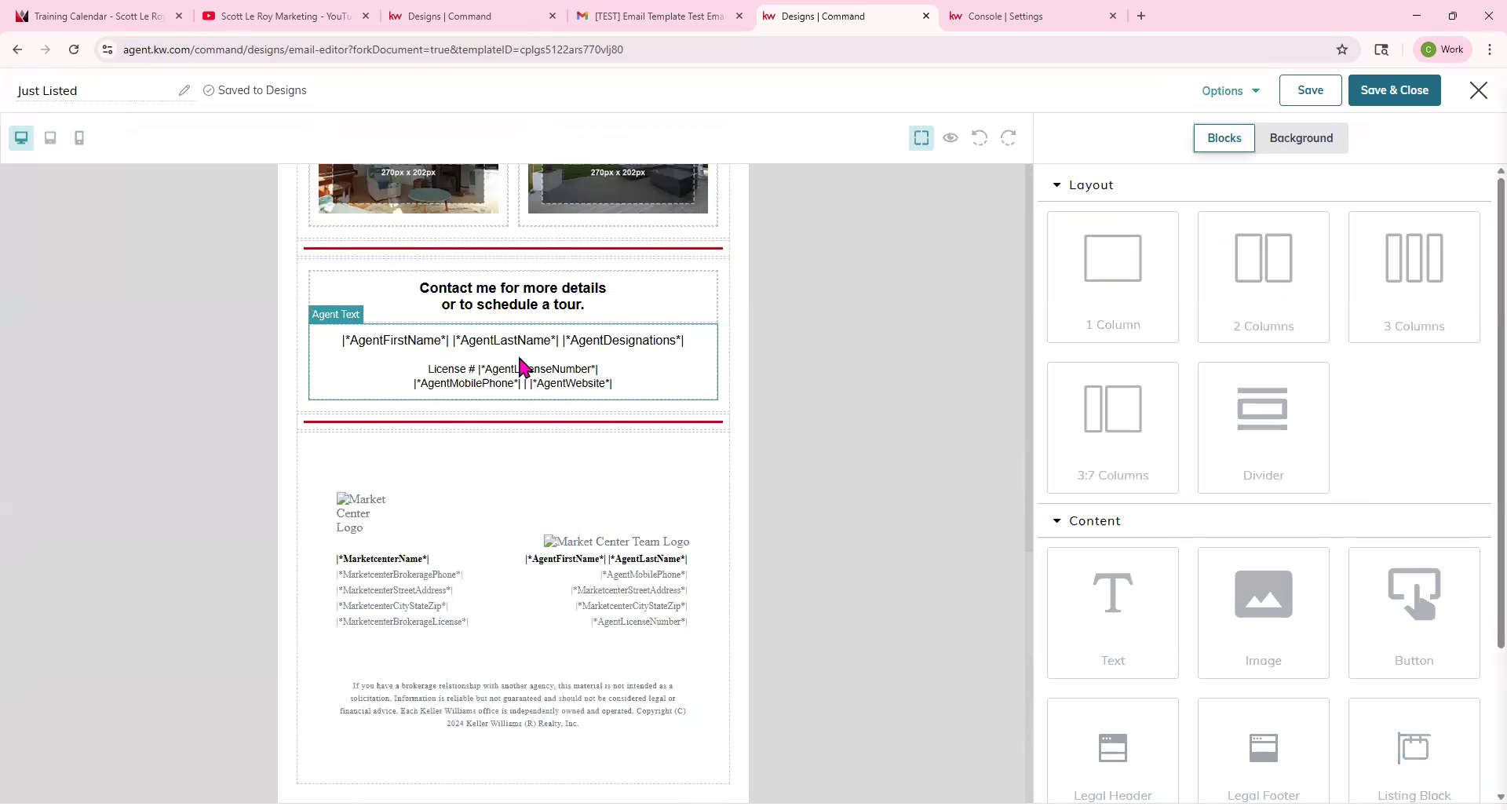
{"action": "scroll", "coordinate": [521, 362], "scroll_direction": "up", "scroll_amount": 3}
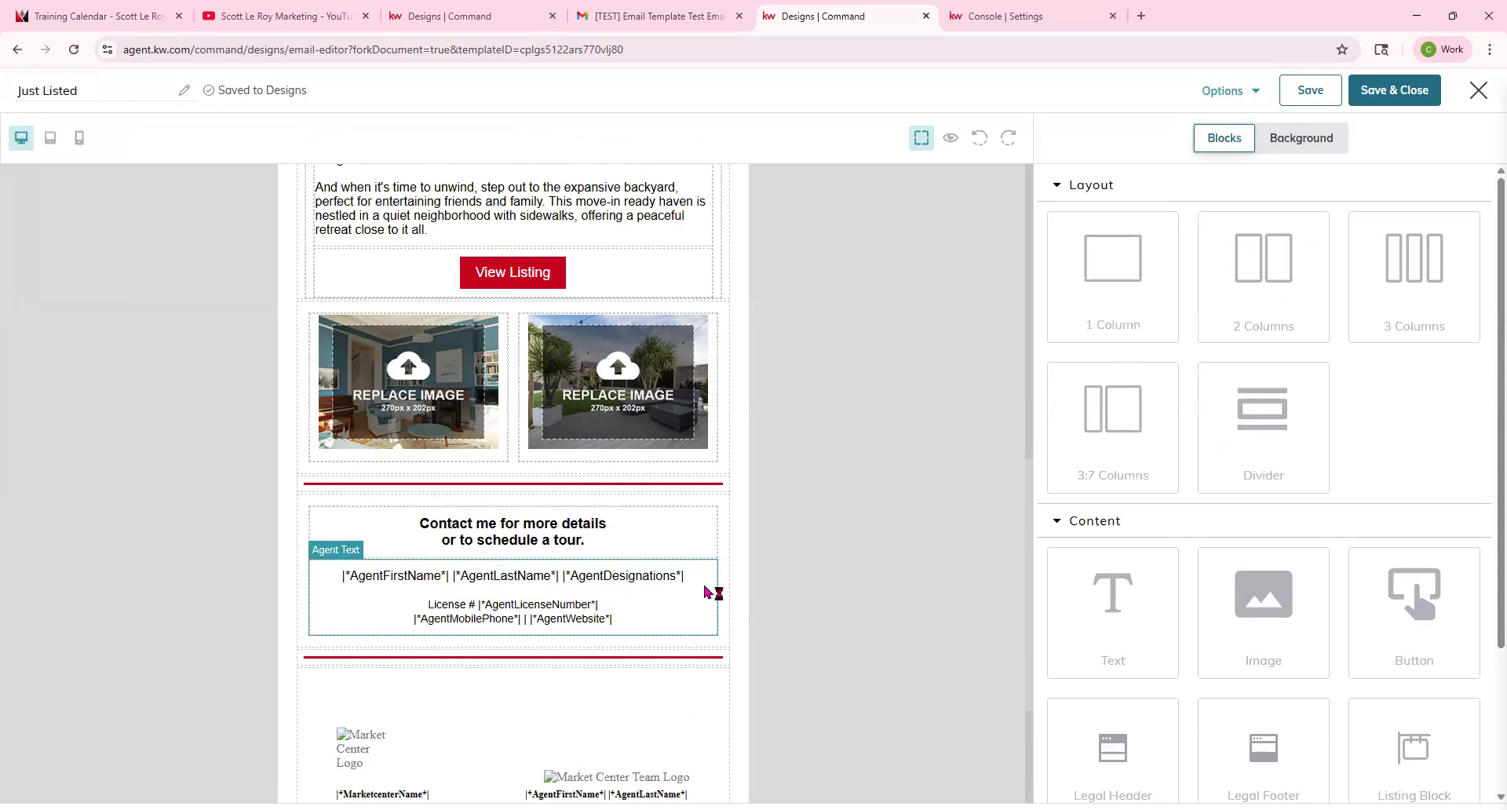
{"action": "left_click", "coordinate": [666, 585]}
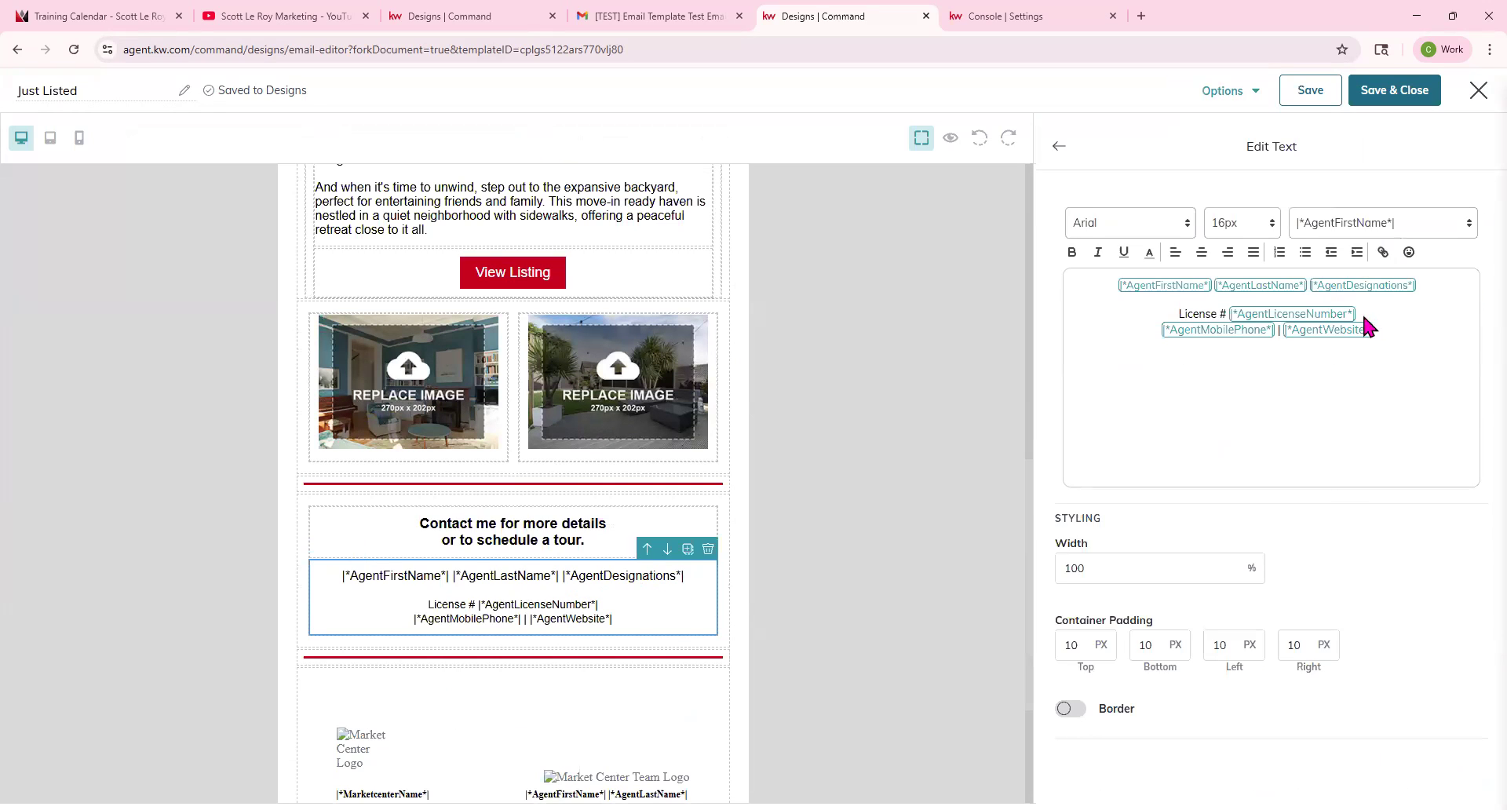
{"action": "left_click", "coordinate": [1381, 282]}
{"action": "scroll", "coordinate": [723, 701], "scroll_direction": "up", "scroll_amount": 10}
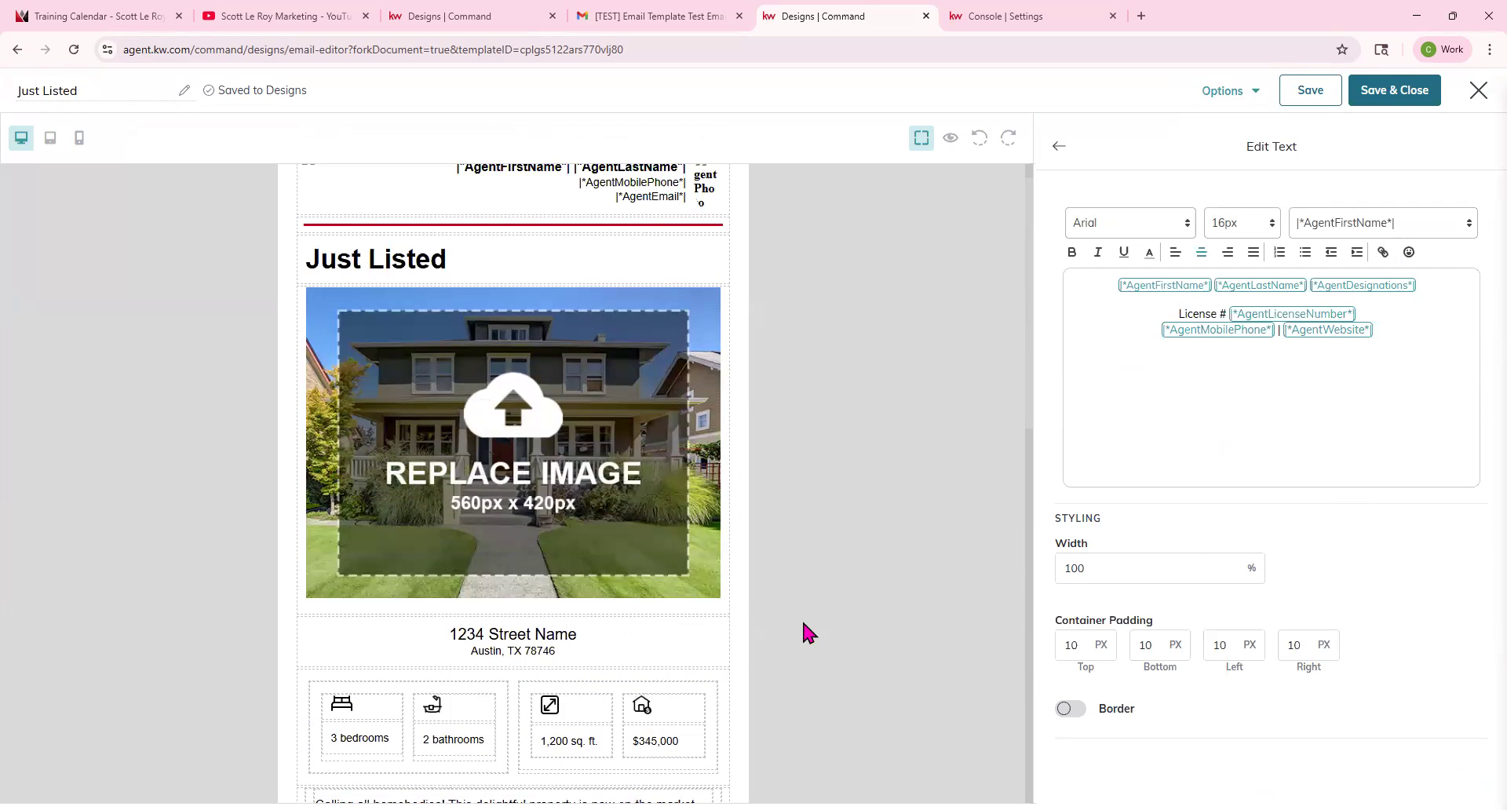
{"action": "left_click", "coordinate": [1059, 146]}
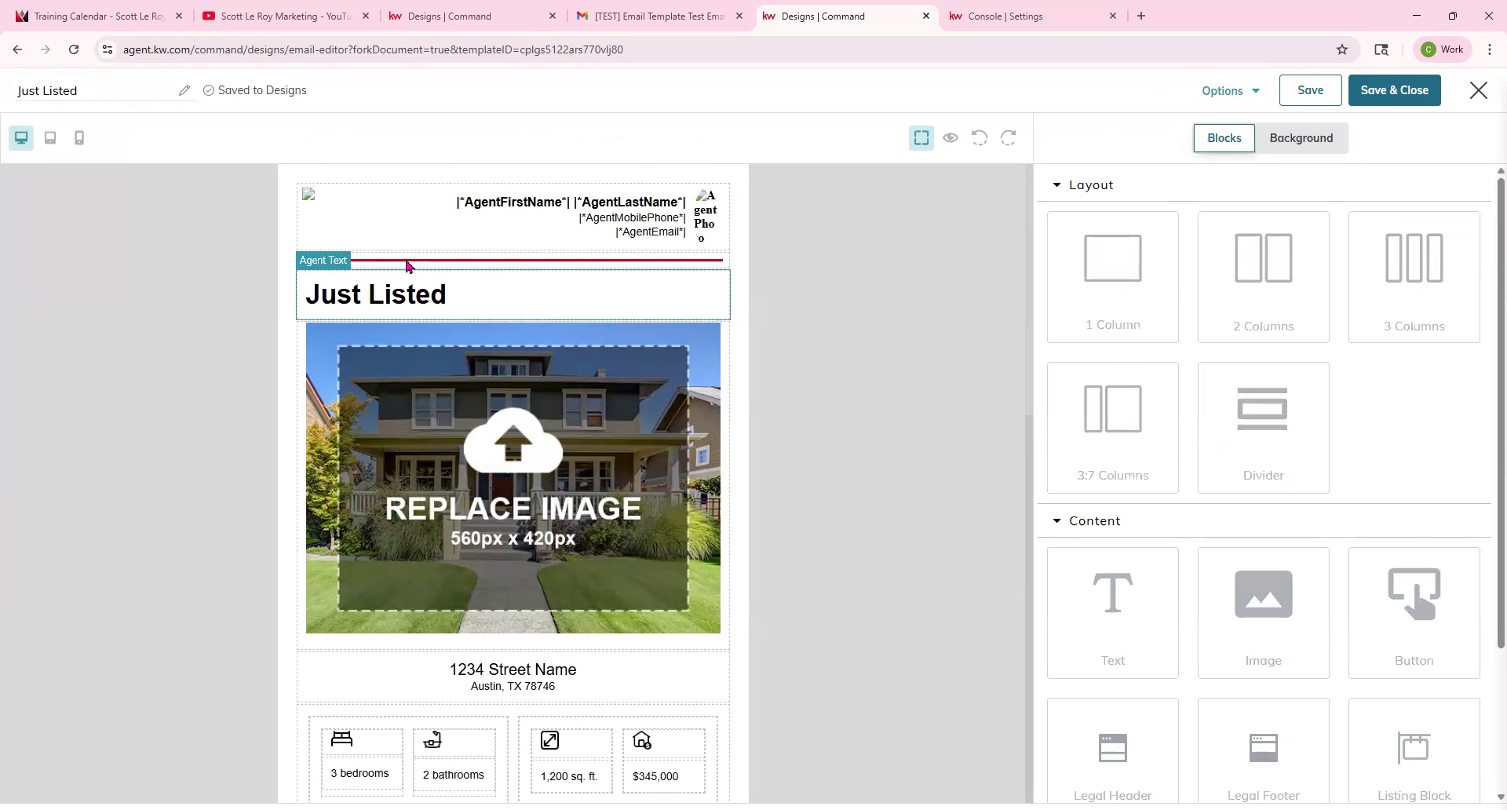
{"action": "left_click", "coordinate": [423, 306]}
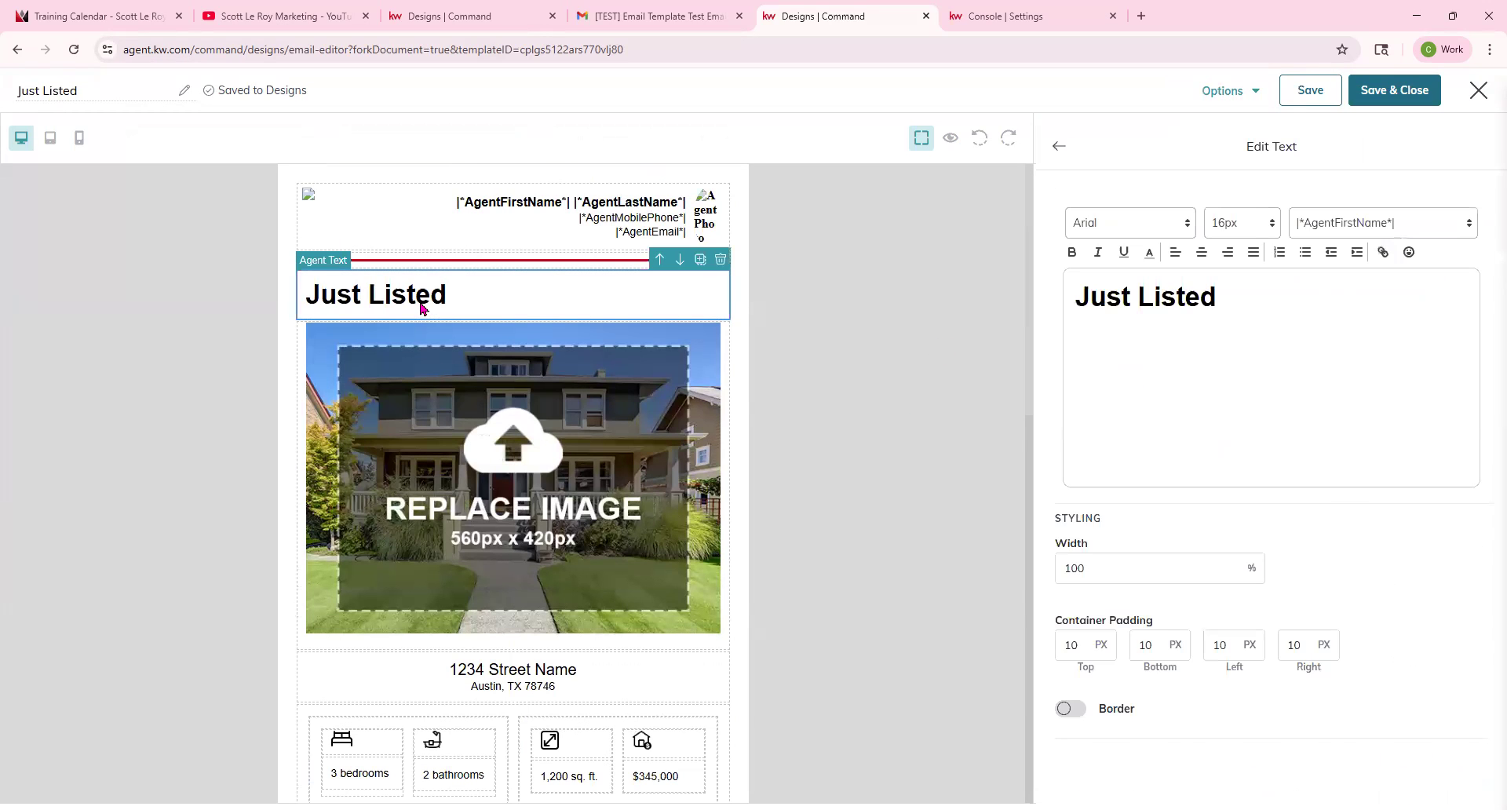
{"action": "left_click", "coordinate": [494, 389]}
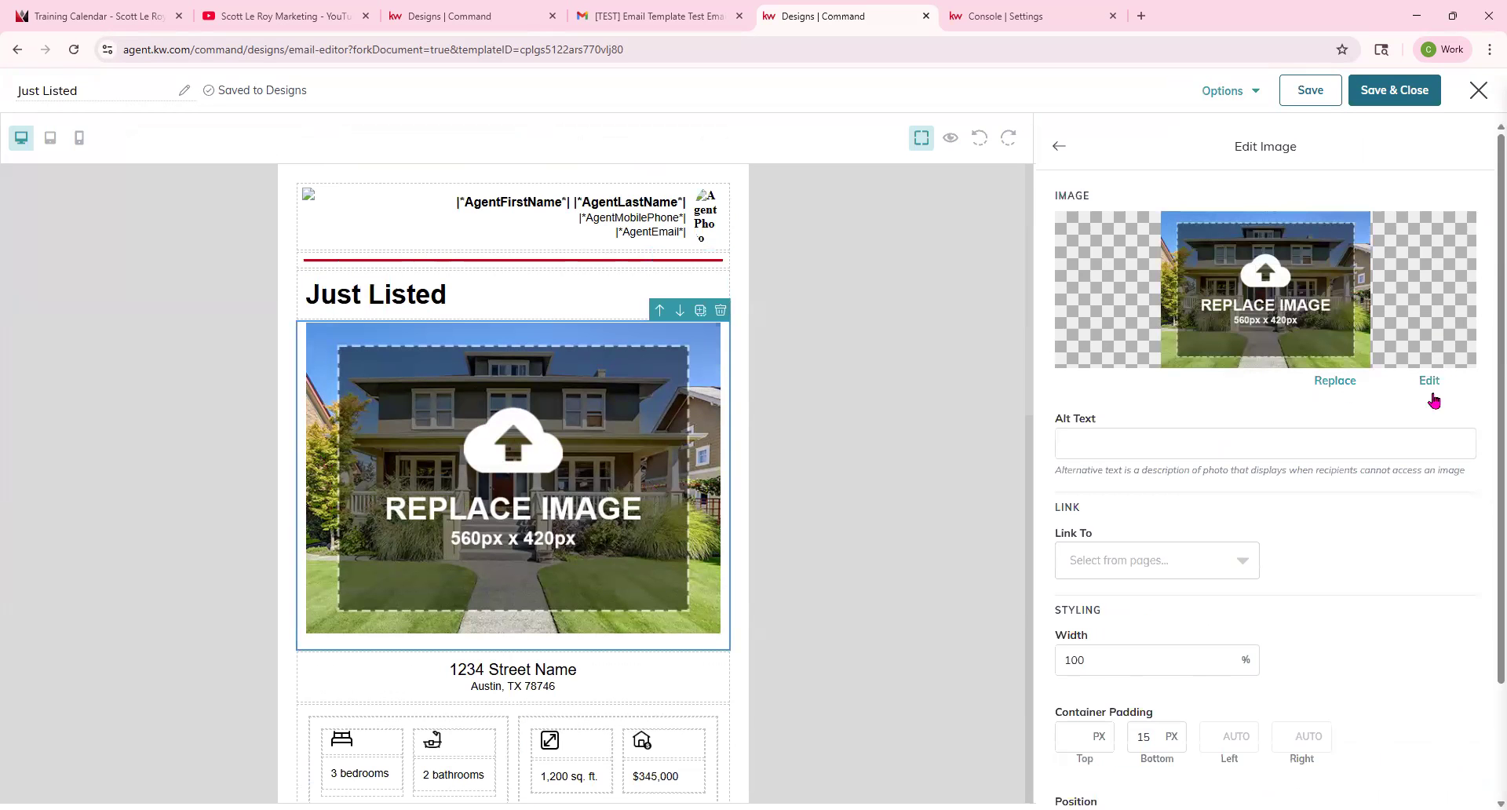
{"action": "left_click", "coordinate": [1334, 379]}
{"action": "left_click", "coordinate": [621, 162]}
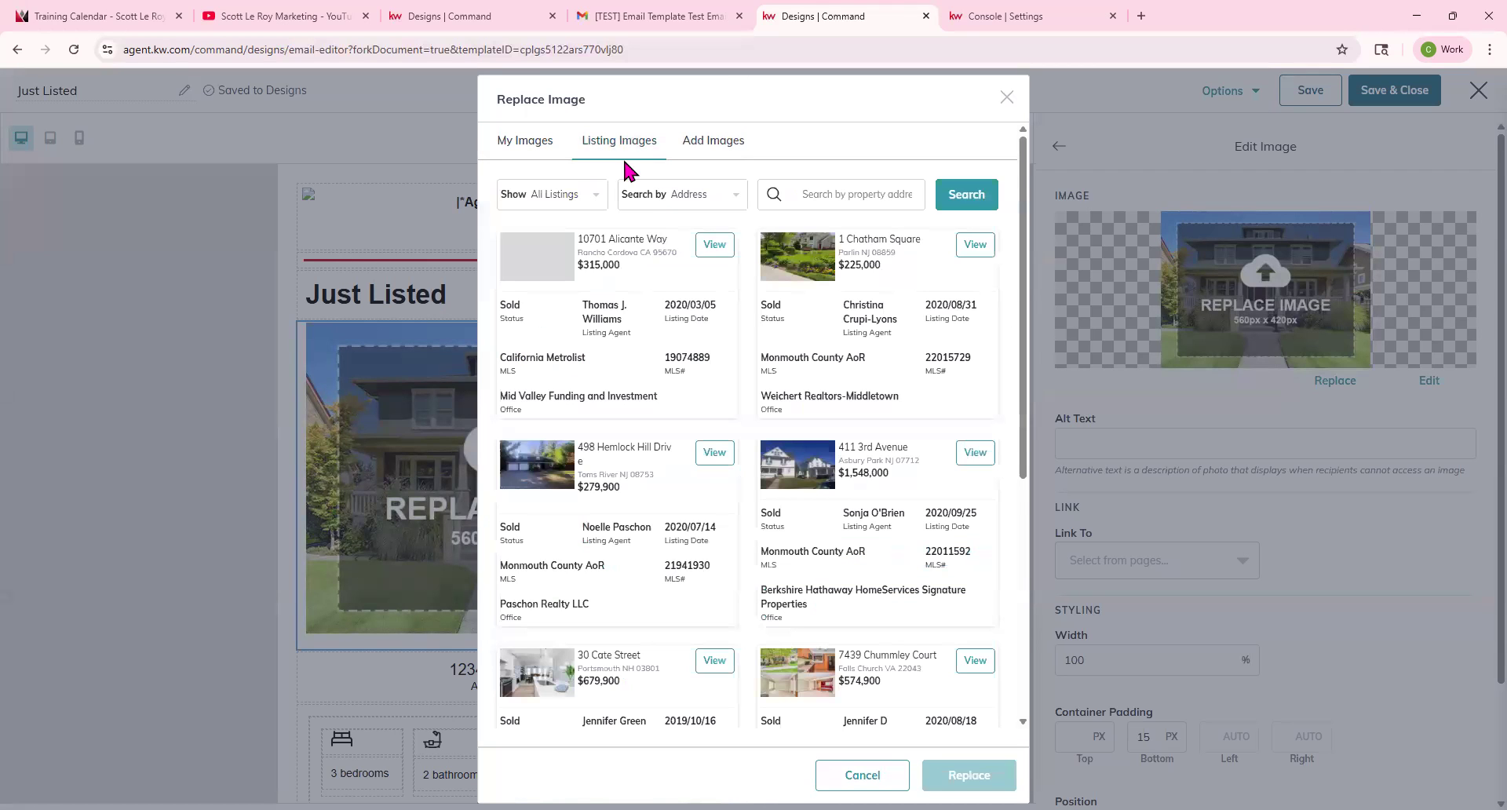
{"action": "left_click", "coordinate": [705, 669]}
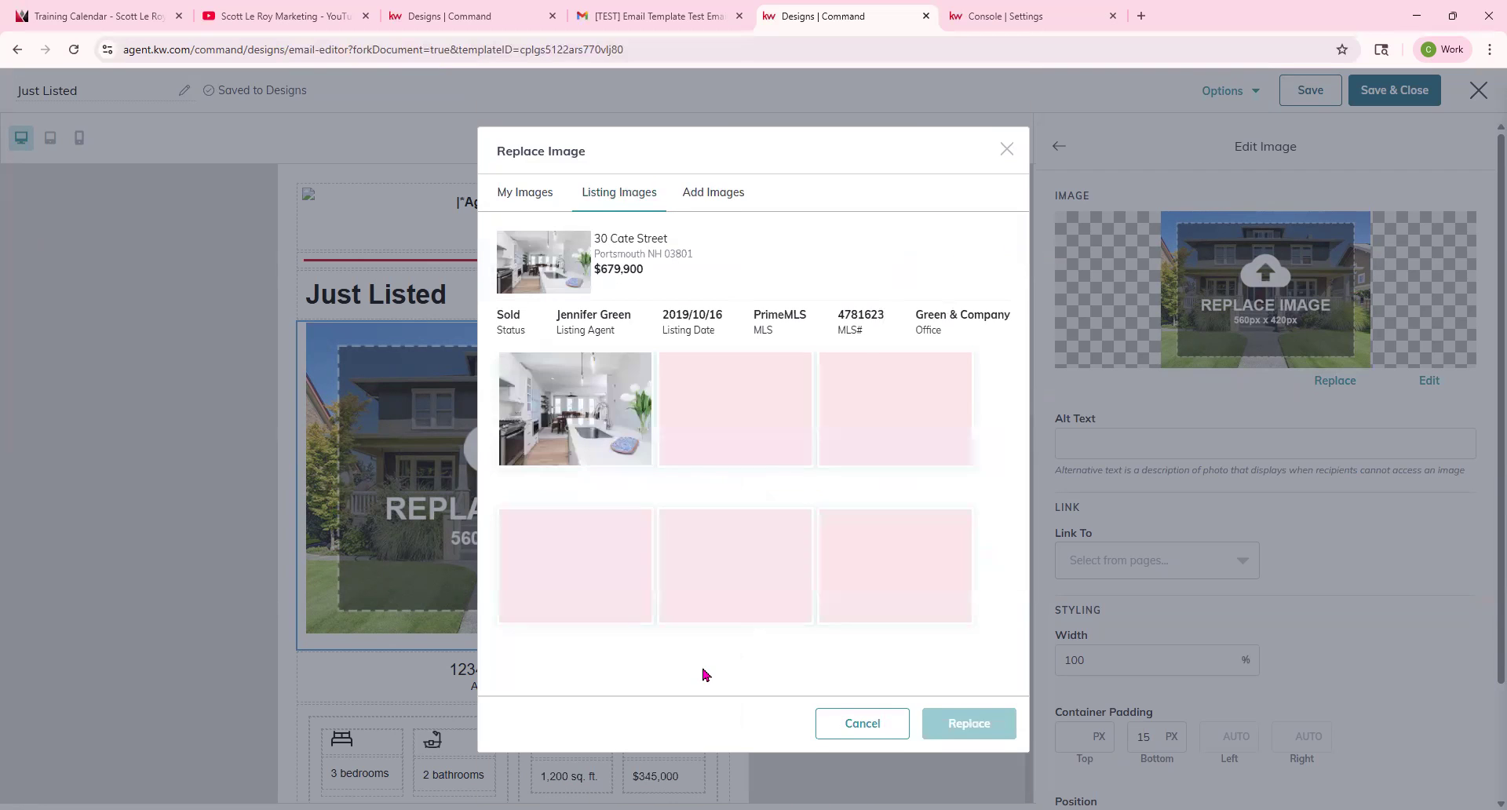
{"action": "left_click", "coordinate": [613, 403]}
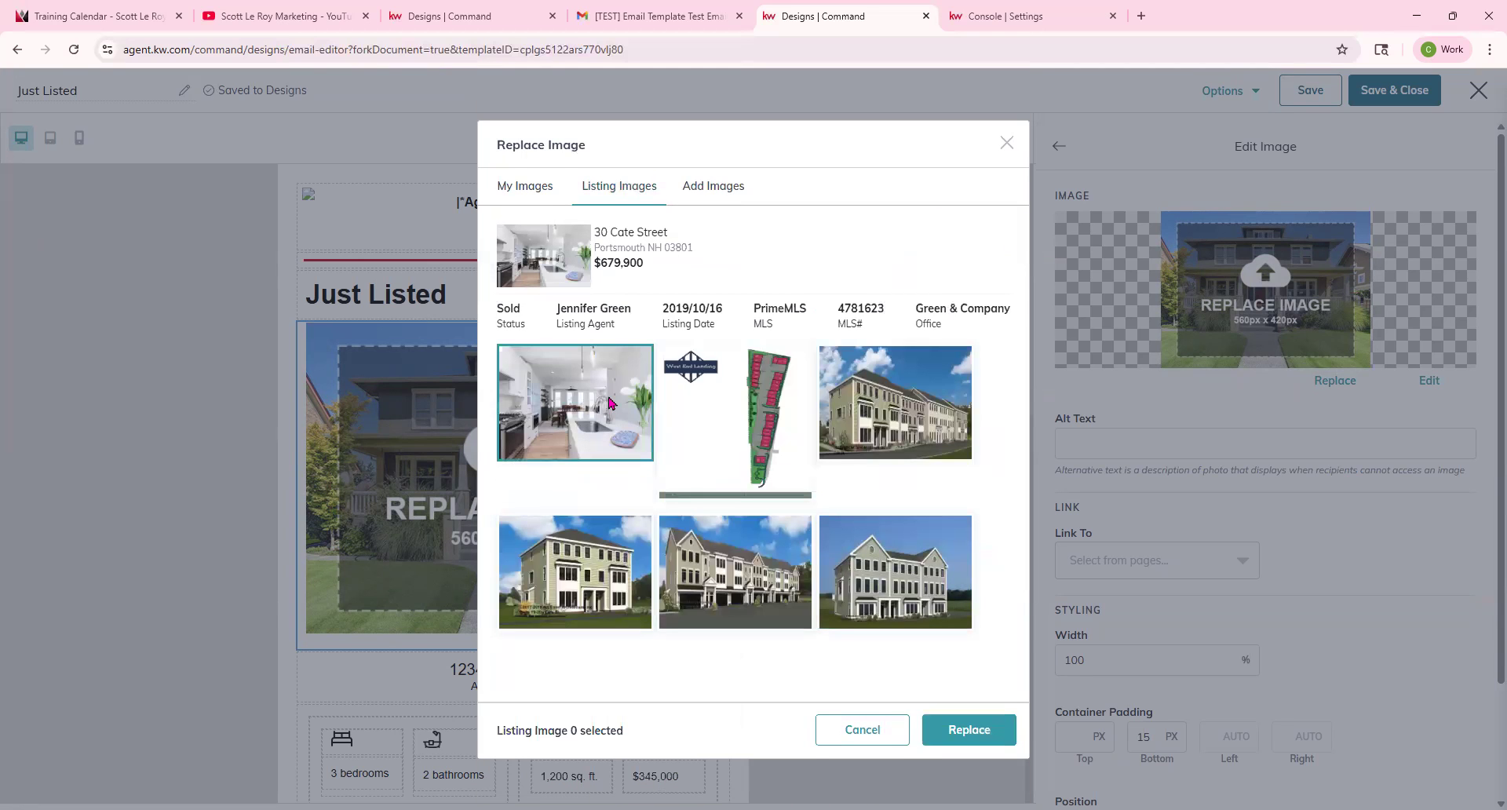
{"action": "left_click", "coordinate": [1012, 740]}
Inspect the new image and select the text in the street address block.
{"action": "scroll", "coordinate": [653, 565], "scroll_direction": "down", "scroll_amount": 2}
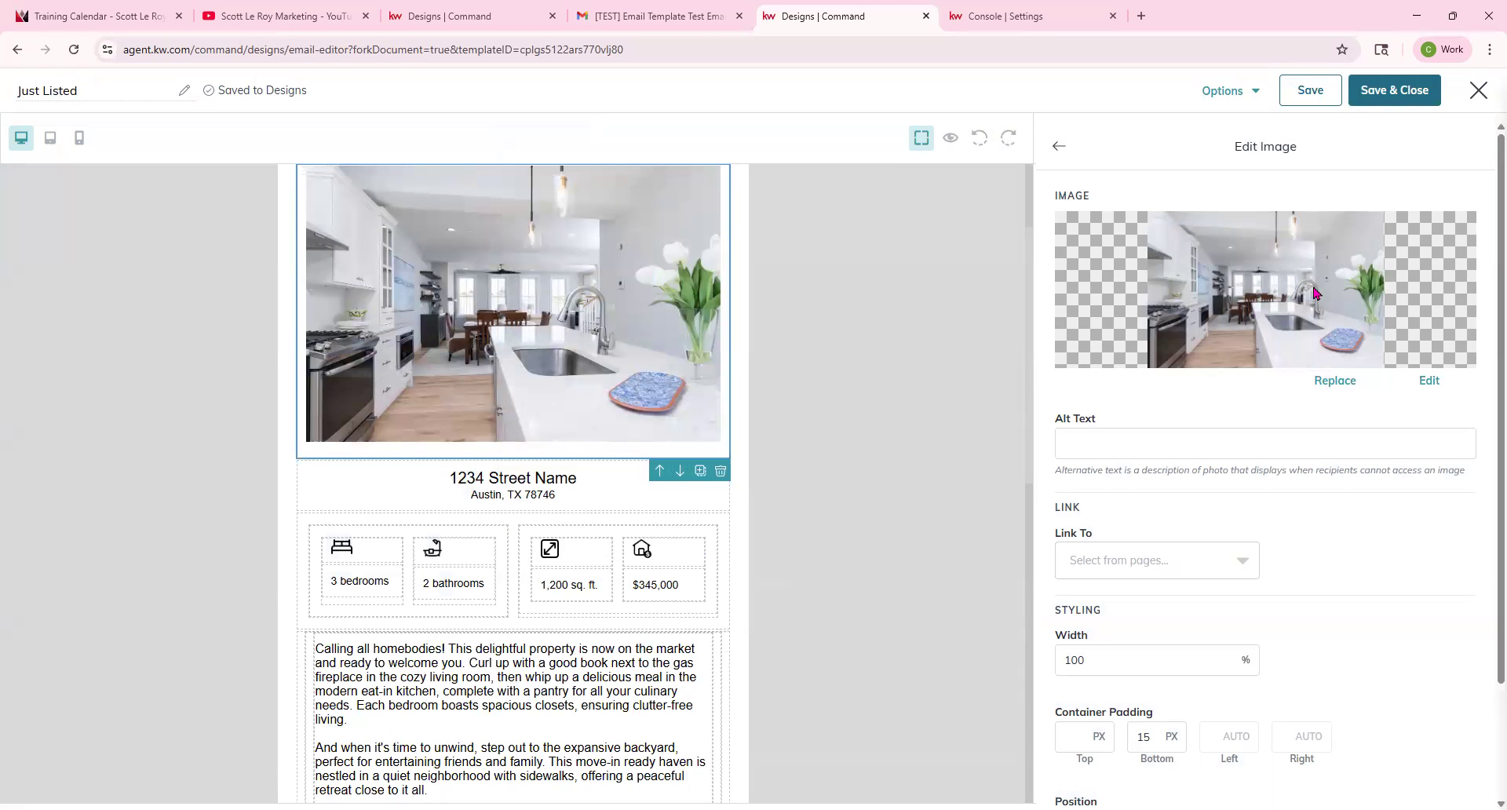
{"action": "scroll", "coordinate": [424, 471], "scroll_direction": "up", "scroll_amount": 2}
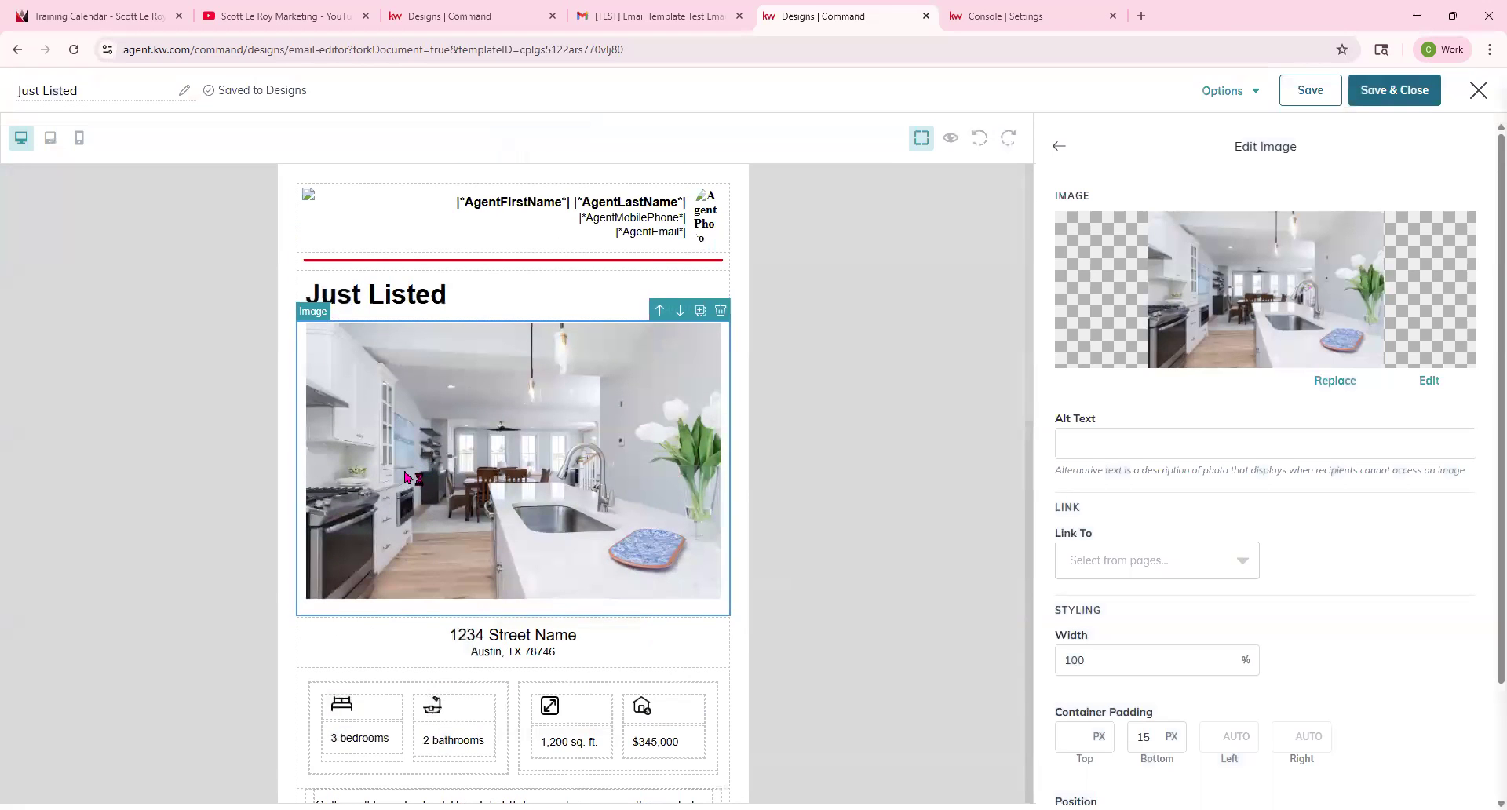
{"action": "scroll", "coordinate": [406, 478], "scroll_direction": "down", "scroll_amount": 1}
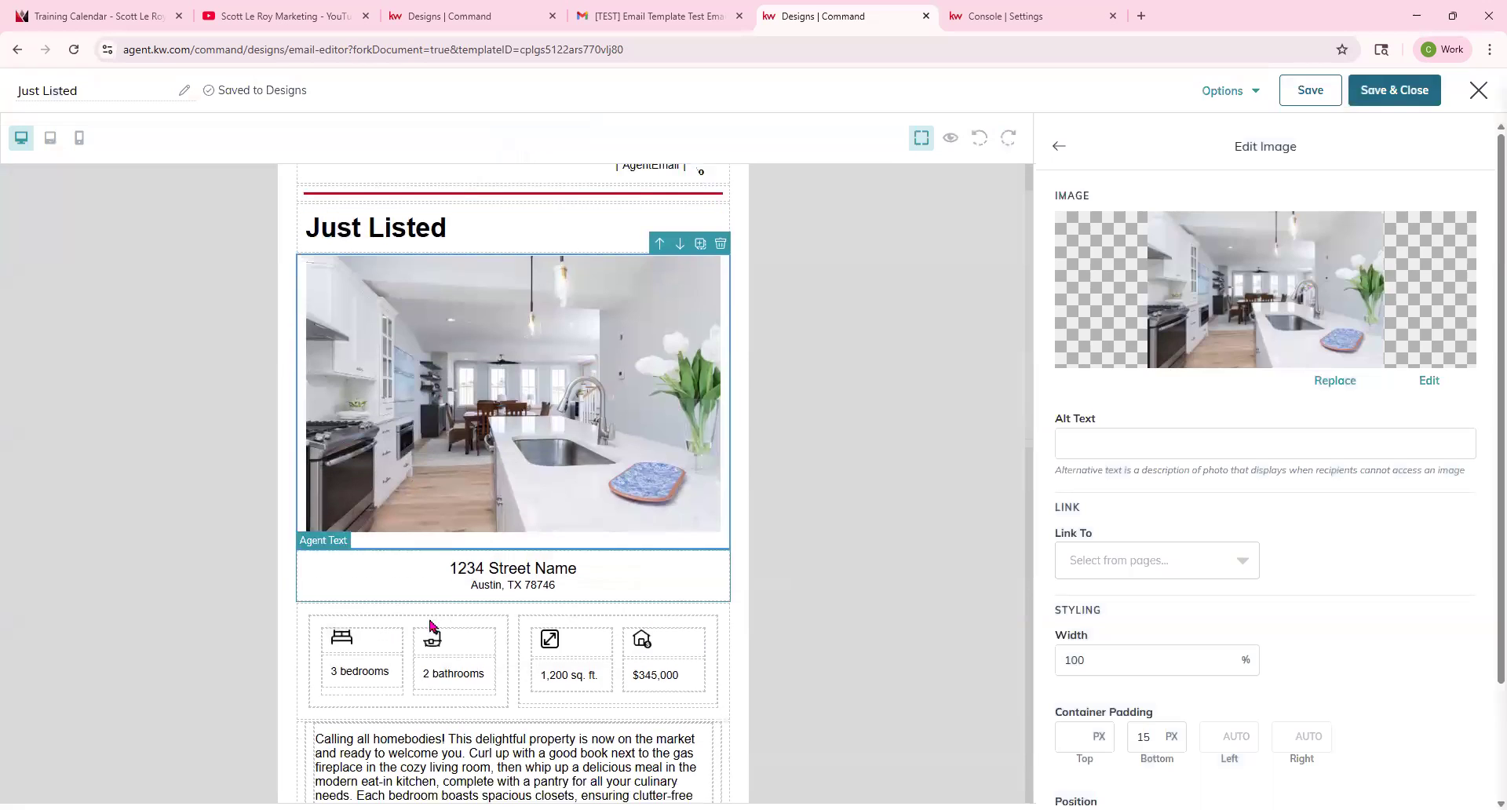
{"action": "left_click", "coordinate": [489, 573]}
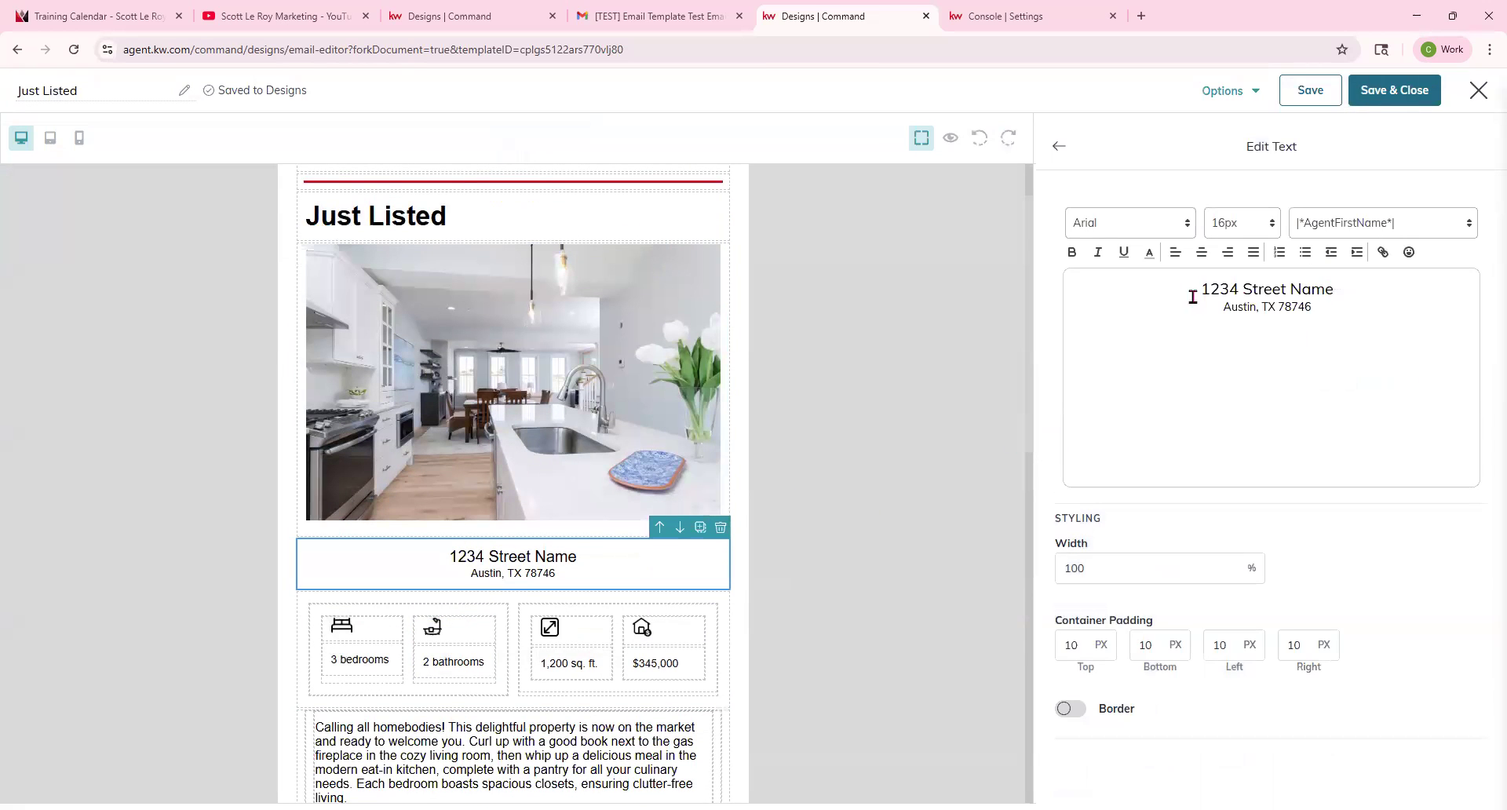
{"action": "scroll", "coordinate": [514, 461], "scroll_direction": "down", "scroll_amount": 1}
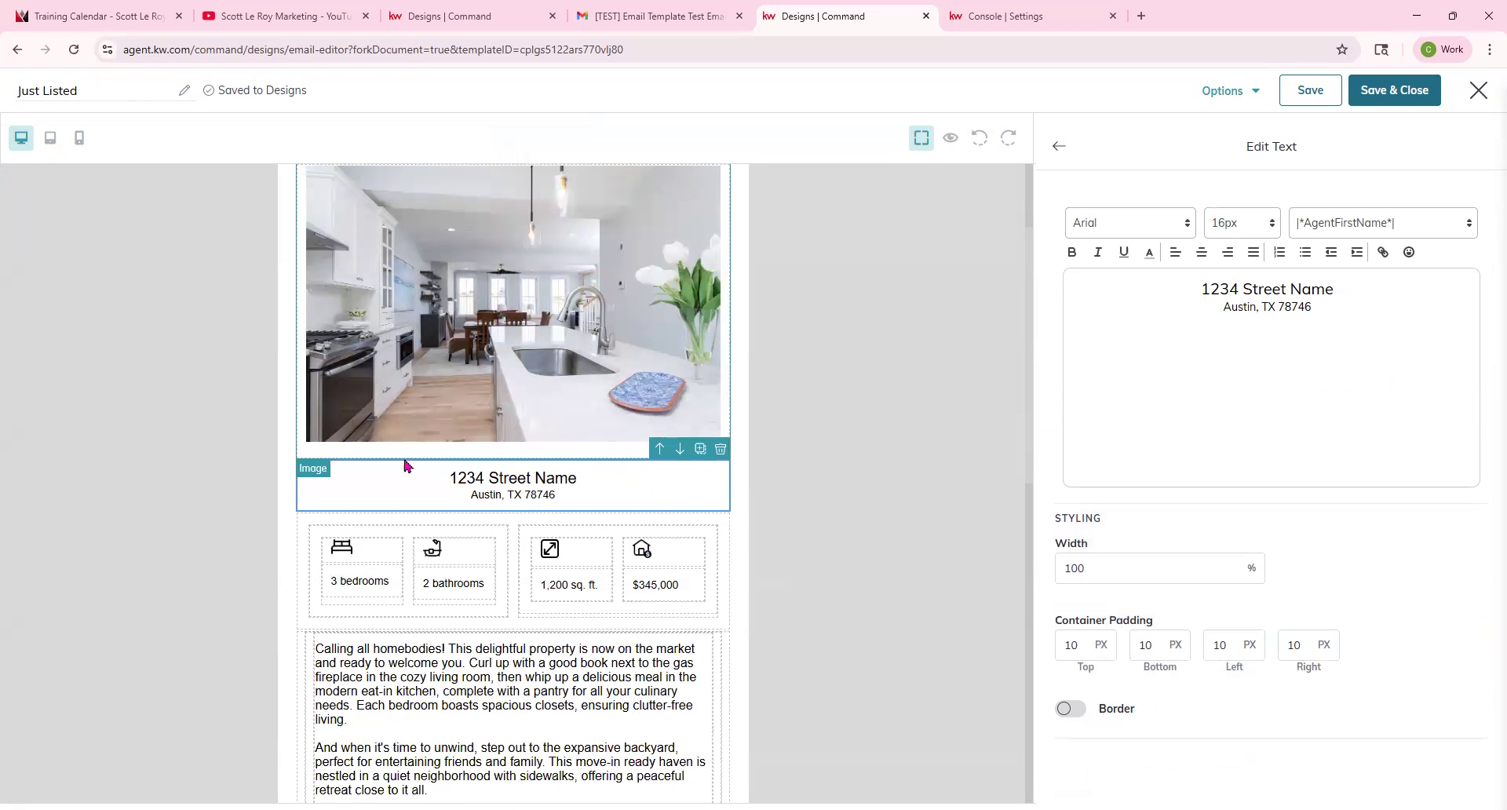
{"action": "left_click", "coordinate": [534, 376]}
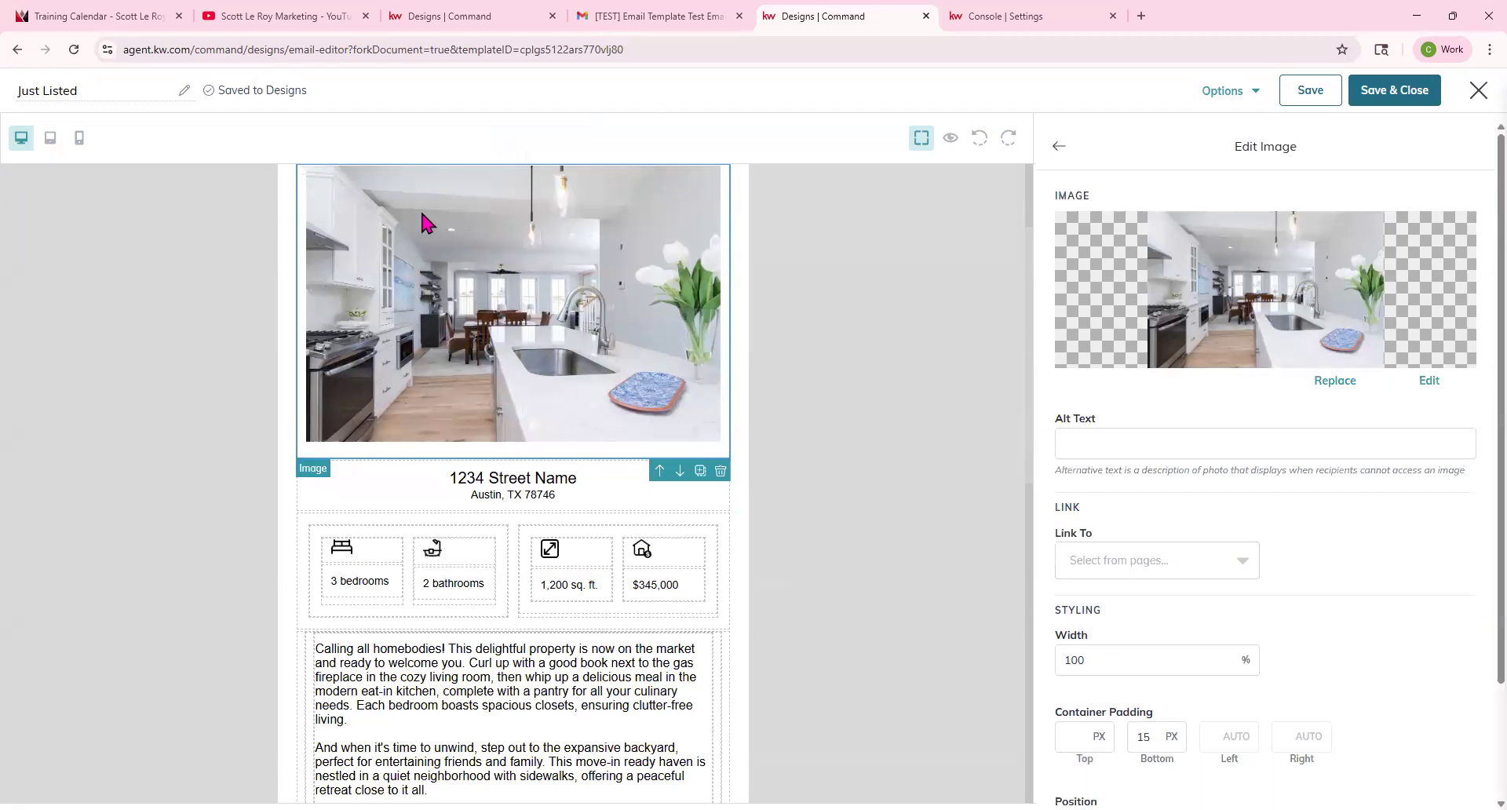
{"action": "left_click", "coordinate": [521, 496]}
{"action": "left_click_drag", "start_coordinate": [1319, 312], "coordinate": [1149, 288]}
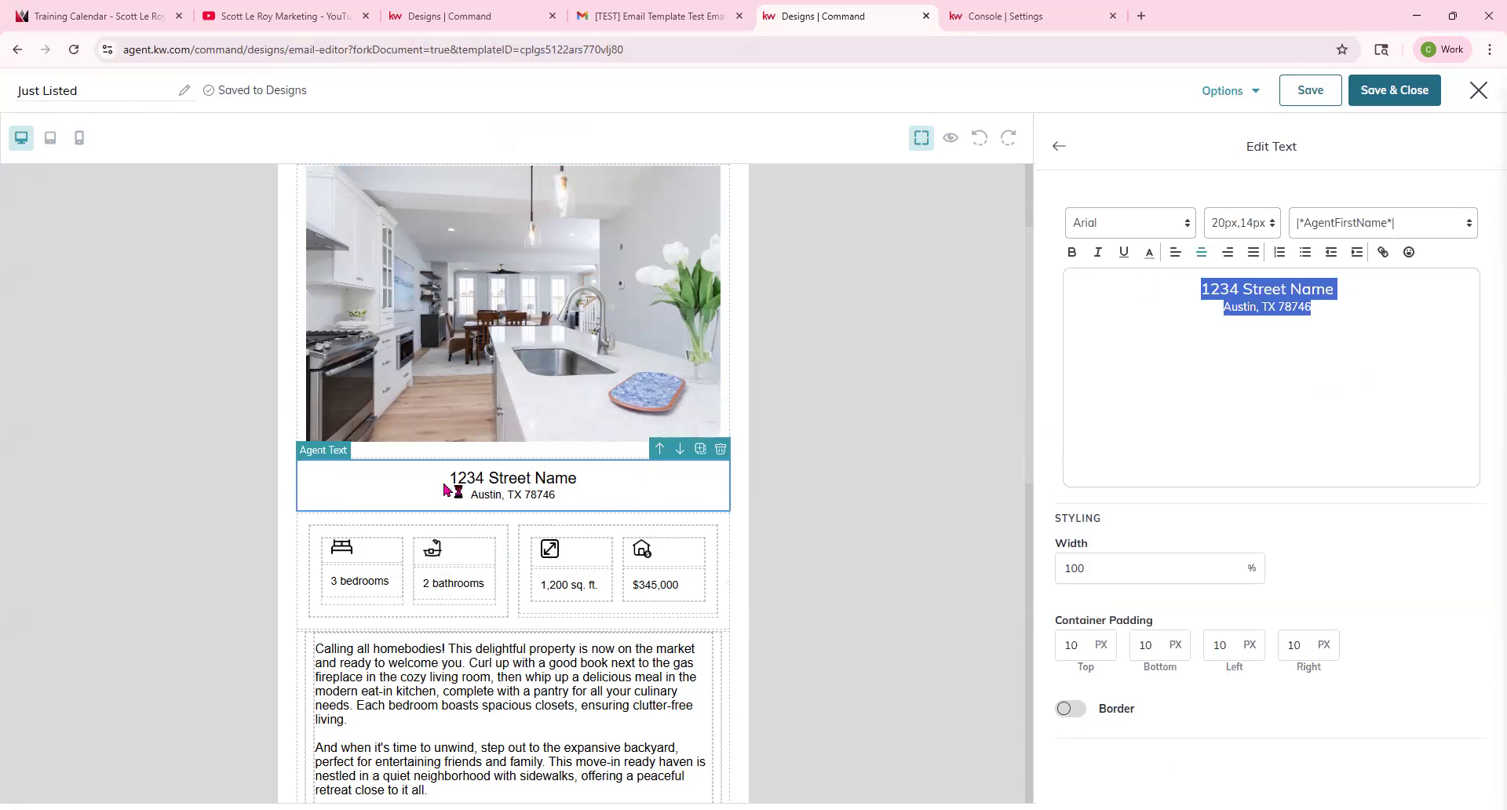
Inspect the bedrooms, bathrooms, square footage, price and description text blocks.
{"action": "left_click", "coordinate": [357, 585]}
{"action": "left_click", "coordinate": [457, 584]}
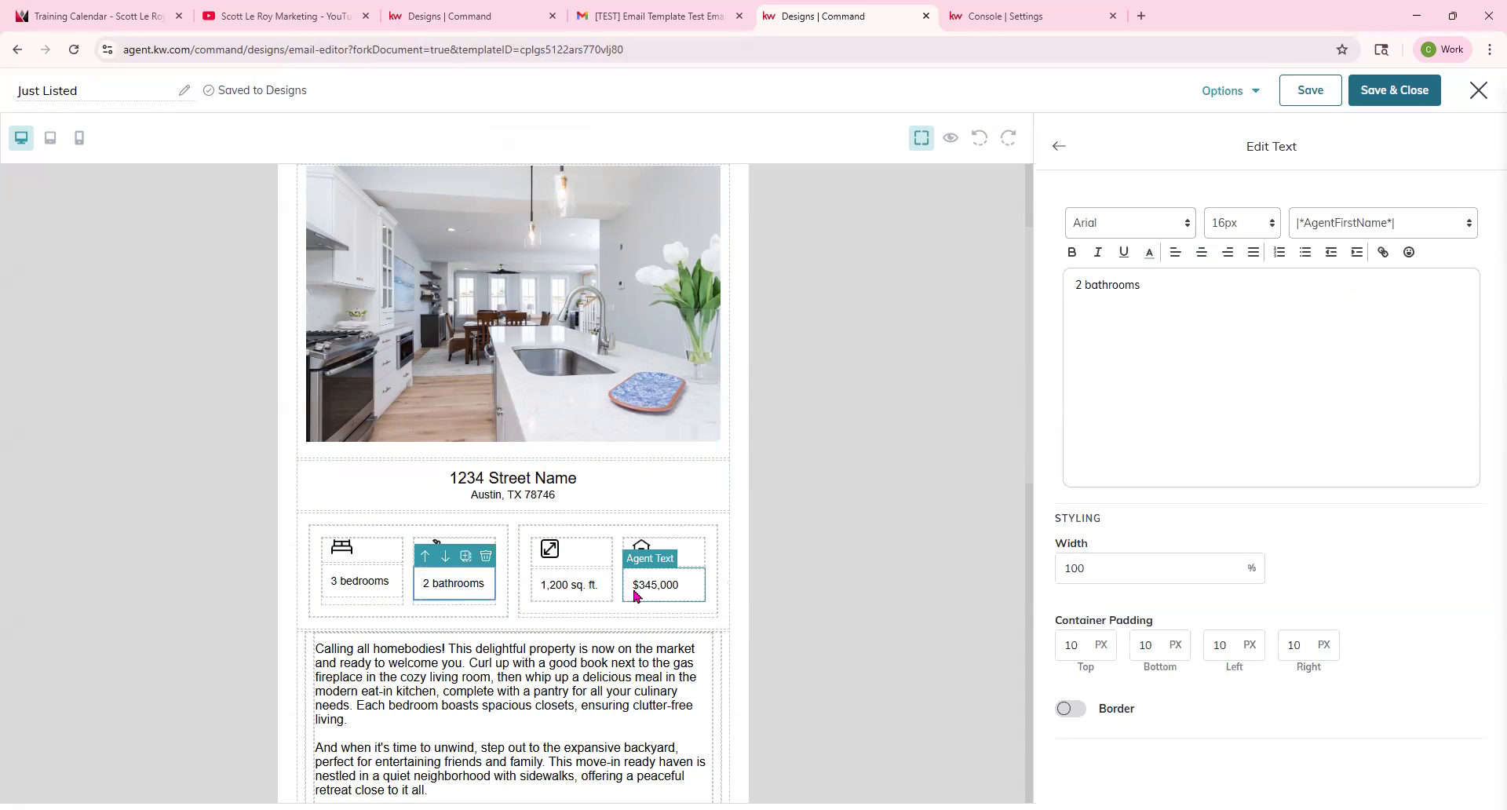
{"action": "left_click", "coordinate": [559, 585]}
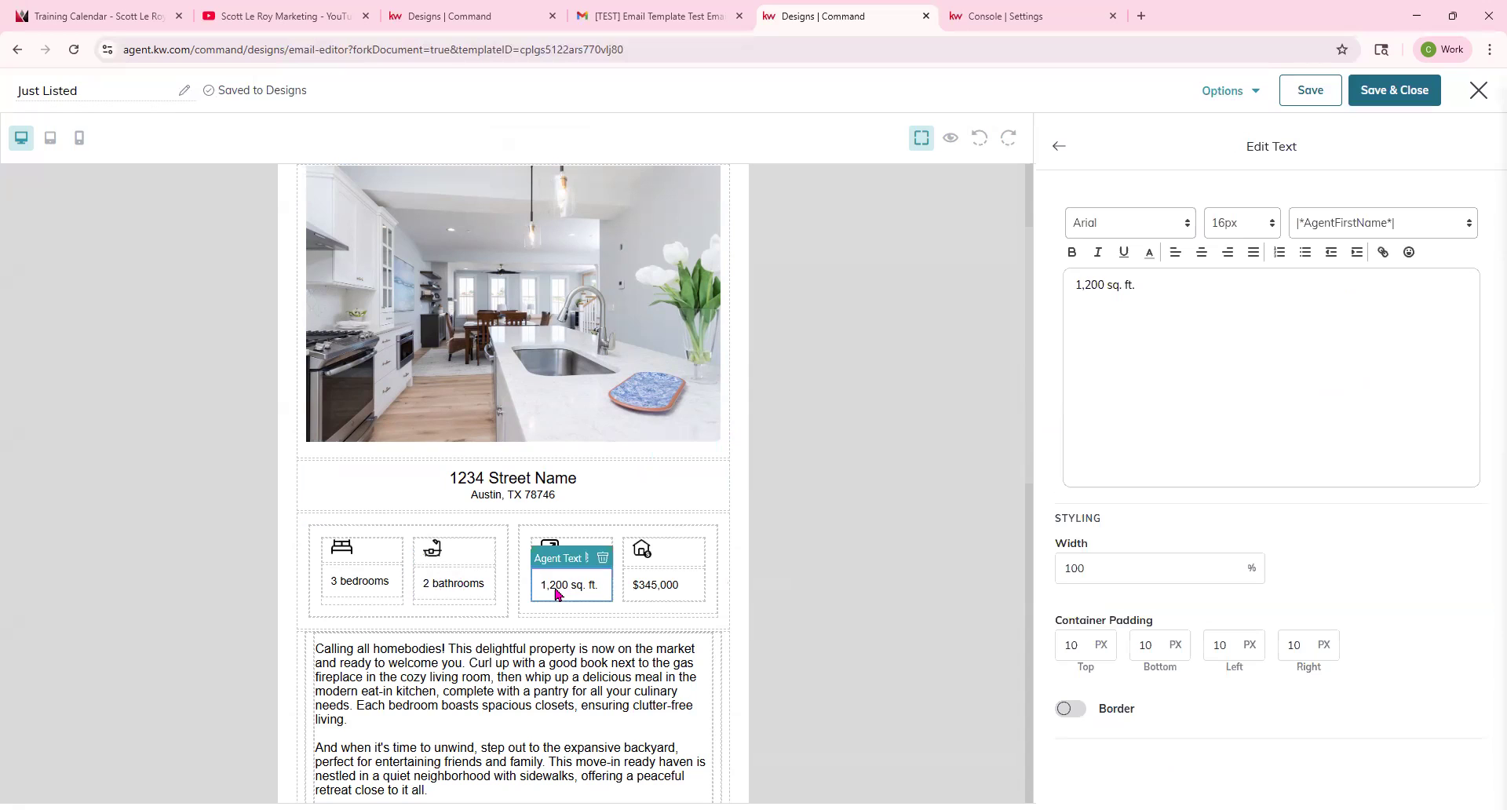
{"action": "left_click", "coordinate": [638, 585]}
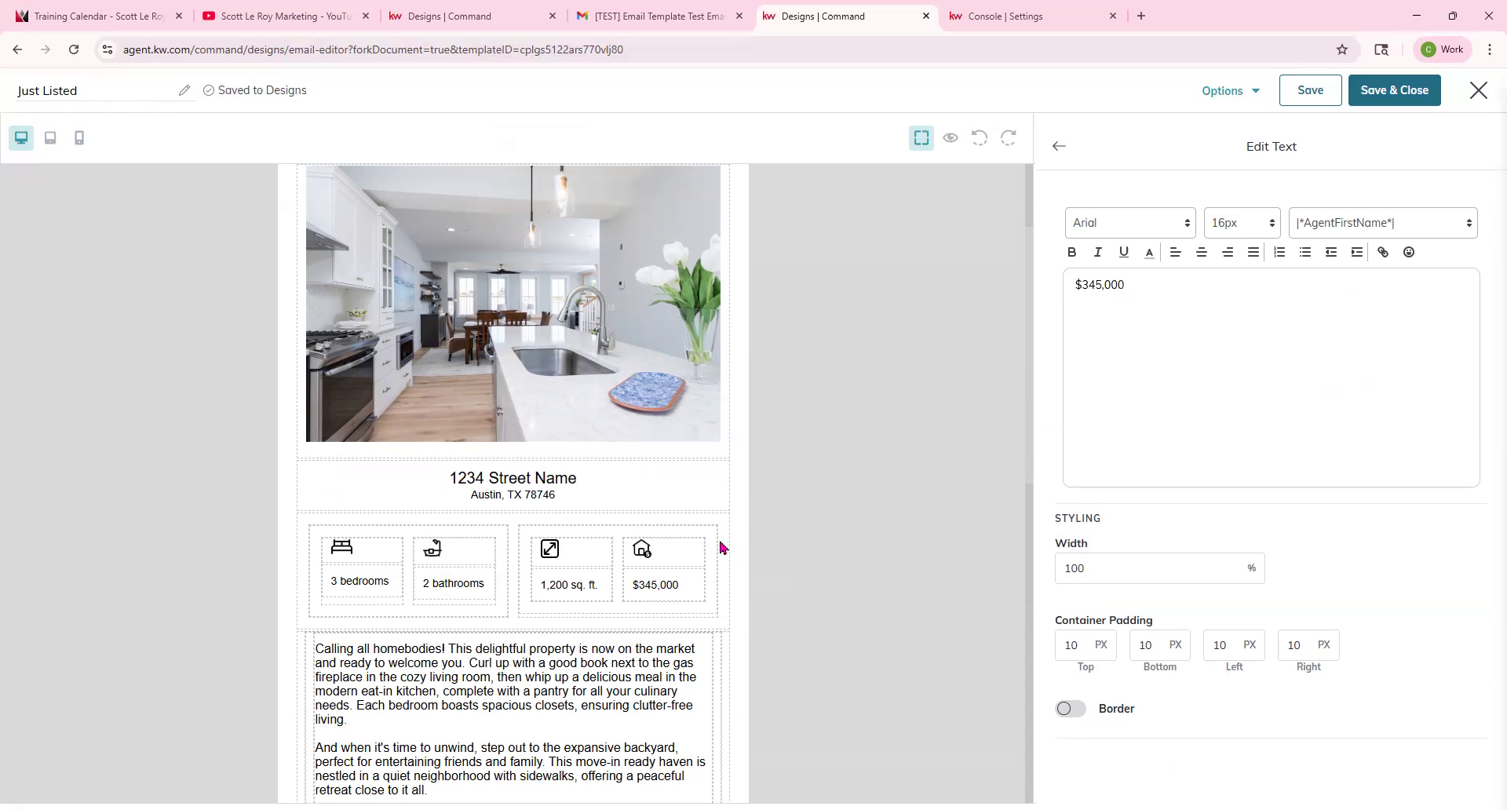
{"action": "scroll", "coordinate": [491, 628], "scroll_direction": "down", "scroll_amount": 2}
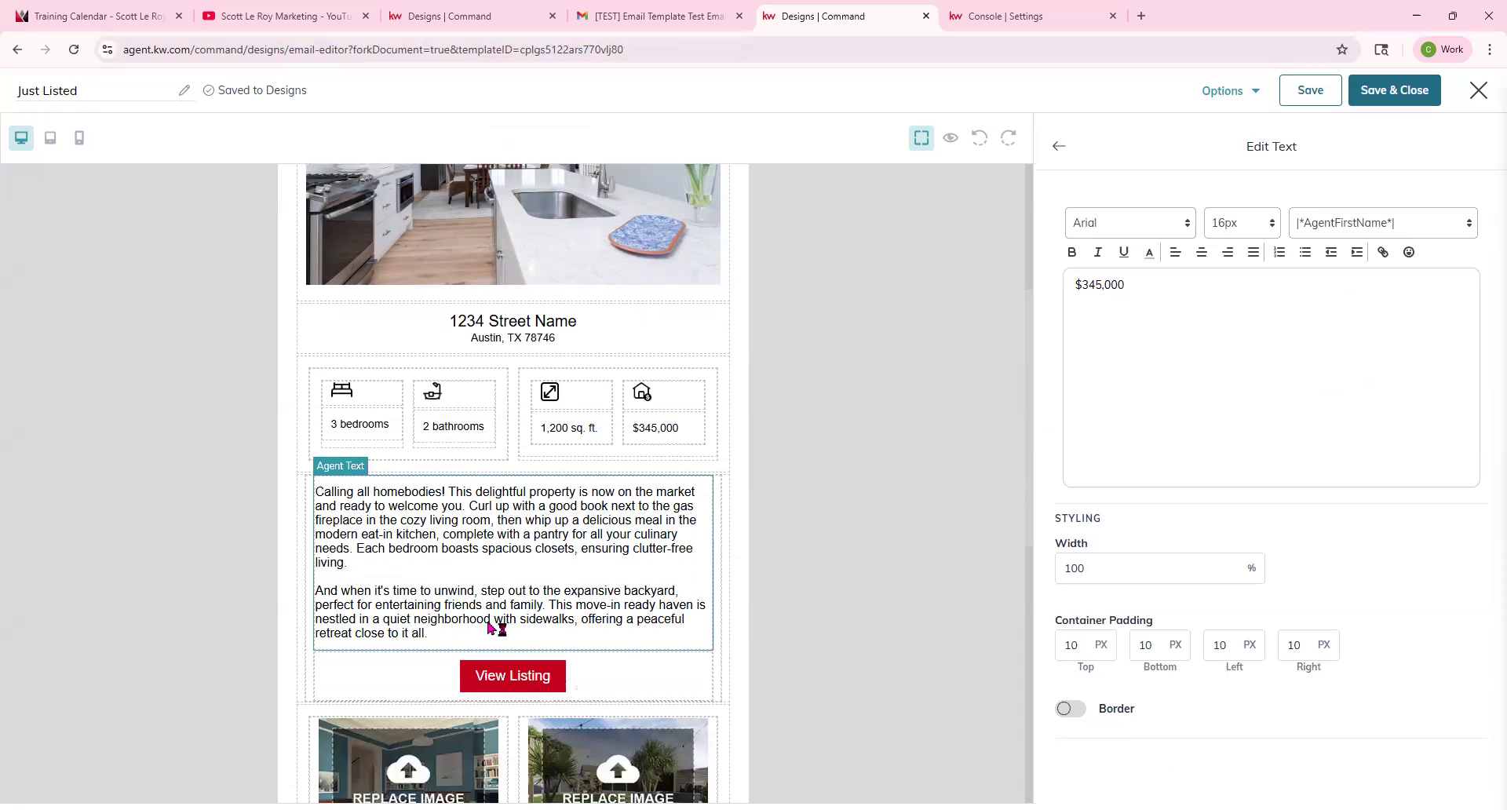
{"action": "left_click", "coordinate": [573, 521]}
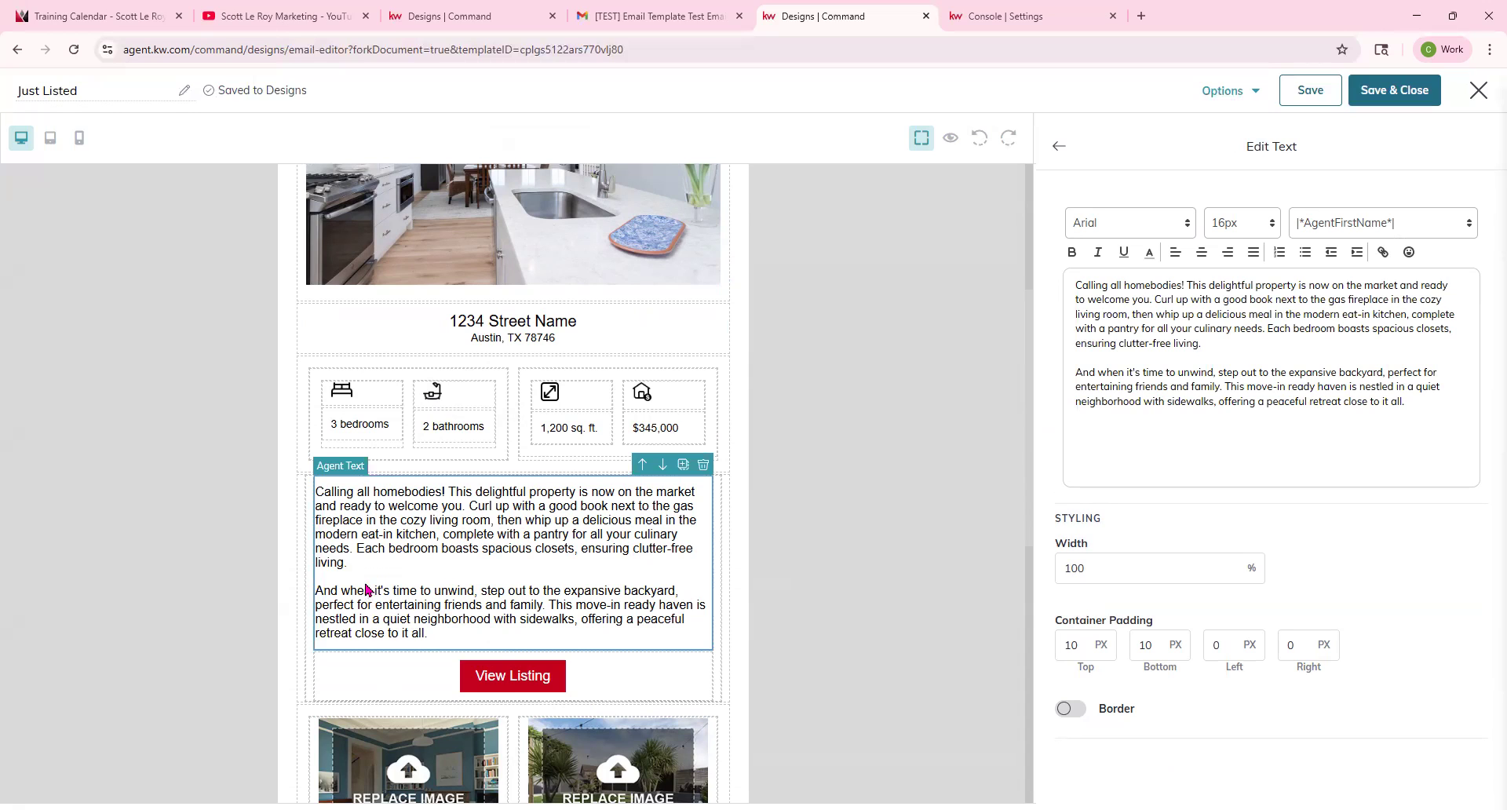
{"action": "scroll", "coordinate": [542, 447], "scroll_direction": "up", "scroll_amount": 2}
{"action": "scroll", "coordinate": [549, 455], "scroll_direction": "down", "scroll_amount": 5}
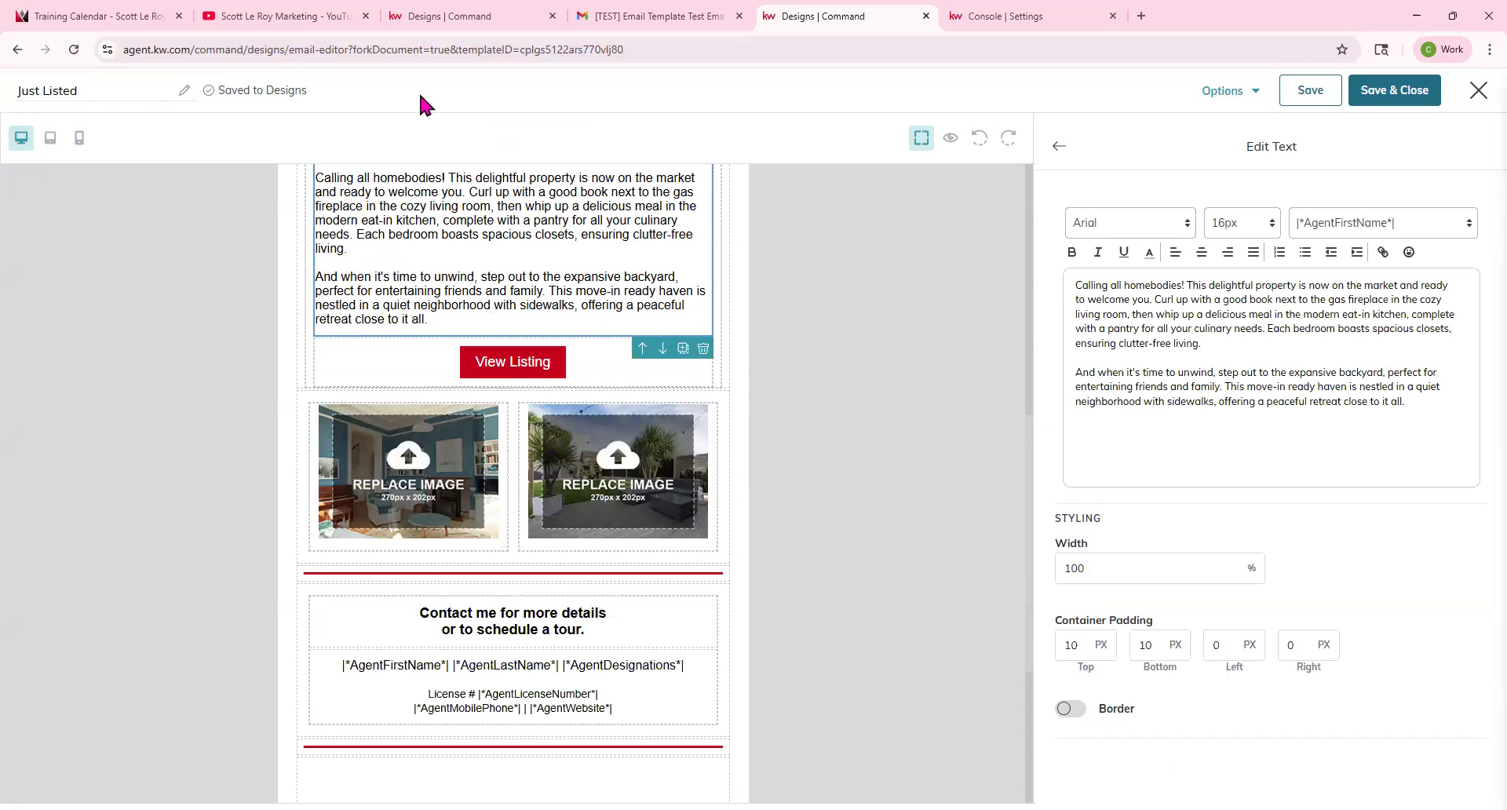
Delete the View Listing button block beneath the description.
{"action": "left_click", "coordinate": [540, 363]}
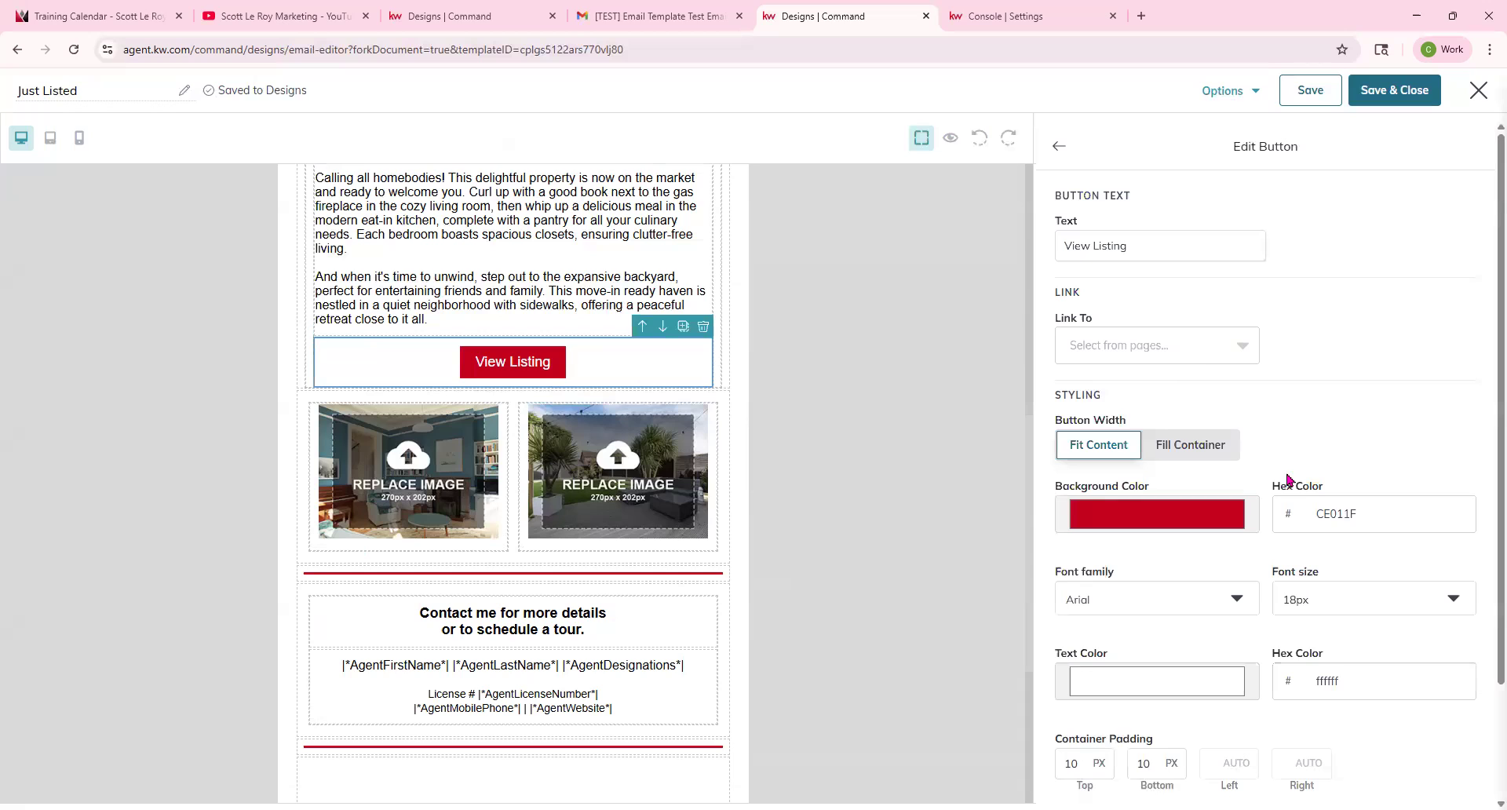
{"action": "left_click", "coordinate": [1177, 354]}
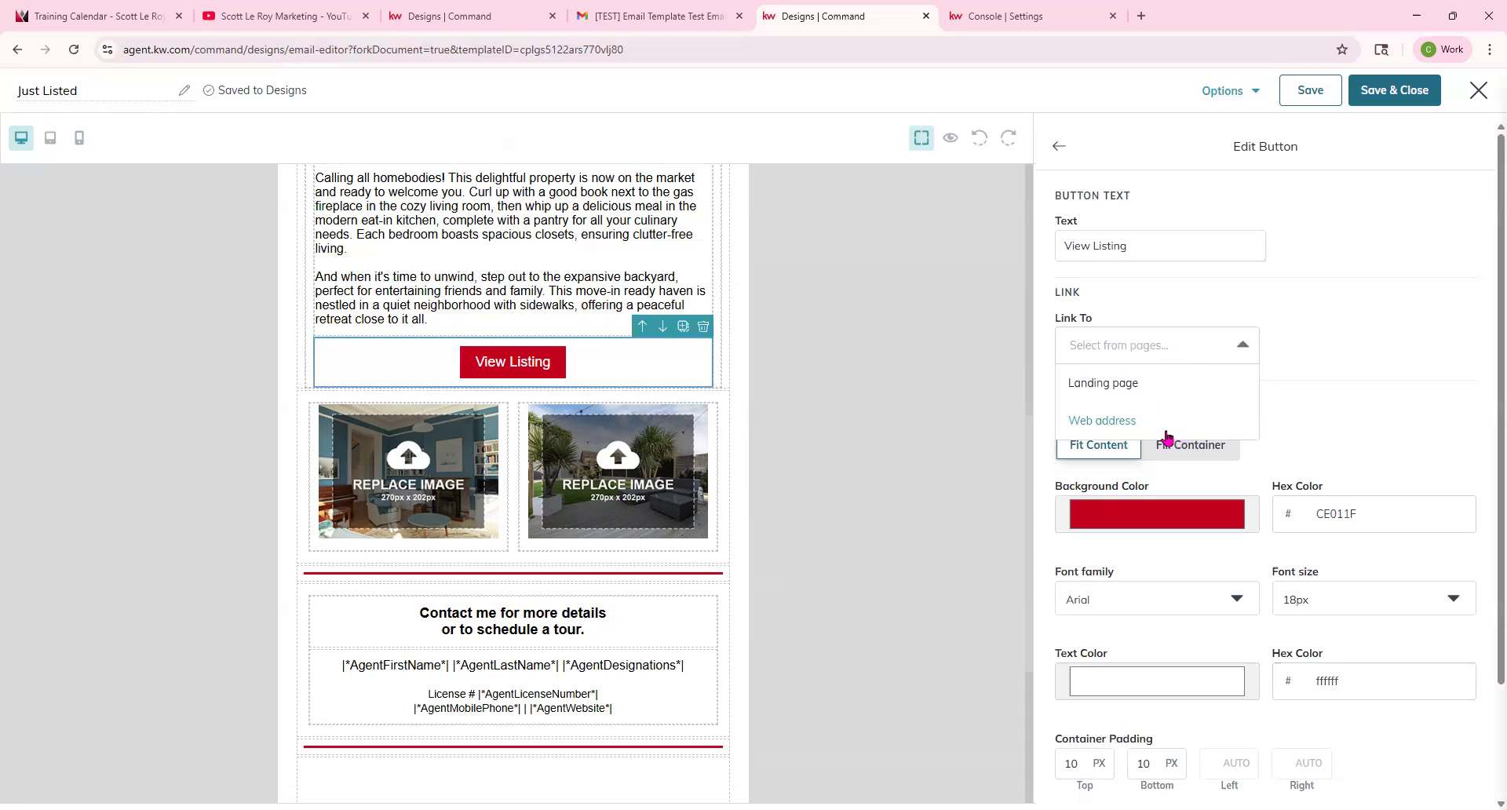
{"action": "left_click", "coordinate": [854, 406]}
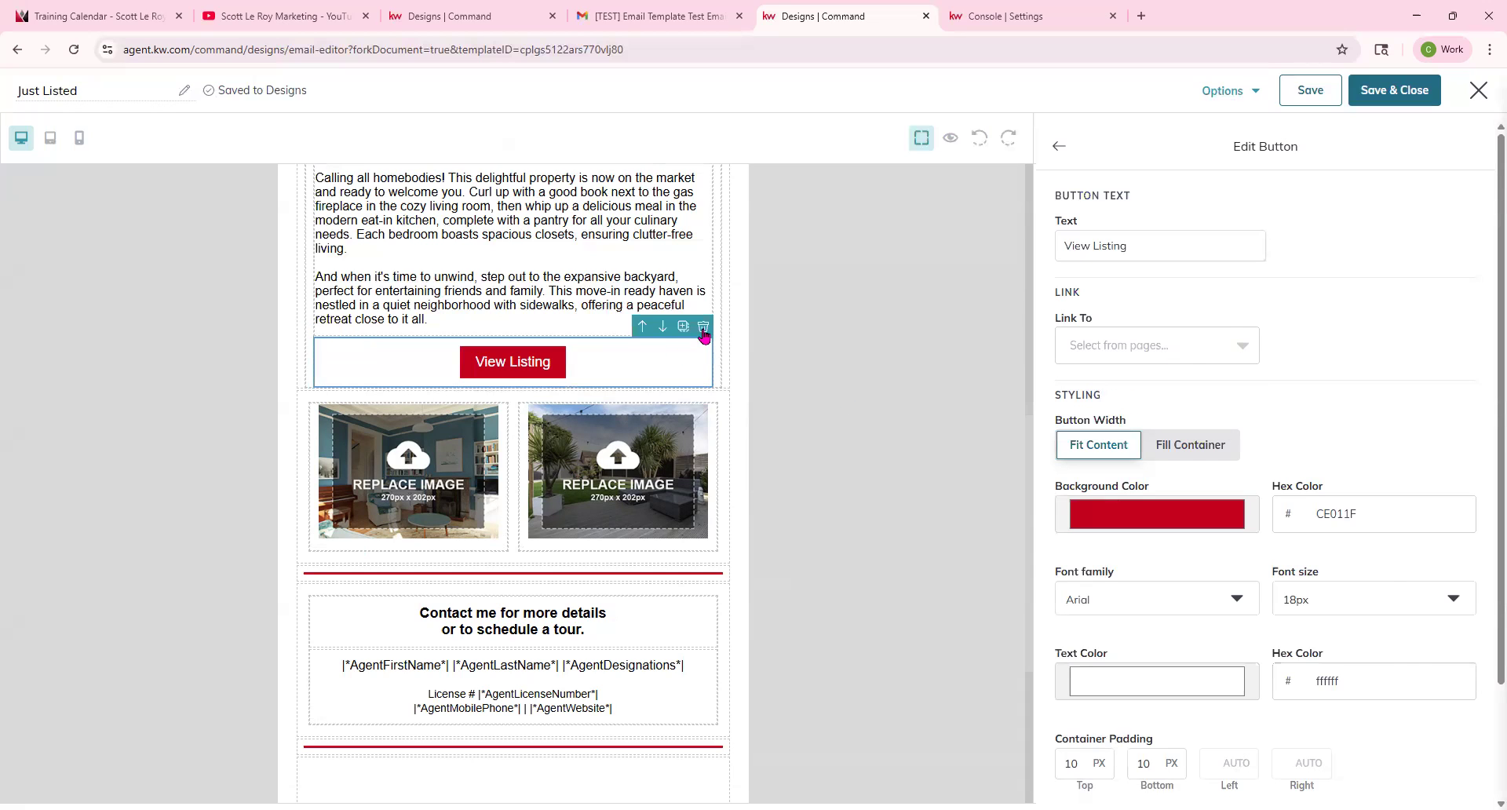
{"action": "left_click", "coordinate": [704, 329]}
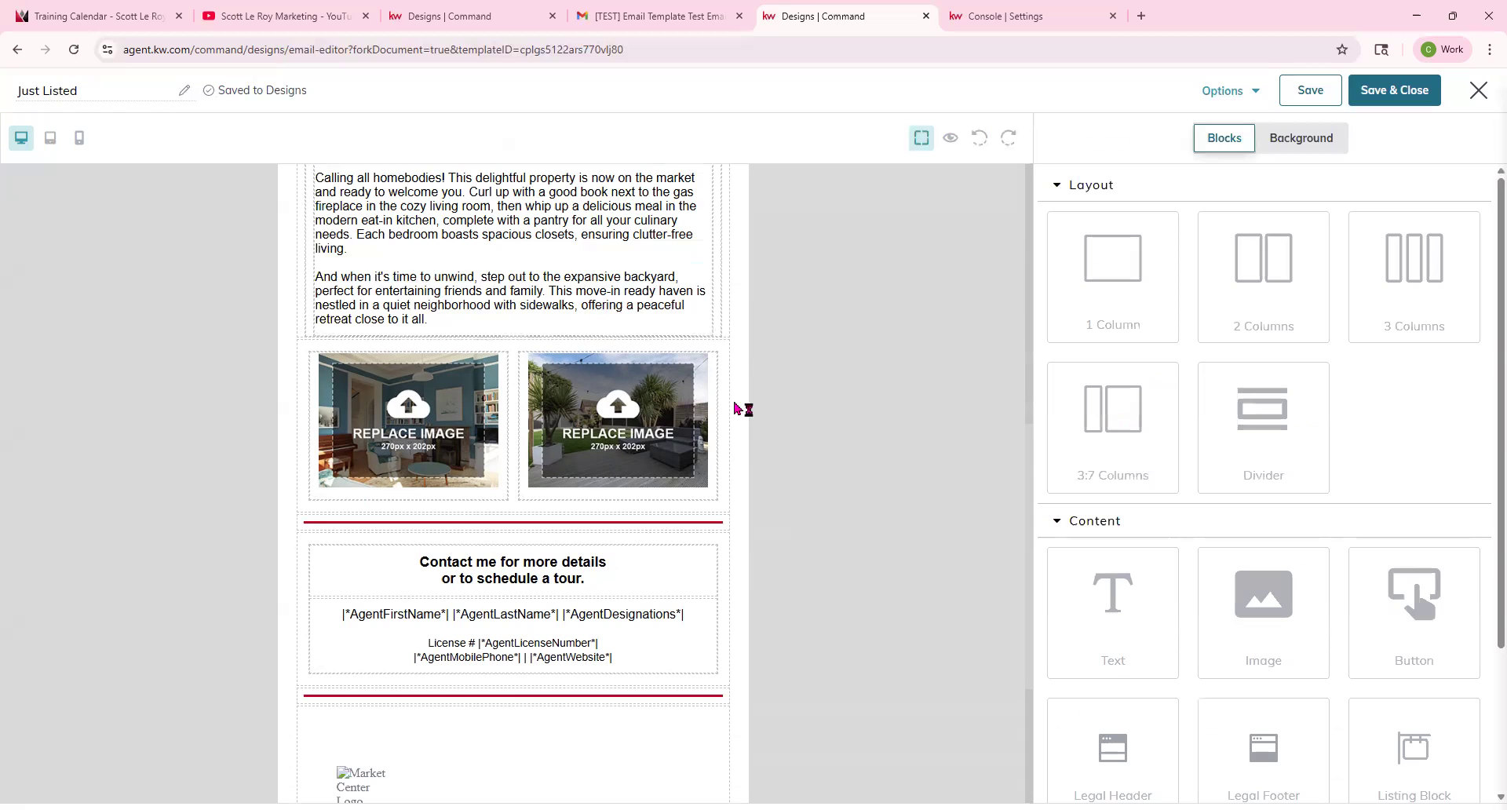
Delete the empty layout row left beneath the description.
{"action": "left_click", "coordinate": [599, 292]}
{"action": "scroll", "coordinate": [656, 333], "scroll_direction": "up", "scroll_amount": 4}
{"action": "left_click", "coordinate": [704, 472]}
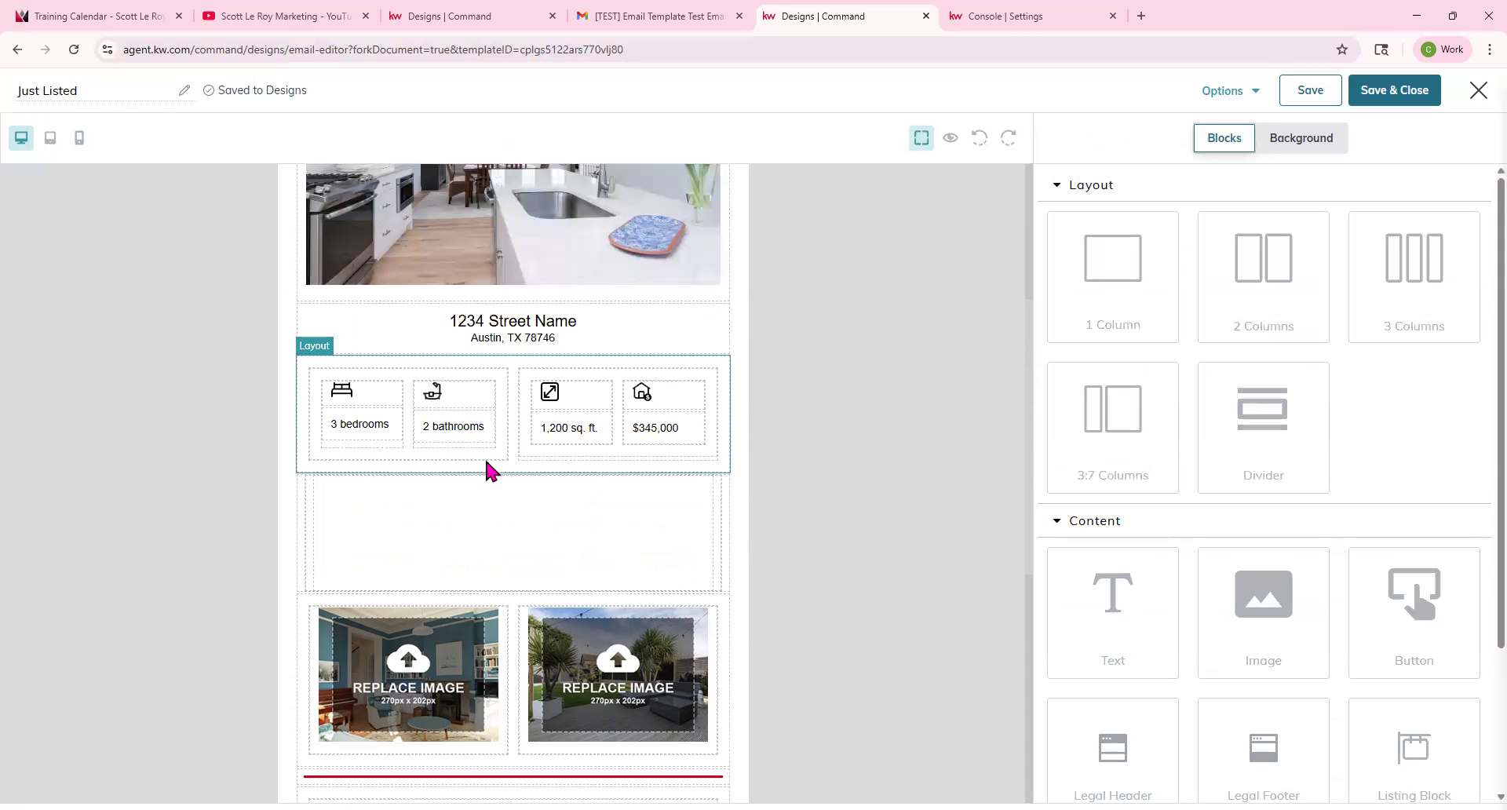
{"action": "left_click", "coordinate": [726, 498]}
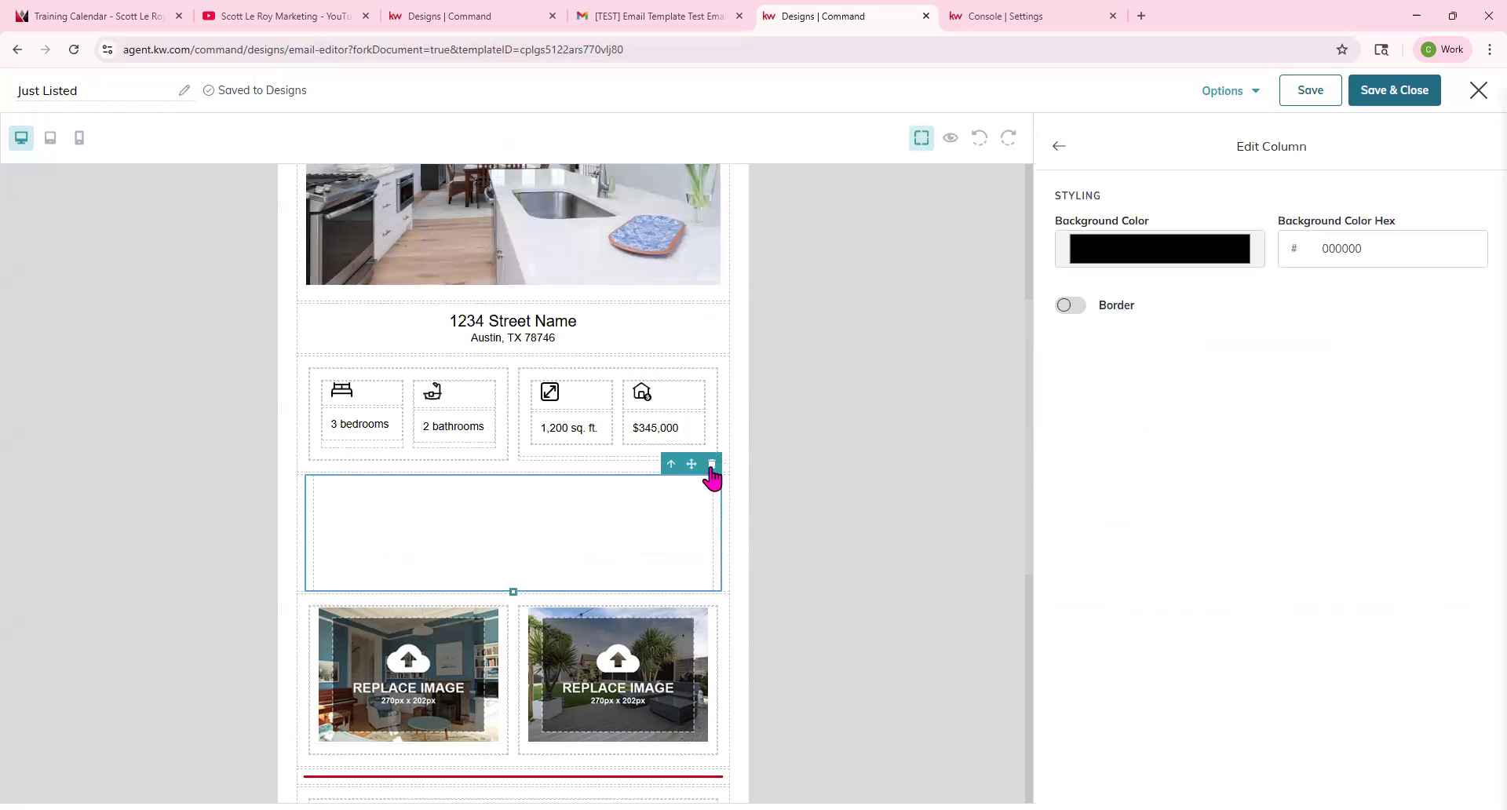
{"action": "left_click", "coordinate": [711, 467]}
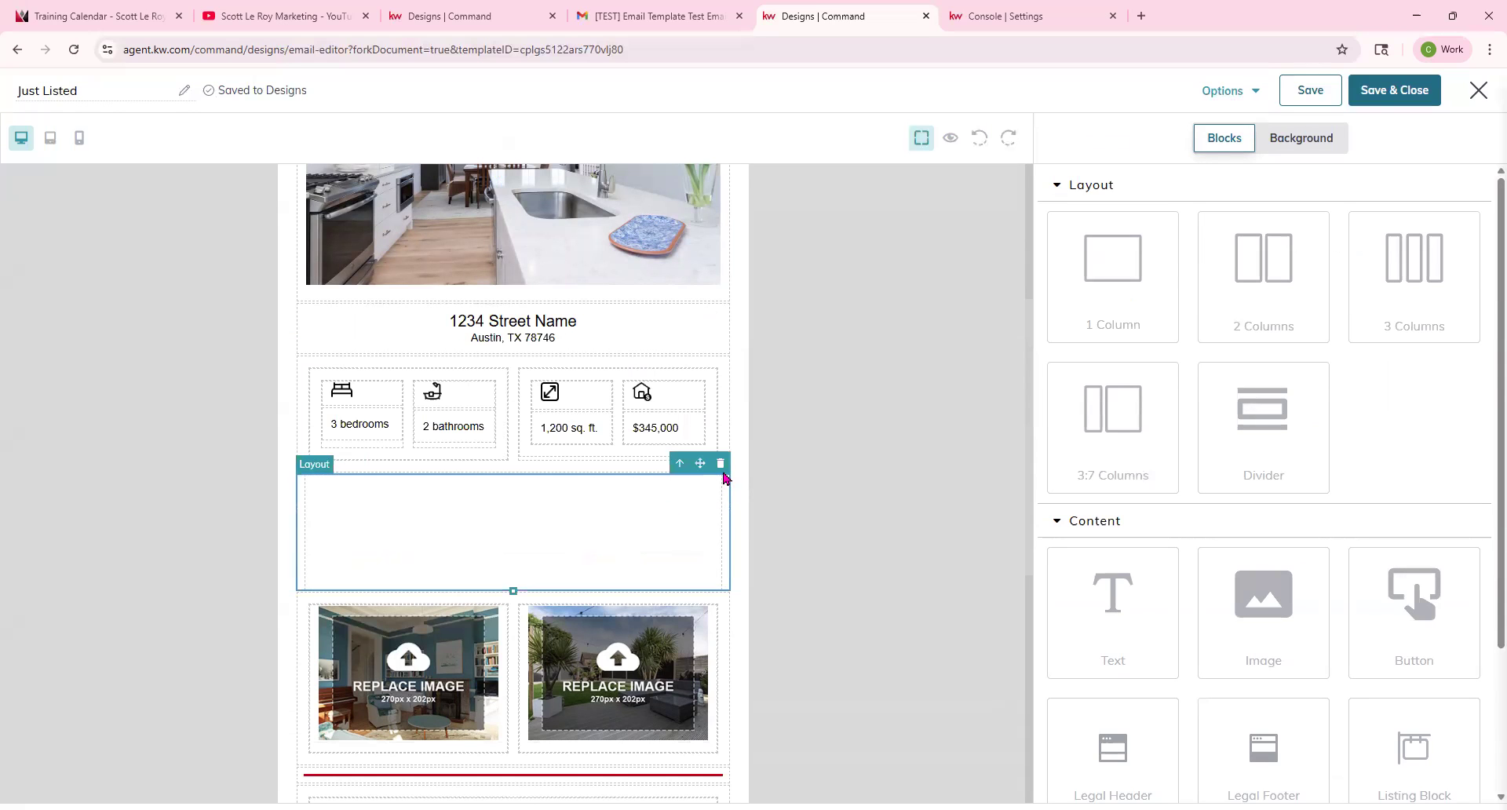
{"action": "left_click", "coordinate": [720, 465]}
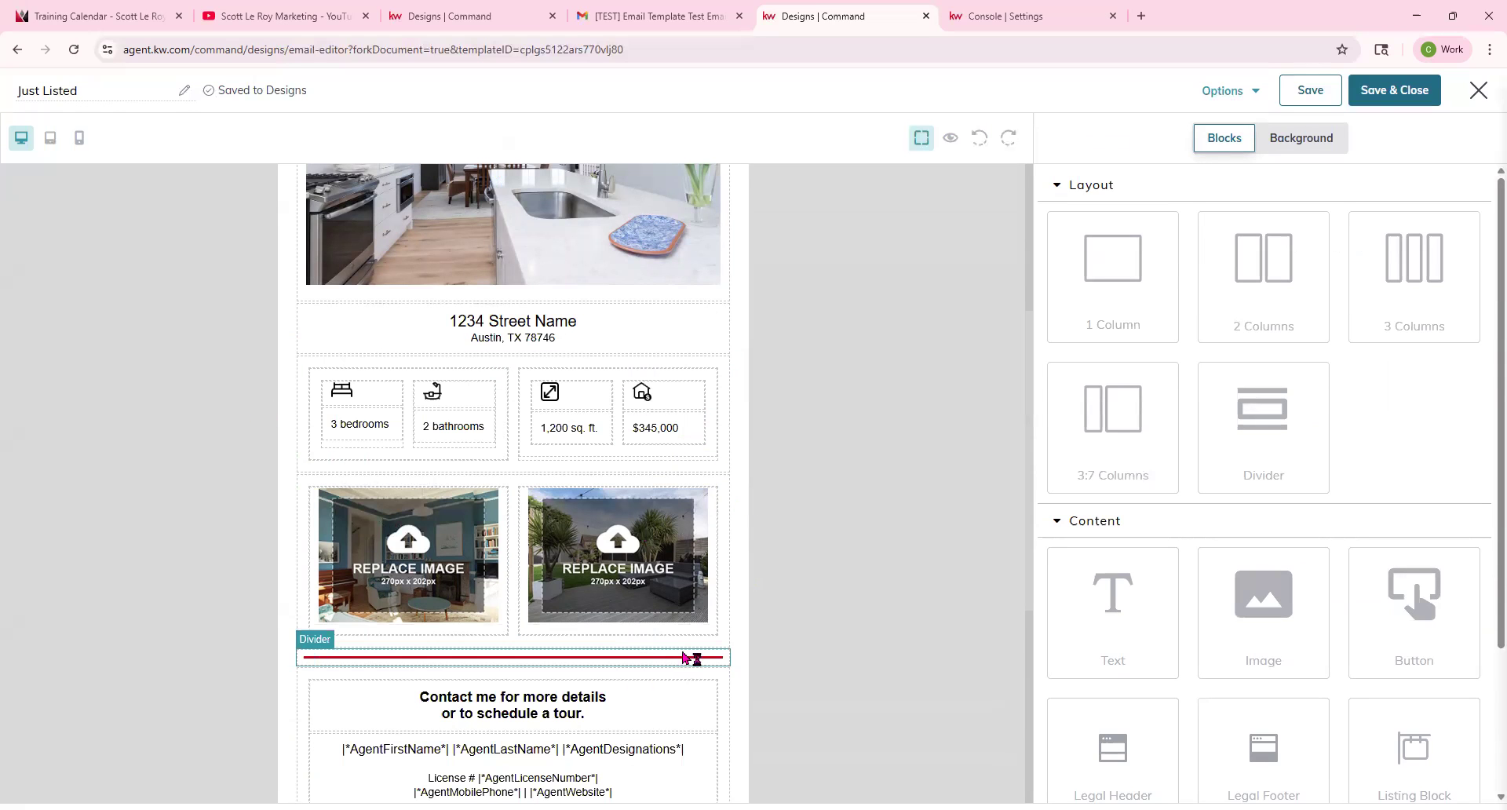
{"action": "scroll", "coordinate": [683, 657], "scroll_direction": "down", "scroll_amount": 4}
{"action": "scroll", "coordinate": [599, 626], "scroll_direction": "up", "scroll_amount": 2}
{"action": "left_click", "coordinate": [408, 388]}
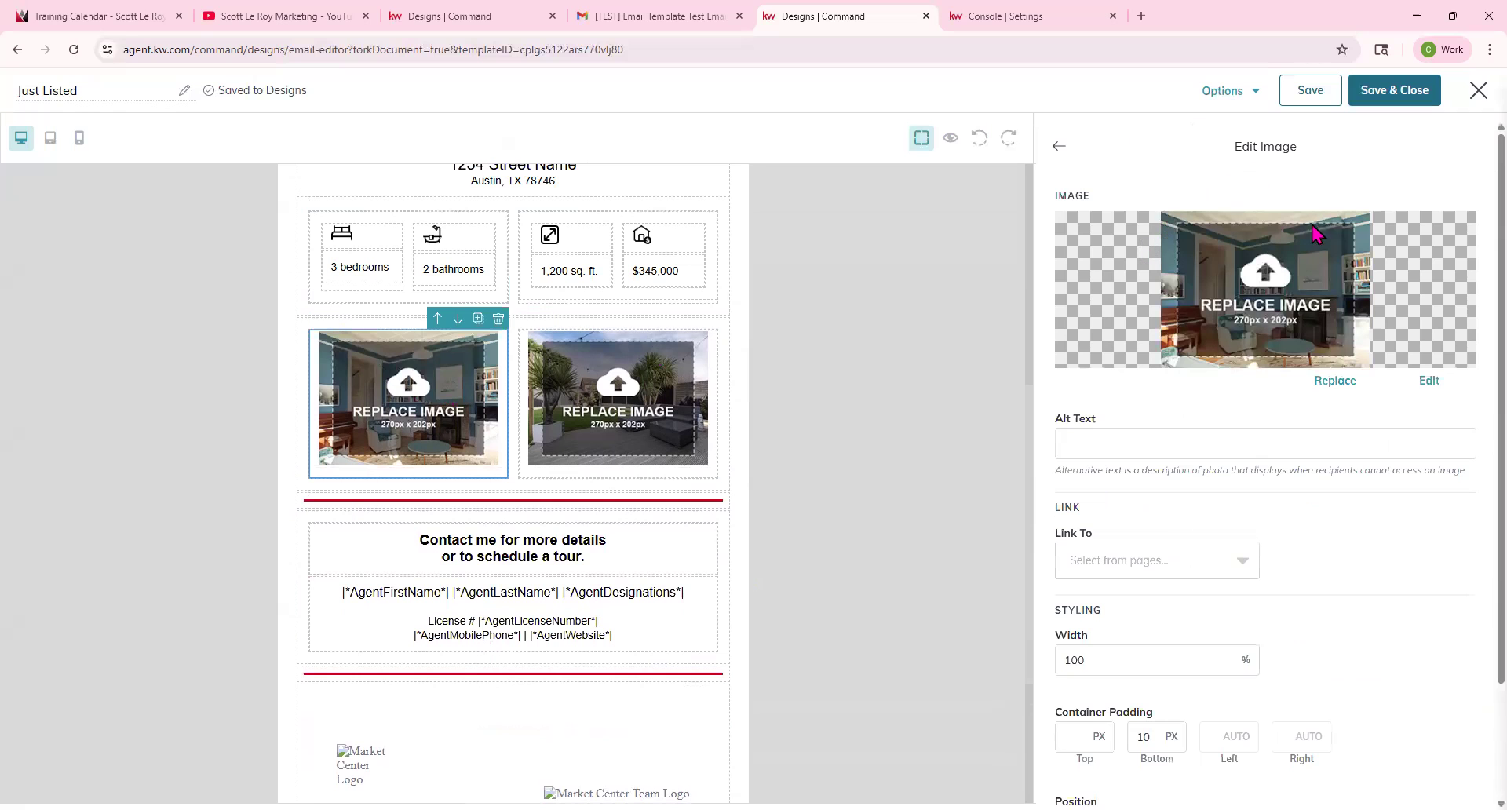
{"action": "left_click", "coordinate": [1332, 388]}
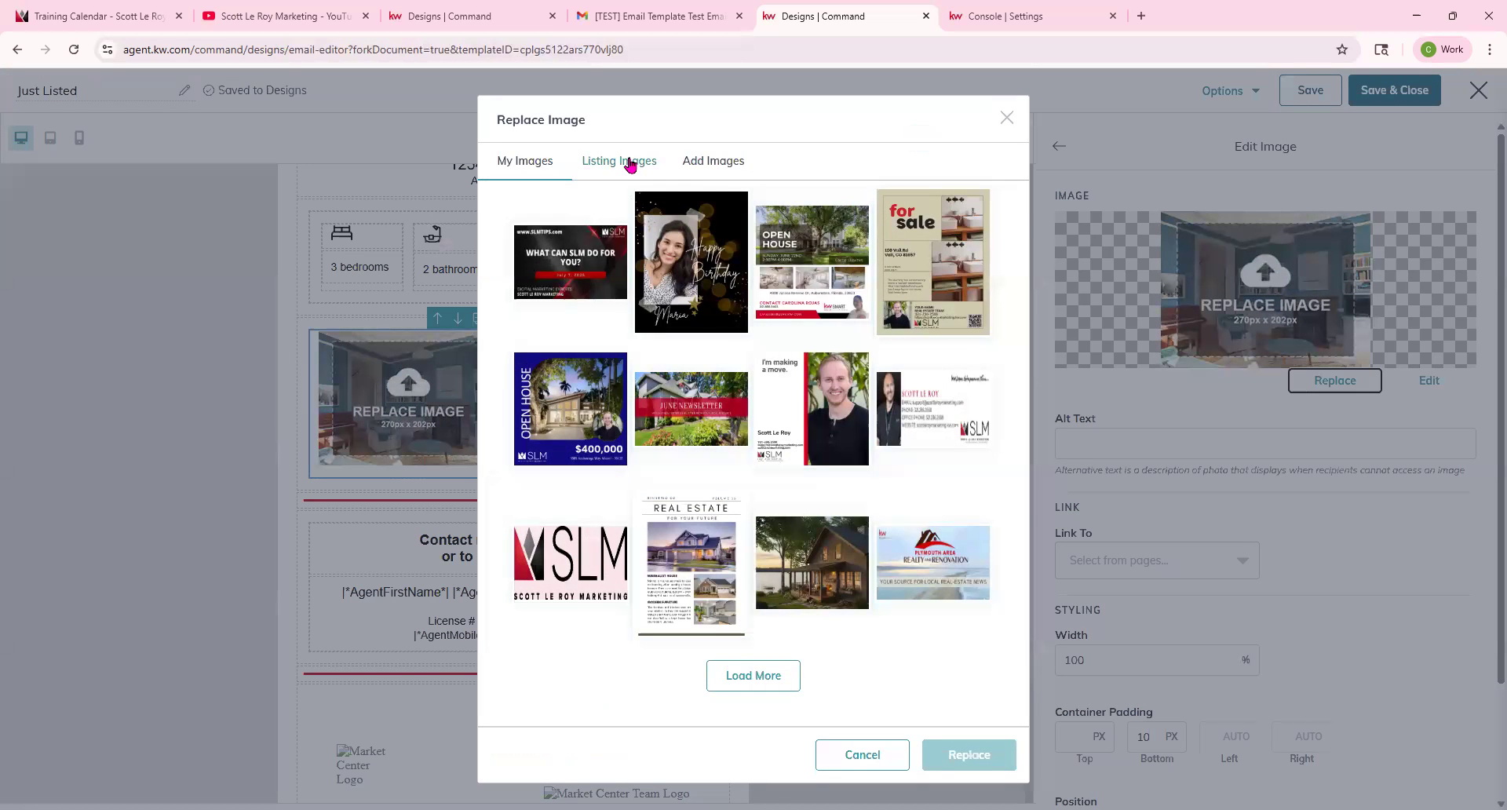
{"action": "left_click", "coordinate": [628, 157]}
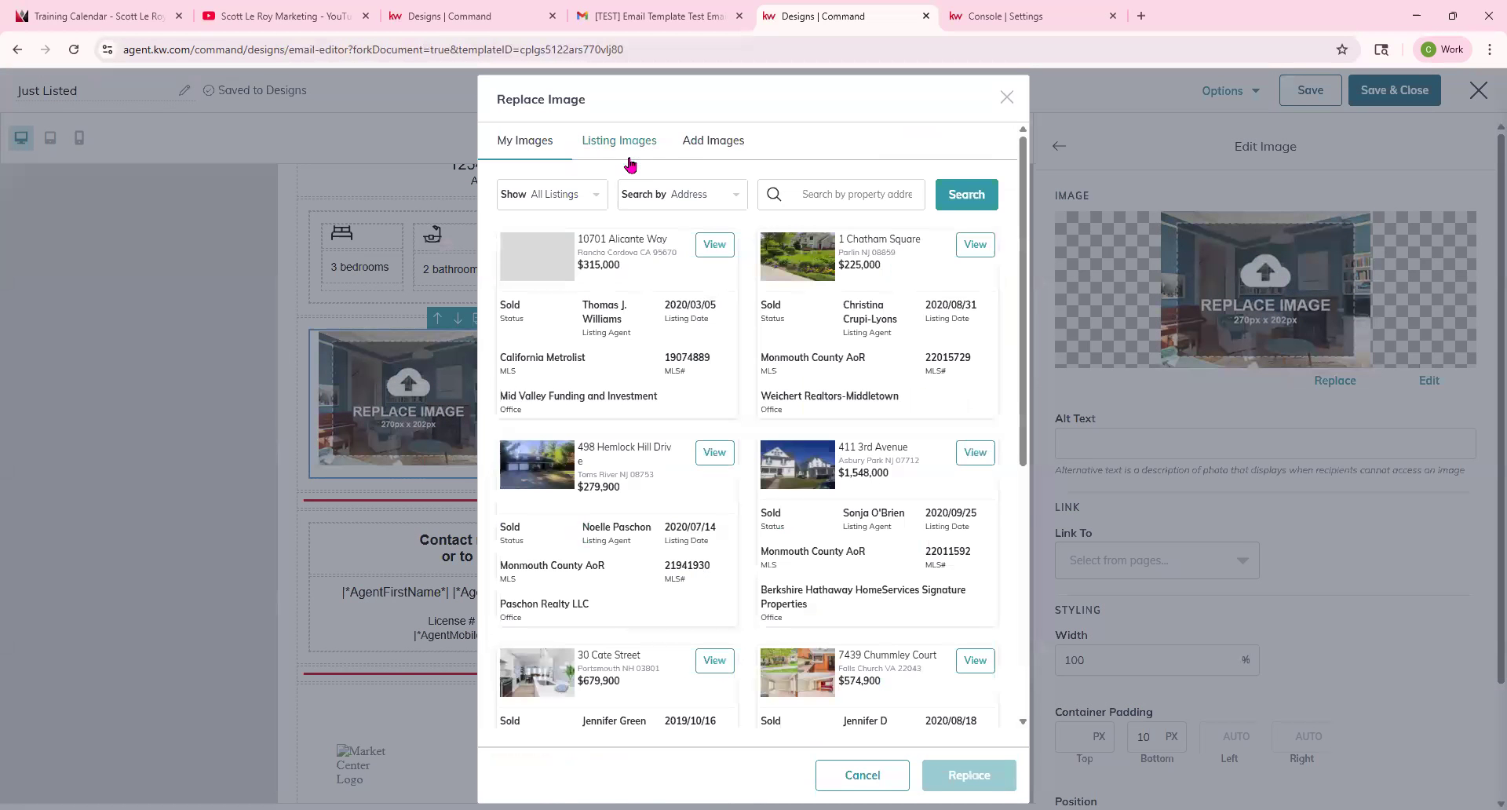
{"action": "left_click", "coordinate": [722, 665]}
{"action": "left_click", "coordinate": [574, 601]}
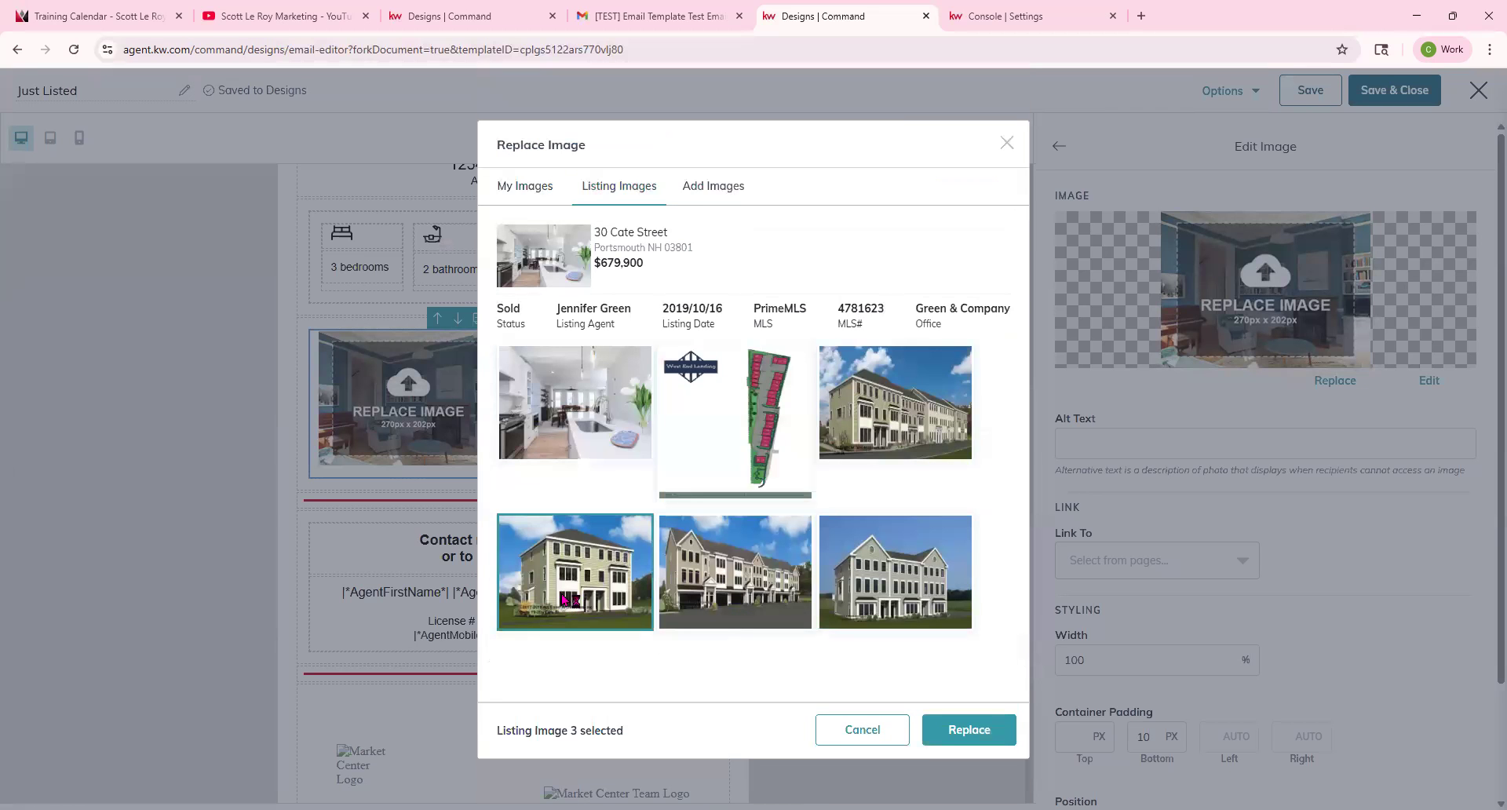
{"action": "left_click", "coordinate": [973, 727]}
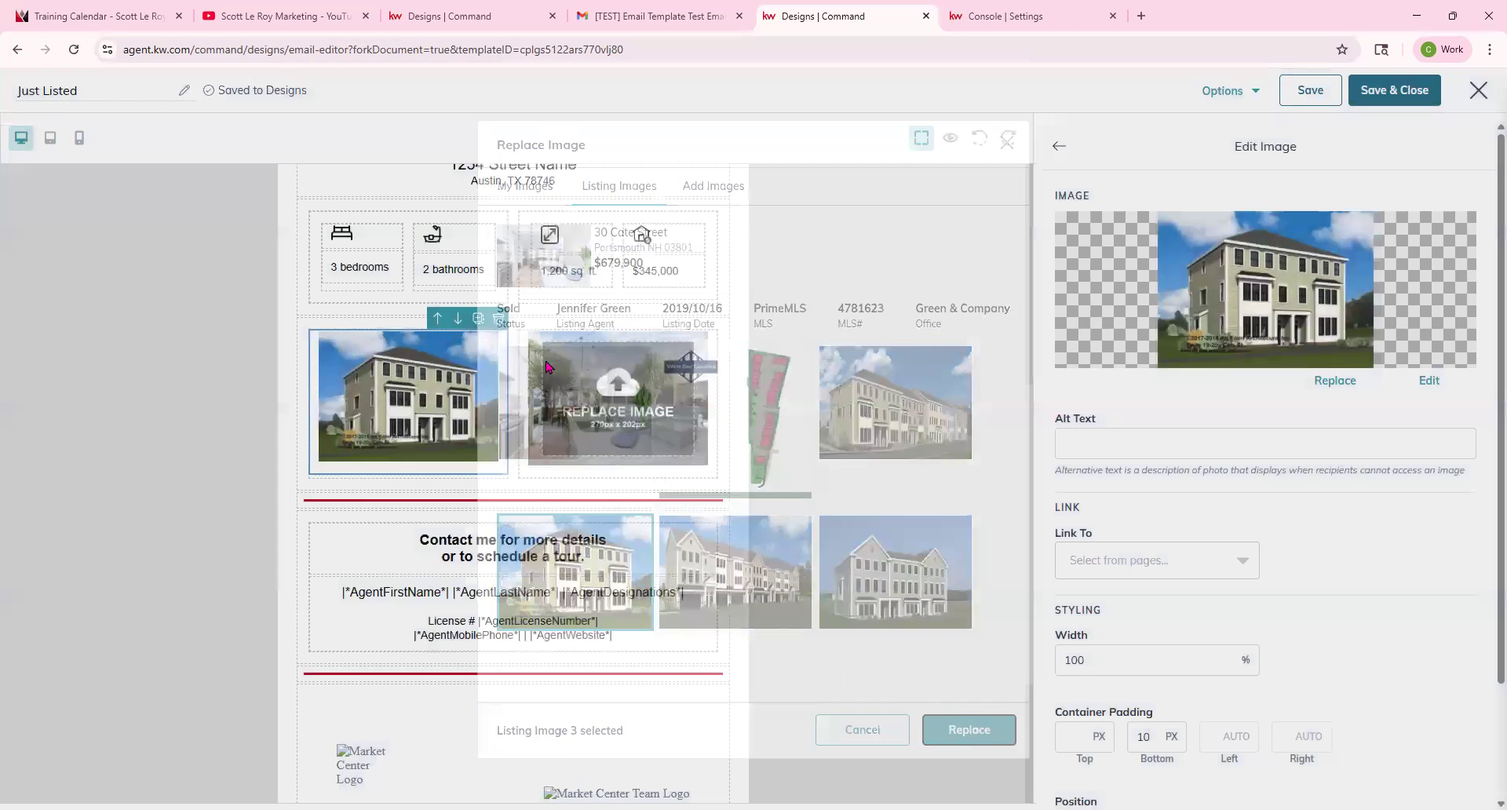
{"action": "left_click", "coordinate": [1332, 381]}
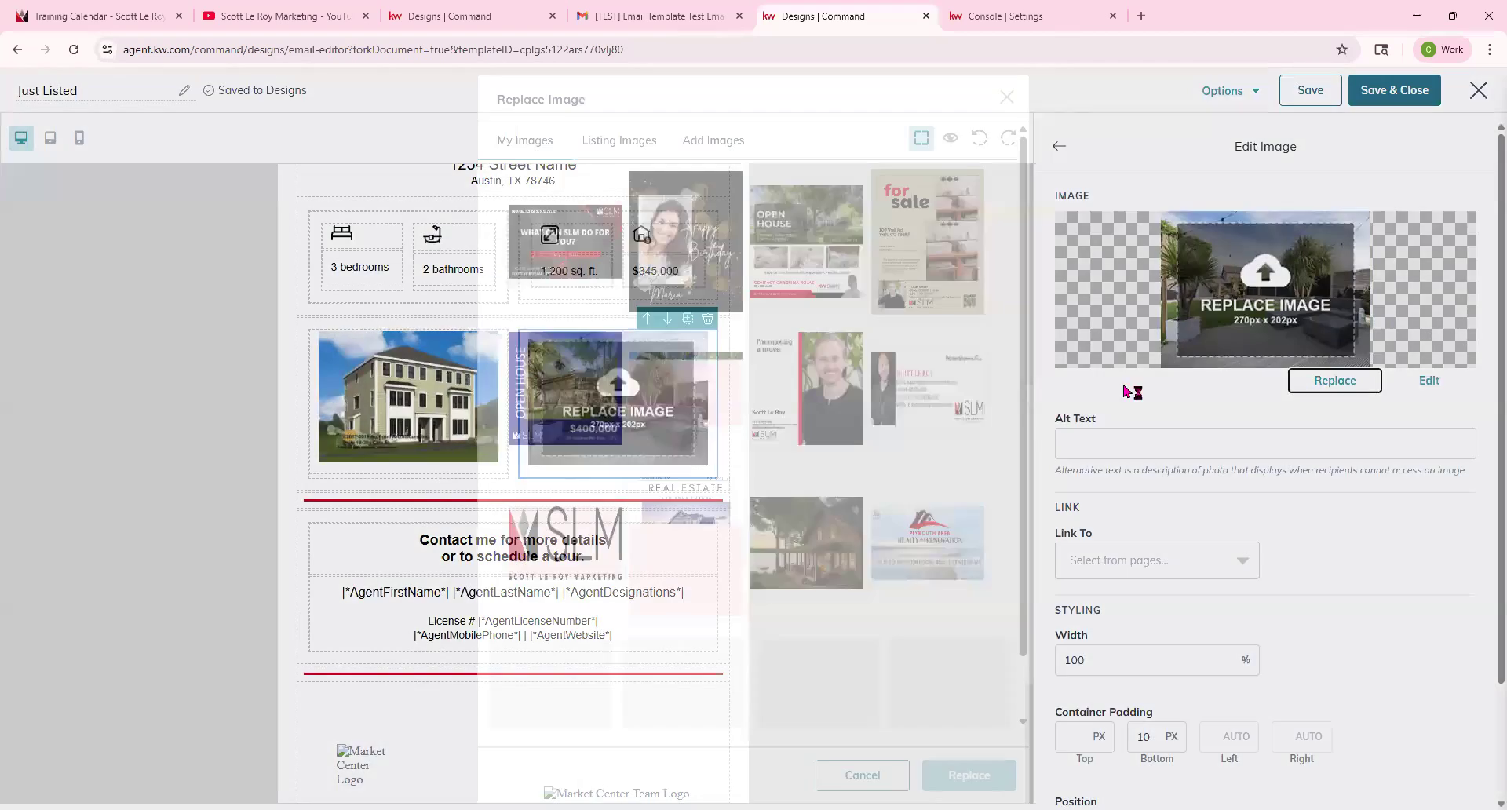
{"action": "left_click", "coordinate": [636, 141]}
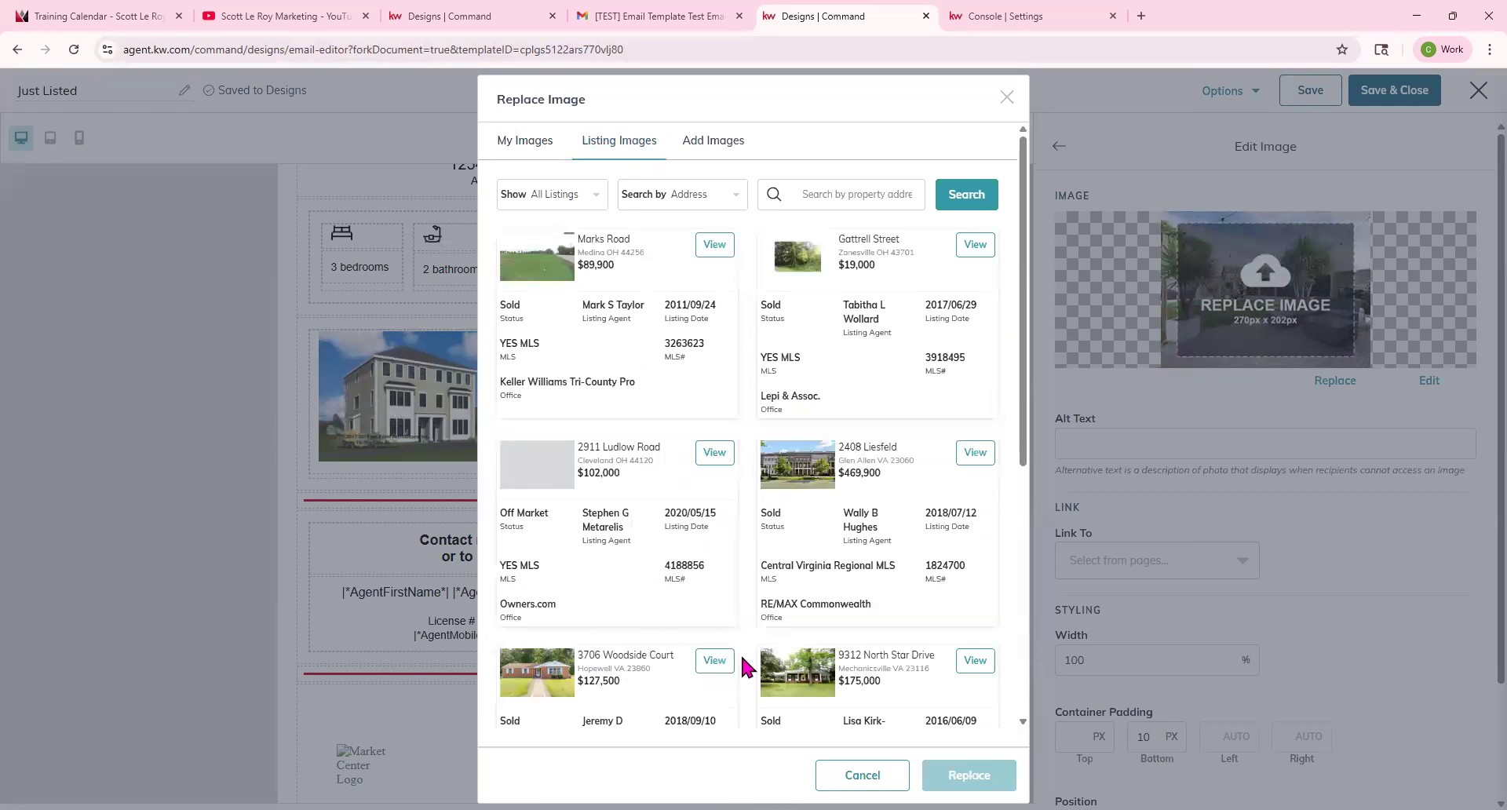
{"action": "scroll", "coordinate": [720, 581], "scroll_direction": "down", "scroll_amount": 2}
{"action": "scroll", "coordinate": [720, 581], "scroll_direction": "up", "scroll_amount": 2}
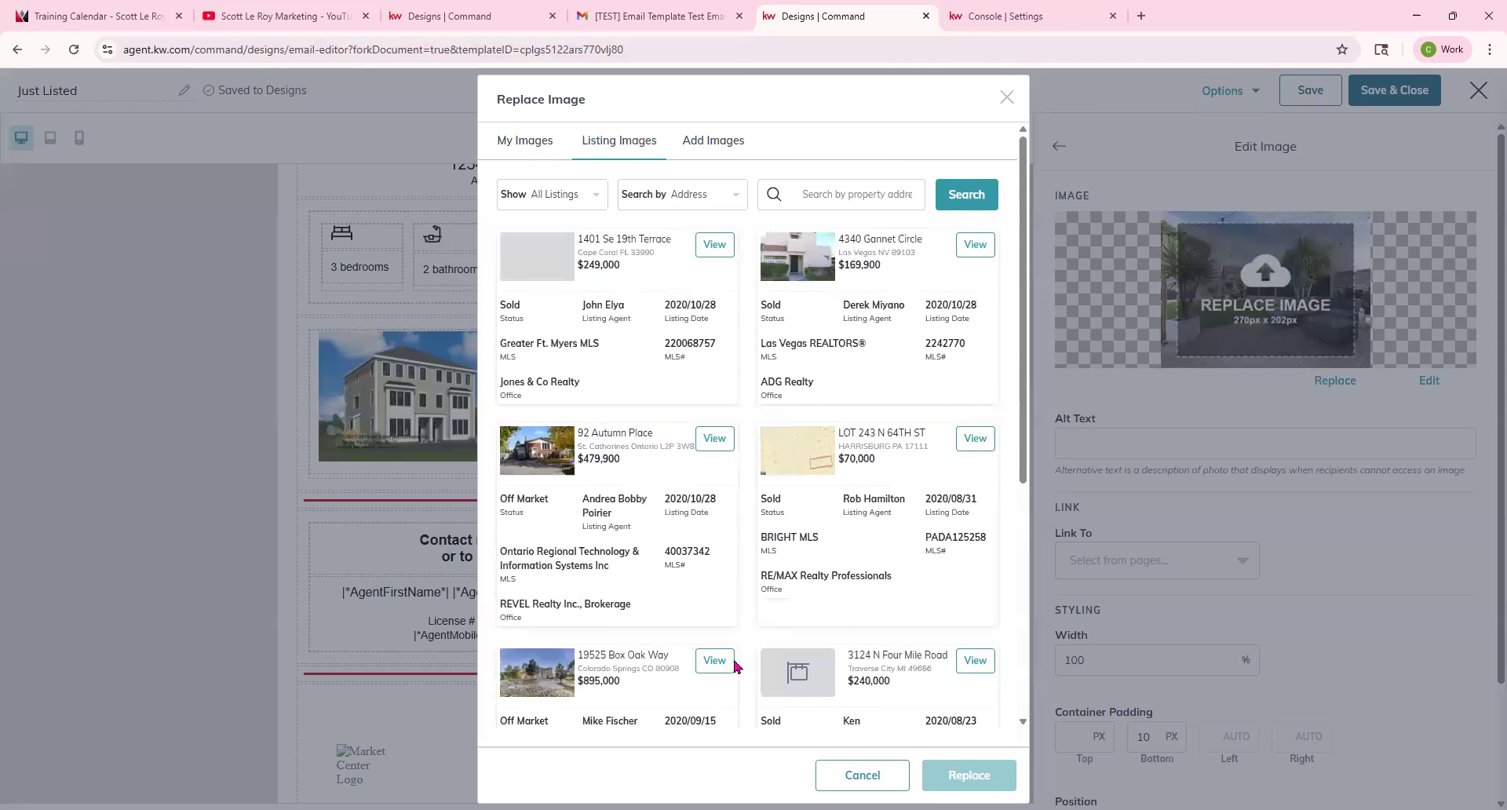
{"action": "scroll", "coordinate": [712, 583], "scroll_direction": "down", "scroll_amount": 4}
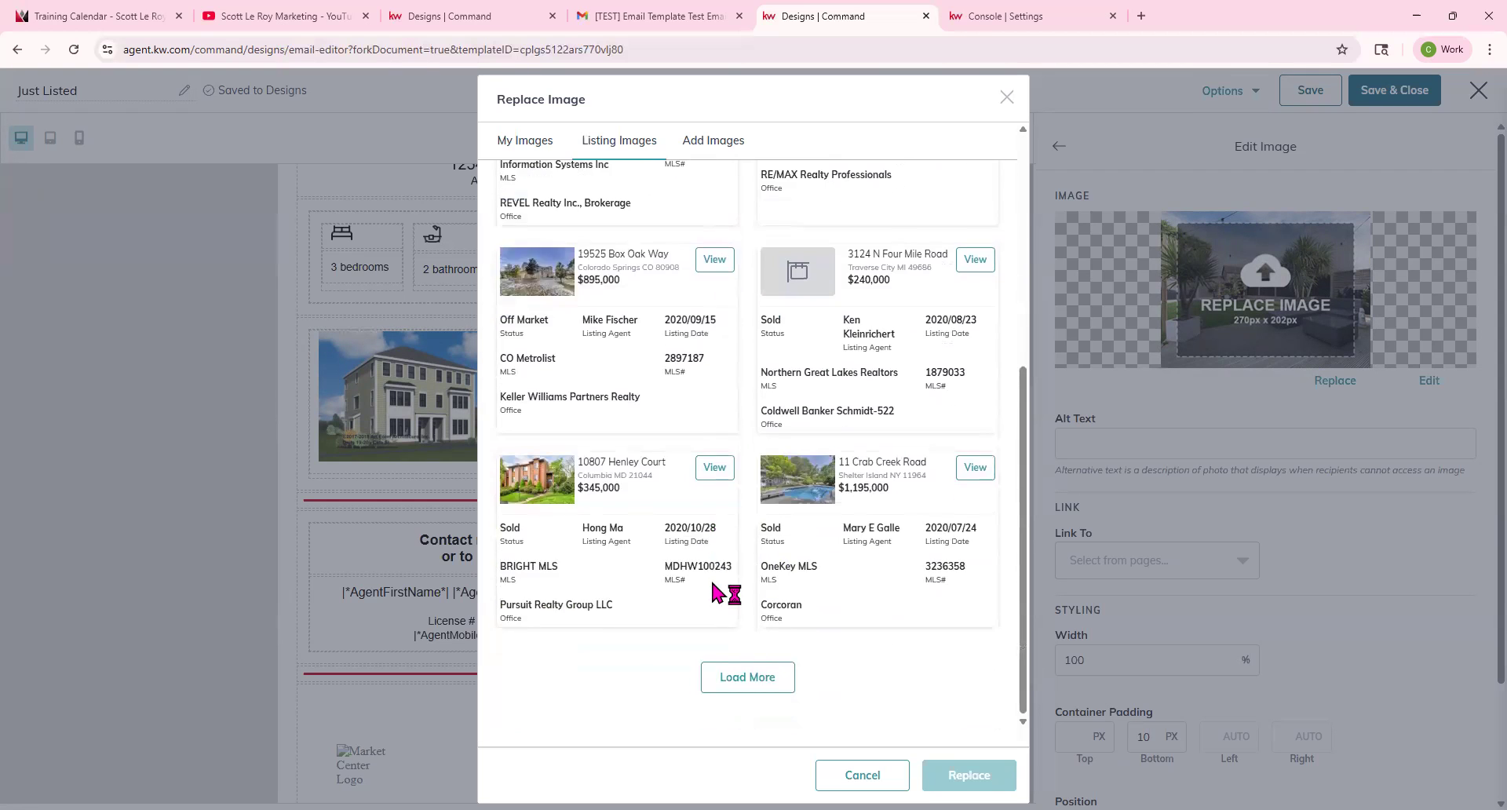
{"action": "left_click", "coordinate": [1006, 97]}
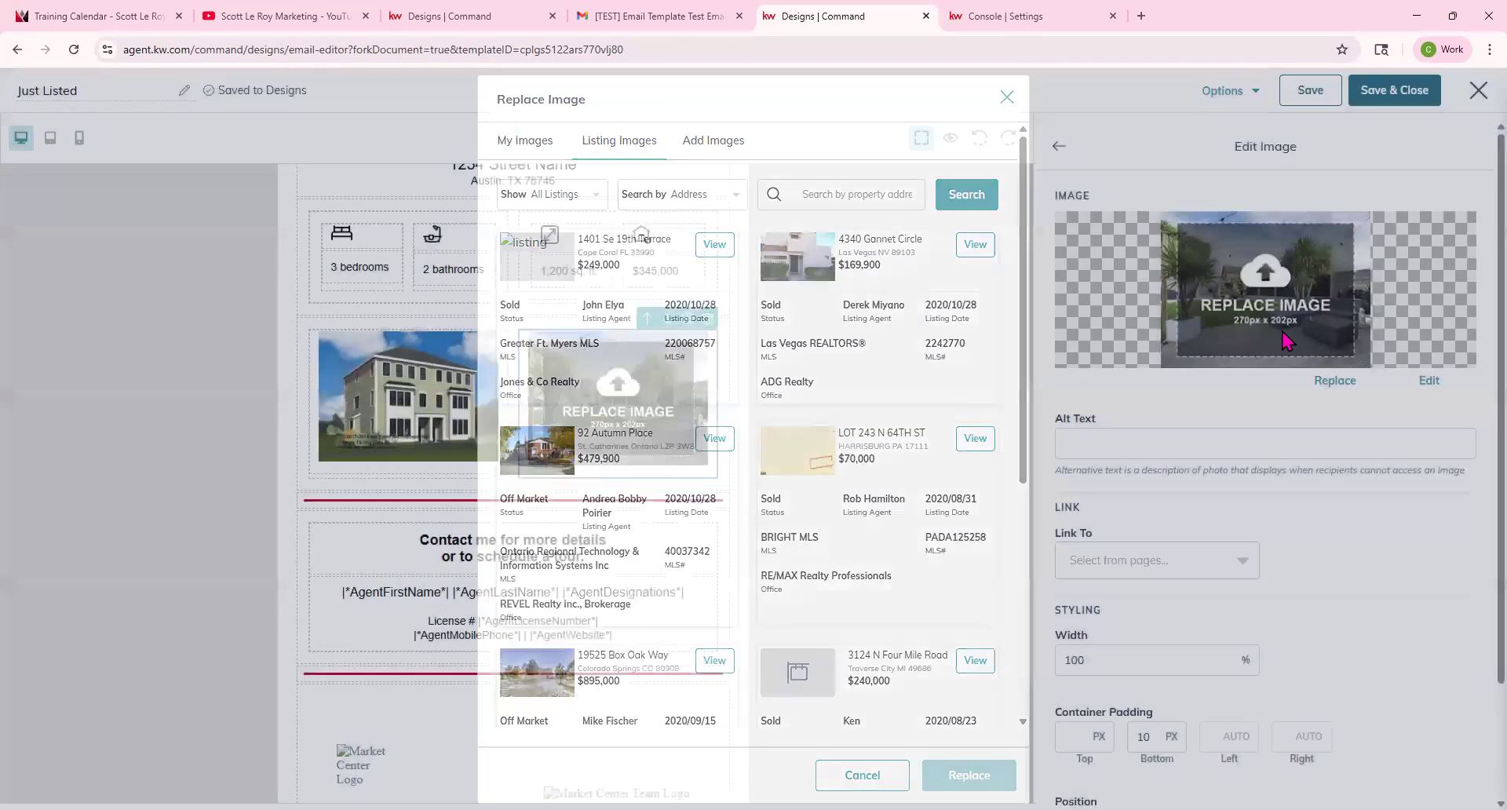
{"action": "left_click", "coordinate": [1332, 385]}
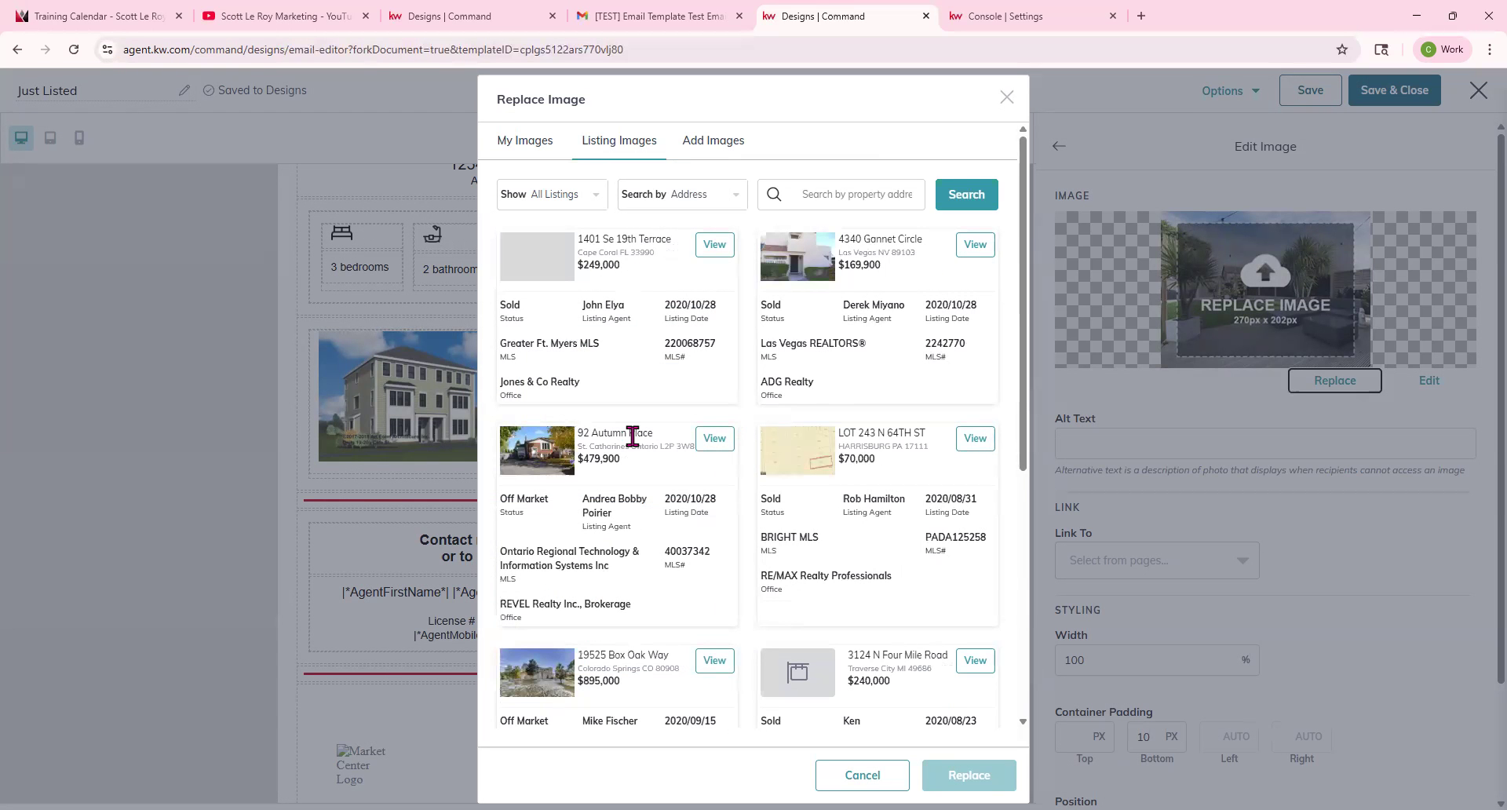
{"action": "scroll", "coordinate": [632, 437], "scroll_direction": "down", "scroll_amount": 5}
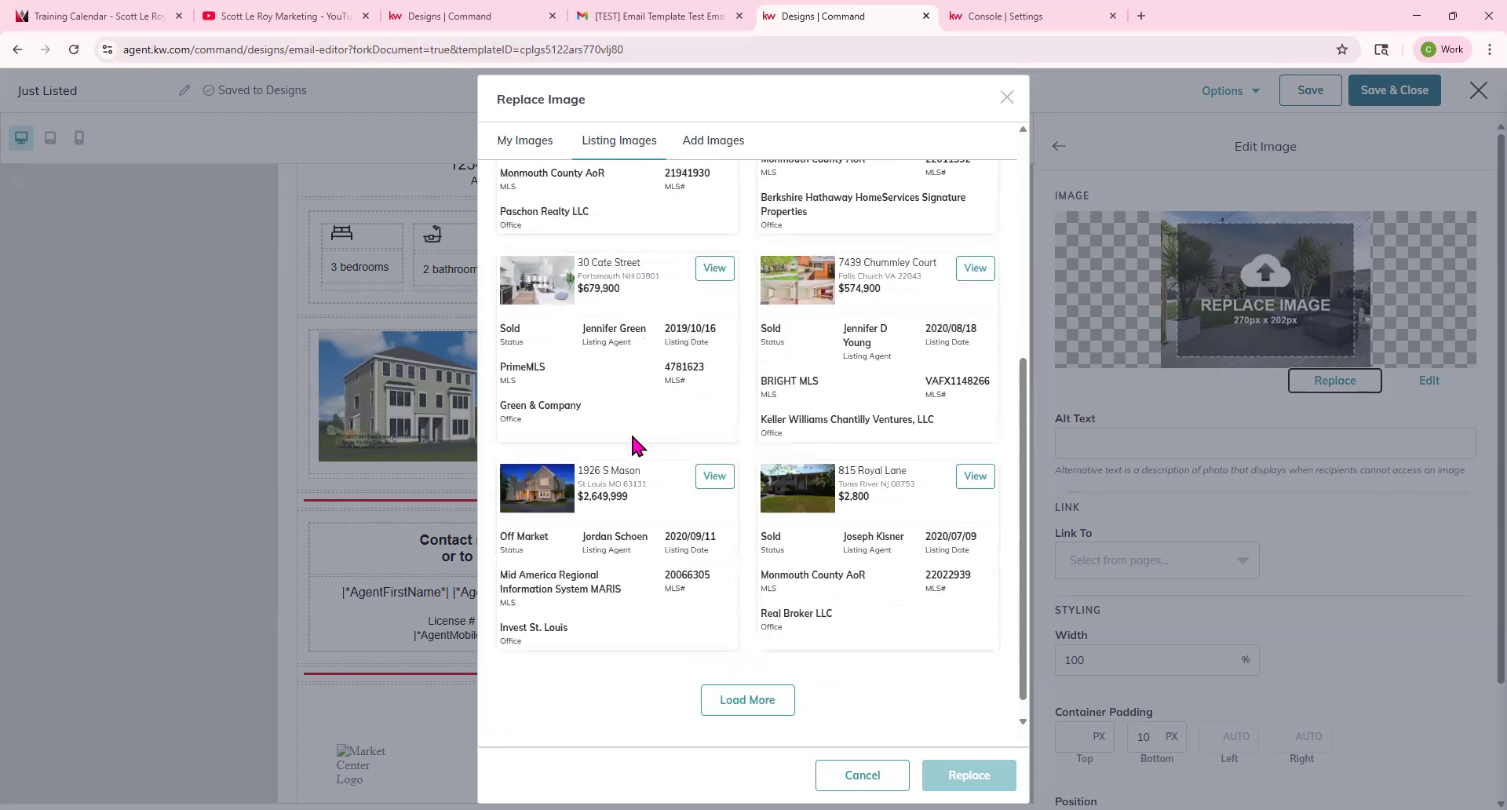
{"action": "left_click", "coordinate": [713, 267]}
{"action": "left_click", "coordinate": [870, 580]}
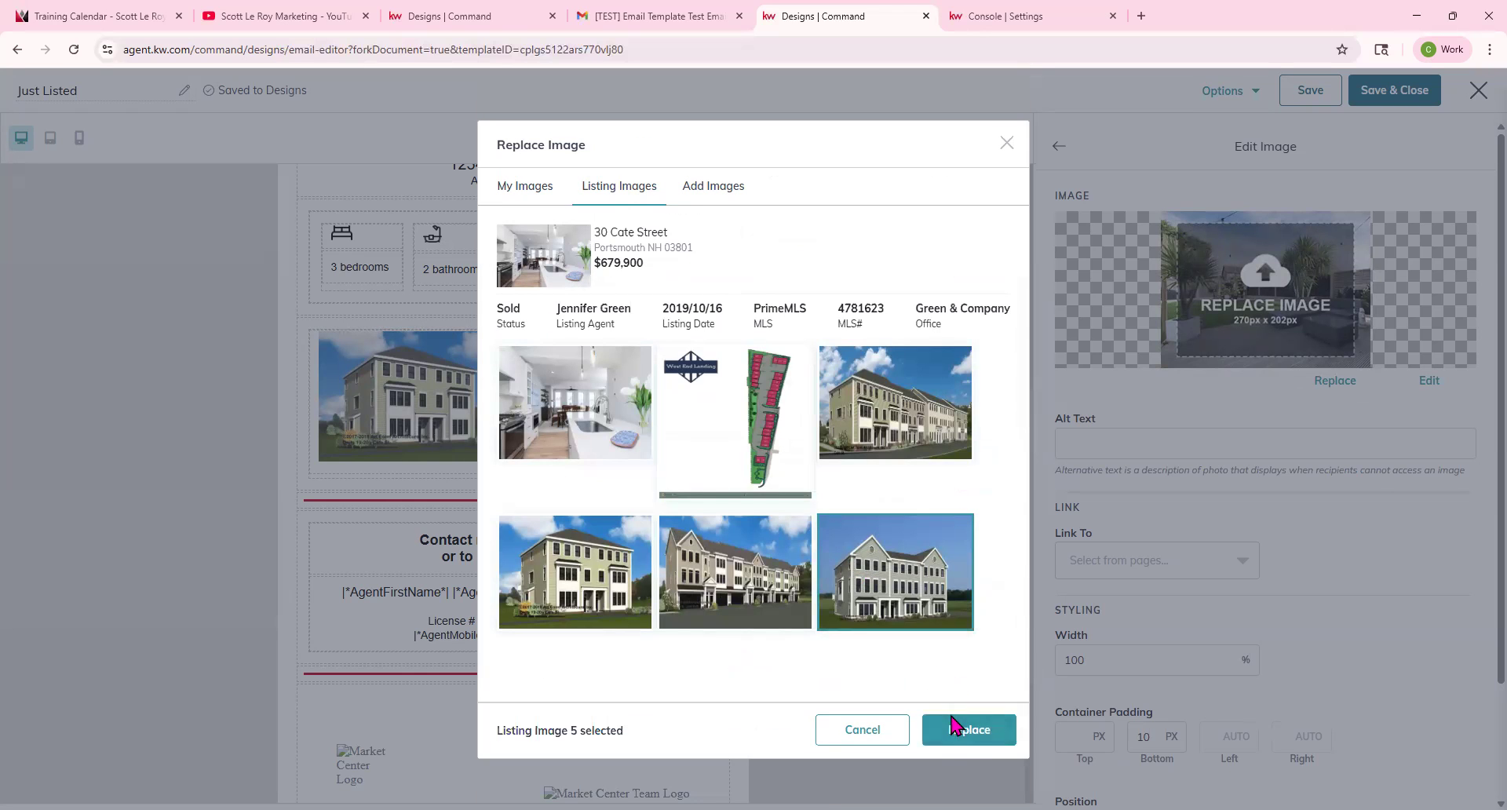
{"action": "left_click", "coordinate": [965, 737]}
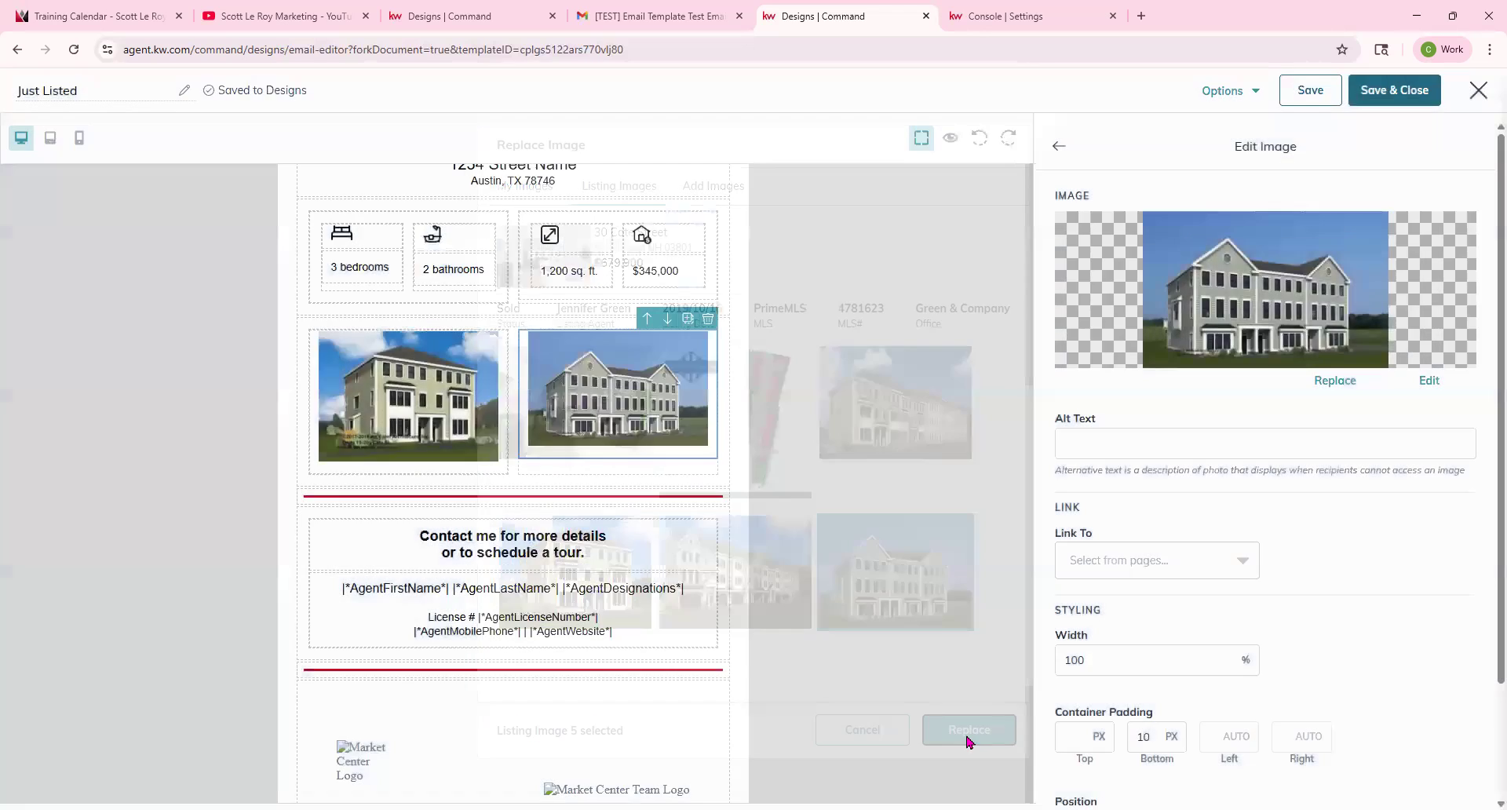
Preview the finished email design in desktop and mobile views.
{"action": "scroll", "coordinate": [717, 431], "scroll_direction": "up", "scroll_amount": 3}
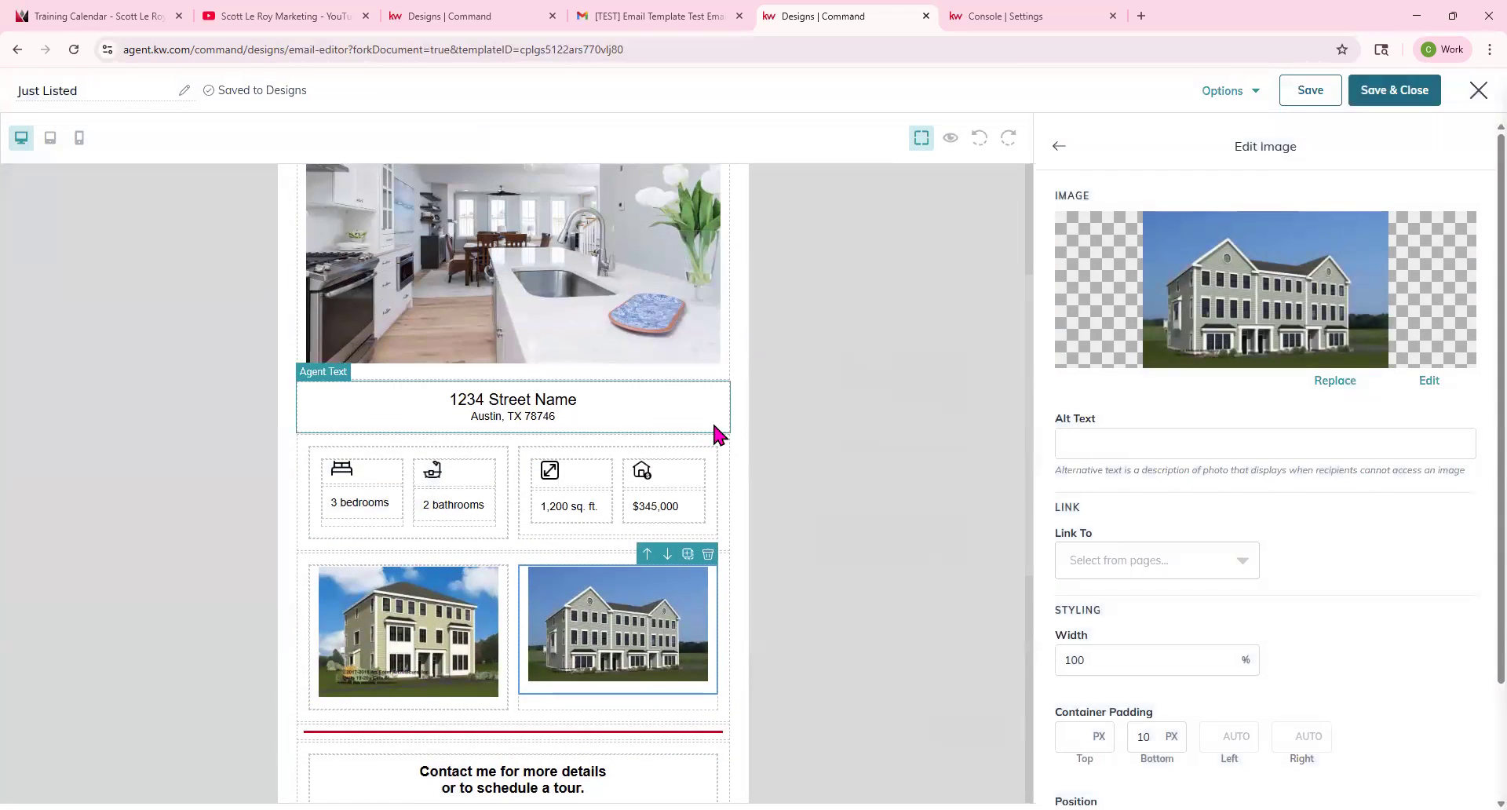
{"action": "scroll", "coordinate": [615, 410], "scroll_direction": "down", "scroll_amount": 4}
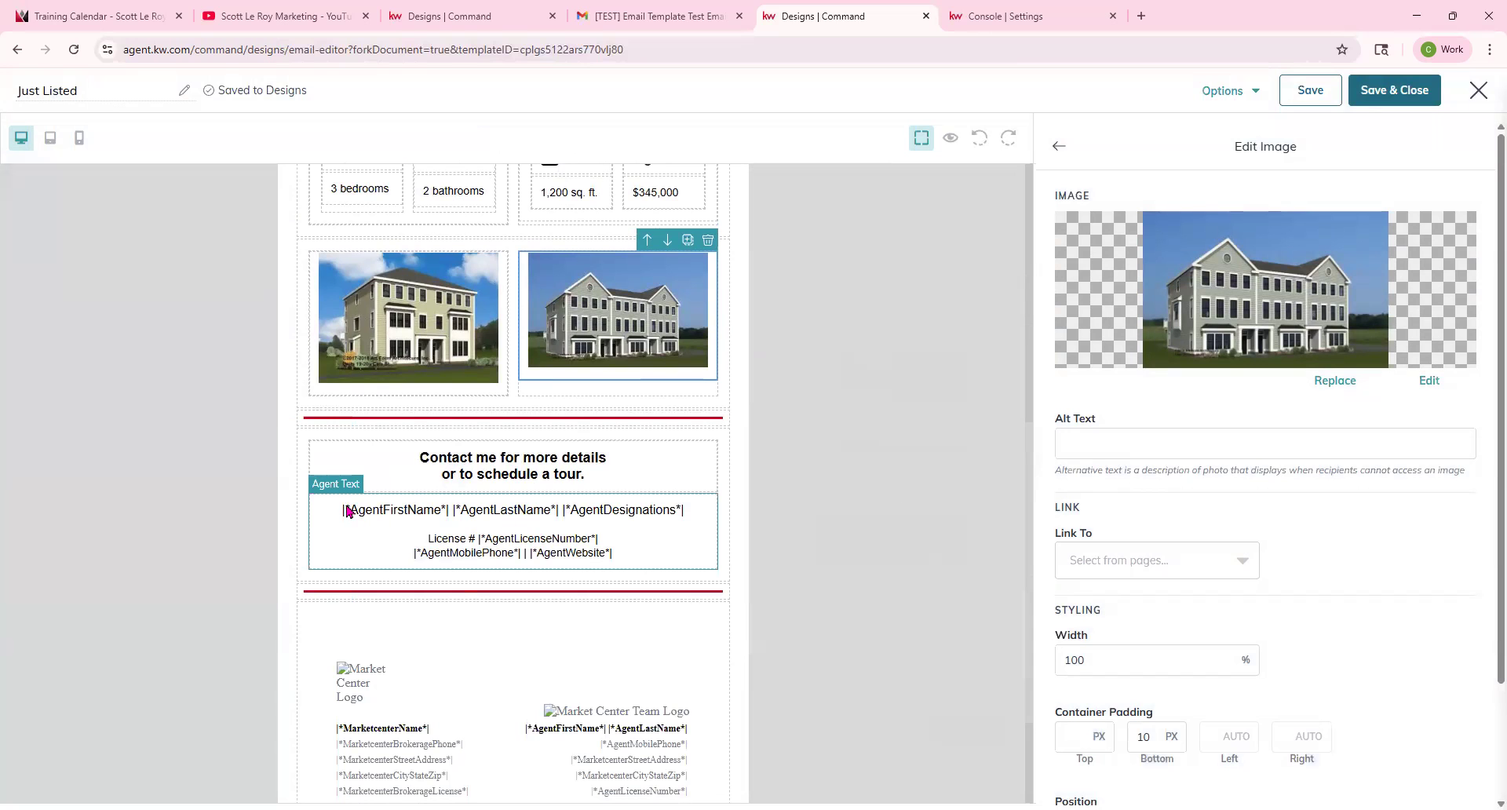
{"action": "scroll", "coordinate": [919, 273], "scroll_direction": "down", "scroll_amount": 2}
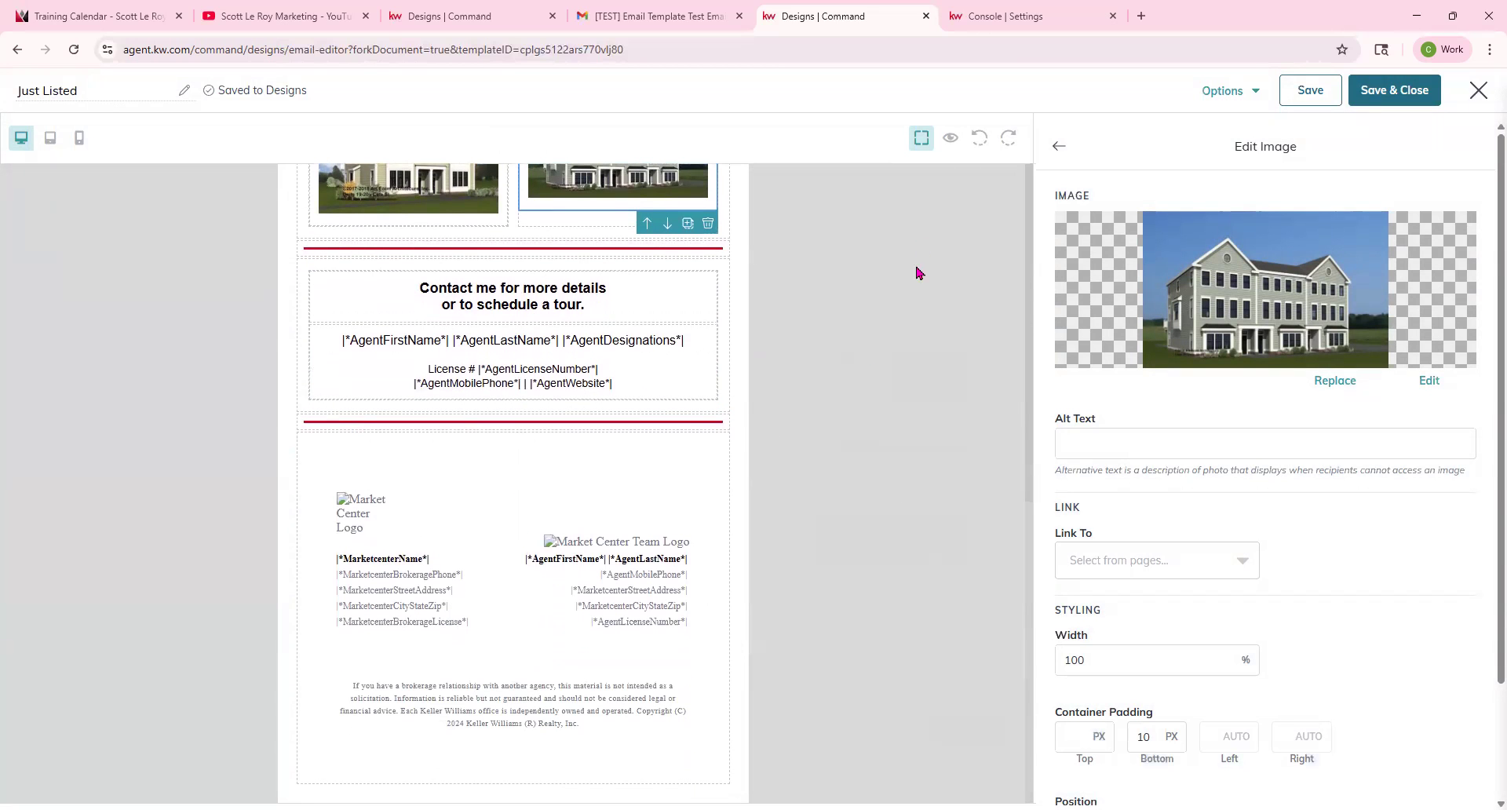
{"action": "left_click", "coordinate": [950, 139]}
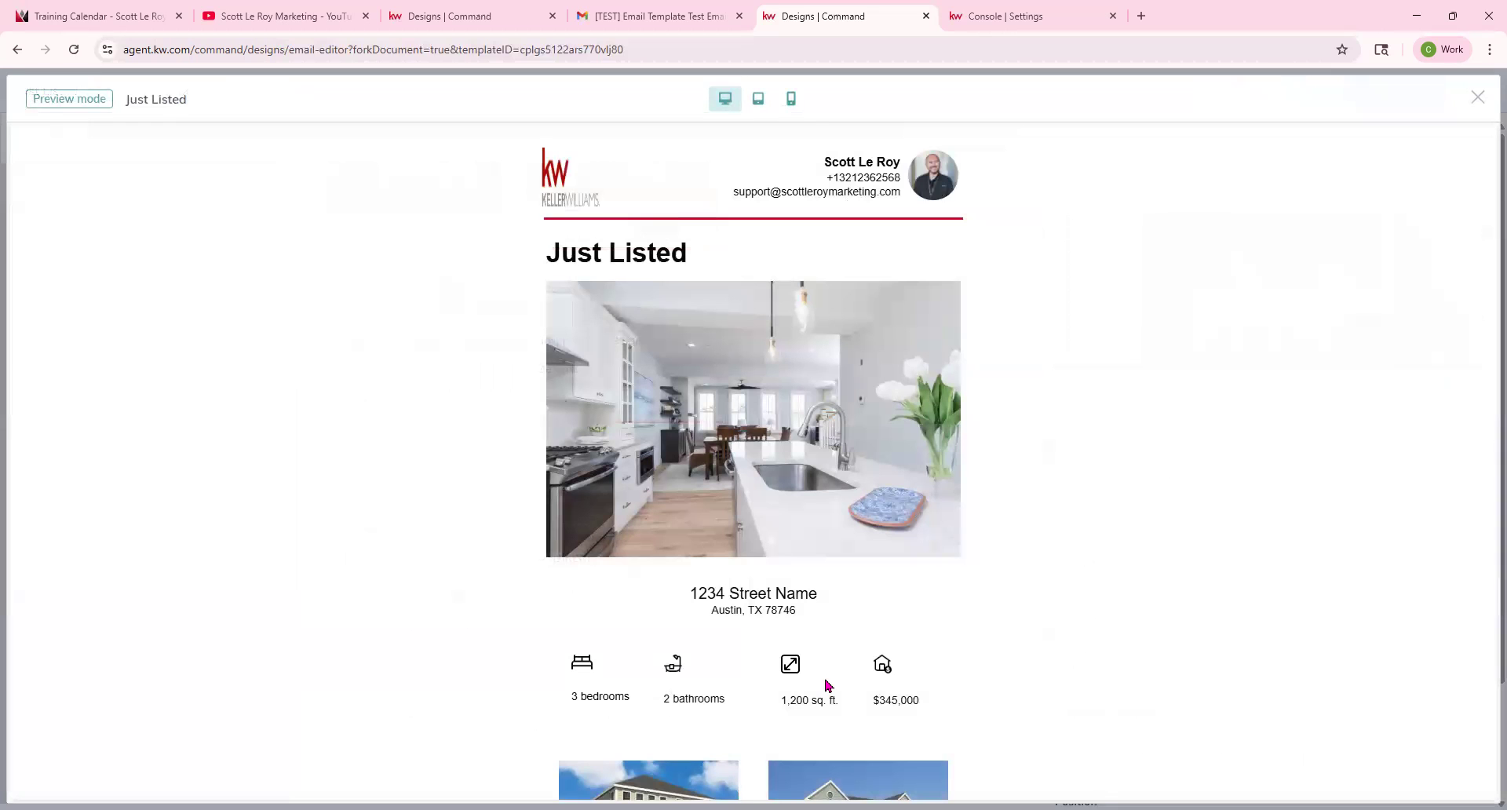
{"action": "left_click", "coordinate": [784, 101]}
{"action": "left_click", "coordinate": [722, 98]}
{"action": "scroll", "coordinate": [1158, 491], "scroll_direction": "down", "scroll_amount": 10}
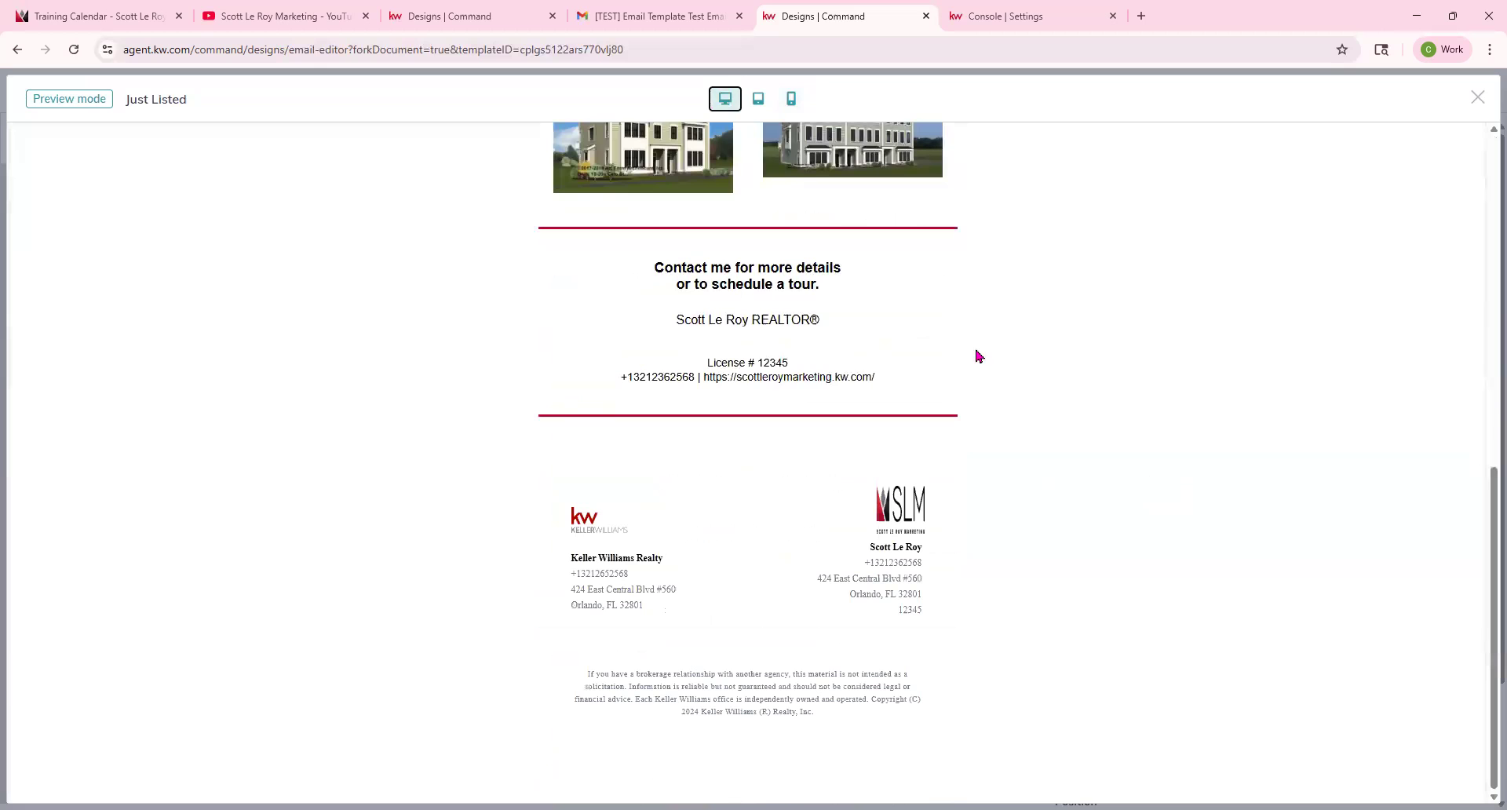
{"action": "scroll", "coordinate": [1044, 620], "scroll_direction": "up", "scroll_amount": 10}
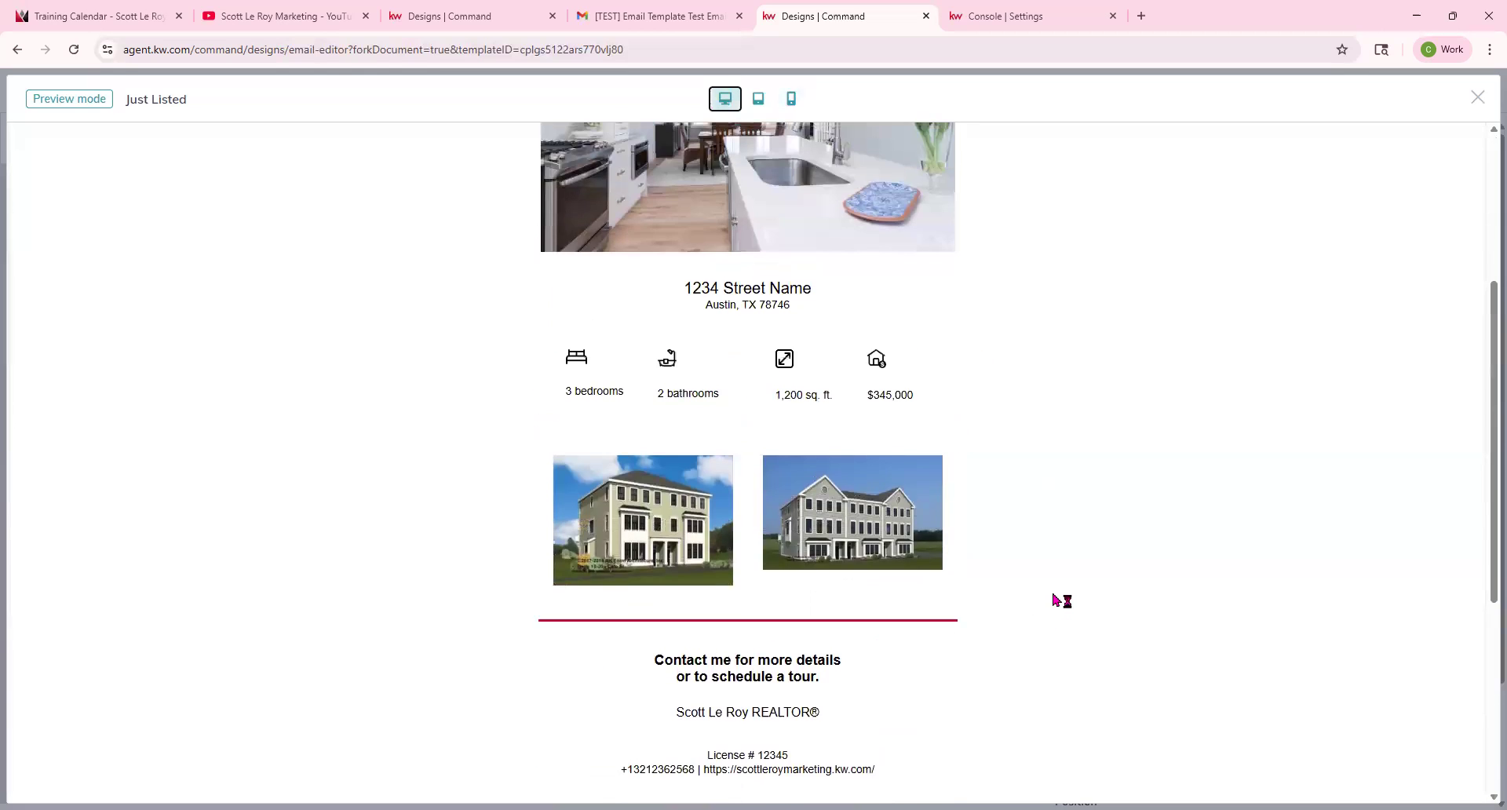
{"action": "left_click", "coordinate": [1478, 102]}
Save and close the Just Listed design.
{"action": "left_click", "coordinate": [1394, 93]}
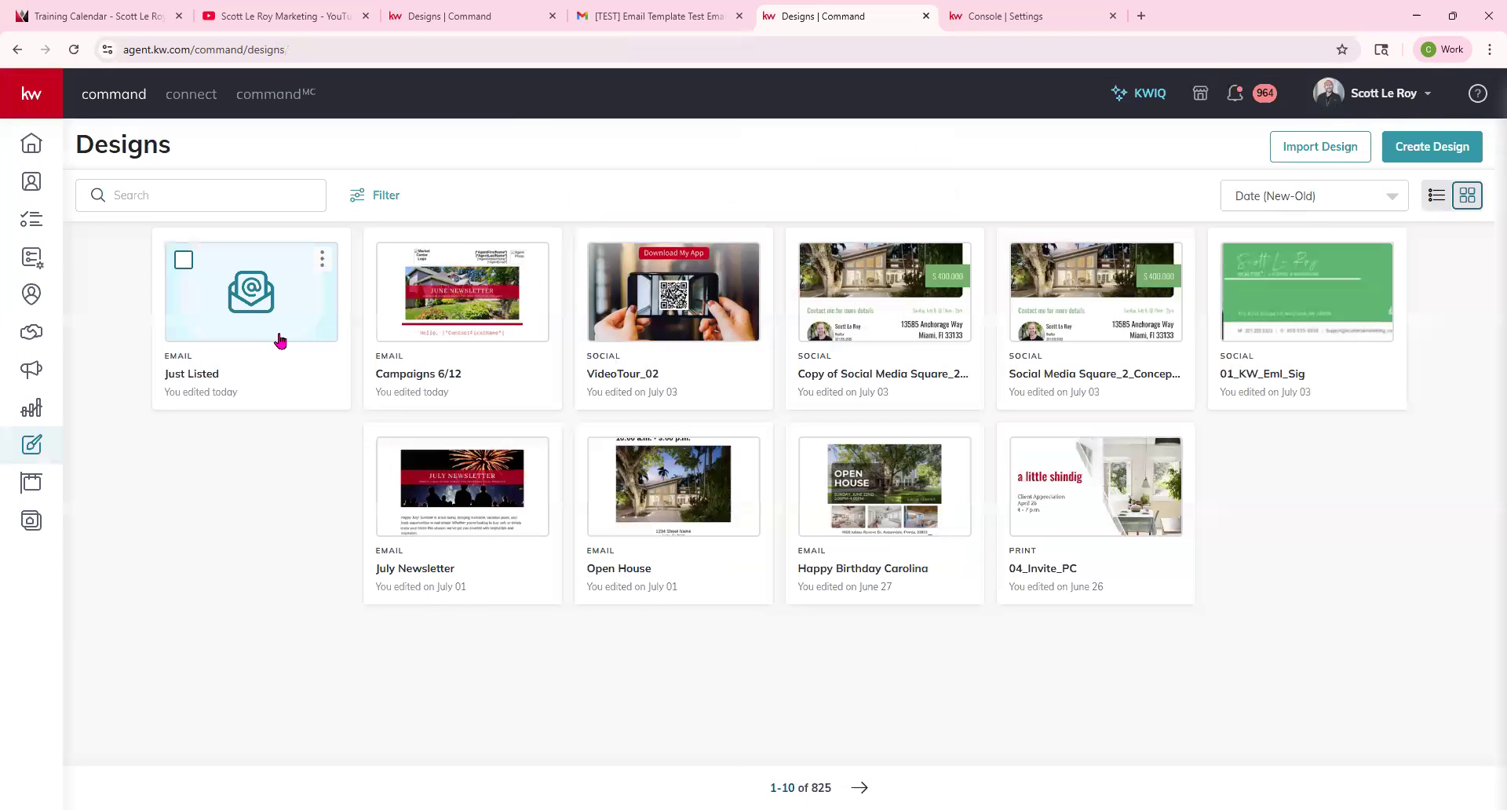
Create a new Command Email campaign named test with the Advertise Listing goal.
{"action": "left_click", "coordinate": [35, 371]}
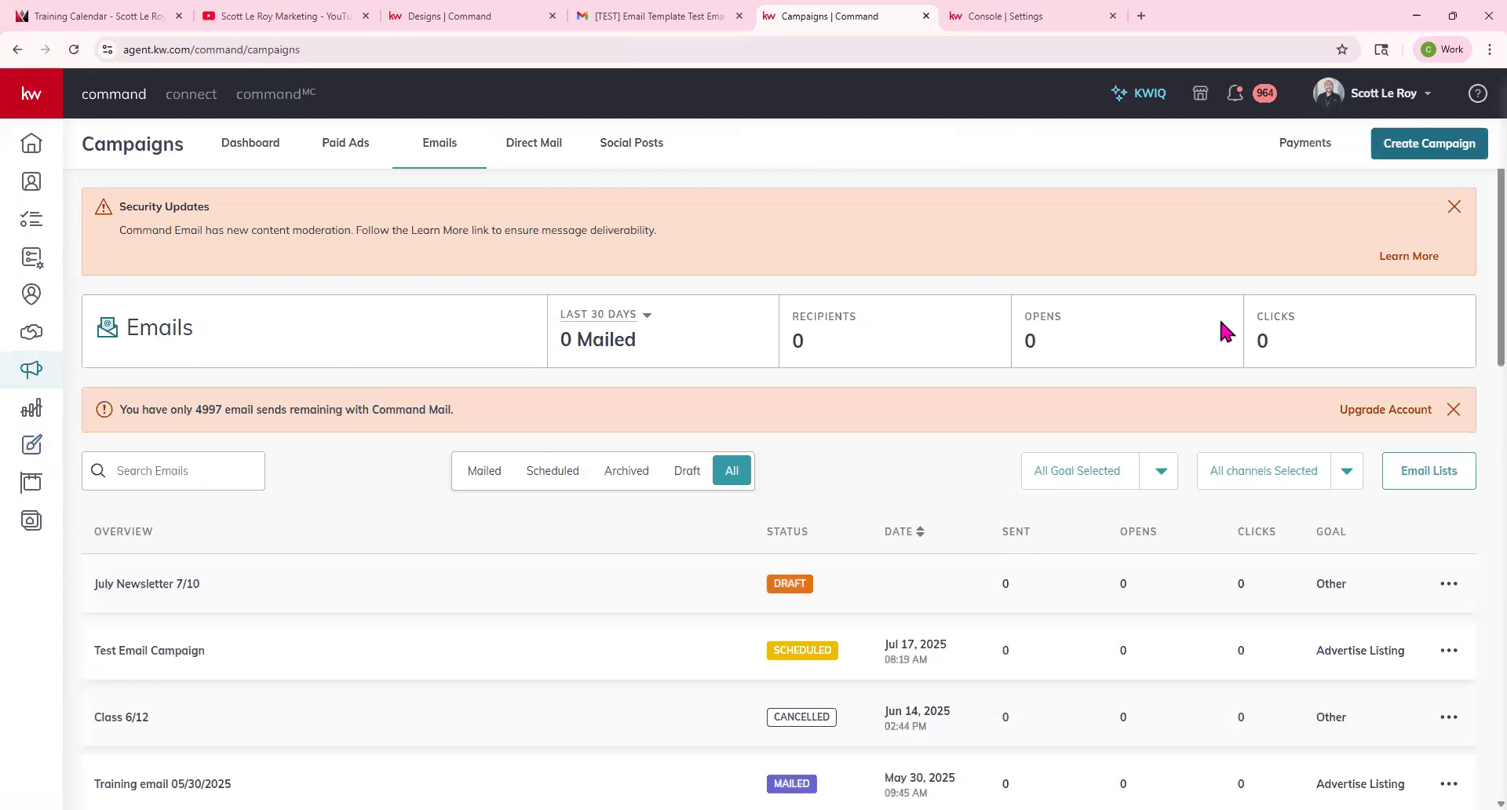
{"action": "left_click", "coordinate": [1397, 145]}
{"action": "left_click", "coordinate": [819, 399]}
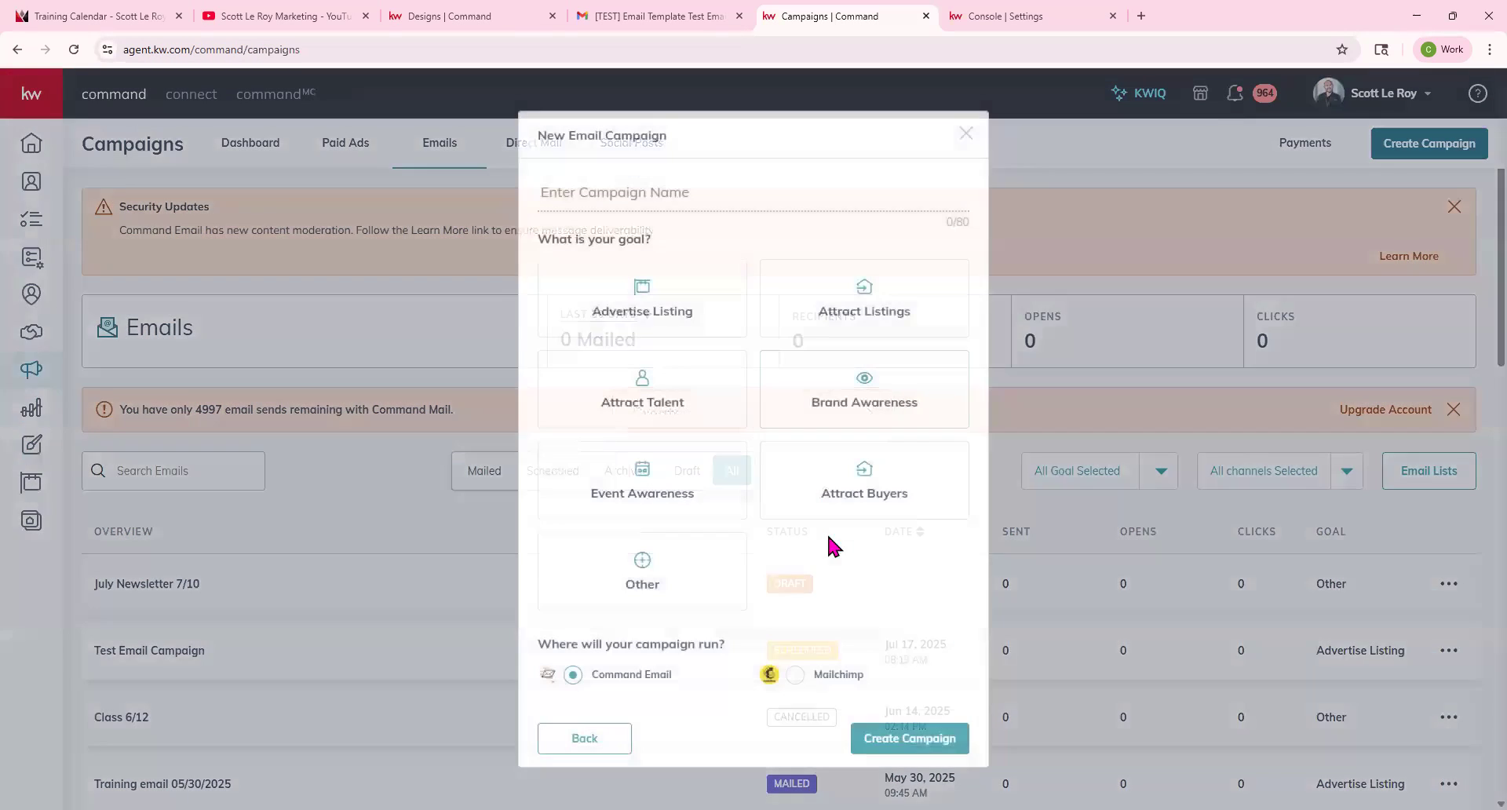
{"action": "left_click", "coordinate": [674, 198]}
{"action": "type", "text": "test"}
{"action": "left_click", "coordinate": [645, 308]}
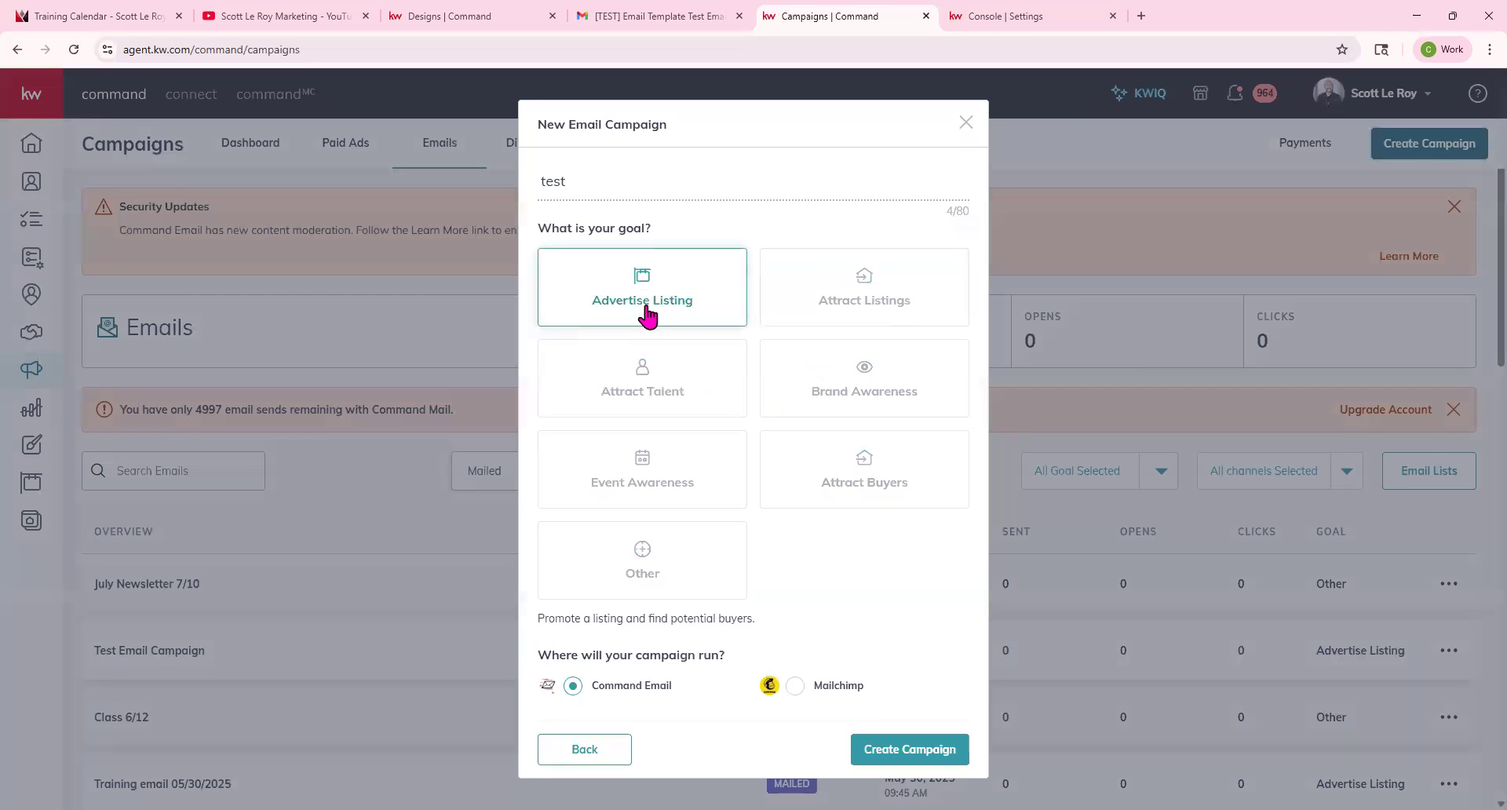
{"action": "left_click", "coordinate": [934, 759]}
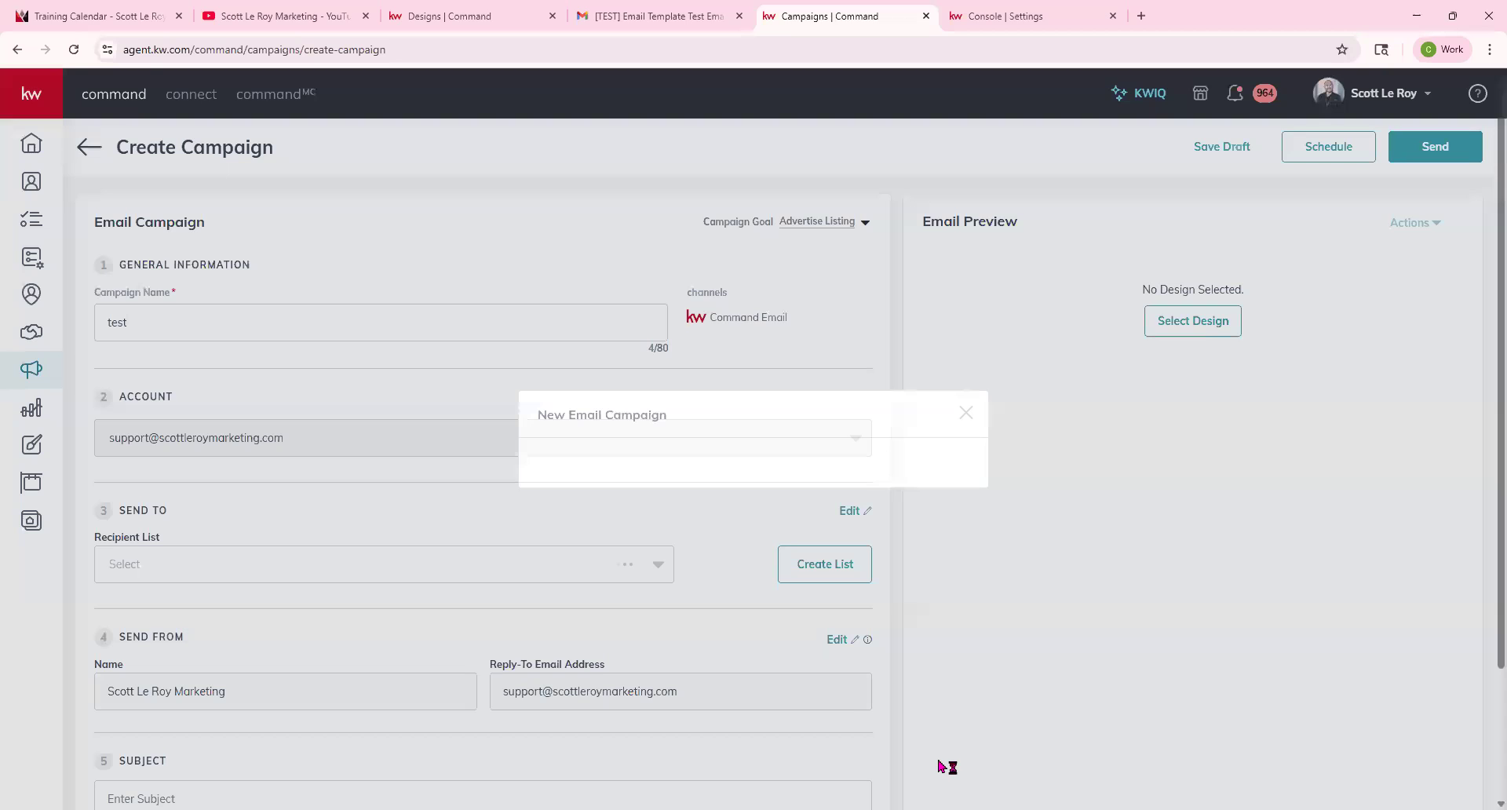
Select the Just Listed design as the campaign content, save it and leave the design editor.
{"action": "scroll", "coordinate": [249, 609], "scroll_direction": "down", "scroll_amount": 3}
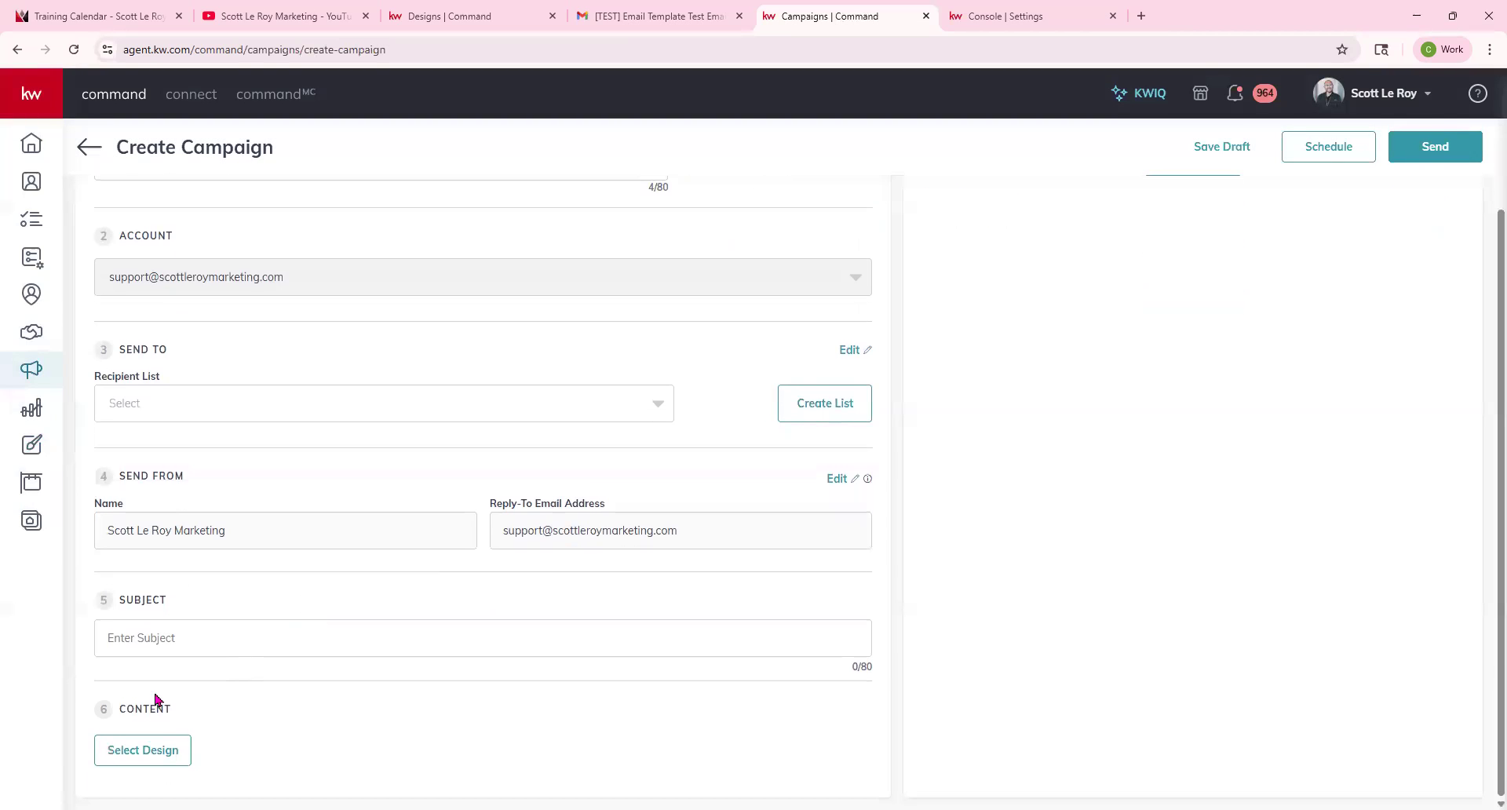
{"action": "left_click", "coordinate": [140, 746]}
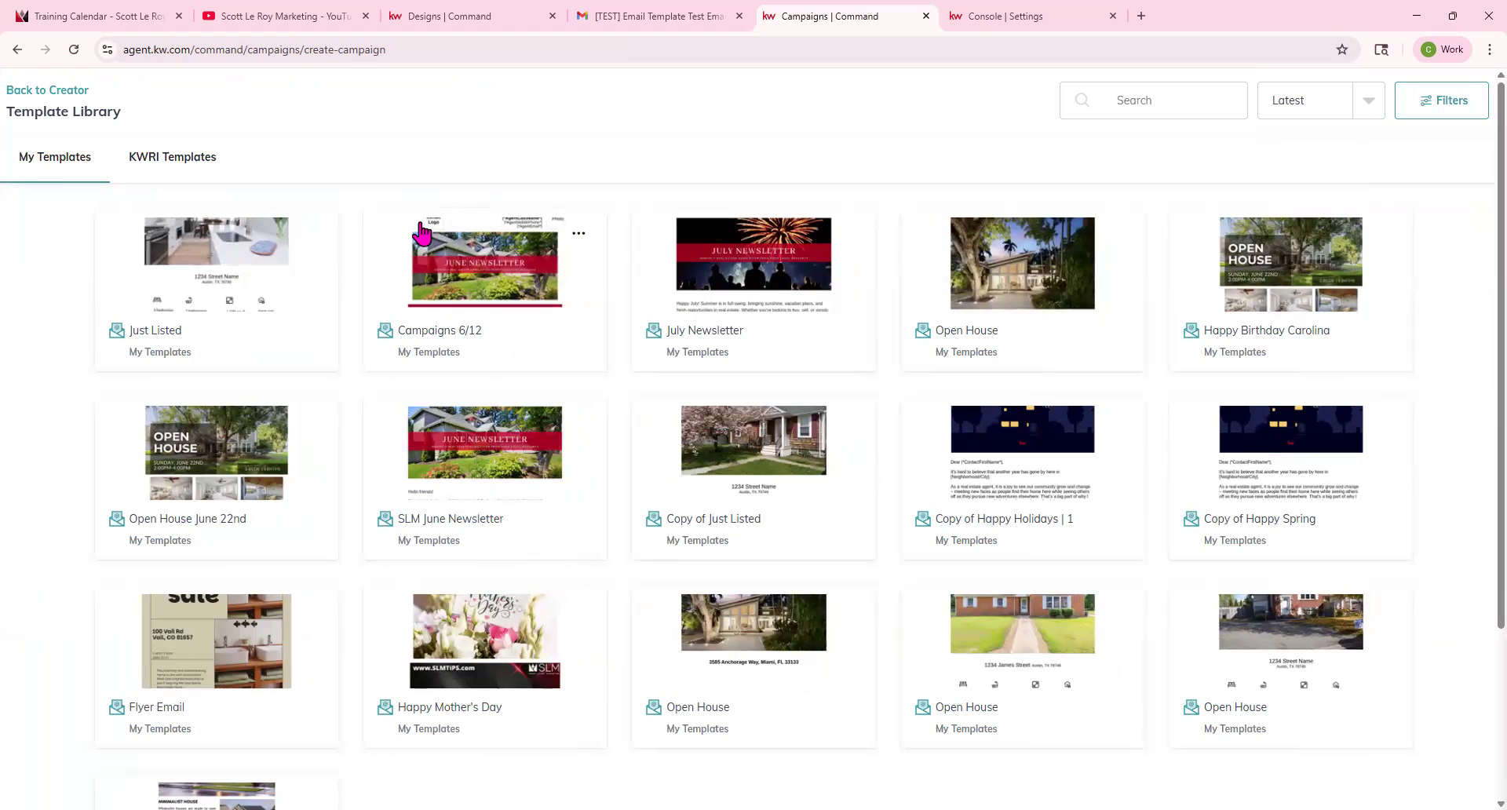
{"action": "left_click", "coordinate": [243, 289]}
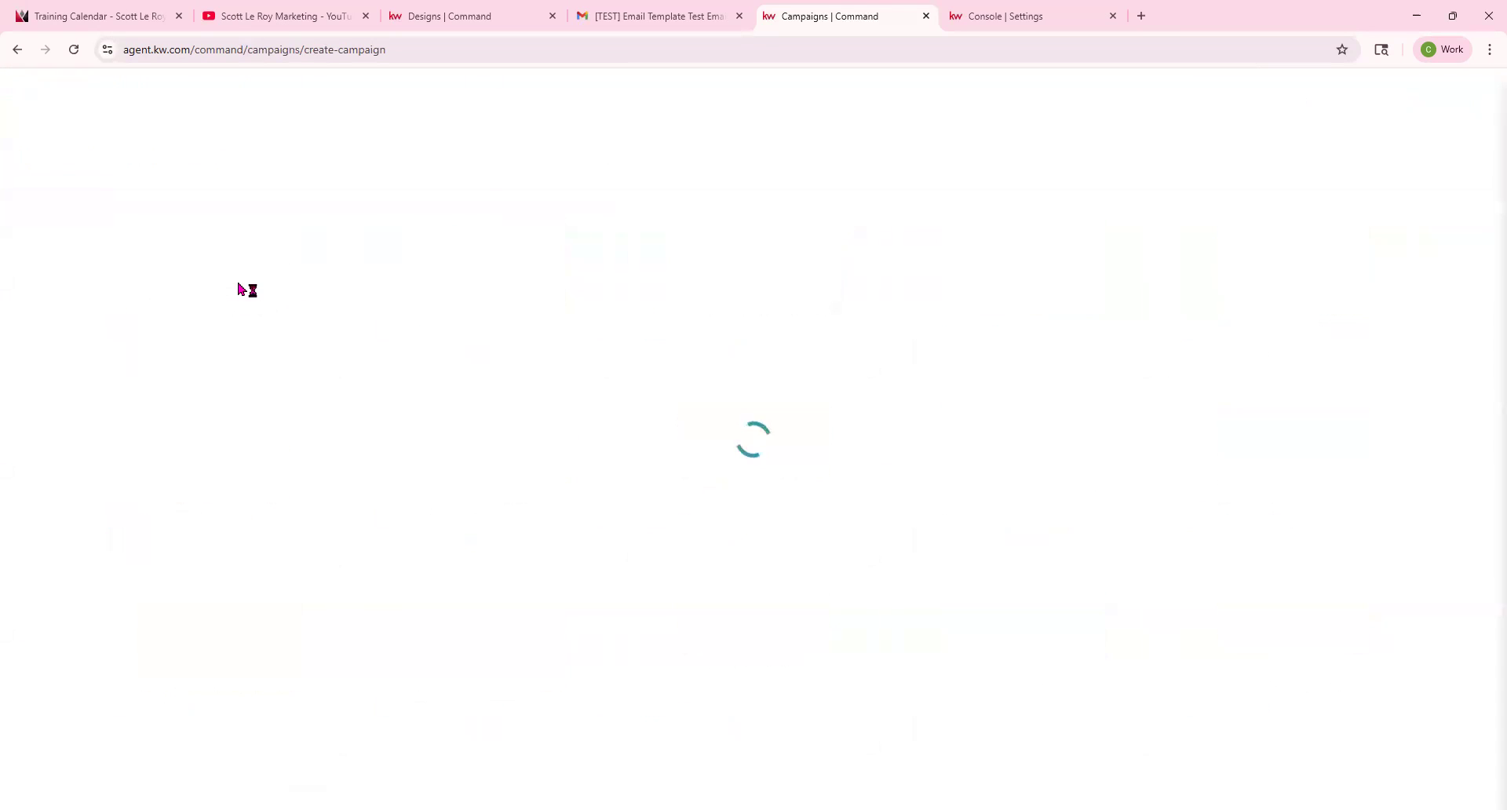
{"action": "scroll", "coordinate": [838, 393], "scroll_direction": "down", "scroll_amount": 2}
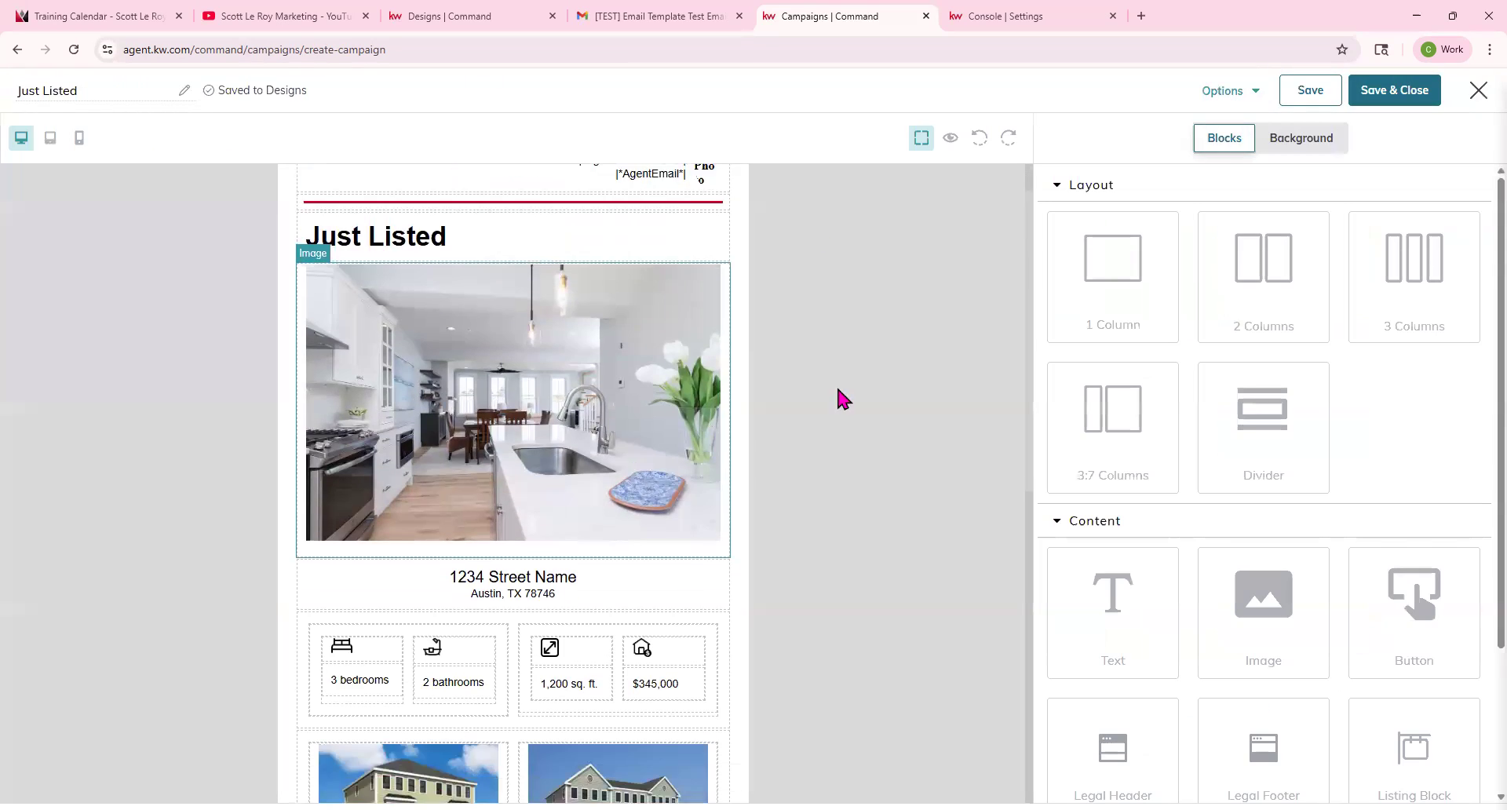
{"action": "left_click", "coordinate": [1306, 96]}
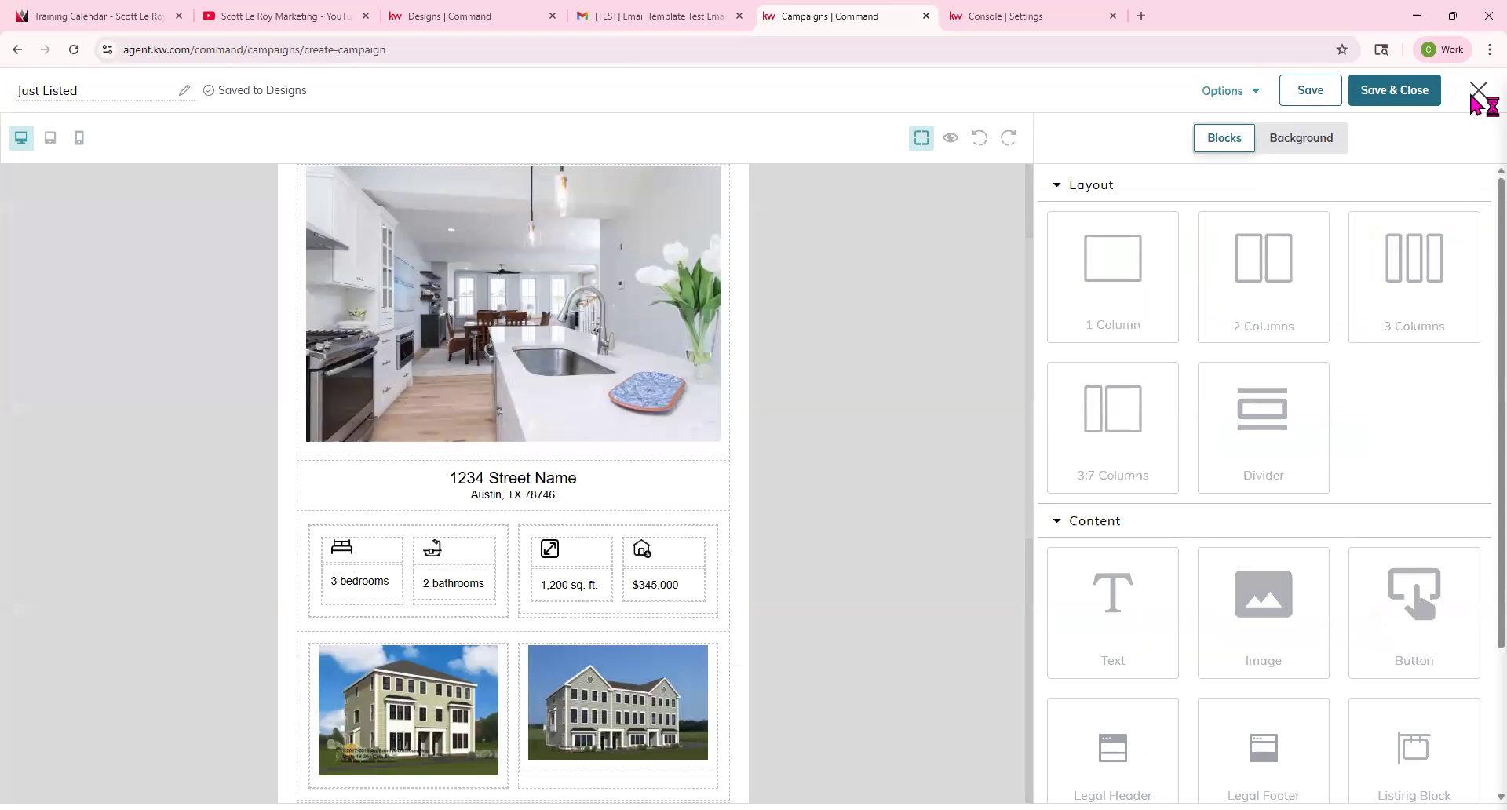
{"action": "left_click", "coordinate": [1479, 91]}
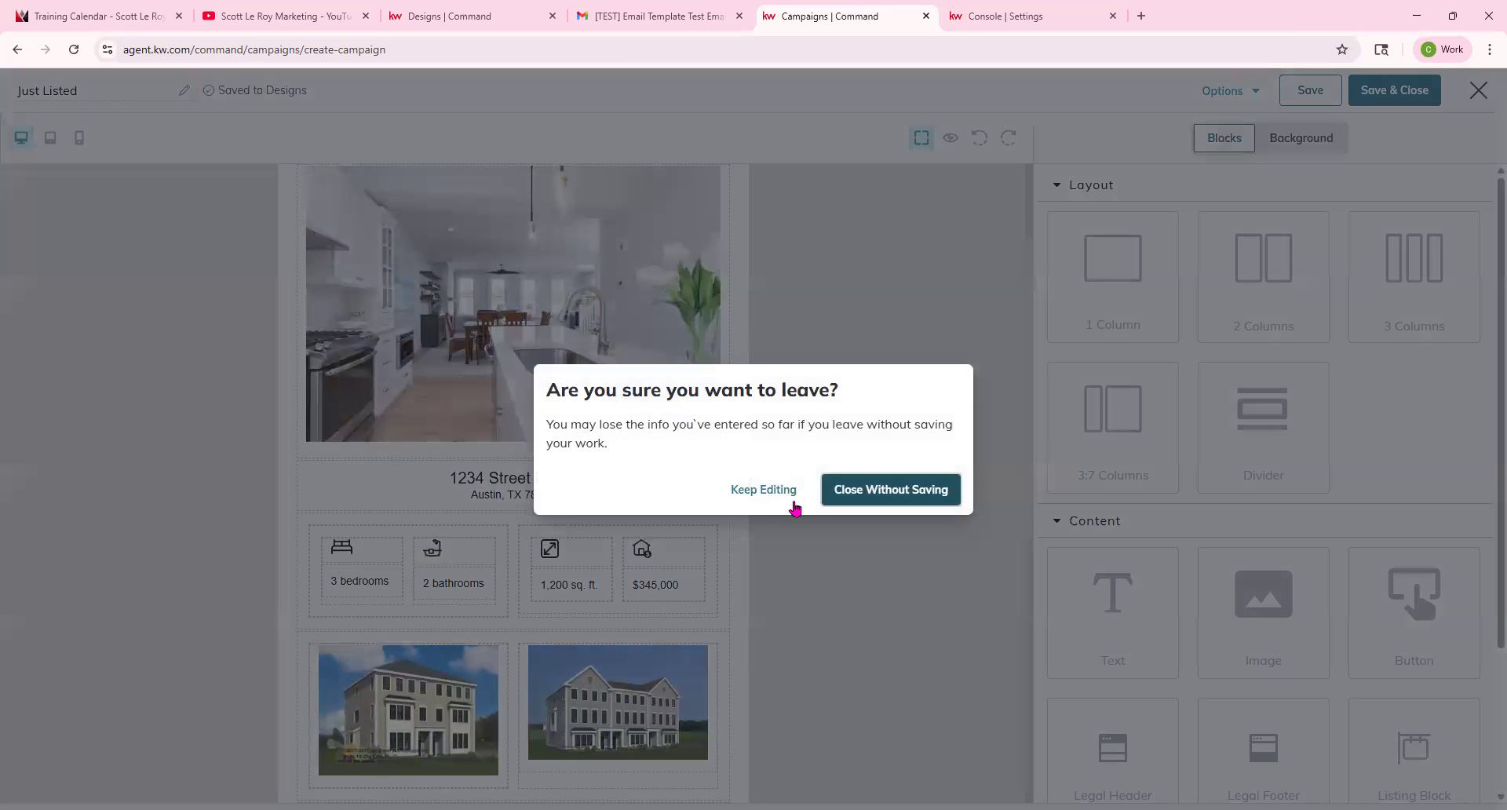
{"action": "left_click", "coordinate": [906, 490]}
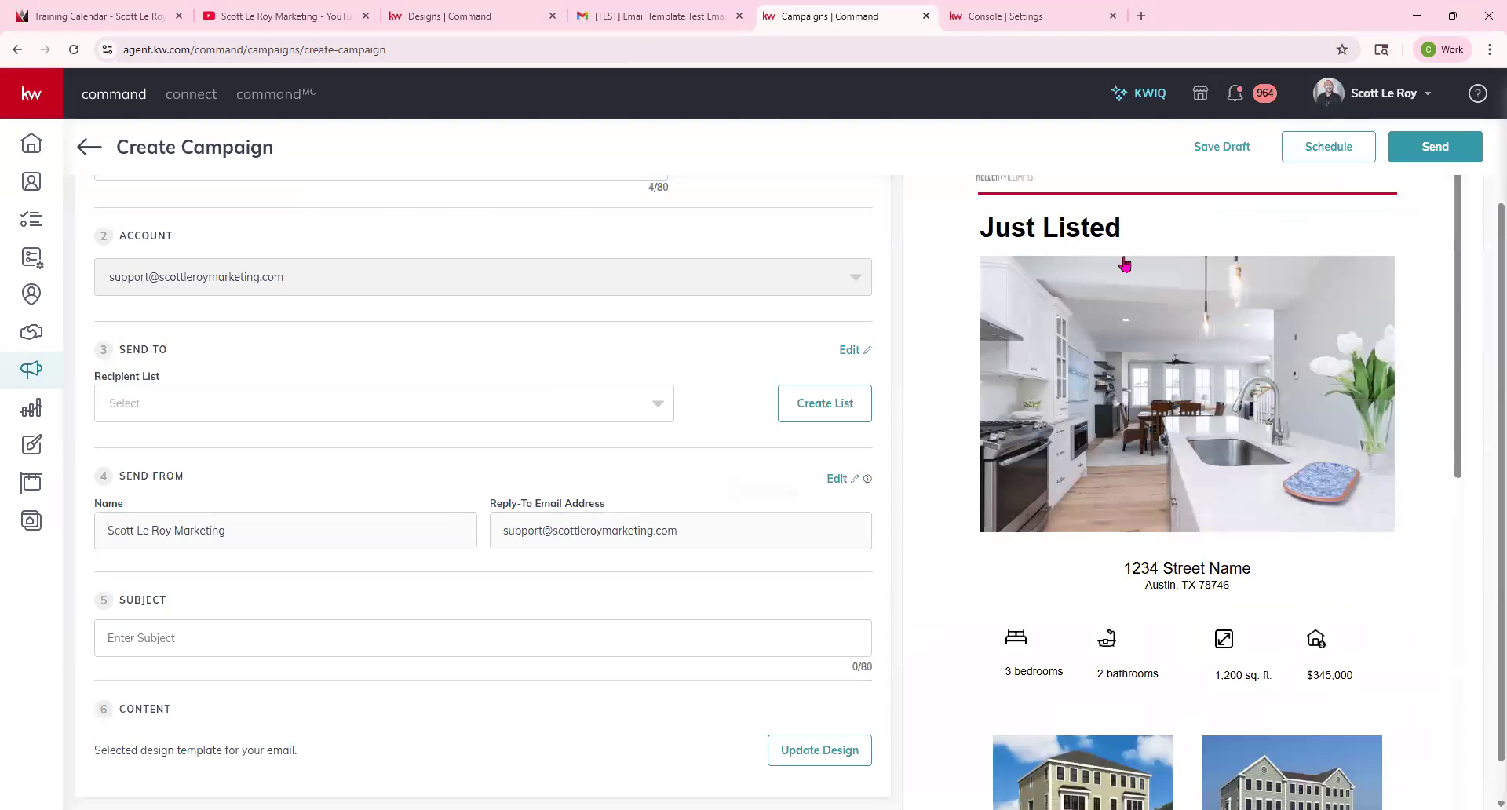
Save the campaign as a draft and exit.
{"action": "scroll", "coordinate": [1184, 447], "scroll_direction": "down", "scroll_amount": 10}
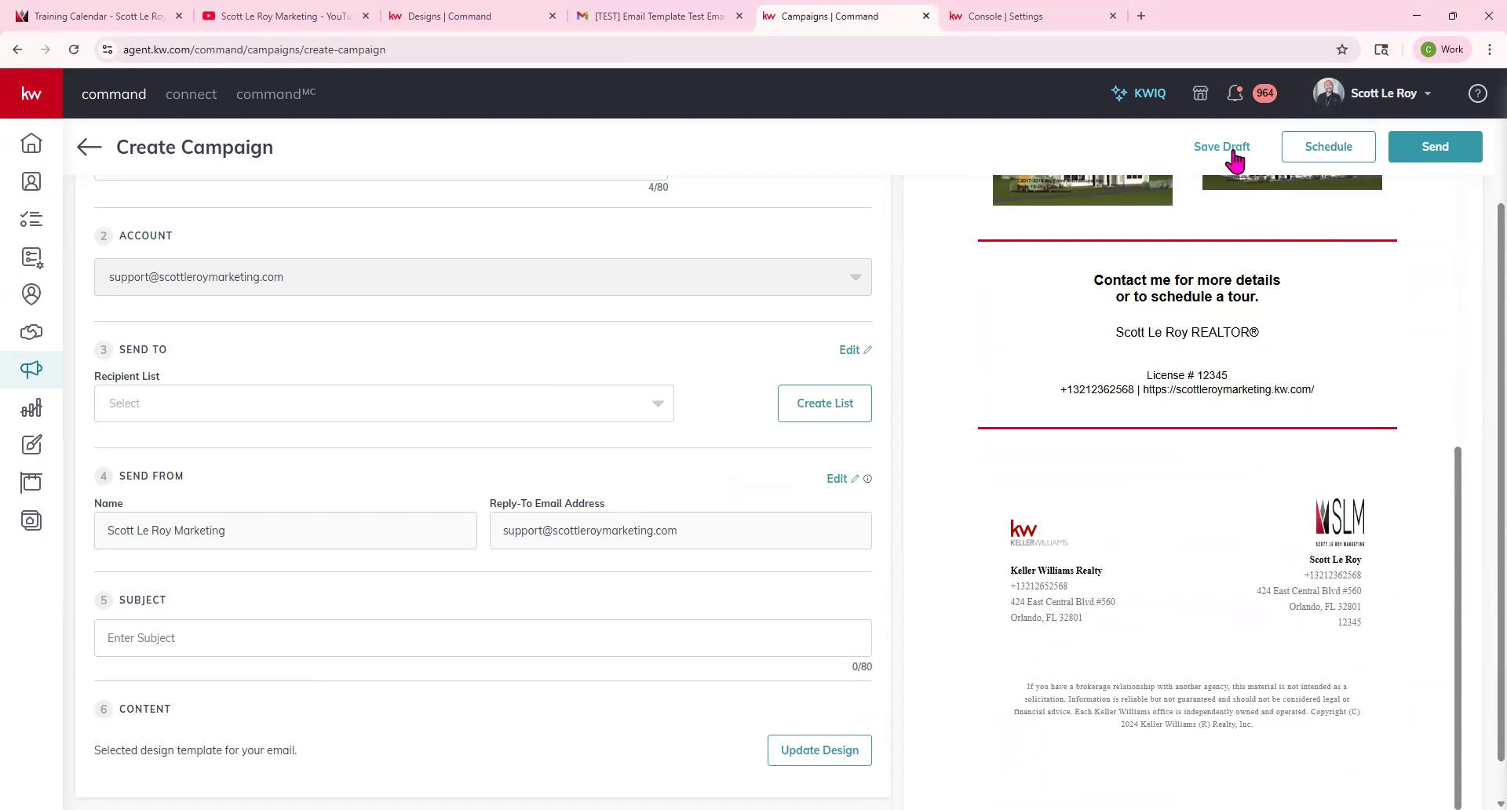
{"action": "left_click", "coordinate": [1234, 157]}
{"action": "left_click", "coordinate": [738, 496]}
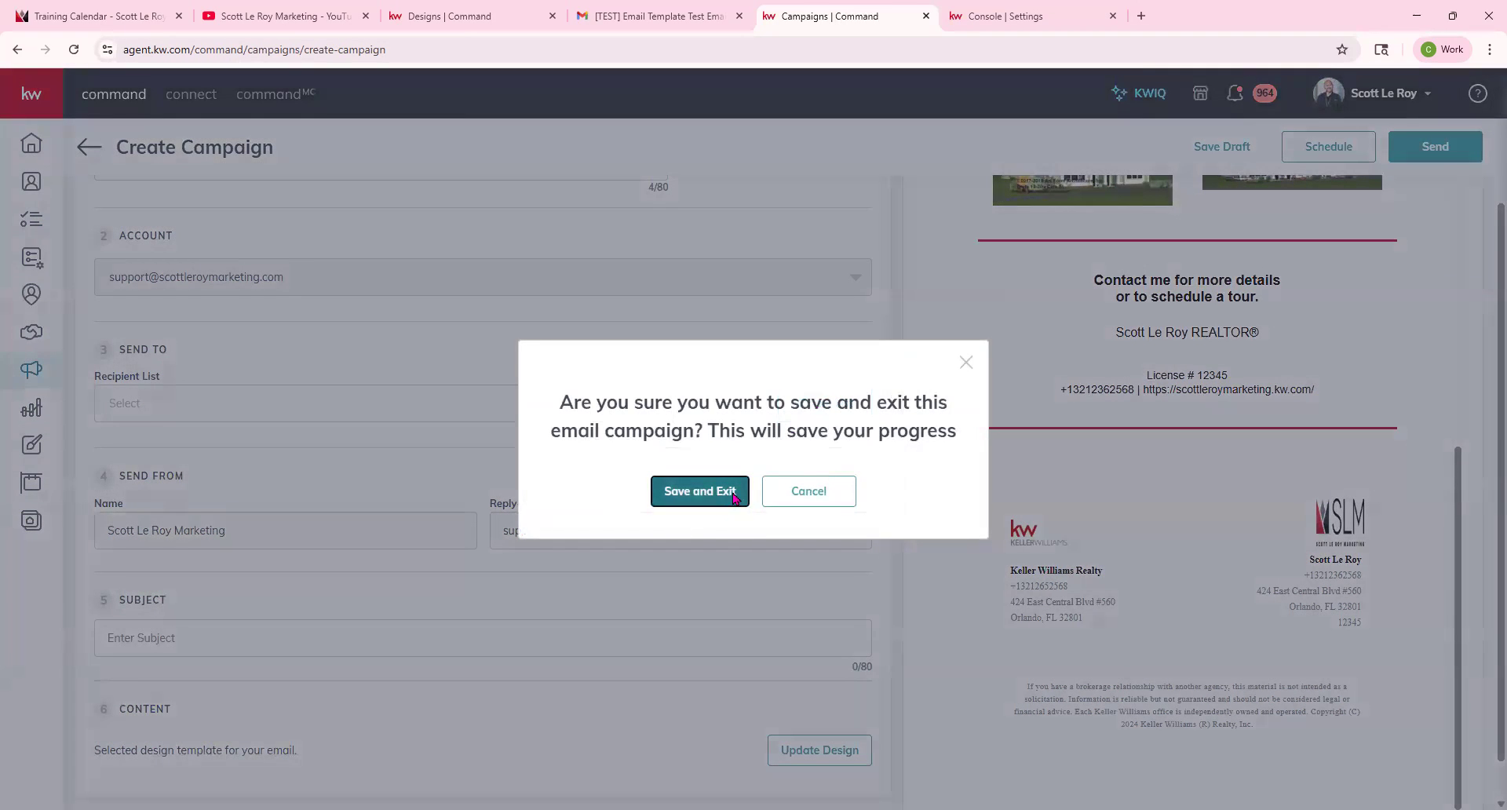